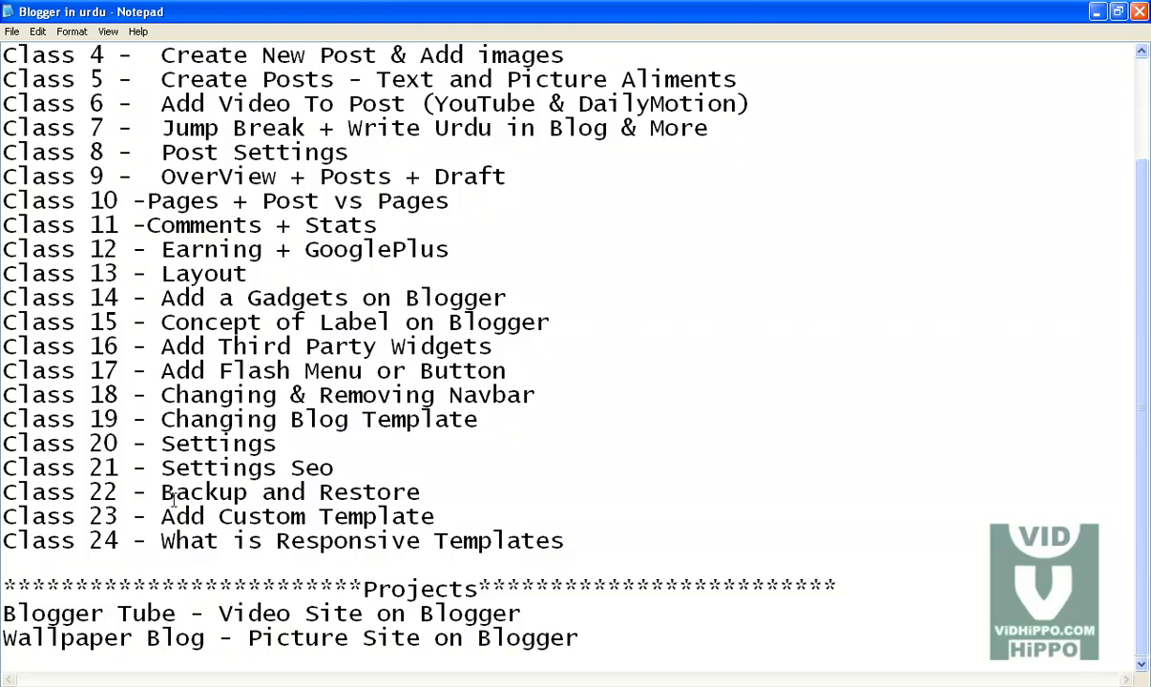
Step: Review the course outline in Notepad and switch to the Blogger dashboard in Firefox
{"action": "scroll", "coordinate": [133, 438], "scroll_direction": "up", "scroll_amount": 2}
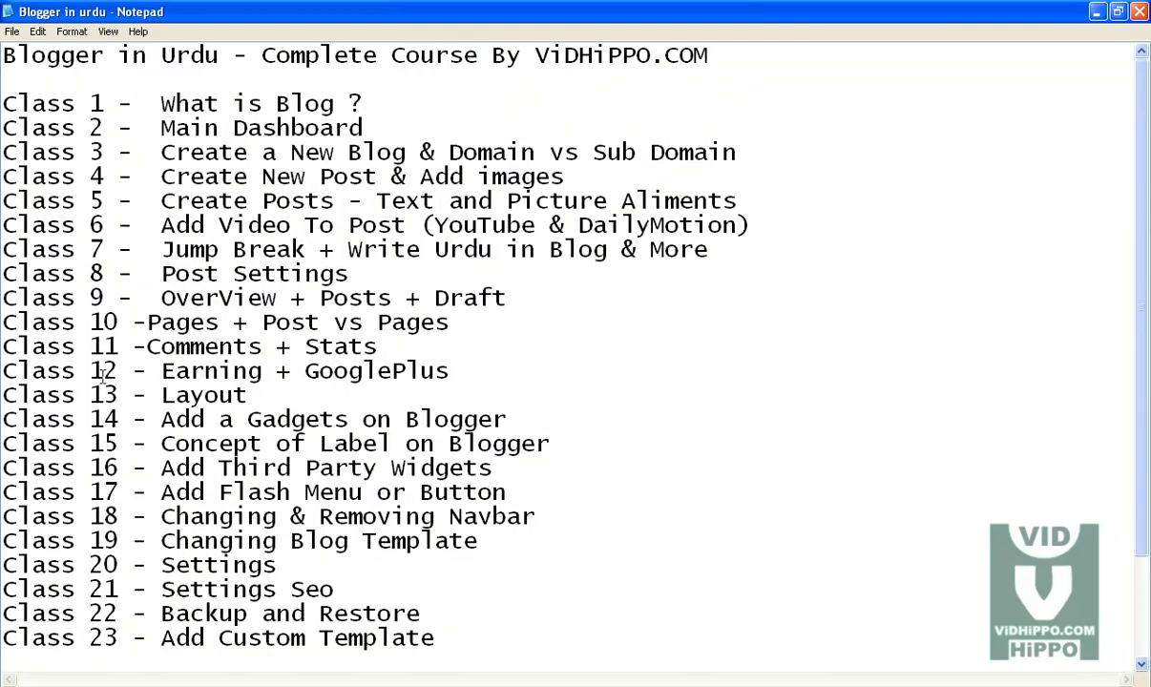
{"action": "scroll", "coordinate": [128, 442], "scroll_direction": "down", "scroll_amount": 2}
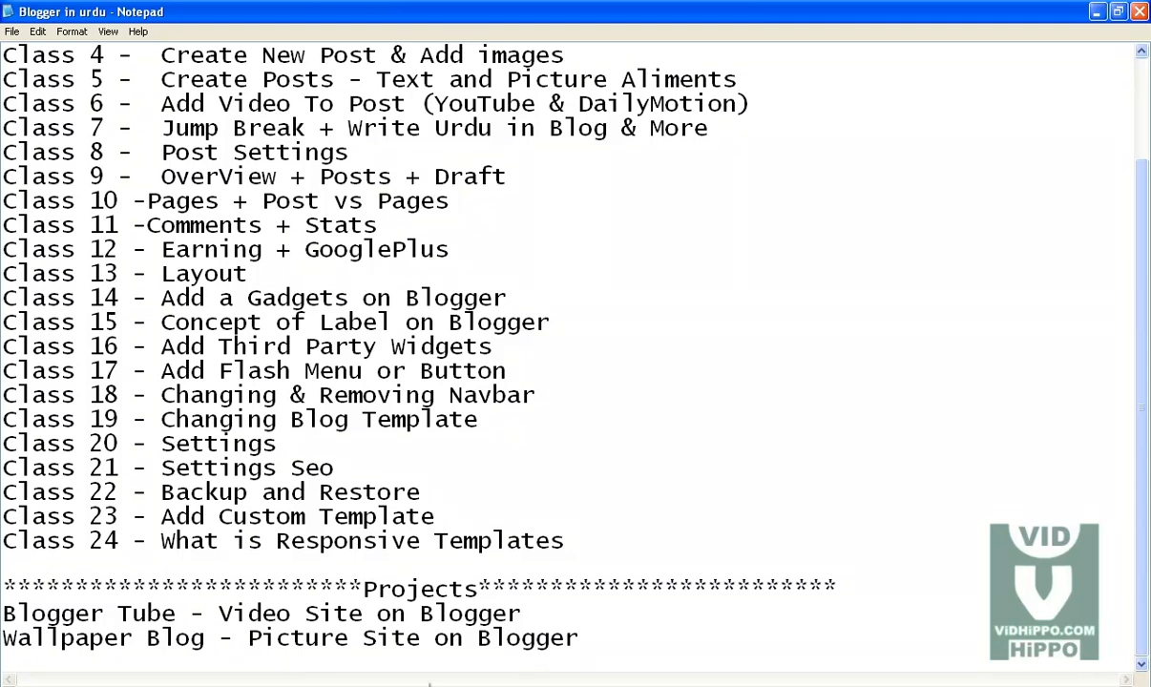
{"action": "left_click", "coordinate": [287, 685]}
{"action": "left_click", "coordinate": [148, 53]}
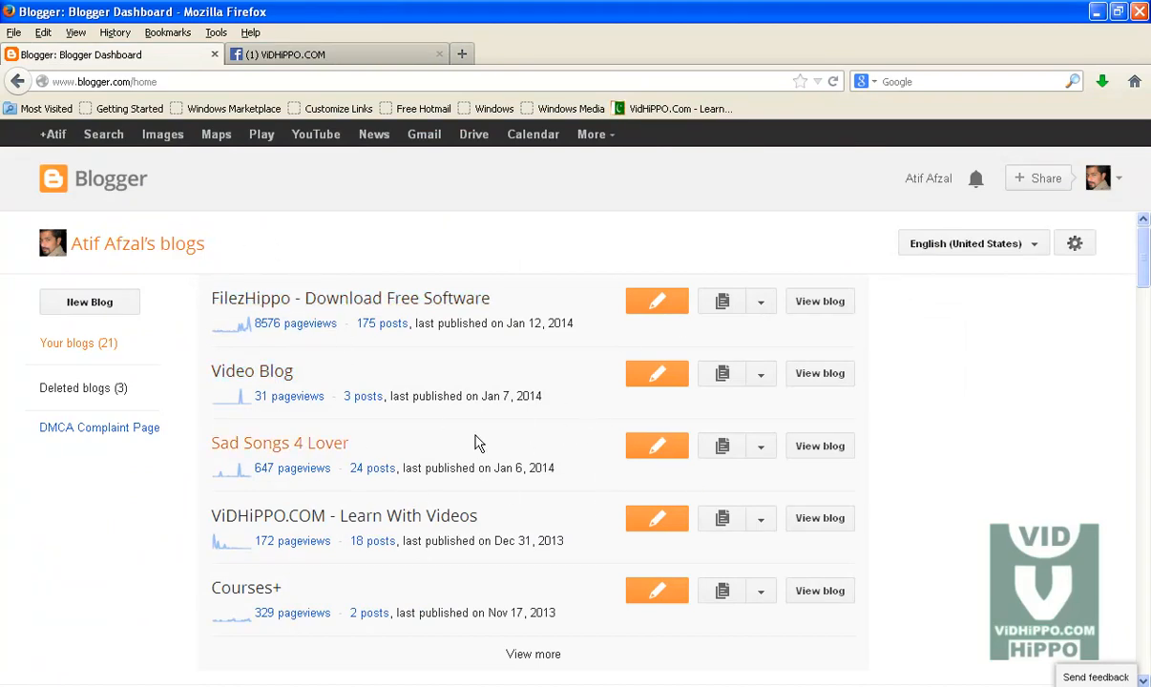
Step: Start a new blog, enter the title "Urdu Poetry" and copy the title text
{"action": "left_click", "coordinate": [95, 304]}
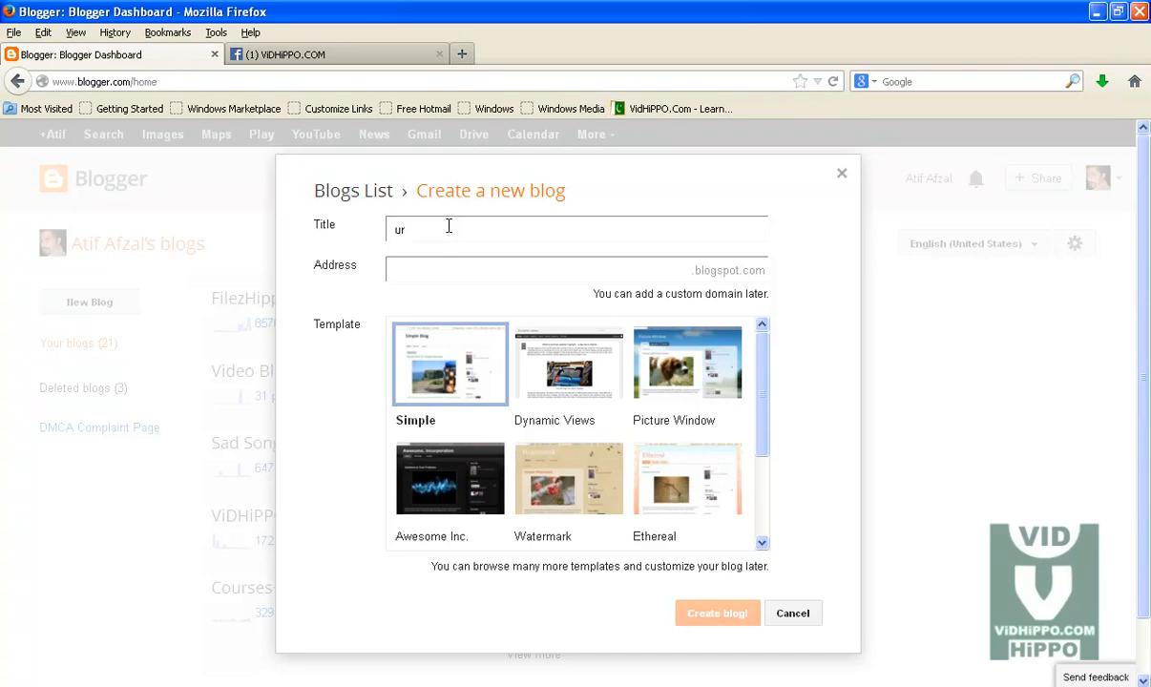
{"action": "type", "text": "du Poetry"}
{"action": "left_click", "coordinate": [578, 271]}
{"action": "left_click_drag", "start_coordinate": [474, 233], "coordinate": [343, 238]}
{"action": "key", "text": "ctrl+c"}
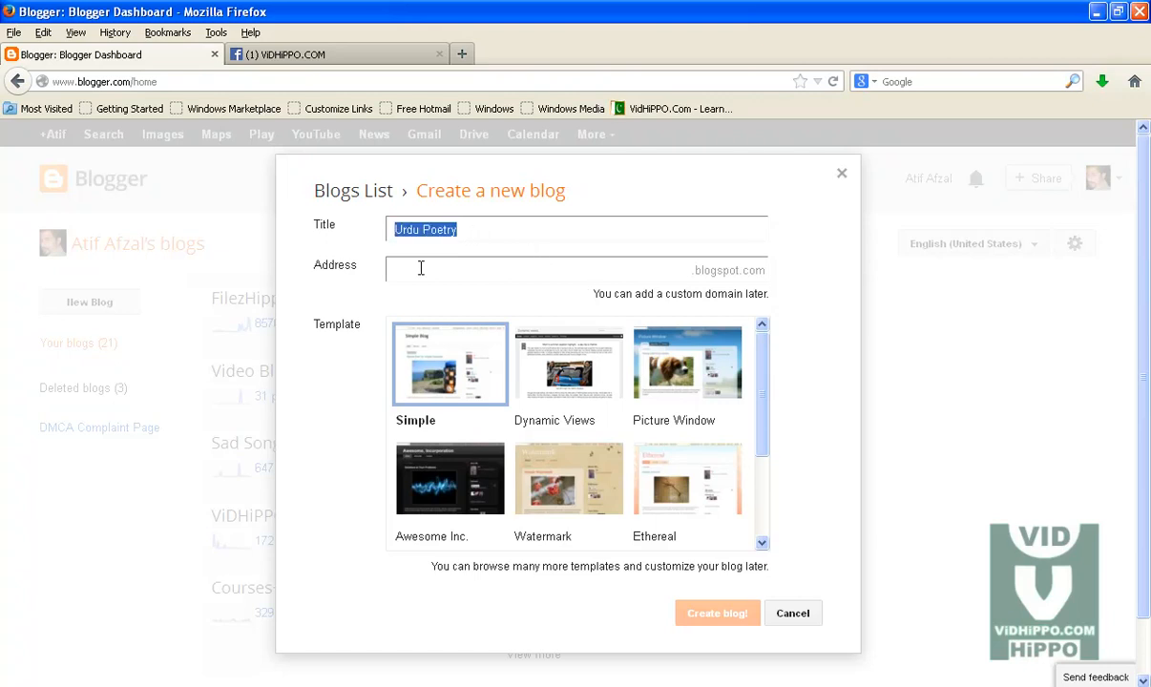
Step: Set the blog address to UrduPoetry50 by pasting the title, removing the space and appending numbers until it is available
{"action": "left_click", "coordinate": [668, 270]}
{"action": "key", "text": "ctrl+v"}
{"action": "left_click", "coordinate": [647, 271]}
{"action": "key", "text": "BackSpace"}
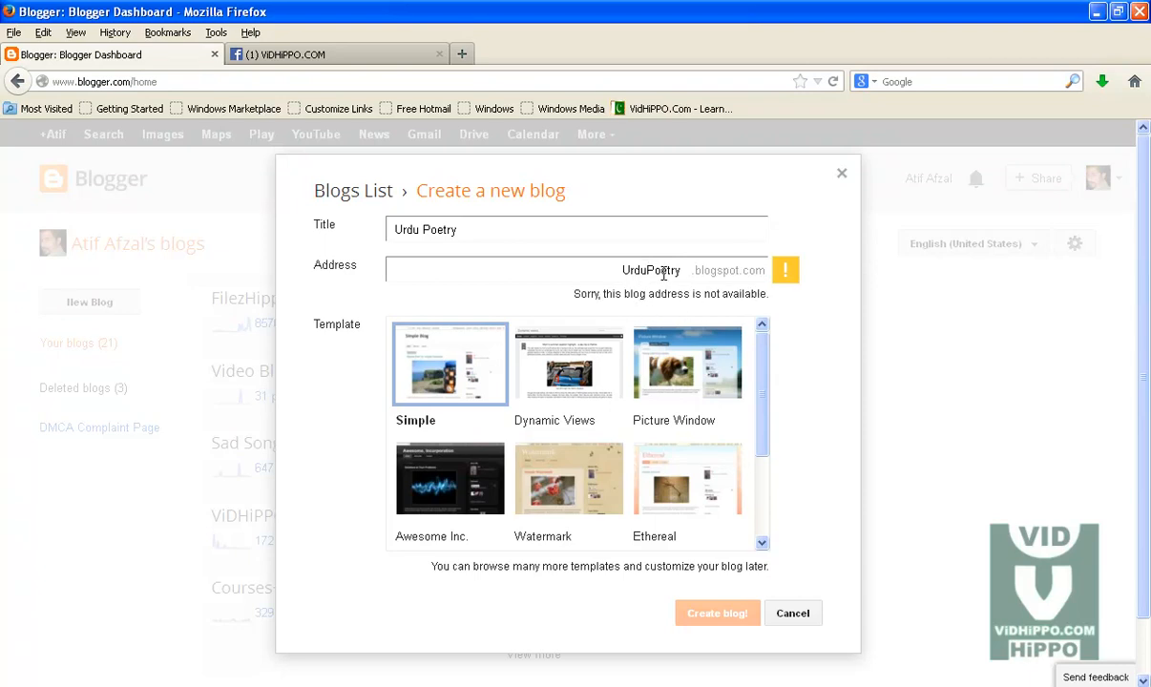
{"action": "left_click", "coordinate": [686, 271]}
{"action": "type", "text": "123"}
{"action": "left_click_drag", "start_coordinate": [662, 270], "coordinate": [708, 275]}
{"action": "key", "text": "BackSpace"}
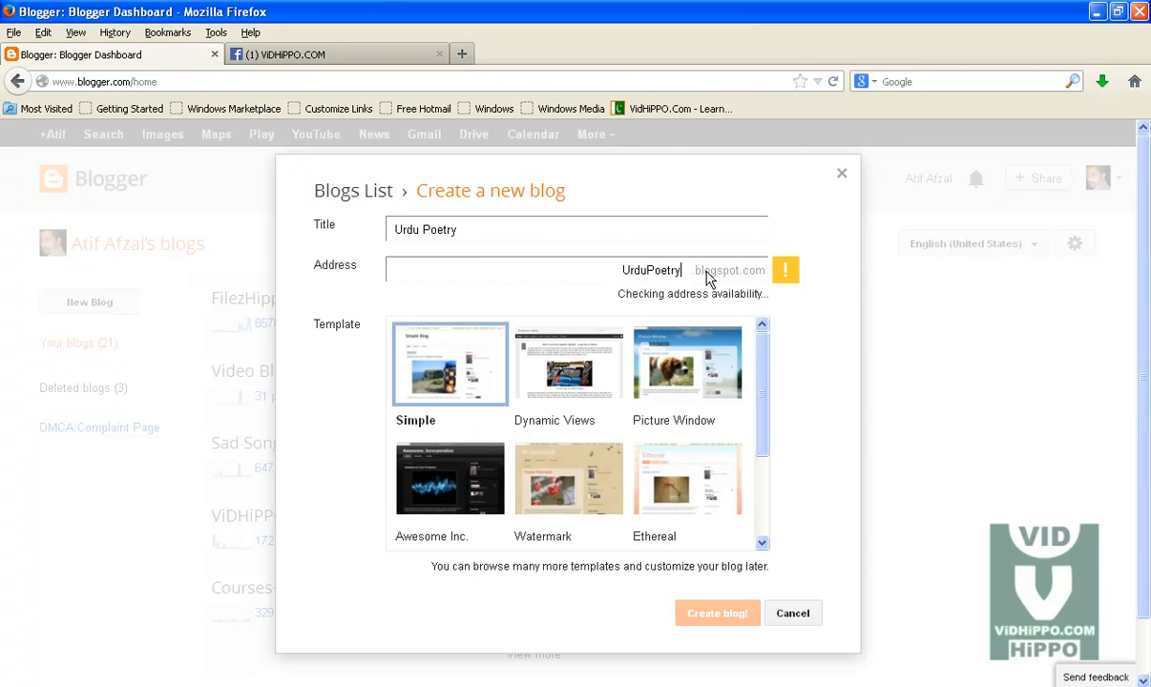
{"action": "type", "text": "143"}
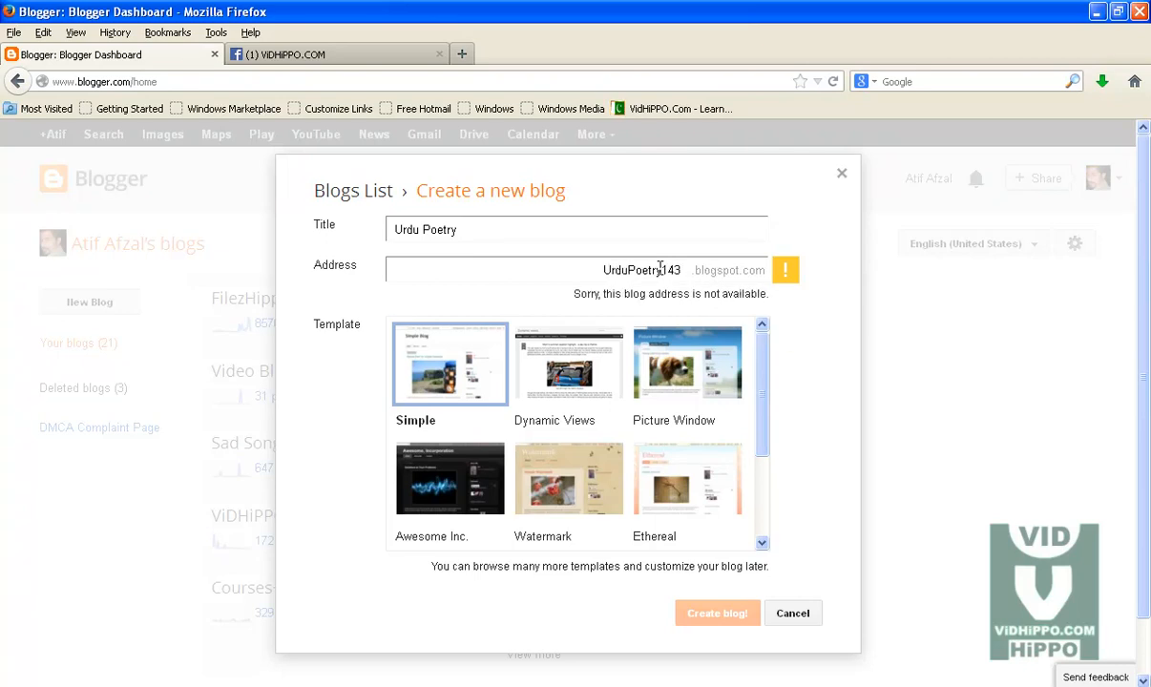
{"action": "left_click_drag", "start_coordinate": [662, 270], "coordinate": [712, 270]}
{"action": "type", "text": "50"}
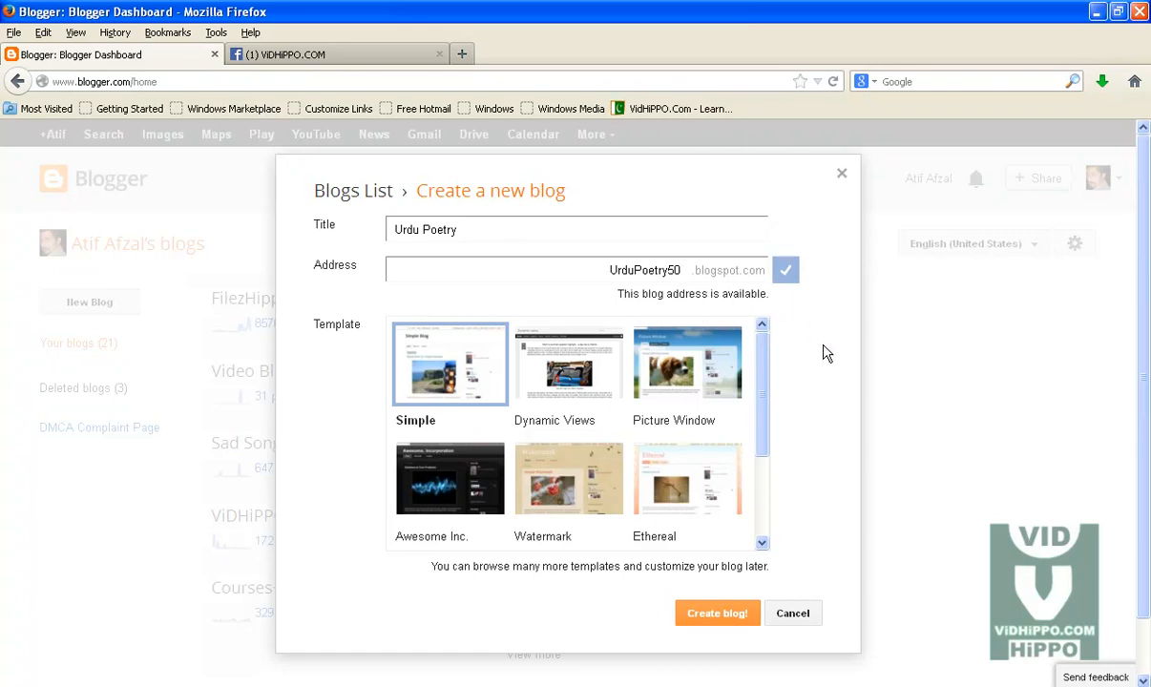
Step: Choose the Simple template and create the blog
{"action": "left_click_drag", "start_coordinate": [609, 270], "coordinate": [688, 269]}
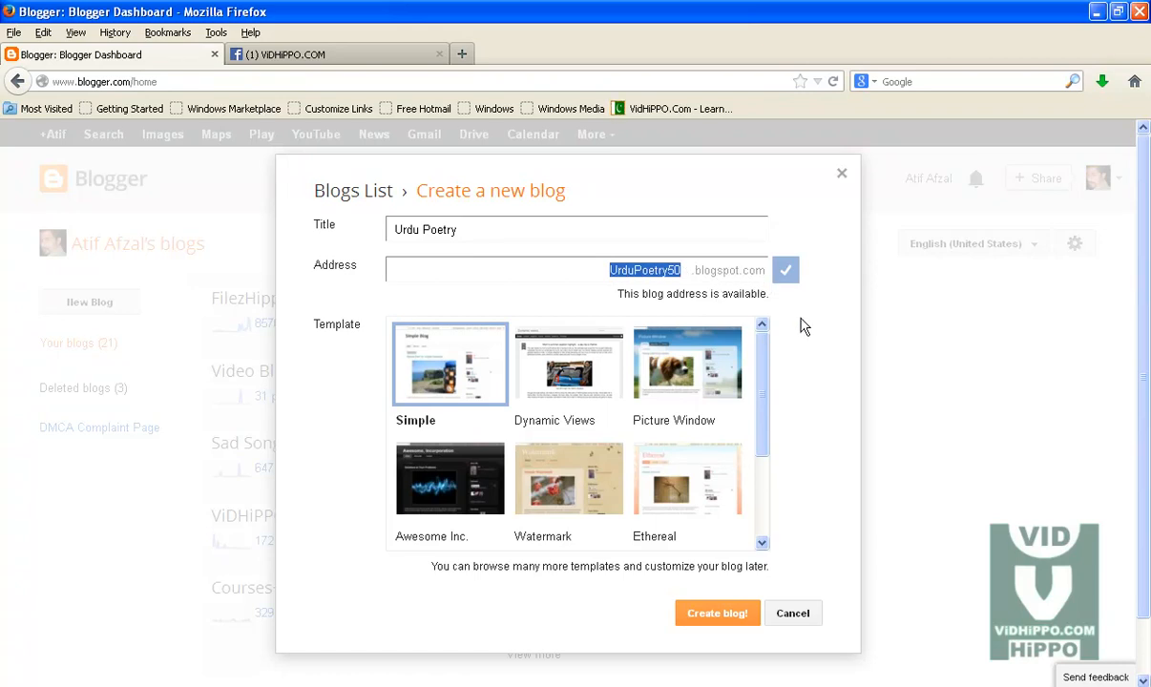
{"action": "left_click", "coordinate": [457, 380]}
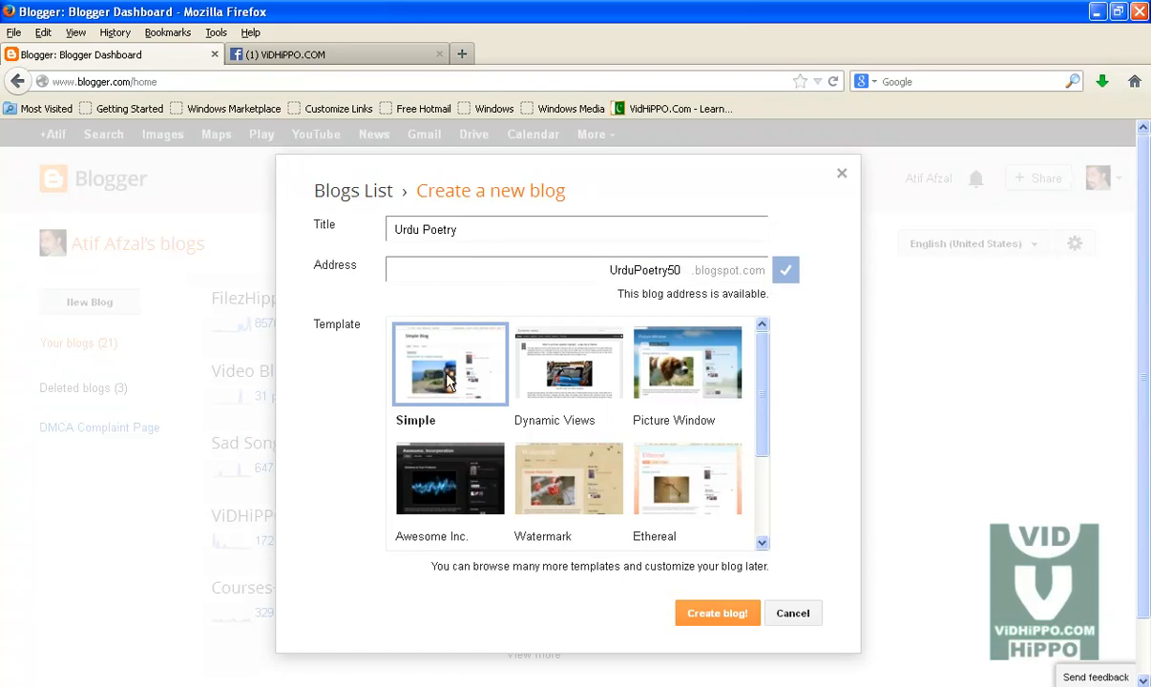
{"action": "left_click", "coordinate": [718, 616]}
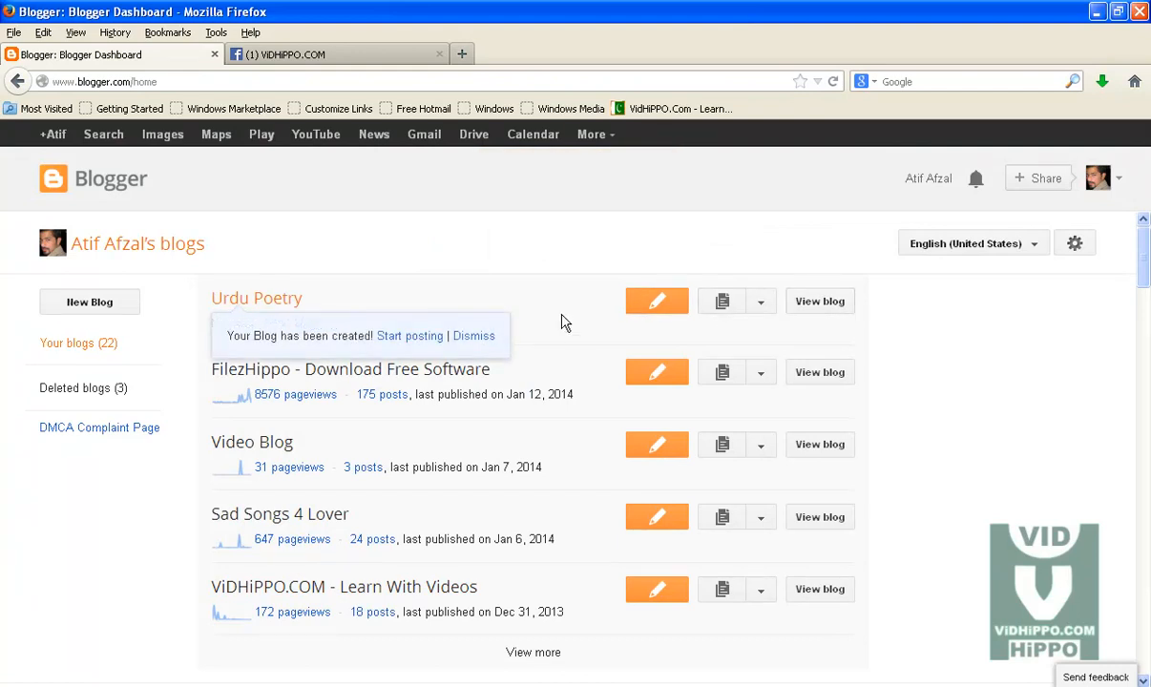
Step: Open the new Urdu Poetry blog in a new tab and view its empty front page
{"action": "right_click", "coordinate": [817, 309]}
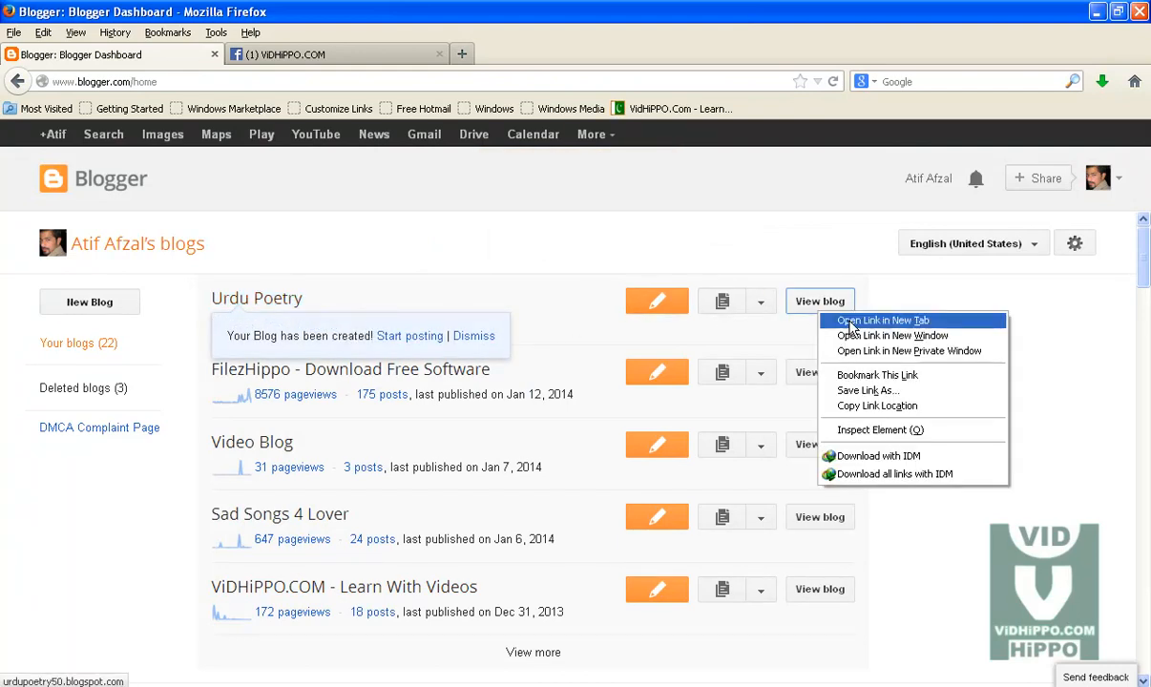
{"action": "left_click", "coordinate": [850, 327]}
{"action": "left_click", "coordinate": [290, 61]}
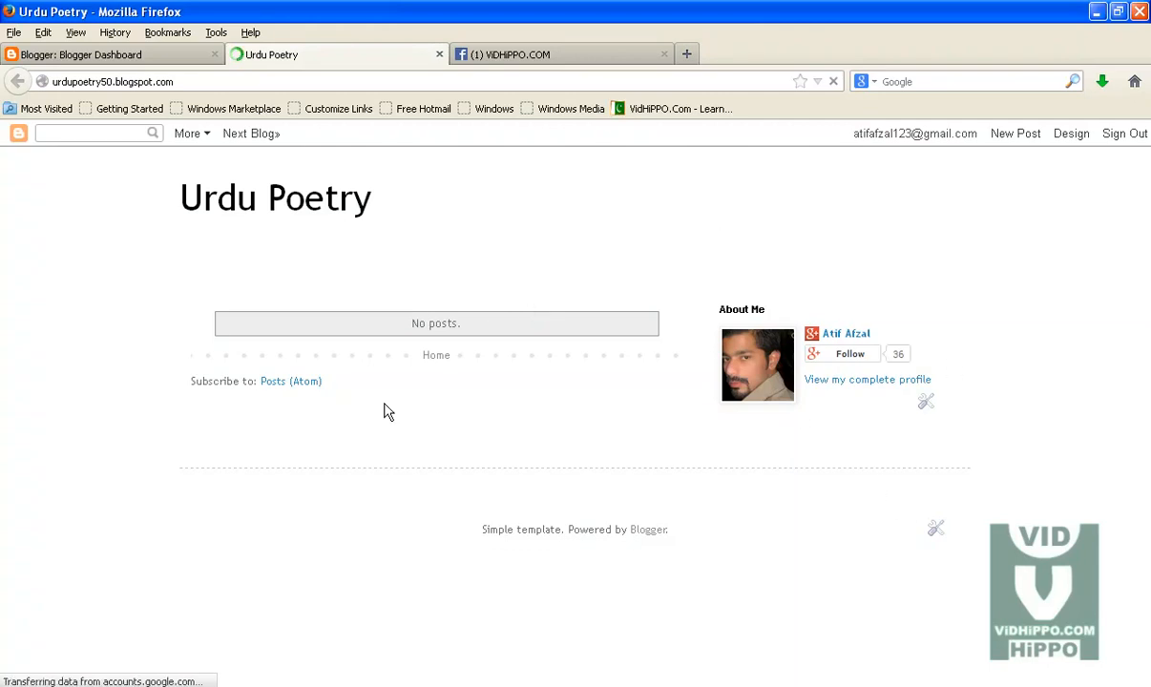
{"action": "left_click_drag", "start_coordinate": [257, 326], "coordinate": [493, 331]}
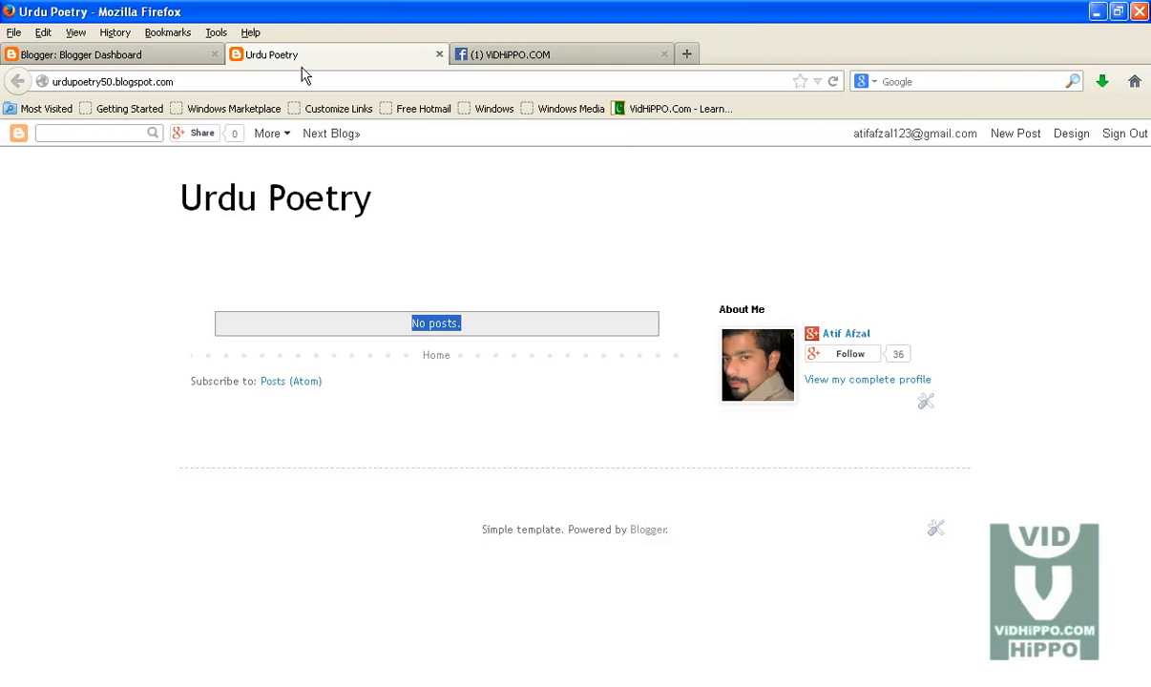
Step: Open a new tab and go to youmaza.com
{"action": "left_click", "coordinate": [686, 57]}
{"action": "type", "text": "youmaza.com/"}
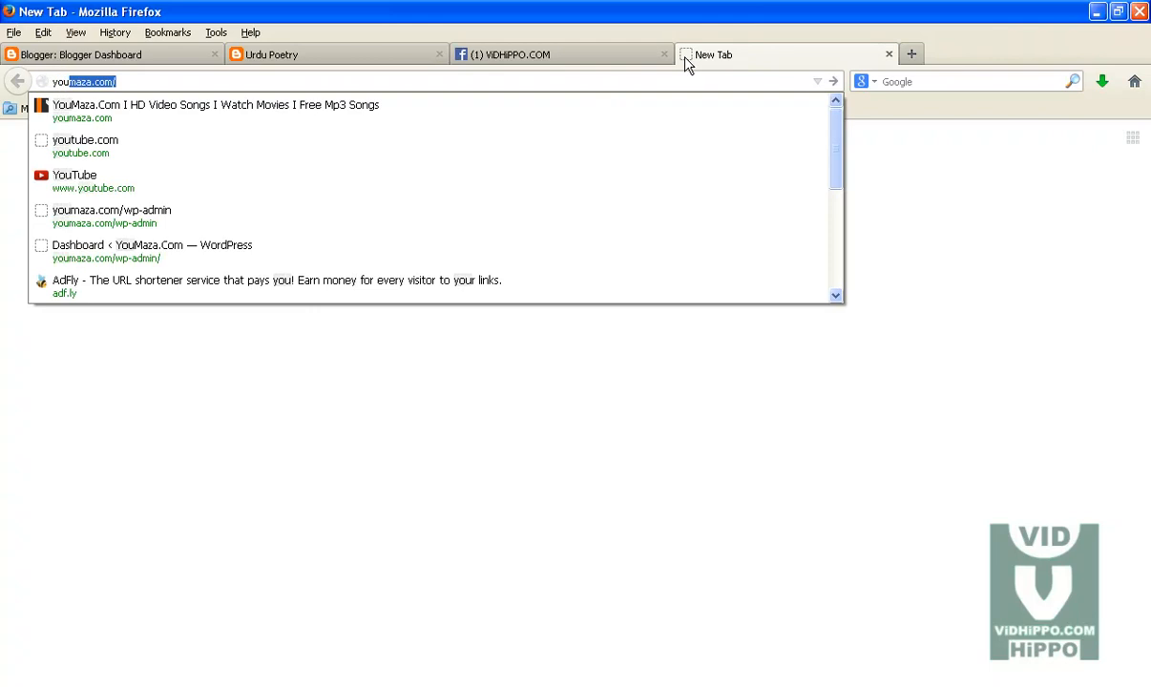
{"action": "key", "text": "Return"}
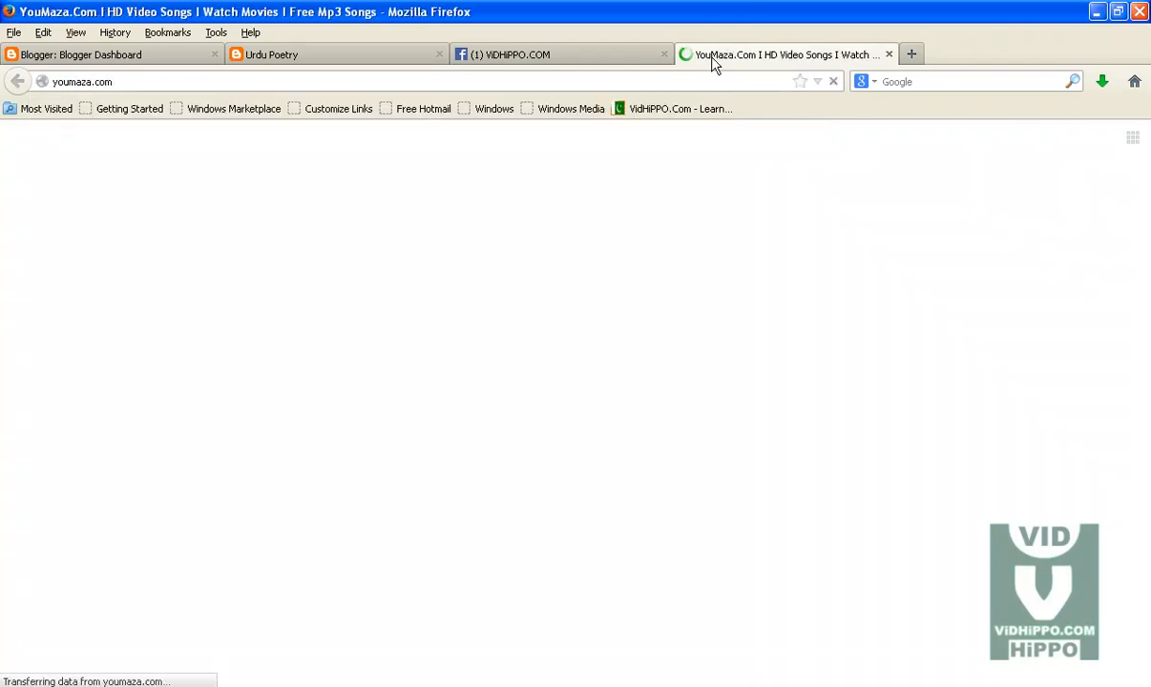
Step: Search the site for "wallpaper blog"
{"action": "left_click", "coordinate": [940, 156]}
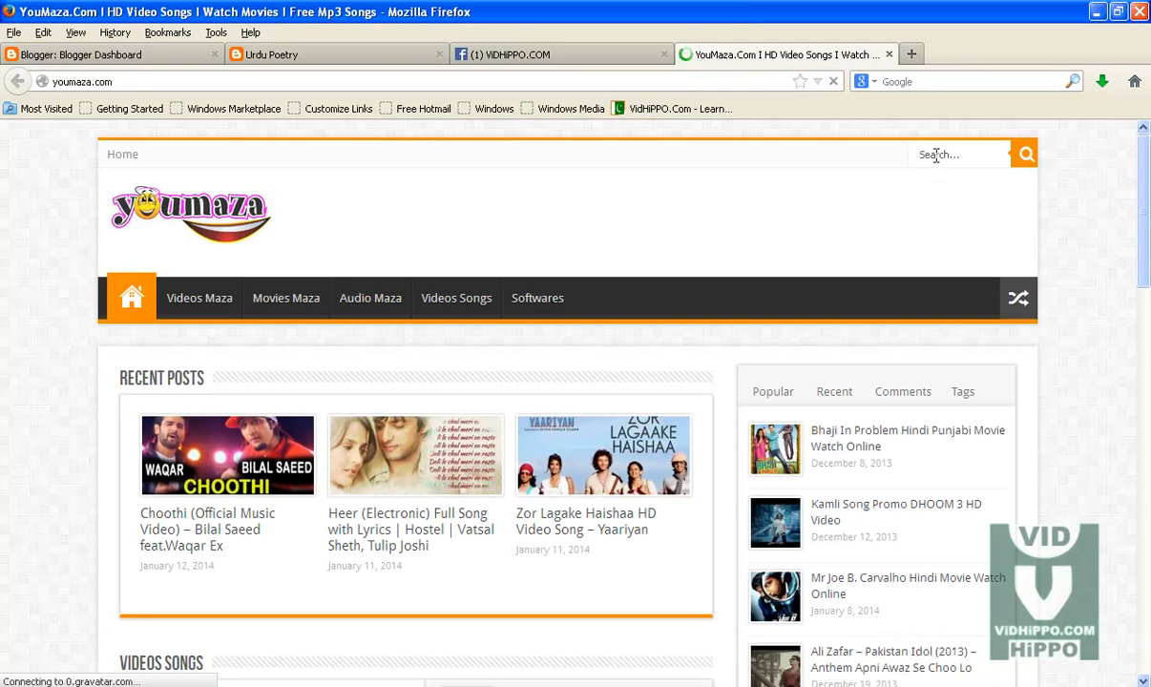
{"action": "type", "text": "wa"}
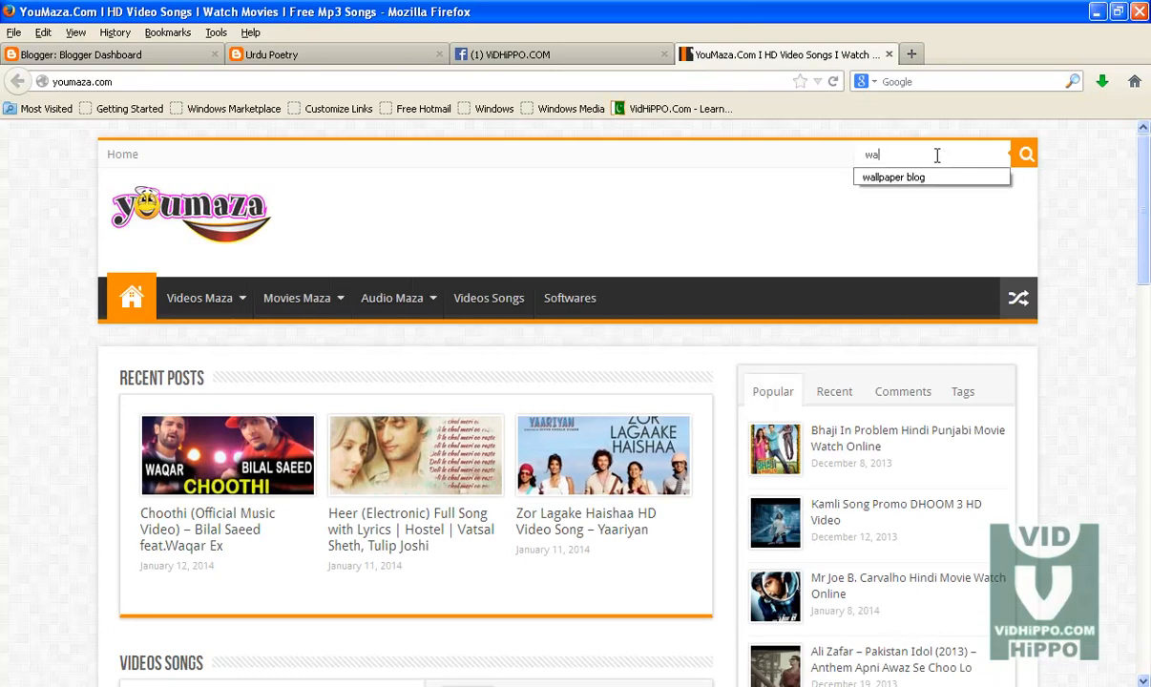
{"action": "left_click", "coordinate": [935, 179]}
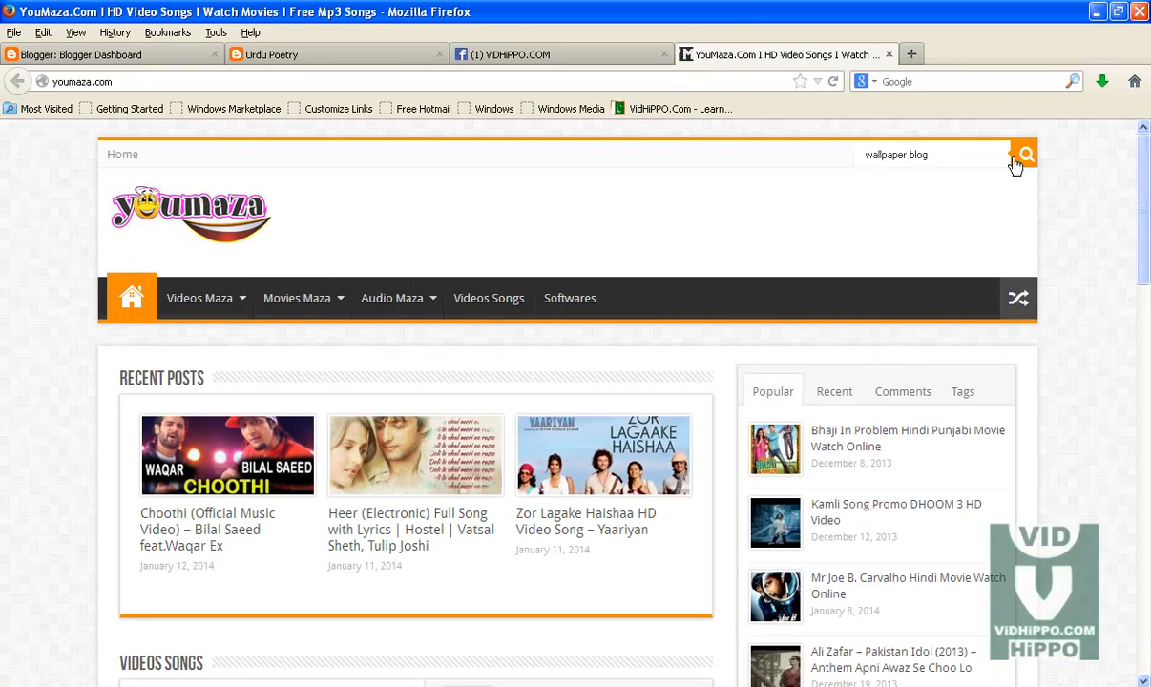
{"action": "left_click", "coordinate": [1022, 157]}
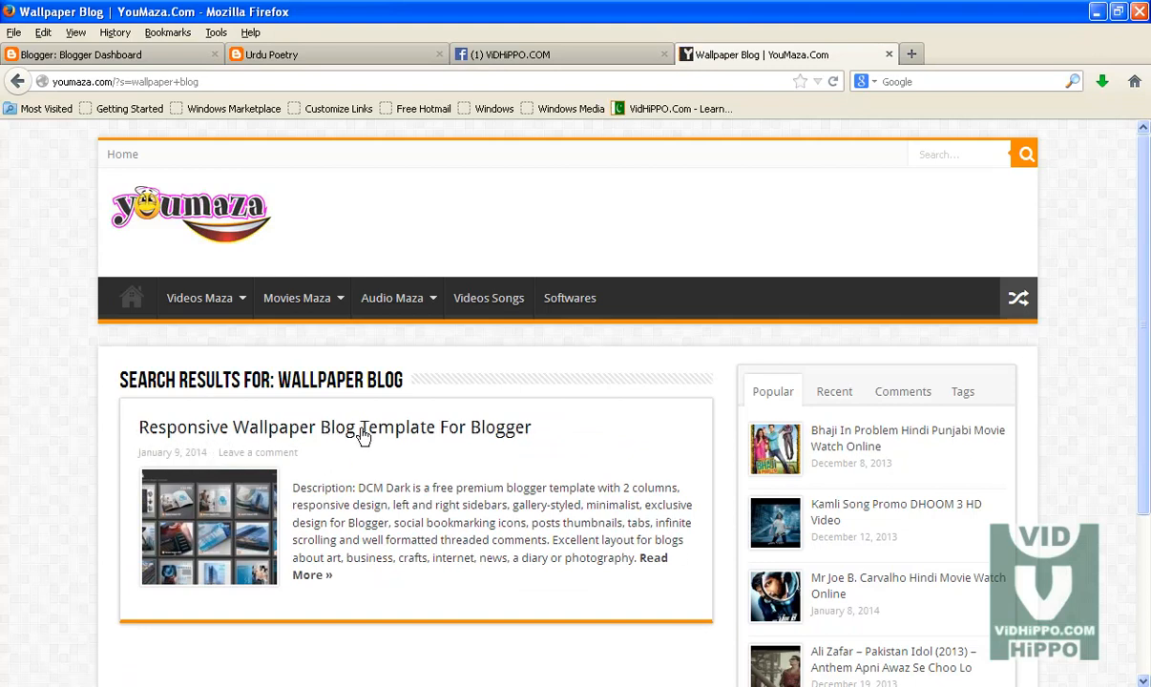
Step: Open the Responsive Wallpaper Blog Template For Blogger post and follow its download link
{"action": "left_click", "coordinate": [504, 436]}
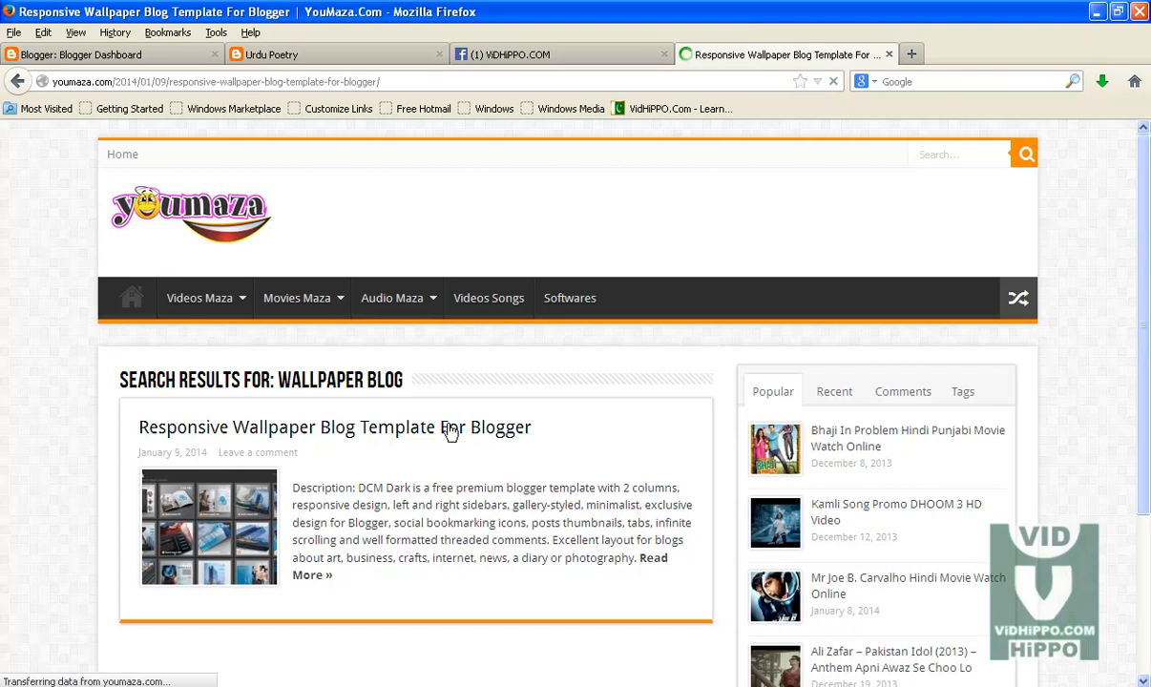
{"action": "left_click_drag", "start_coordinate": [1149, 217], "coordinate": [1149, 375]}
{"action": "left_click", "coordinate": [384, 216]}
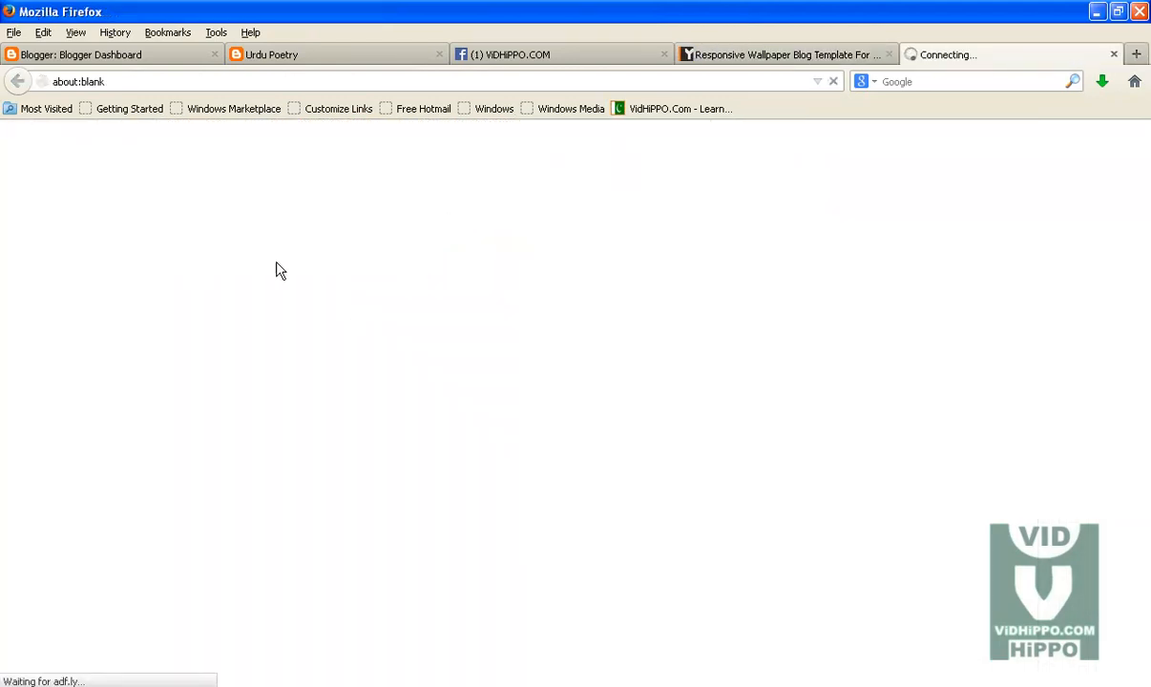
Step: Skip the ad page, download DCM Dark - YouMaza.COM.zip without the download manager, and close the download tab
{"action": "left_click_drag", "start_coordinate": [123, 82], "coordinate": [41, 82]}
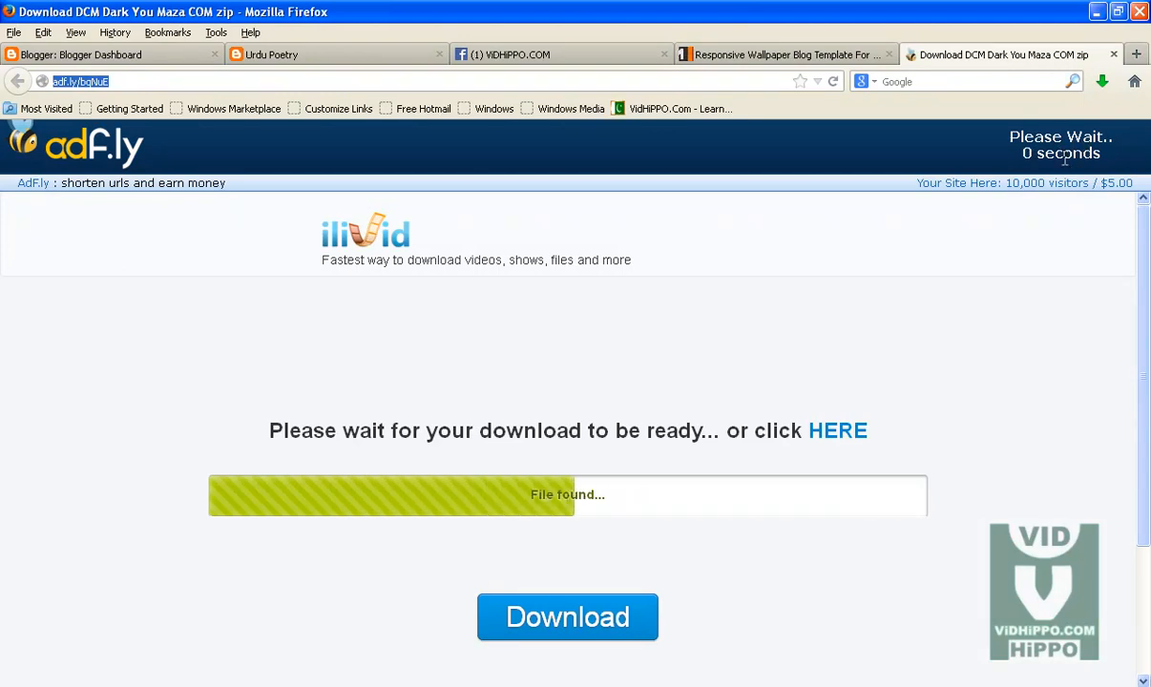
{"action": "left_click", "coordinate": [1079, 153]}
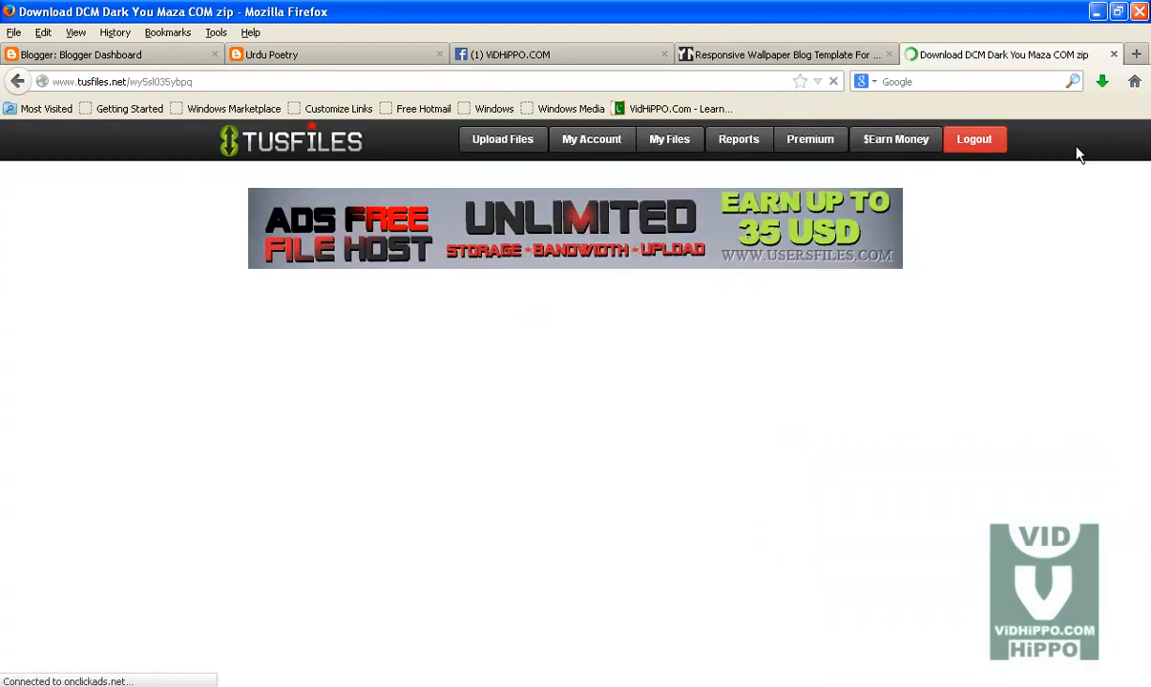
{"action": "left_click", "coordinate": [888, 55]}
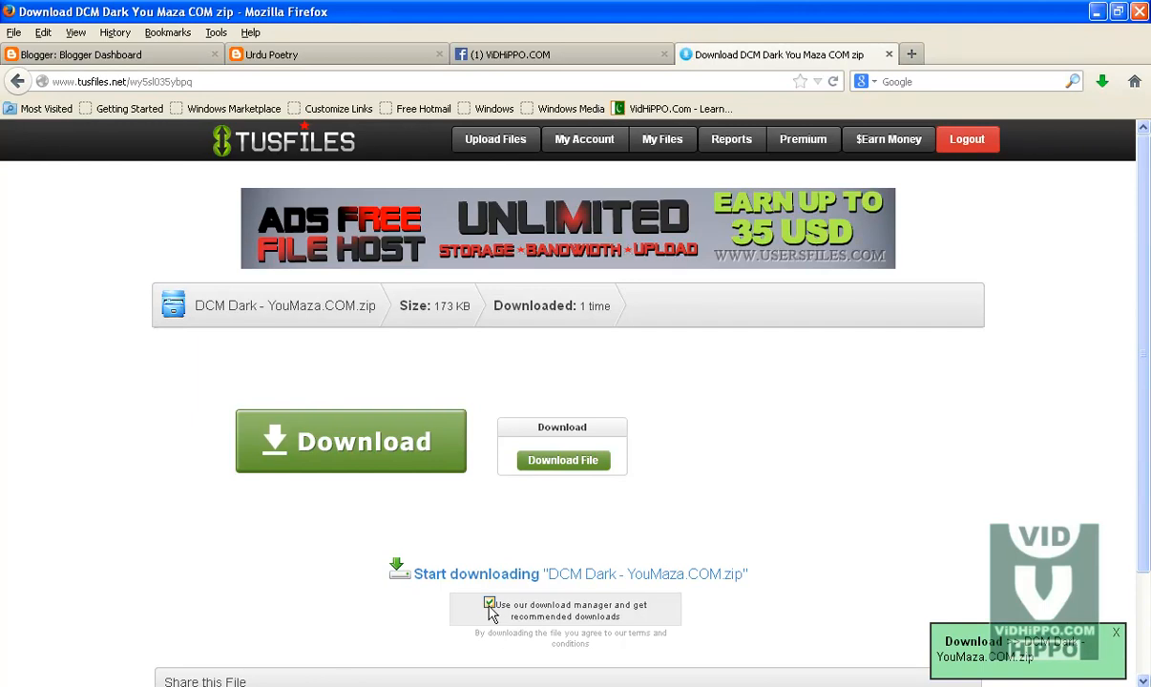
{"action": "left_click", "coordinate": [488, 604]}
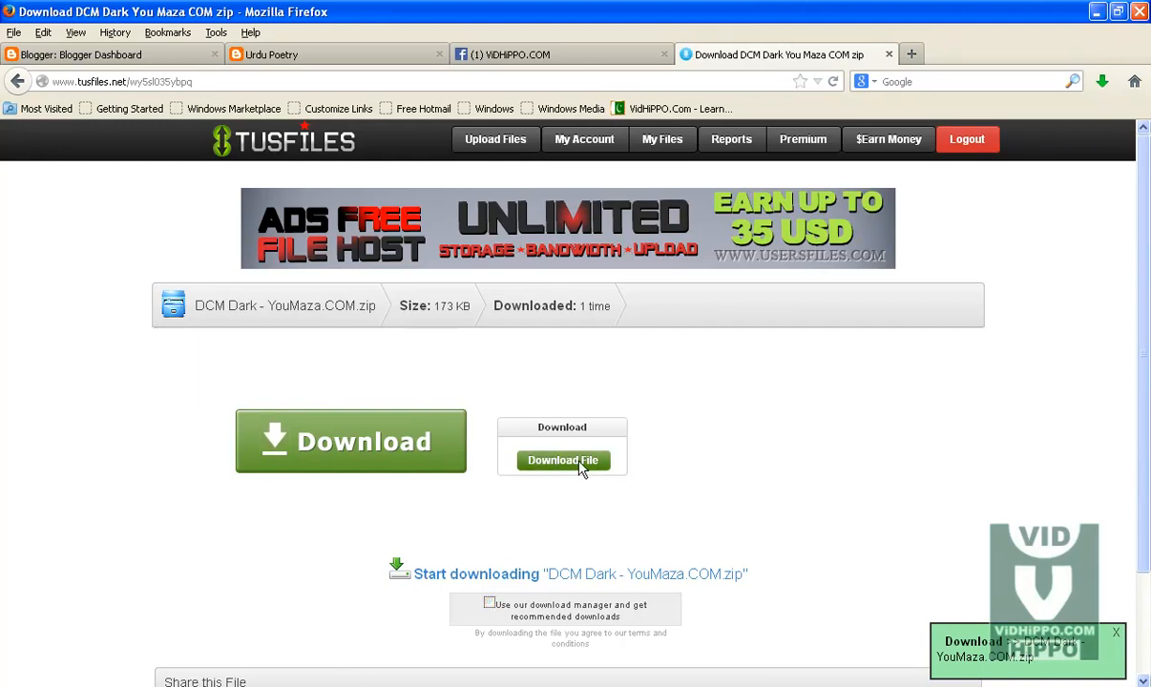
{"action": "left_click", "coordinate": [890, 55]}
Step: Minimize the open windows and open New Folder (4) on the desktop
{"action": "left_click", "coordinate": [1097, 13]}
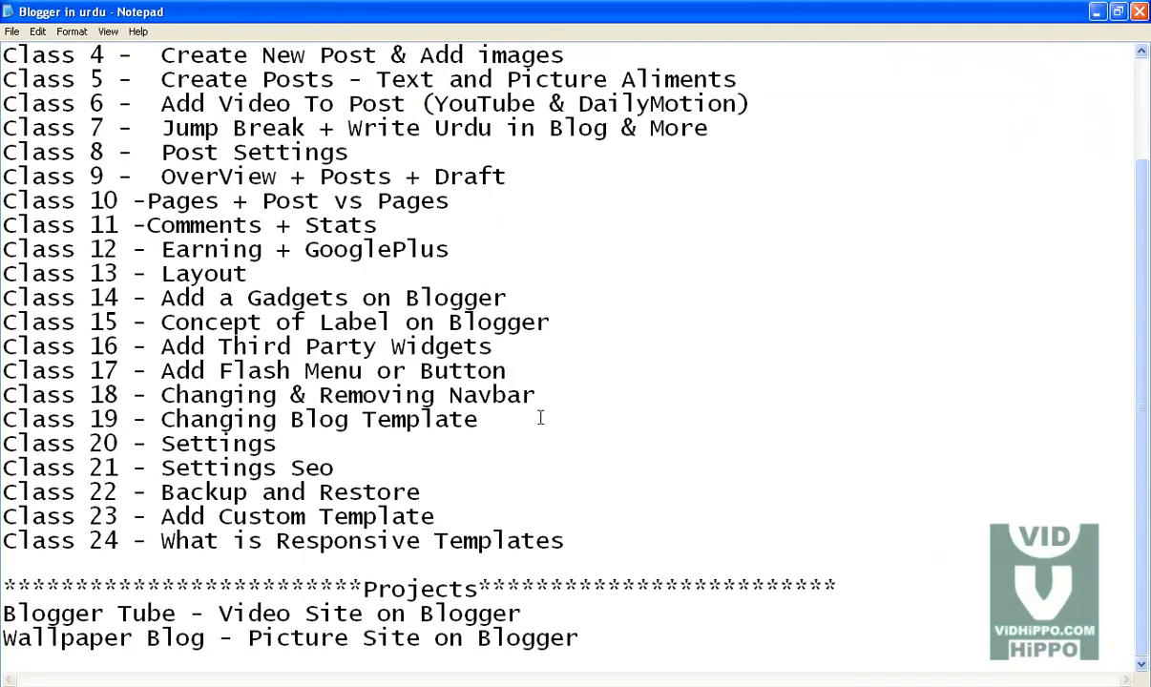
{"action": "left_click", "coordinate": [1097, 13]}
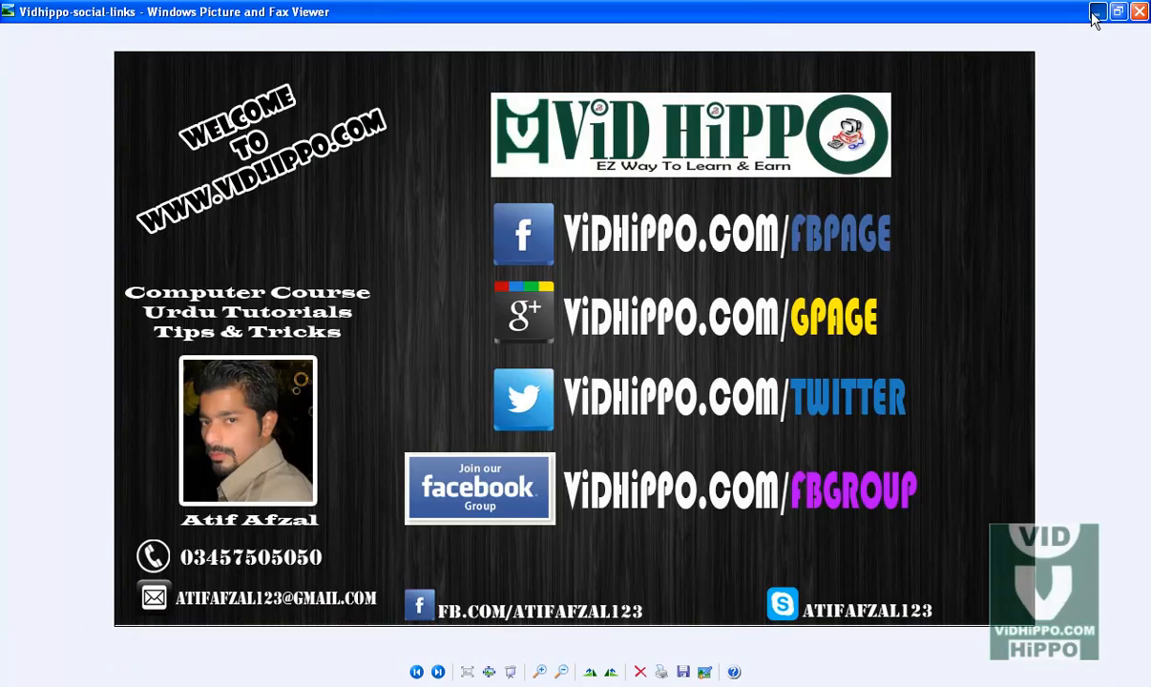
{"action": "left_click", "coordinate": [1097, 13]}
{"action": "double_click", "coordinate": [511, 367]}
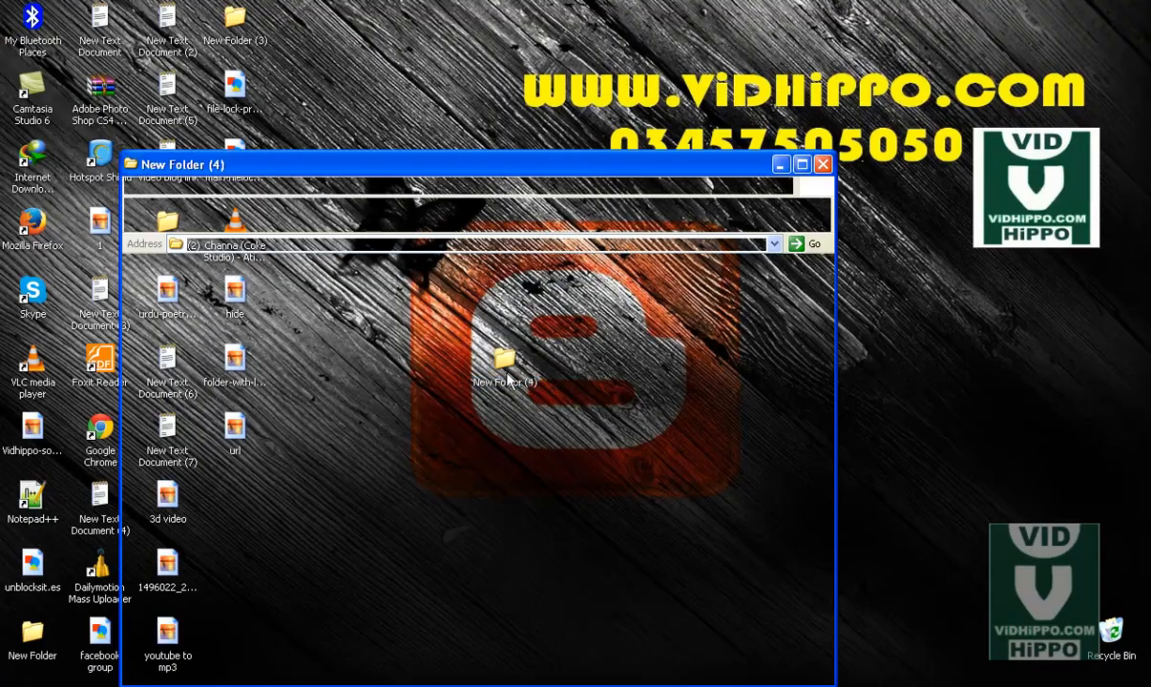
{"action": "double_click", "coordinate": [466, 164]}
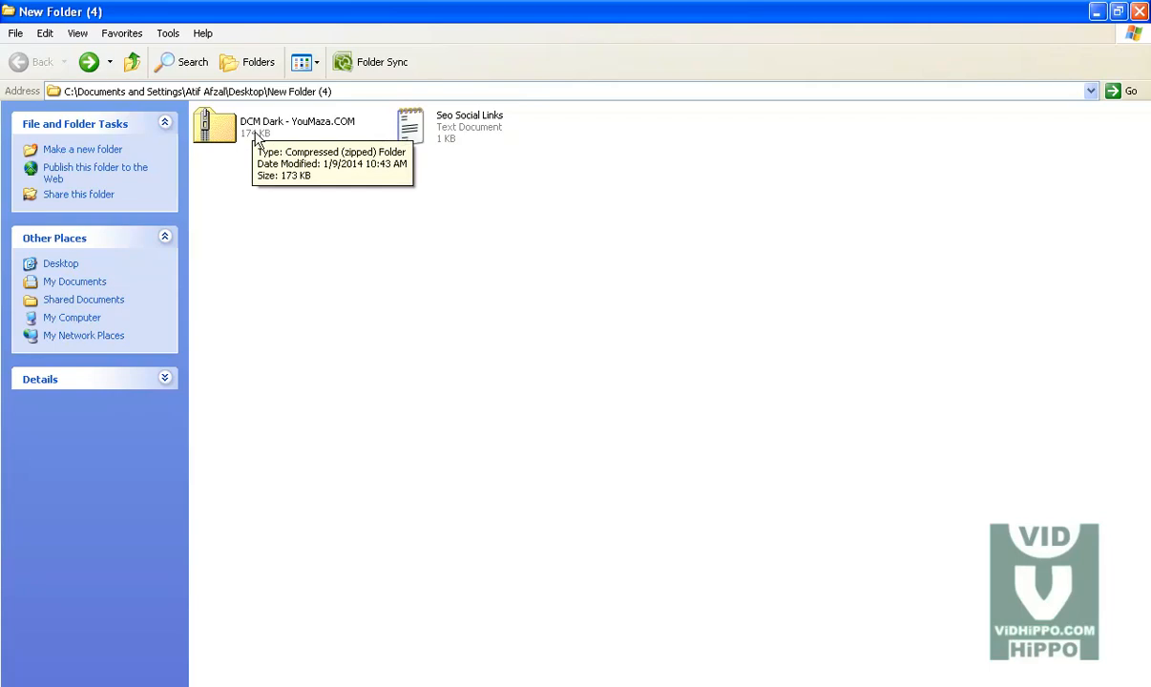
Step: Extract the DCM Dark zip archive here and select the DCM Dark XML file inside the extracted folder
{"action": "right_click", "coordinate": [245, 118]}
{"action": "left_click", "coordinate": [297, 220]}
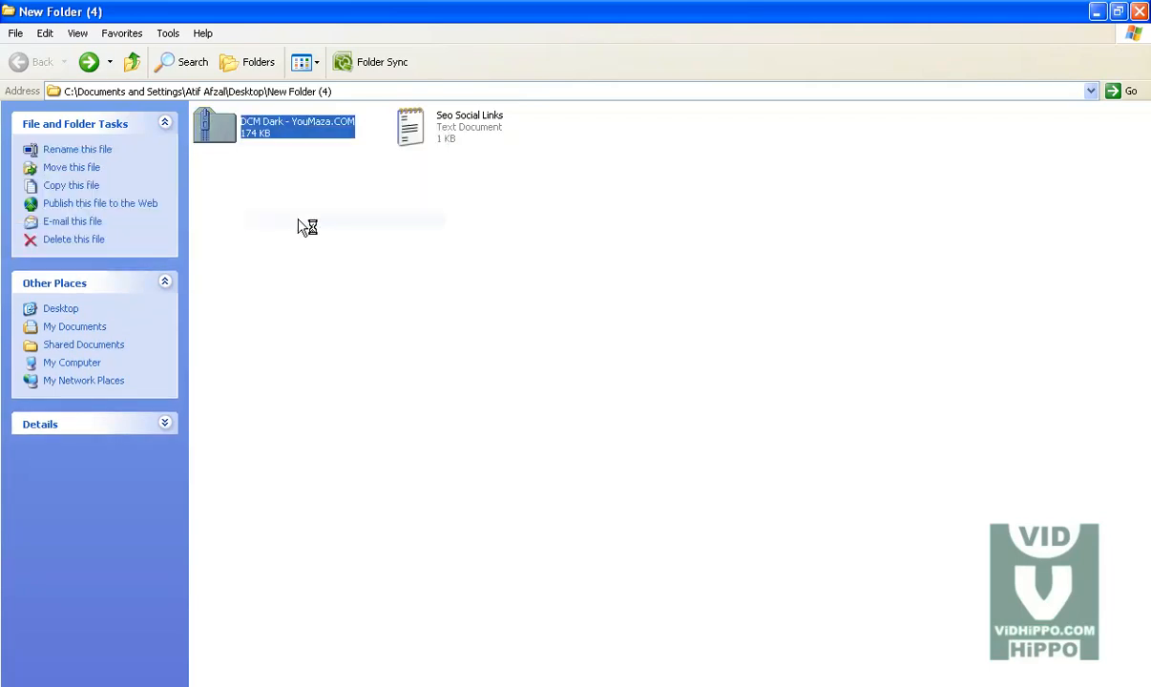
{"action": "left_click", "coordinate": [604, 126]}
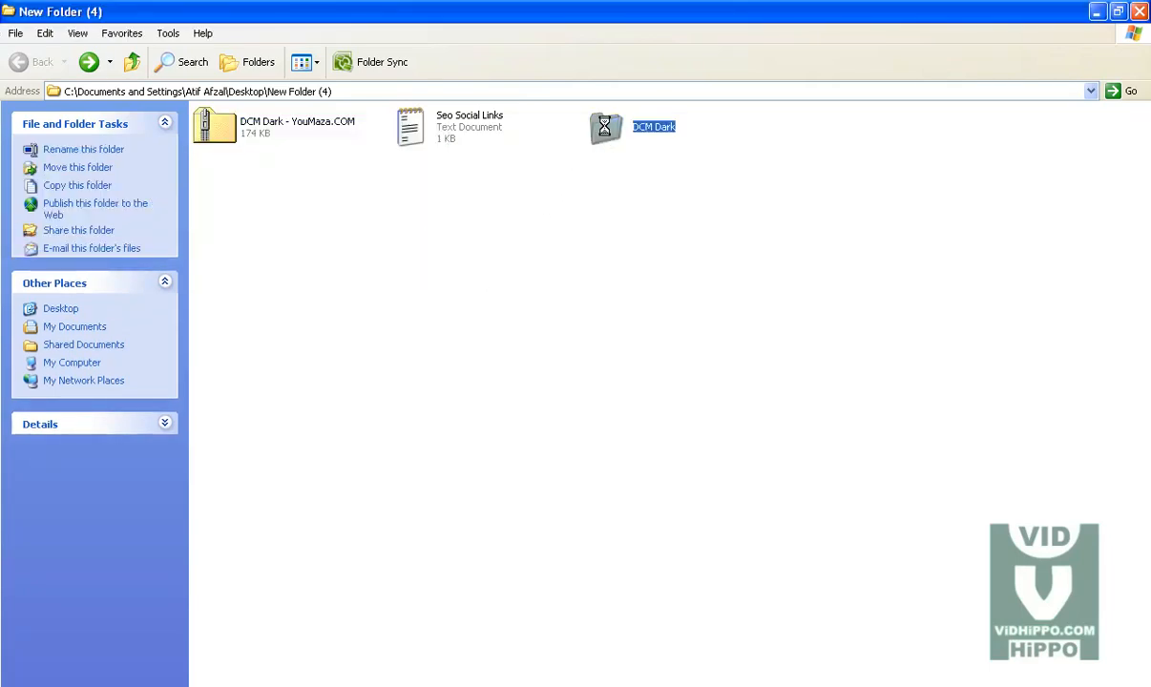
{"action": "double_click", "coordinate": [604, 126]}
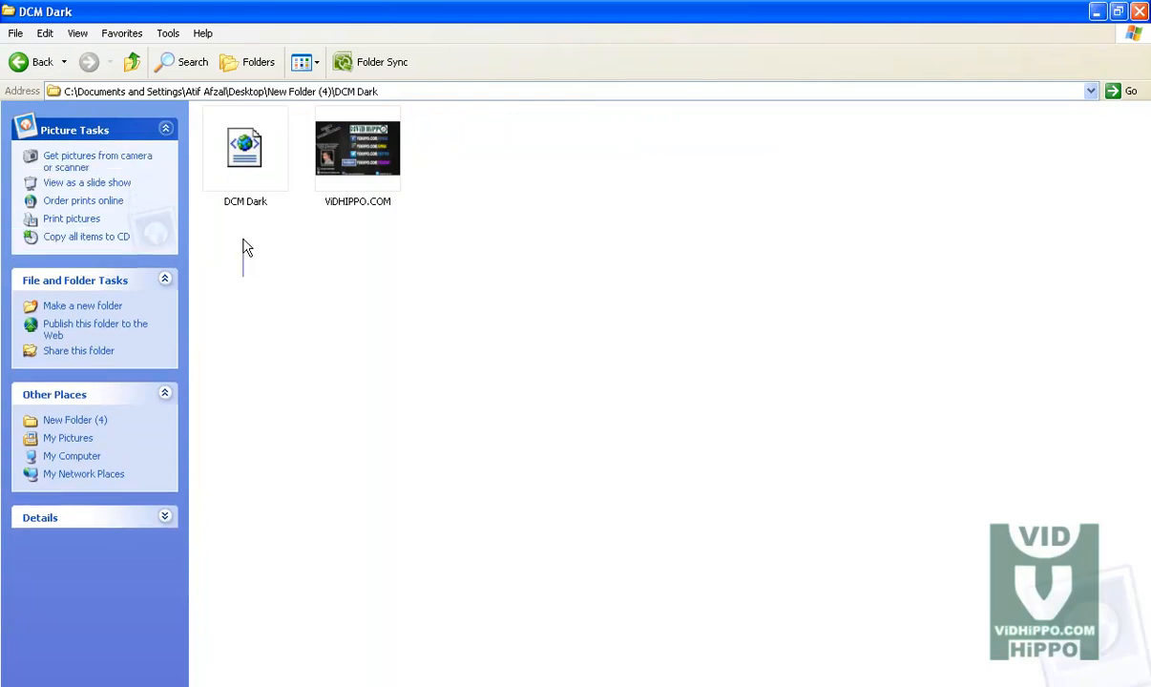
{"action": "left_click", "coordinate": [237, 174]}
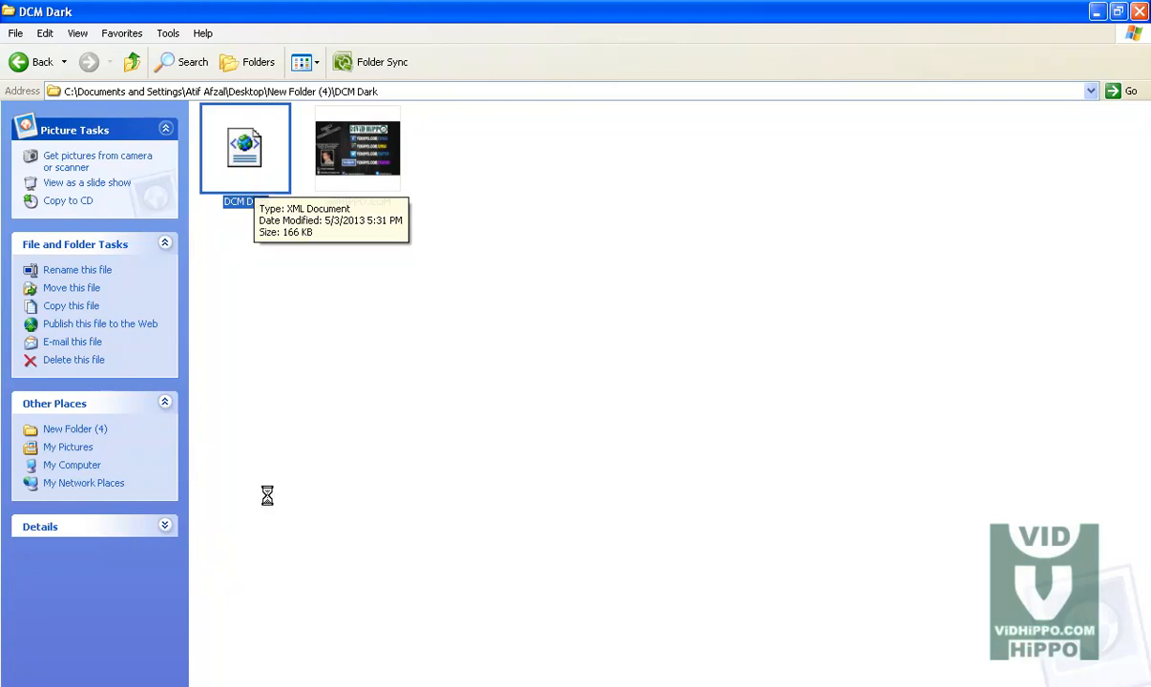
Step: Return to the Blogger dashboard and open the Urdu Poetry blog's Template Backup / Restore dialog
{"action": "left_click", "coordinate": [282, 684]}
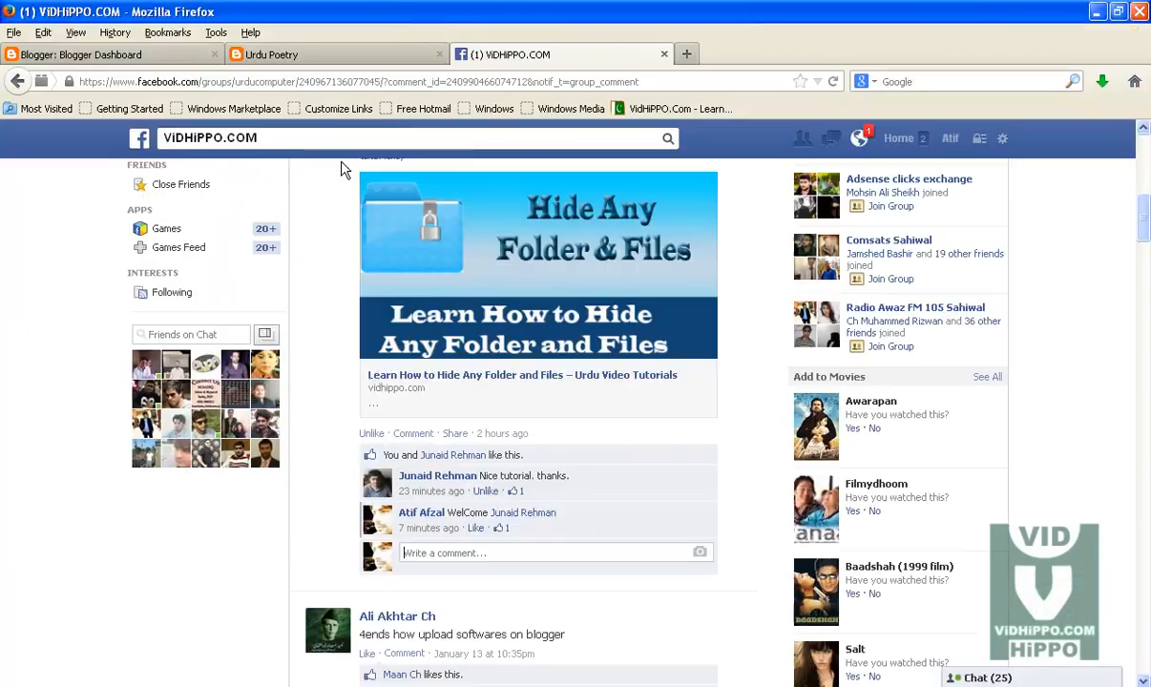
{"action": "left_click", "coordinate": [143, 57]}
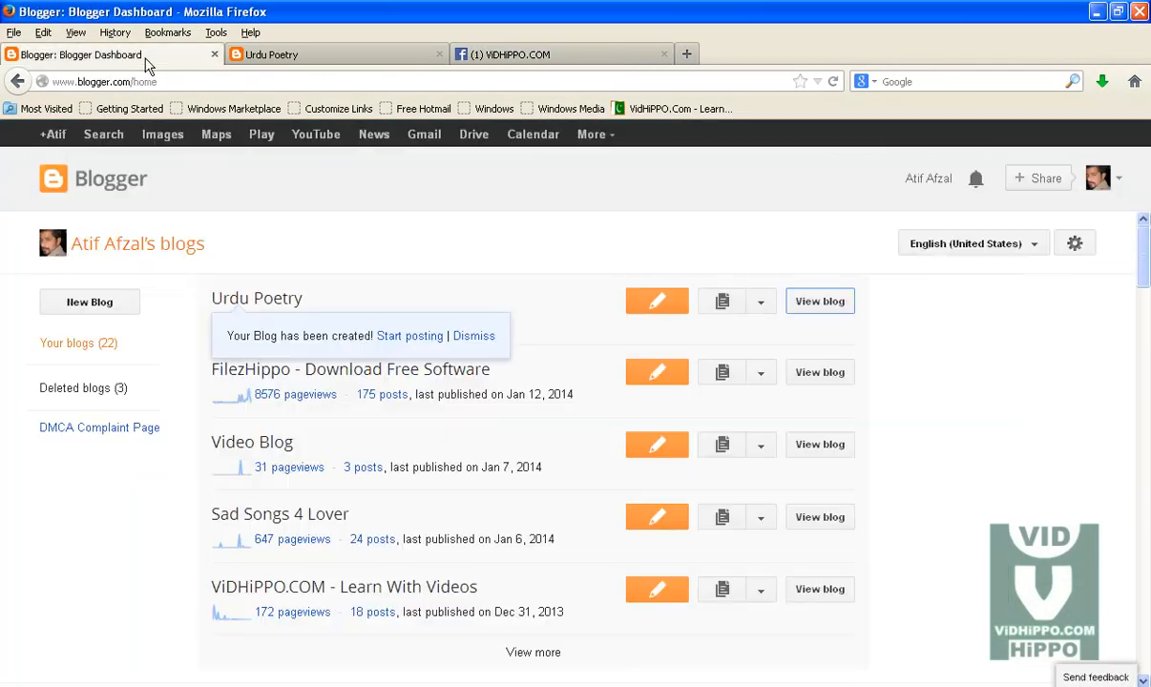
{"action": "left_click", "coordinate": [758, 302]}
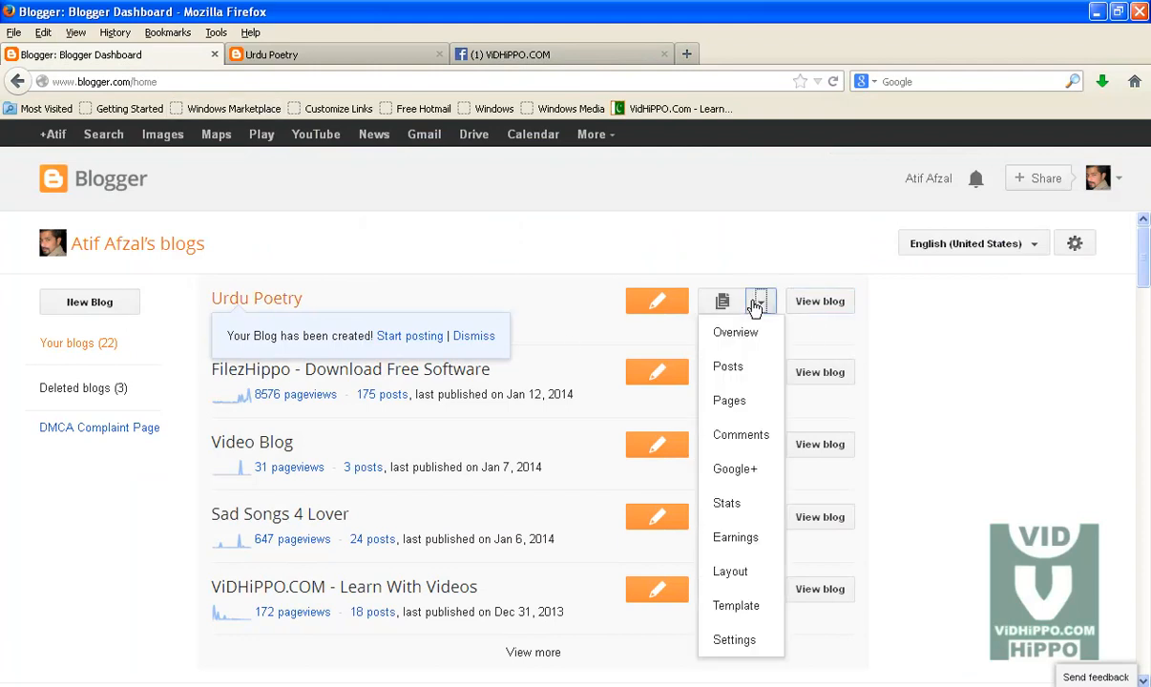
{"action": "left_click", "coordinate": [734, 608]}
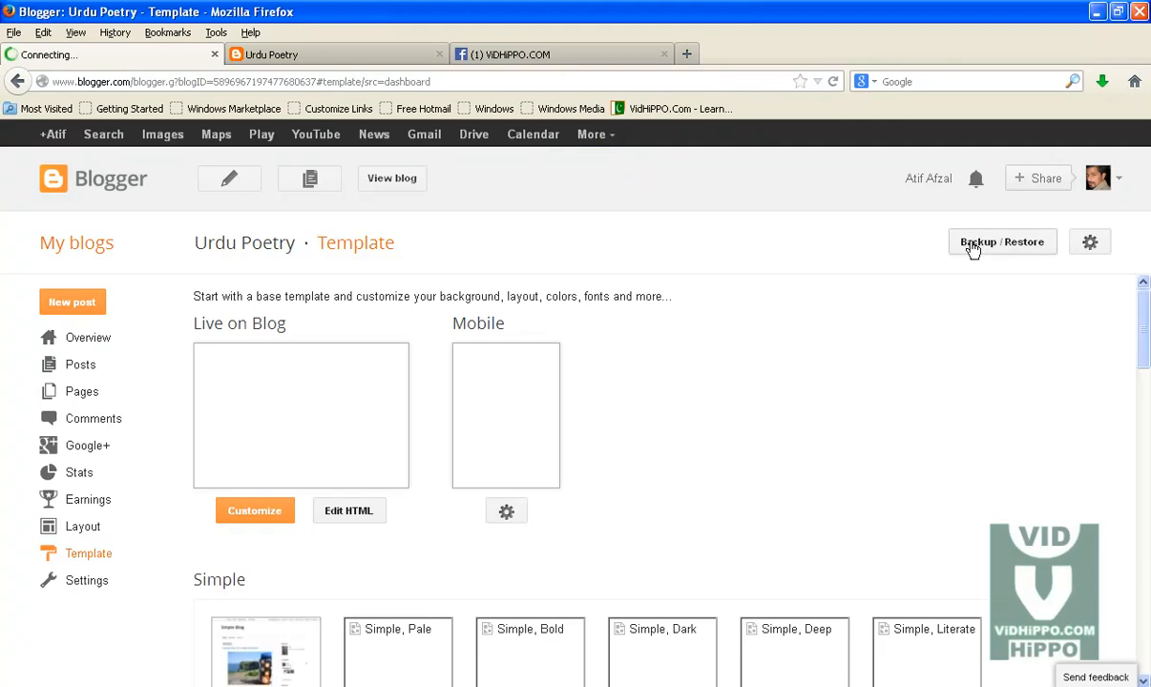
{"action": "left_click", "coordinate": [1006, 246]}
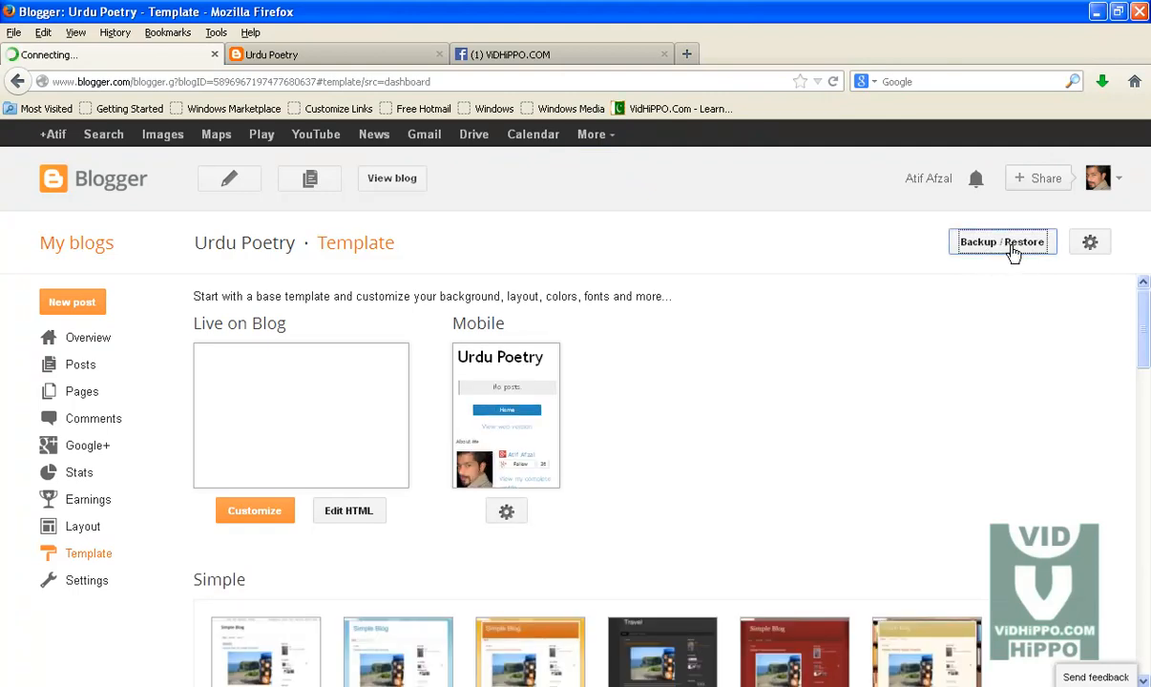
Step: Upload the DCM Dark.xml file from New Folder (4)\DCM Dark as the blog's template
{"action": "left_click", "coordinate": [382, 381]}
{"action": "double_click", "coordinate": [139, 306]}
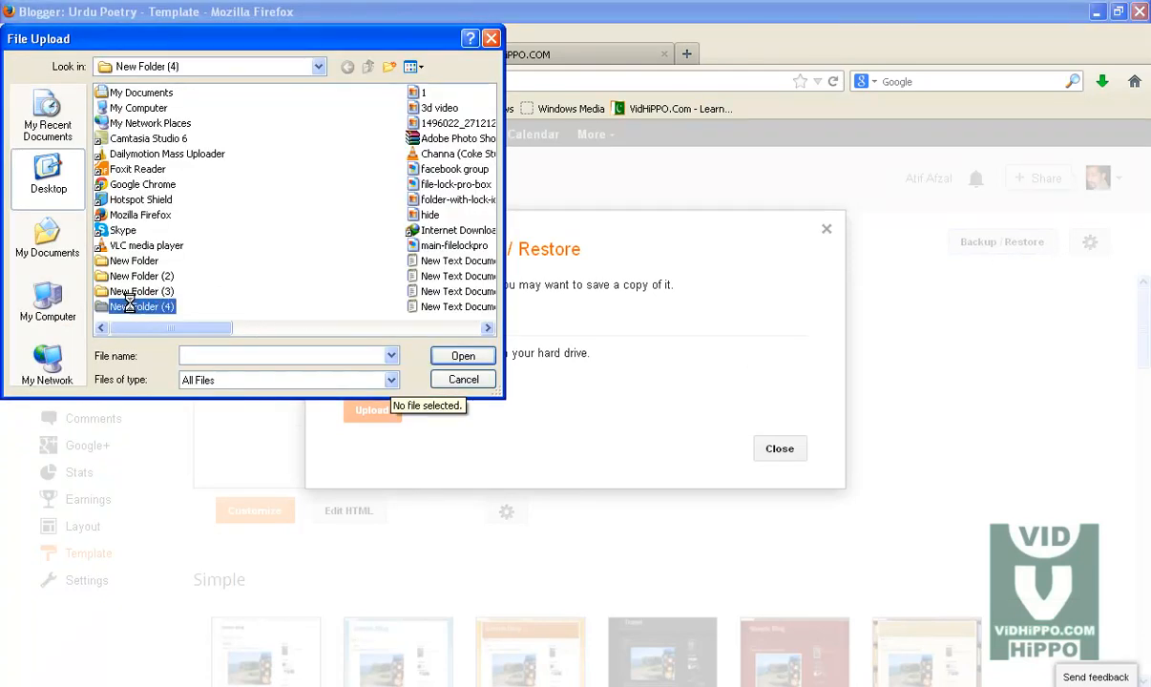
{"action": "double_click", "coordinate": [130, 95]}
{"action": "left_click", "coordinate": [130, 94]}
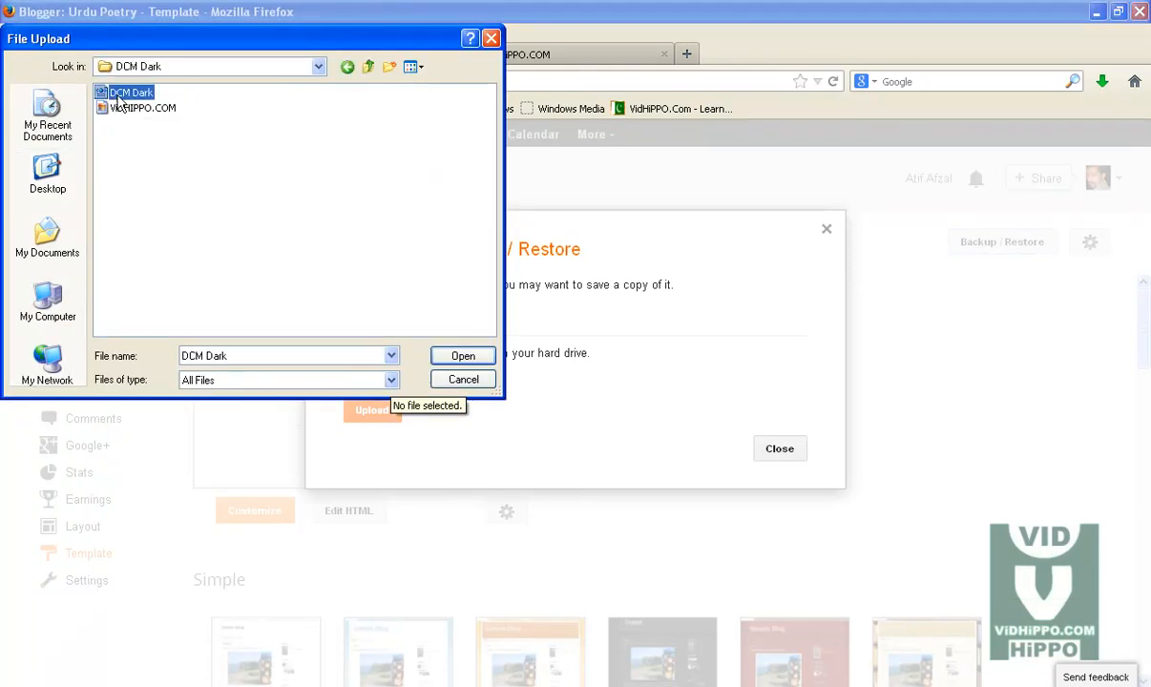
{"action": "left_click", "coordinate": [456, 356]}
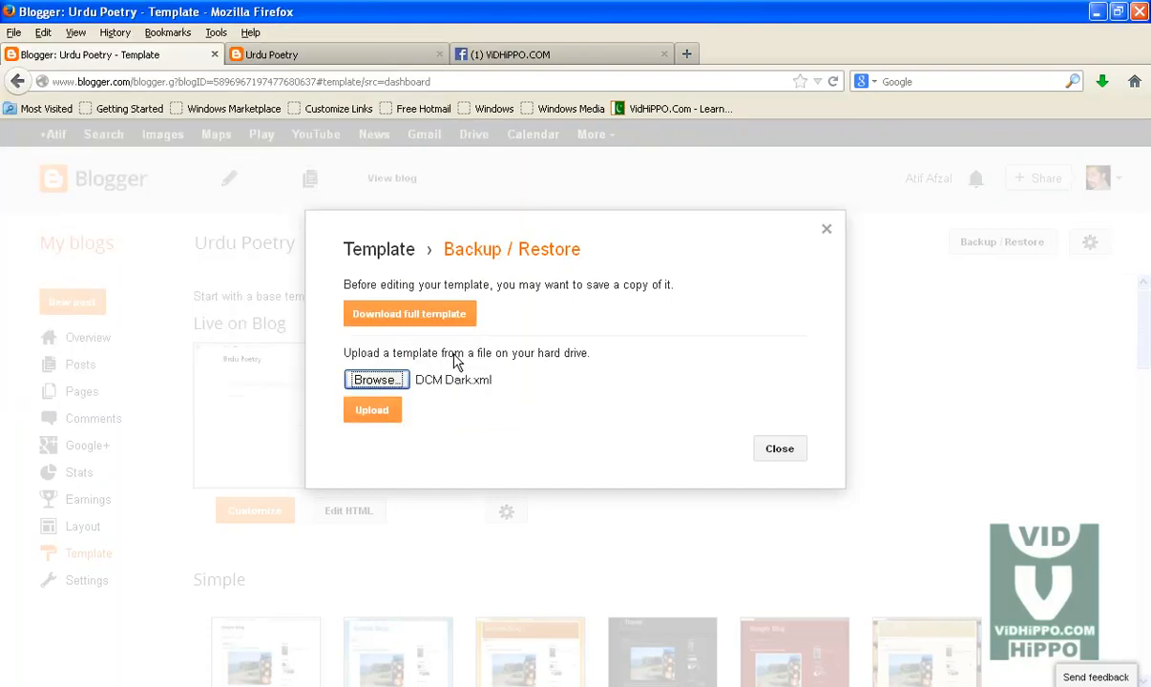
{"action": "left_click", "coordinate": [374, 412]}
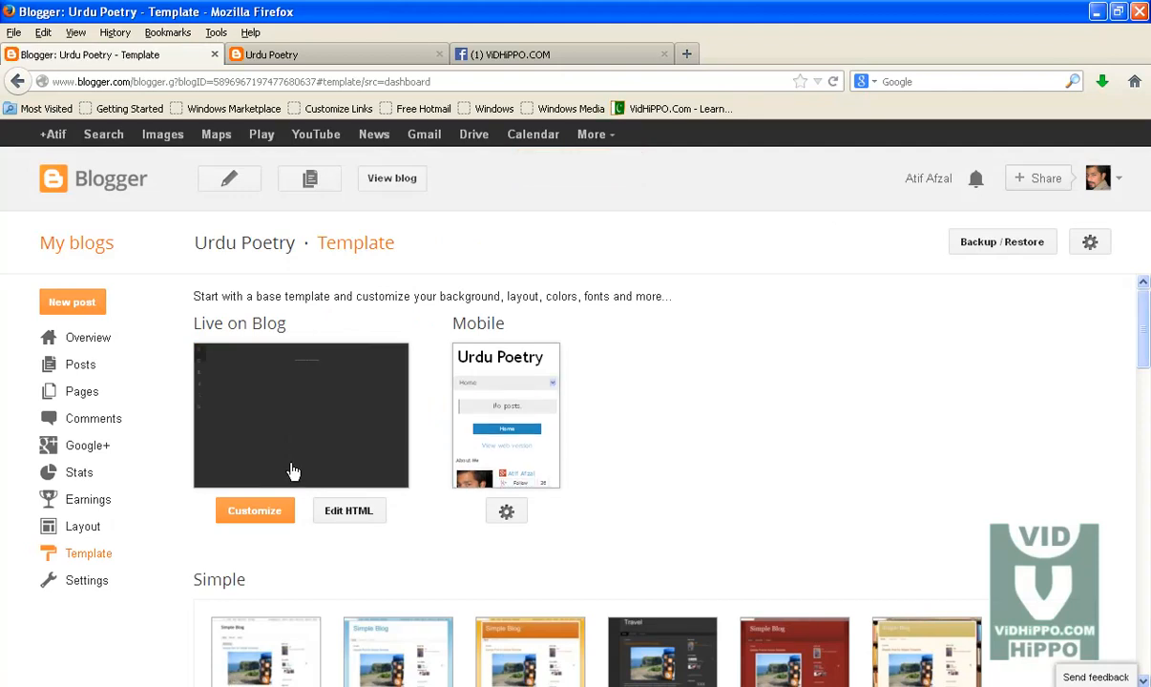
Step: Reload the Urdu Poetry blog to view the new template, then start a new post in Blogger
{"action": "left_click", "coordinate": [311, 54]}
{"action": "left_click", "coordinate": [301, 80]}
{"action": "key", "text": "Return"}
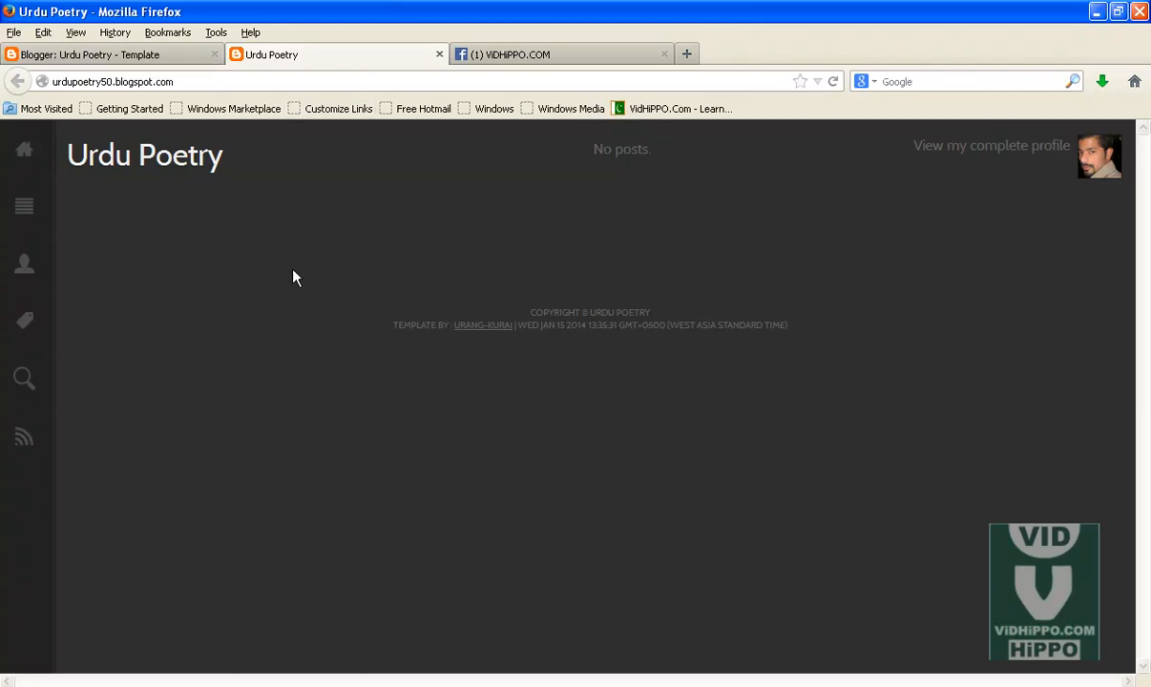
{"action": "left_click", "coordinate": [160, 57]}
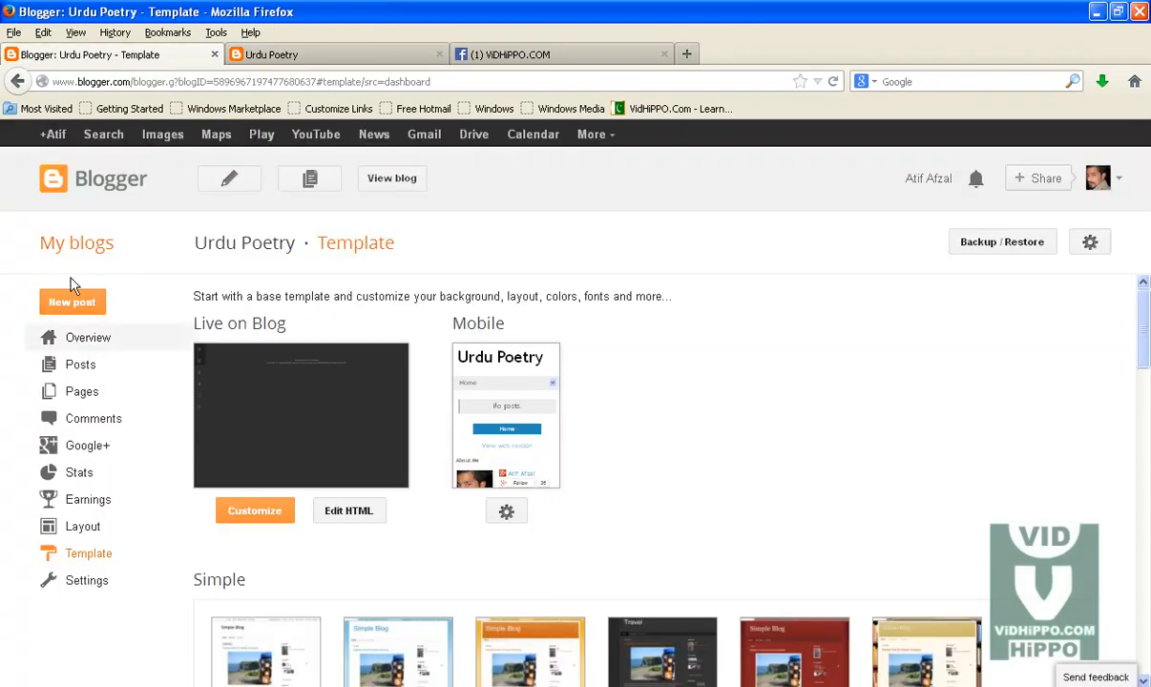
{"action": "left_click", "coordinate": [73, 305]}
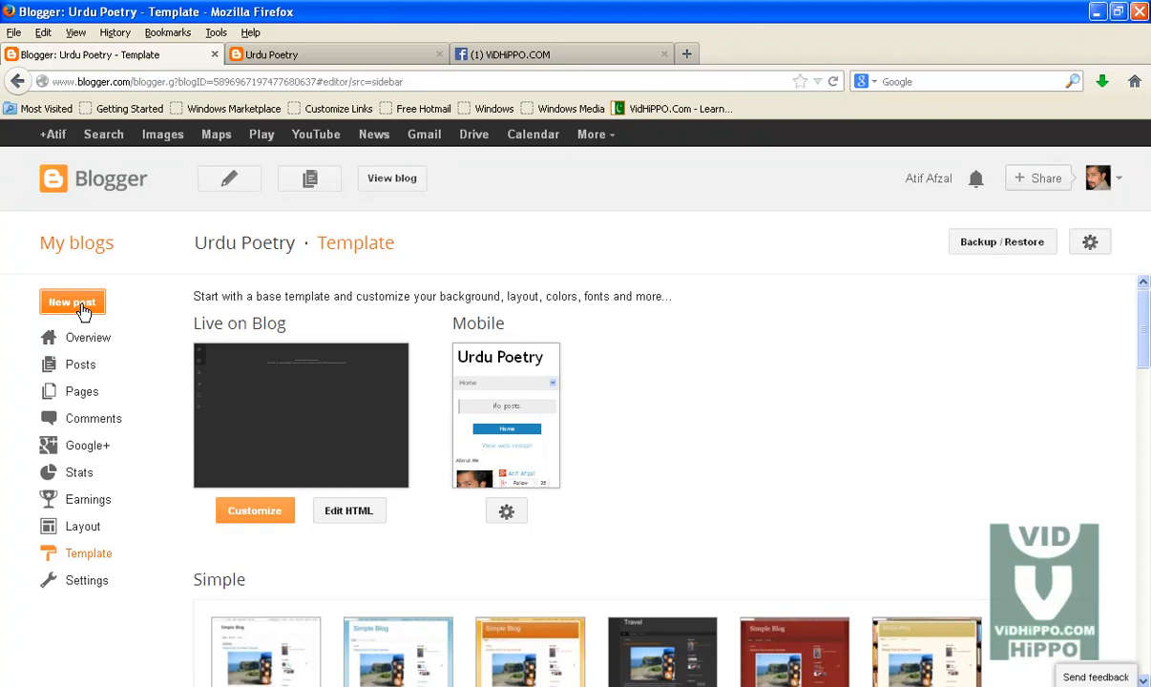
Step: Open a new tab to Google and search for urdu poetry
{"action": "left_click", "coordinate": [686, 54]}
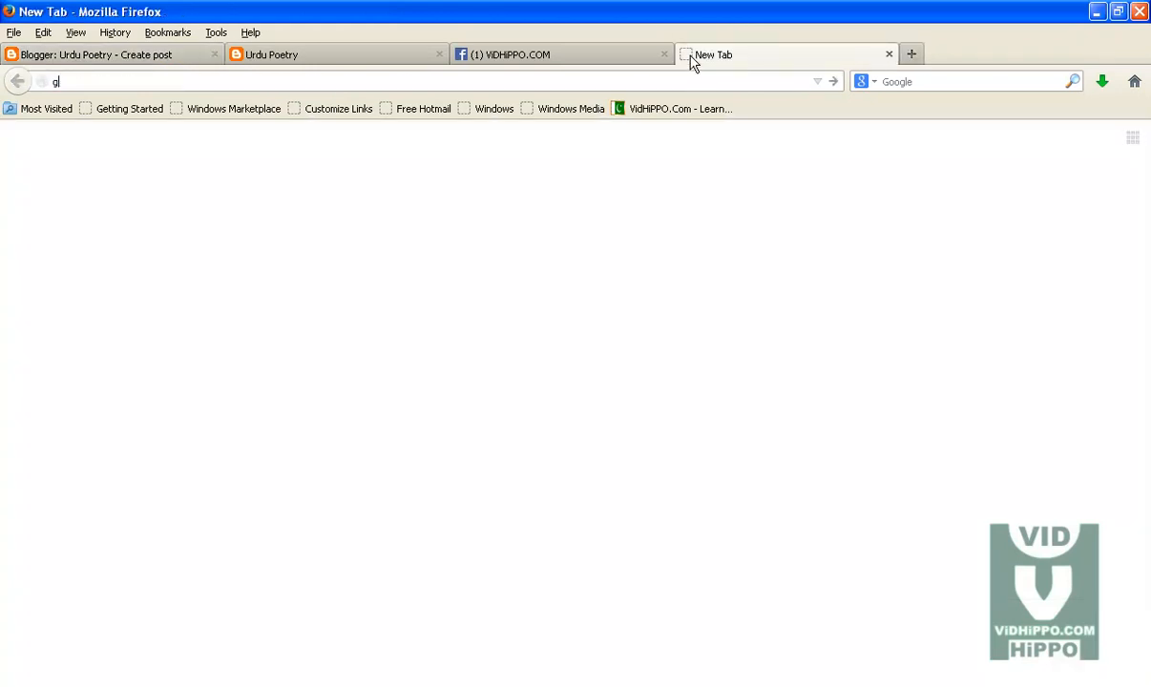
{"action": "type", "text": "google.com.pk"}
{"action": "key", "text": "Return"}
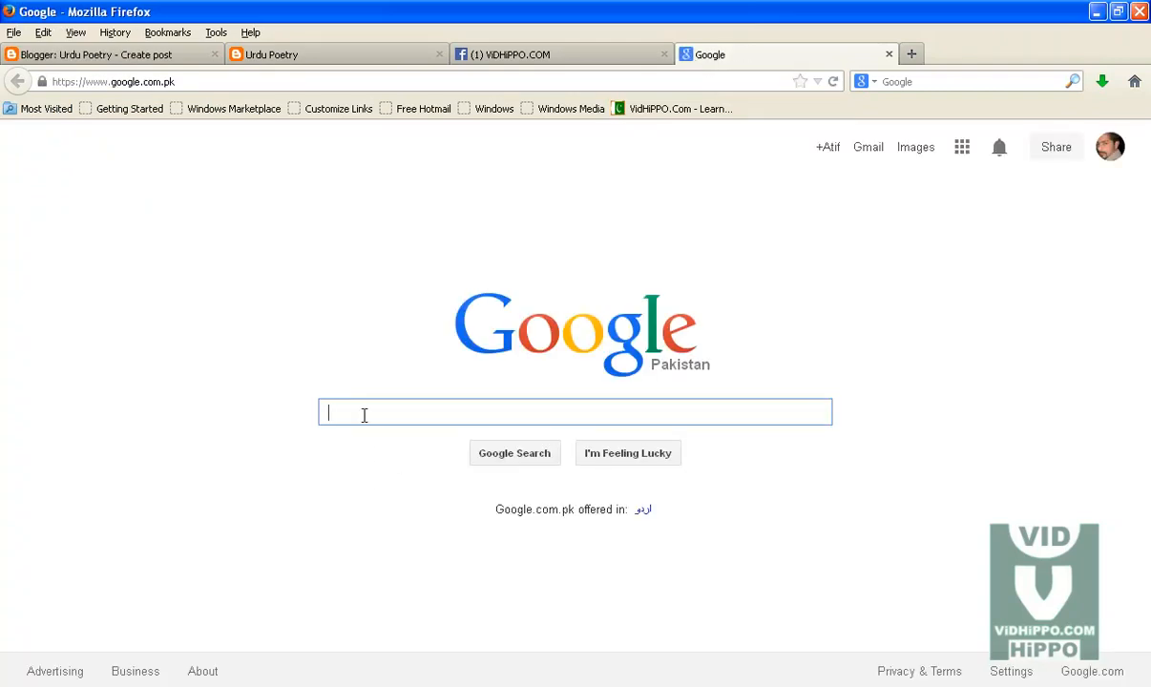
{"action": "type", "text": "urdu p"}
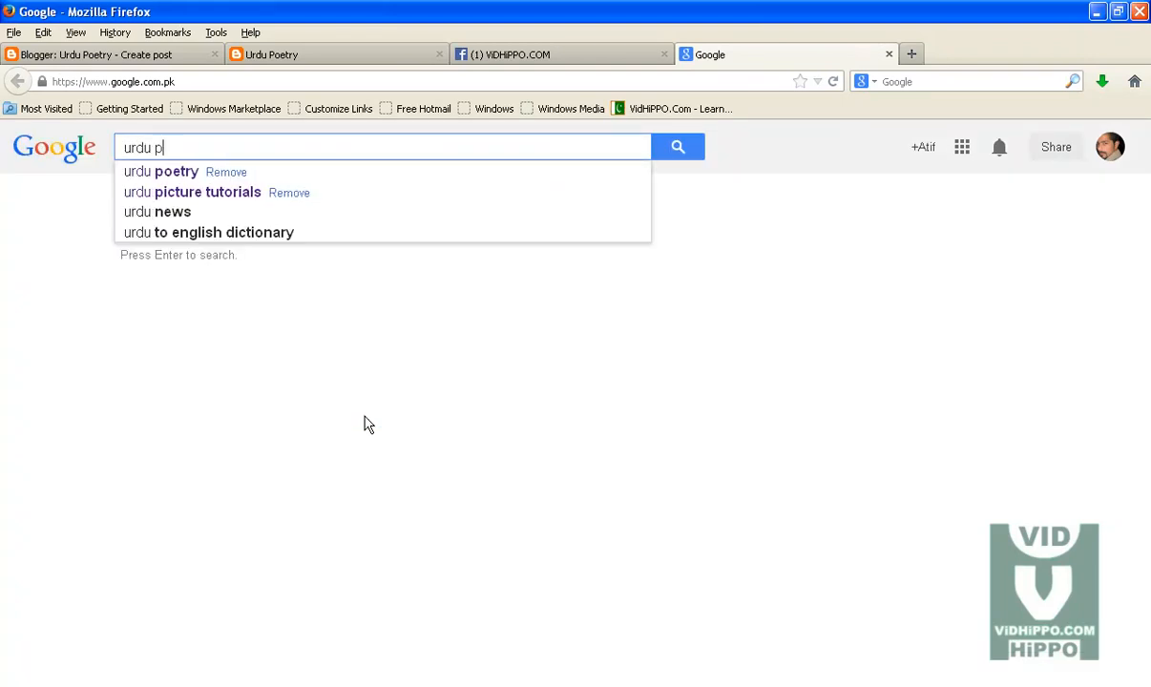
{"action": "key", "text": "Down"}
{"action": "key", "text": "Return"}
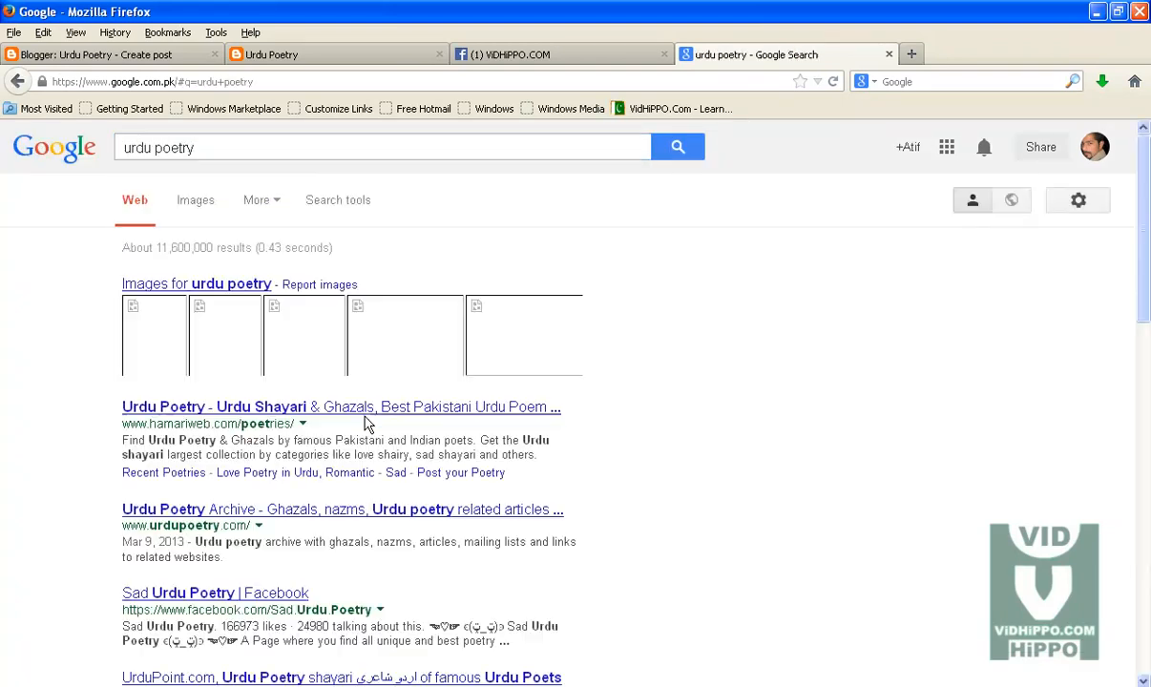
Step: Switch to image results and open the full-size framed Urdu poetry nazm image
{"action": "left_click", "coordinate": [199, 204]}
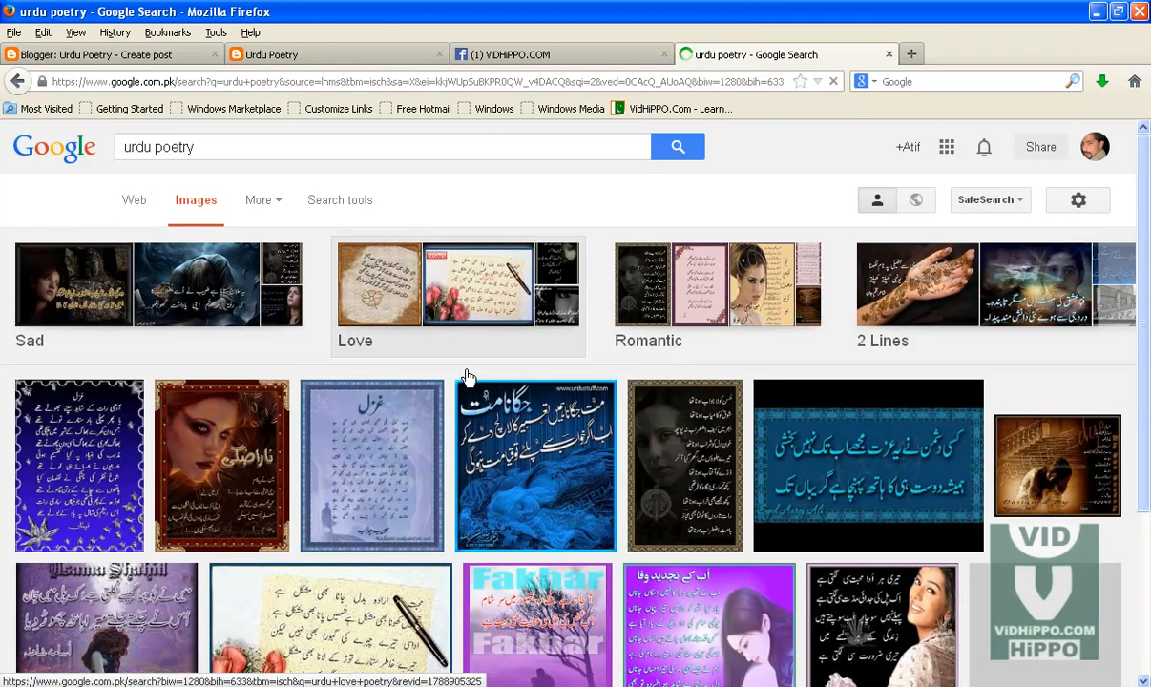
{"action": "left_click_drag", "start_coordinate": [1146, 224], "coordinate": [1146, 251]}
{"action": "scroll", "coordinate": [570, 436], "scroll_direction": "down", "scroll_amount": 3}
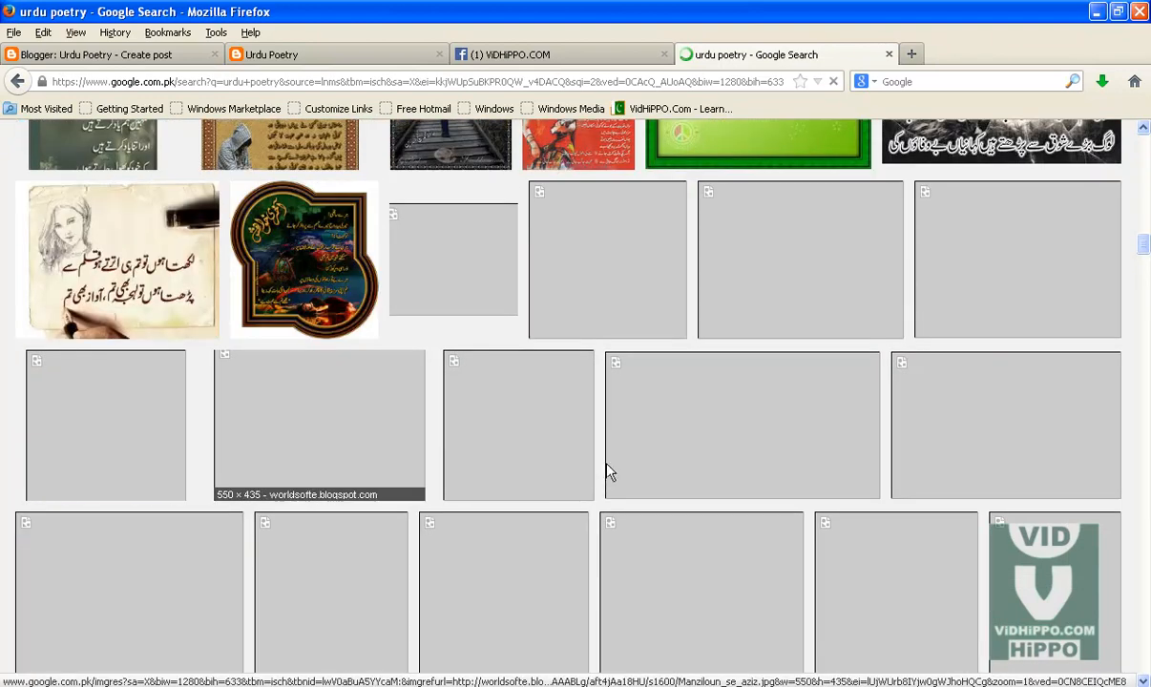
{"action": "left_click", "coordinate": [301, 258]}
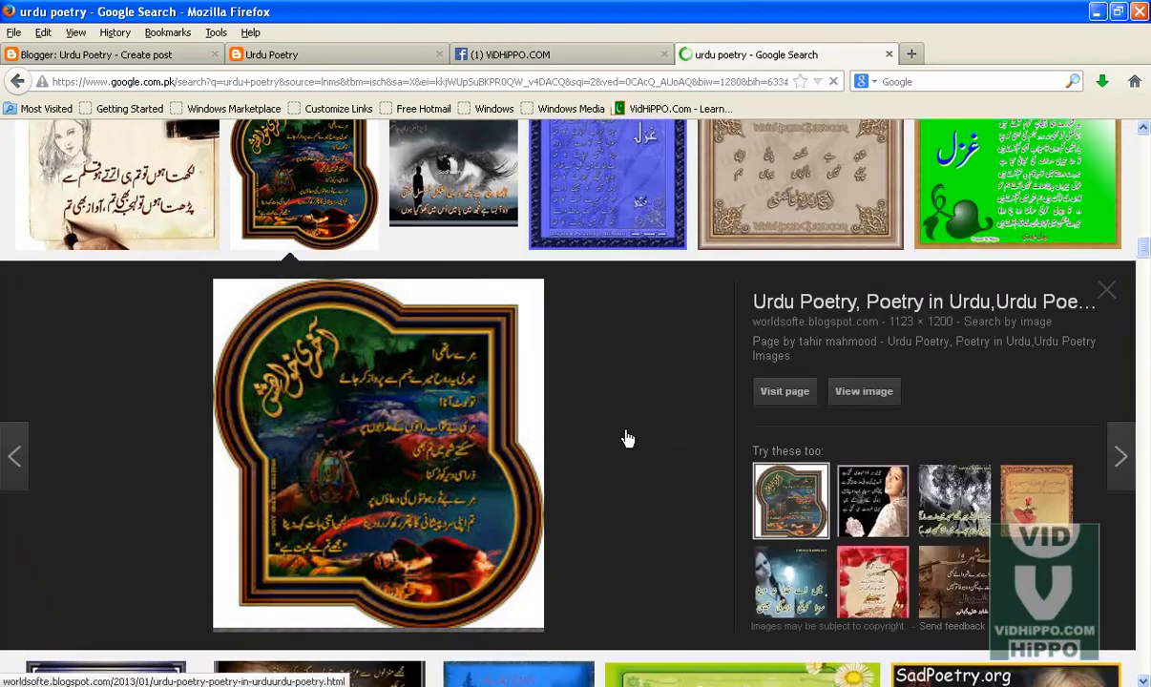
{"action": "left_click", "coordinate": [834, 397]}
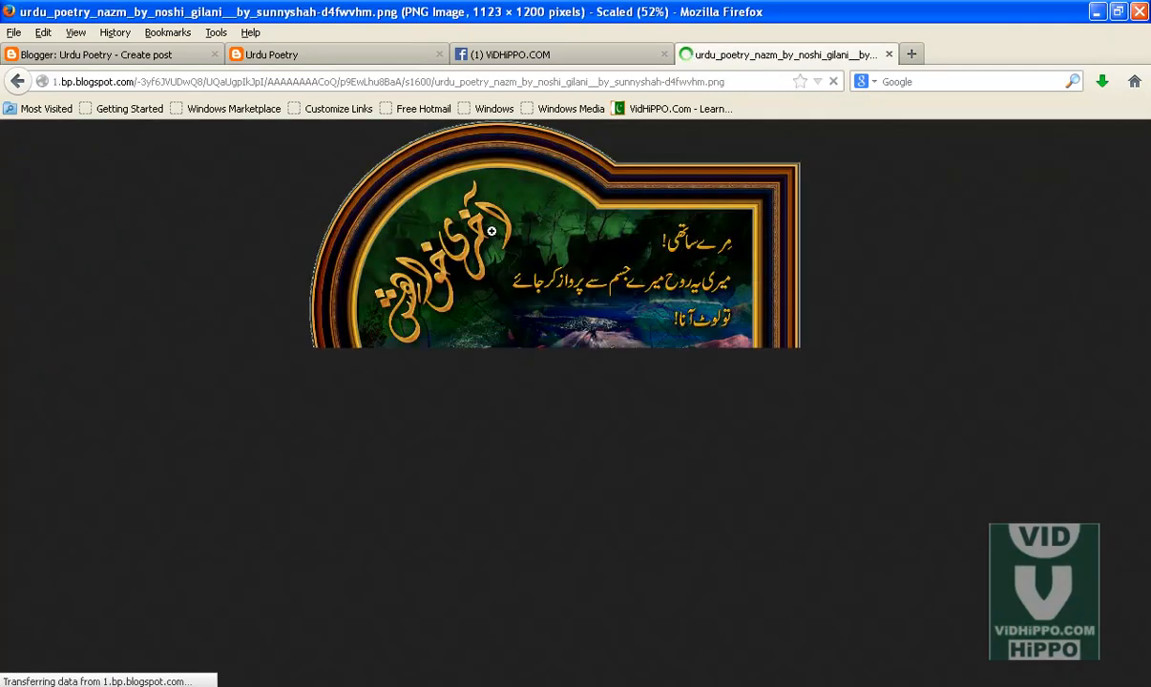
Step: Save the nazm image into New Folder (4)
{"action": "right_click", "coordinate": [495, 233]}
{"action": "left_click", "coordinate": [546, 297]}
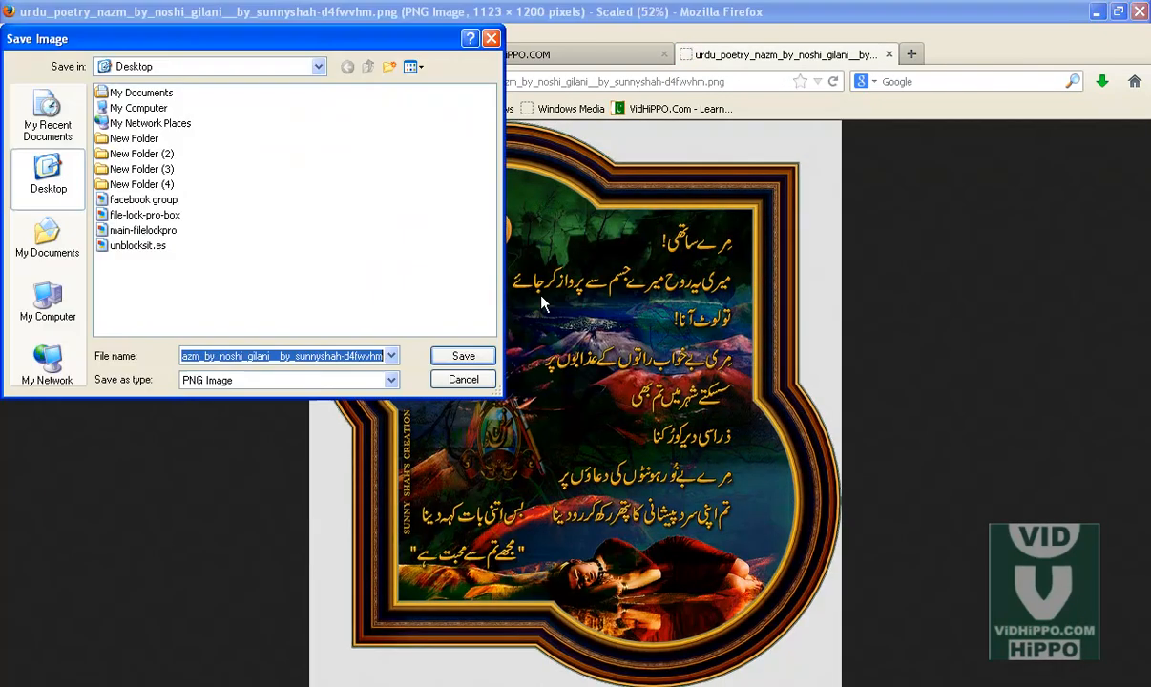
{"action": "left_click", "coordinate": [158, 185]}
{"action": "double_click", "coordinate": [158, 194]}
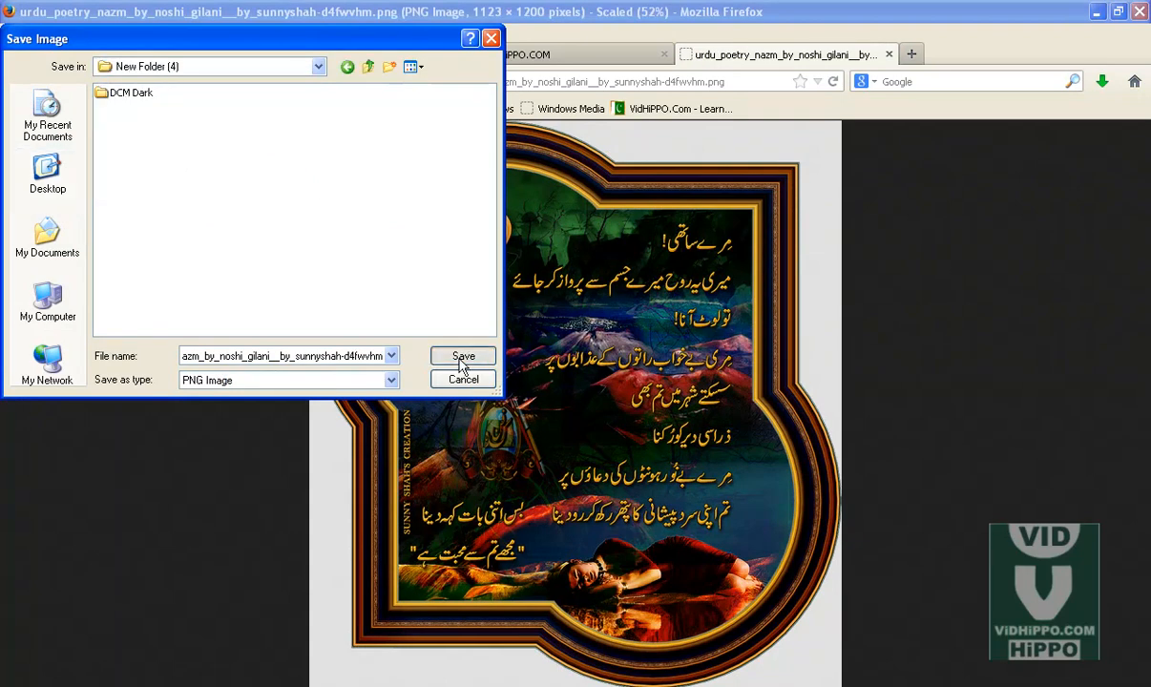
{"action": "left_click", "coordinate": [463, 358]}
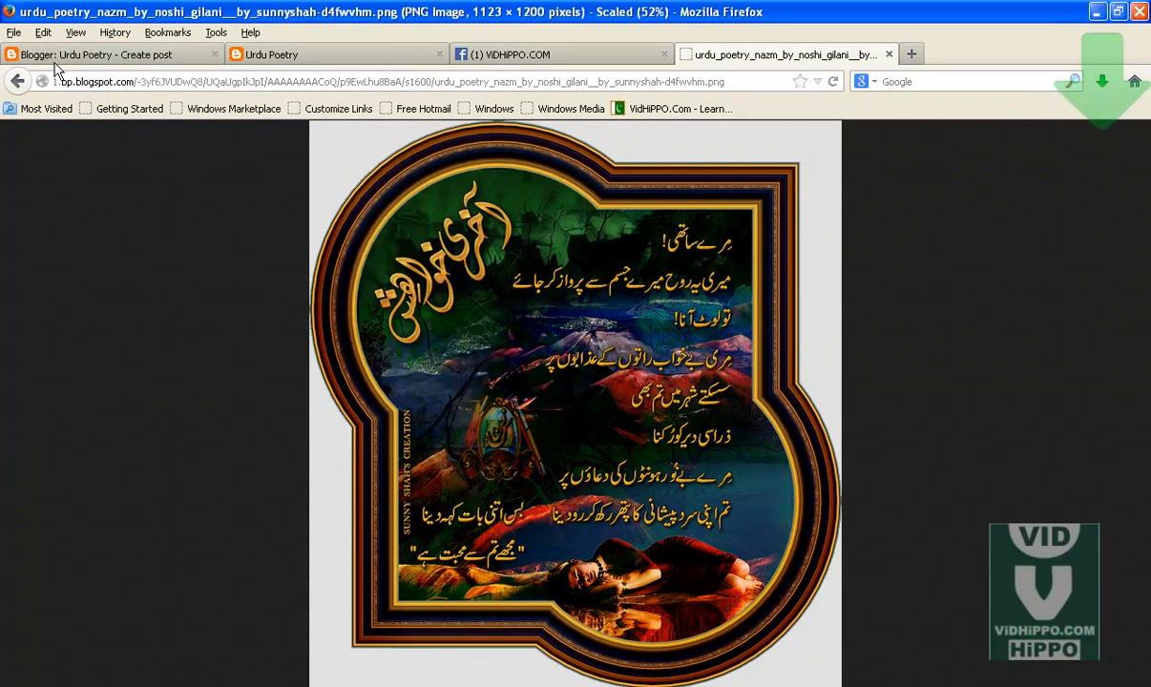
{"action": "left_click", "coordinate": [18, 82]}
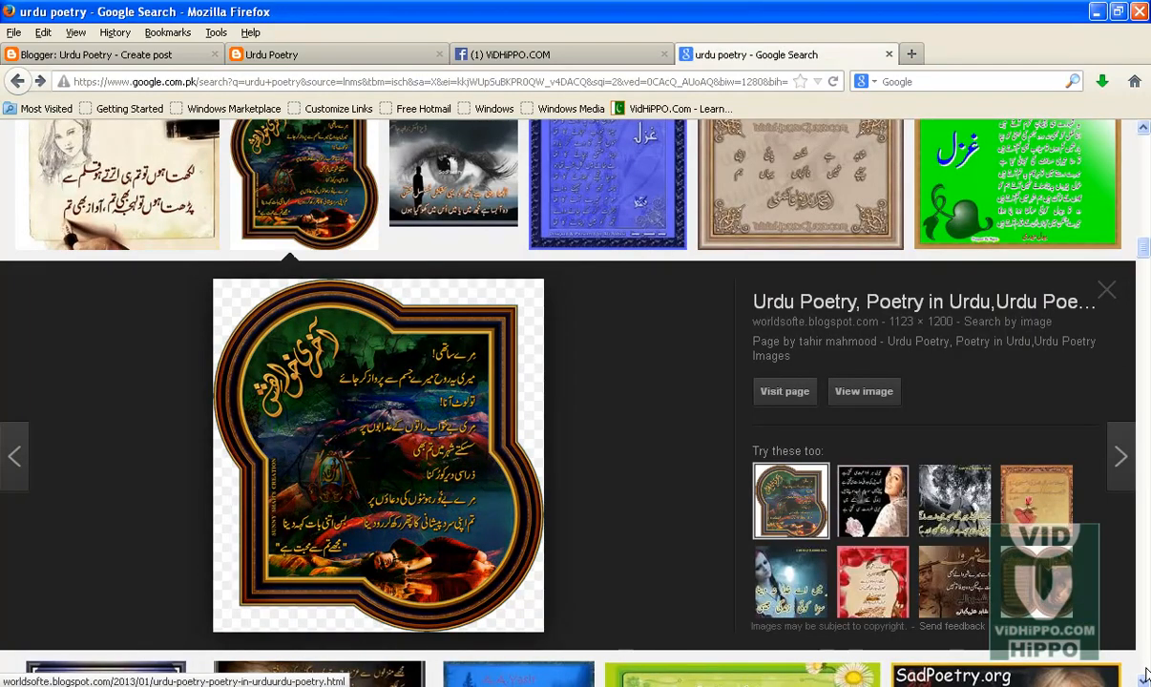
{"action": "scroll", "coordinate": [1142, 681], "scroll_direction": "down", "scroll_amount": 8}
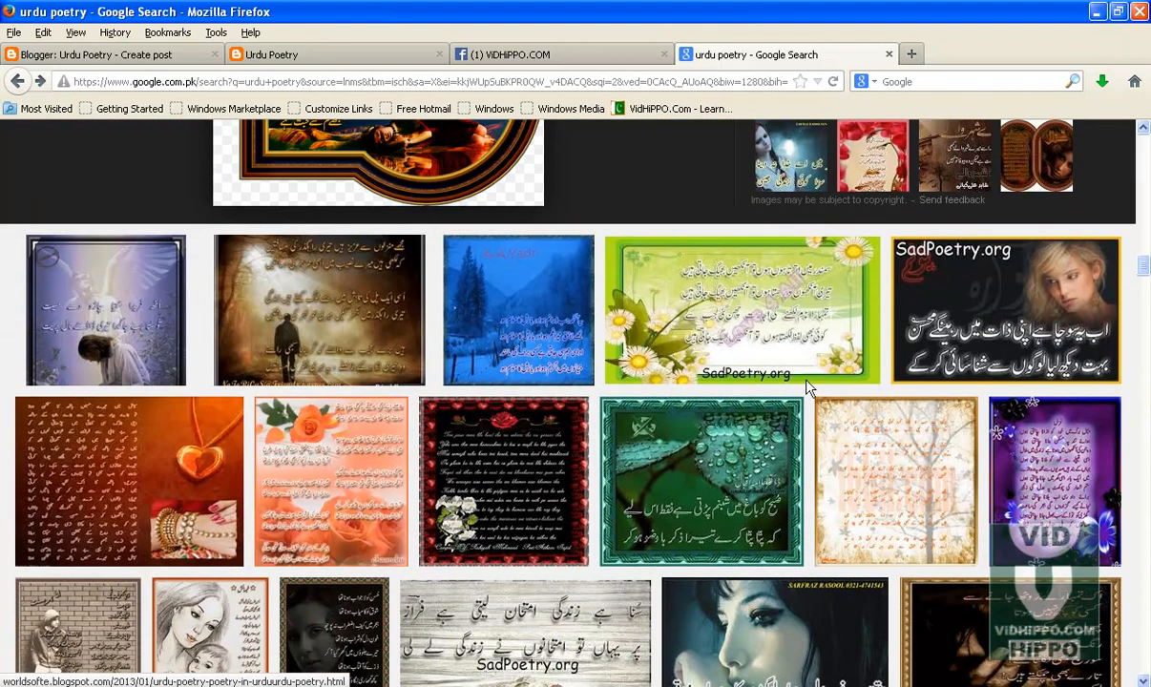
{"action": "left_click", "coordinate": [1011, 315]}
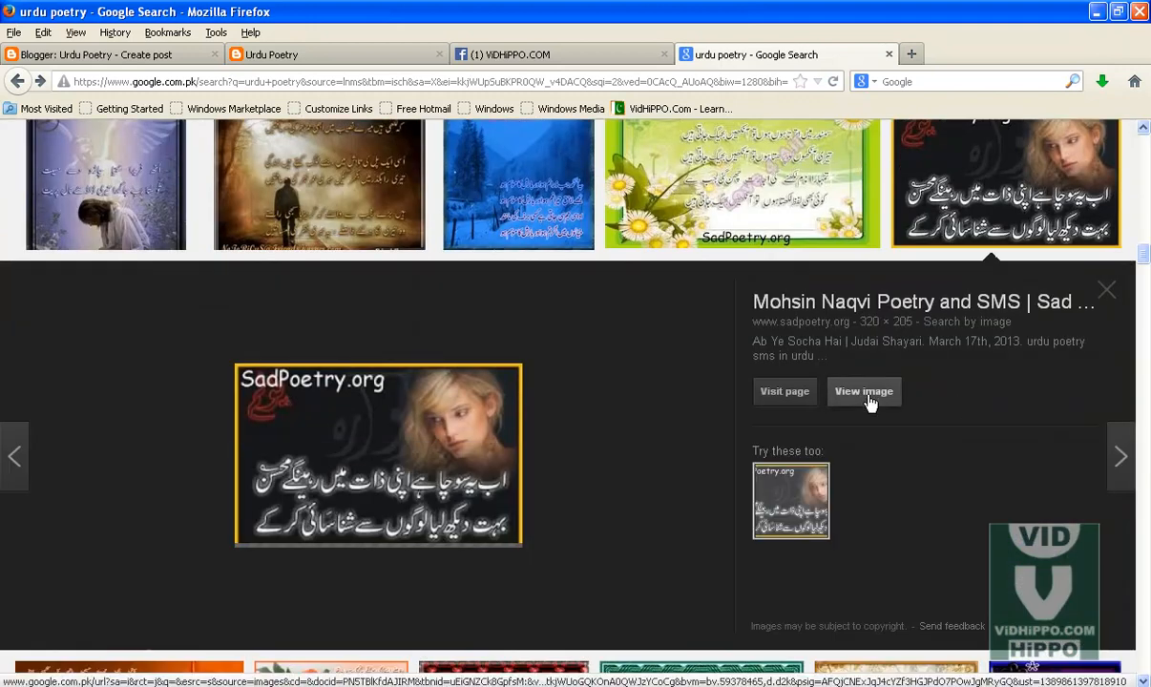
{"action": "left_click", "coordinate": [869, 400]}
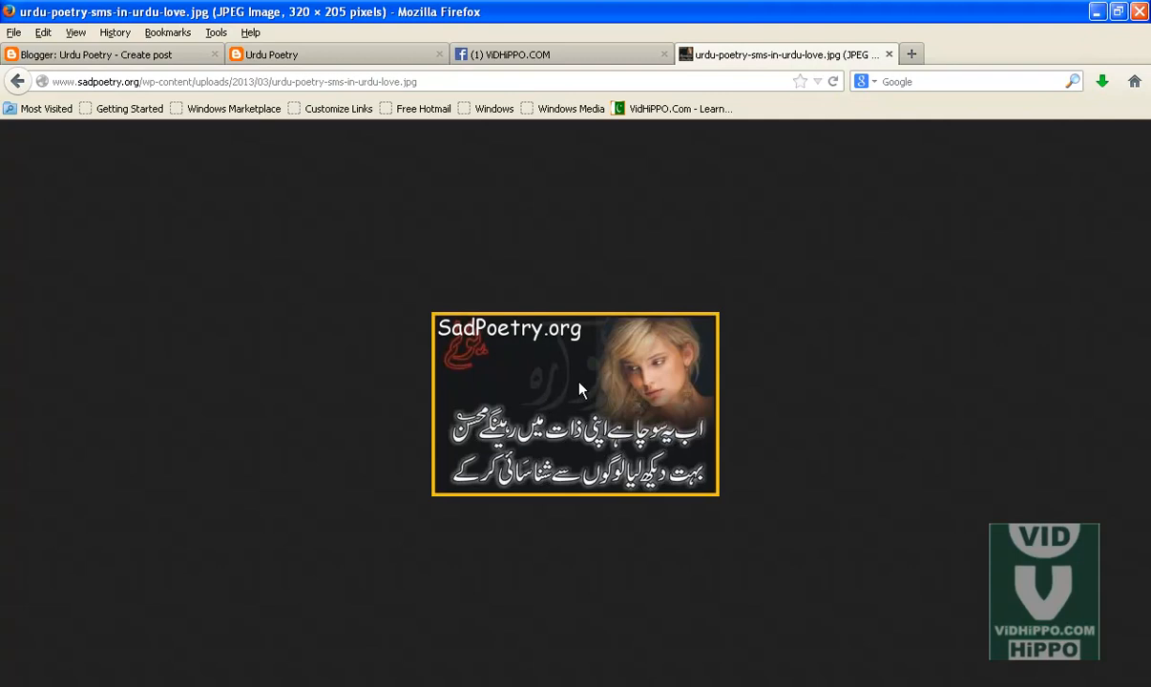
{"action": "left_click", "coordinate": [19, 81]}
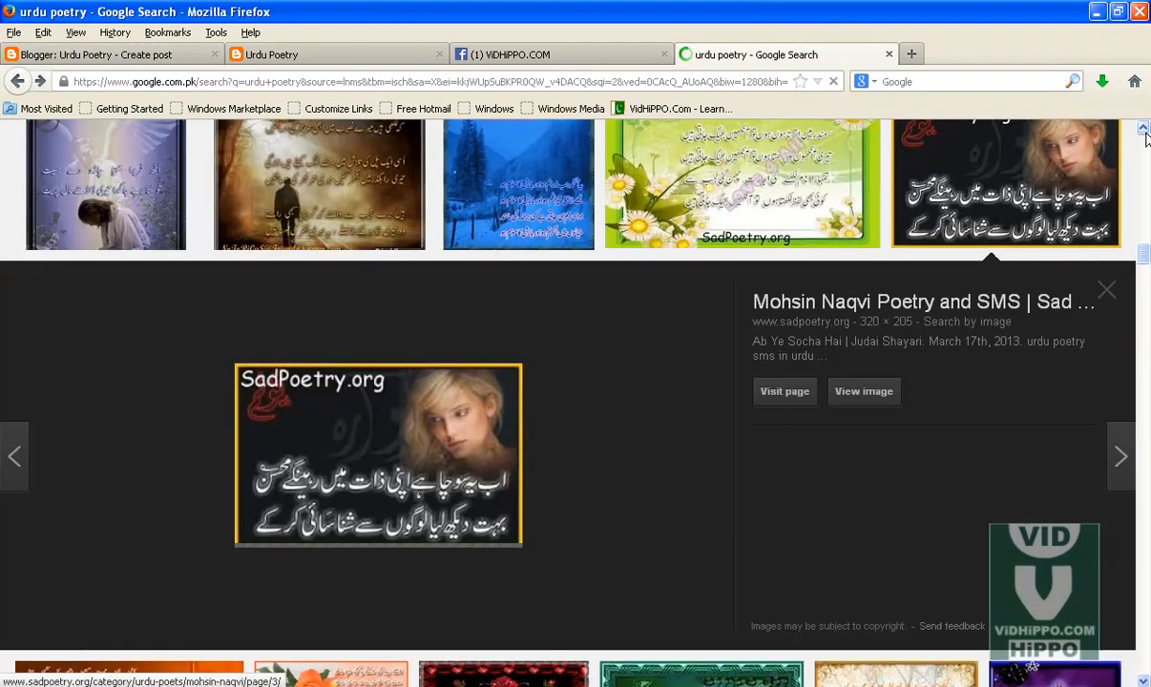
Step: Open the eye-themed 2-line-urdu-poetry1 image and save it into New Folder (4)
{"action": "left_click", "coordinate": [1145, 130]}
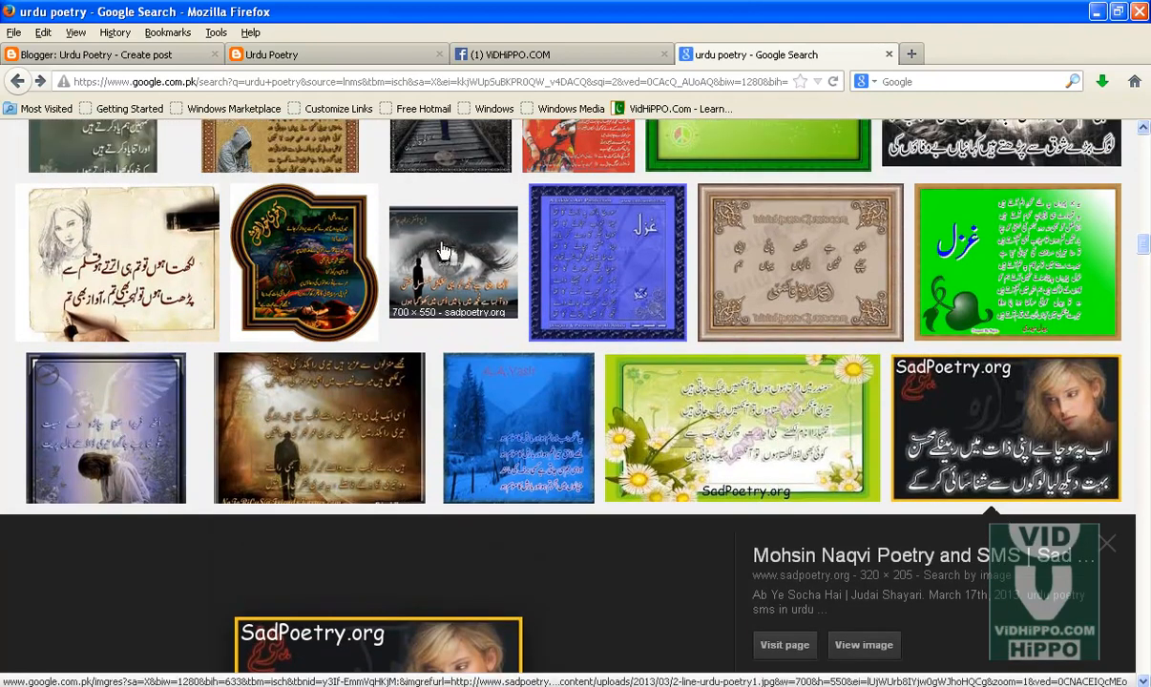
{"action": "left_click", "coordinate": [434, 267]}
{"action": "left_click", "coordinate": [862, 388]}
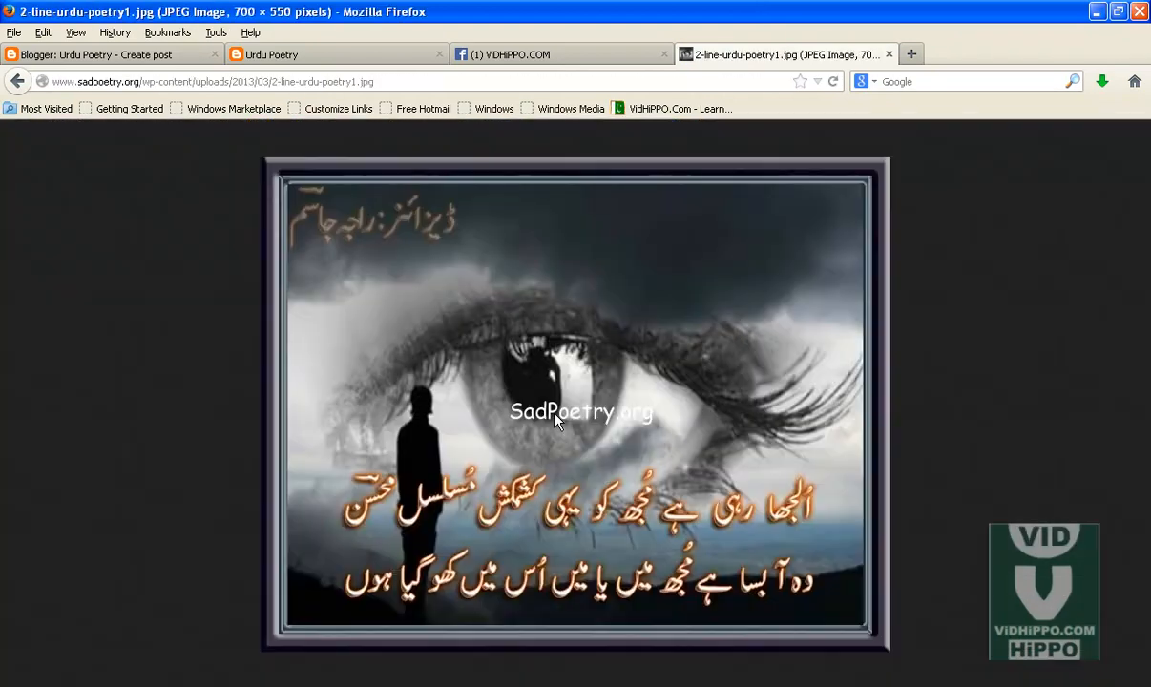
{"action": "right_click", "coordinate": [509, 359]}
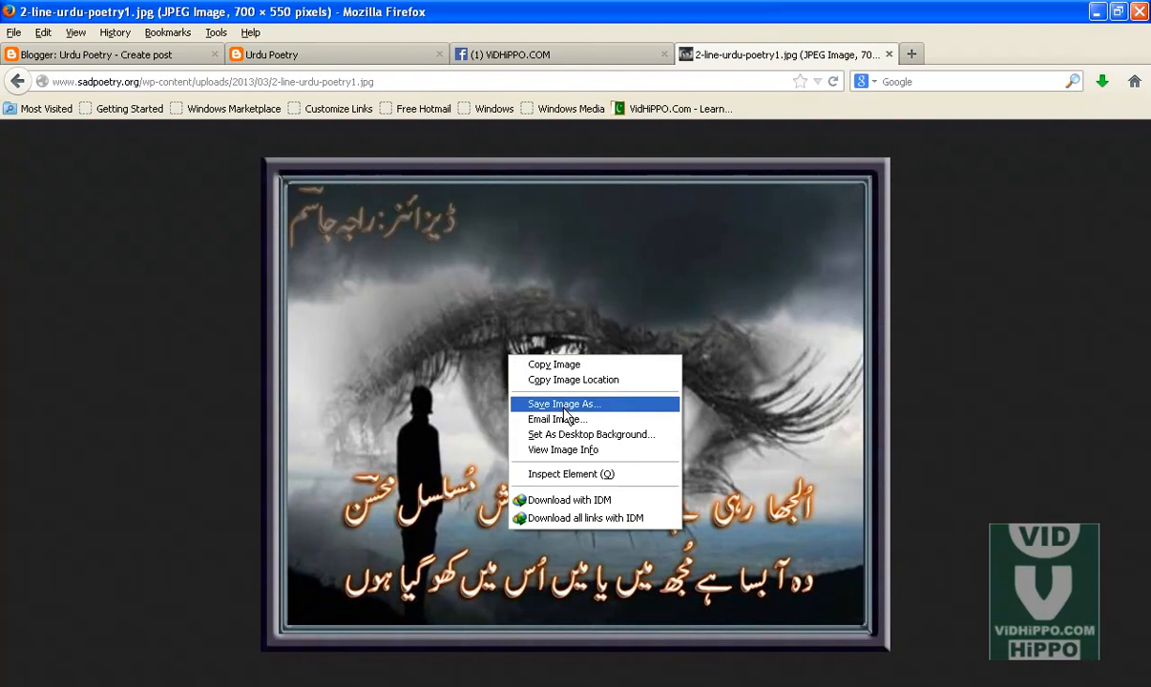
{"action": "left_click", "coordinate": [549, 404]}
{"action": "left_click", "coordinate": [461, 359]}
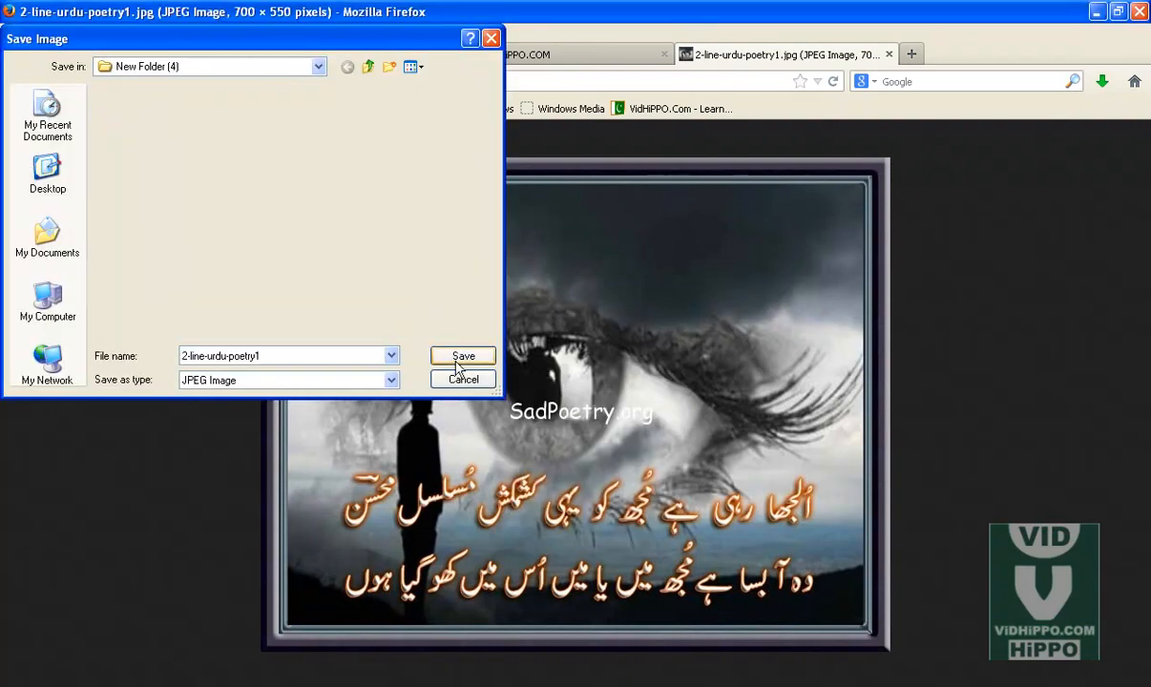
Step: Save the eye image, and open the full-size urdu-poetry-imagesaa result and save it into New Folder (4)
{"action": "left_click", "coordinate": [19, 82]}
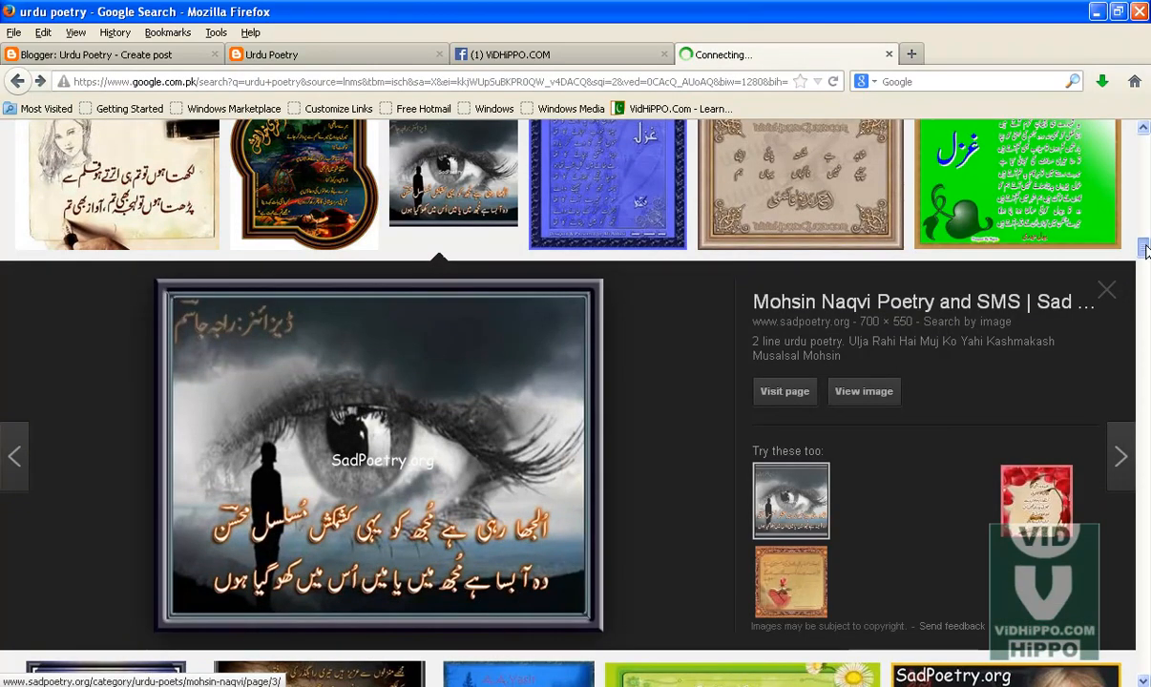
{"action": "left_click_drag", "start_coordinate": [1145, 248], "coordinate": [1146, 170]}
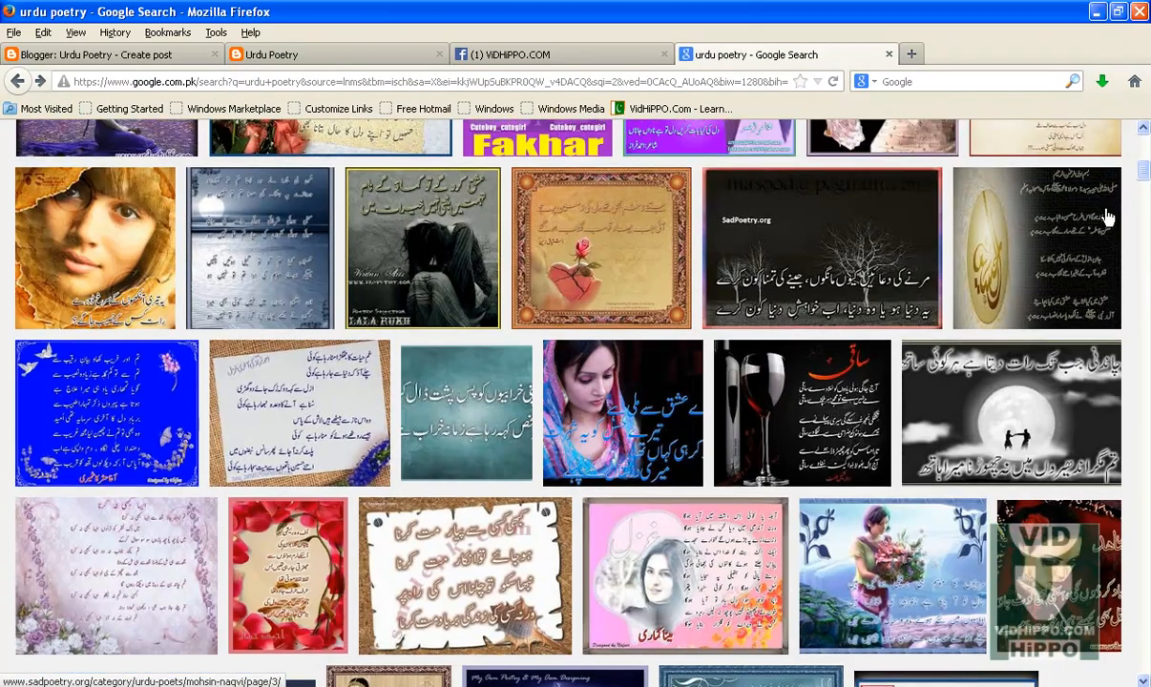
{"action": "left_click", "coordinate": [441, 250]}
{"action": "left_click", "coordinate": [872, 394]}
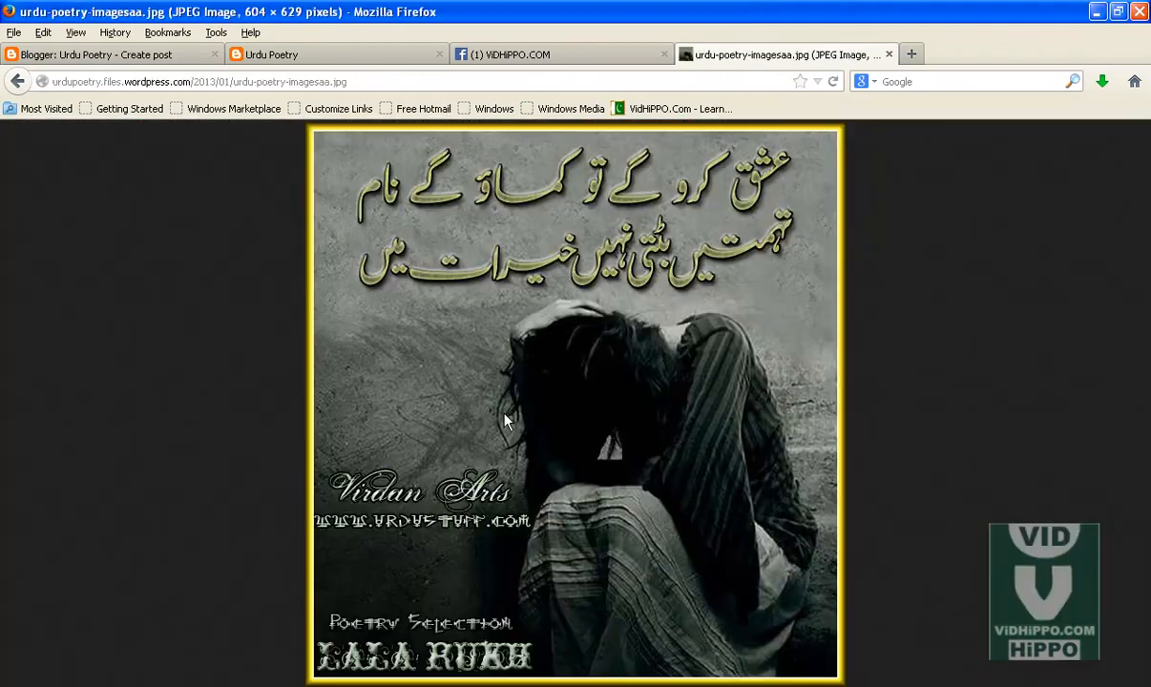
{"action": "right_click", "coordinate": [516, 408]}
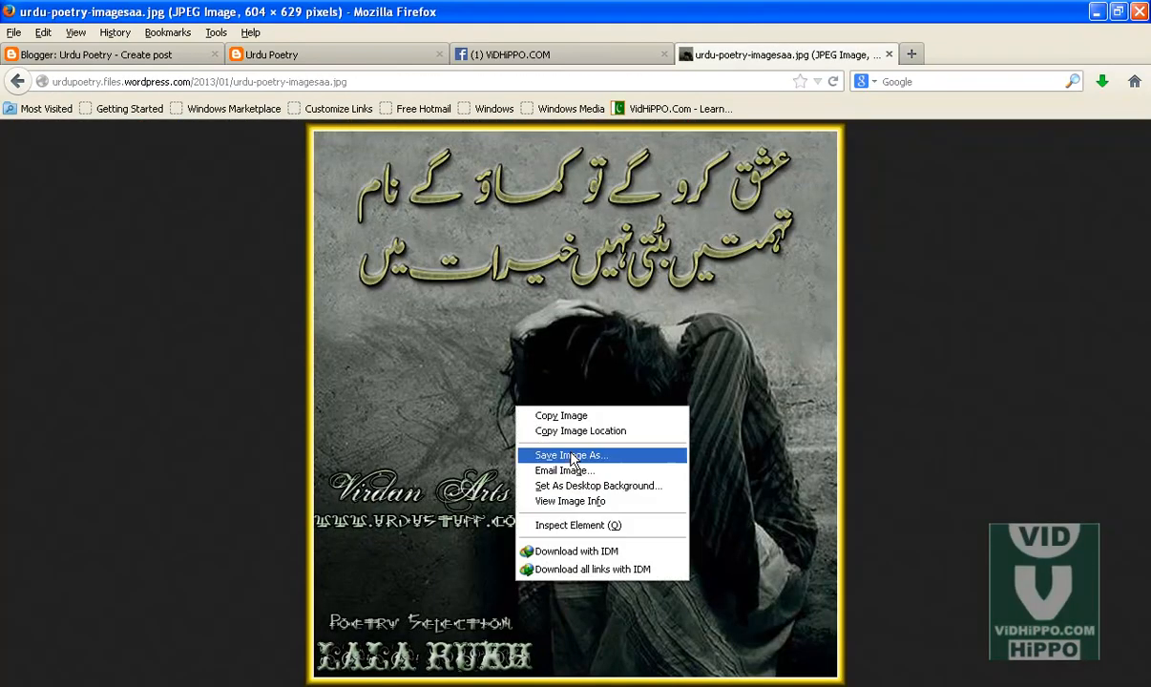
{"action": "left_click", "coordinate": [571, 456]}
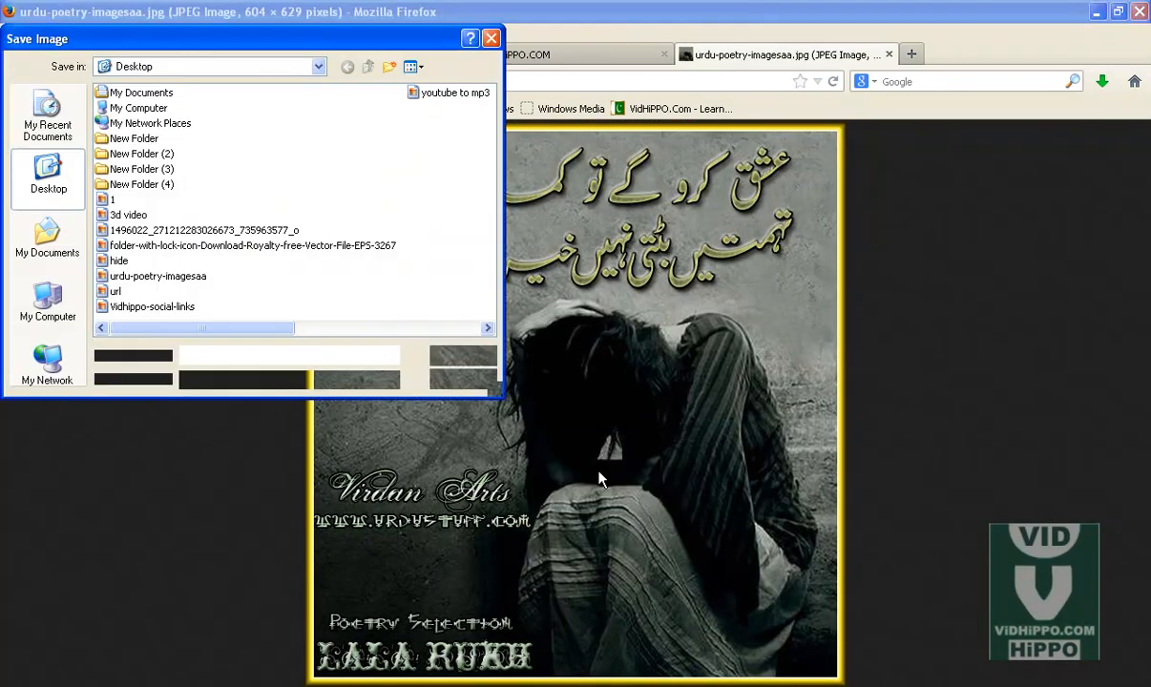
{"action": "double_click", "coordinate": [133, 184]}
{"action": "left_click", "coordinate": [476, 354]}
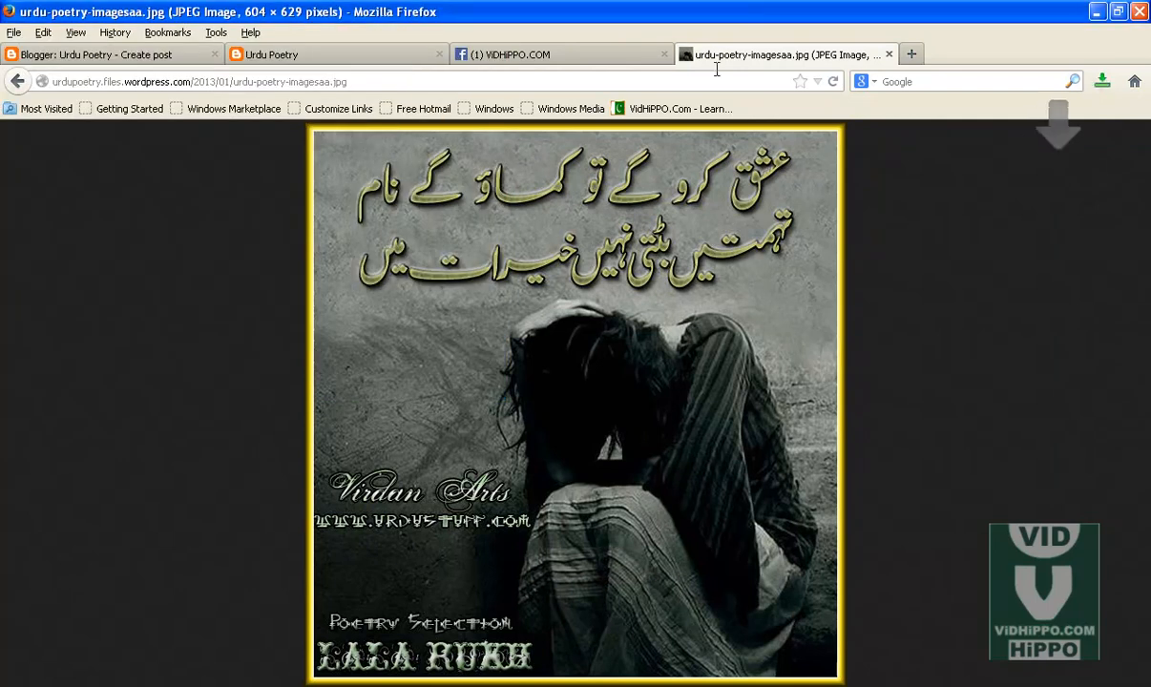
Step: Return to the Blogger post editor and title the new post "urdu poetry 1"
{"action": "left_click", "coordinate": [160, 55]}
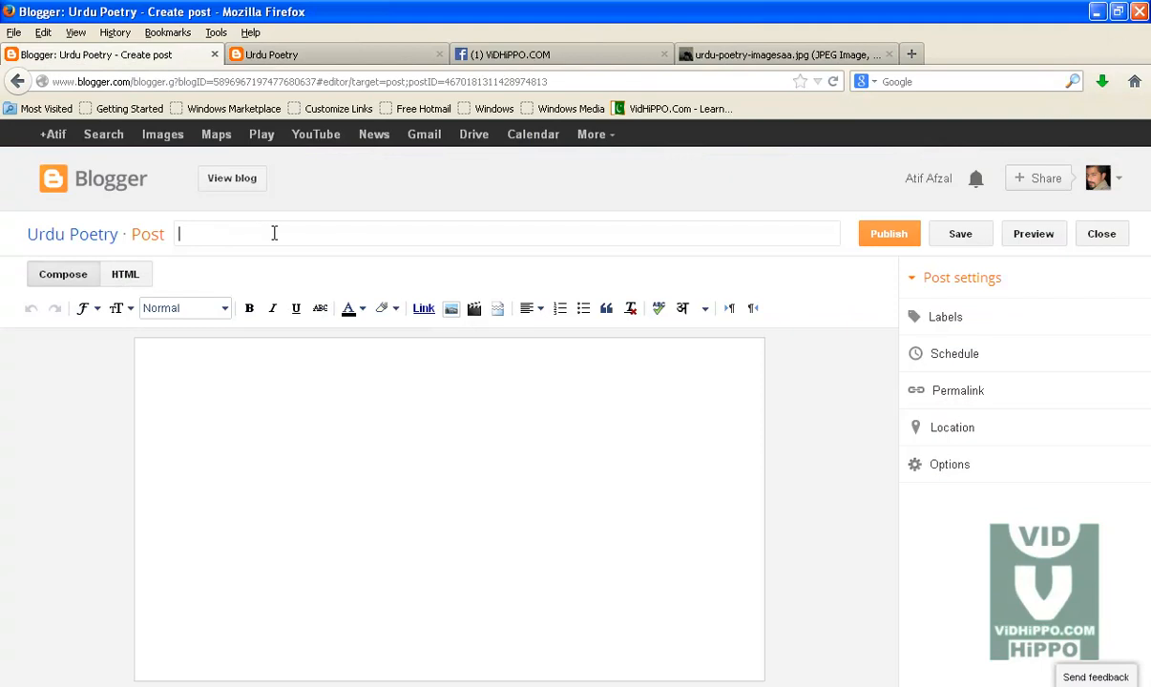
{"action": "type", "text": "urdu poetry 1"}
{"action": "left_click", "coordinate": [284, 495]}
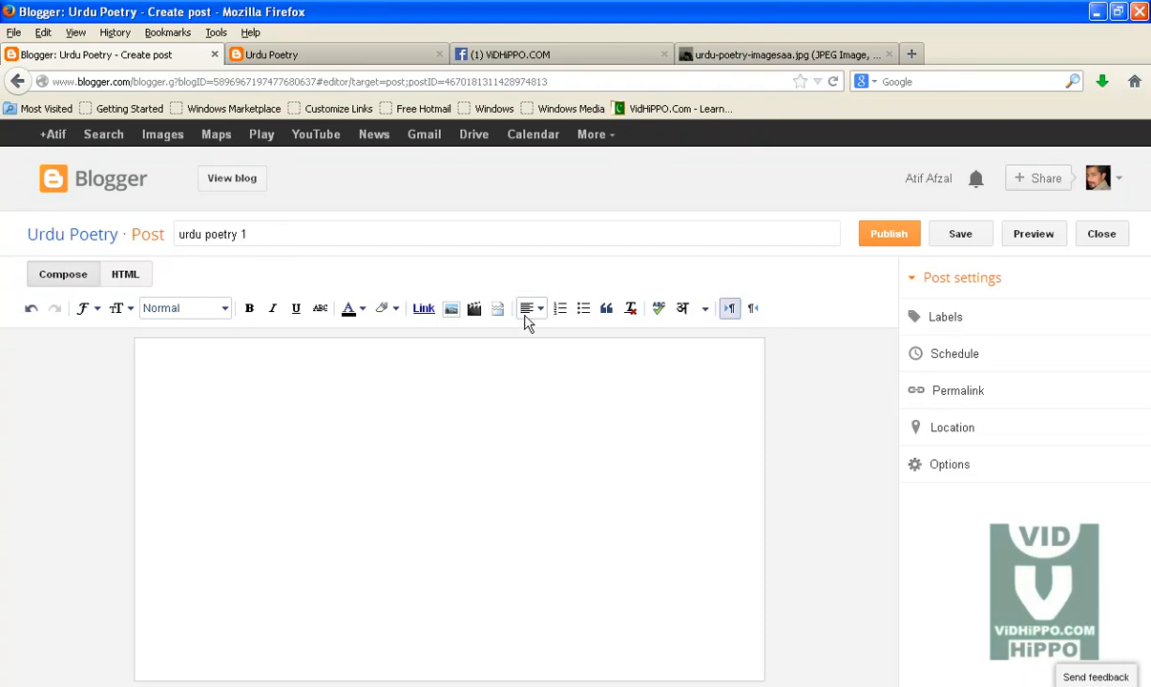
Step: Upload the 2-line-urdu-poetry1 image from New Folder (4) and add it to the post body
{"action": "left_click", "coordinate": [455, 311]}
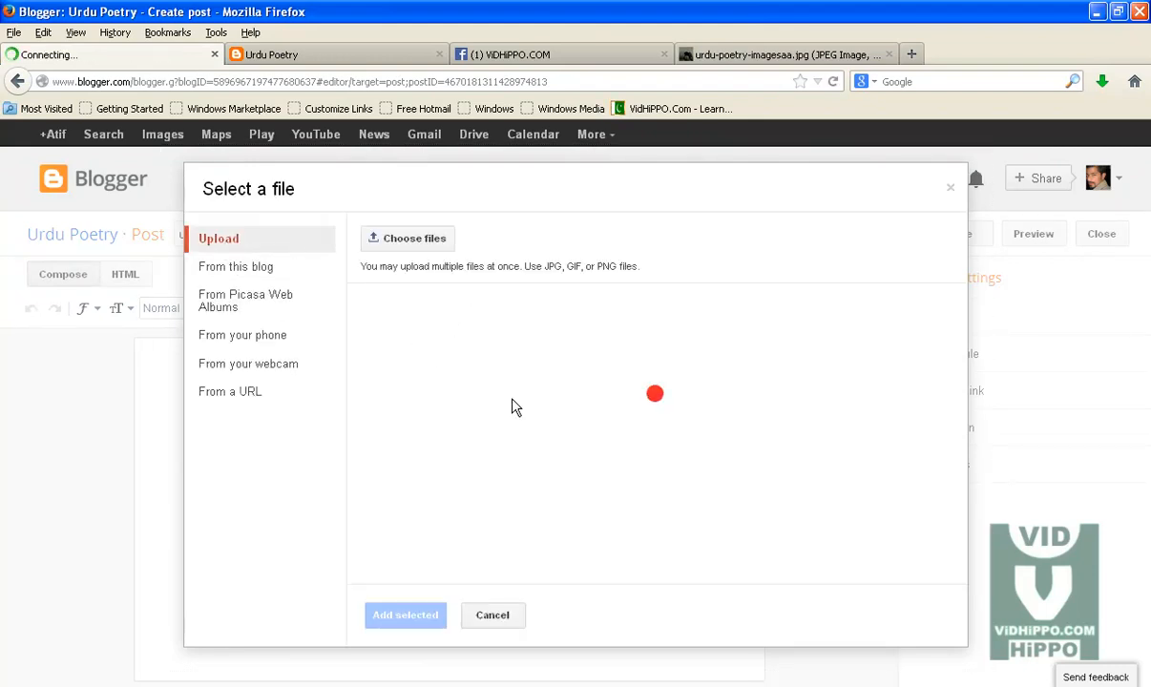
{"action": "left_click", "coordinate": [425, 246]}
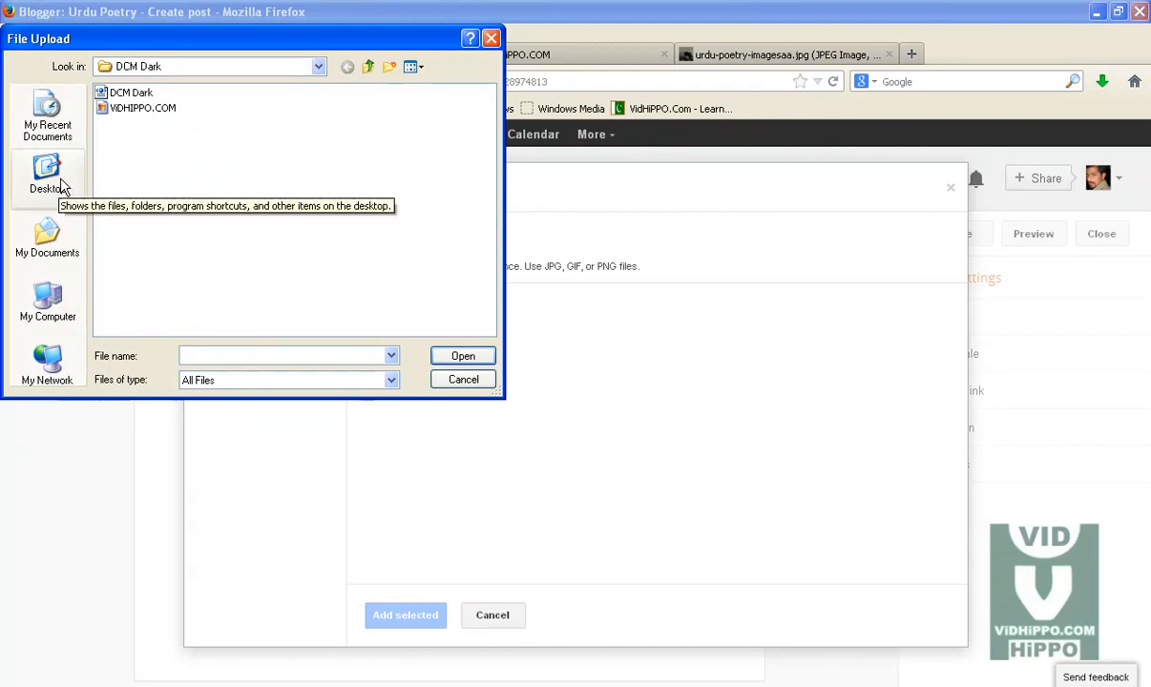
{"action": "left_click", "coordinate": [368, 67]}
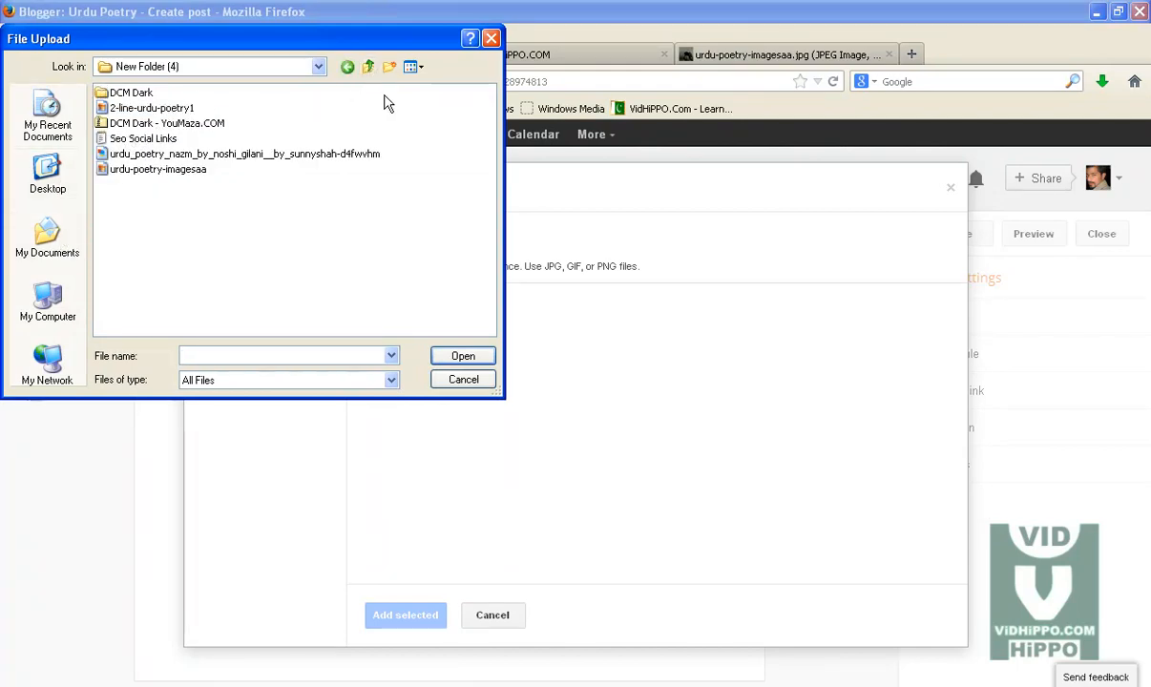
{"action": "left_click", "coordinate": [153, 108]}
{"action": "left_click", "coordinate": [463, 356]}
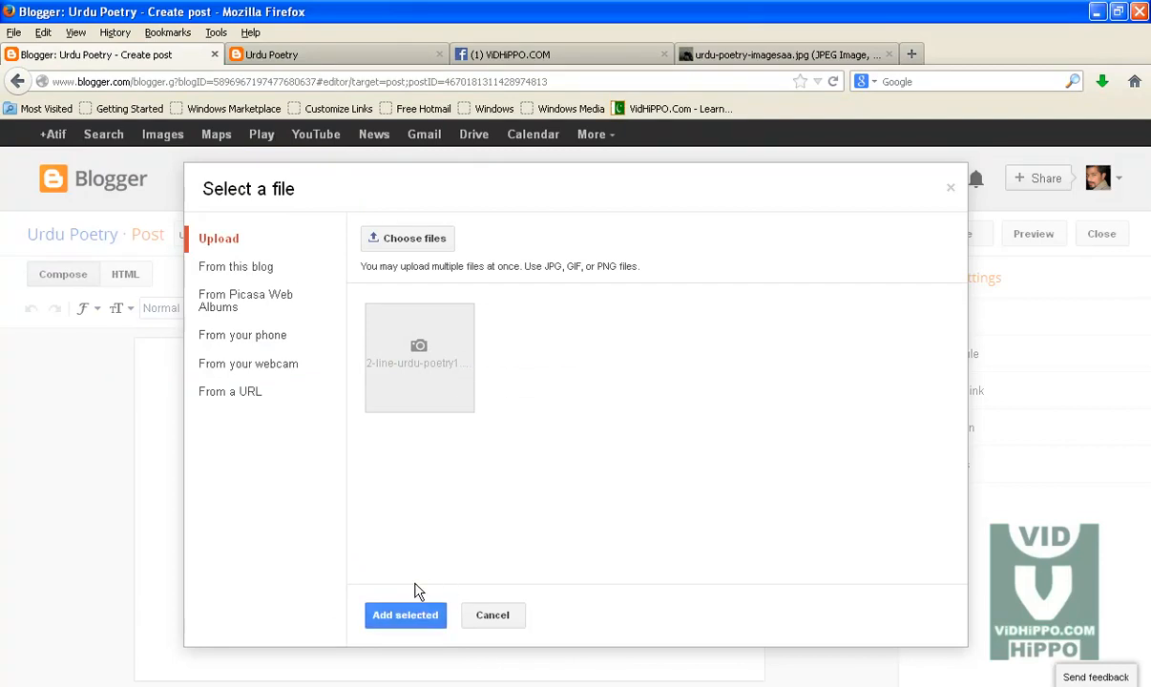
{"action": "left_click", "coordinate": [410, 612]}
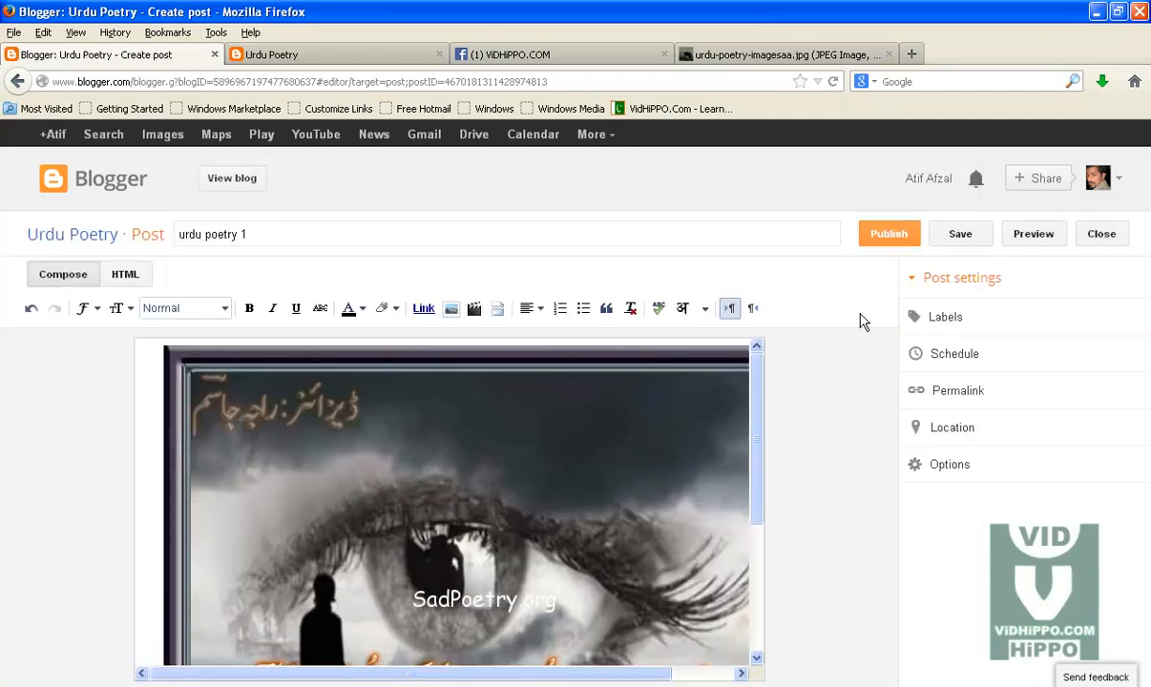
Step: Copy the title text and add the label "Urdu Poetry" to the post
{"action": "left_click_drag", "start_coordinate": [238, 235], "coordinate": [164, 242]}
{"action": "key", "text": "ctrl+c"}
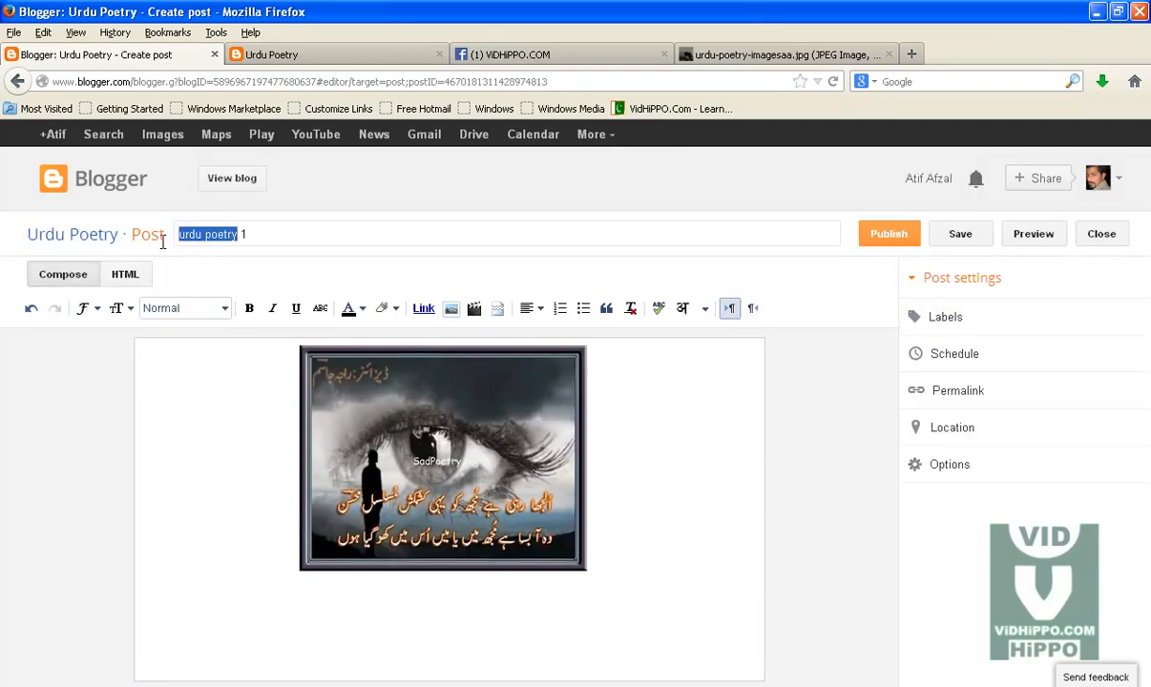
{"action": "left_click", "coordinate": [948, 320]}
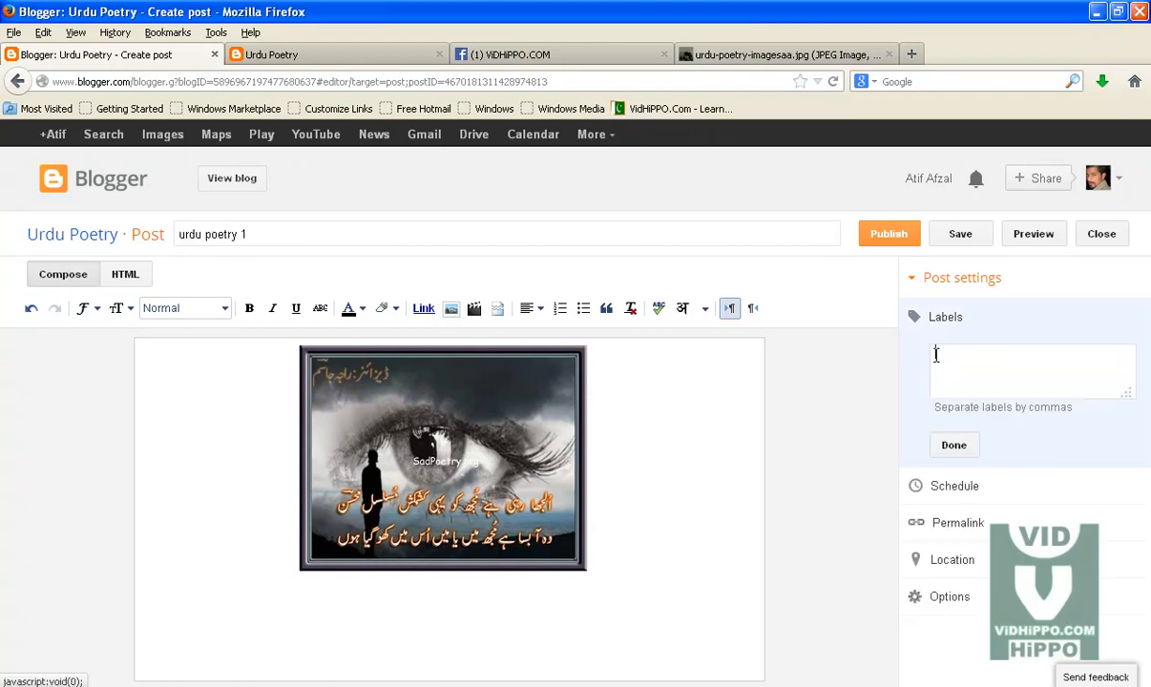
{"action": "key", "text": "ctrl+v"}
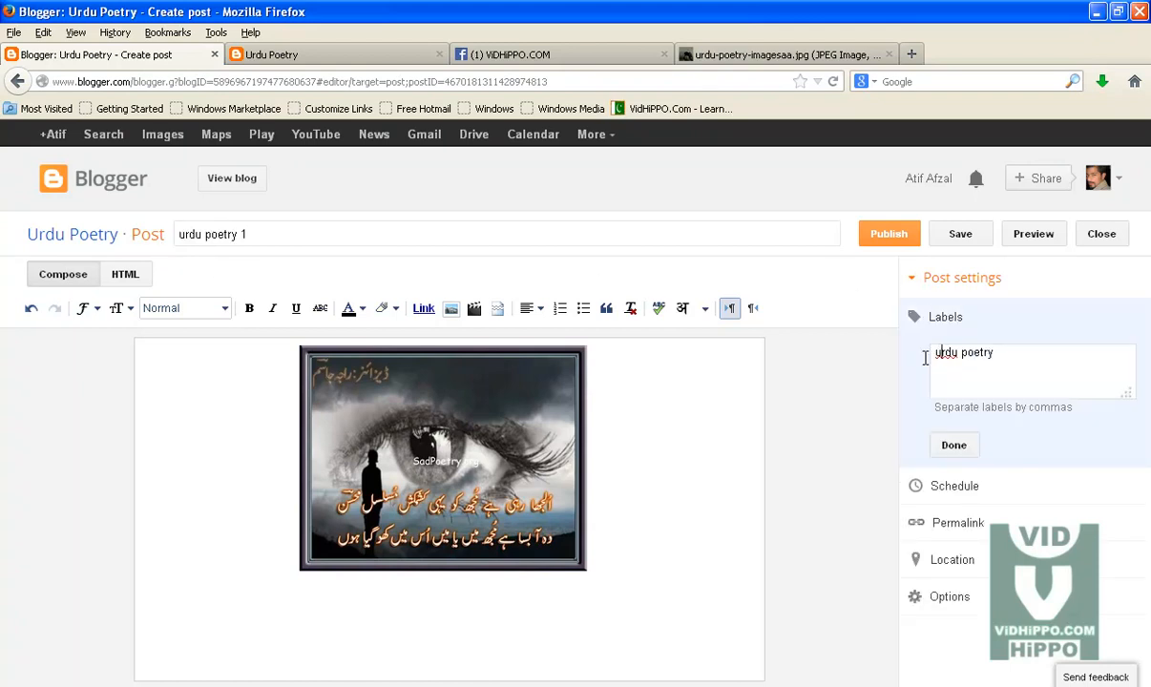
{"action": "type", "text": "U"}
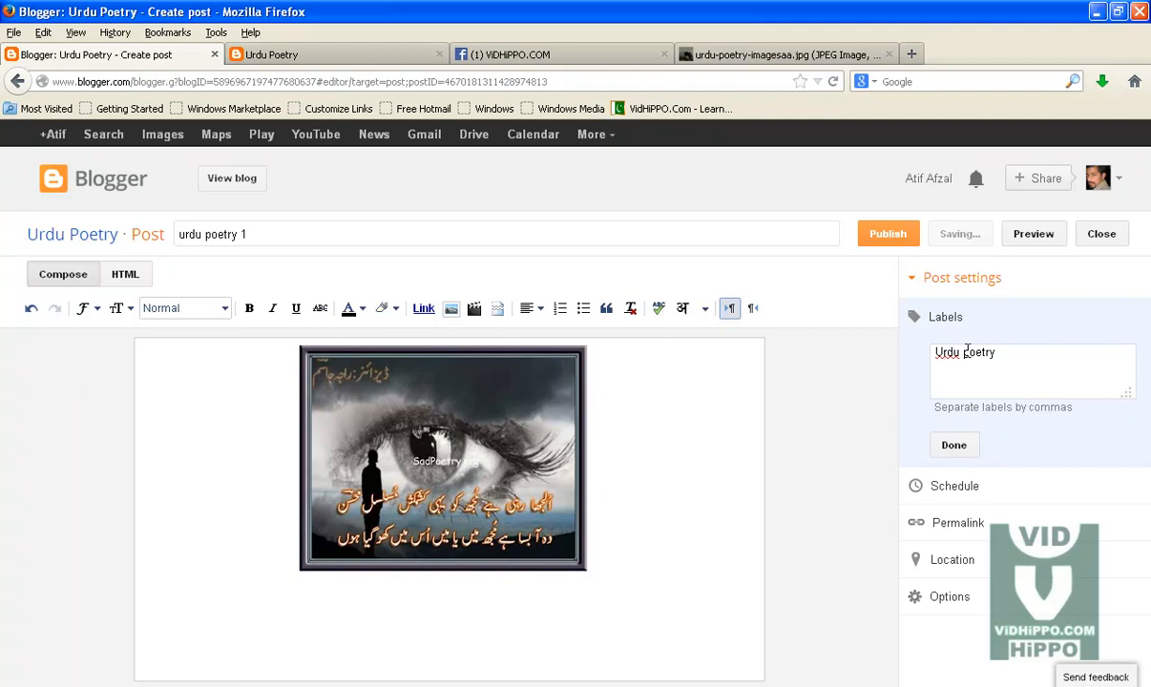
{"action": "key", "text": "BackSpace"}
{"action": "type", "text": "P"}
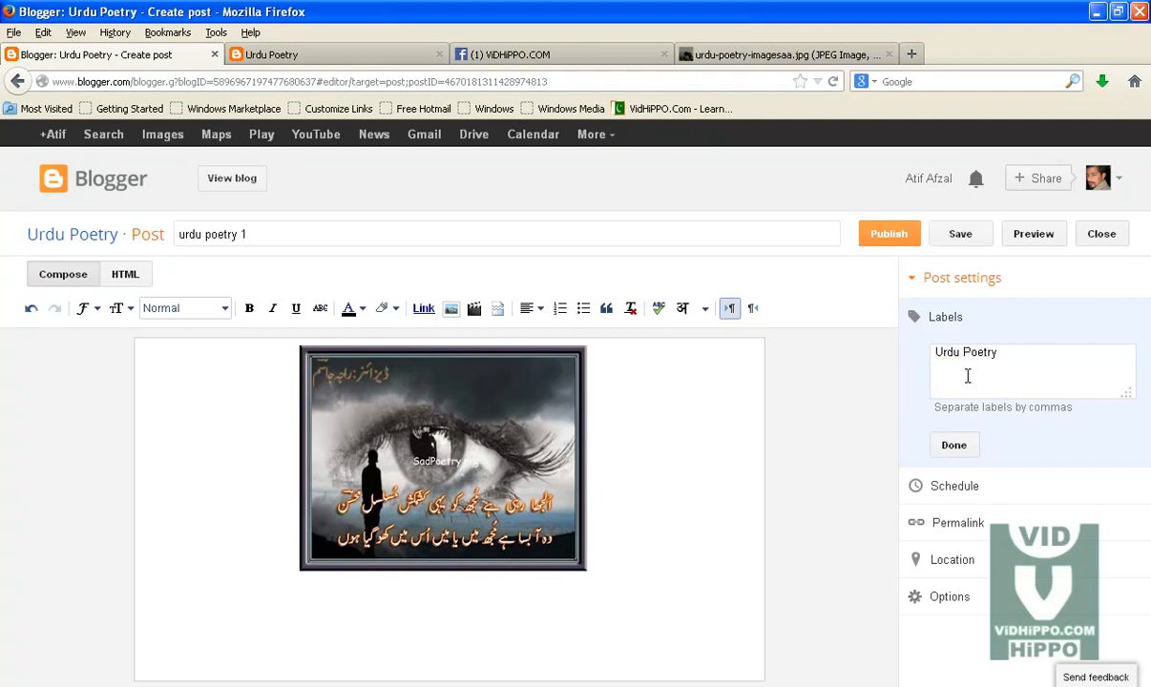
Step: Publish the post and dismiss the Share on Google+ prompt
{"action": "left_click", "coordinate": [887, 239]}
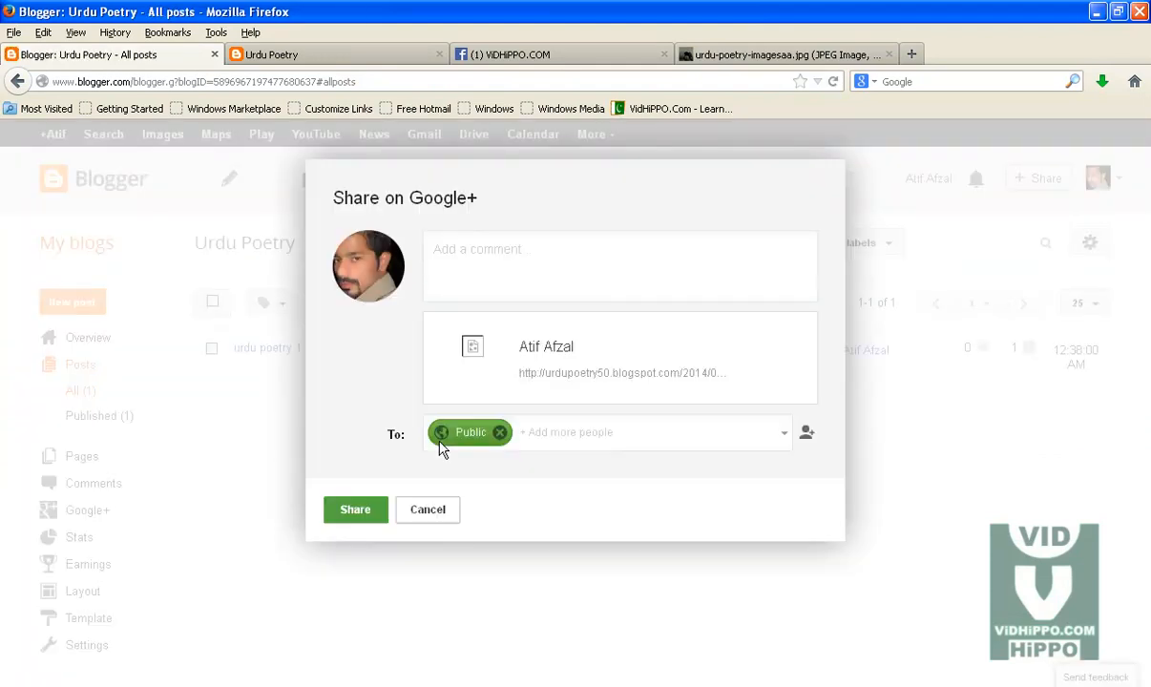
{"action": "left_click", "coordinate": [429, 576]}
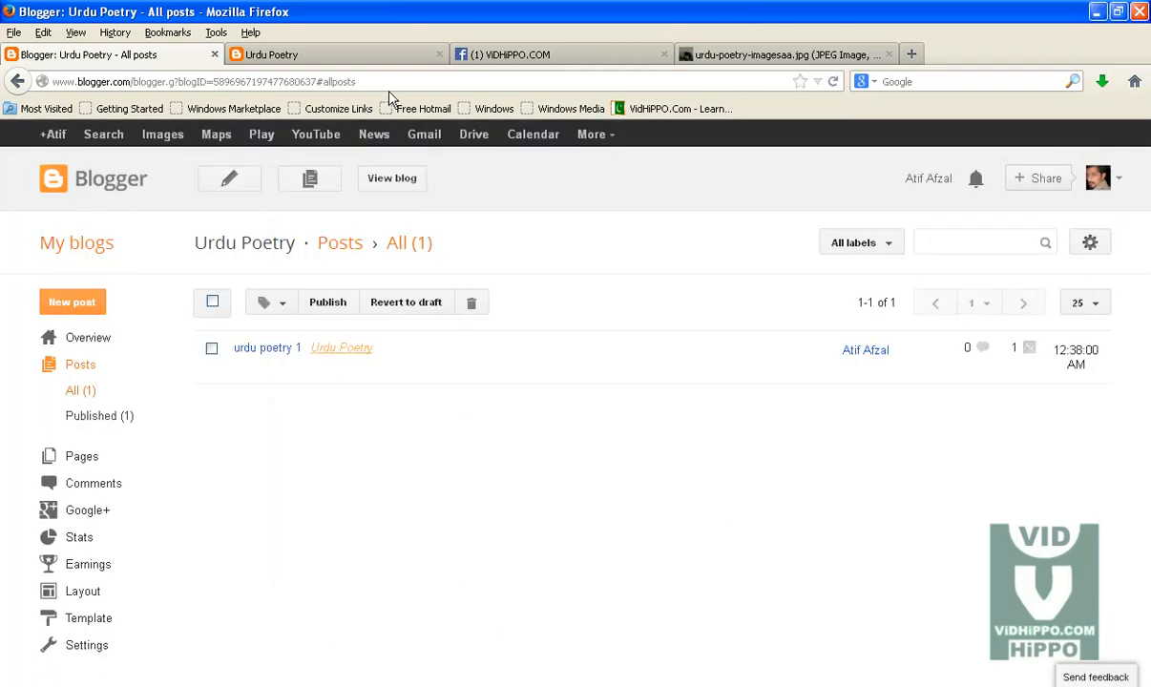
Step: Reload the blog, open the urdu poetry 1 post and view its image enlarged before closing it
{"action": "left_click", "coordinate": [314, 59]}
{"action": "left_click", "coordinate": [293, 82]}
{"action": "key", "text": "Return"}
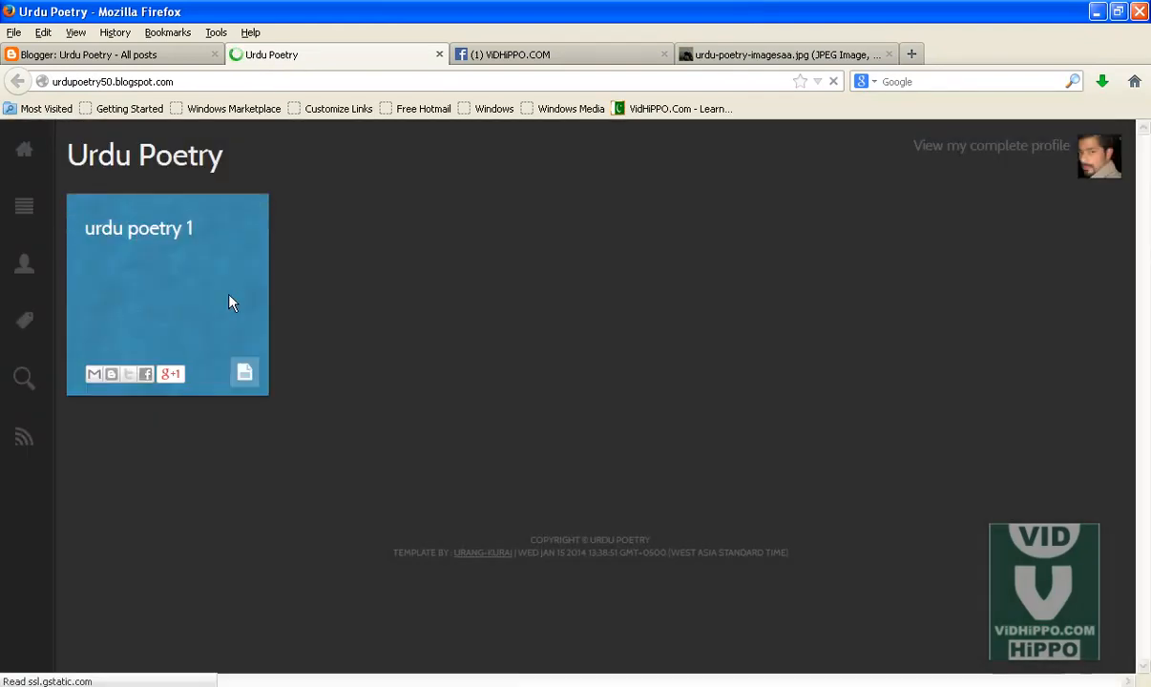
{"action": "left_click", "coordinate": [144, 231]}
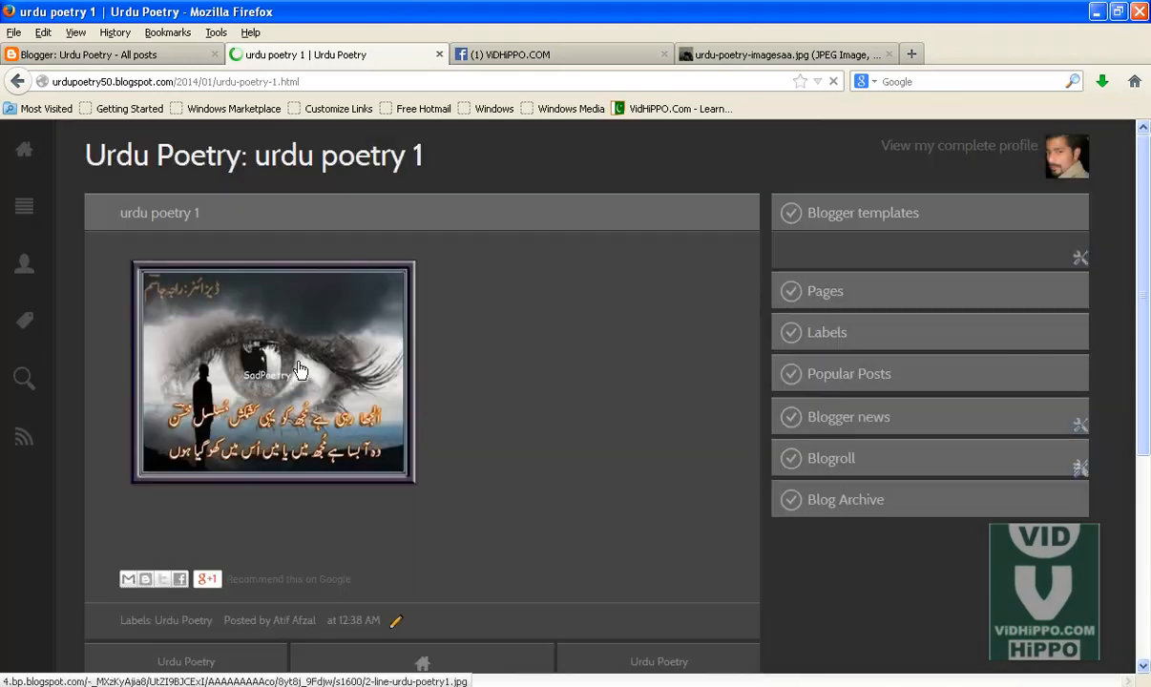
{"action": "left_click", "coordinate": [299, 370]}
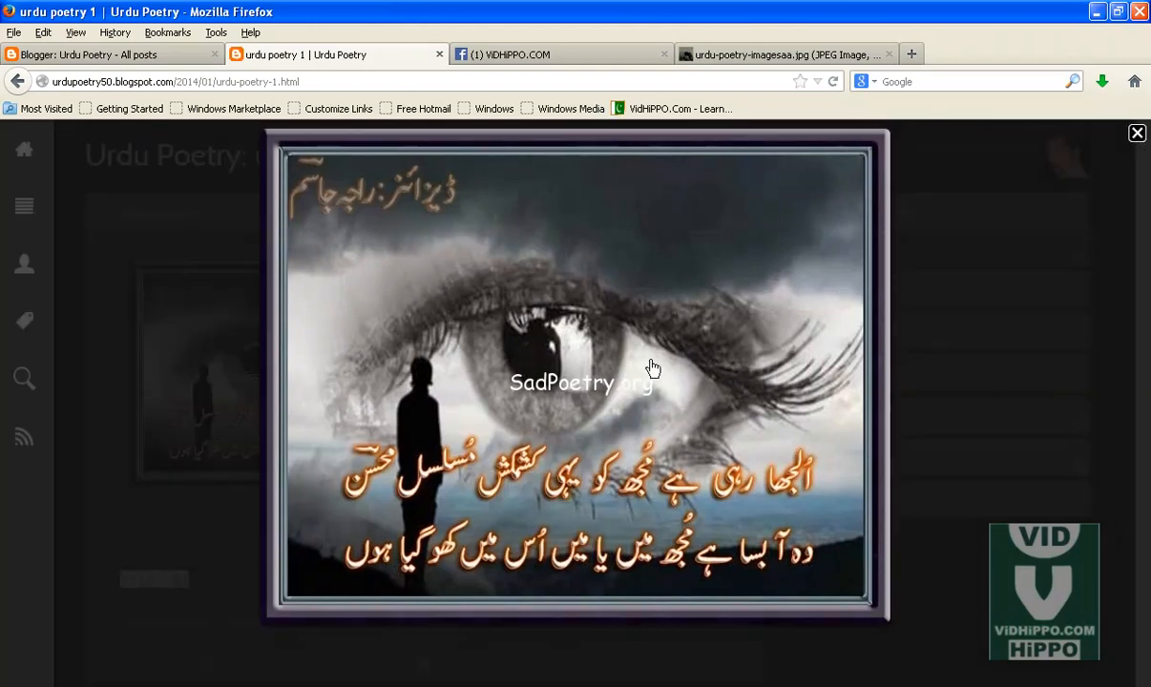
{"action": "left_click", "coordinate": [1136, 133]}
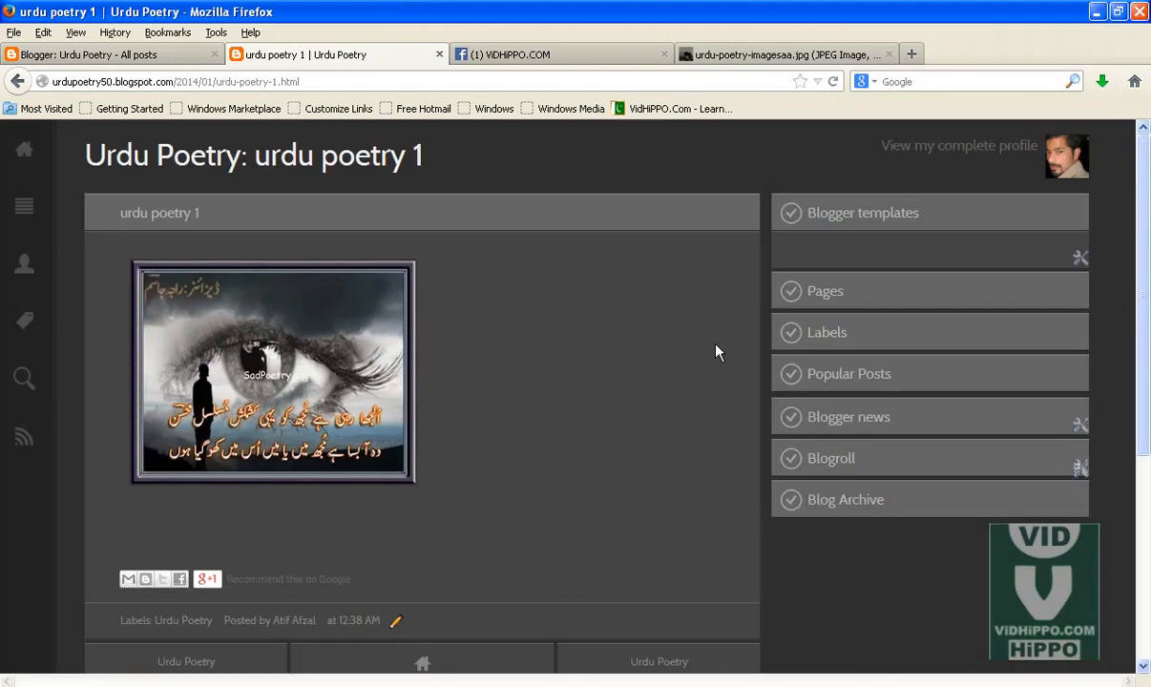
Step: Close the blog tab and start a new post titled "urdu poetry 2"
{"action": "left_click", "coordinate": [439, 57]}
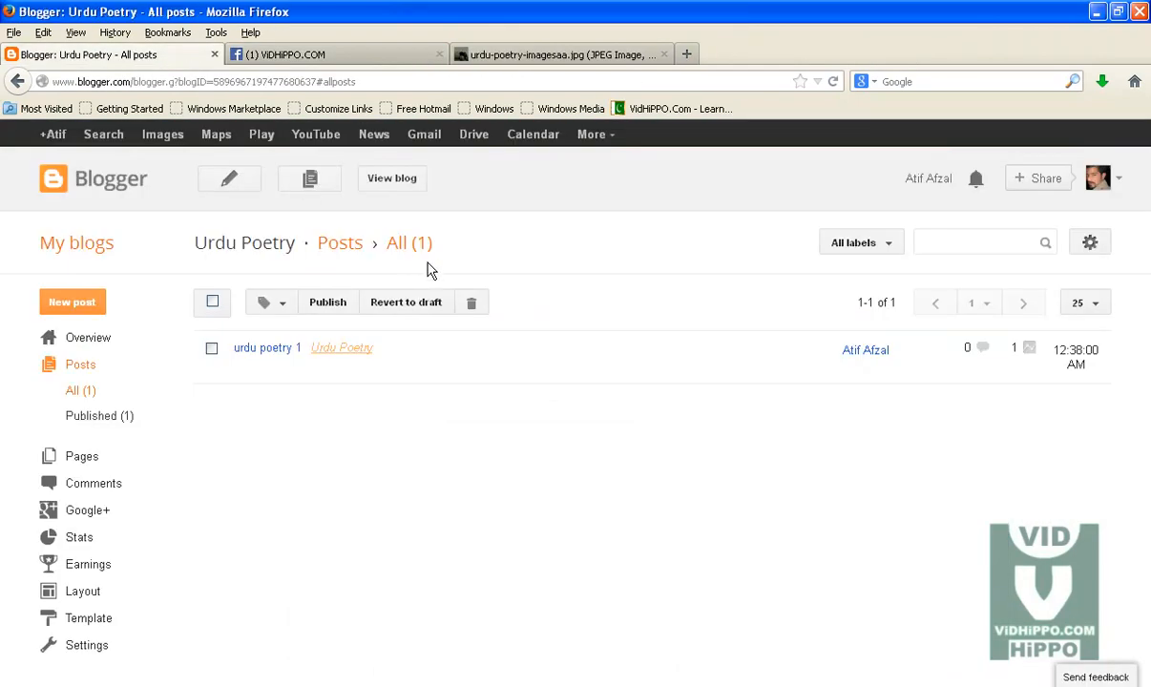
{"action": "left_click", "coordinate": [243, 187]}
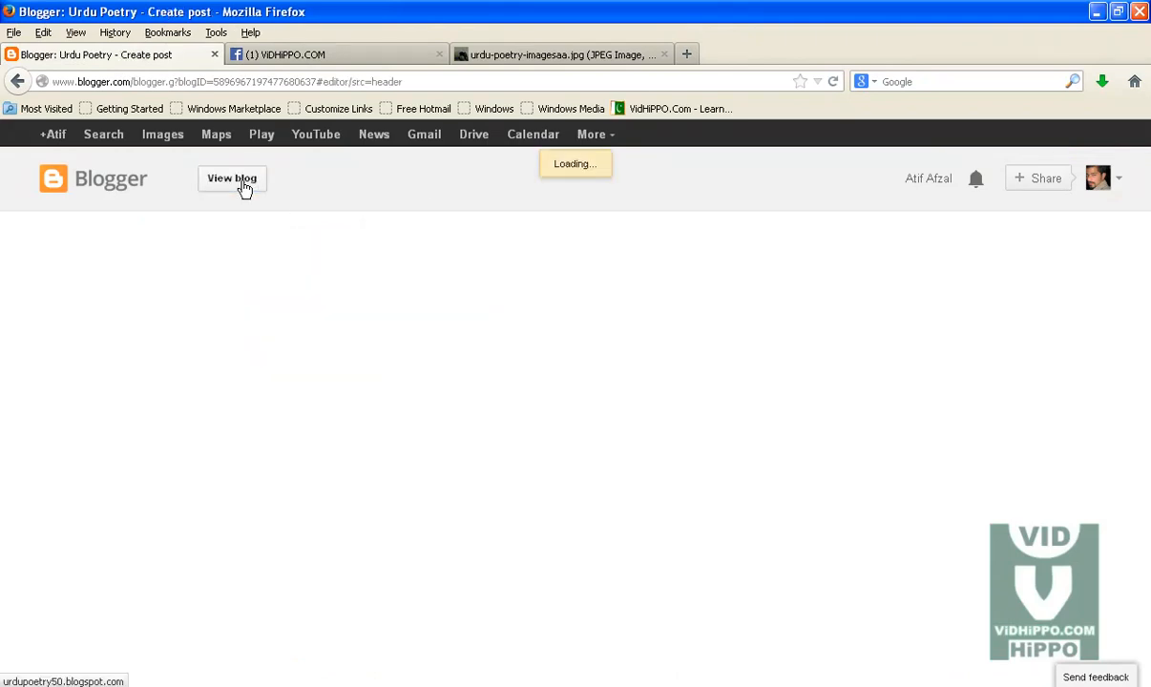
{"action": "left_click", "coordinate": [239, 231]}
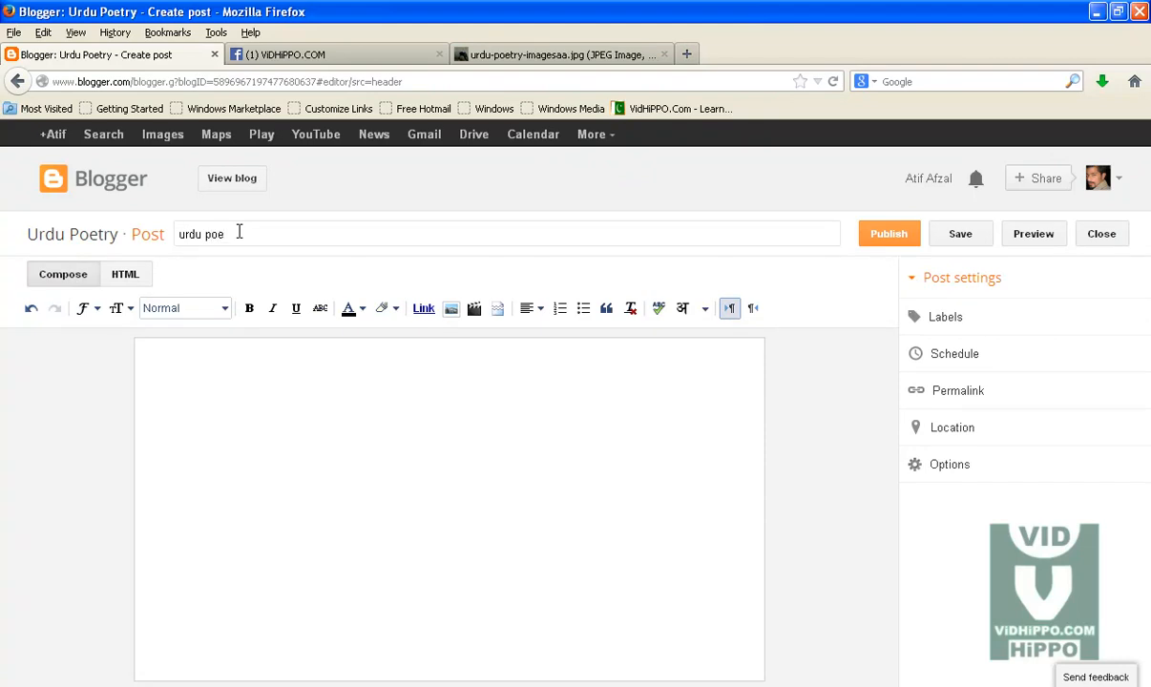
{"action": "type", "text": "urdu poetry 2"}
Step: Upload the urdu_poetry_nazm image from New Folder (4) and add it to the post body
{"action": "left_click", "coordinate": [450, 307]}
{"action": "left_click", "coordinate": [411, 240]}
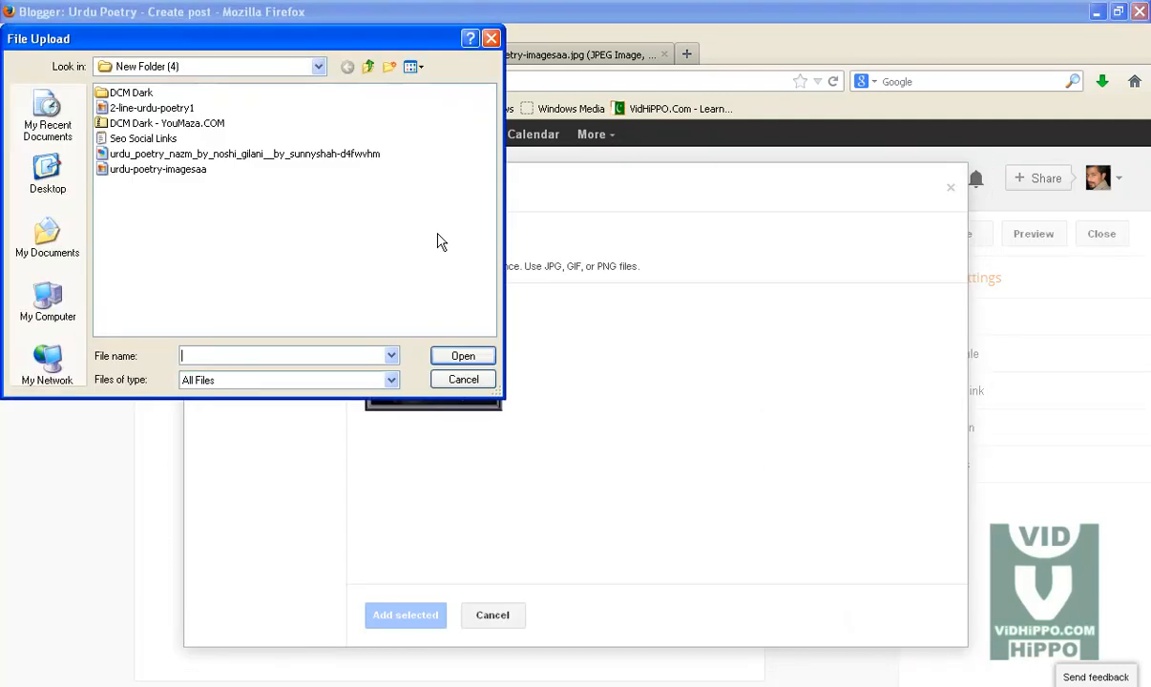
{"action": "left_click", "coordinate": [133, 154]}
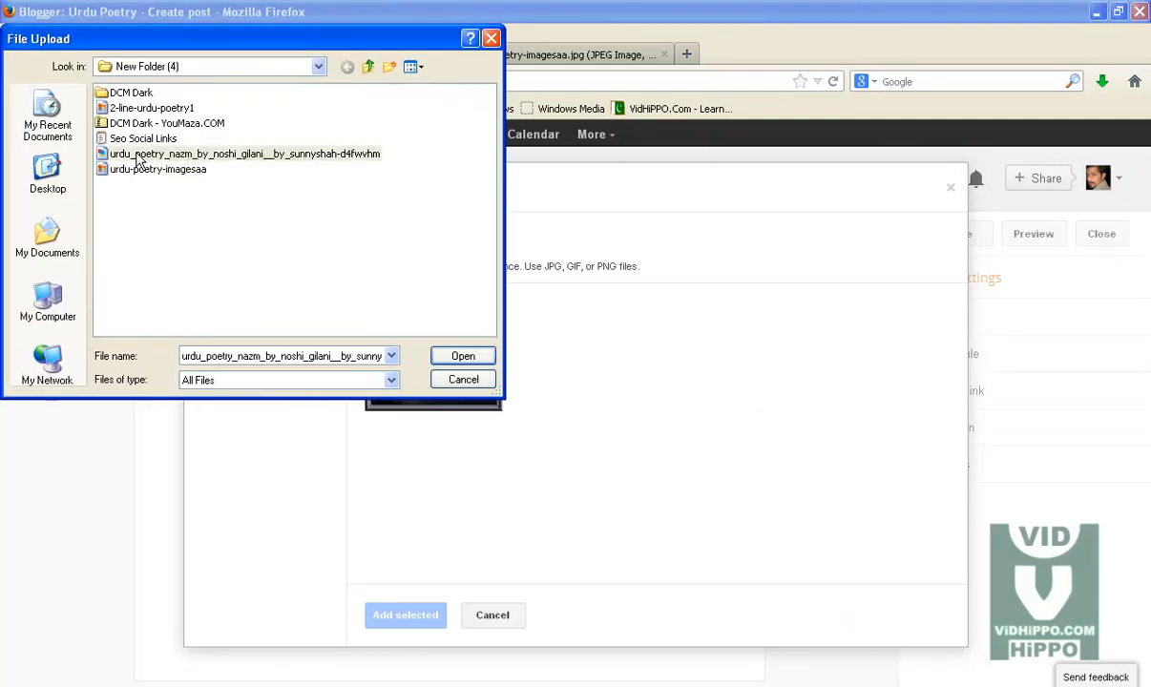
{"action": "left_click", "coordinate": [464, 356]}
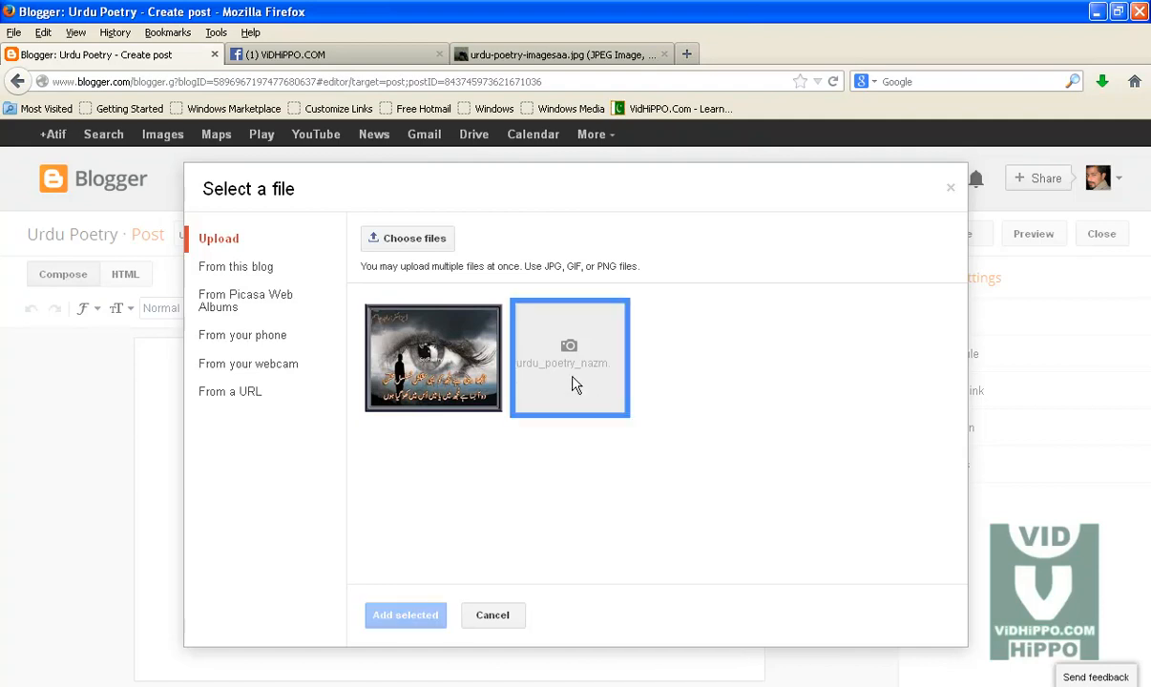
{"action": "left_click", "coordinate": [396, 615]}
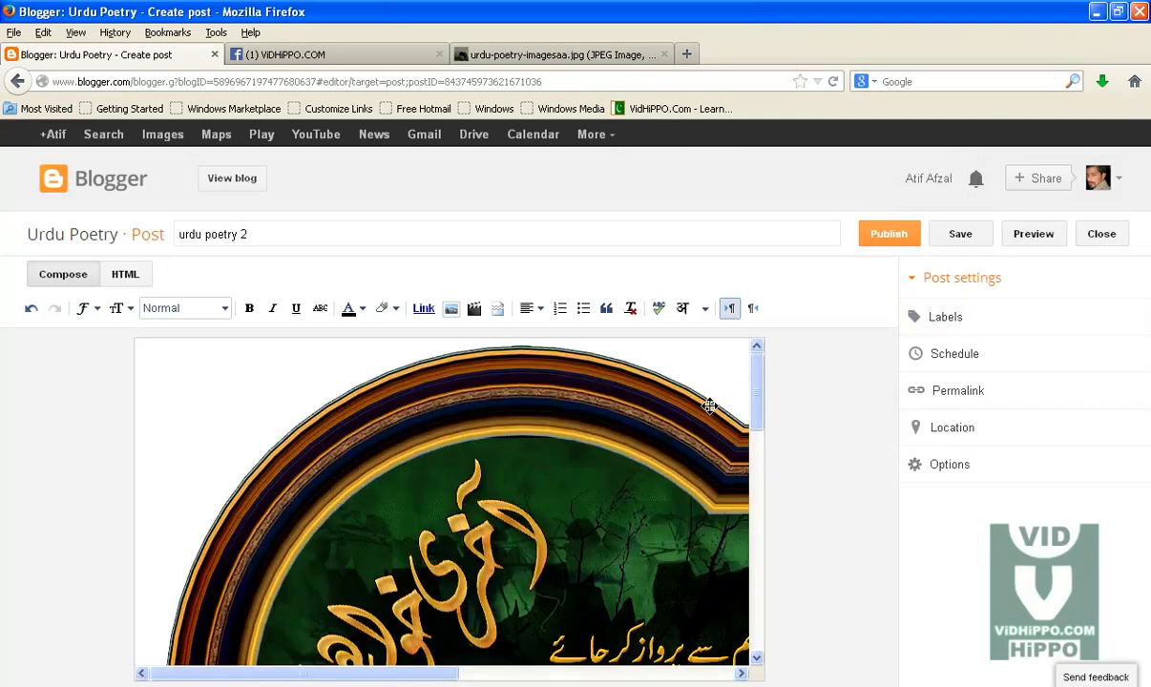
Step: Publish the second post and dismiss the Share on Google+ prompt
{"action": "left_click", "coordinate": [883, 241]}
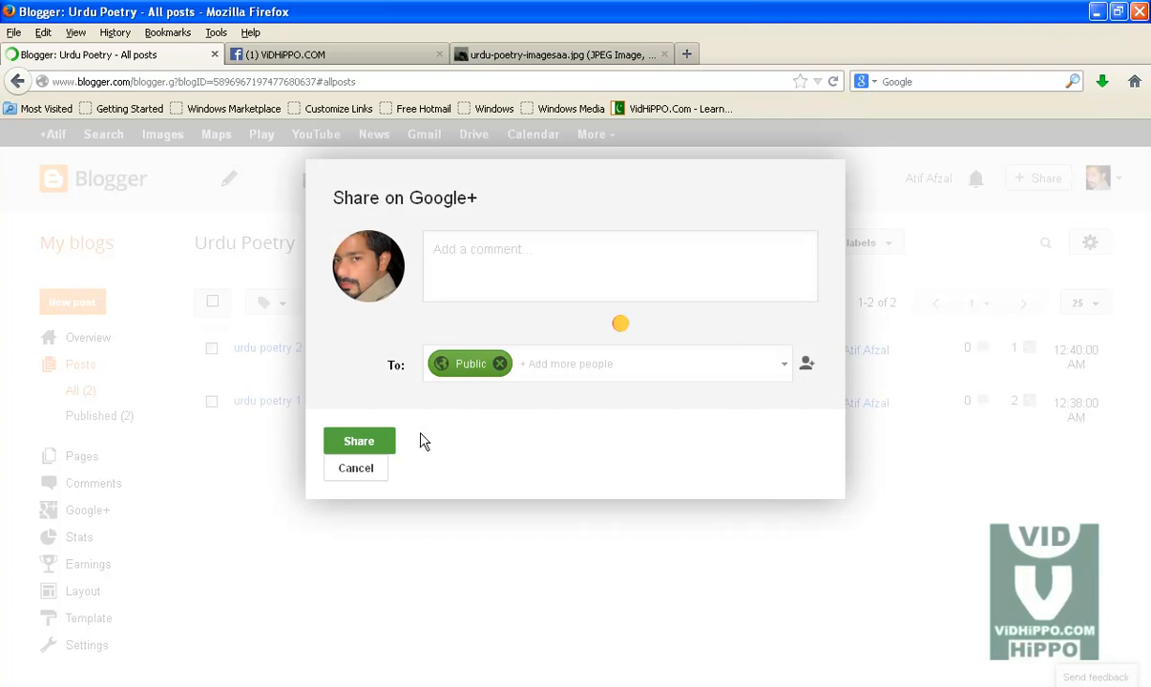
{"action": "left_click", "coordinate": [427, 439]}
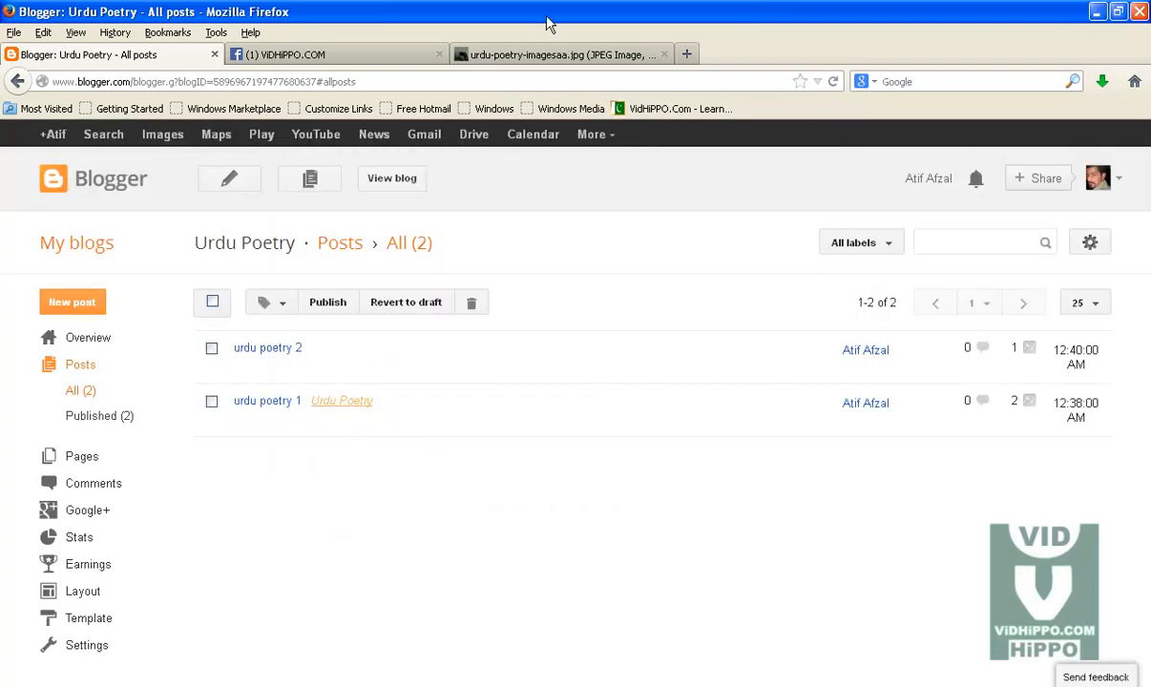
Step: Close the urdu-poetry-imagesaa image tab and return to the Blogger posts list
{"action": "left_click", "coordinate": [547, 54]}
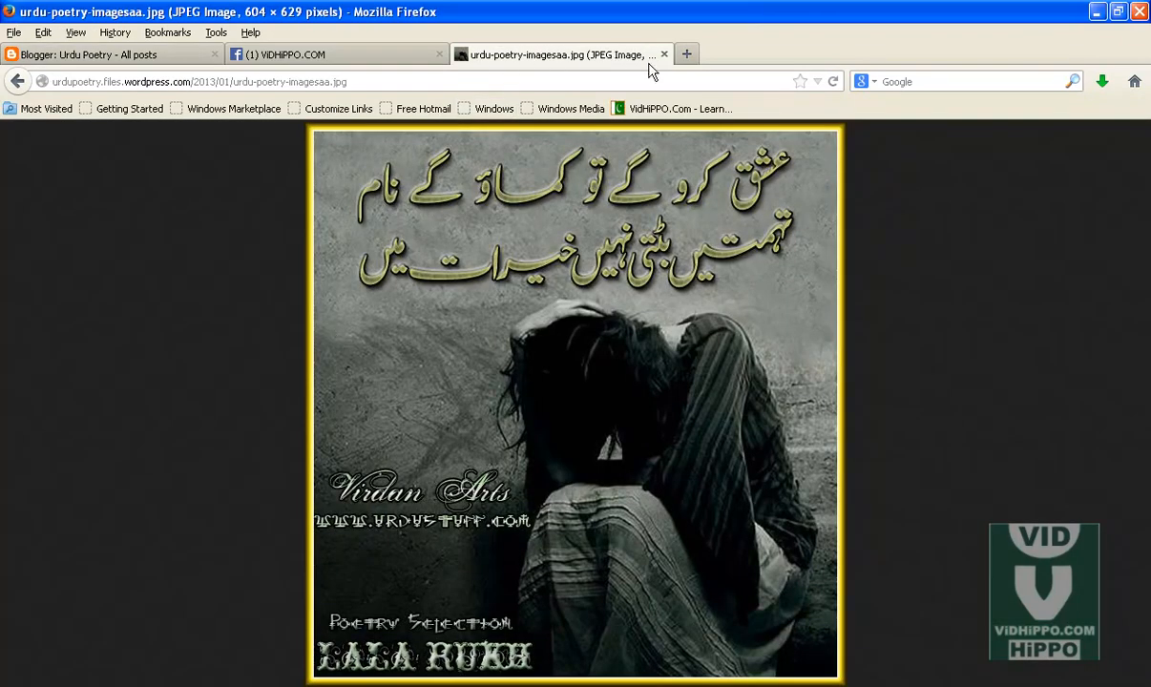
{"action": "left_click", "coordinate": [666, 55]}
{"action": "left_click", "coordinate": [117, 54]}
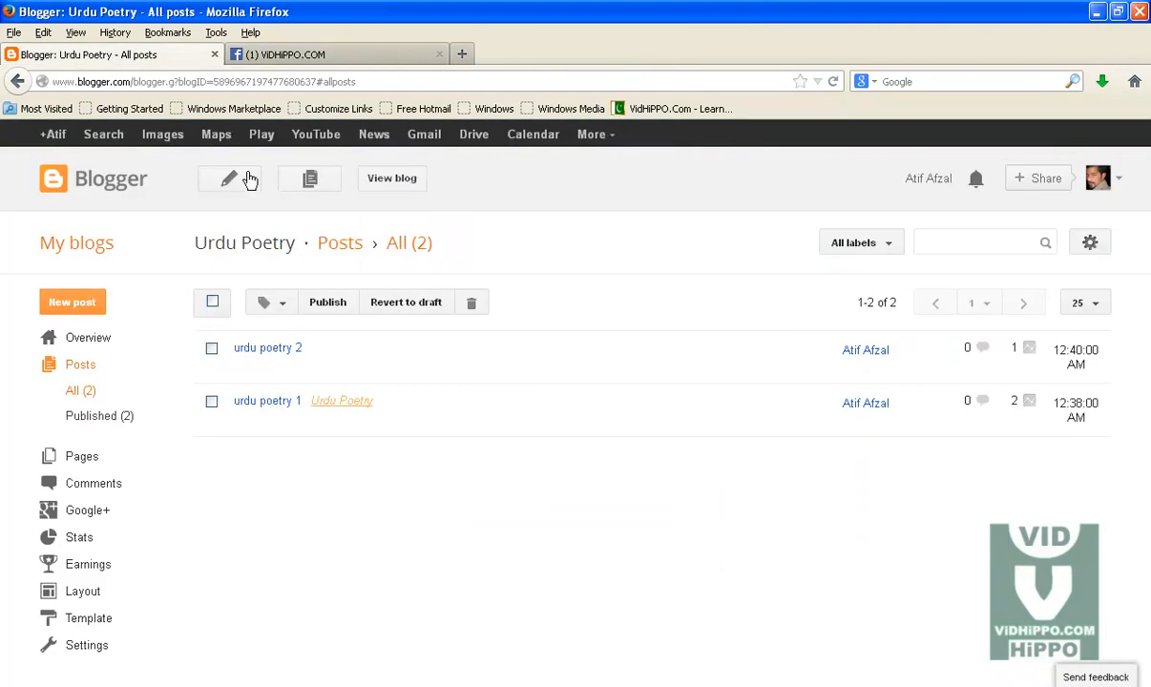
Step: Open the blog in a new tab and view the "urdu poetry 2" post
{"action": "right_click", "coordinate": [378, 188]}
{"action": "left_click", "coordinate": [420, 194]}
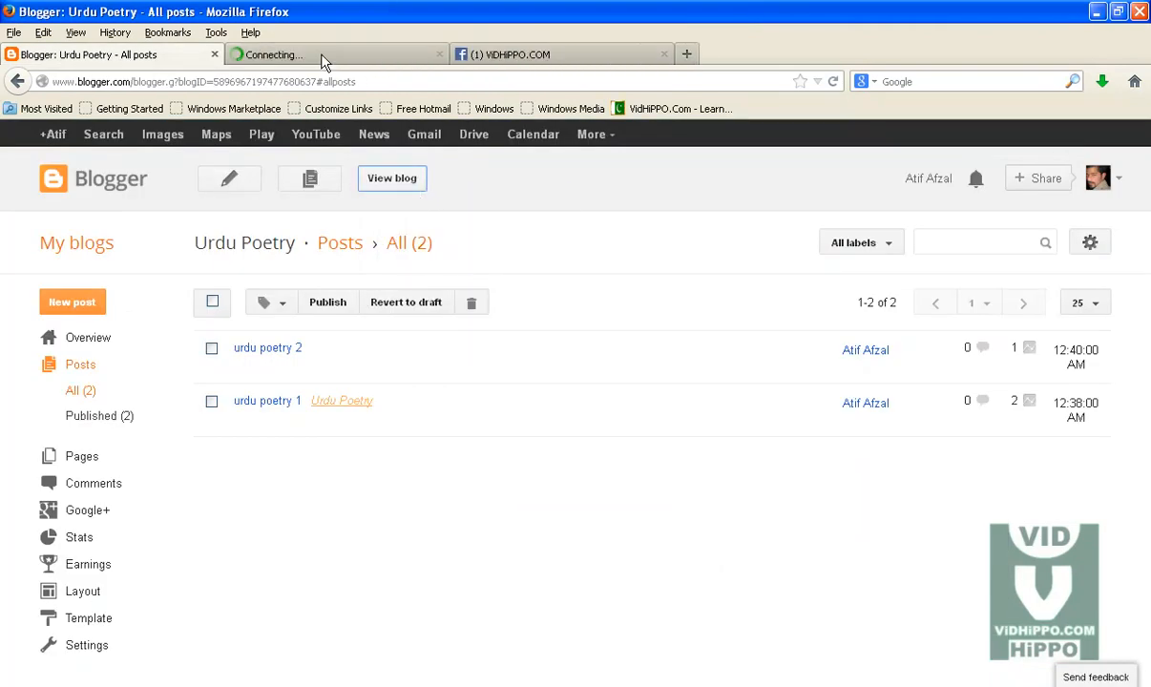
{"action": "left_click", "coordinate": [322, 59]}
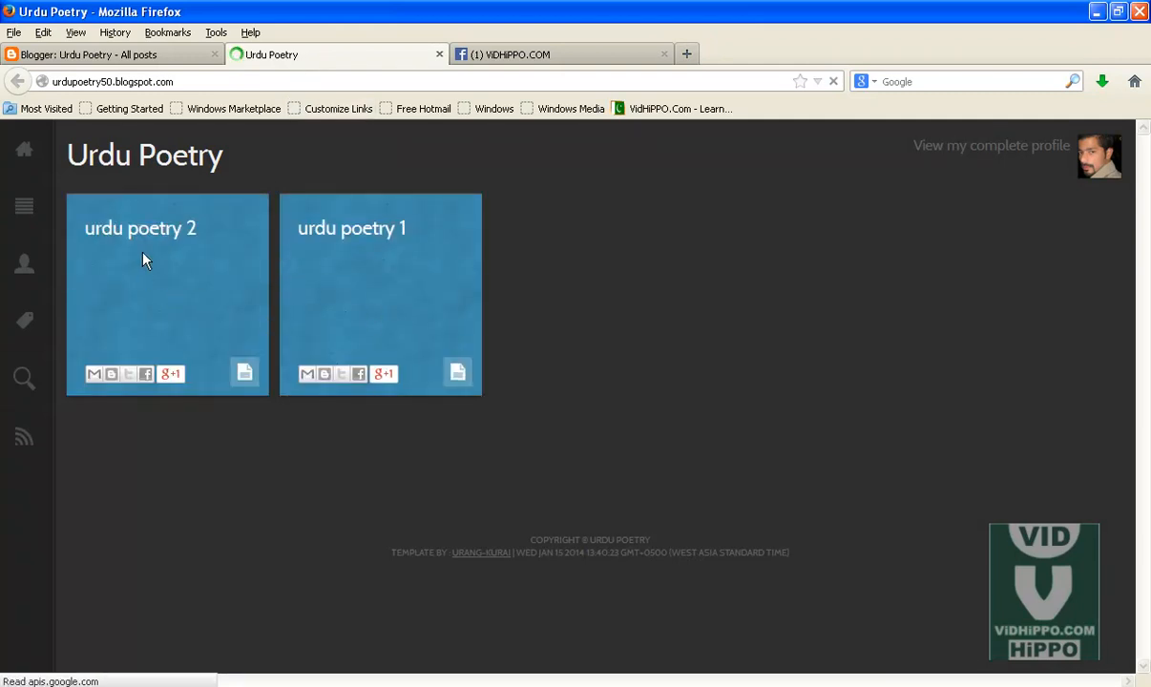
{"action": "left_click", "coordinate": [175, 236]}
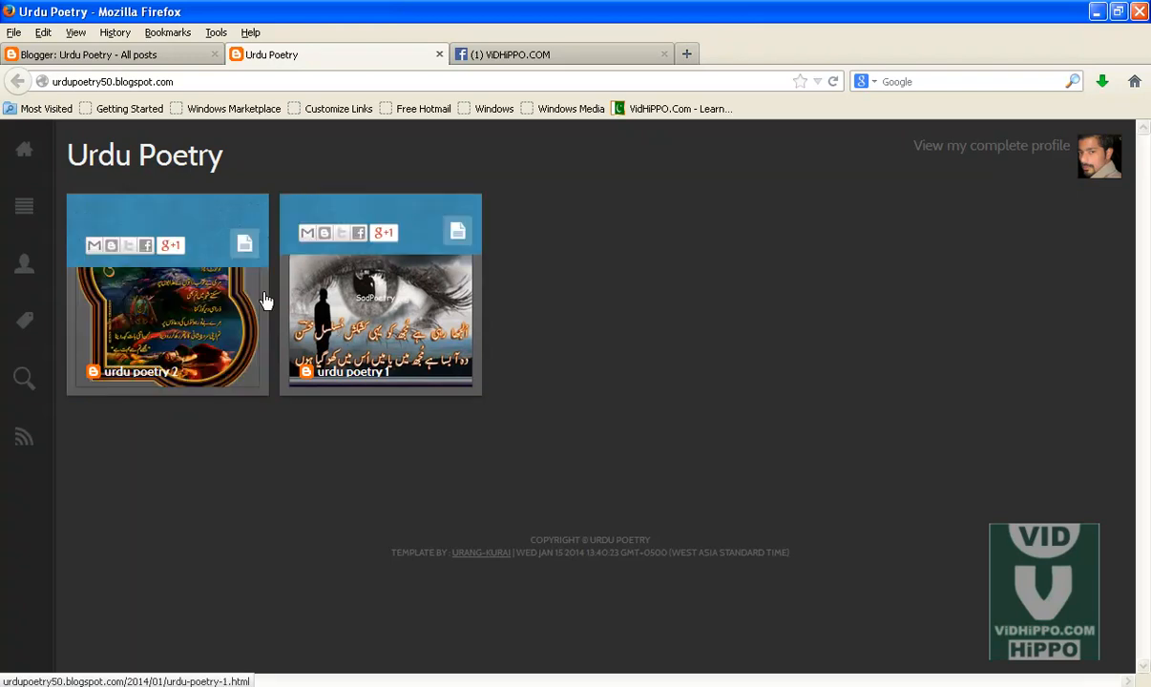
{"action": "left_click", "coordinate": [156, 230]}
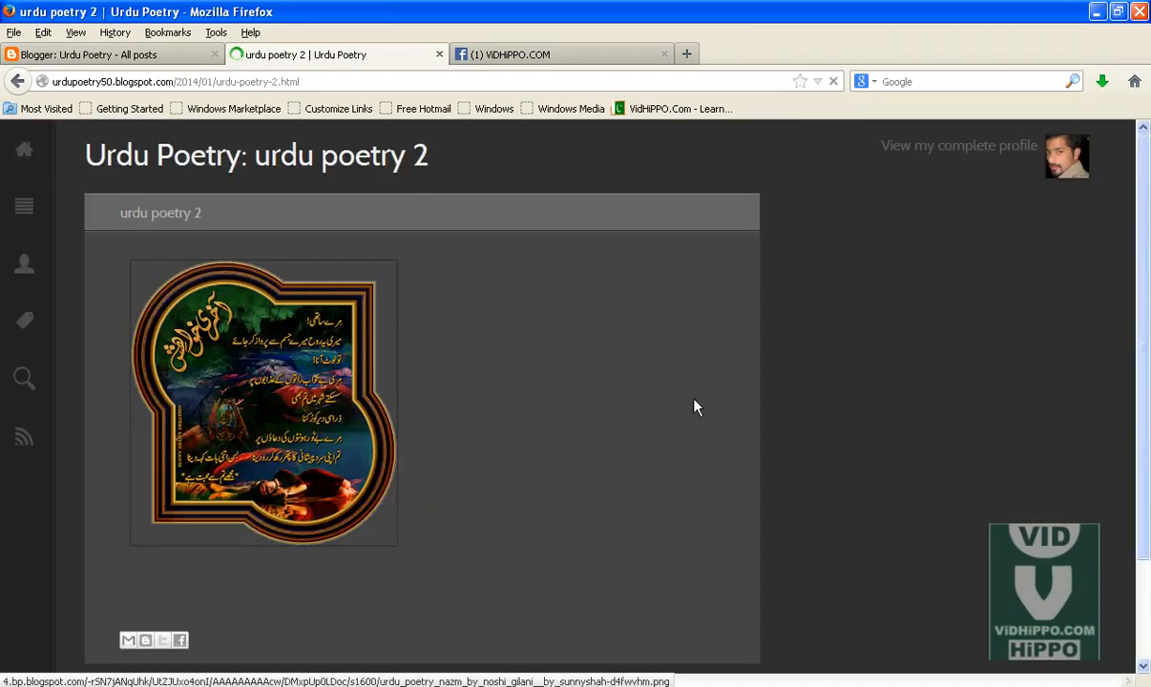
{"action": "left_click_drag", "start_coordinate": [1147, 224], "coordinate": [1146, 316]}
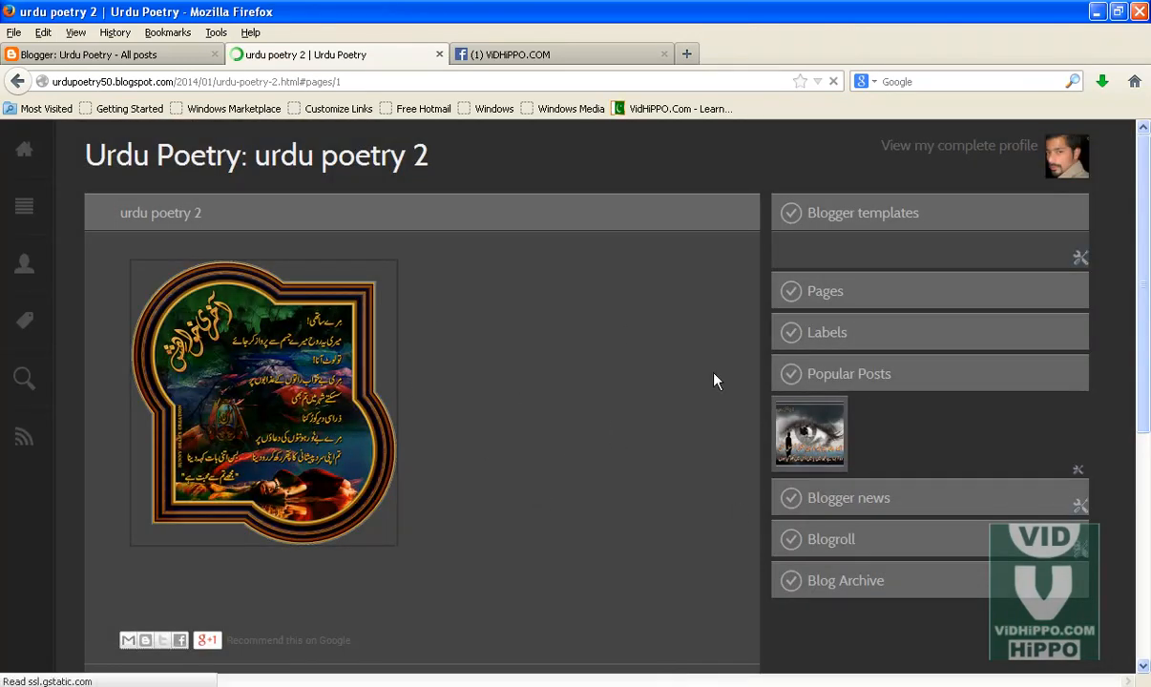
Step: Open the "urdu poetry 2" post for editing and close the blog tab
{"action": "left_click", "coordinate": [179, 55]}
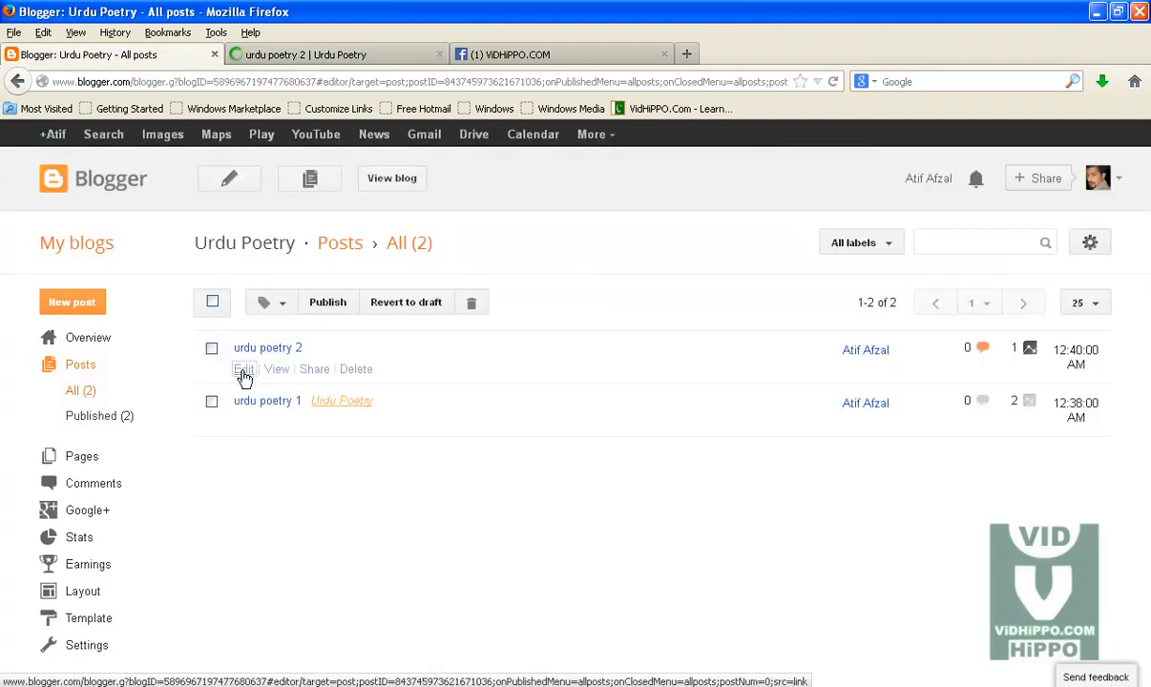
{"action": "left_click", "coordinate": [242, 372]}
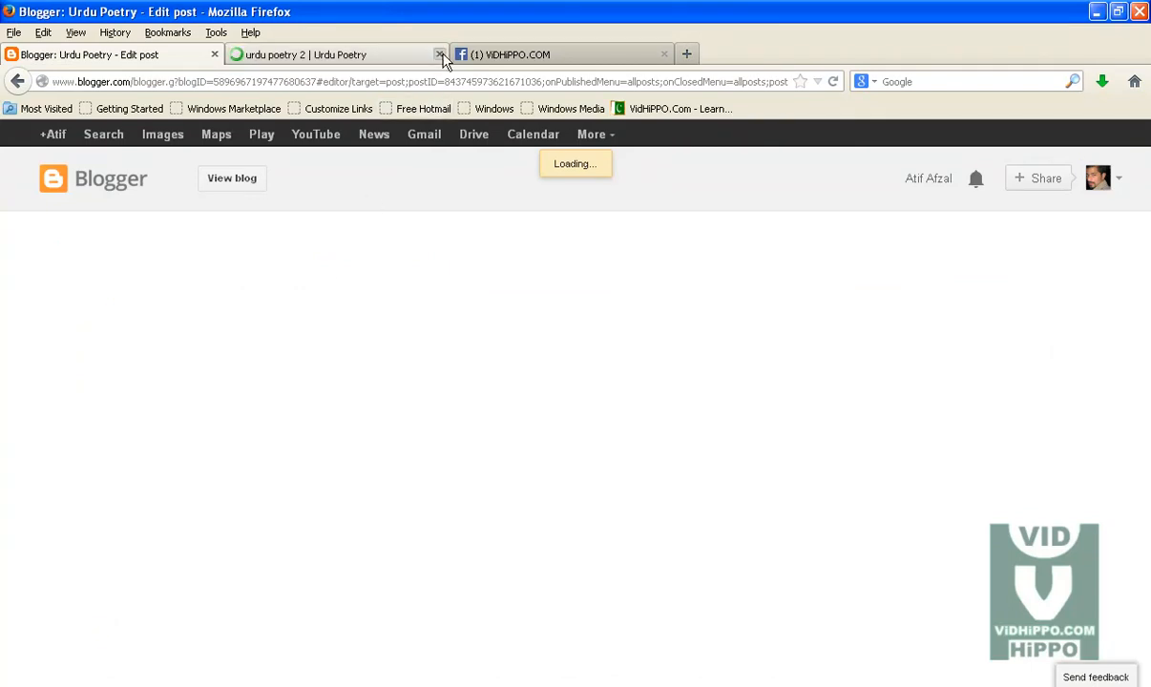
{"action": "left_click", "coordinate": [439, 54]}
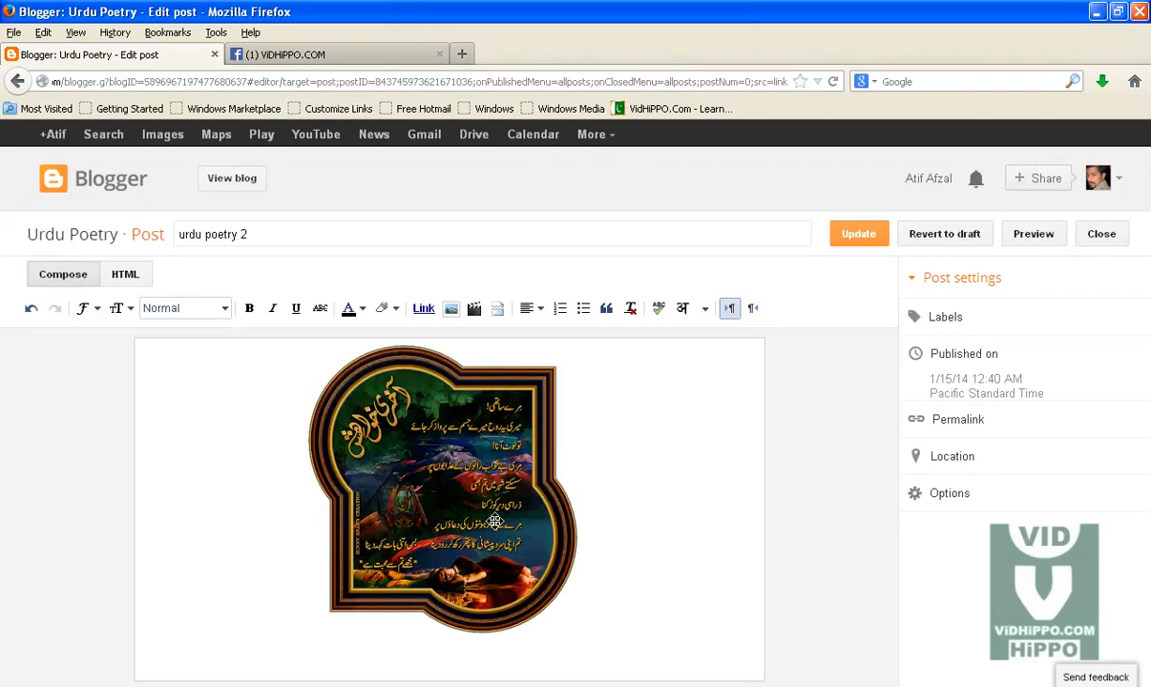
Step: Resize the post's image to X-Large and update the post
{"action": "left_click", "coordinate": [453, 481]}
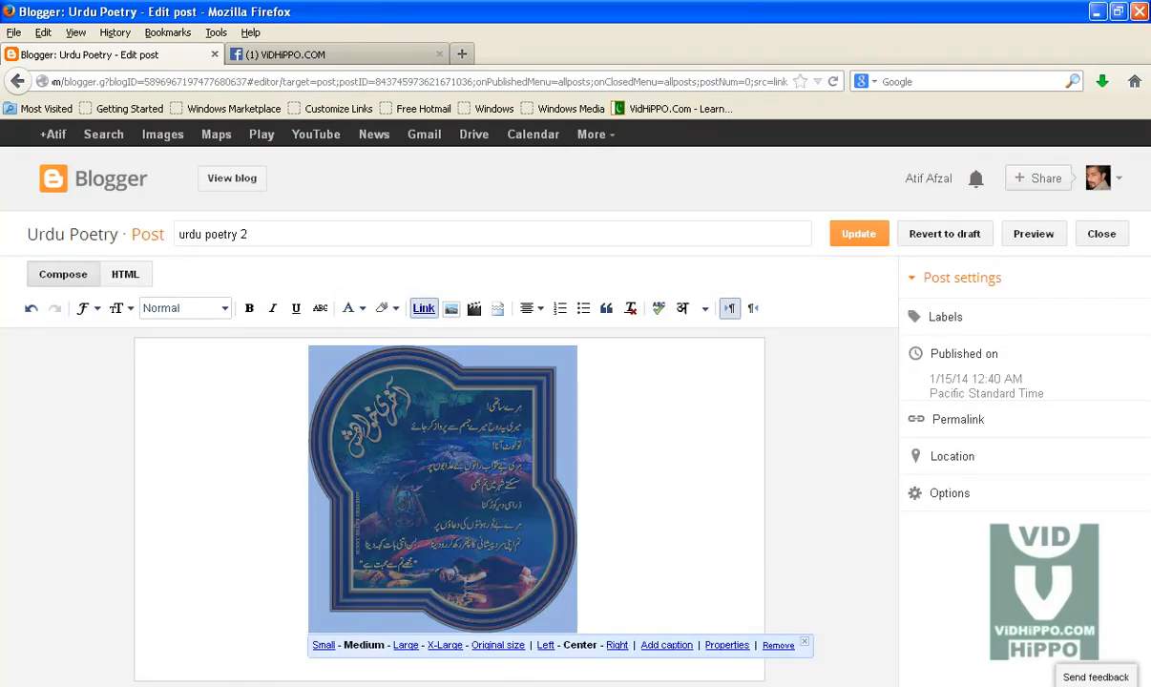
{"action": "left_click", "coordinate": [406, 646]}
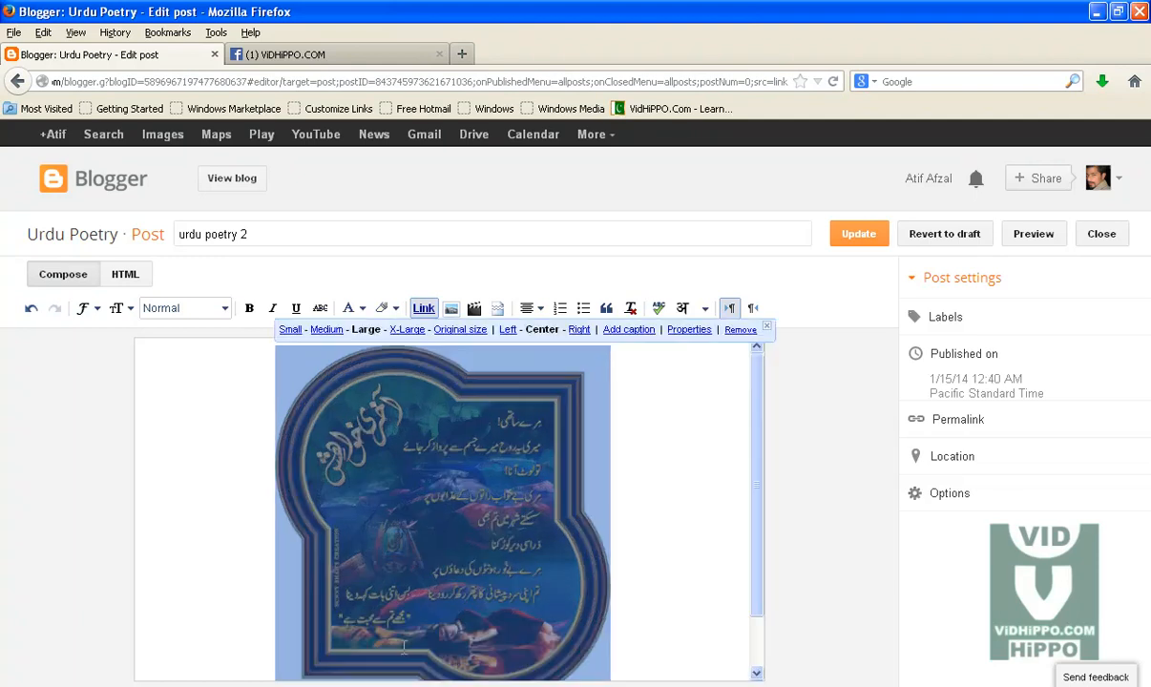
{"action": "scroll", "coordinate": [708, 488], "scroll_direction": "down", "scroll_amount": 1}
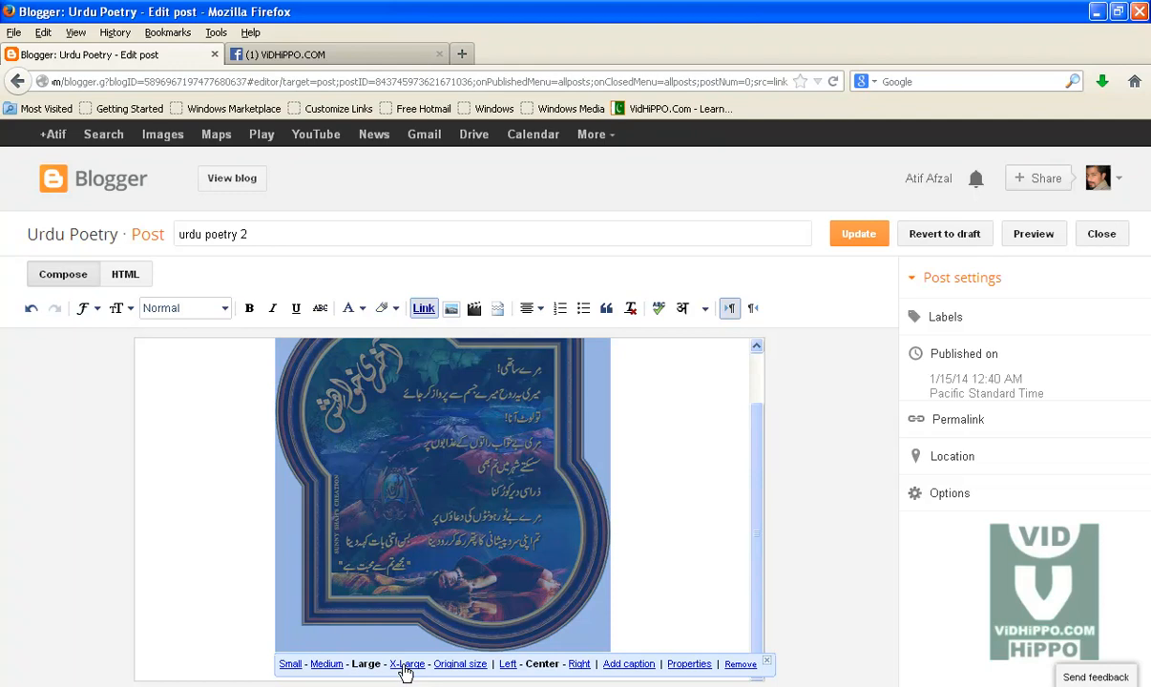
{"action": "left_click", "coordinate": [406, 664]}
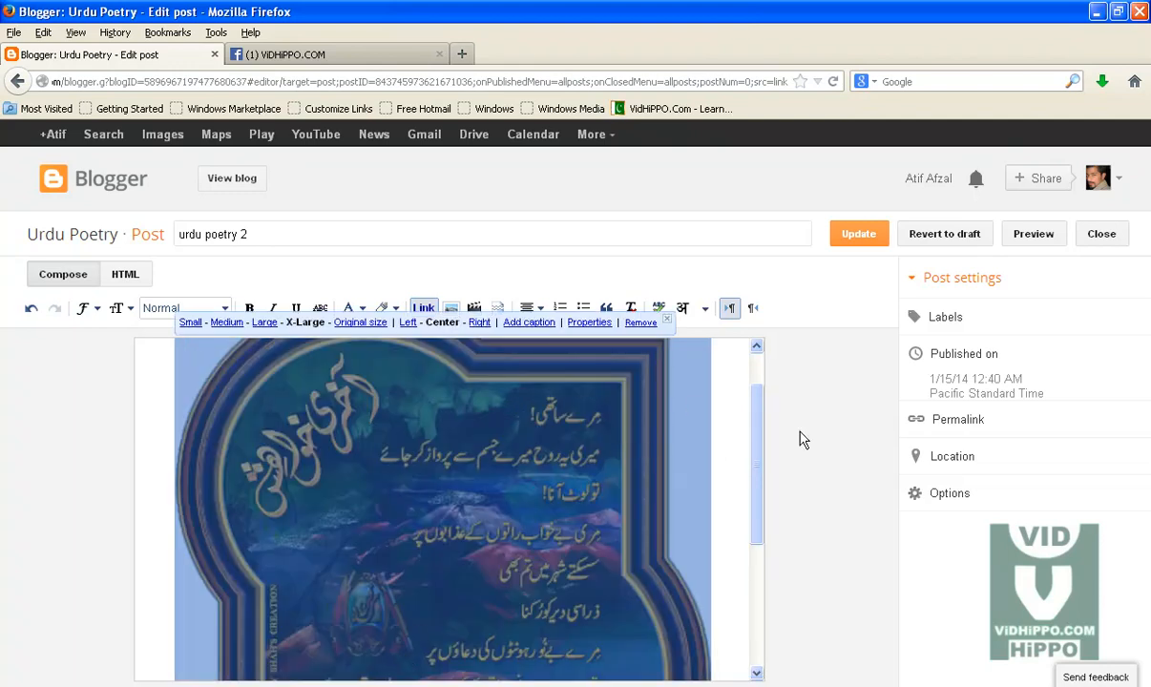
{"action": "left_click", "coordinate": [856, 237]}
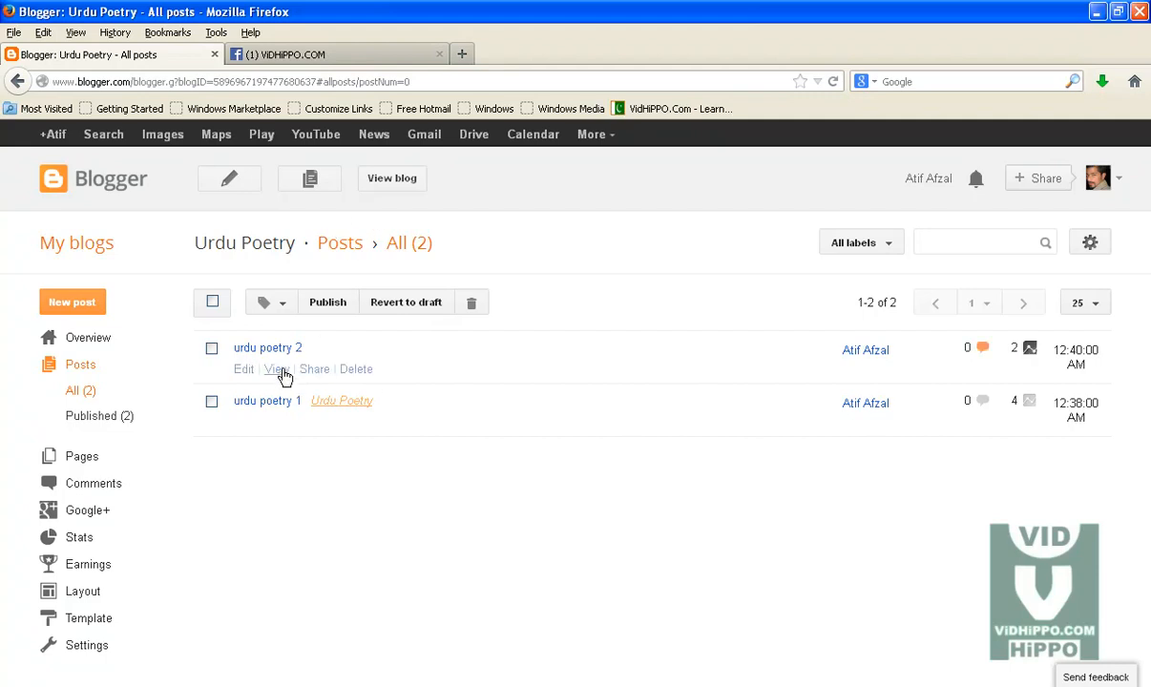
Step: Open the updated post in a new tab and inspect its enlarged image on the blog
{"action": "right_click", "coordinate": [283, 370]}
{"action": "left_click", "coordinate": [311, 383]}
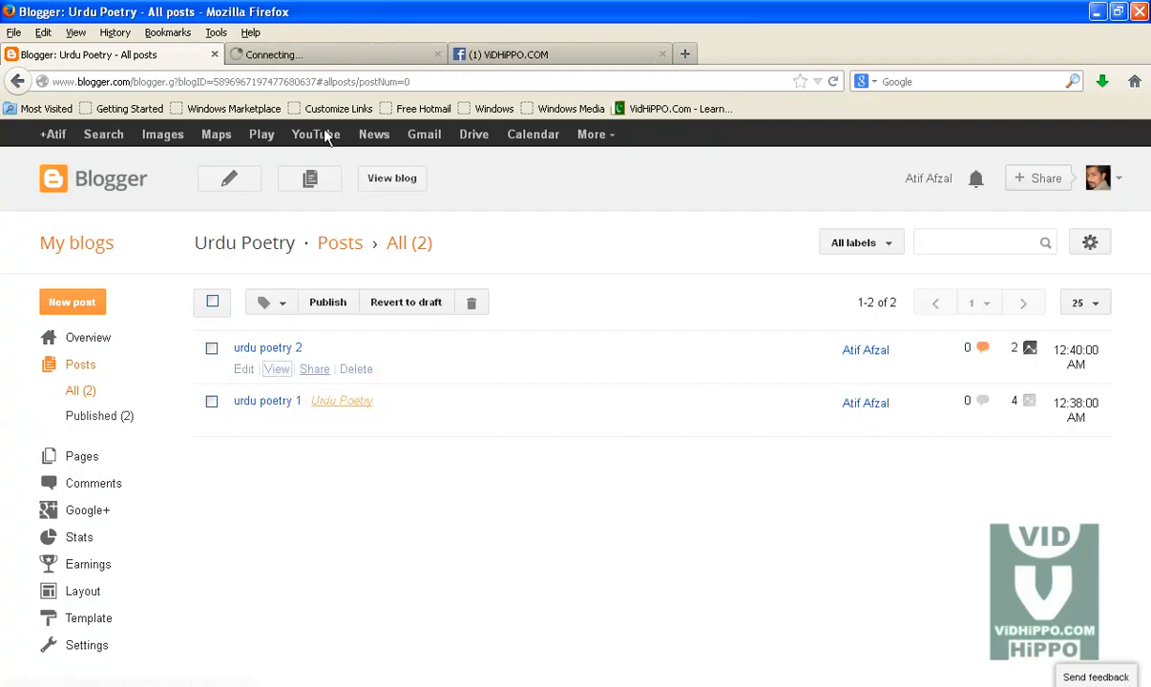
{"action": "left_click", "coordinate": [286, 59]}
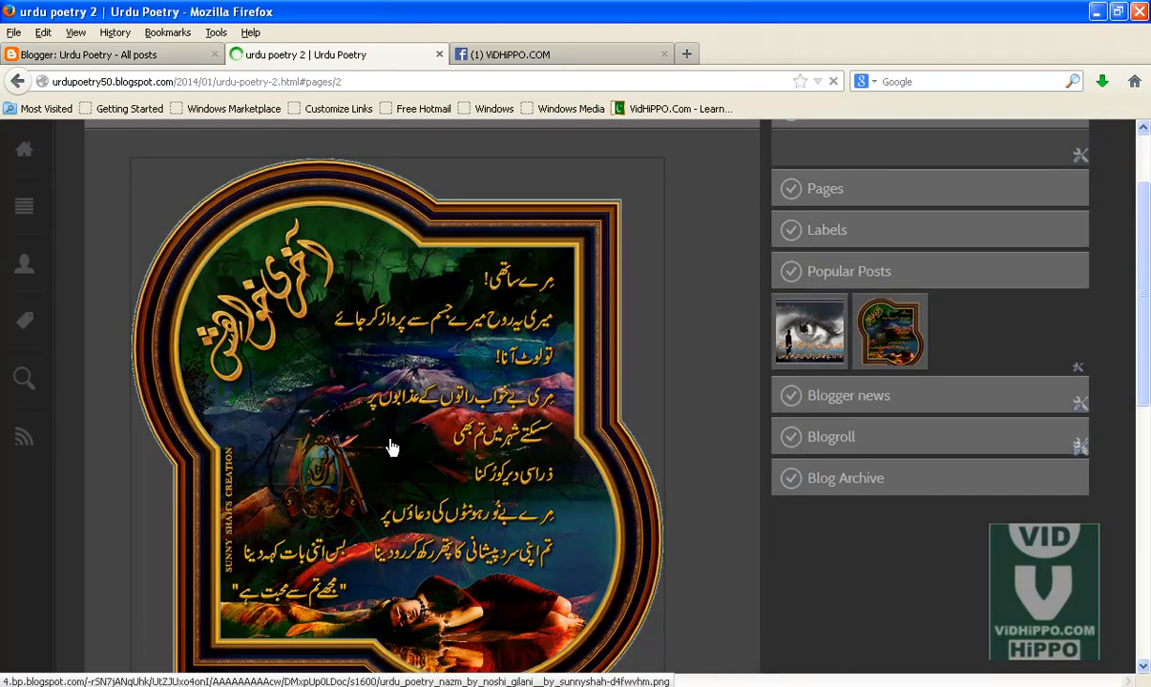
{"action": "left_click", "coordinate": [457, 401]}
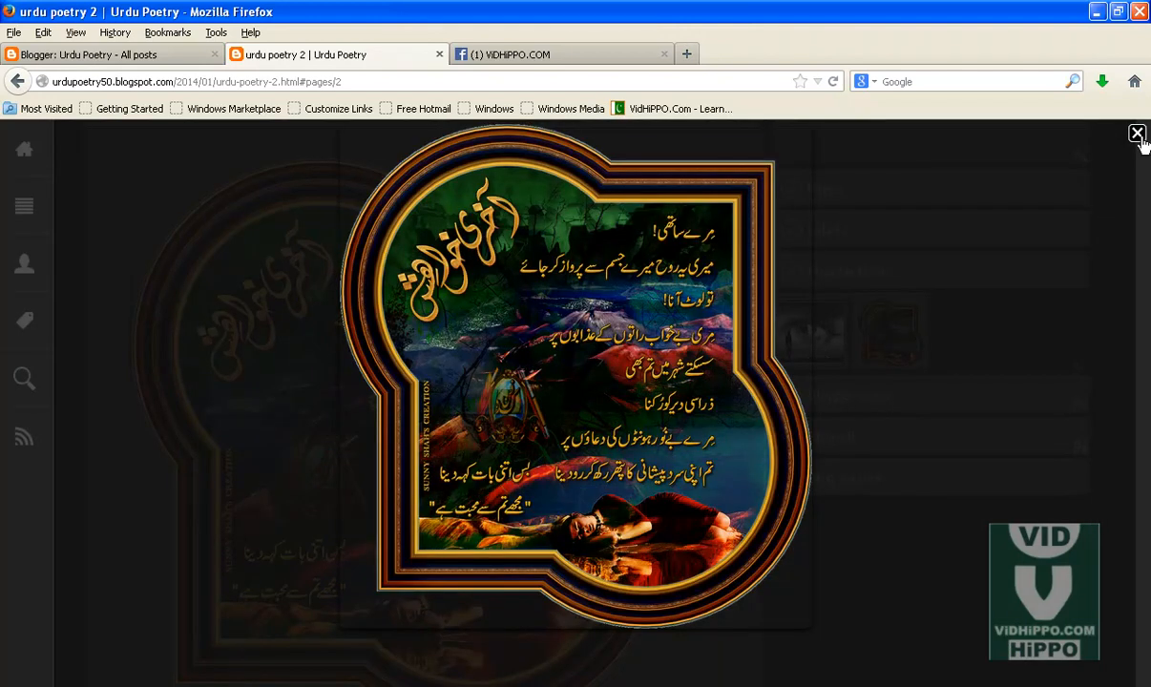
{"action": "left_click", "coordinate": [1137, 134]}
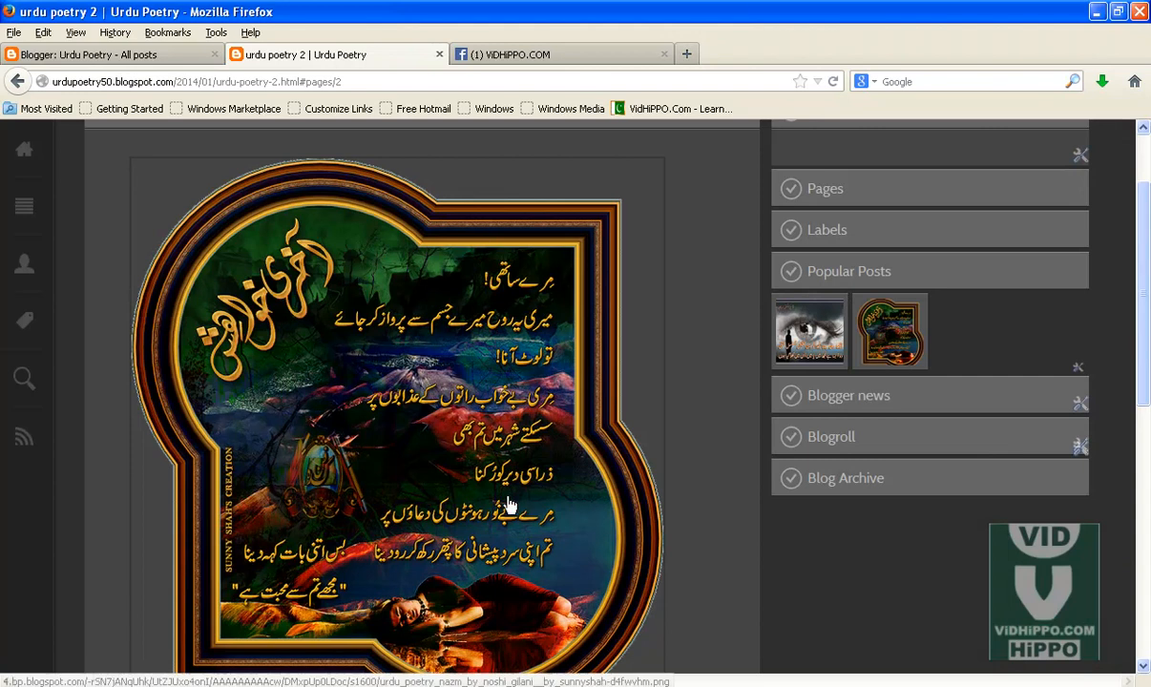
{"action": "scroll", "coordinate": [256, 369], "scroll_direction": "up", "scroll_amount": 2}
{"action": "scroll", "coordinate": [531, 557], "scroll_direction": "down", "scroll_amount": 5}
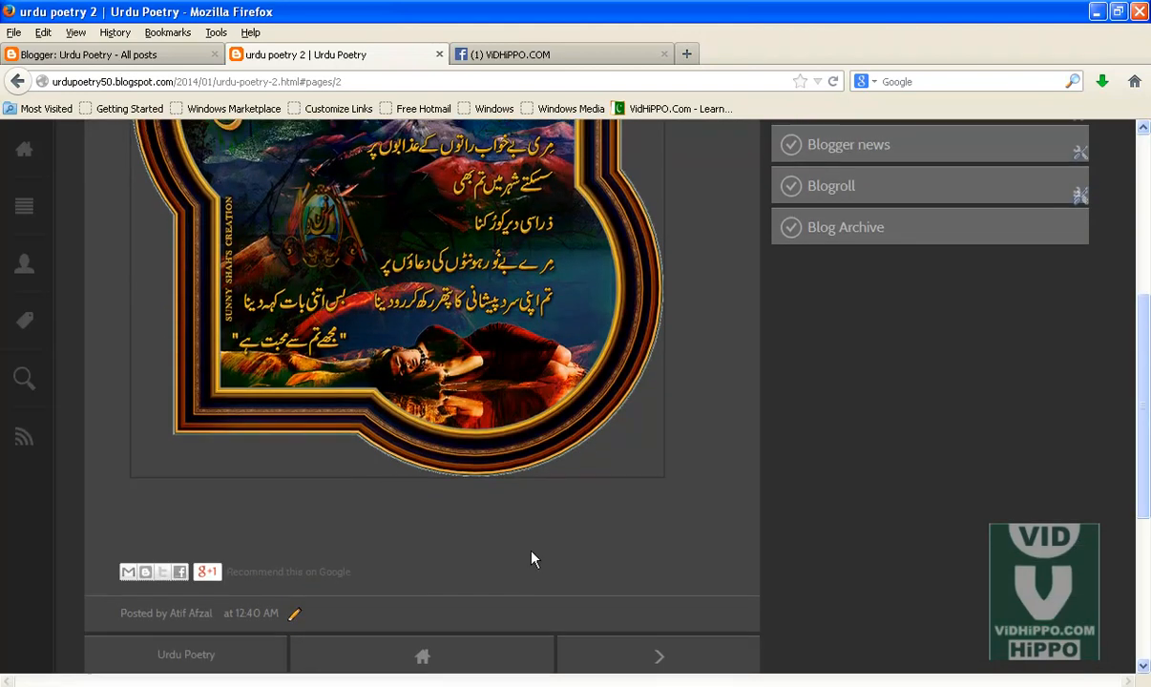
{"action": "scroll", "coordinate": [532, 558], "scroll_direction": "up", "scroll_amount": 5}
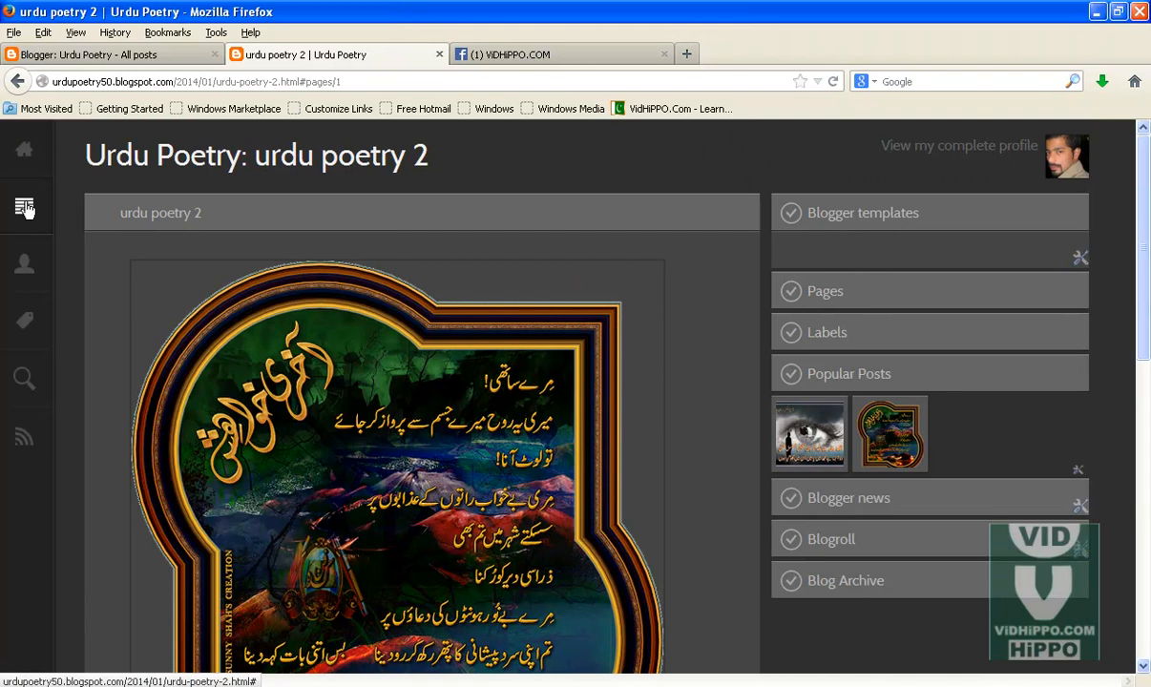
{"action": "left_click", "coordinate": [25, 151]}
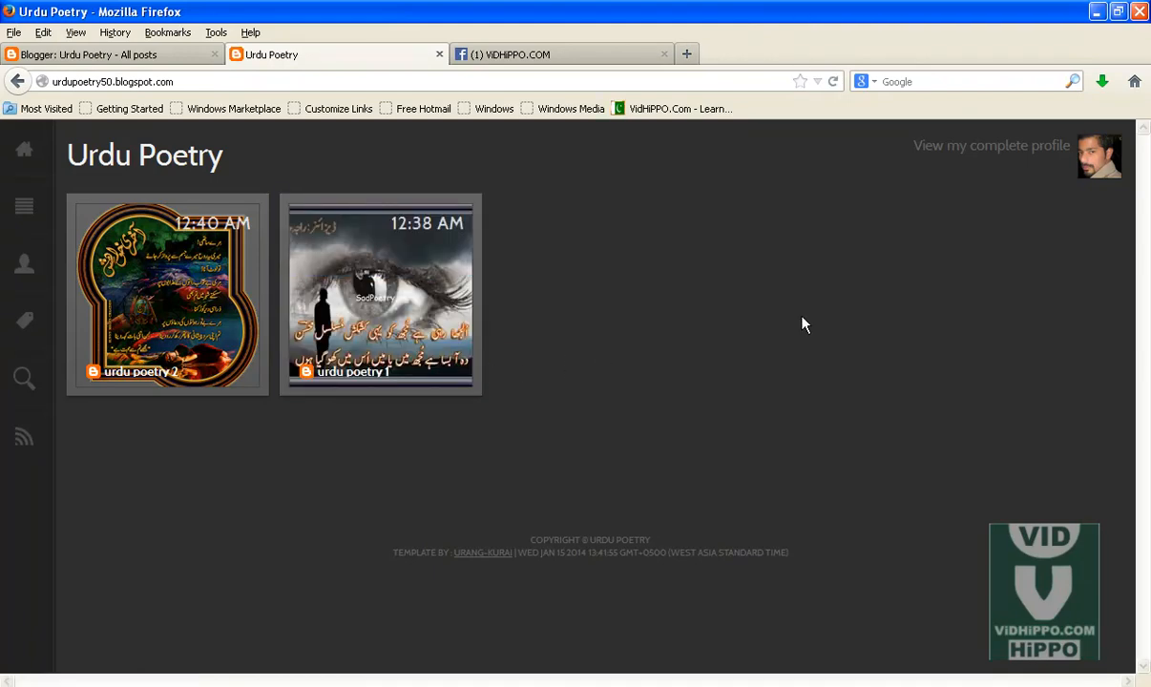
Step: Preview the blog layout in a narrowed browser window, then maximize the window again
{"action": "left_click", "coordinate": [1117, 11]}
{"action": "left_click_drag", "start_coordinate": [774, 256], "coordinate": [406, 198]}
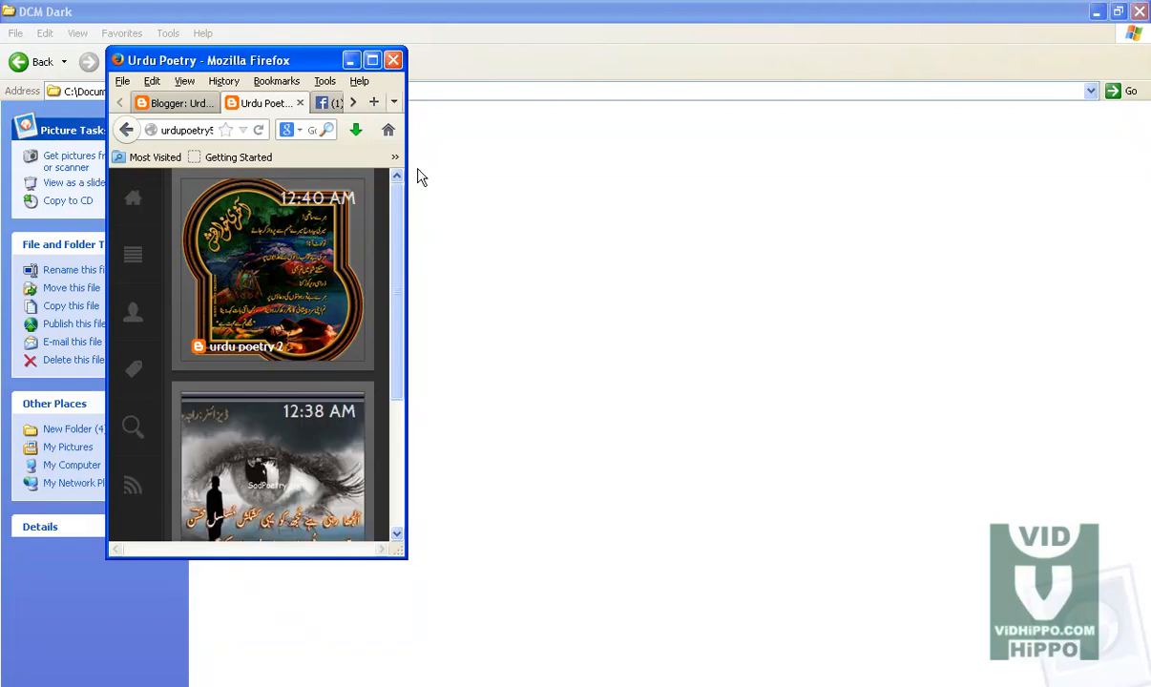
{"action": "left_click_drag", "start_coordinate": [400, 198], "coordinate": [654, 198]}
{"action": "left_click", "coordinate": [621, 61]}
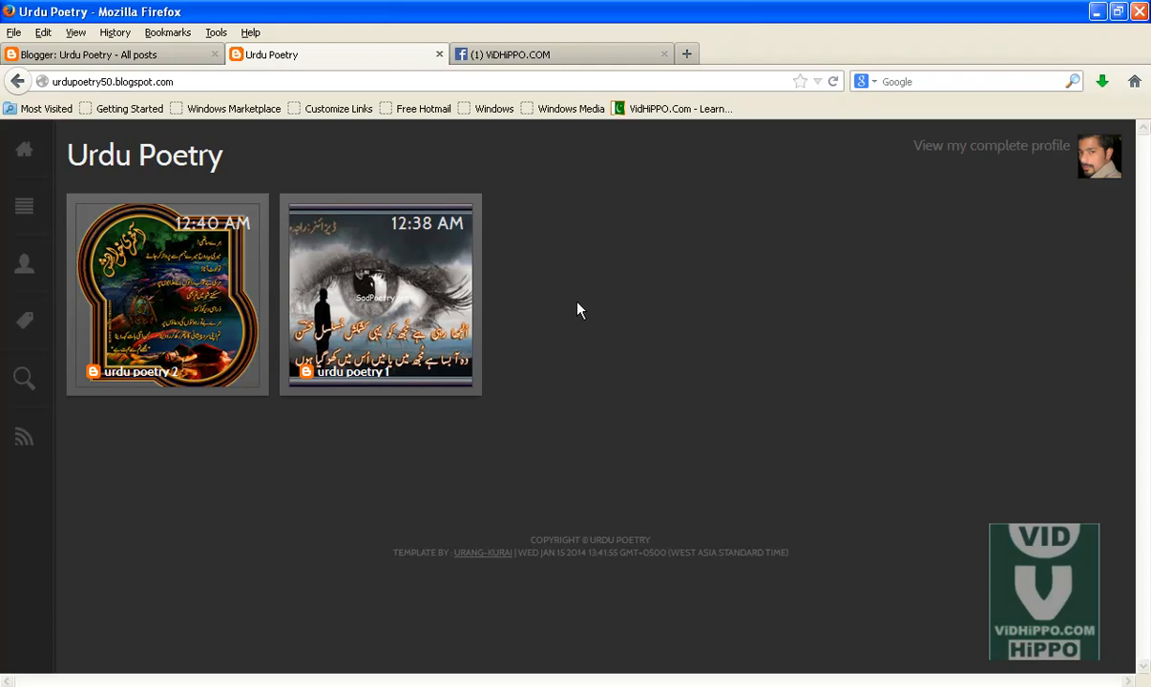
{"action": "left_click", "coordinate": [580, 54]}
{"action": "left_click_drag", "start_coordinate": [1147, 219], "coordinate": [1138, 599]}
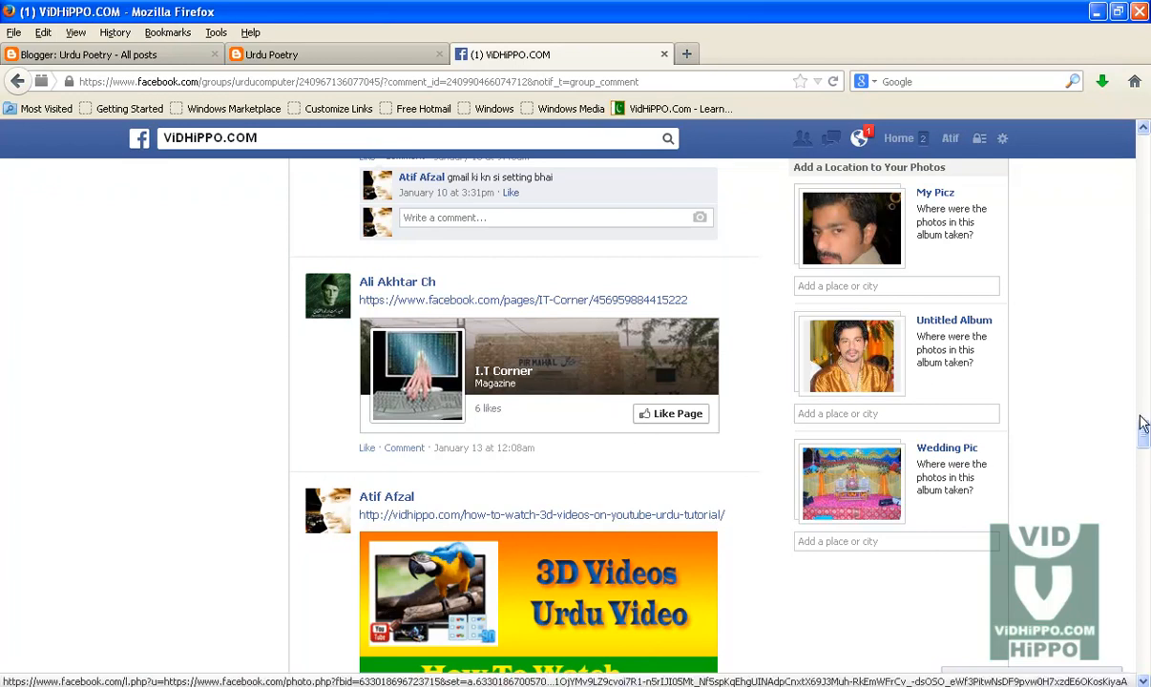
{"action": "left_click_drag", "start_coordinate": [1144, 436], "coordinate": [1144, 503]}
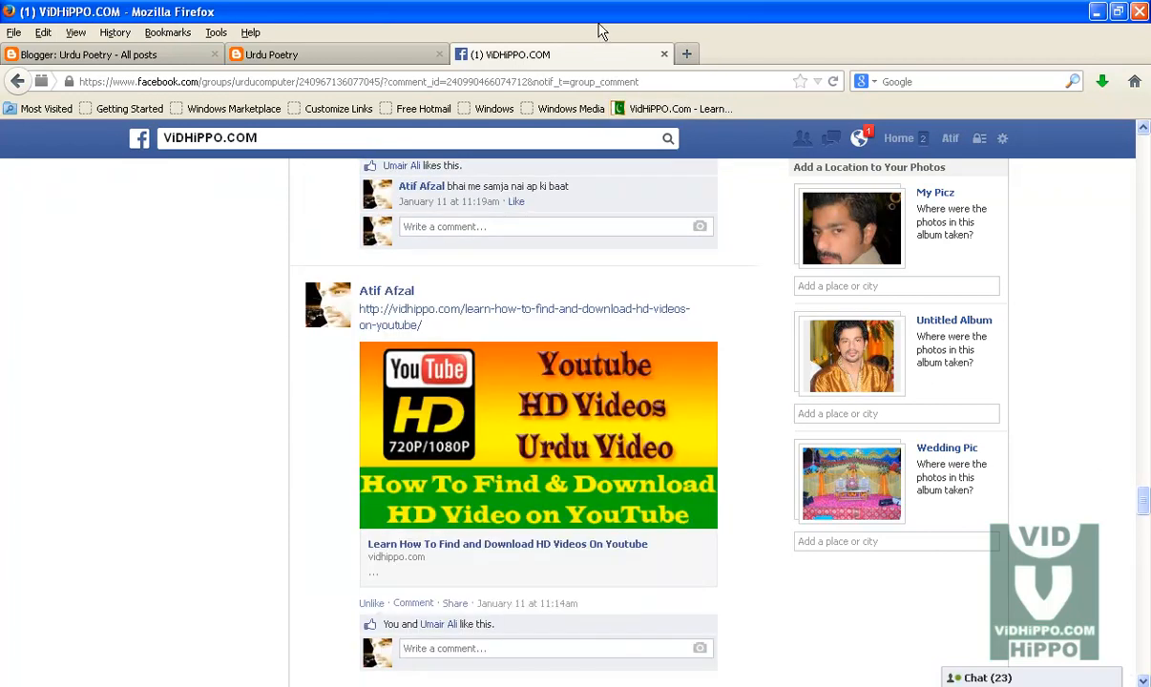
Step: Return to the blog tab and check the layout again at a smaller window size before restoring full size
{"action": "left_click", "coordinate": [322, 55]}
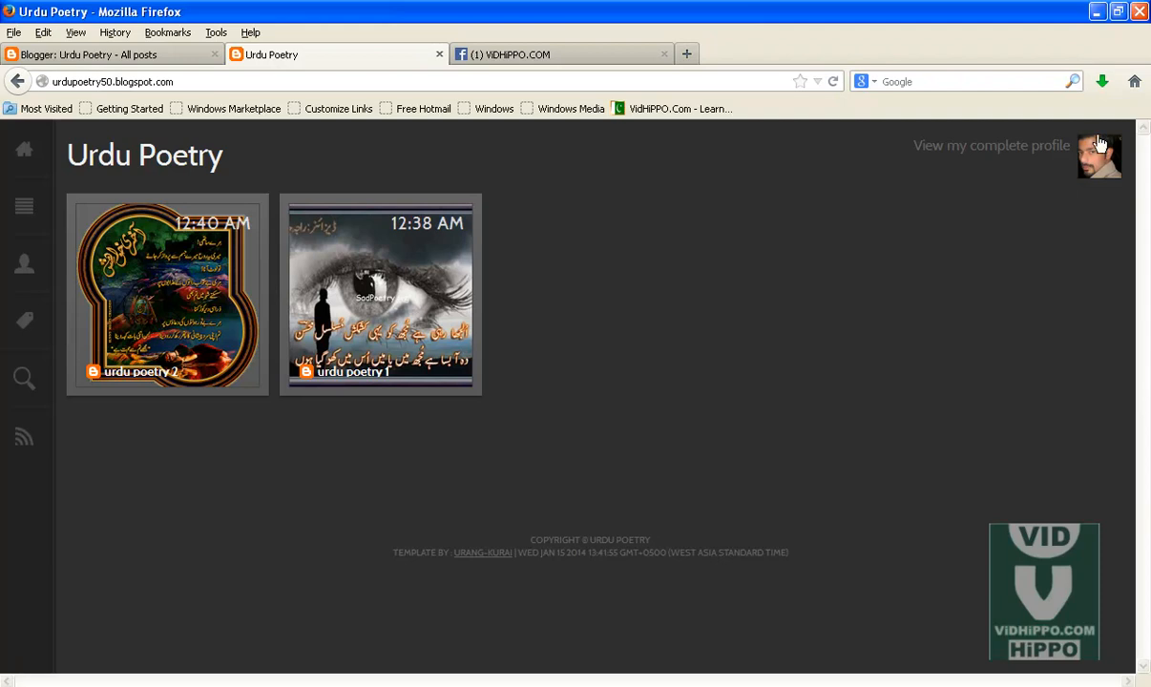
{"action": "left_click", "coordinate": [1117, 12]}
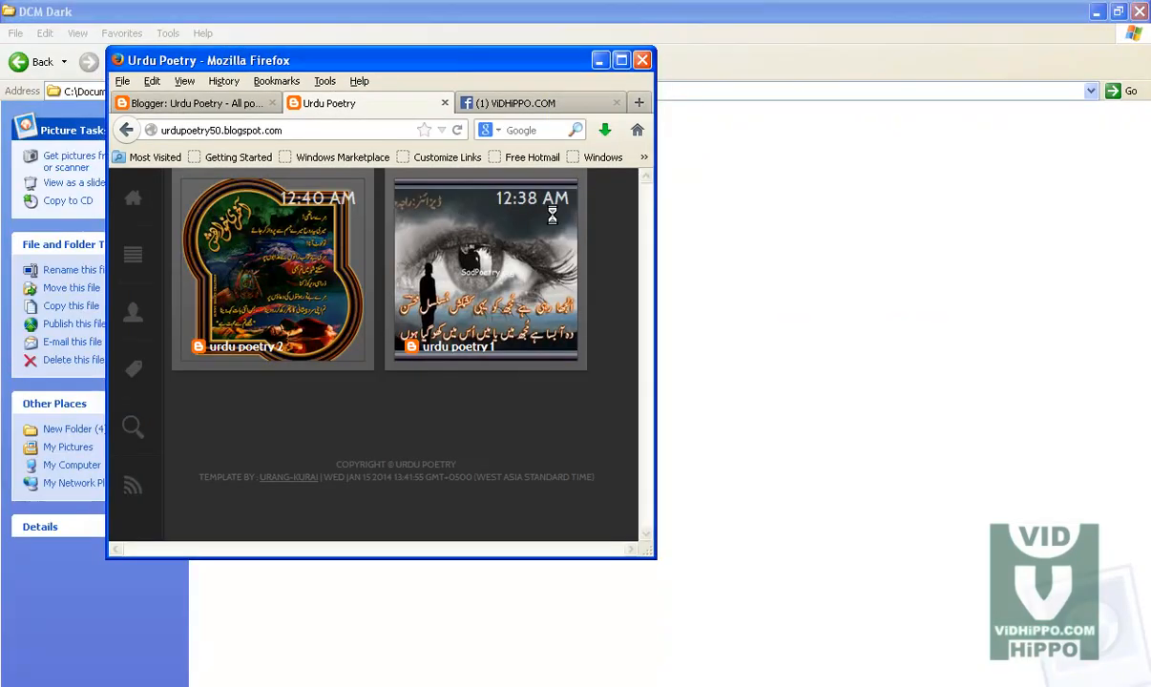
{"action": "left_click", "coordinate": [621, 60]}
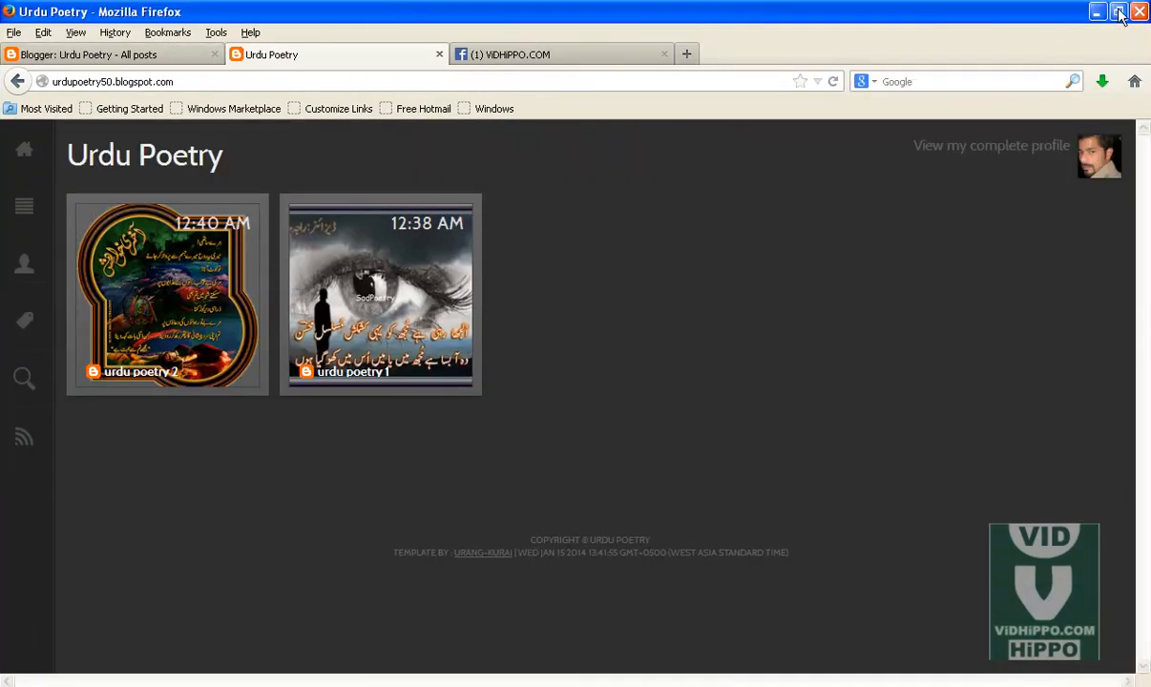
{"action": "left_click", "coordinate": [1118, 11]}
{"action": "left_click_drag", "start_coordinate": [656, 294], "coordinate": [382, 426]}
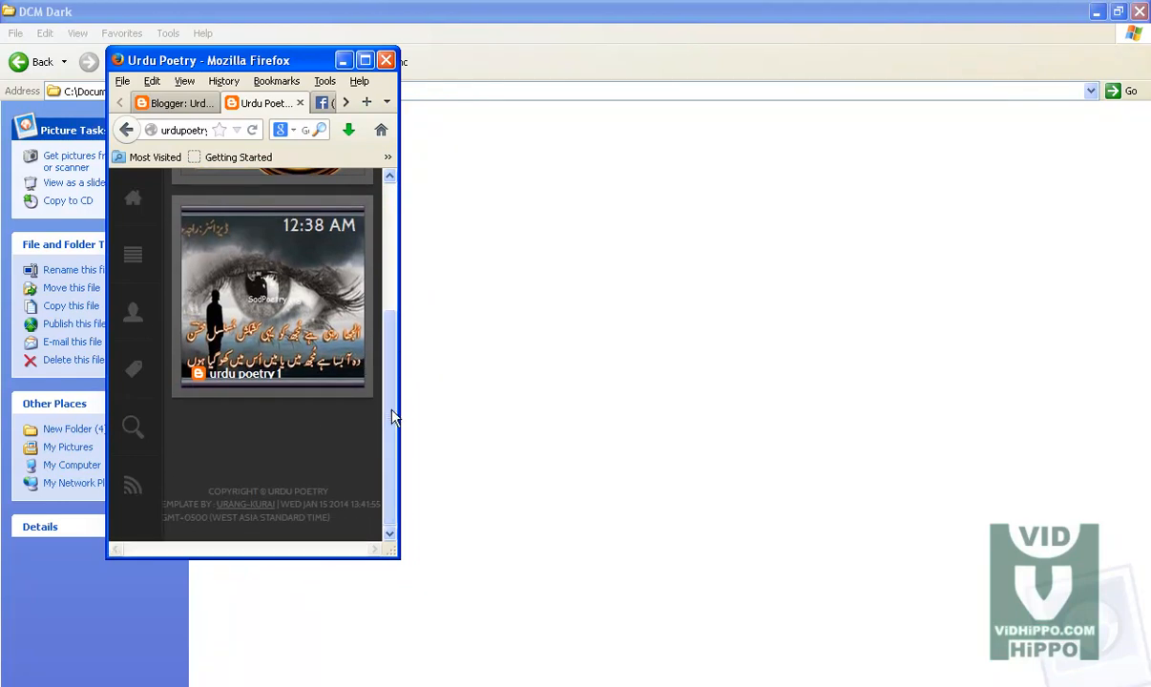
{"action": "left_click", "coordinate": [365, 60]}
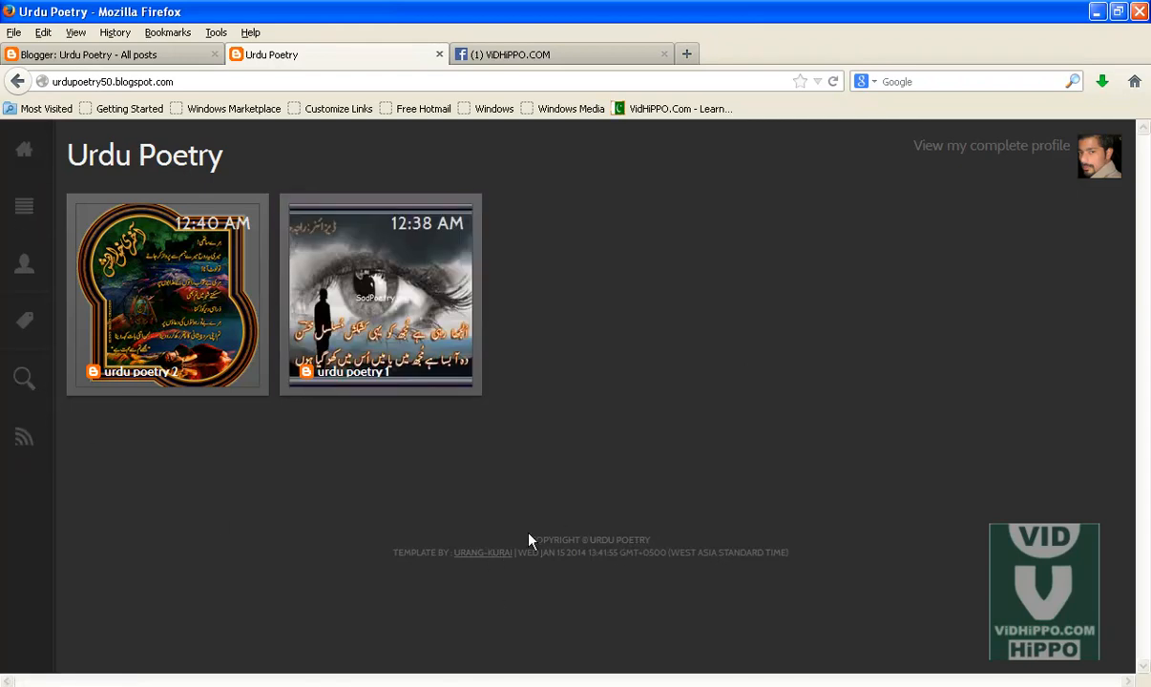
Step: Explore the template's navigation menu and social links sidebar on the blog home page
{"action": "left_click_drag", "start_coordinate": [392, 556], "coordinate": [812, 557]}
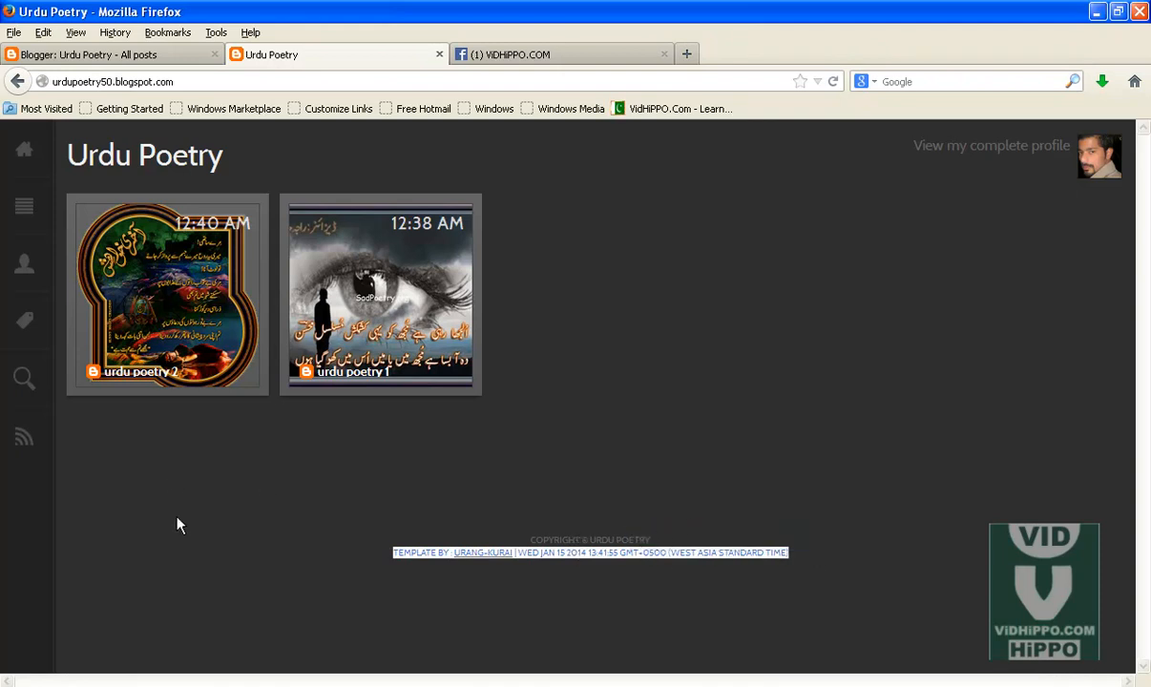
{"action": "left_click", "coordinate": [182, 552]}
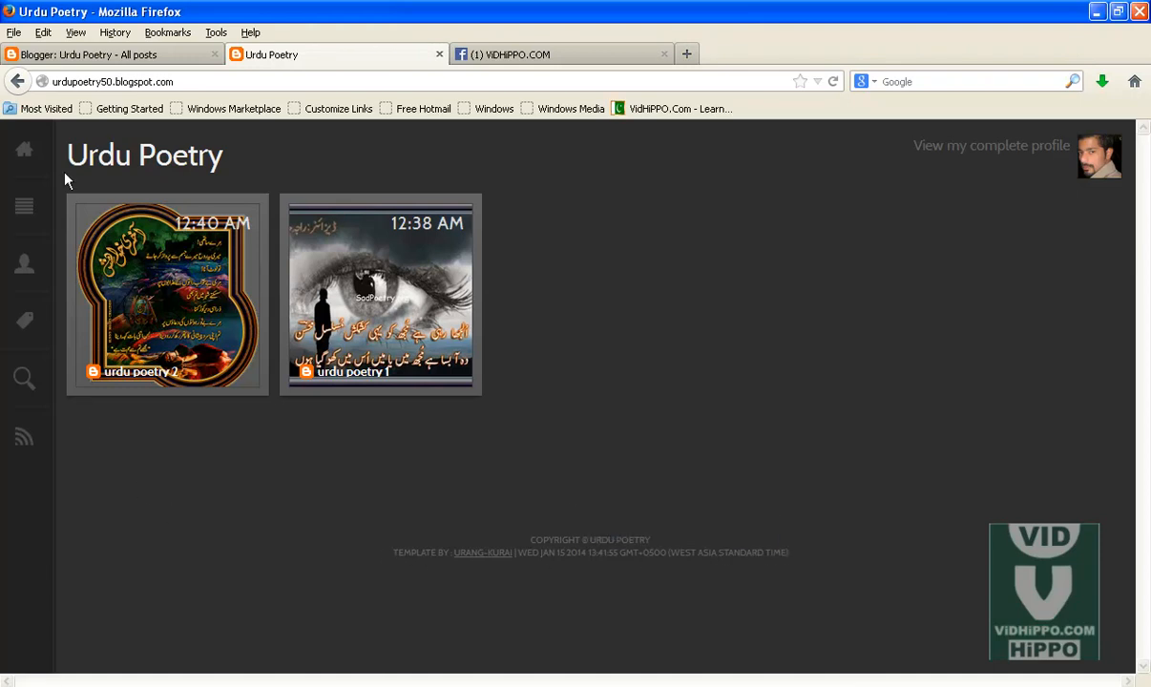
{"action": "left_click", "coordinate": [21, 216]}
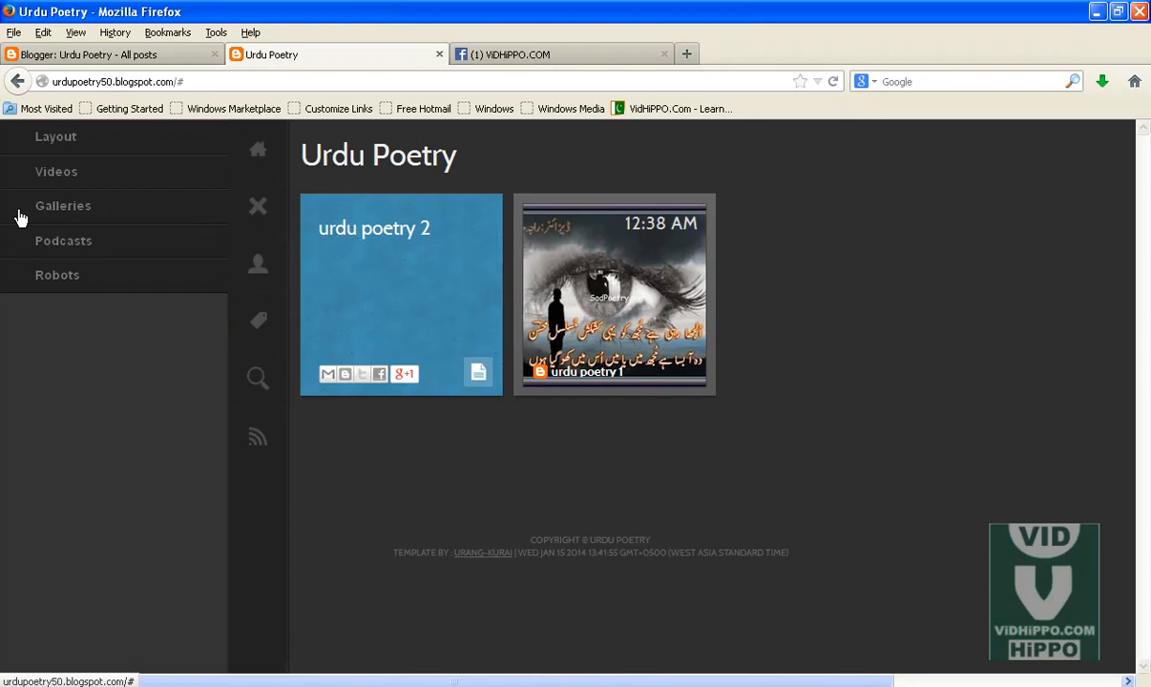
{"action": "left_click", "coordinate": [74, 176]}
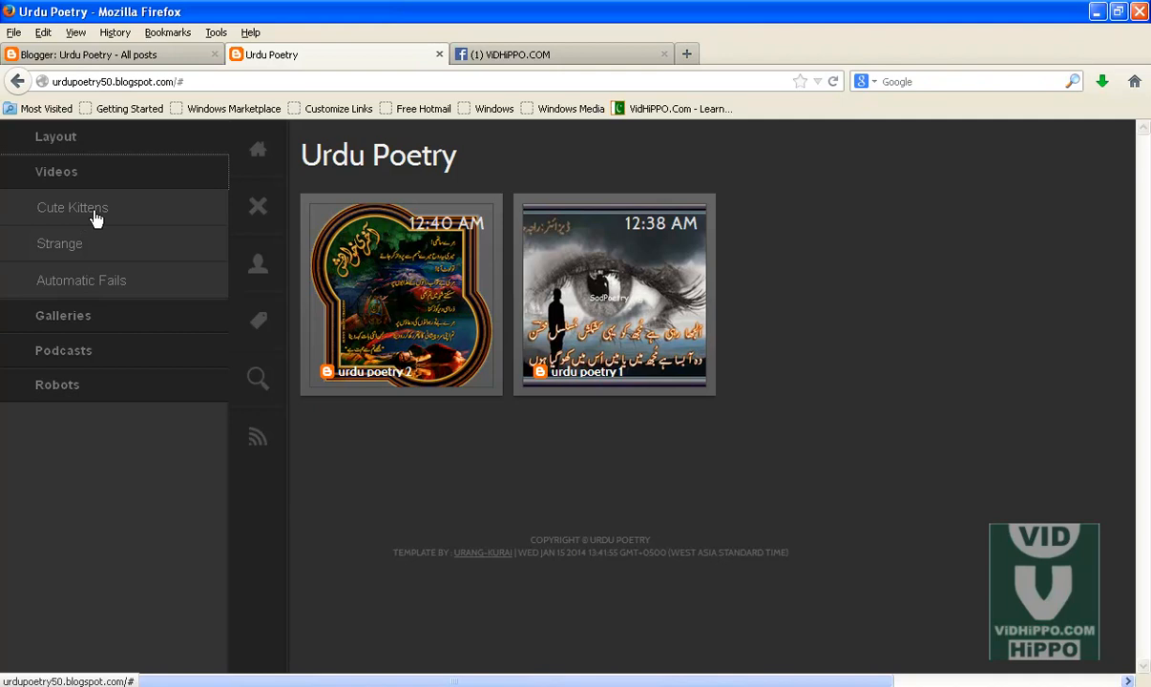
{"action": "left_click", "coordinate": [260, 208]}
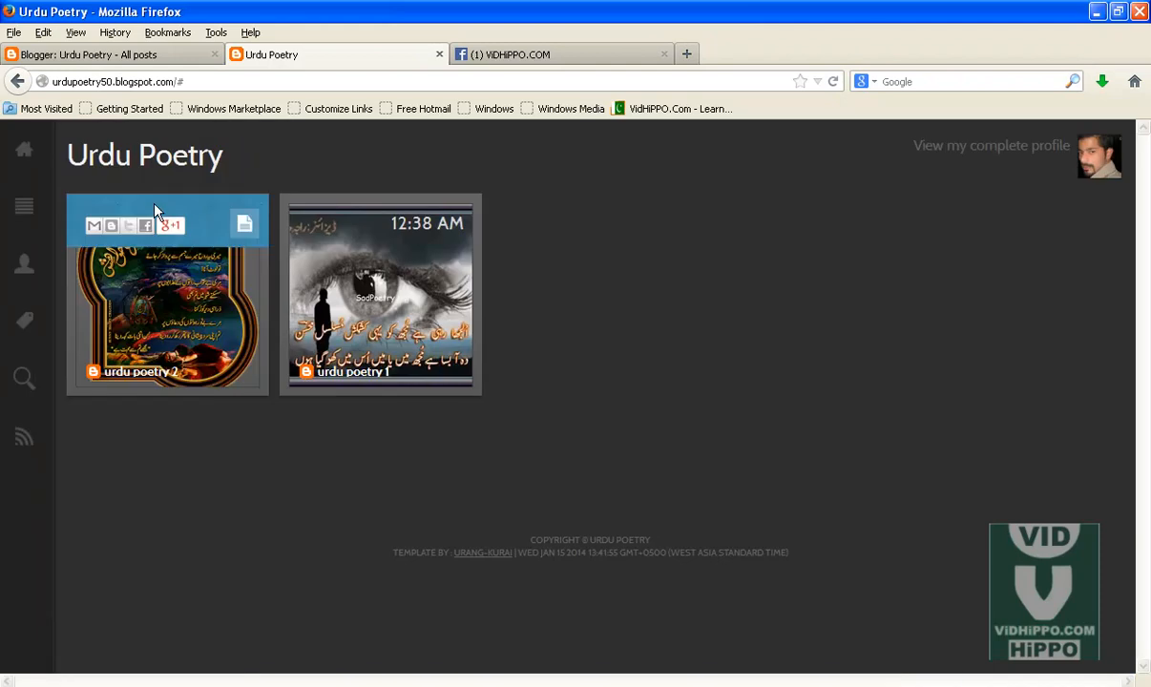
{"action": "left_click", "coordinate": [25, 272]}
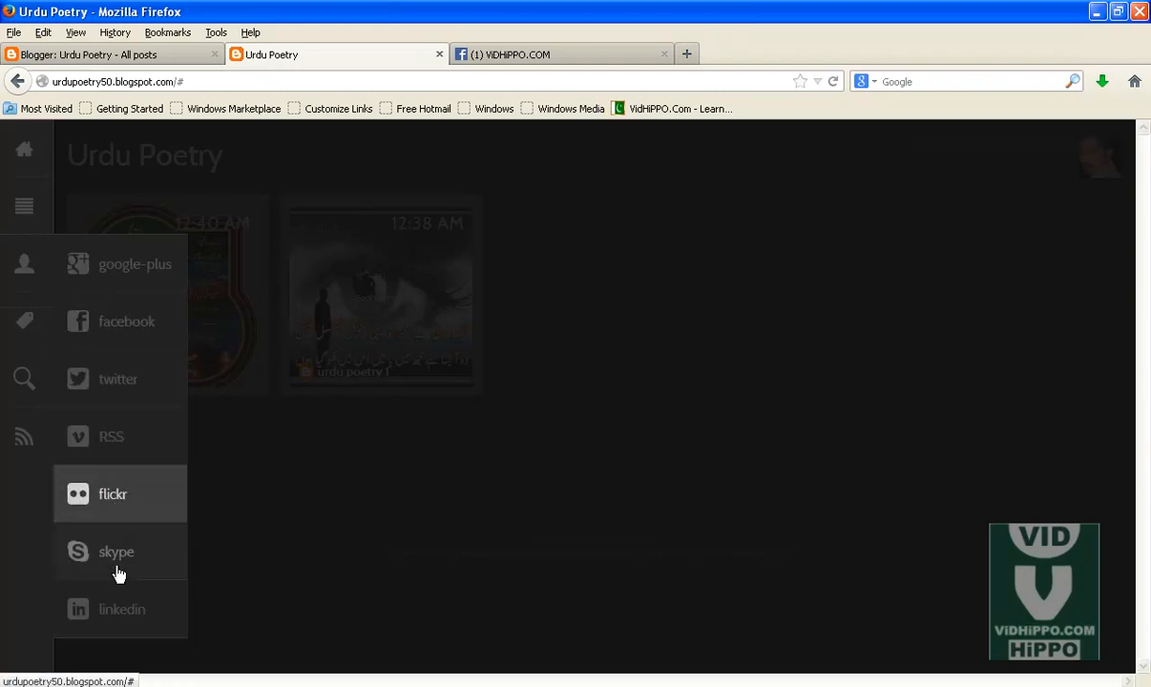
Step: Open the search box and the social links panel from the blog template's sidebar icons
{"action": "left_click", "coordinate": [33, 271]}
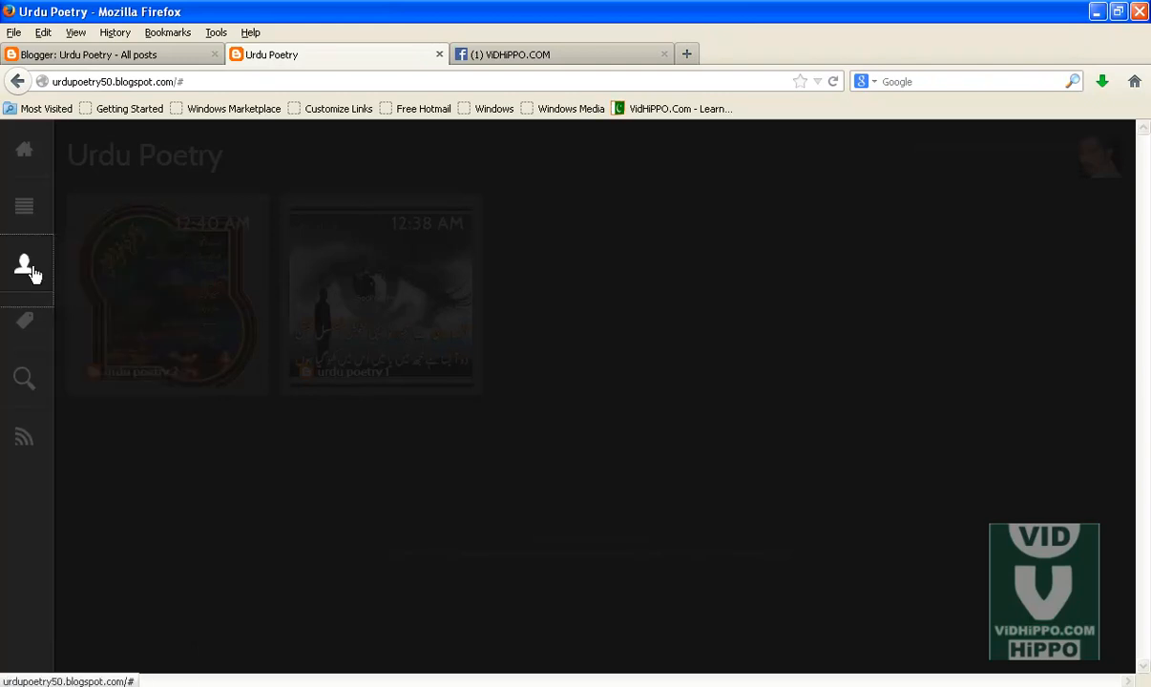
{"action": "mouse_move", "coordinate": [26, 326]}
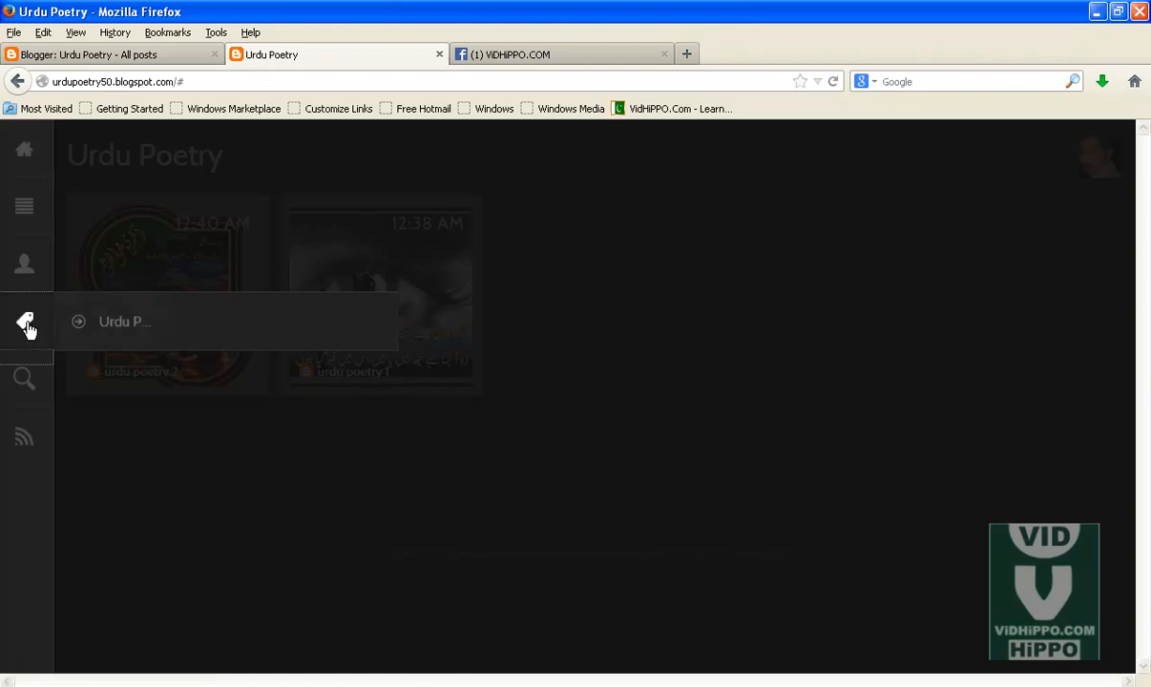
{"action": "left_click", "coordinate": [25, 386]}
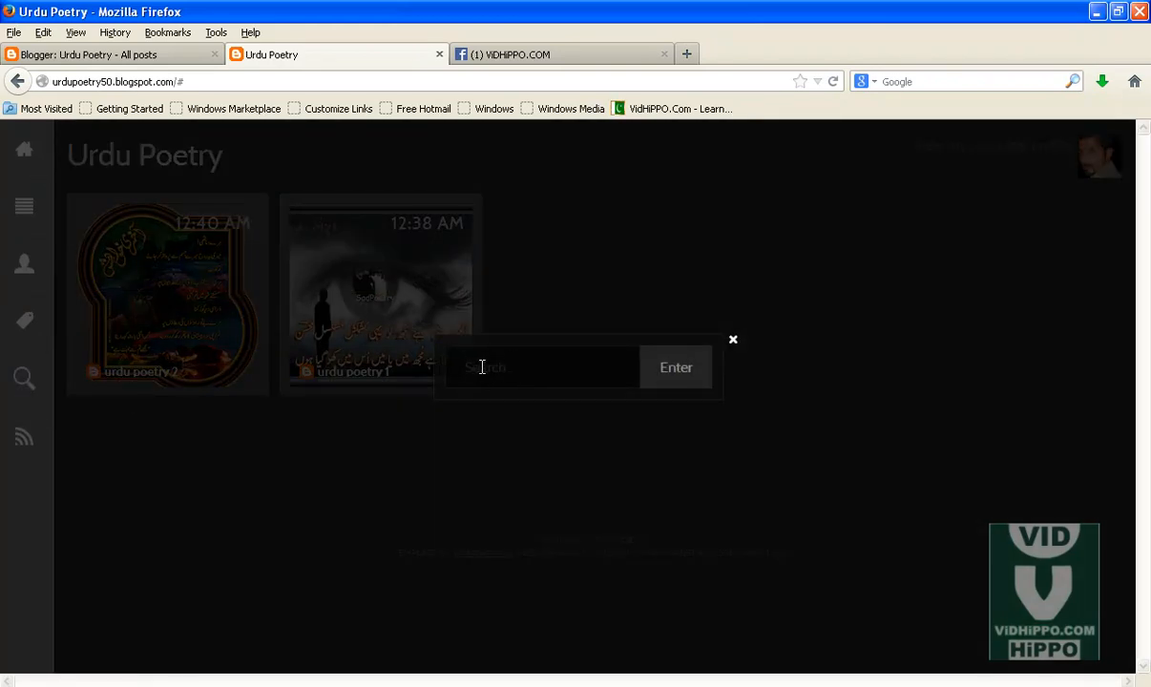
{"action": "left_click", "coordinate": [733, 343]}
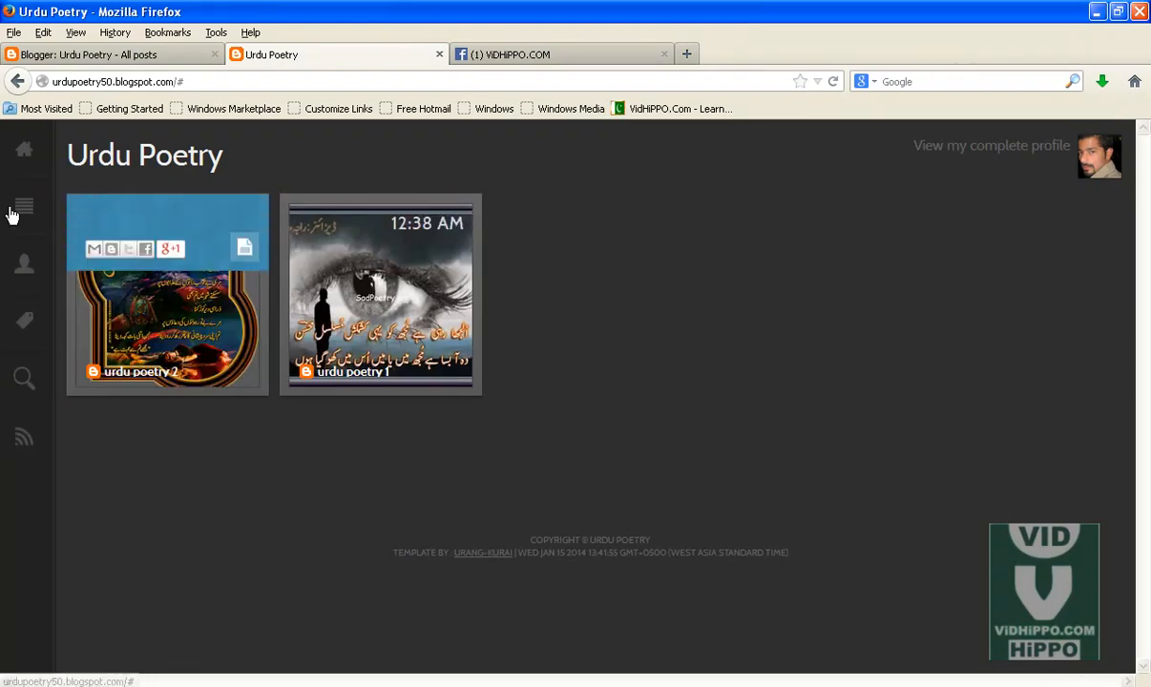
{"action": "left_click", "coordinate": [22, 269]}
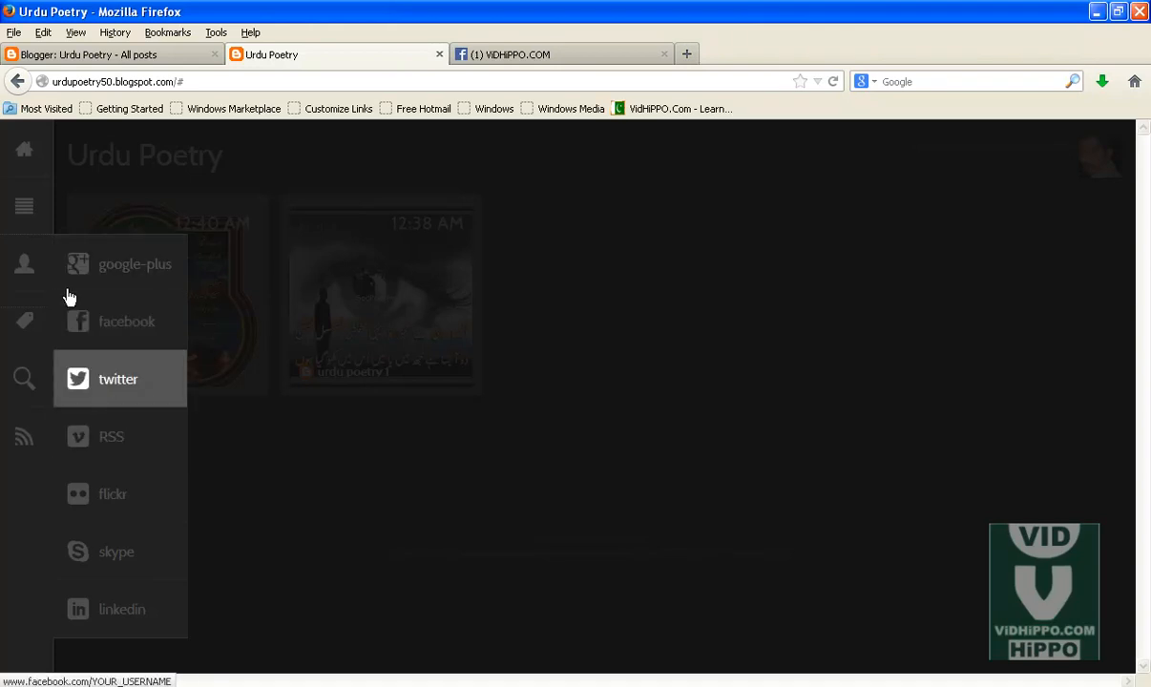
Step: Switch to the DCM Dark folder and open the DCM Dark template file in Notepad, maximized
{"action": "key", "text": "alt+Tab"}
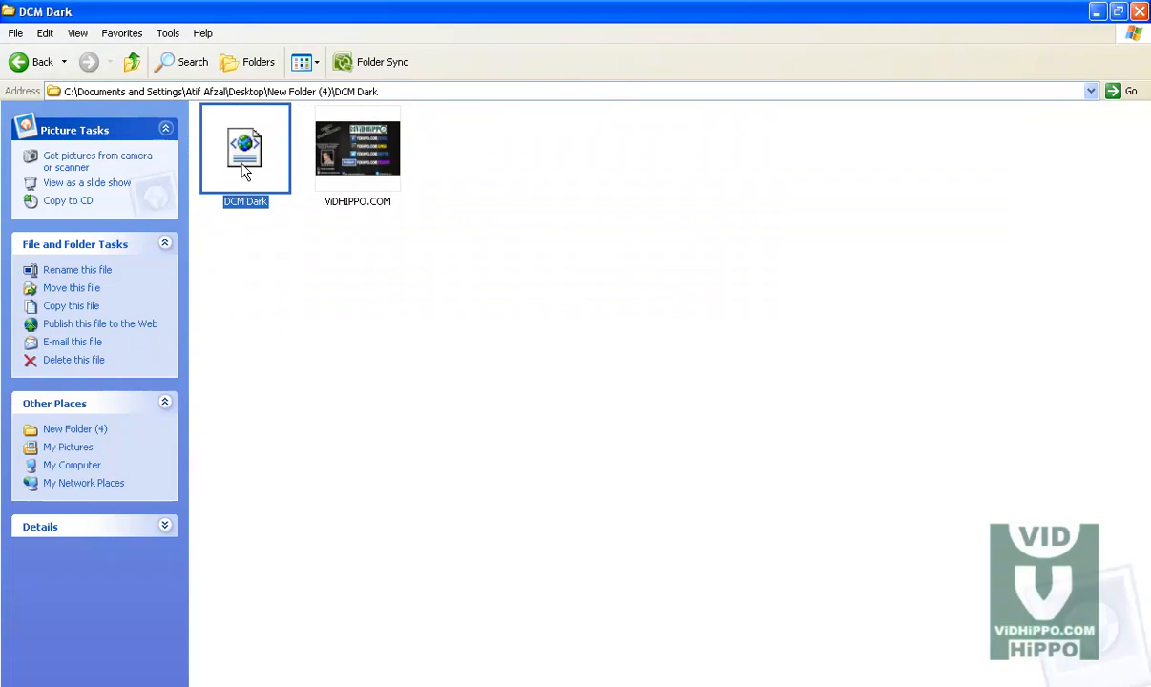
{"action": "right_click", "coordinate": [248, 143]}
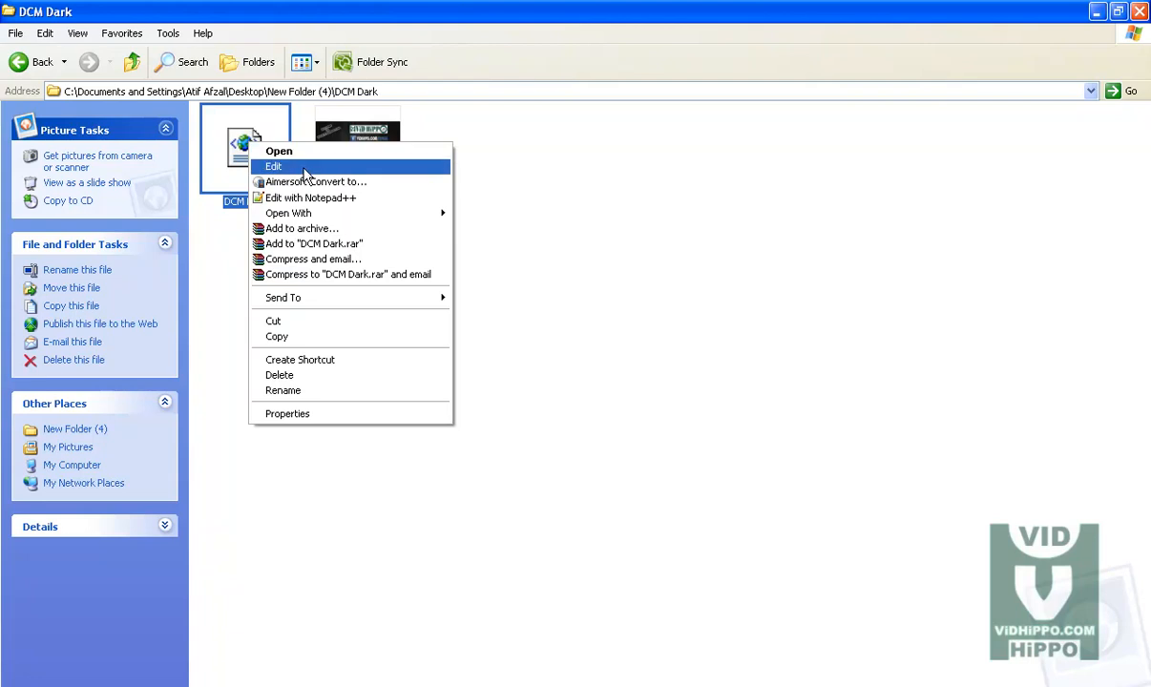
{"action": "mouse_move", "coordinate": [324, 213]}
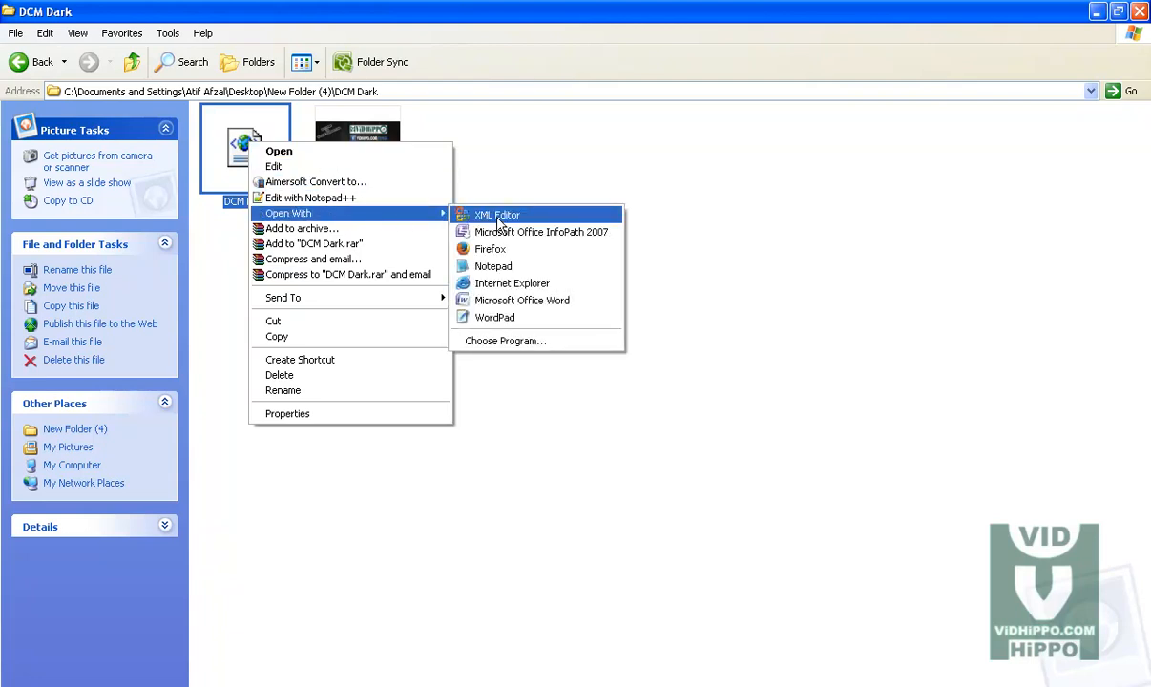
{"action": "left_click", "coordinate": [495, 269]}
{"action": "double_click", "coordinate": [537, 127]}
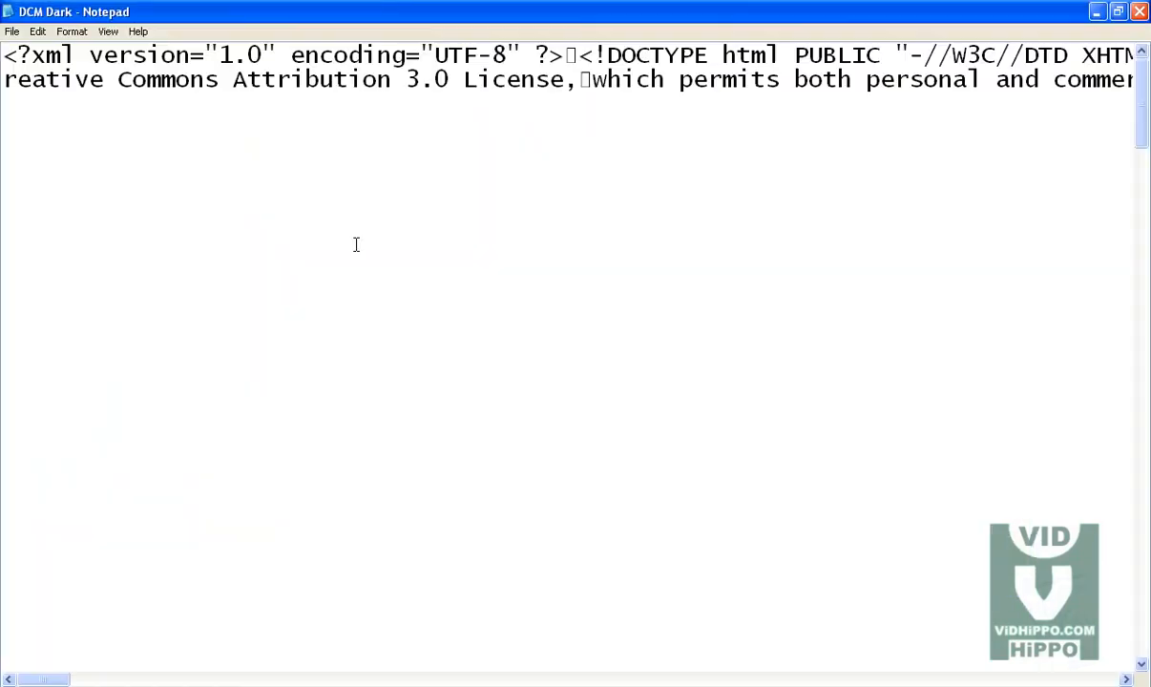
Step: Search the template code for plus.google.com and select the YOUR_USERNAME placeholder in the Google+ link
{"action": "key", "text": "alt+Tab"}
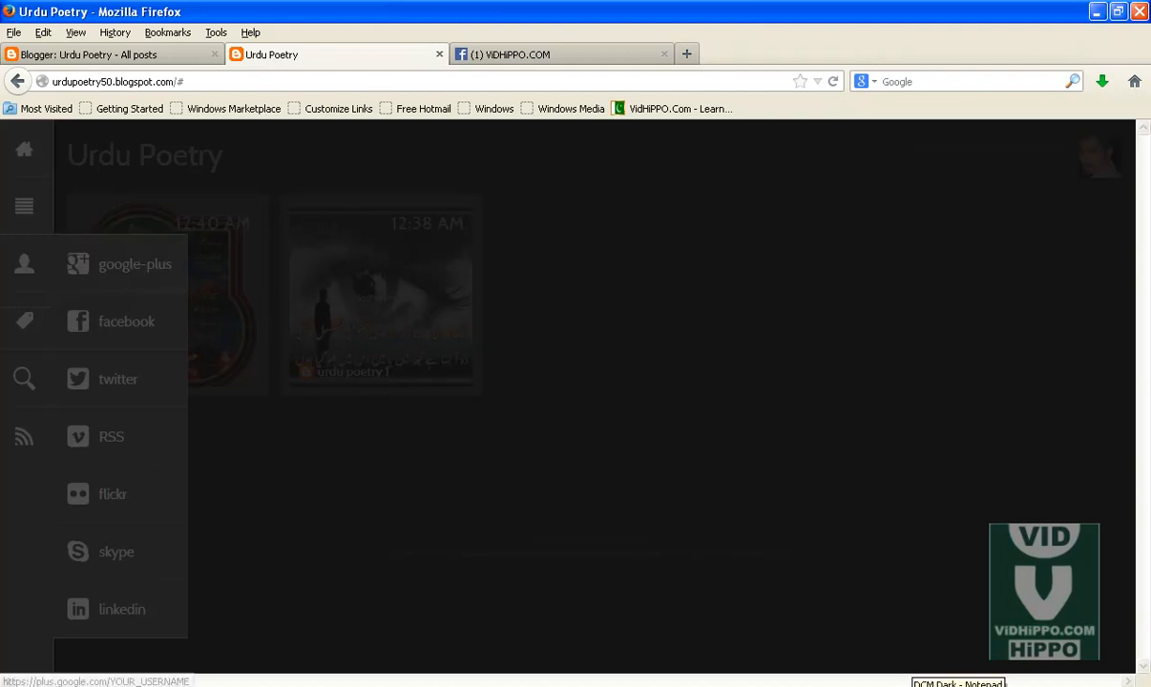
{"action": "key", "text": "alt+Tab"}
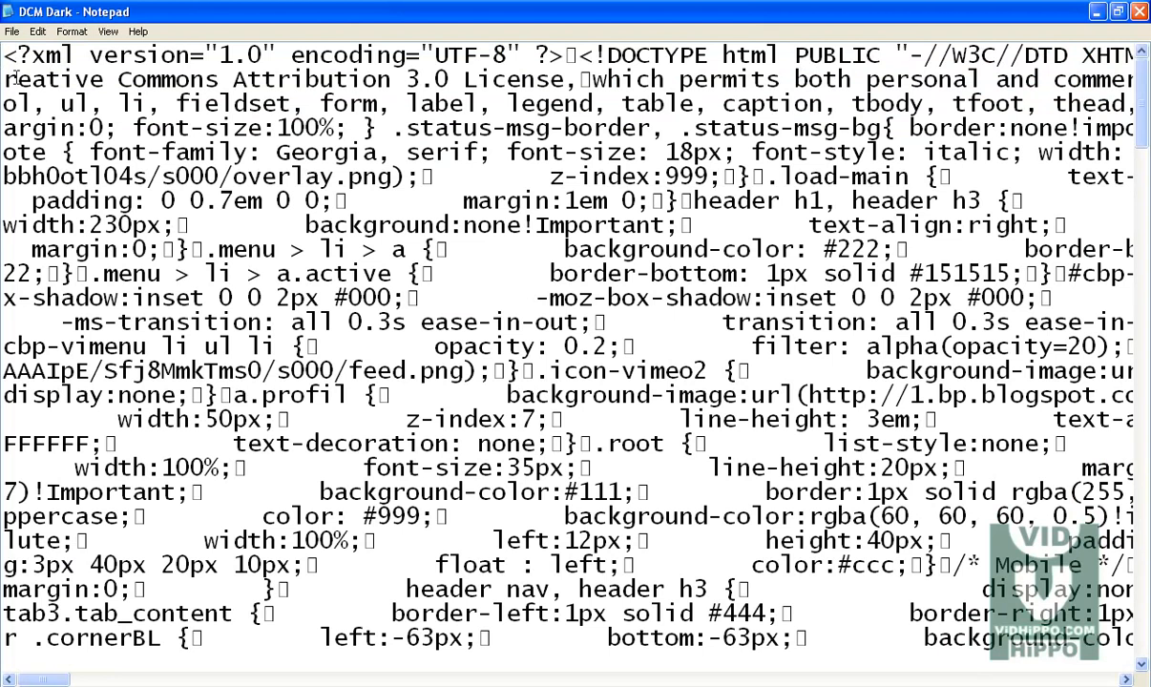
{"action": "key", "text": "ctrl+f"}
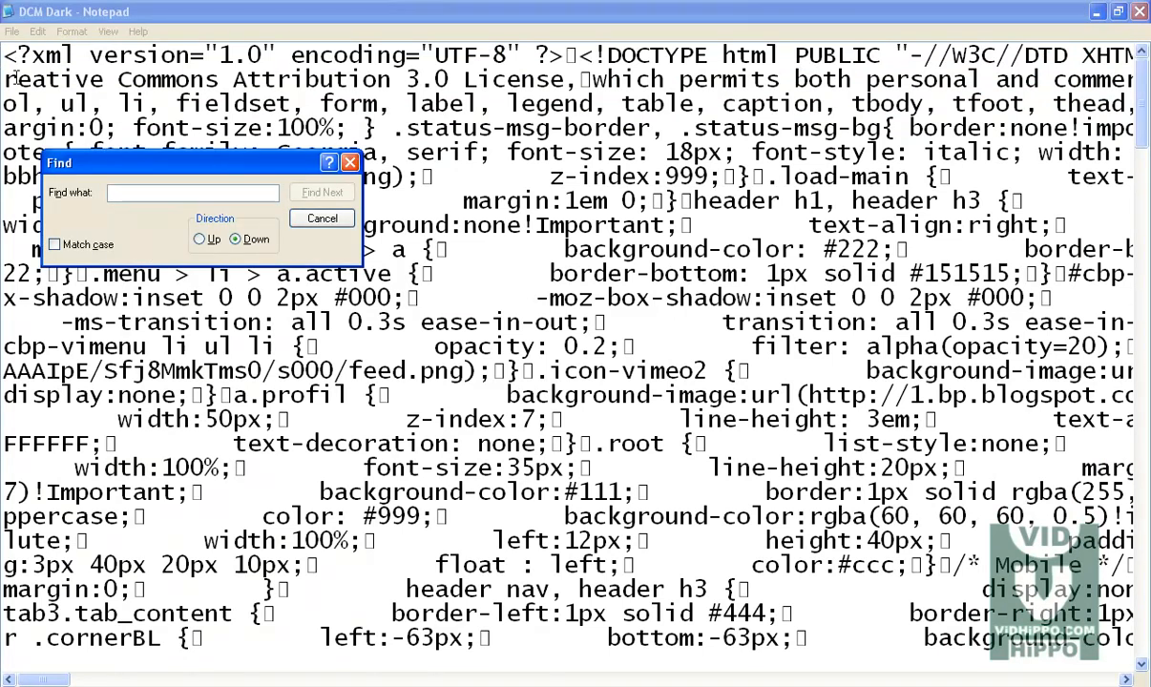
{"action": "left_click", "coordinate": [322, 219]}
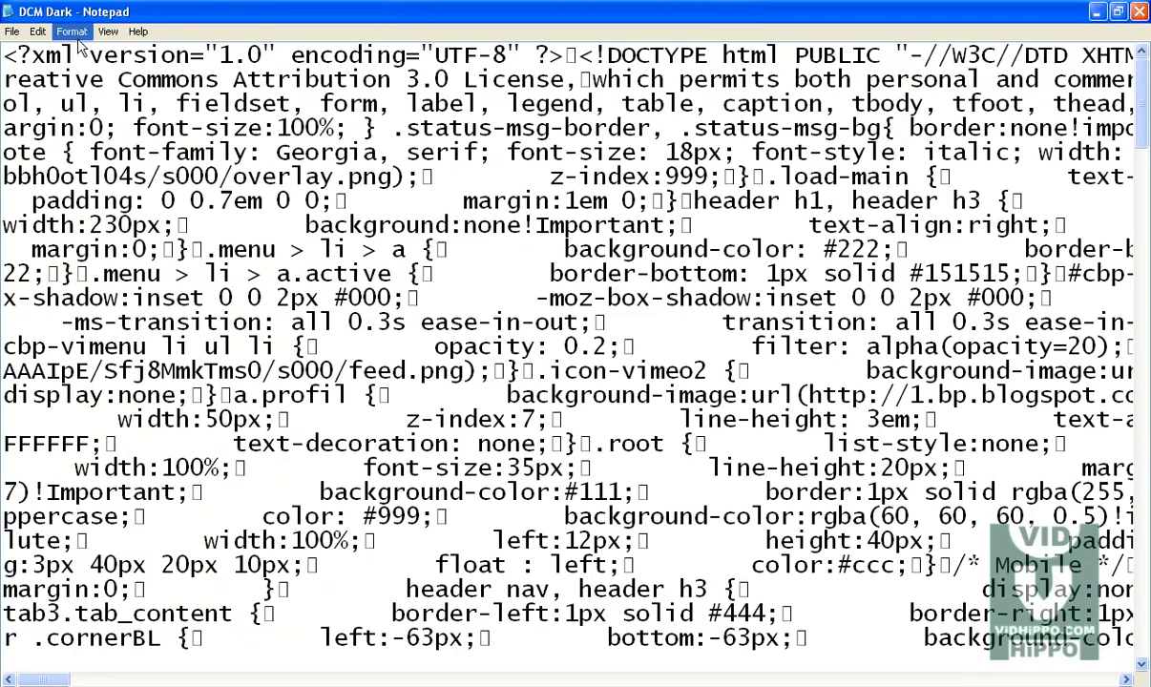
{"action": "left_click", "coordinate": [38, 32]}
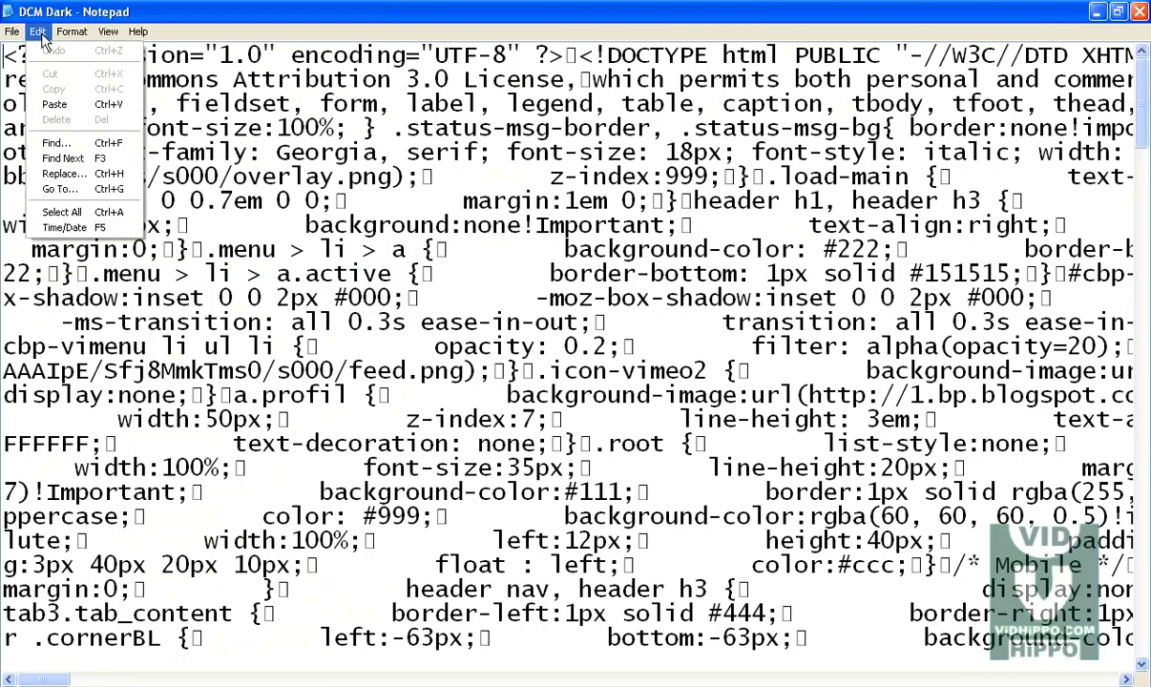
{"action": "left_click", "coordinate": [84, 144]}
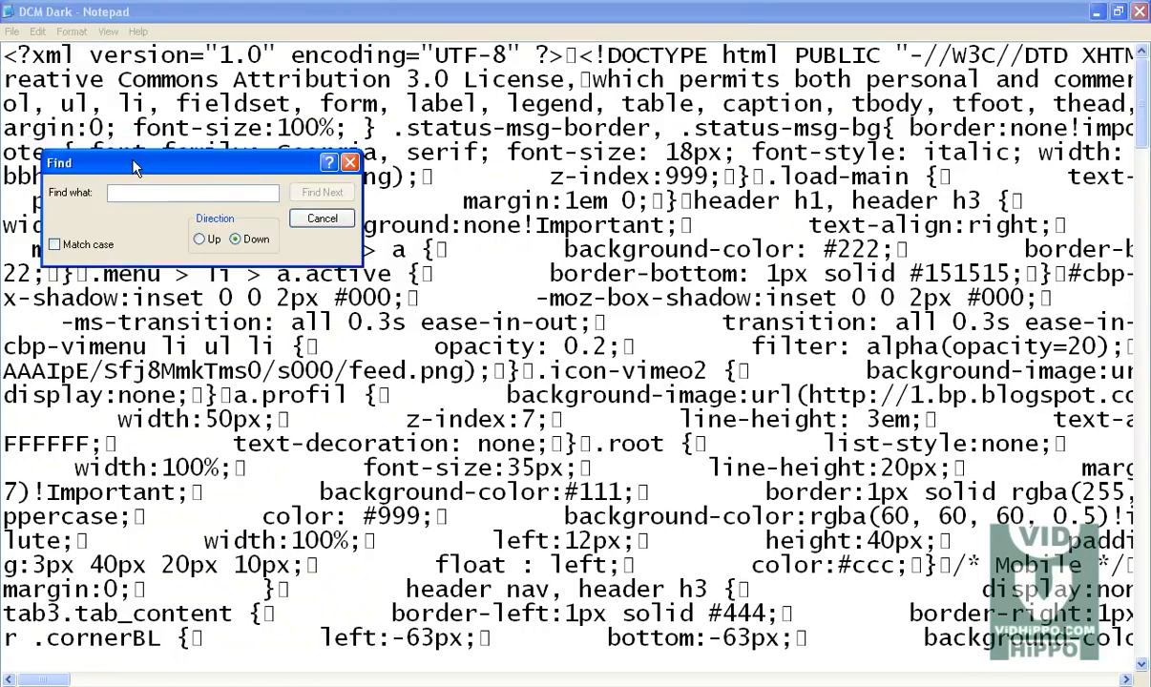
{"action": "left_click_drag", "start_coordinate": [132, 168], "coordinate": [174, 178]}
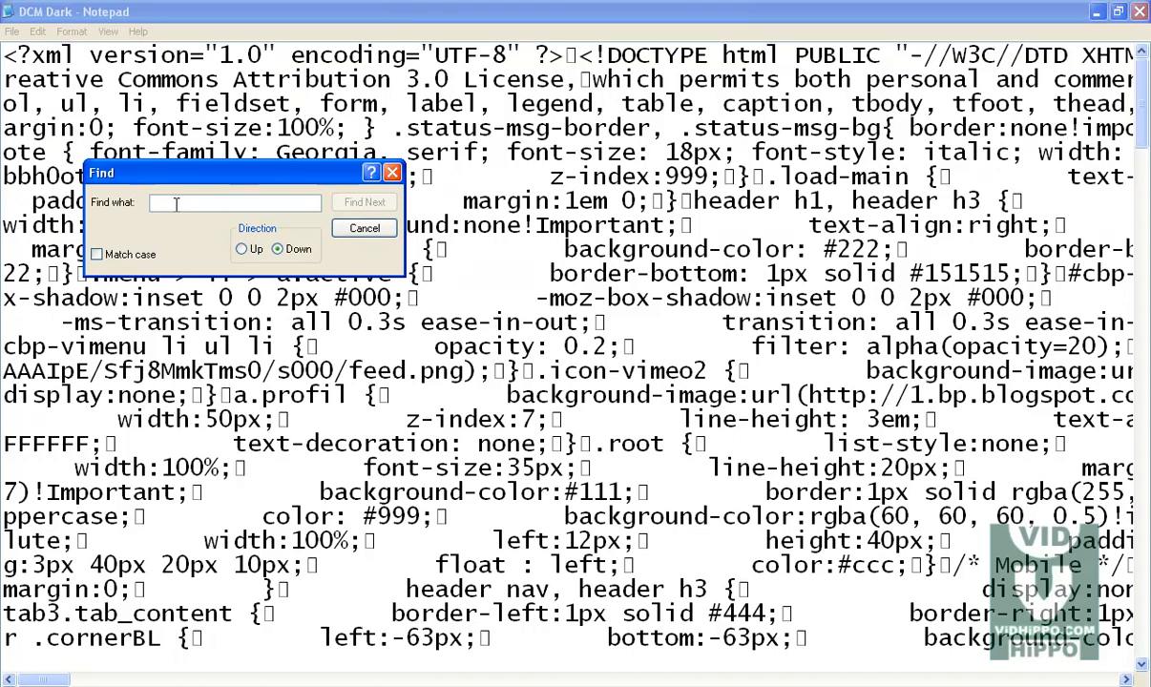
{"action": "left_click", "coordinate": [250, 686]}
{"action": "type", "text": "plus.google.com"}
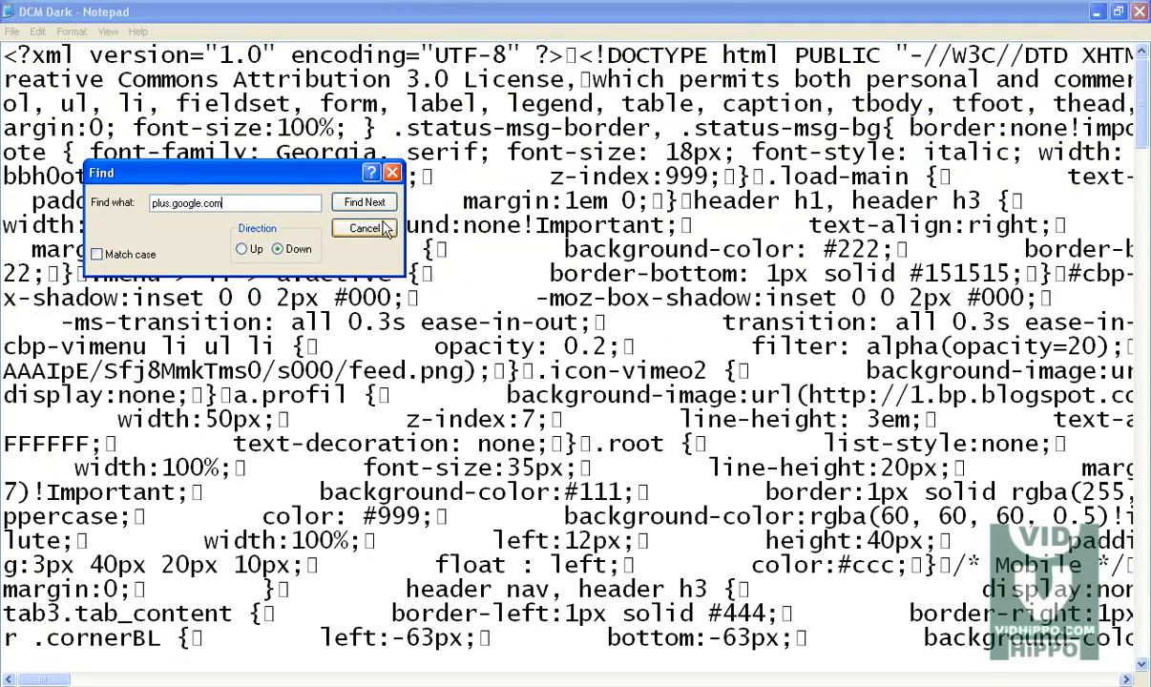
{"action": "left_click", "coordinate": [360, 204]}
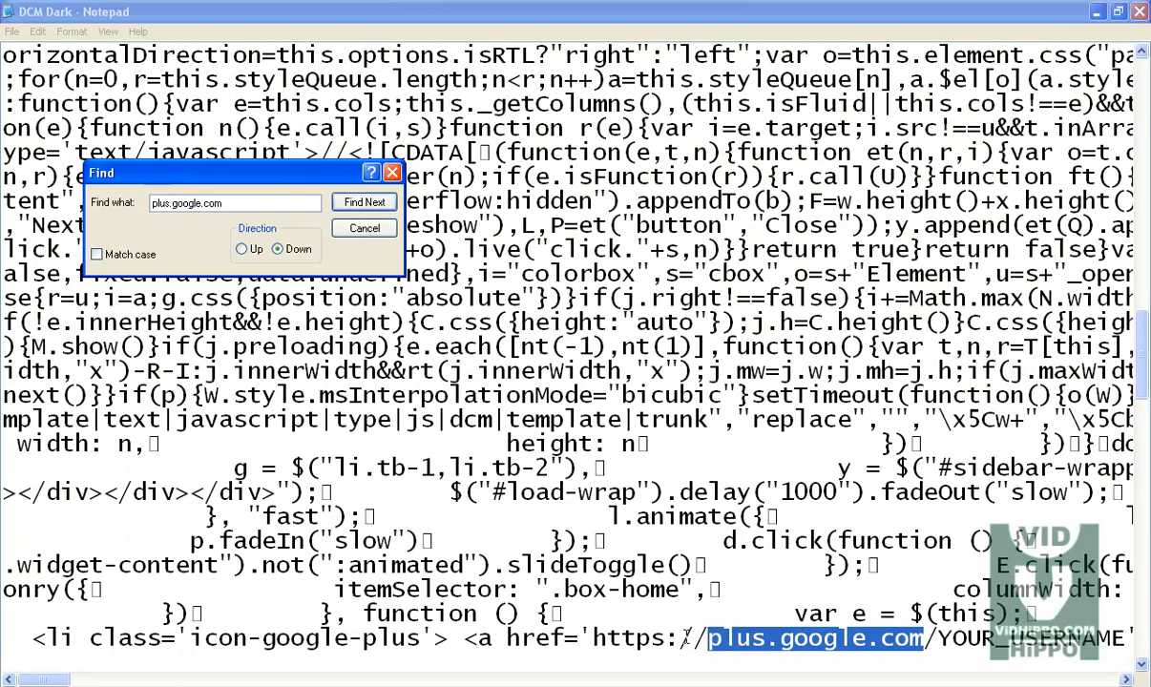
{"action": "left_click", "coordinate": [1127, 679]}
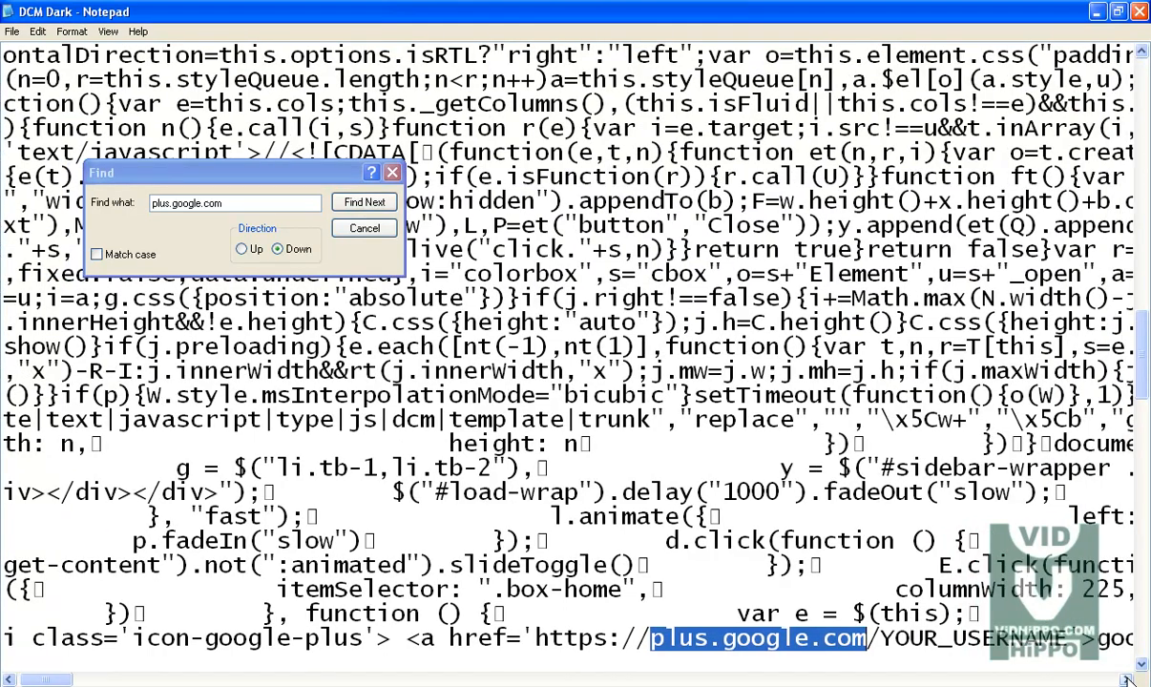
{"action": "left_click", "coordinate": [1127, 679]}
{"action": "left_click_drag", "start_coordinate": [780, 638], "coordinate": [966, 638]}
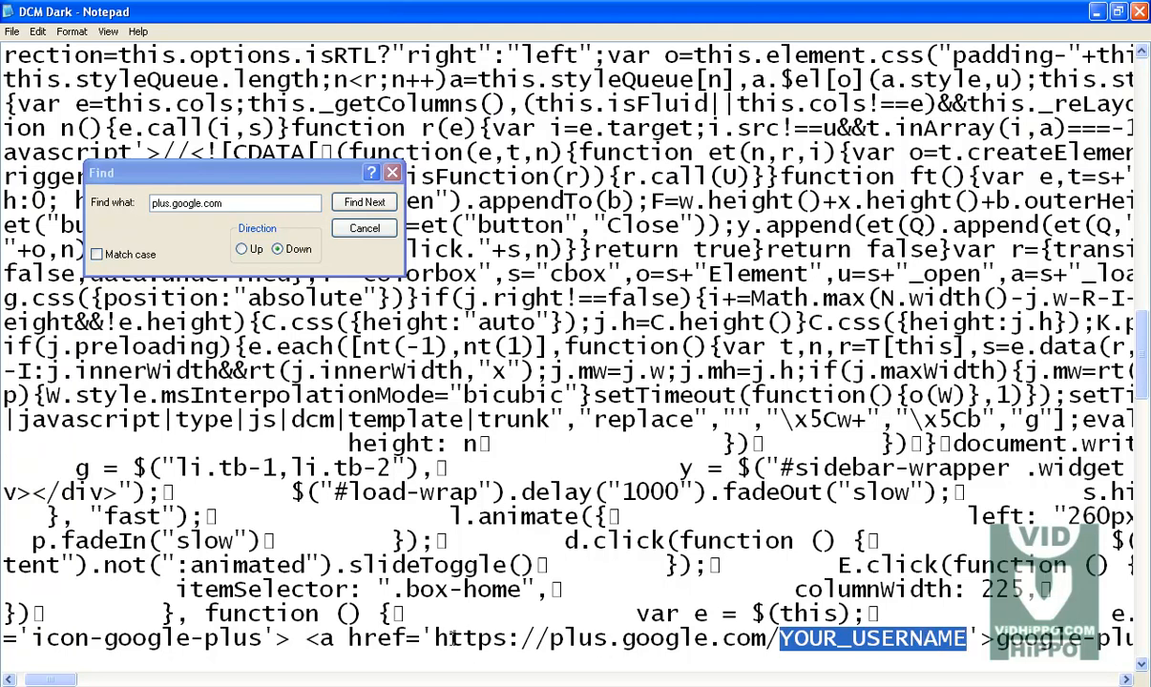
Step: Open the Seo Social Links text file and copy the Google+ Page URL, then close it
{"action": "left_click", "coordinate": [922, 684]}
{"action": "left_click", "coordinate": [369, 685]}
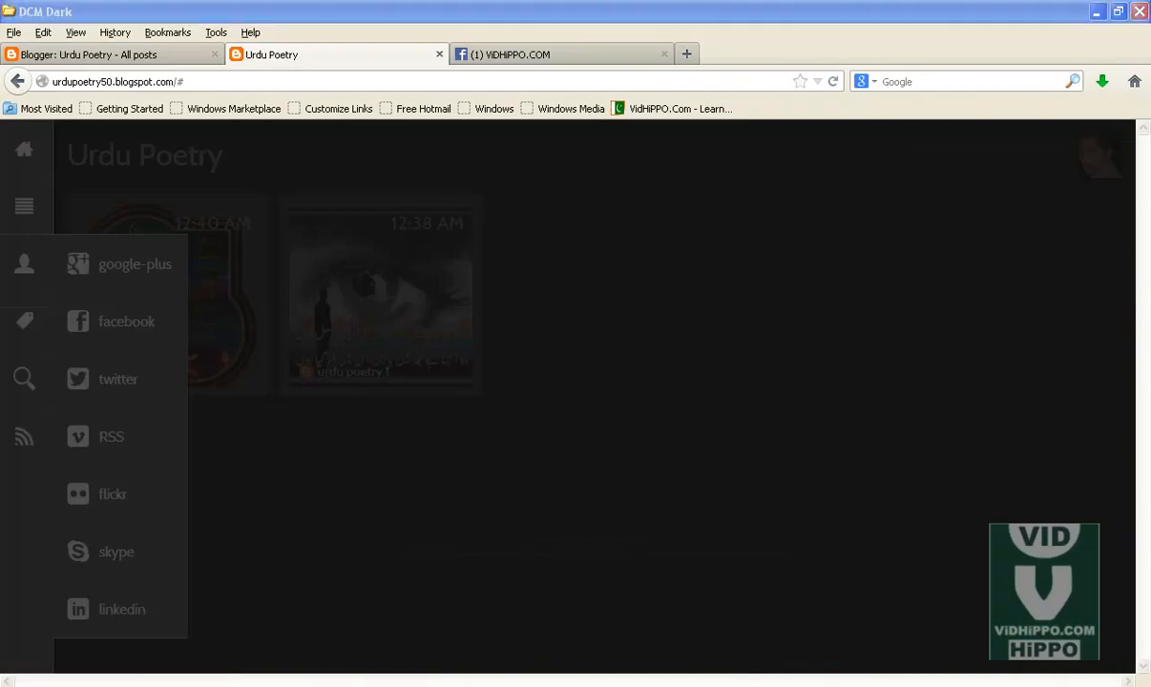
{"action": "left_click", "coordinate": [378, 283]}
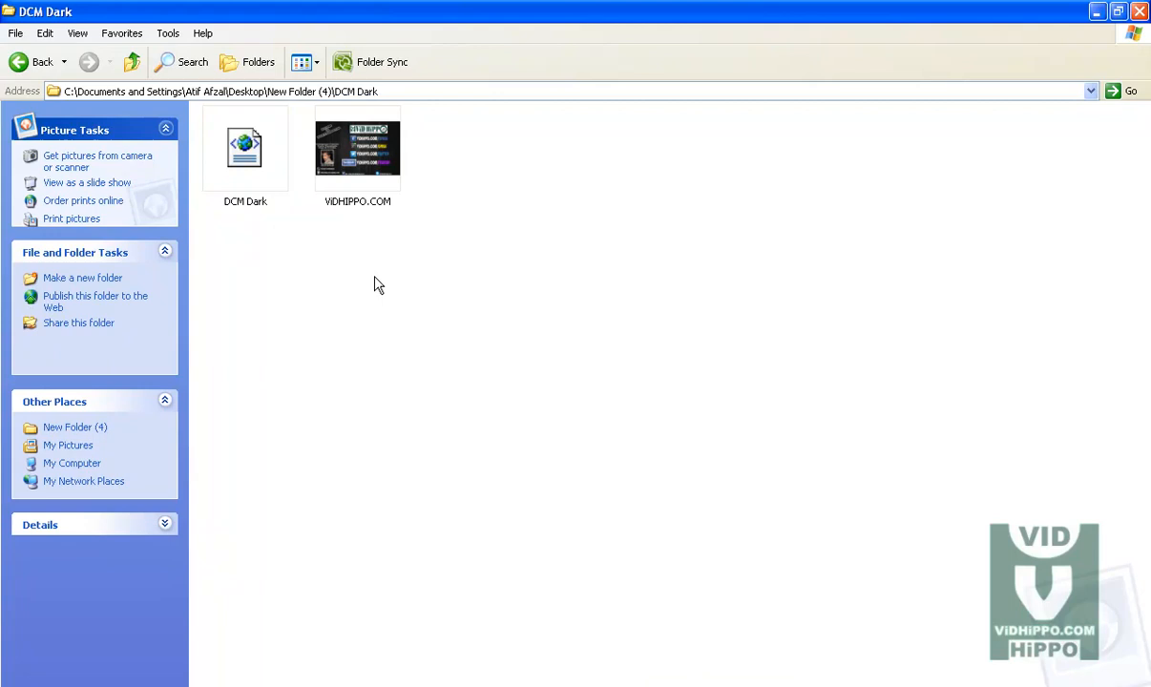
{"action": "left_click", "coordinate": [22, 63]}
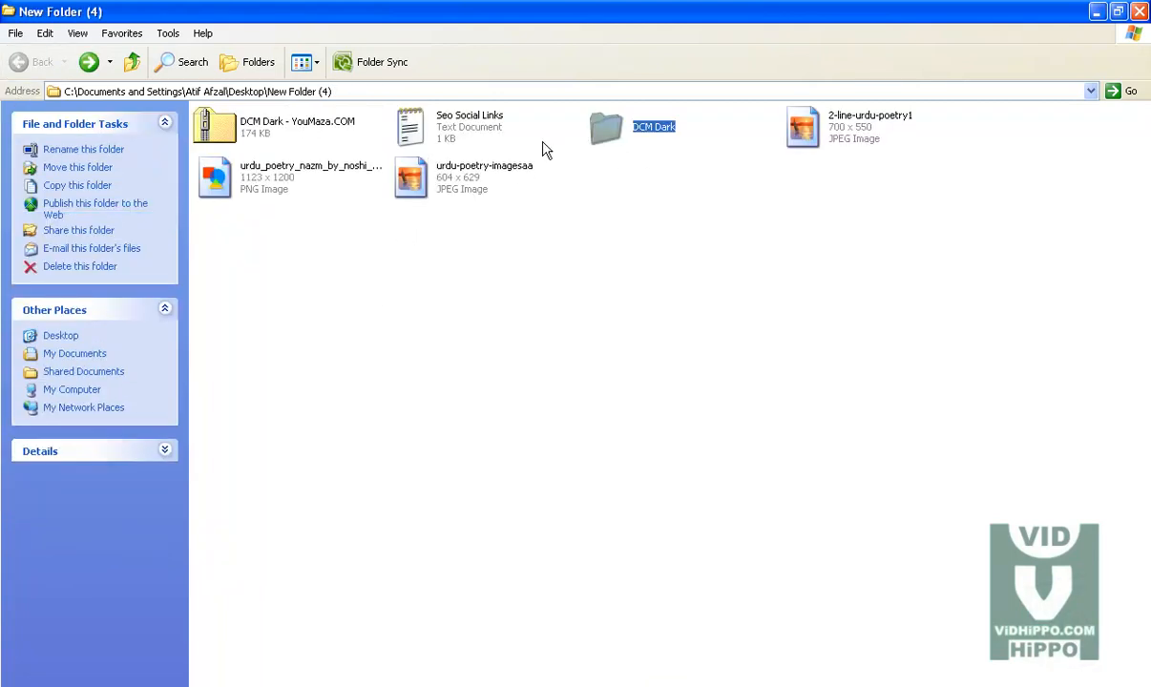
{"action": "double_click", "coordinate": [466, 121]}
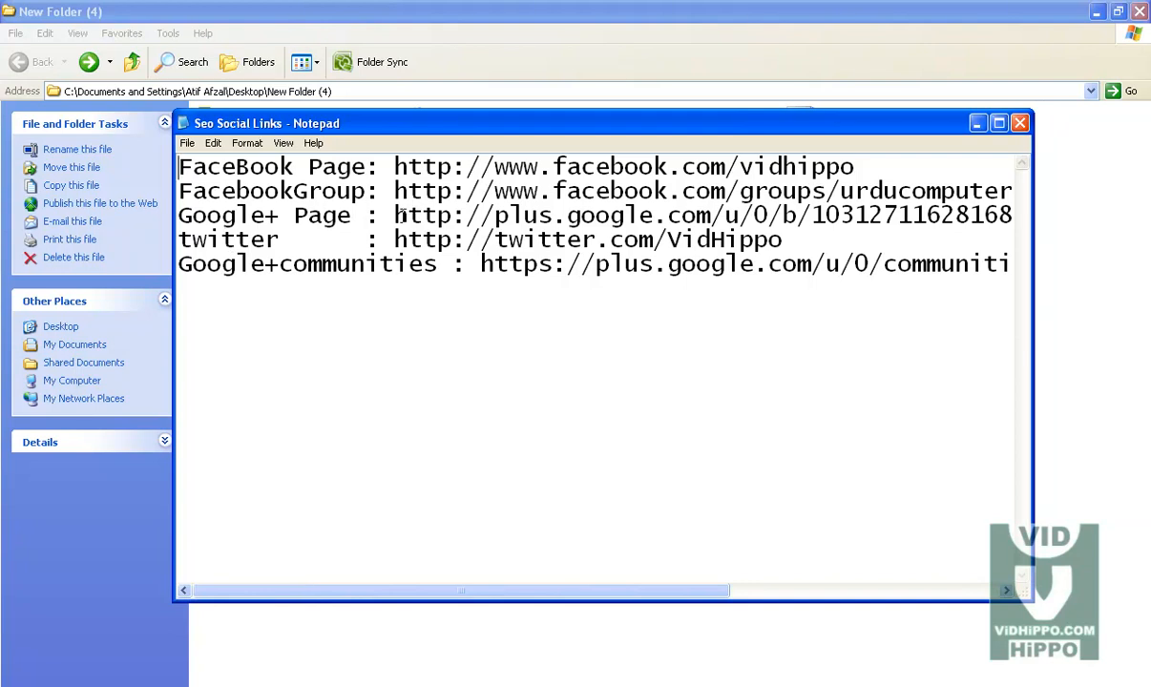
{"action": "left_click_drag", "start_coordinate": [394, 216], "coordinate": [1005, 222]}
{"action": "right_click", "coordinate": [982, 215]}
{"action": "left_click", "coordinate": [1012, 263]}
{"action": "left_click", "coordinate": [979, 125]}
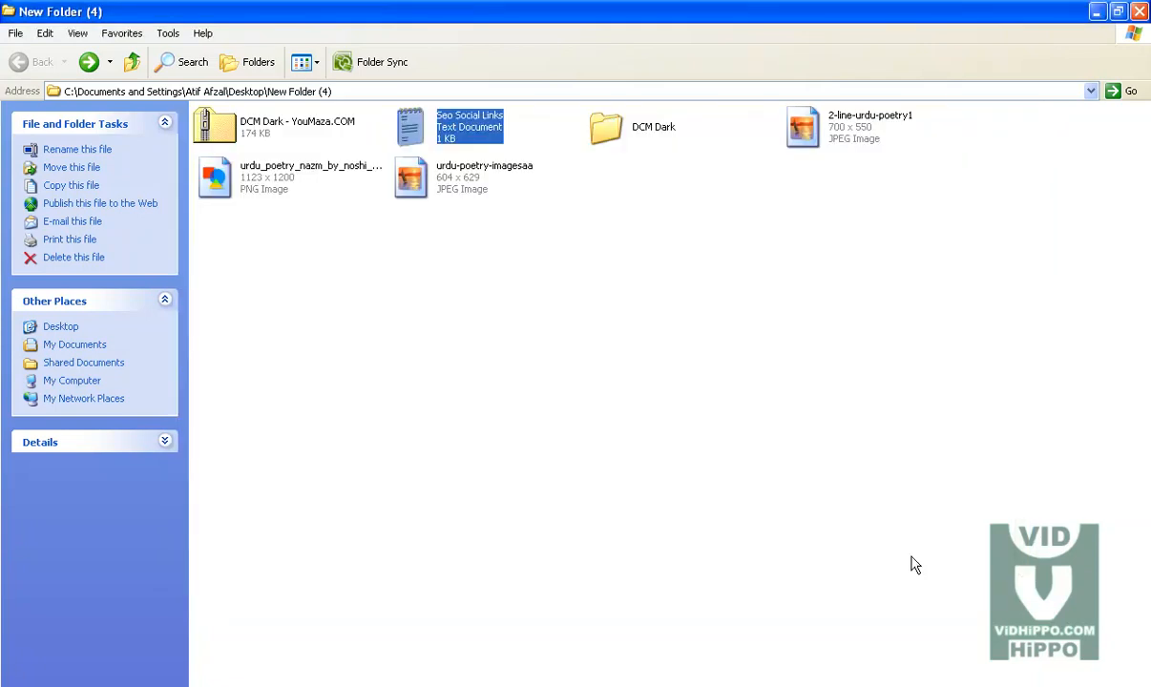
Step: Replace the whole Google+ link address in the template with the copied Google+ Page URL and save the file
{"action": "left_click", "coordinate": [861, 686]}
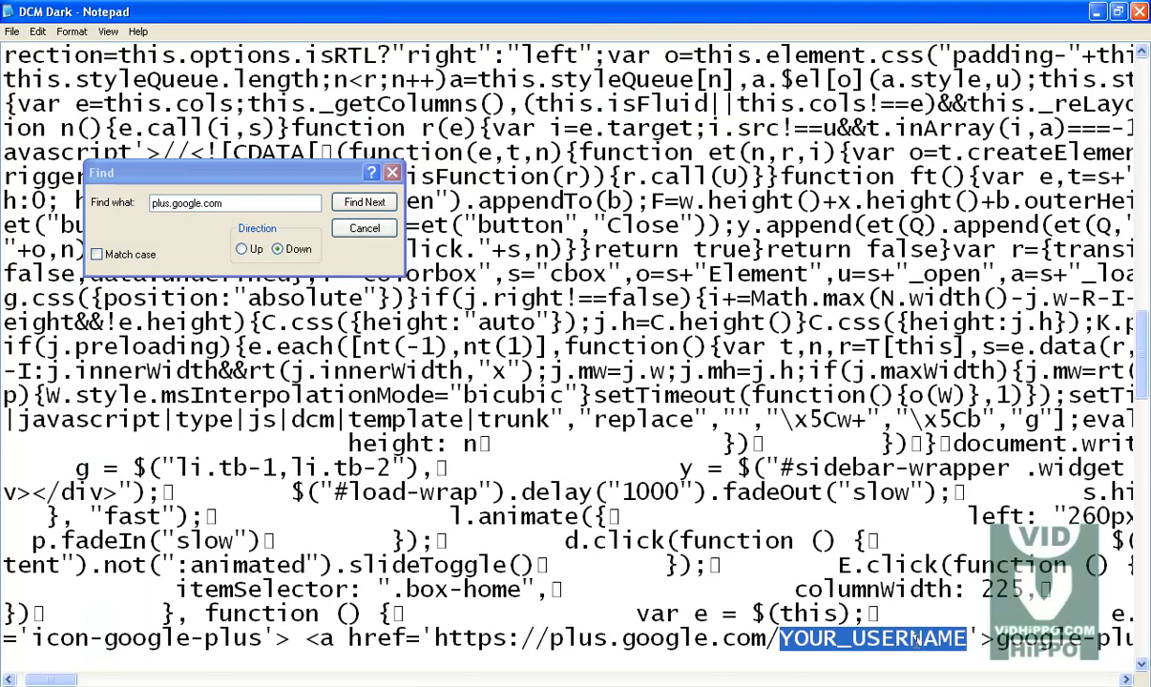
{"action": "left_click", "coordinate": [923, 640]}
{"action": "left_click_drag", "start_coordinate": [970, 636], "coordinate": [434, 637]}
{"action": "right_click", "coordinate": [440, 641]}
{"action": "left_click", "coordinate": [448, 558]}
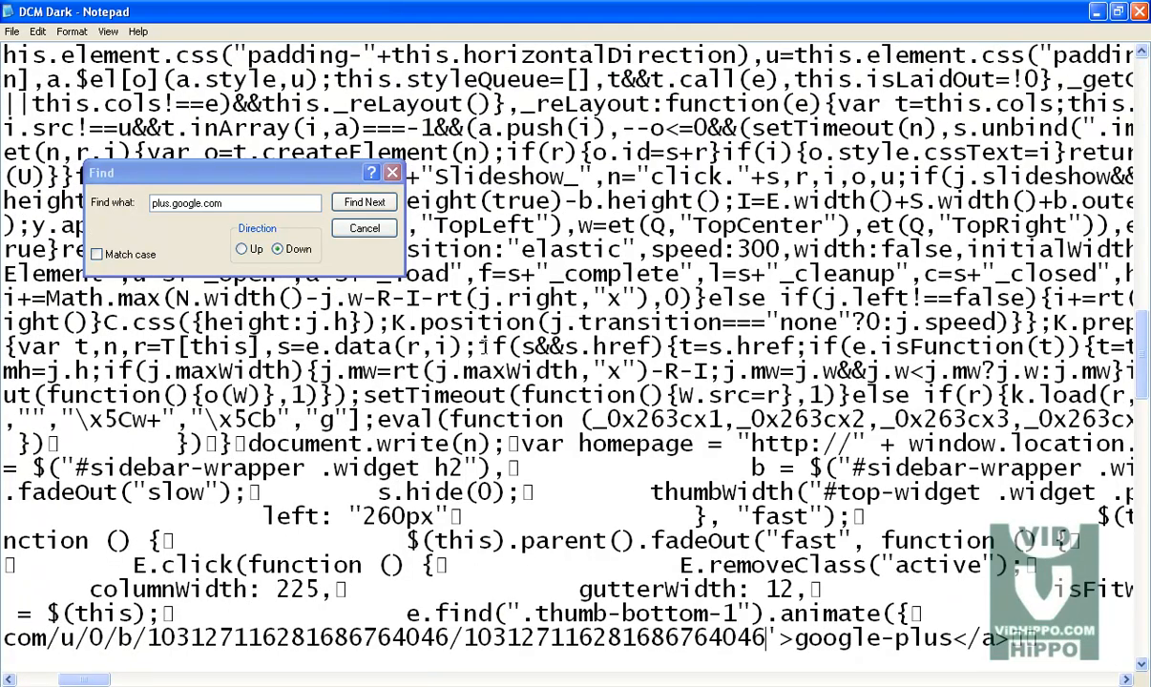
{"action": "left_click", "coordinate": [12, 31]}
{"action": "left_click", "coordinate": [30, 83]}
Step: Search the template code for facebook.com
{"action": "left_click", "coordinate": [242, 686]}
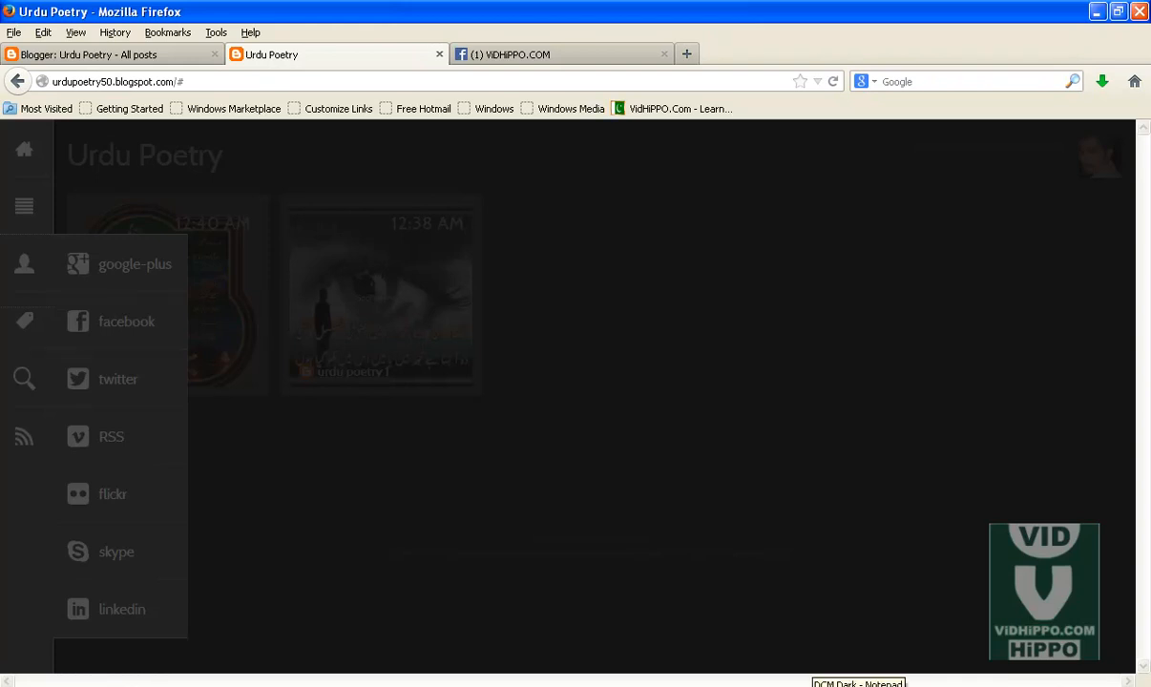
{"action": "left_click", "coordinate": [830, 686]}
{"action": "left_click", "coordinate": [228, 203]}
{"action": "left_click_drag", "start_coordinate": [228, 203], "coordinate": [40, 200]}
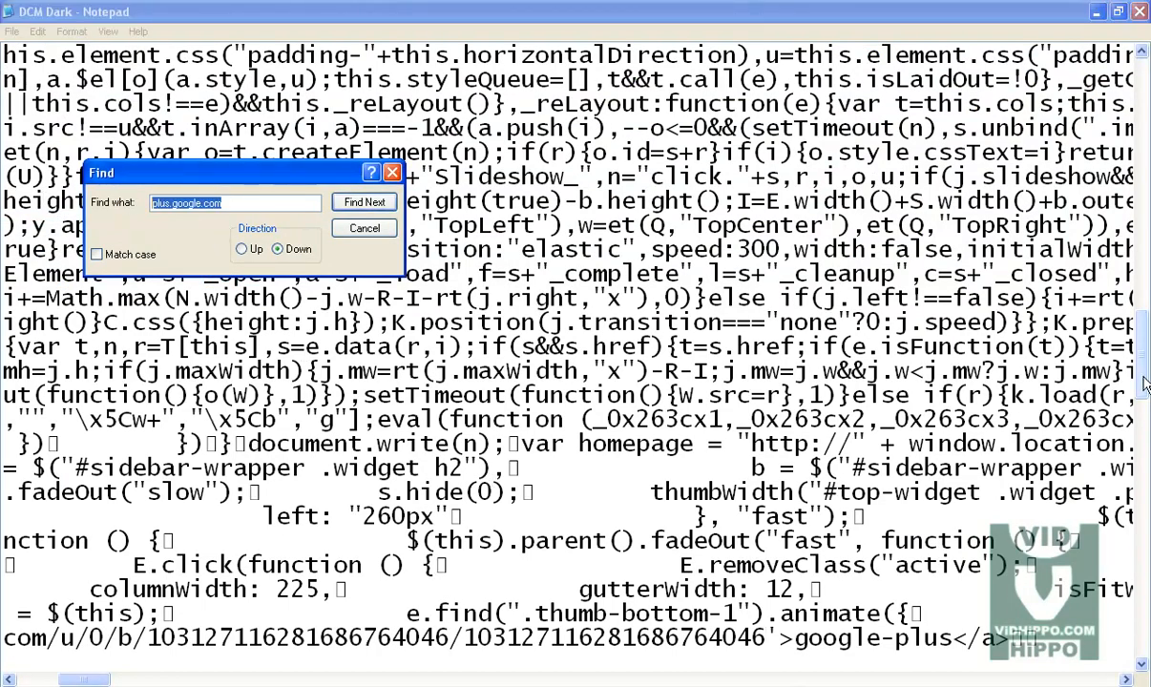
{"action": "left_click_drag", "start_coordinate": [1142, 348], "coordinate": [1141, 72]}
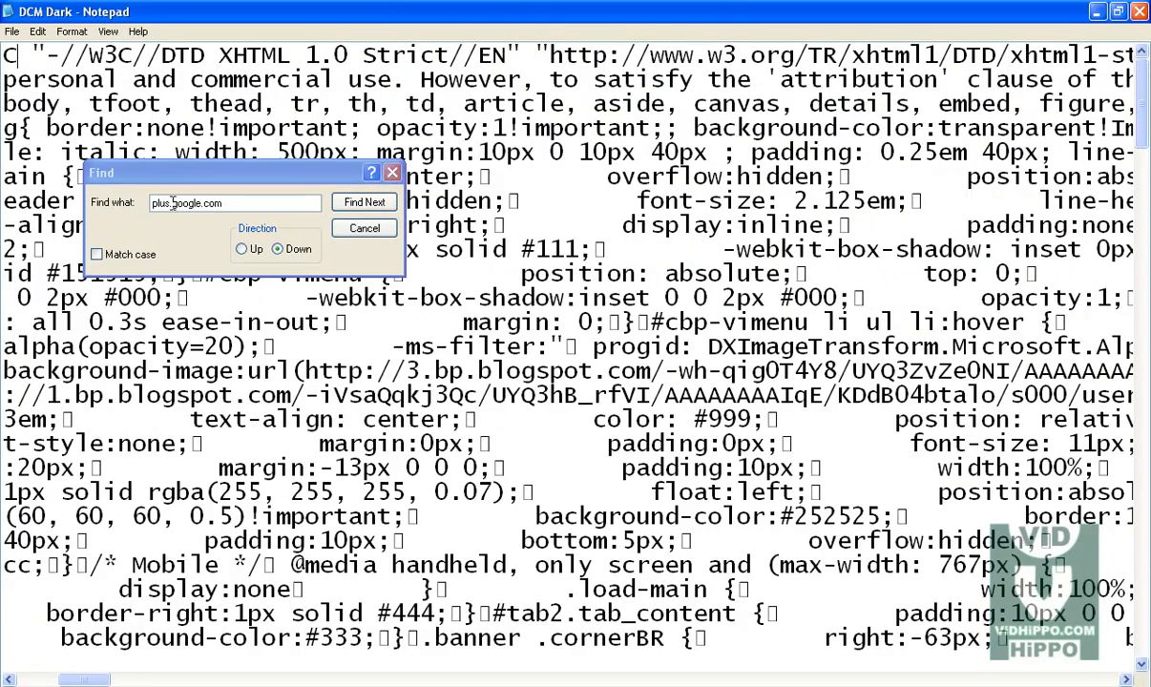
{"action": "left_click_drag", "start_coordinate": [232, 204], "coordinate": [64, 195]}
{"action": "type", "text": "facebook"}
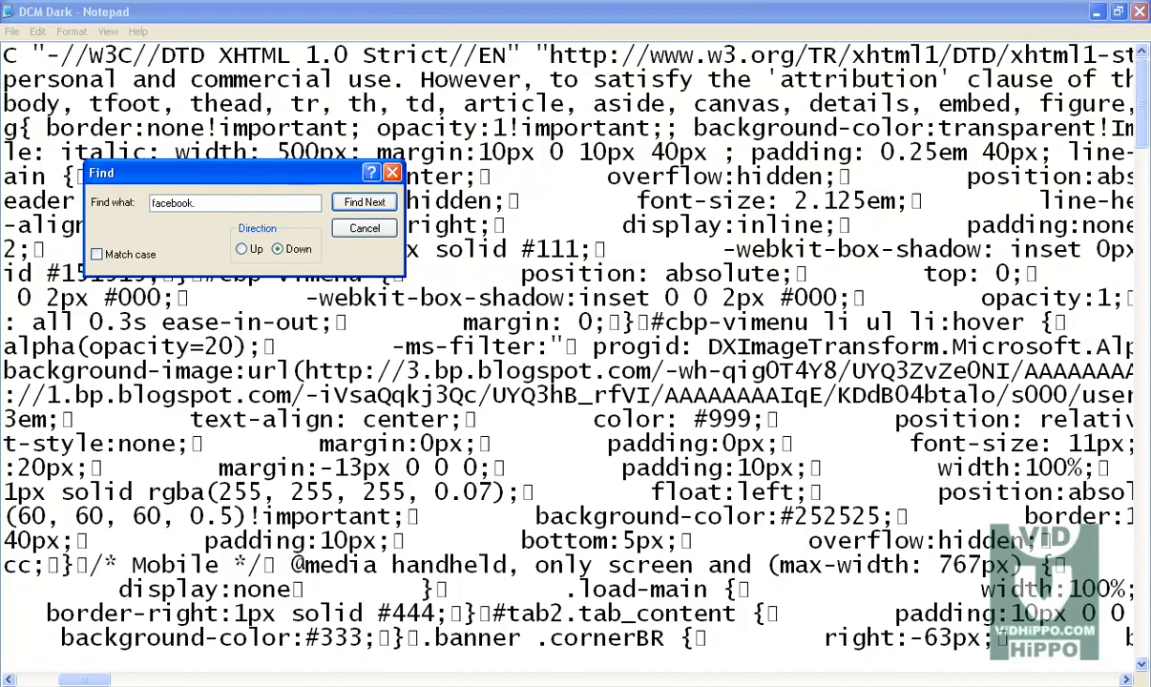
{"action": "left_click", "coordinate": [377, 204]}
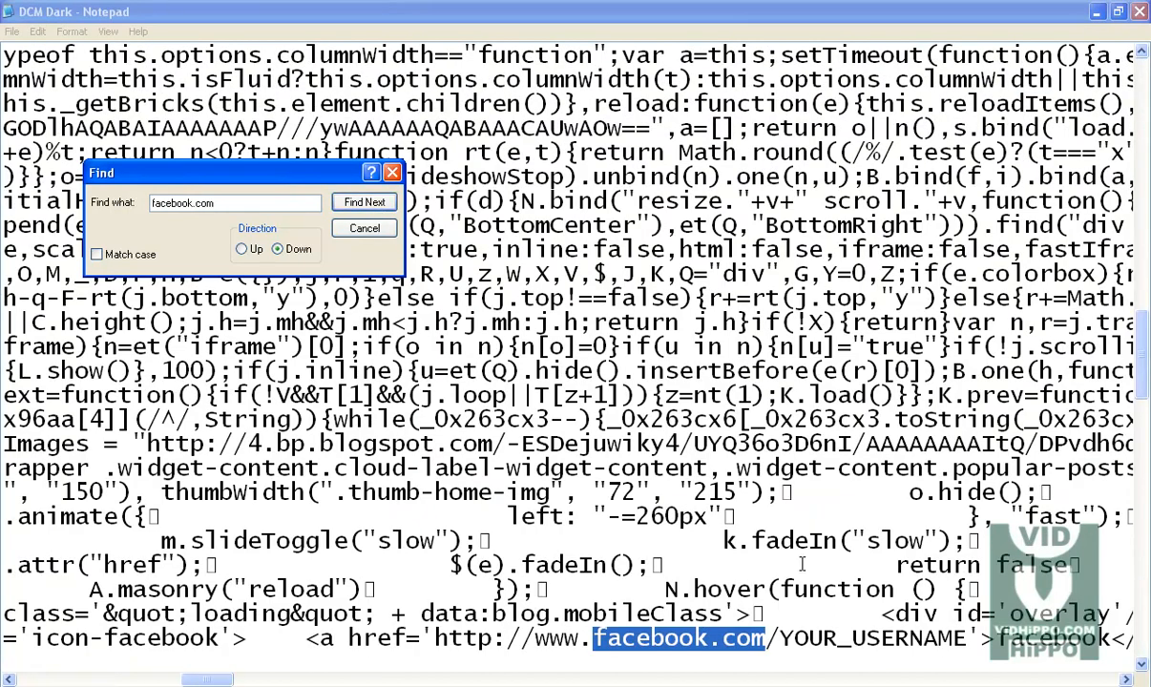
Step: Replace the YOUR_USERNAME placeholder in the template's Facebook link with vidhippo and save the file
{"action": "left_click", "coordinate": [784, 642]}
{"action": "left_click_drag", "start_coordinate": [782, 640], "coordinate": [962, 638]}
{"action": "left_click_drag", "start_coordinate": [436, 641], "coordinate": [868, 647]}
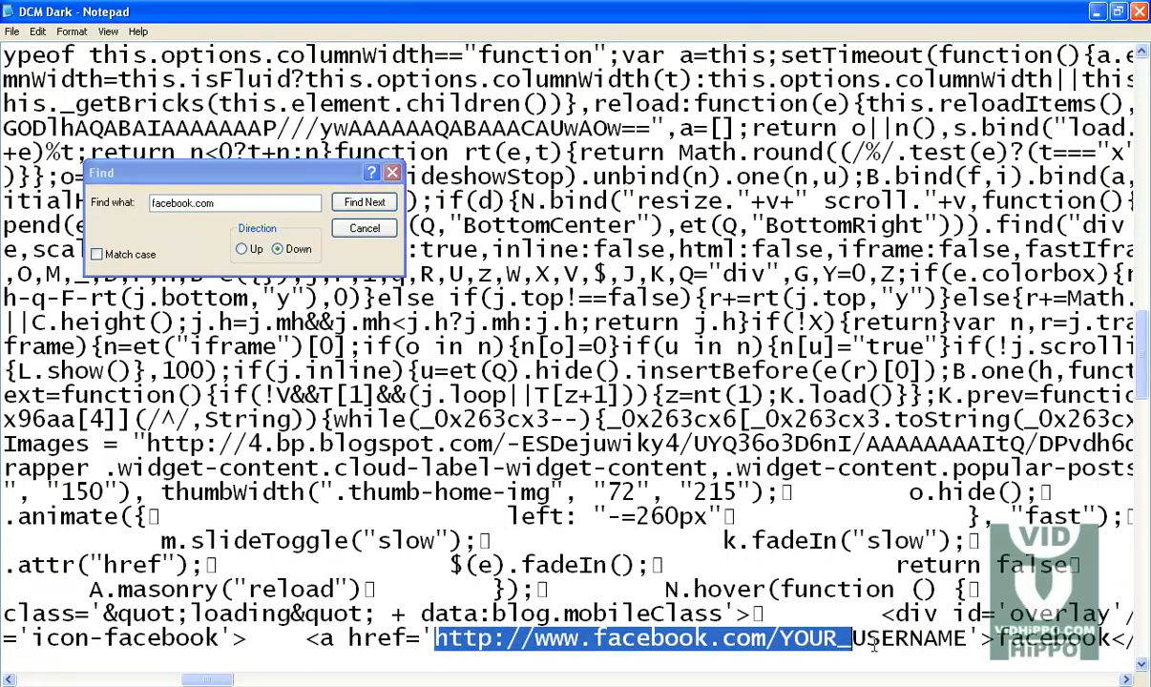
{"action": "left_click", "coordinate": [879, 641]}
{"action": "left_click_drag", "start_coordinate": [969, 637], "coordinate": [779, 591]}
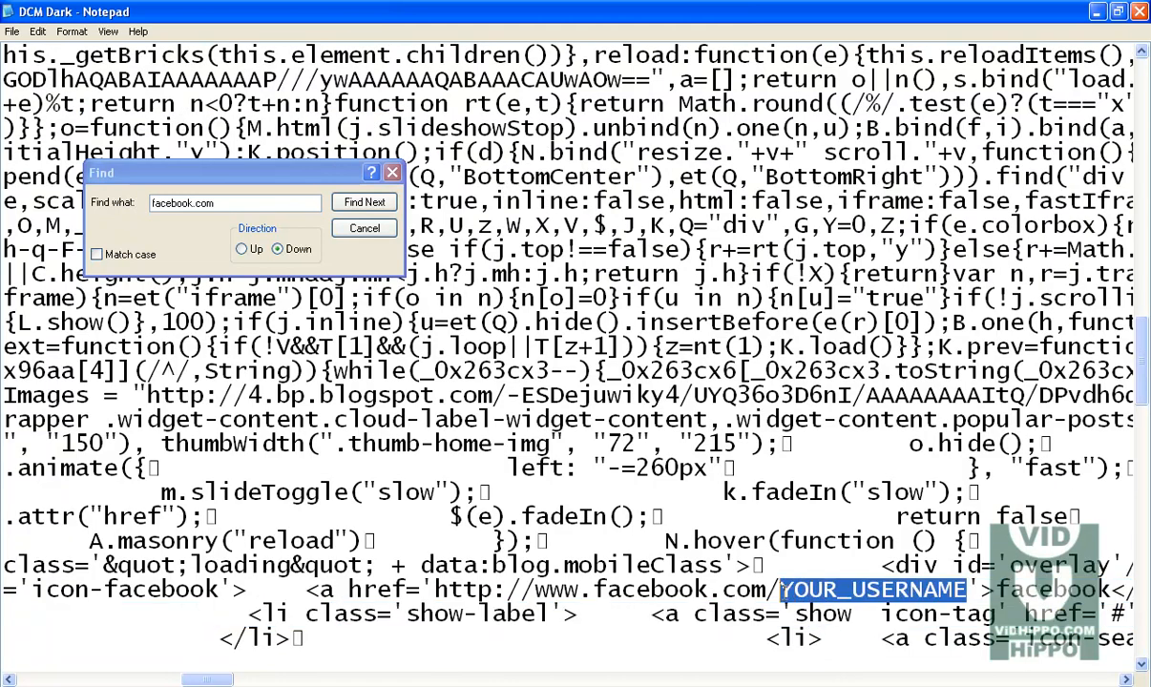
{"action": "type", "text": "ViD"}
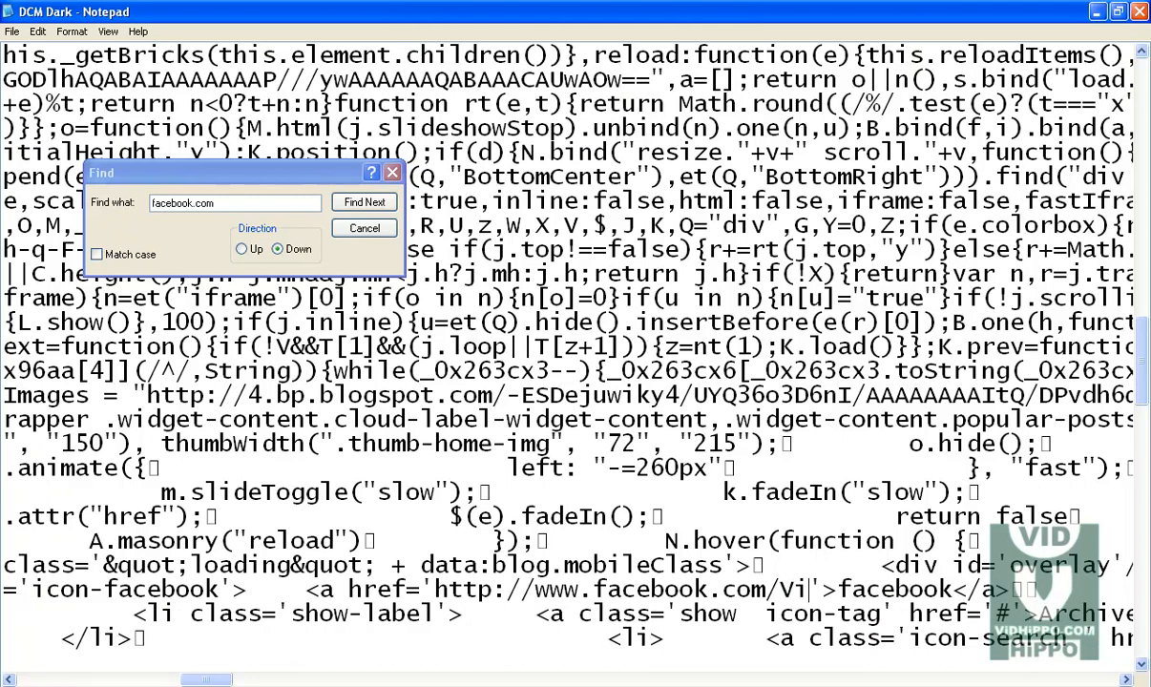
{"action": "key", "text": "BackSpace"}
{"action": "key", "text": "BackSpace"}
{"action": "key", "text": "BackSpace"}
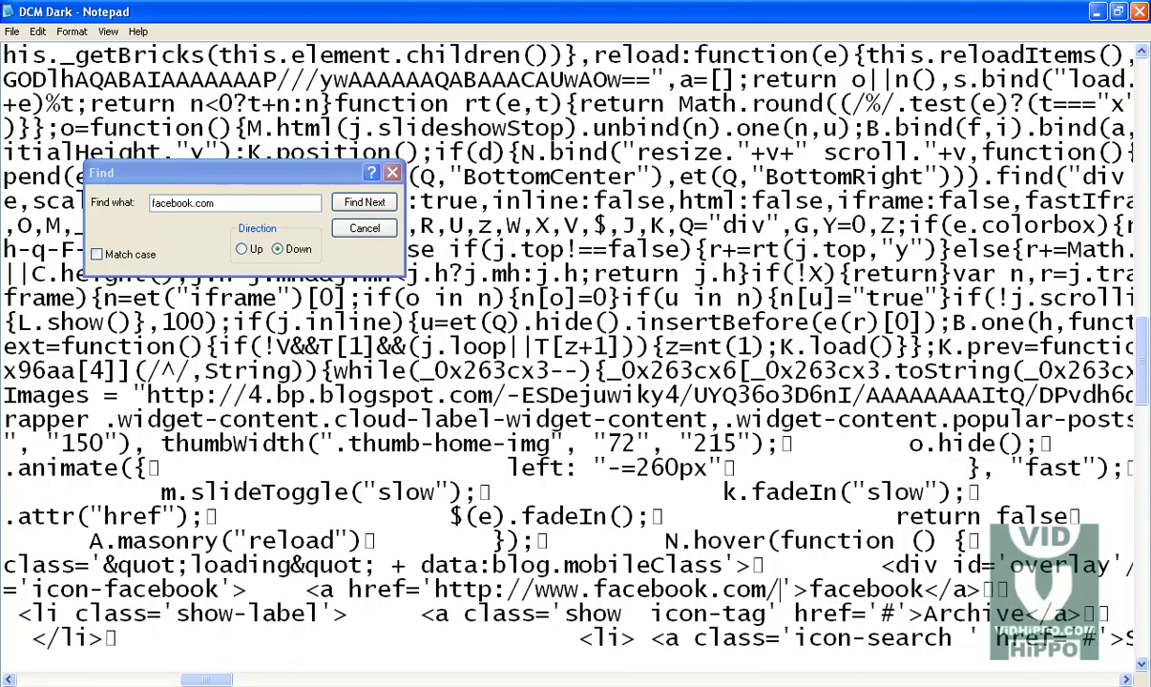
{"action": "type", "text": "vid"}
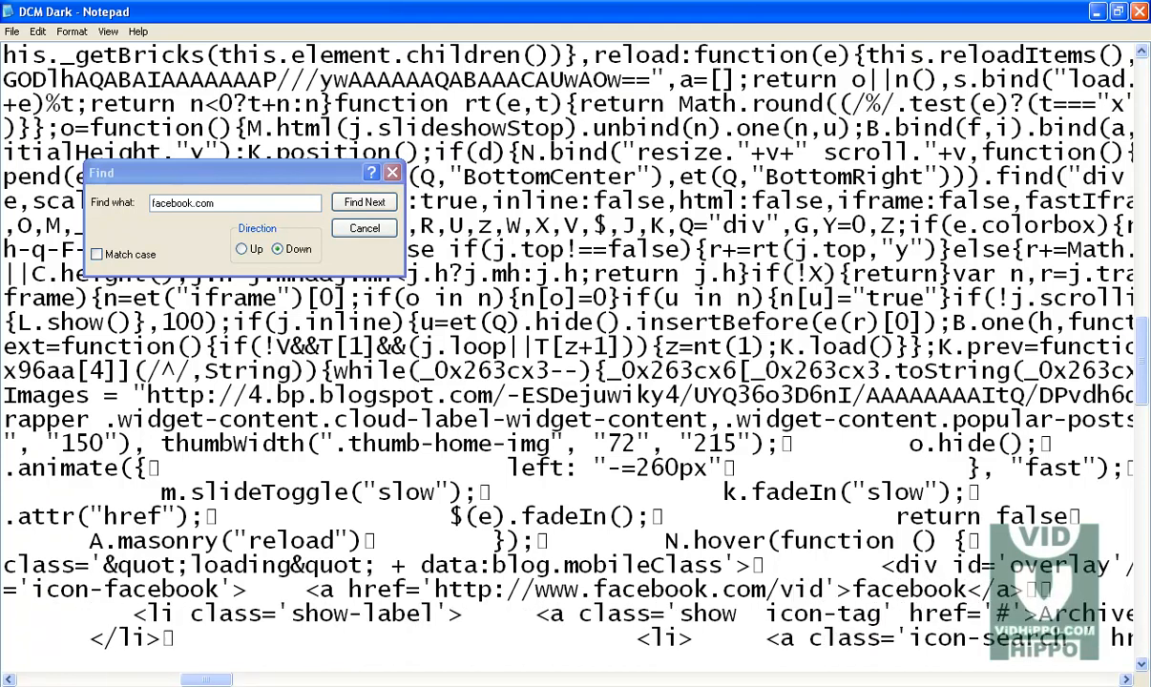
{"action": "type", "text": "vippo"}
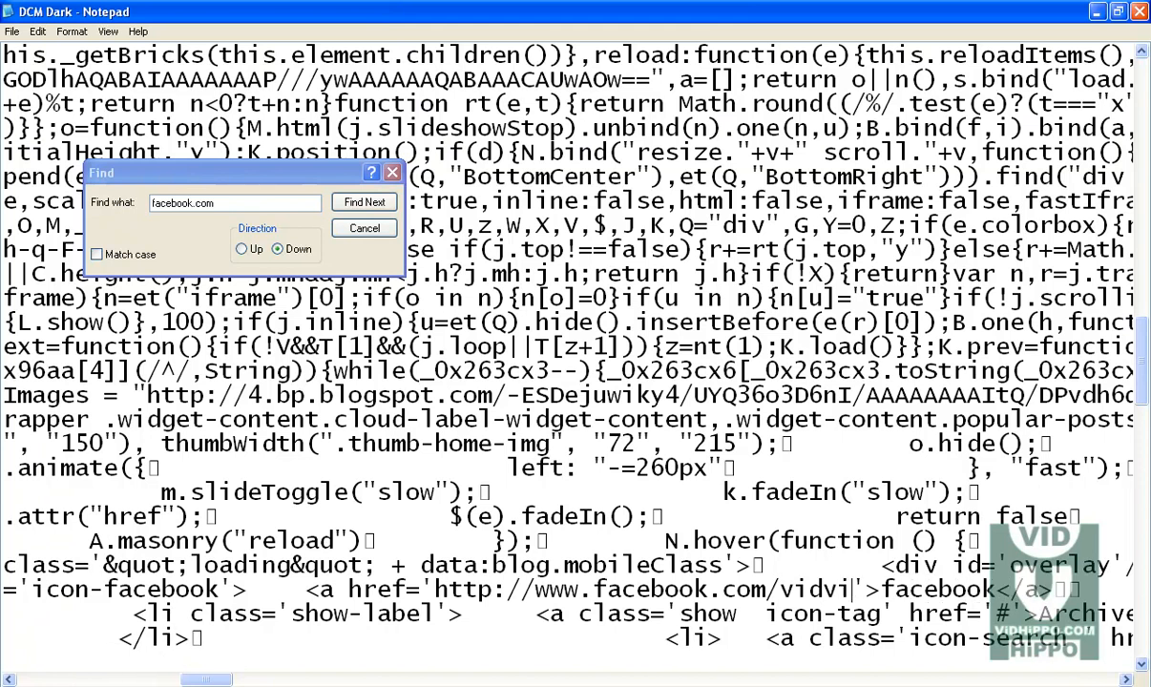
{"action": "key", "text": "Left"}
{"action": "key", "text": "Left"}
{"action": "key", "text": "Left"}
{"action": "key", "text": "Left"}
{"action": "key", "text": "Left"}
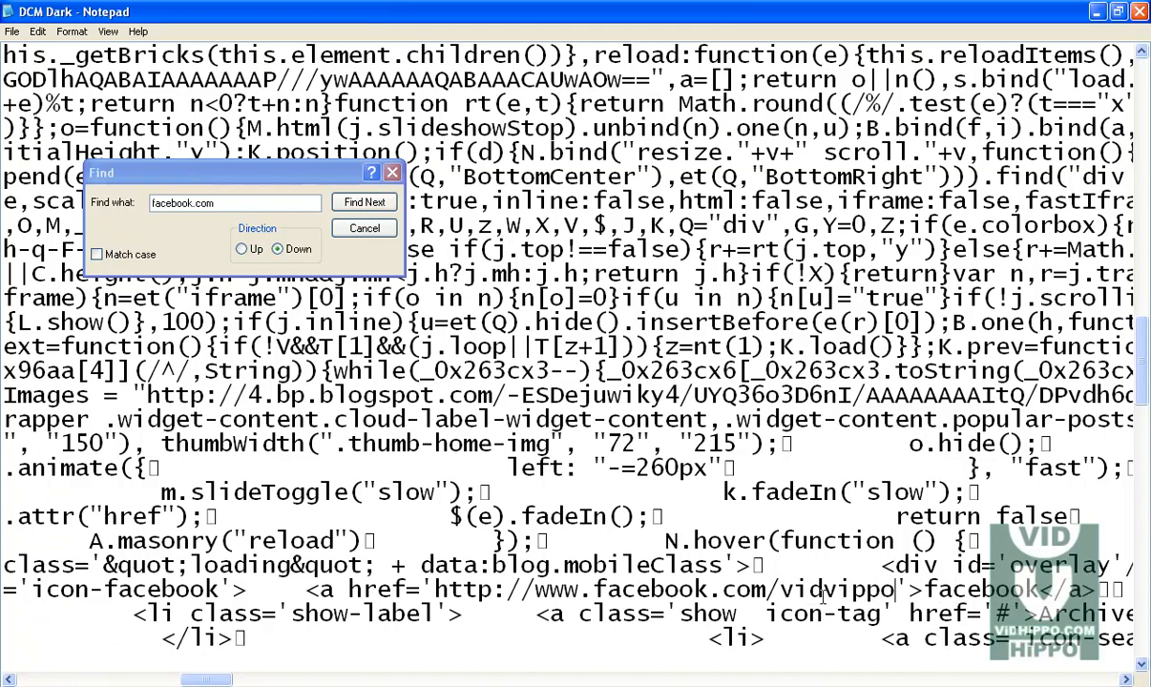
{"action": "key", "text": "Delete"}
{"action": "type", "text": "h"}
{"action": "left_click_drag", "start_coordinate": [892, 589], "coordinate": [435, 592]}
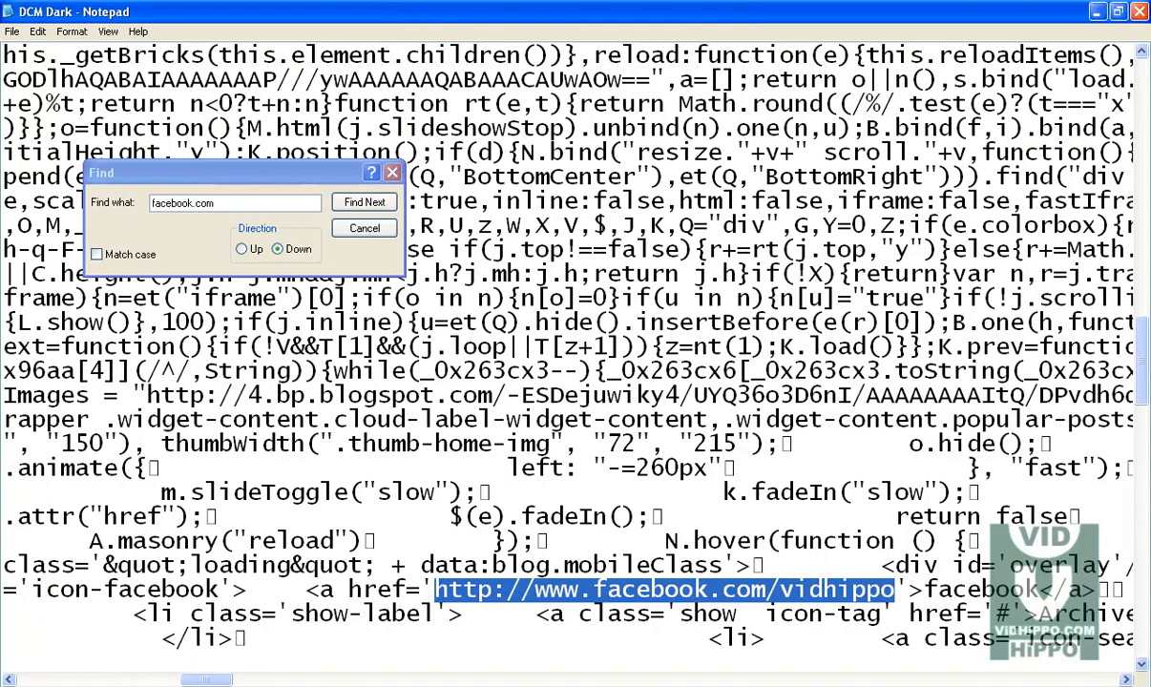
{"action": "left_click", "coordinate": [277, 685]}
{"action": "left_click", "coordinate": [265, 685]}
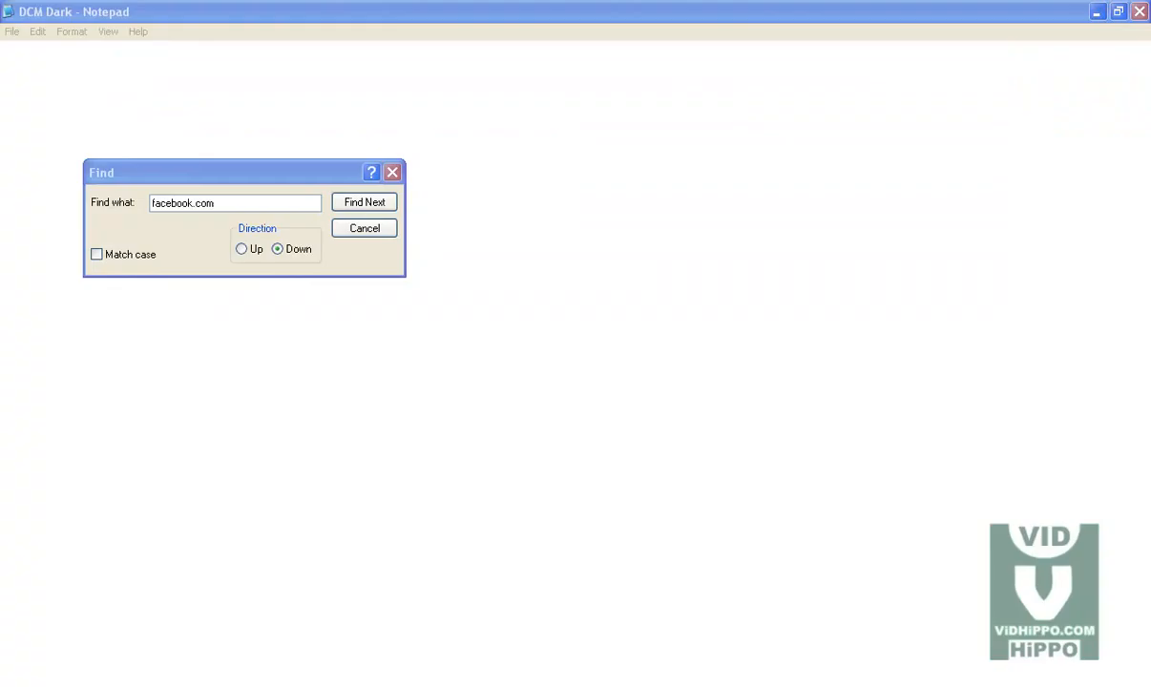
{"action": "left_click", "coordinate": [13, 32]}
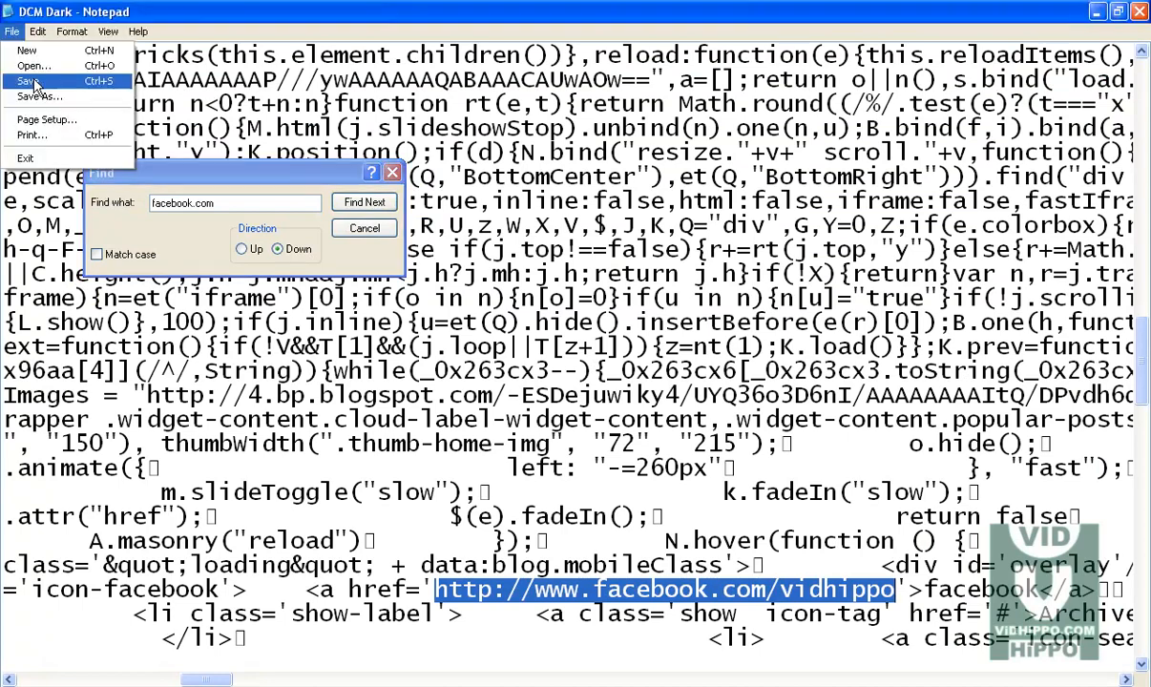
{"action": "left_click", "coordinate": [35, 84]}
Step: Copy the word twitter from the Seo Social Links file and search the template code for twitter.com
{"action": "left_click", "coordinate": [265, 685]}
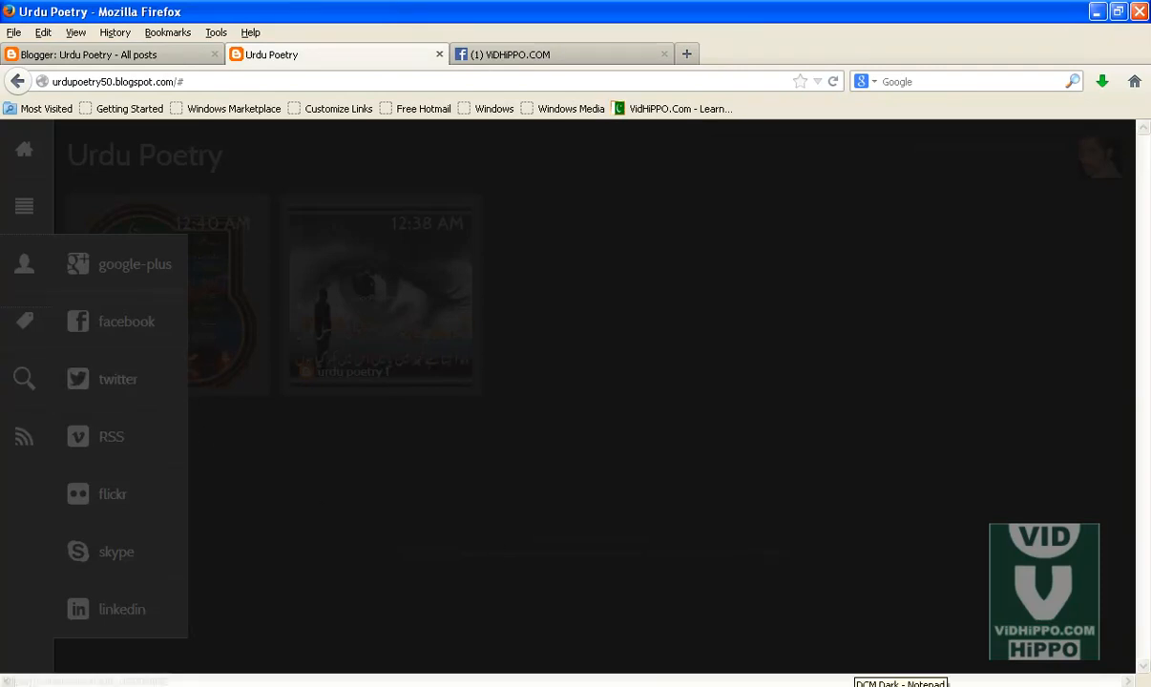
{"action": "left_click", "coordinate": [913, 685]}
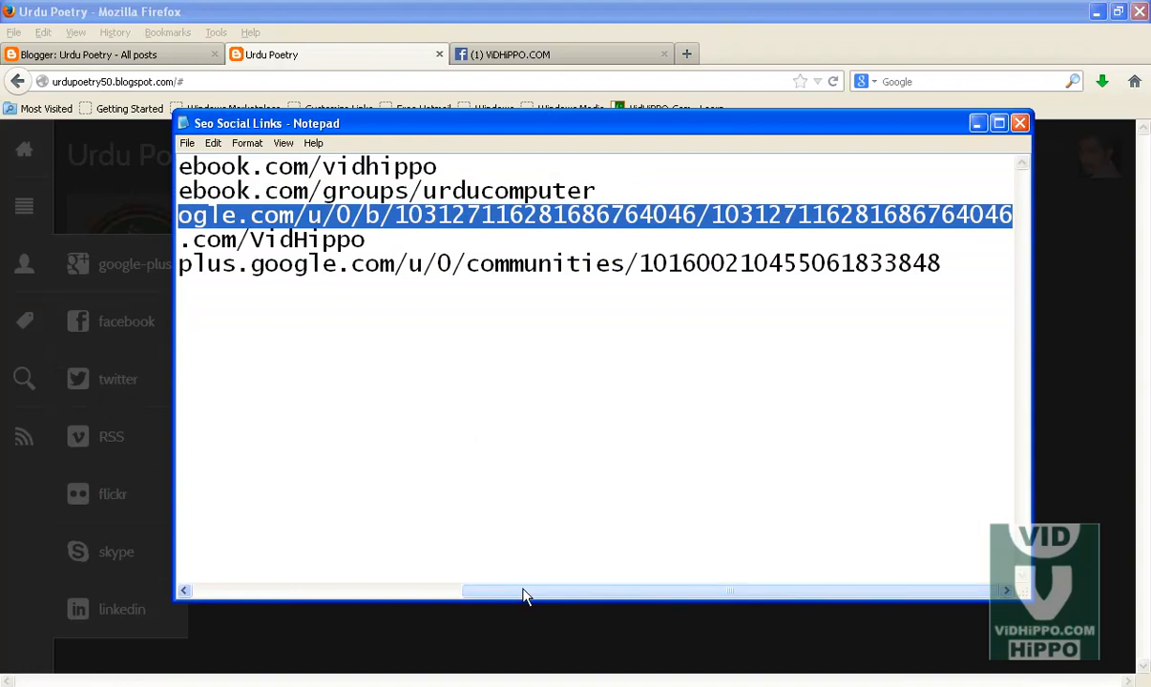
{"action": "left_click_drag", "start_coordinate": [448, 593], "coordinate": [187, 592]}
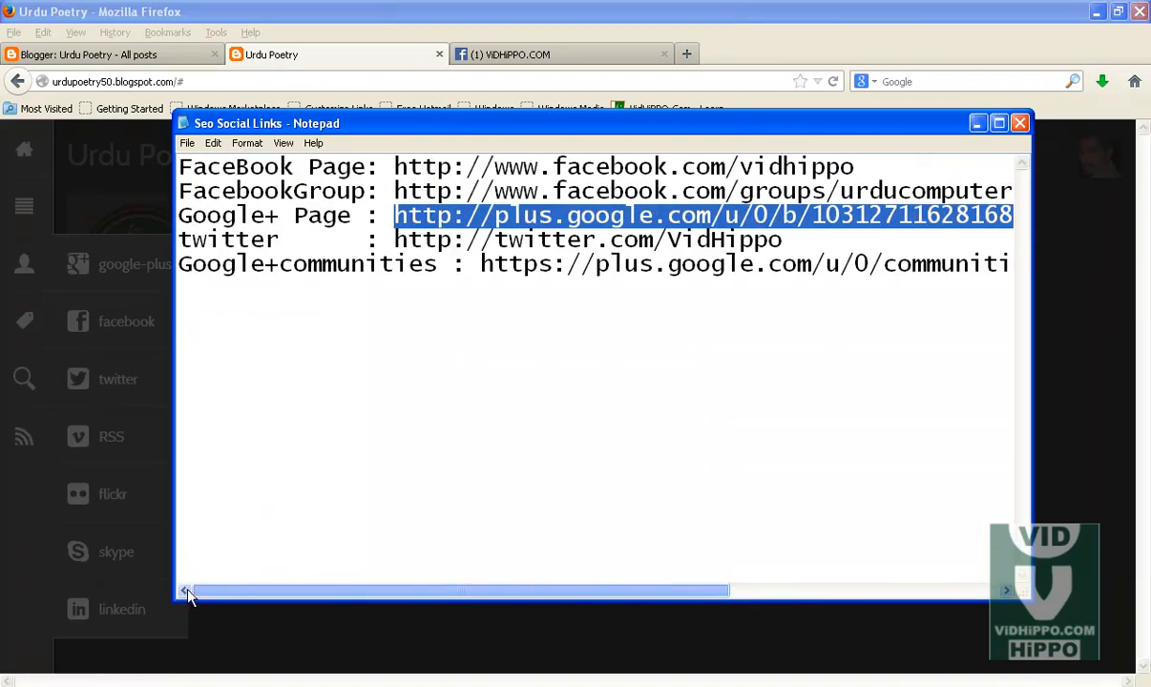
{"action": "left_click_drag", "start_coordinate": [278, 240], "coordinate": [146, 237]}
{"action": "key", "text": "ctrl+c"}
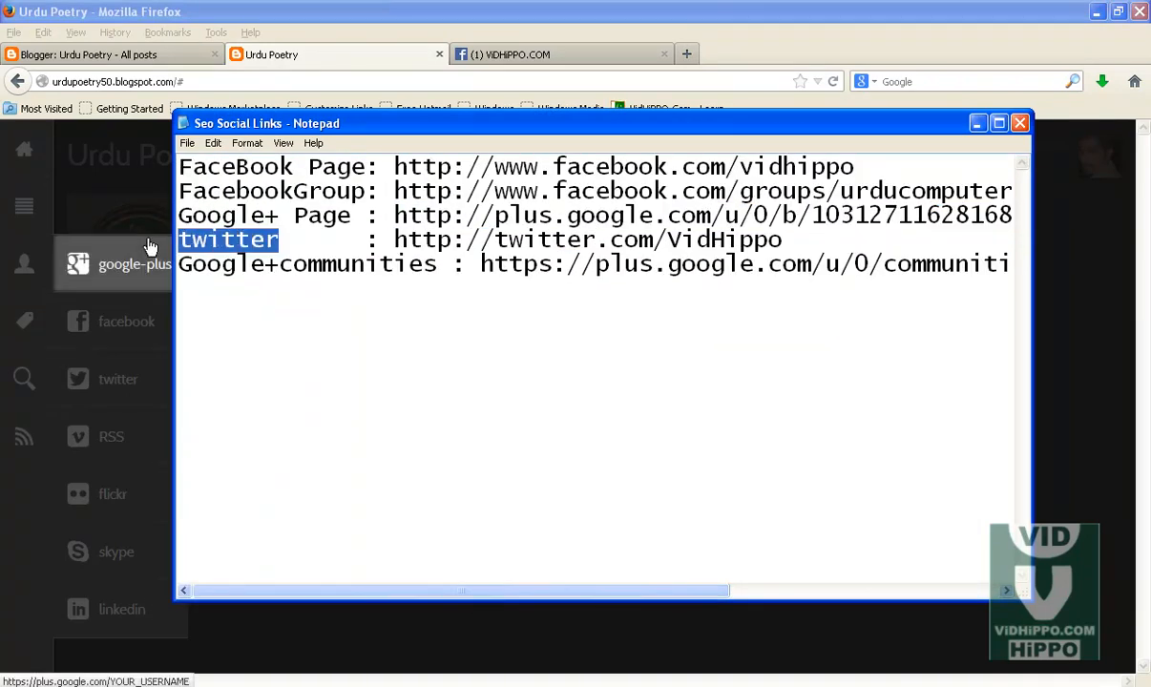
{"action": "left_click", "coordinate": [558, 684]}
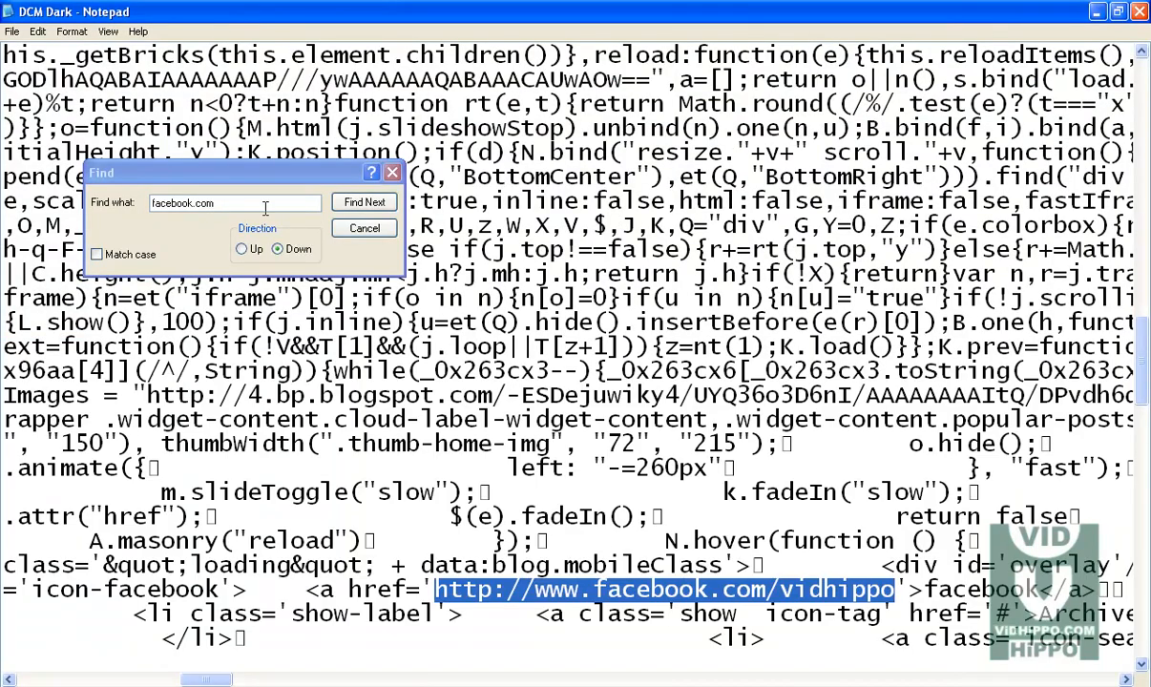
{"action": "left_click_drag", "start_coordinate": [259, 204], "coordinate": [129, 204]}
{"action": "key", "text": "ctrl+v"}
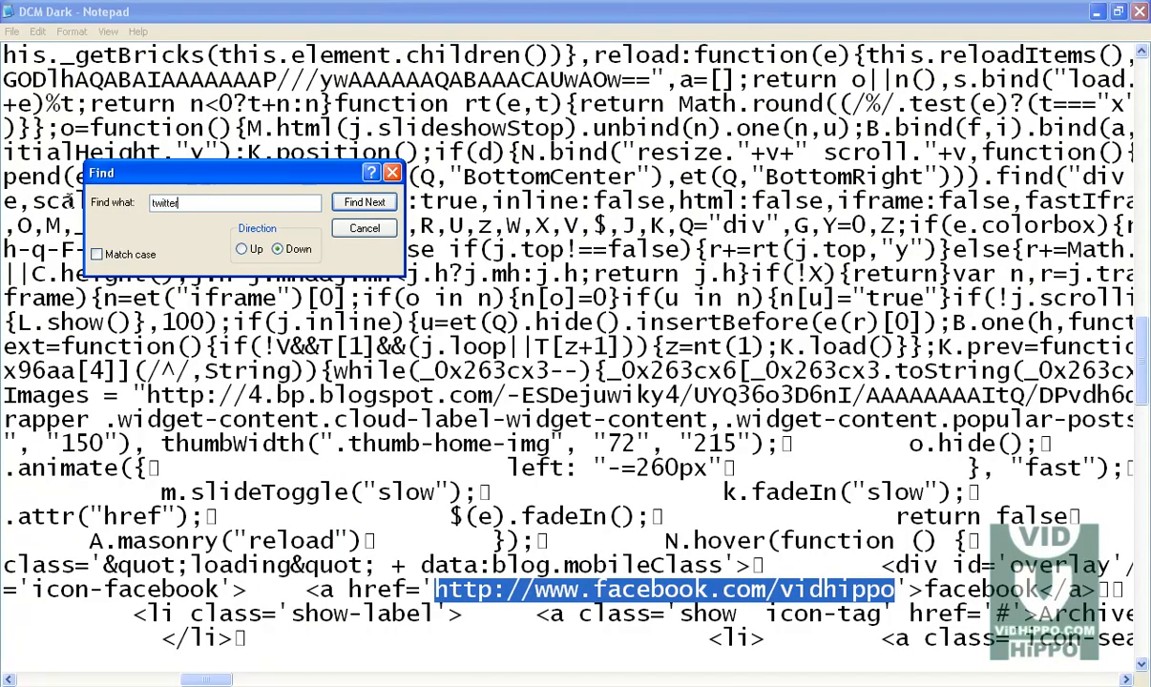
{"action": "left_click", "coordinate": [350, 208]}
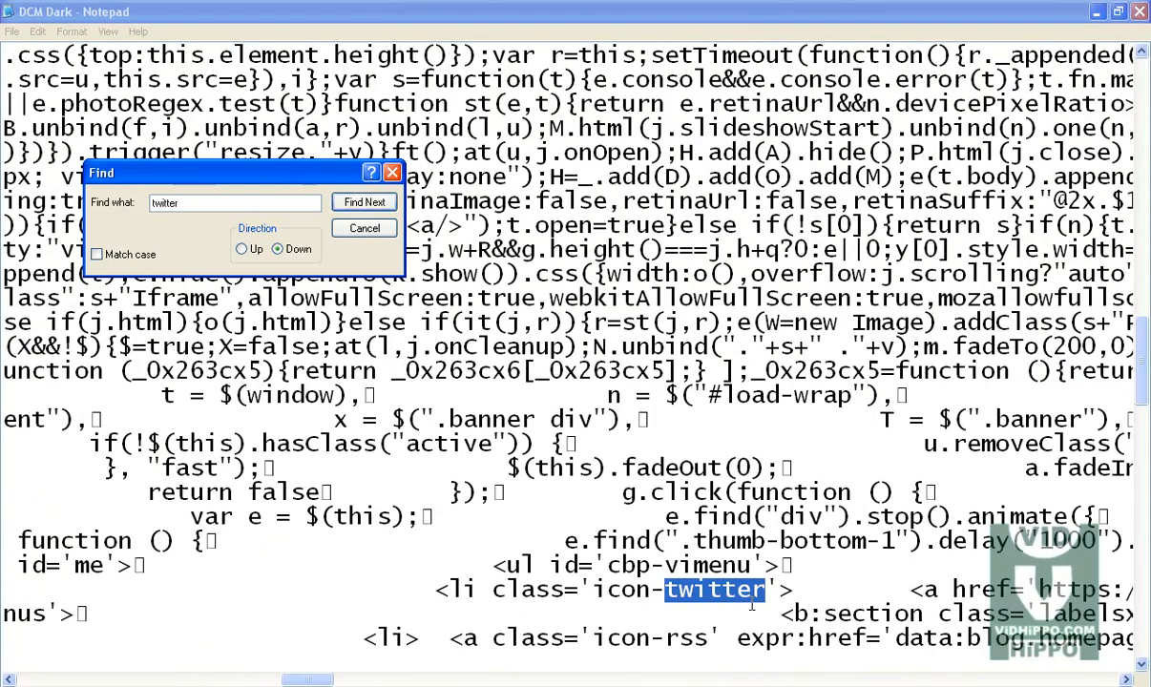
{"action": "left_click", "coordinate": [200, 202]}
{"action": "type", "text": ".com"}
{"action": "left_click", "coordinate": [363, 203]}
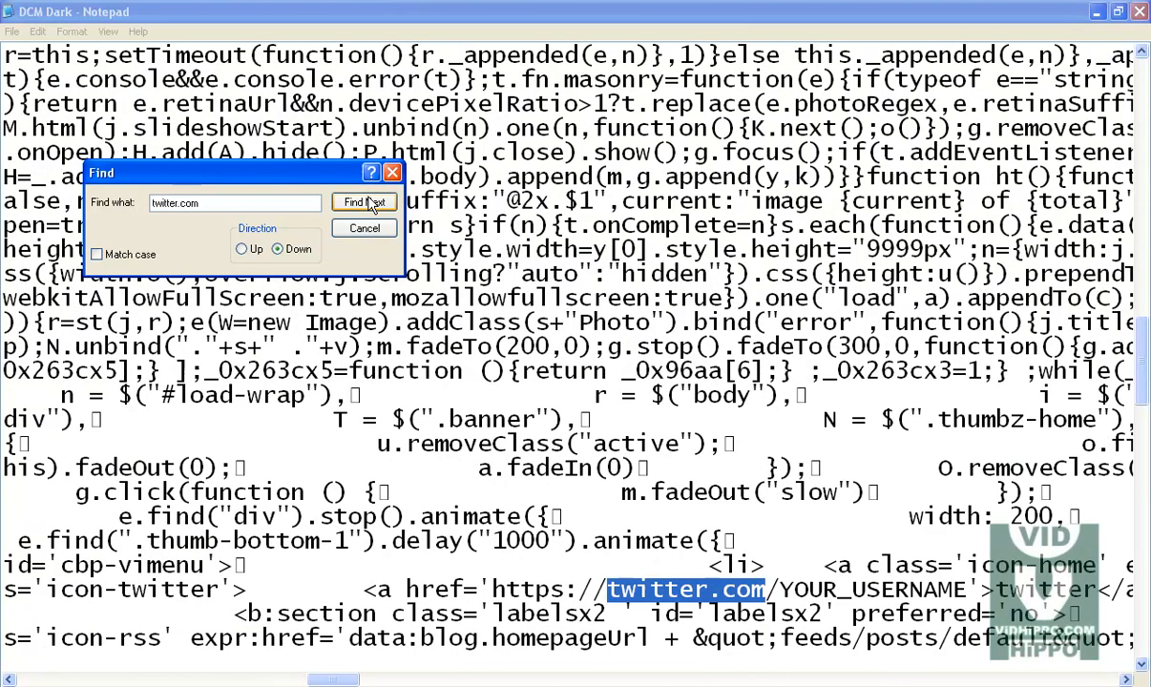
Step: Replace the YOUR_USERNAME placeholder in the Twitter link with vidhippo and save the template file
{"action": "left_click_drag", "start_coordinate": [782, 589], "coordinate": [964, 590]}
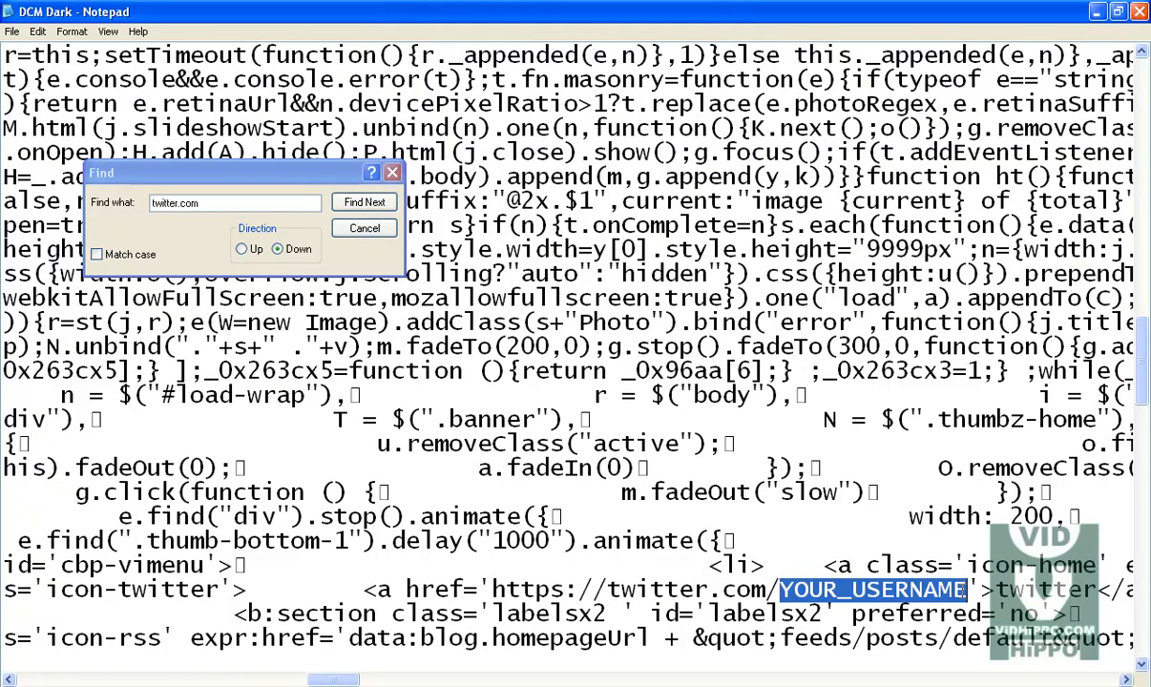
{"action": "type", "text": "vidhippo"}
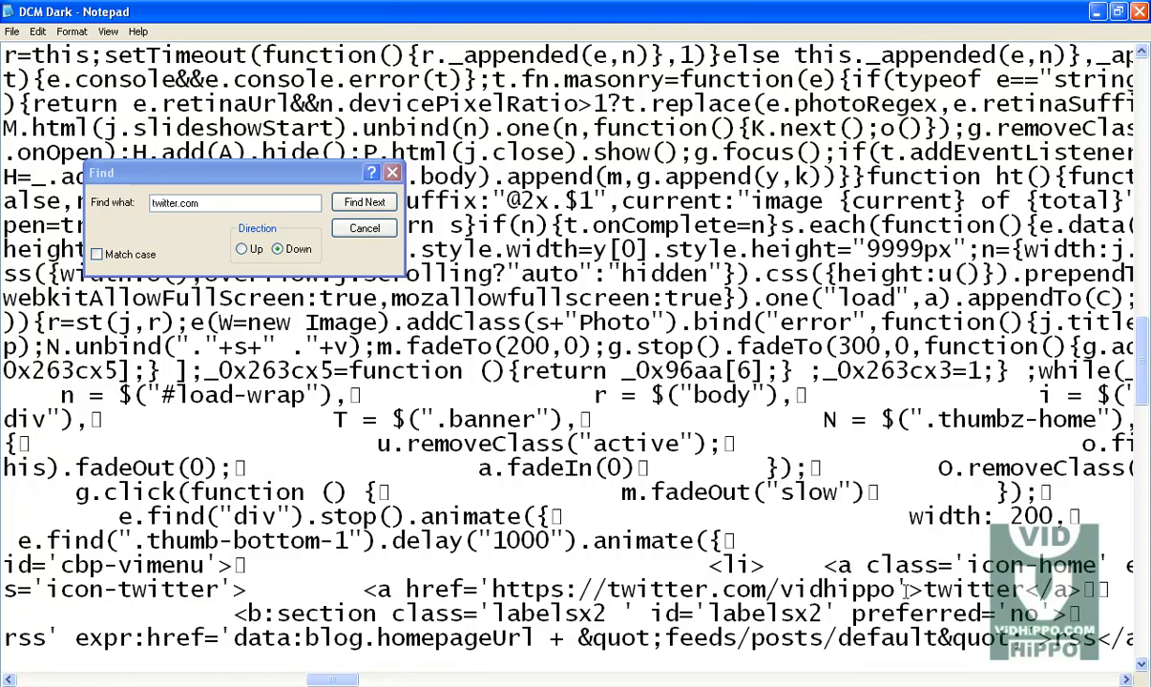
{"action": "left_click_drag", "start_coordinate": [895, 589], "coordinate": [492, 589]}
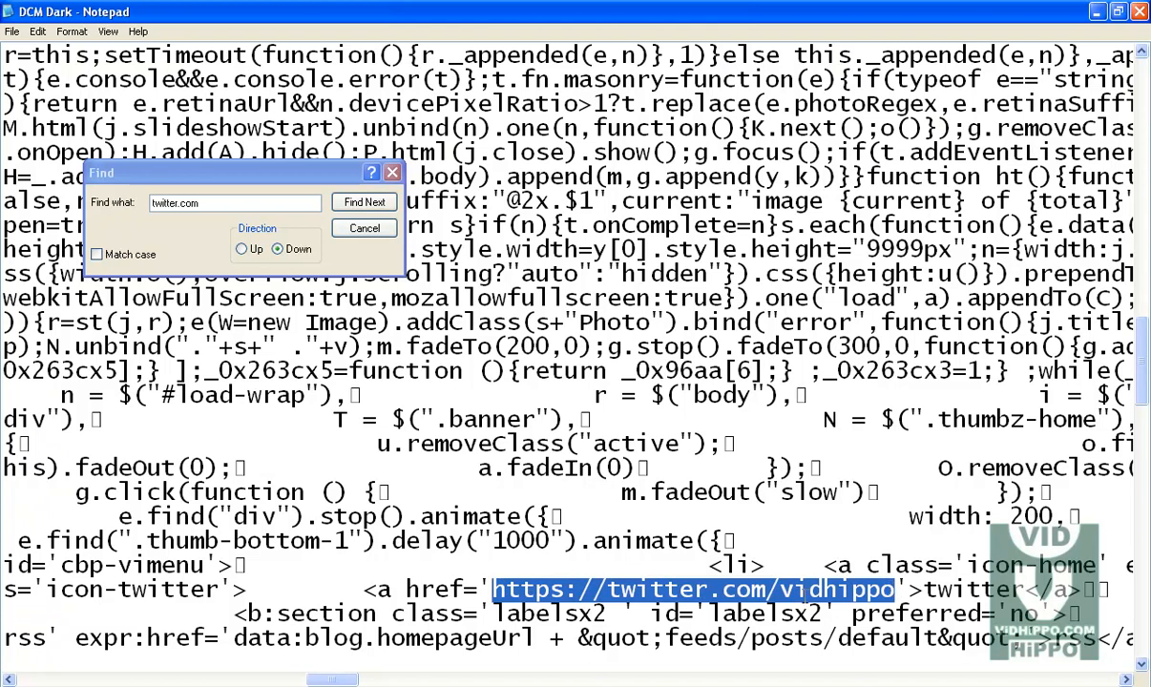
{"action": "left_click", "coordinate": [12, 31]}
{"action": "left_click", "coordinate": [33, 84]}
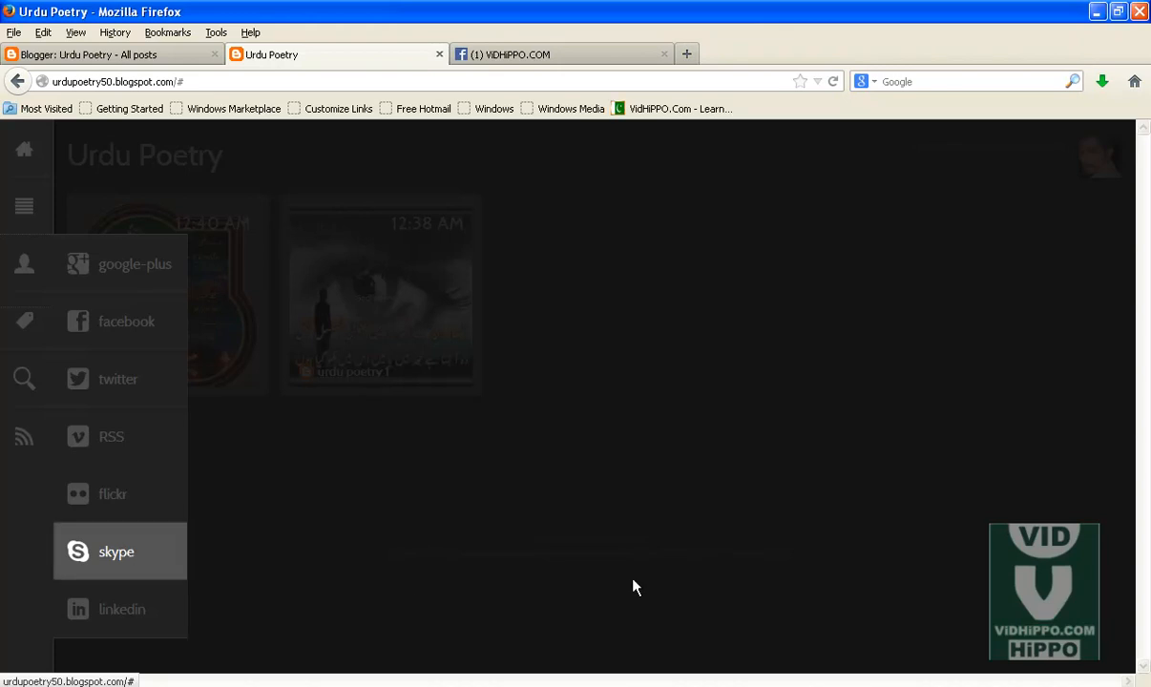
Step: Search the template code for skype and select the # placeholder in the Skype link
{"action": "left_click", "coordinate": [849, 685]}
{"action": "left_click_drag", "start_coordinate": [203, 203], "coordinate": [93, 211]}
{"action": "type", "text": "skype"}
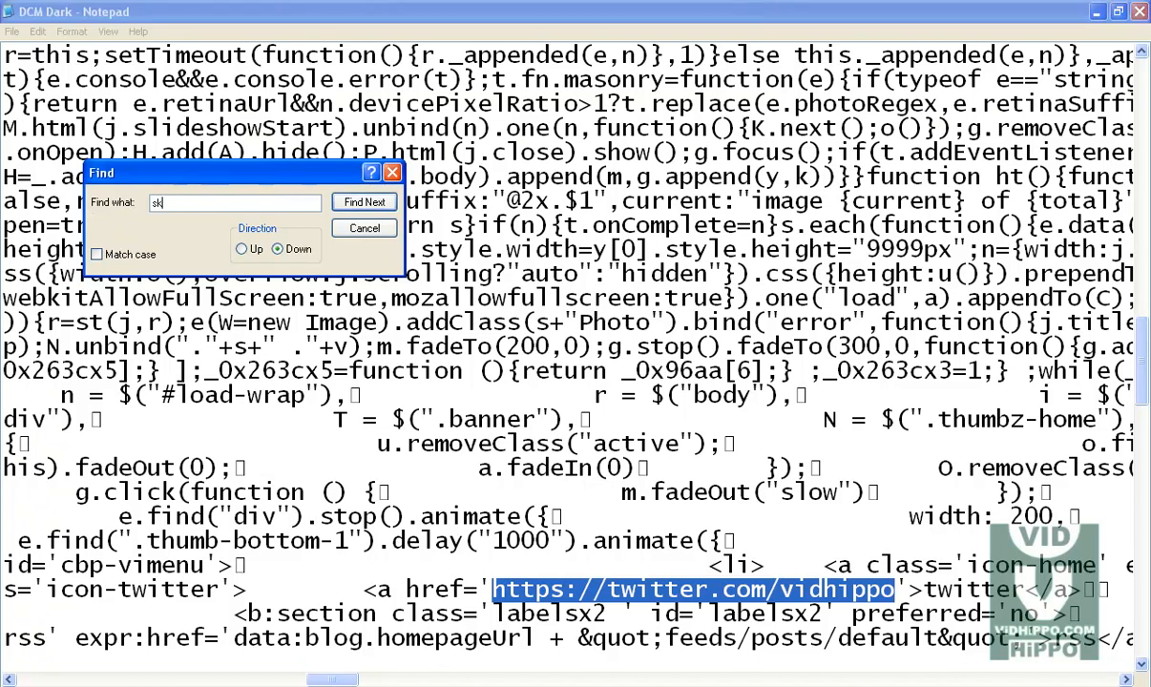
{"action": "left_click", "coordinate": [365, 201]}
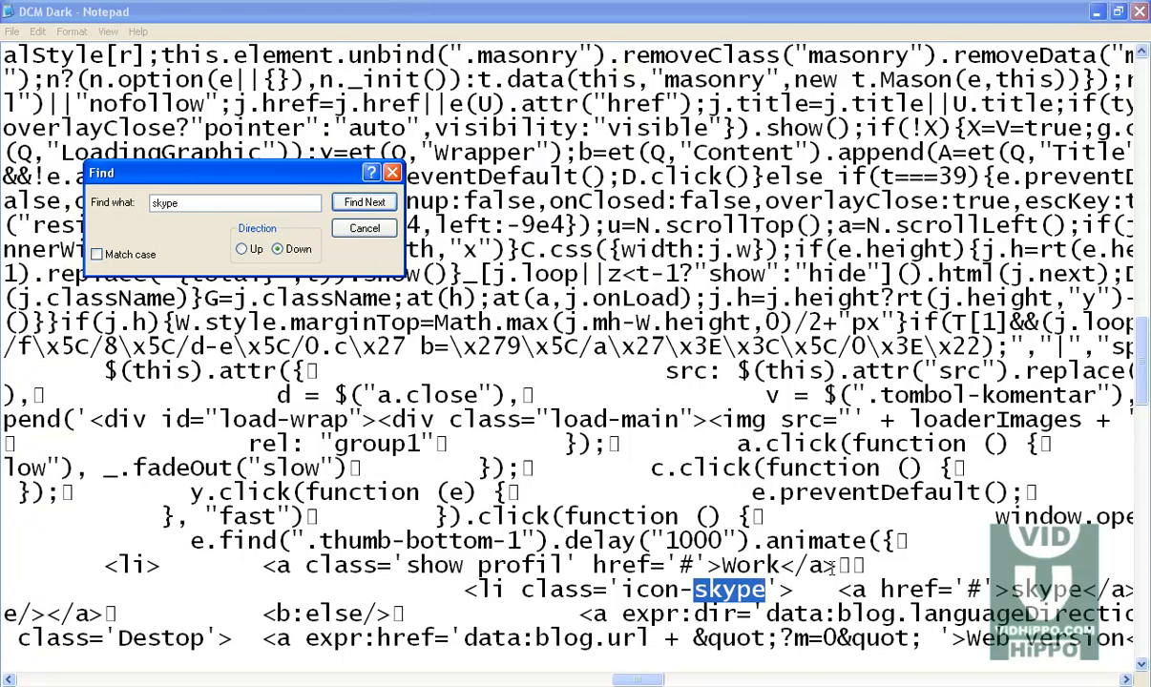
{"action": "left_click_drag", "start_coordinate": [665, 681], "coordinate": [682, 681]}
{"action": "left_click_drag", "start_coordinate": [686, 588], "coordinate": [678, 589]}
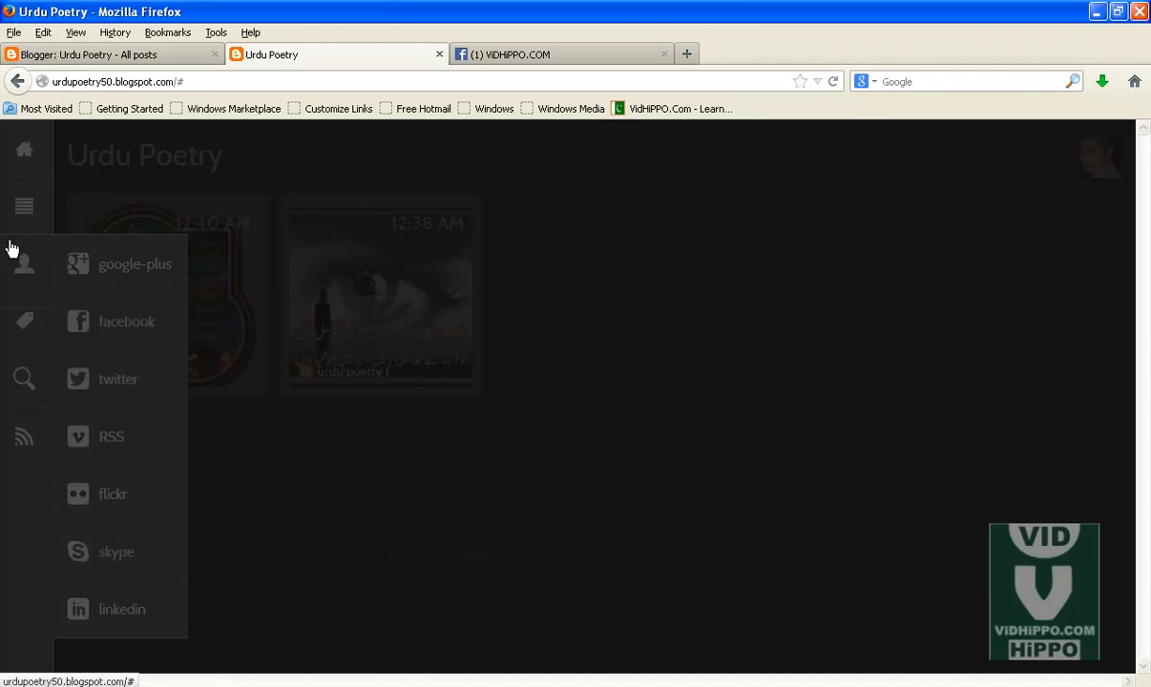
Step: Open and close the blog's sidebar menus and panels to examine the live template
{"action": "left_click", "coordinate": [31, 216]}
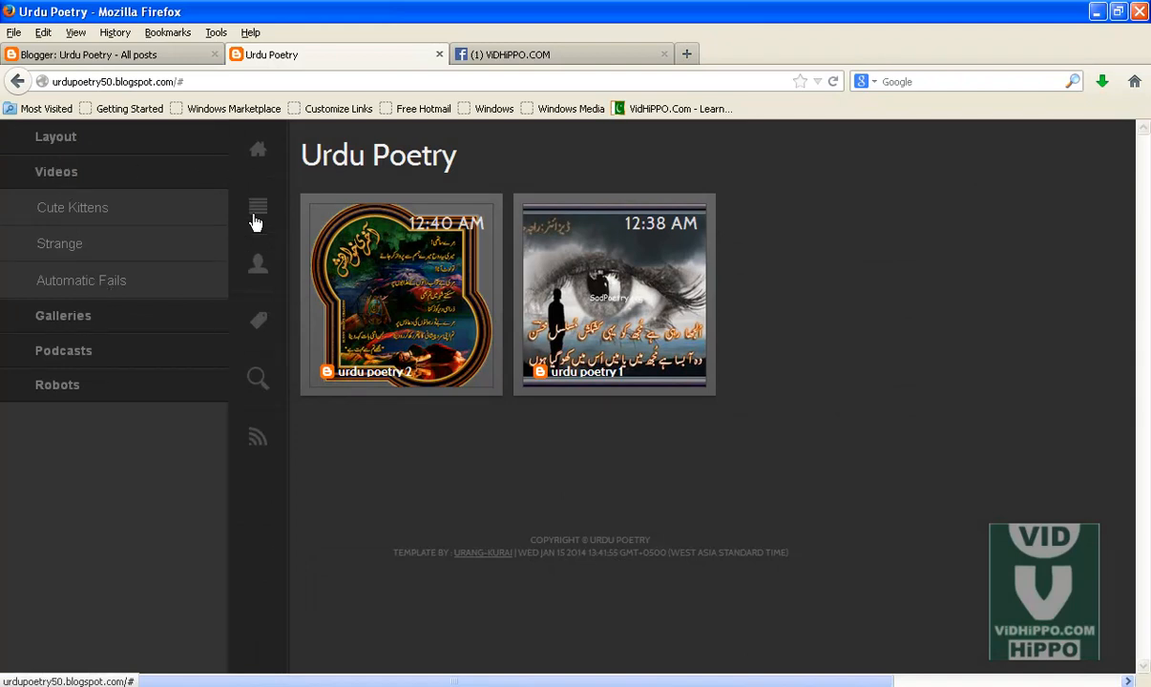
{"action": "left_click", "coordinate": [258, 207]}
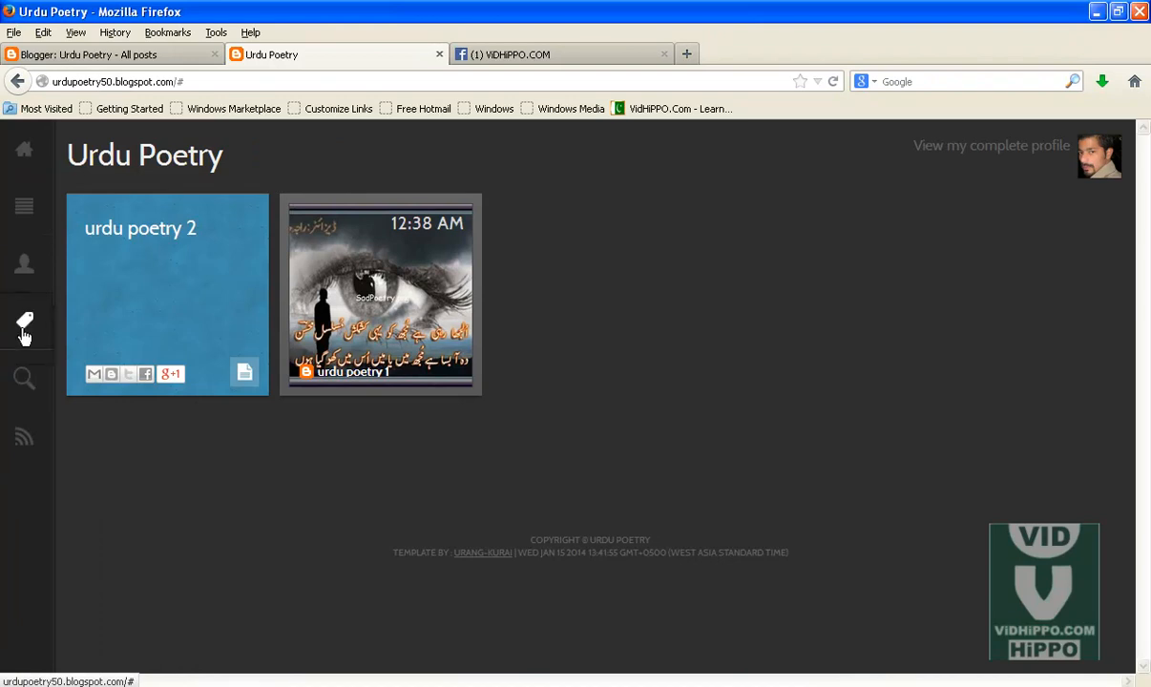
{"action": "left_click", "coordinate": [25, 329]}
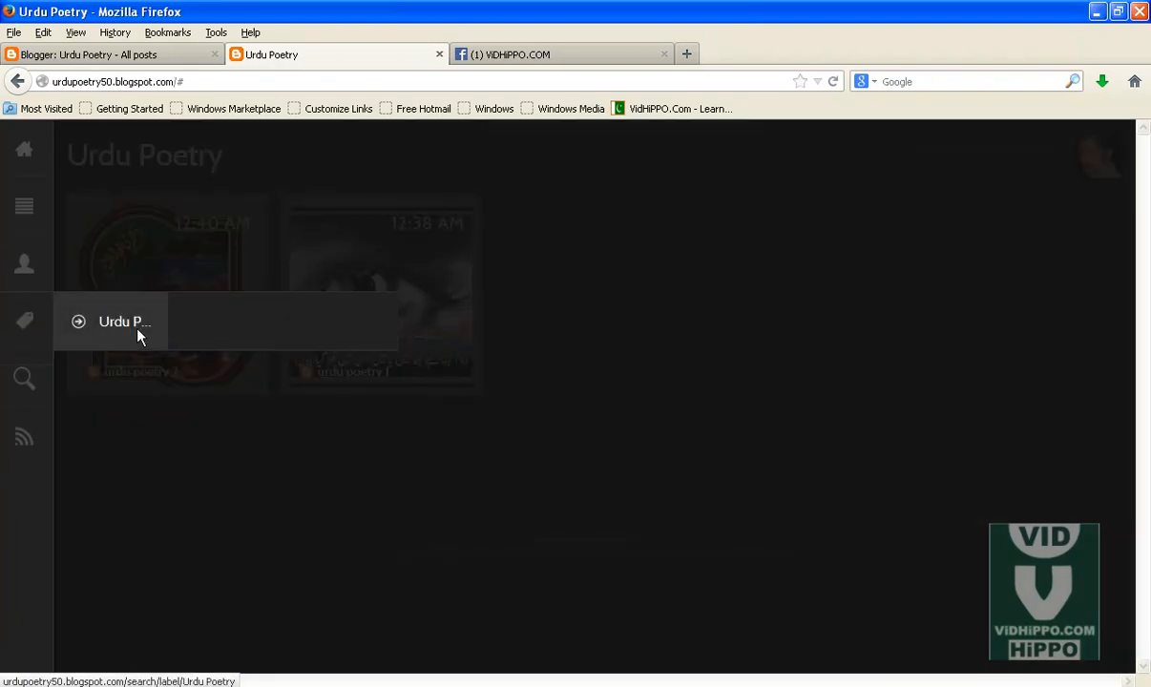
{"action": "left_click", "coordinate": [25, 213]}
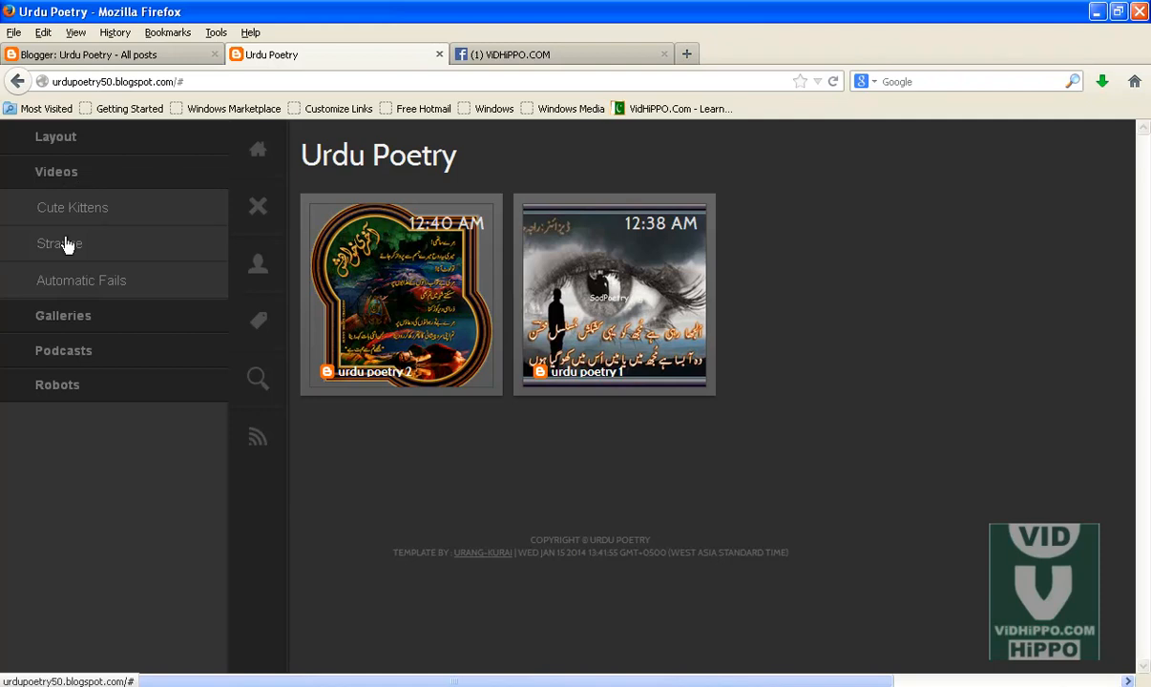
{"action": "left_click", "coordinate": [77, 321]}
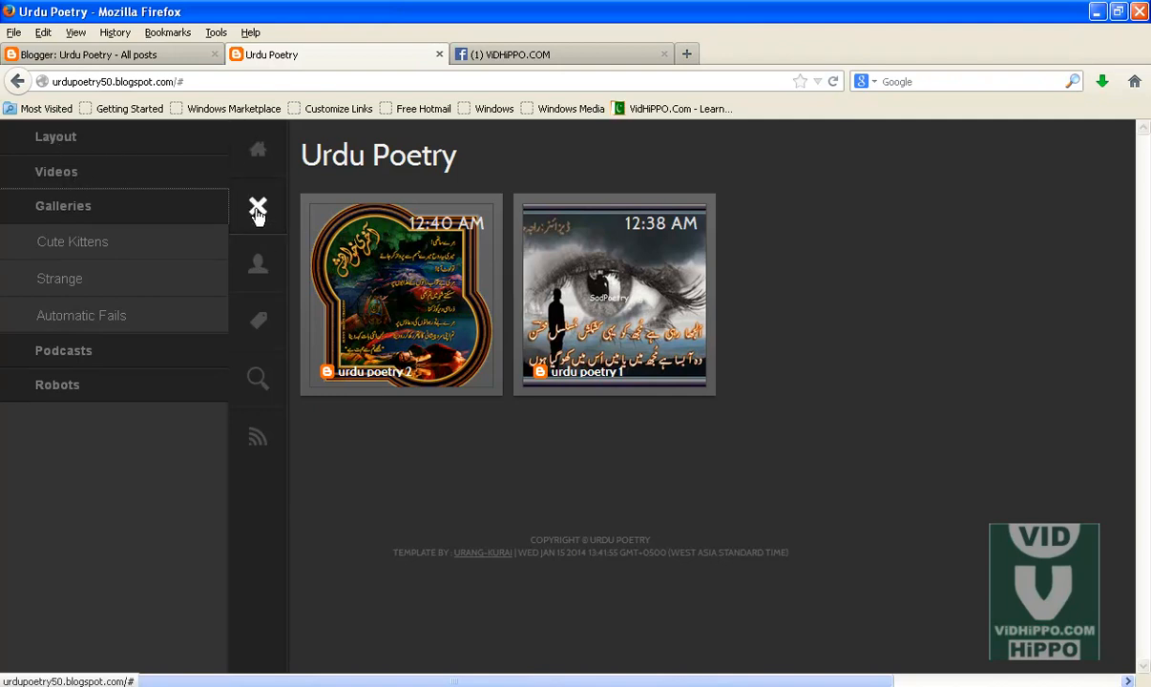
{"action": "left_click", "coordinate": [46, 175]}
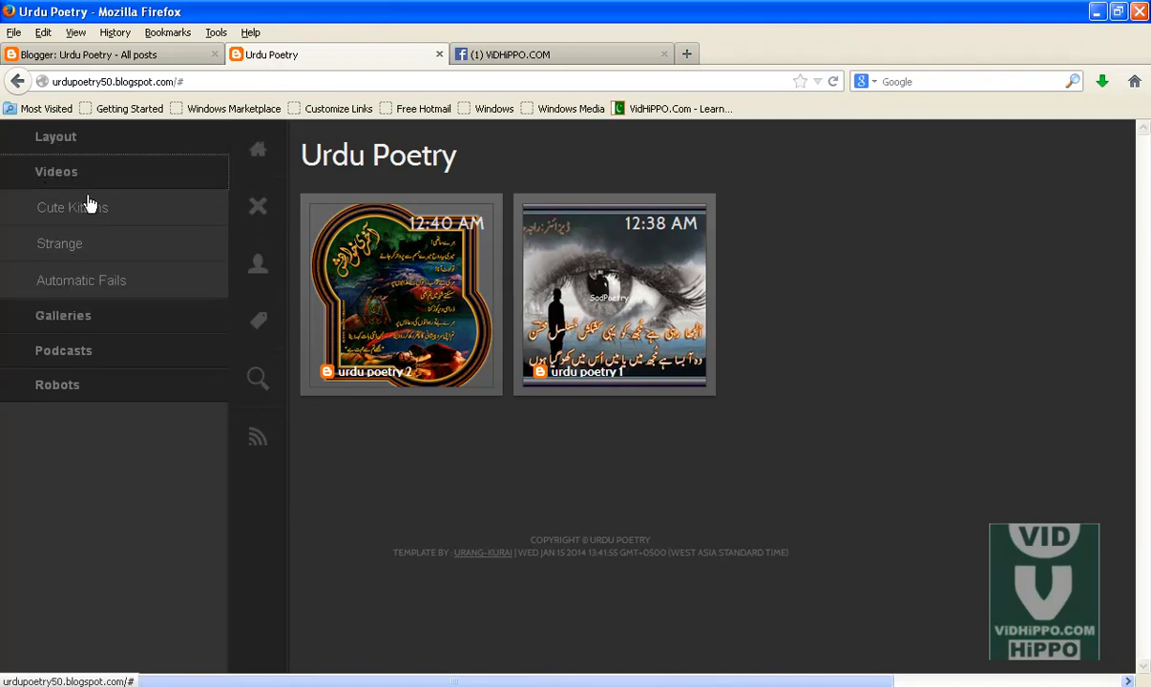
{"action": "left_click", "coordinate": [256, 206]}
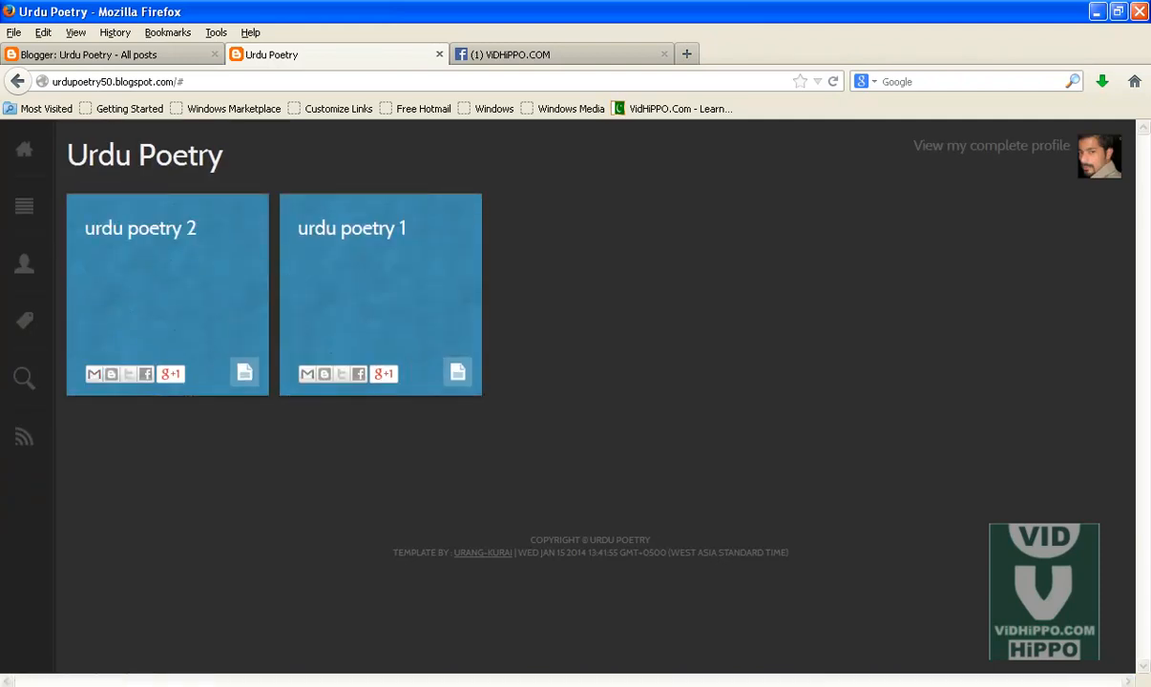
Step: Minimize the Seo Social Links file and save the template file again
{"action": "left_click", "coordinate": [839, 685]}
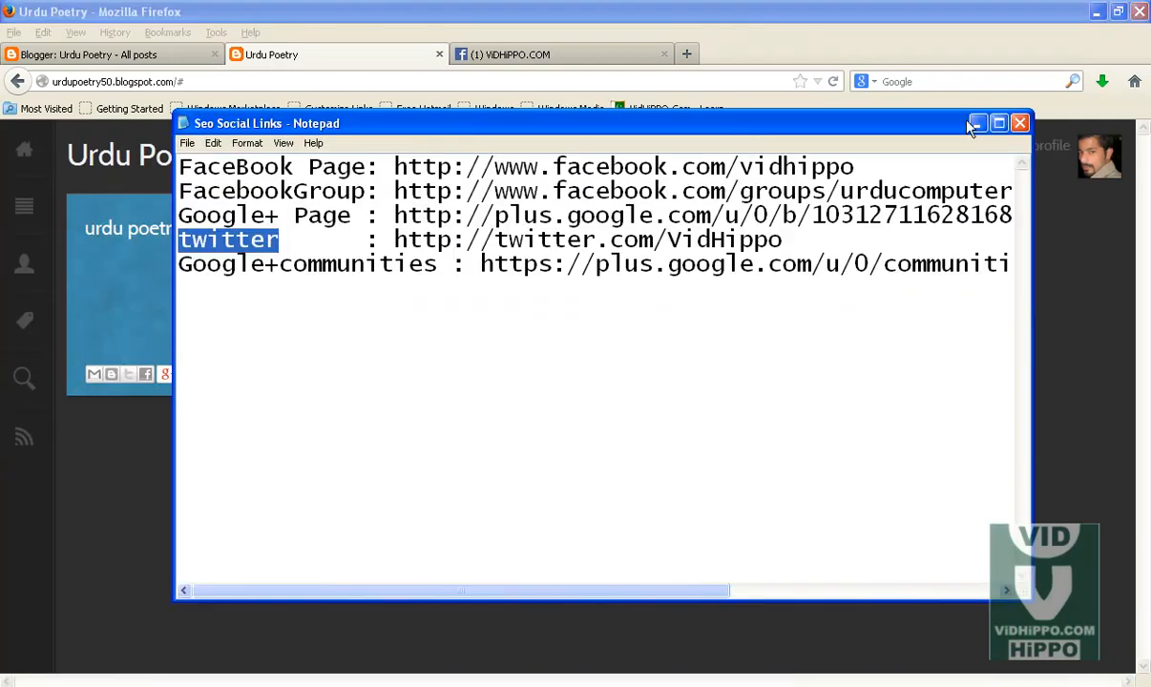
{"action": "left_click", "coordinate": [976, 123]}
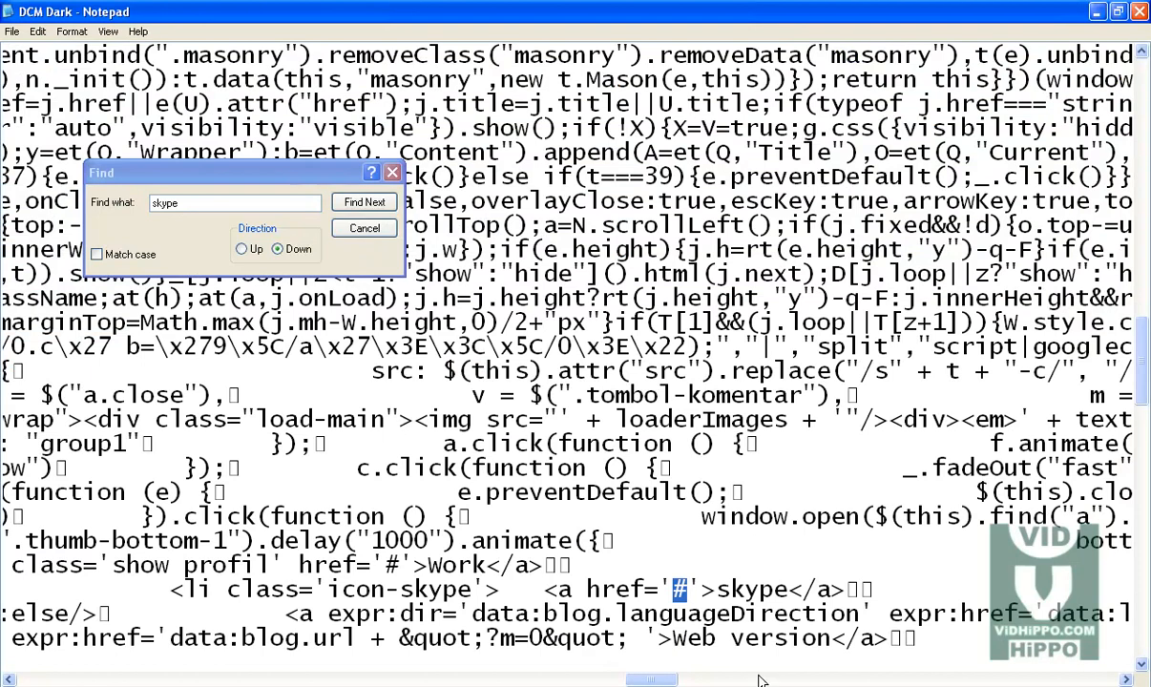
{"action": "left_click", "coordinate": [12, 30]}
{"action": "left_click", "coordinate": [29, 77]}
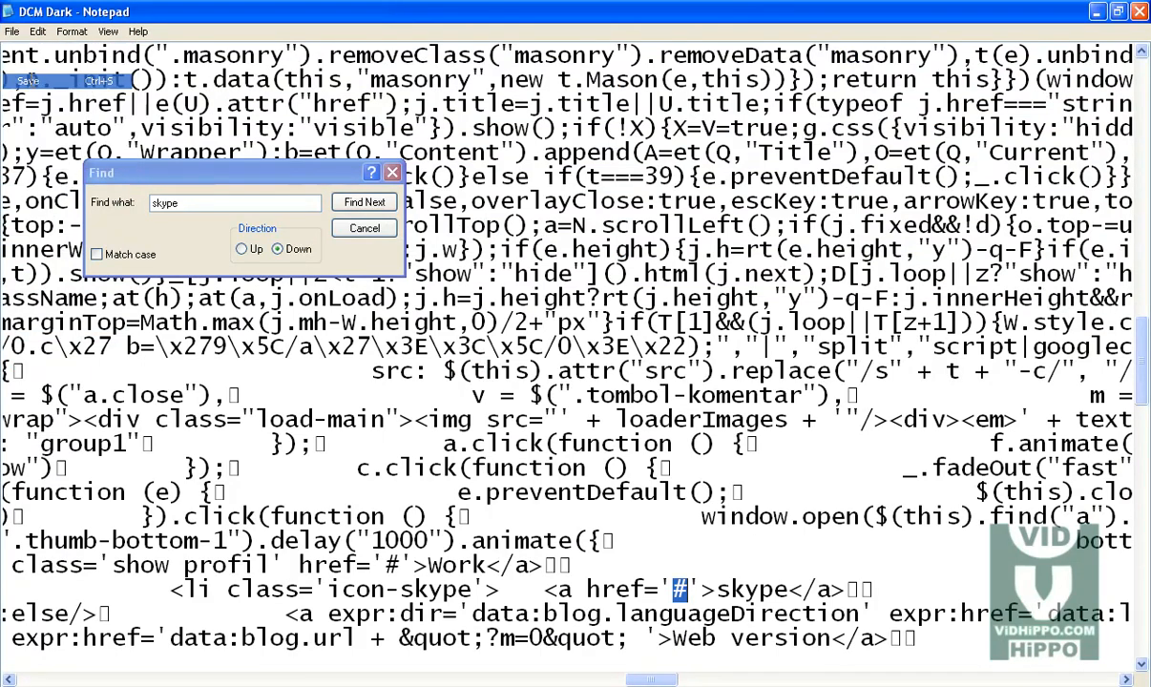
Step: Copy the entire edited template code from the text file and close the Find dialog
{"action": "left_click", "coordinate": [588, 370]}
{"action": "key", "text": "ctrl+a"}
{"action": "right_click", "coordinate": [488, 329]}
{"action": "left_click", "coordinate": [520, 377]}
{"action": "left_click", "coordinate": [375, 230]}
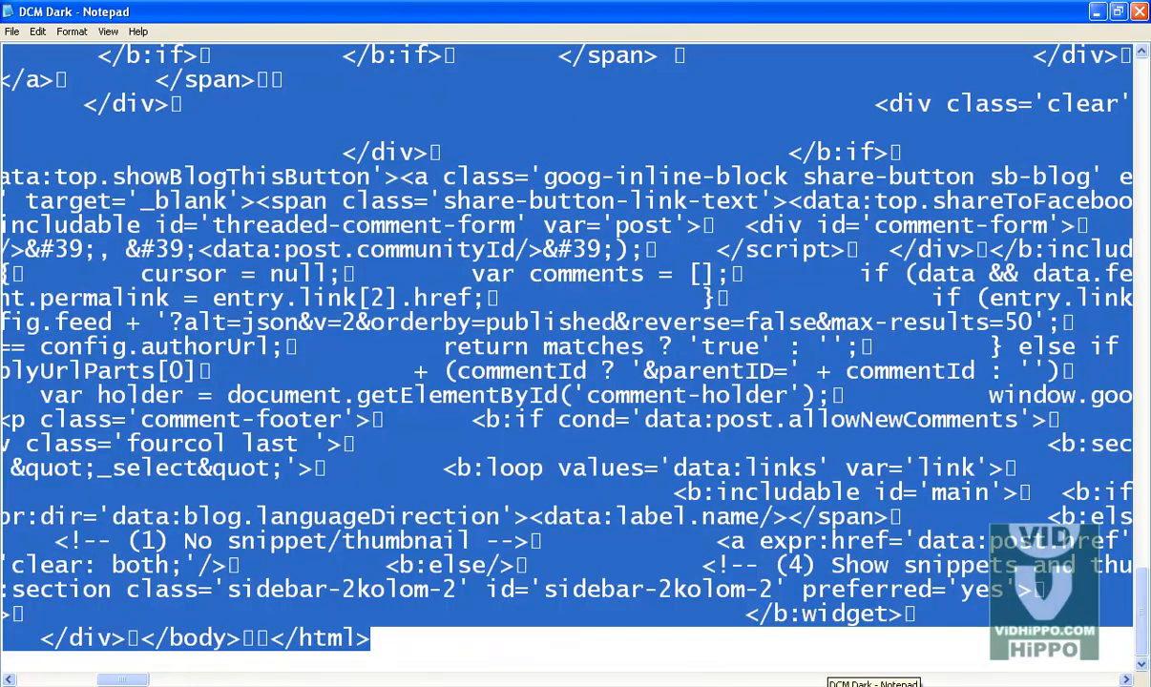
{"action": "left_click", "coordinate": [281, 686]}
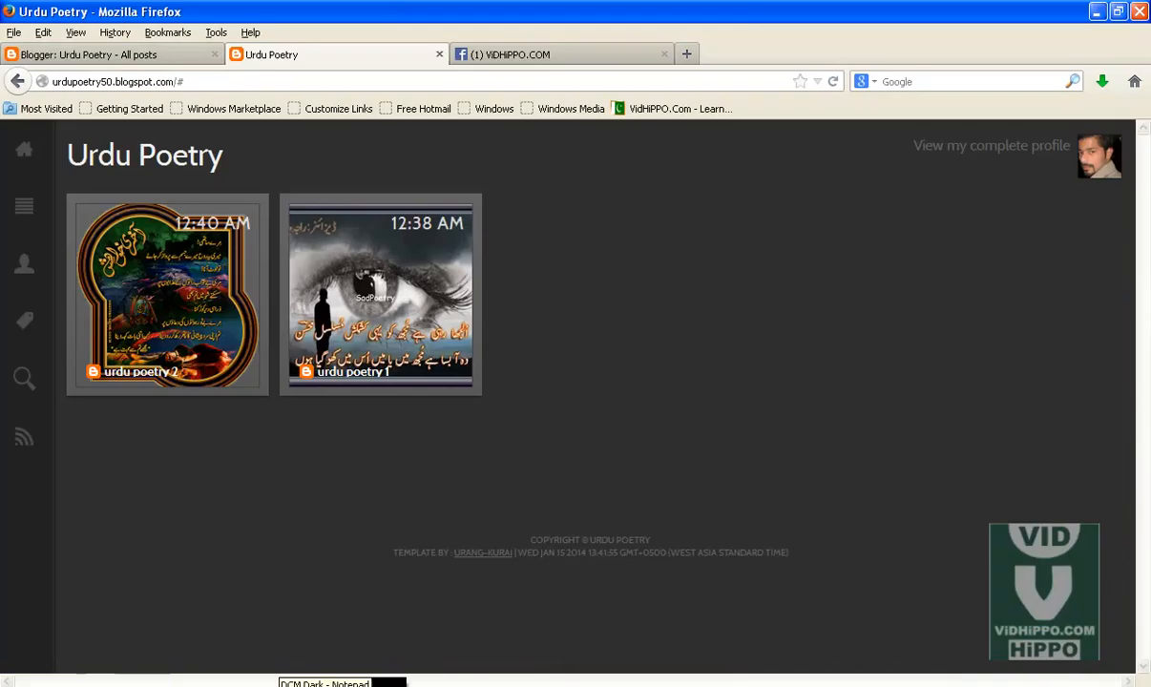
Step: Download a backup of the blog's full template from the Template page's Backup / Restore dialog
{"action": "left_click", "coordinate": [146, 59]}
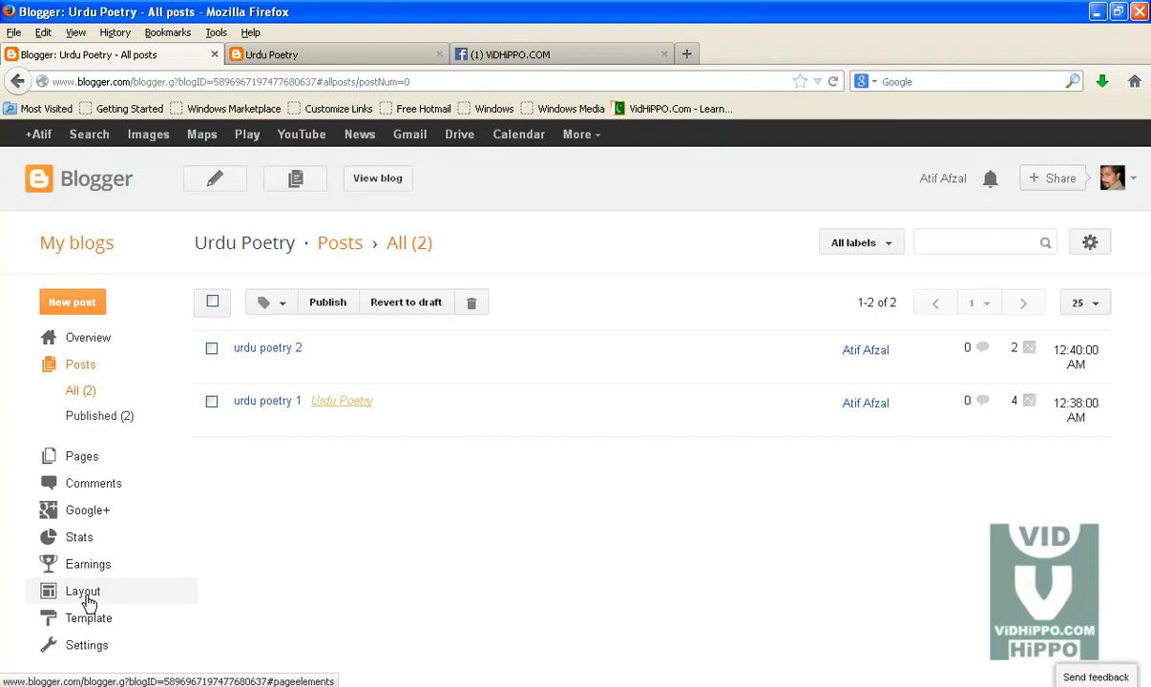
{"action": "left_click", "coordinate": [84, 626]}
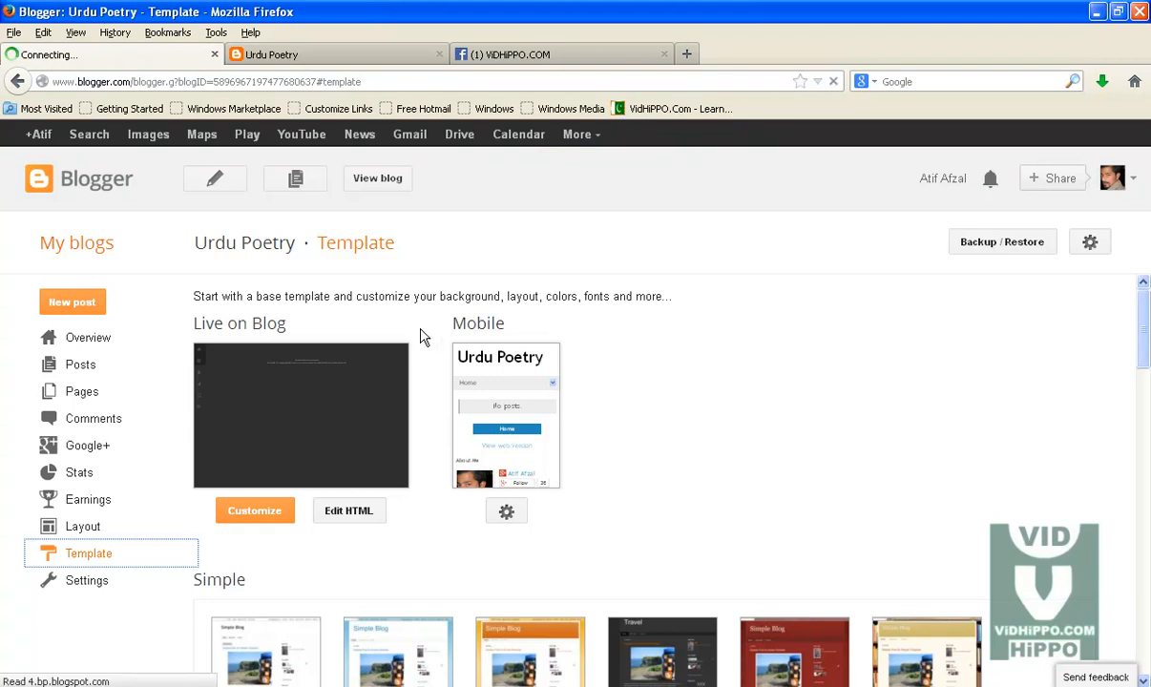
{"action": "left_click", "coordinate": [983, 250]}
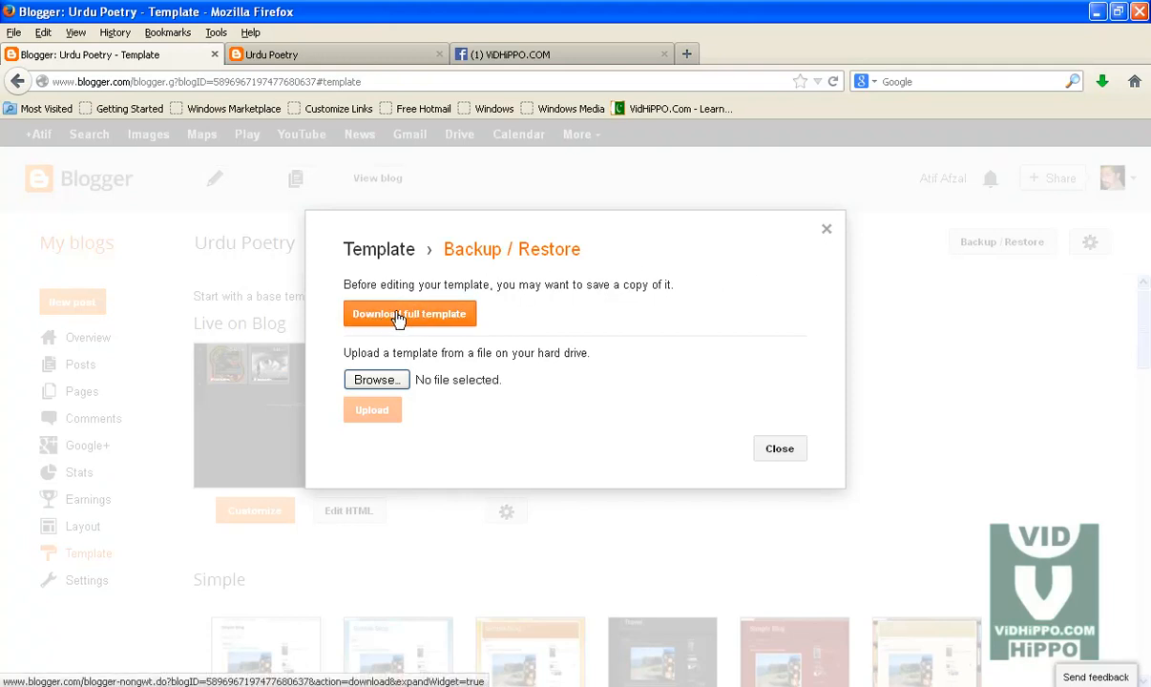
{"action": "left_click", "coordinate": [417, 319]}
{"action": "left_click", "coordinate": [639, 443]}
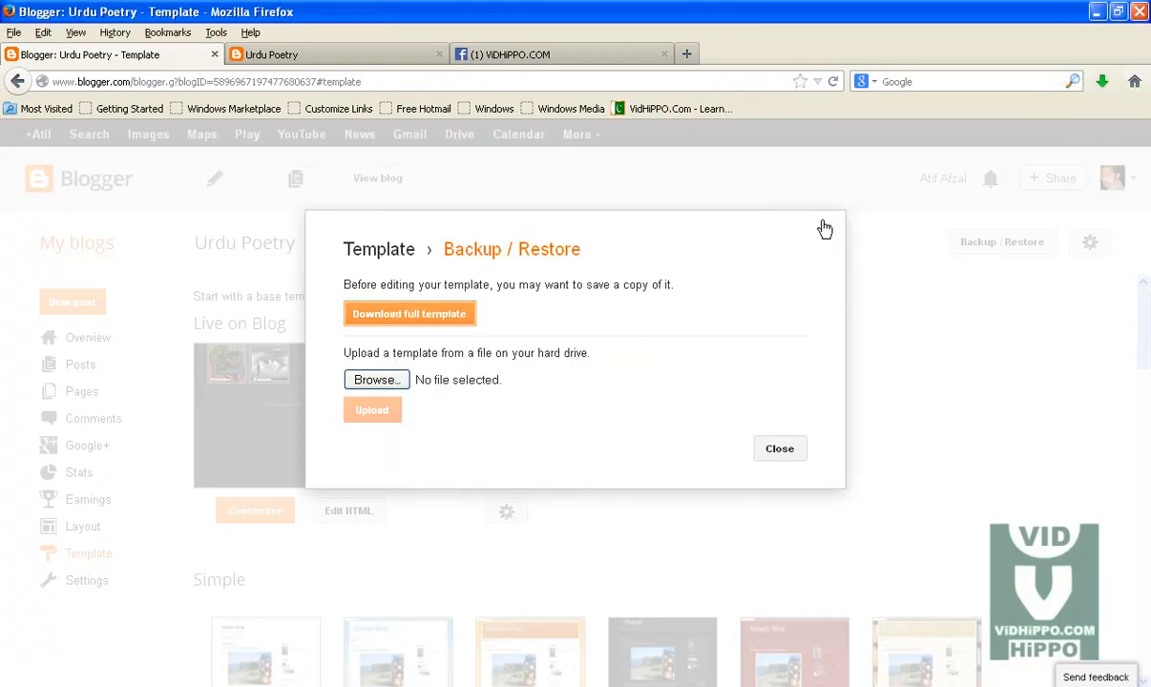
{"action": "left_click", "coordinate": [783, 452]}
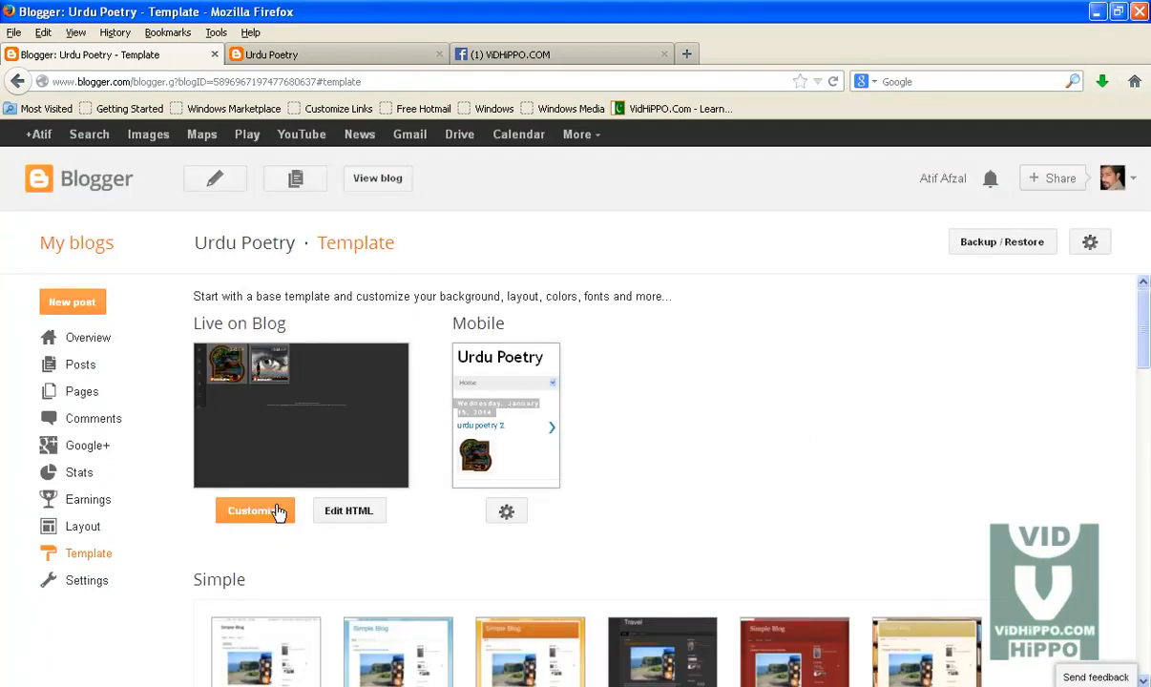
Step: Replace the whole template HTML with the copied code and save the template
{"action": "left_click", "coordinate": [345, 515]}
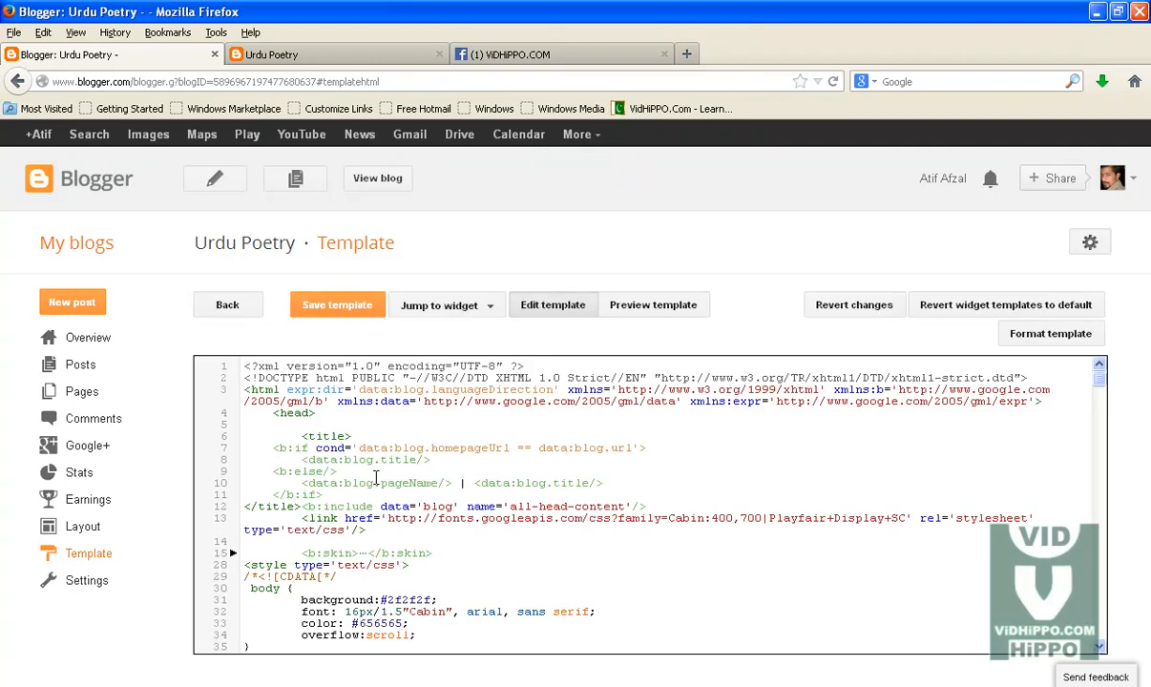
{"action": "key", "text": "ctrl+a"}
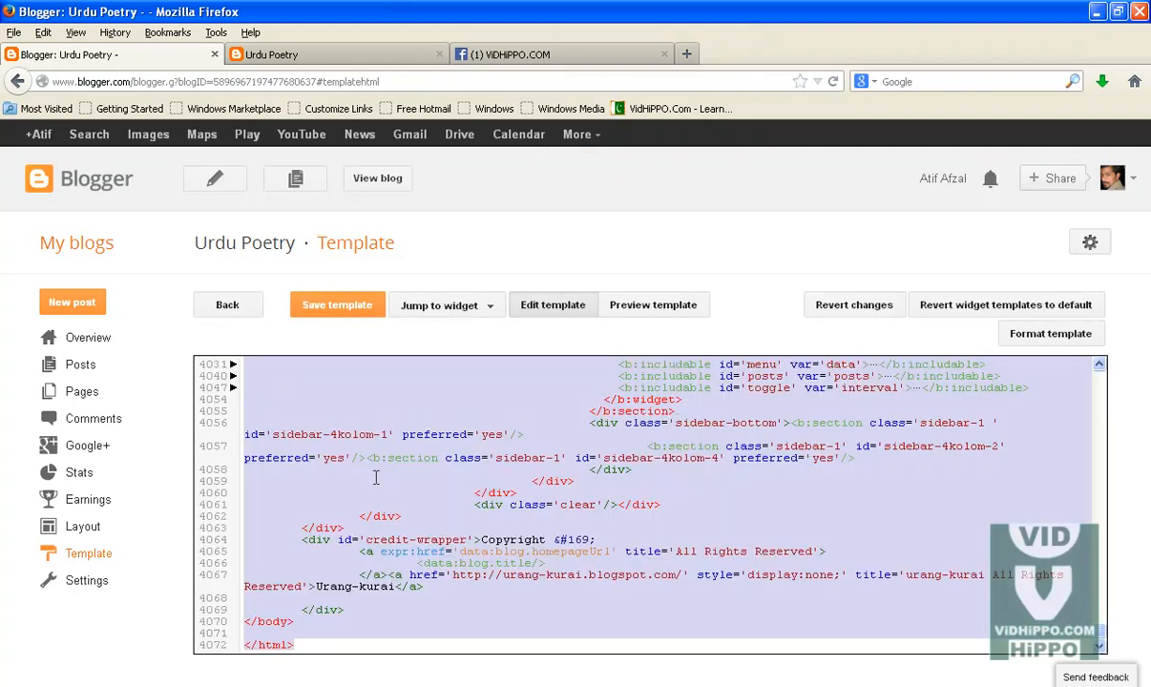
{"action": "key", "text": "Delete"}
{"action": "right_click", "coordinate": [311, 404]}
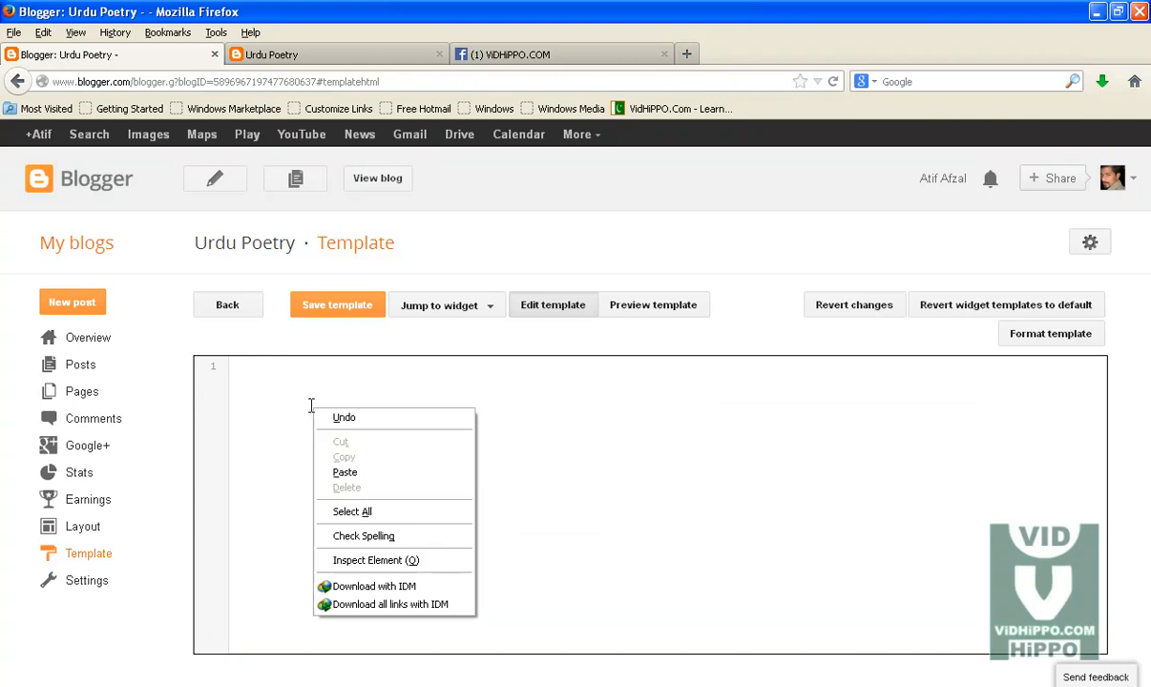
{"action": "left_click", "coordinate": [355, 473]}
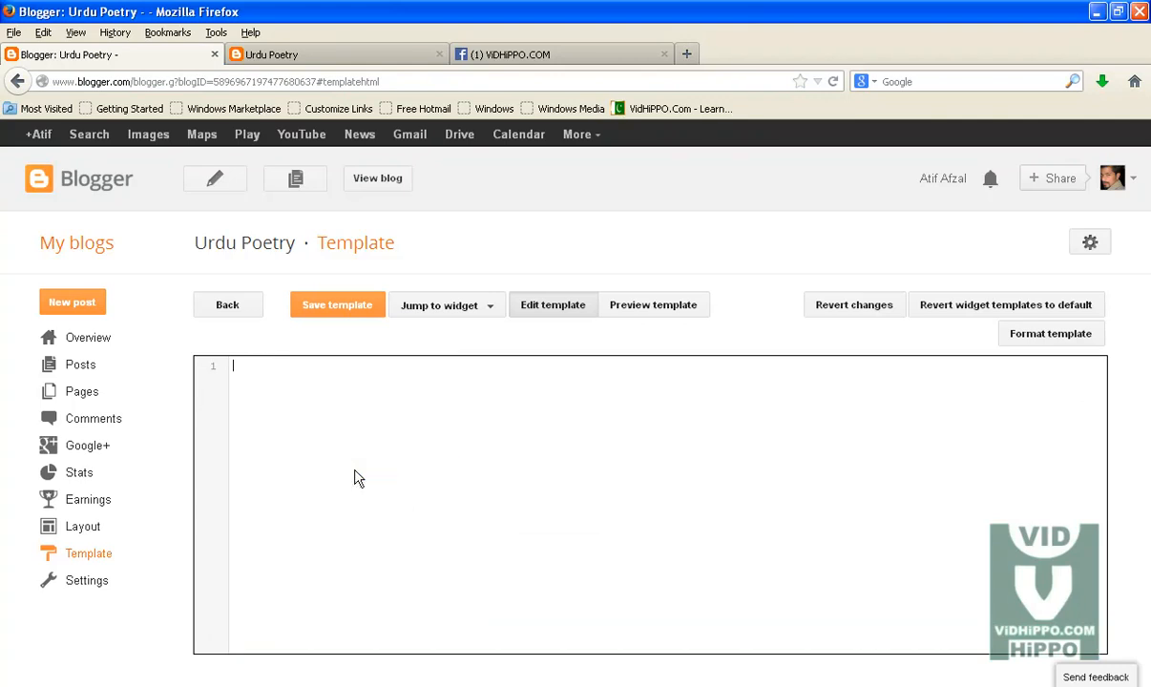
{"action": "left_click", "coordinate": [330, 306]}
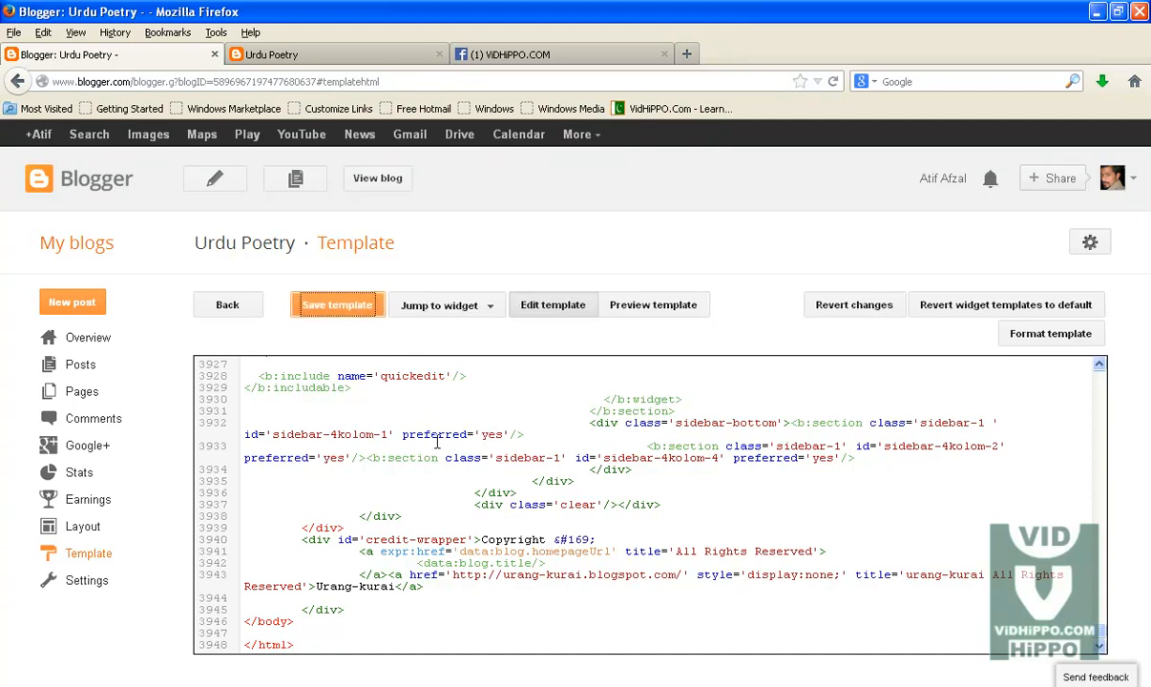
Step: Reload the live blog and follow its facebook social link to check where it leads
{"action": "left_click", "coordinate": [272, 55]}
{"action": "left_click", "coordinate": [173, 84]}
{"action": "left_click", "coordinate": [24, 153]}
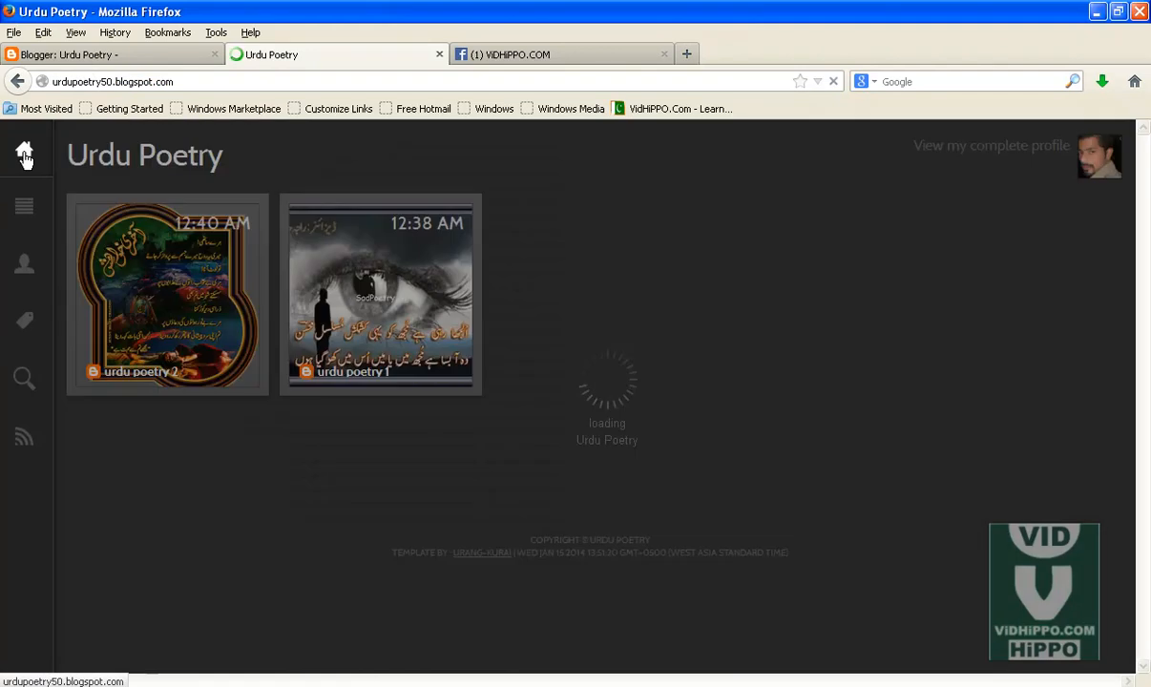
{"action": "left_click", "coordinate": [26, 270]}
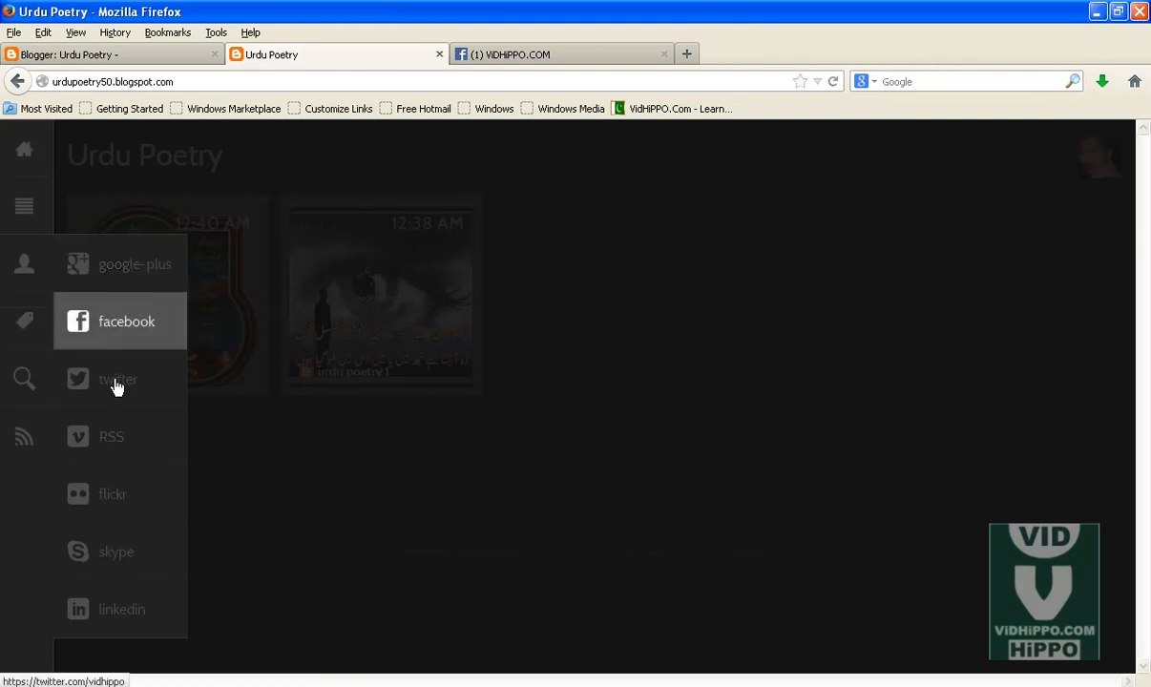
{"action": "left_click", "coordinate": [114, 326]}
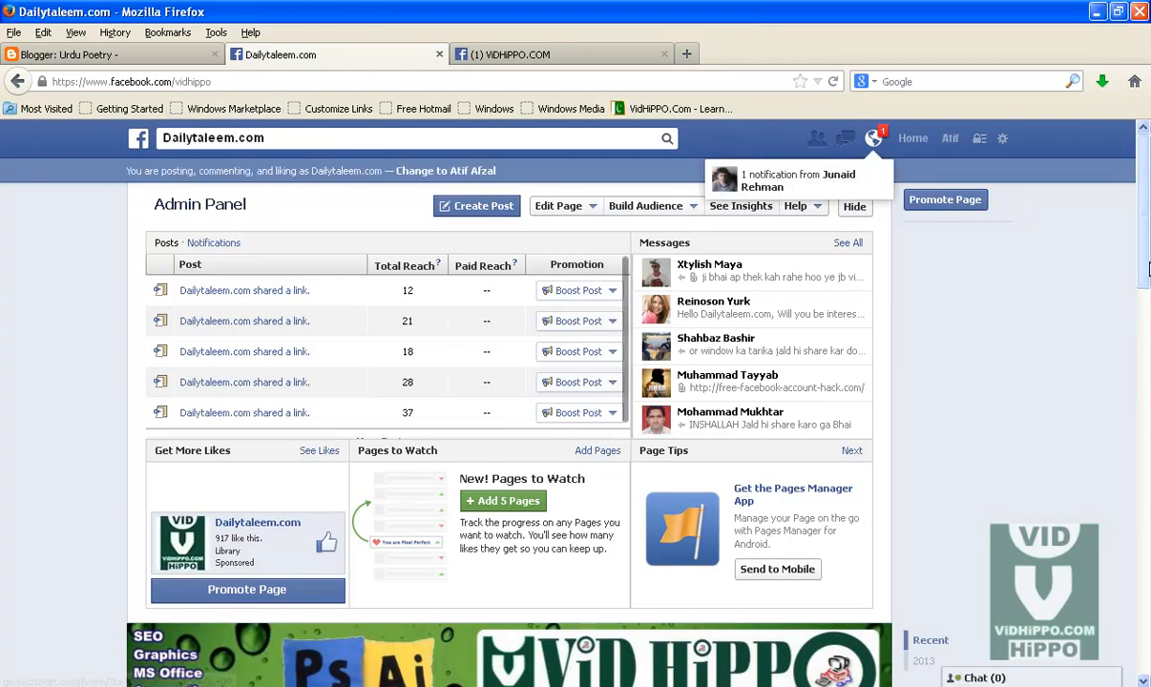
{"action": "scroll", "coordinate": [1145, 287], "scroll_direction": "down", "scroll_amount": 1}
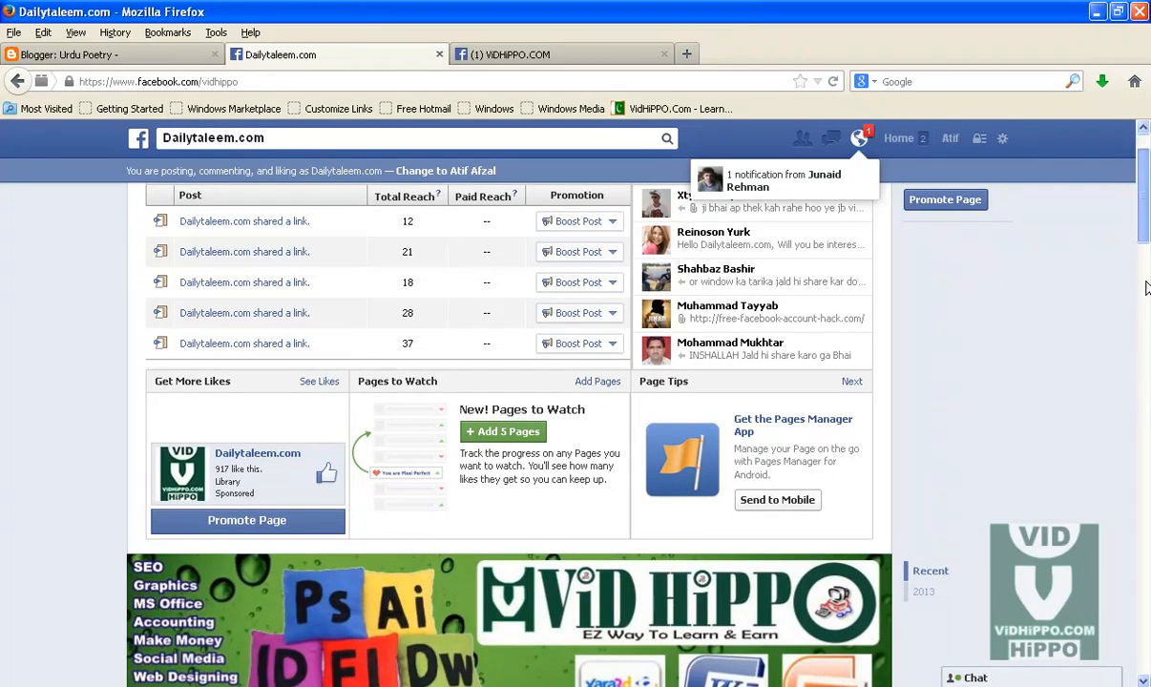
{"action": "scroll", "coordinate": [1145, 248], "scroll_direction": "up", "scroll_amount": 1}
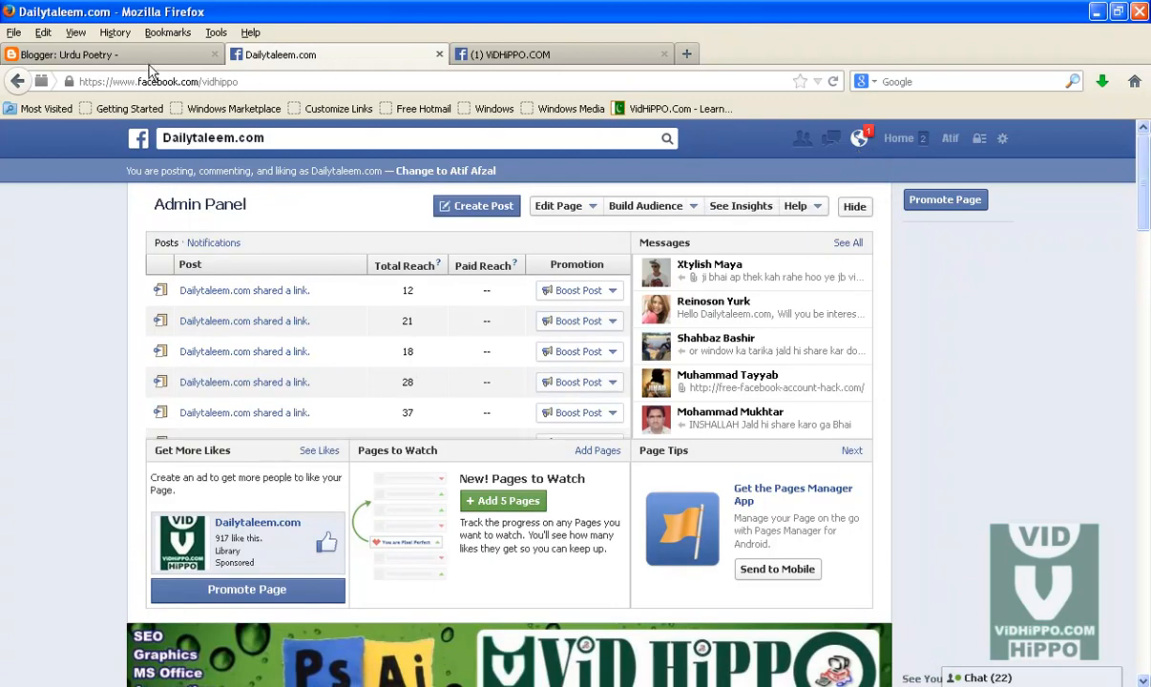
{"action": "left_click", "coordinate": [17, 83]}
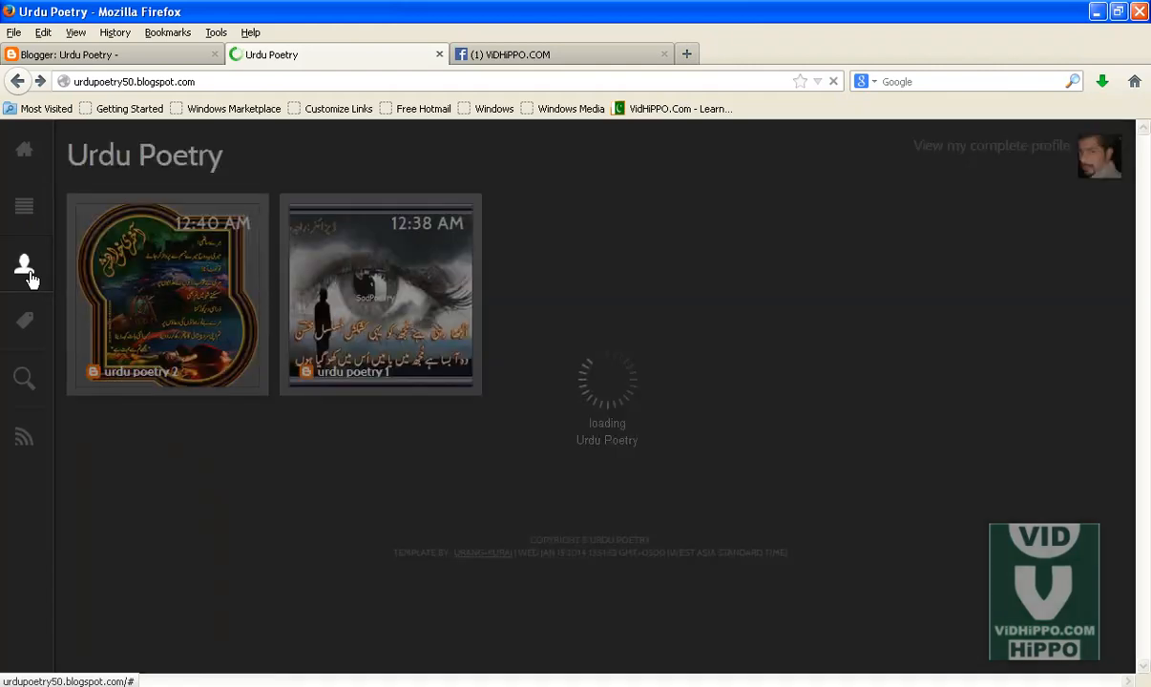
Step: Open the blog's social, Videos and Robots sidebar menus to examine the updated live template
{"action": "left_click", "coordinate": [34, 274]}
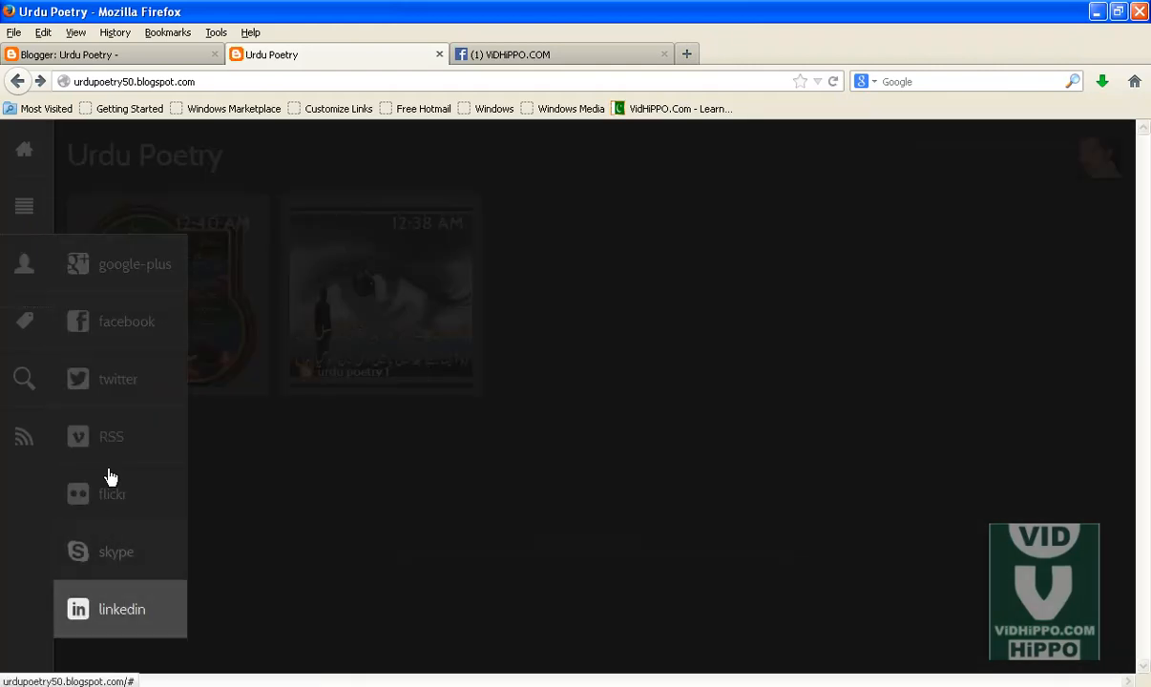
{"action": "left_click", "coordinate": [23, 204]}
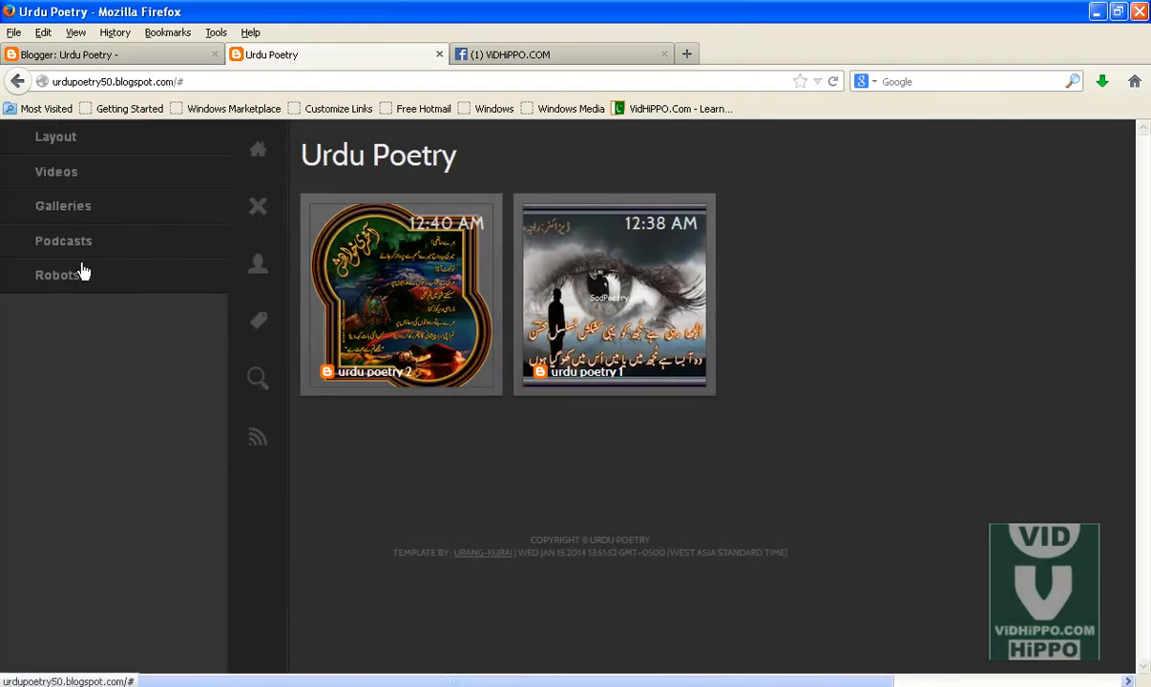
{"action": "left_click", "coordinate": [61, 177]}
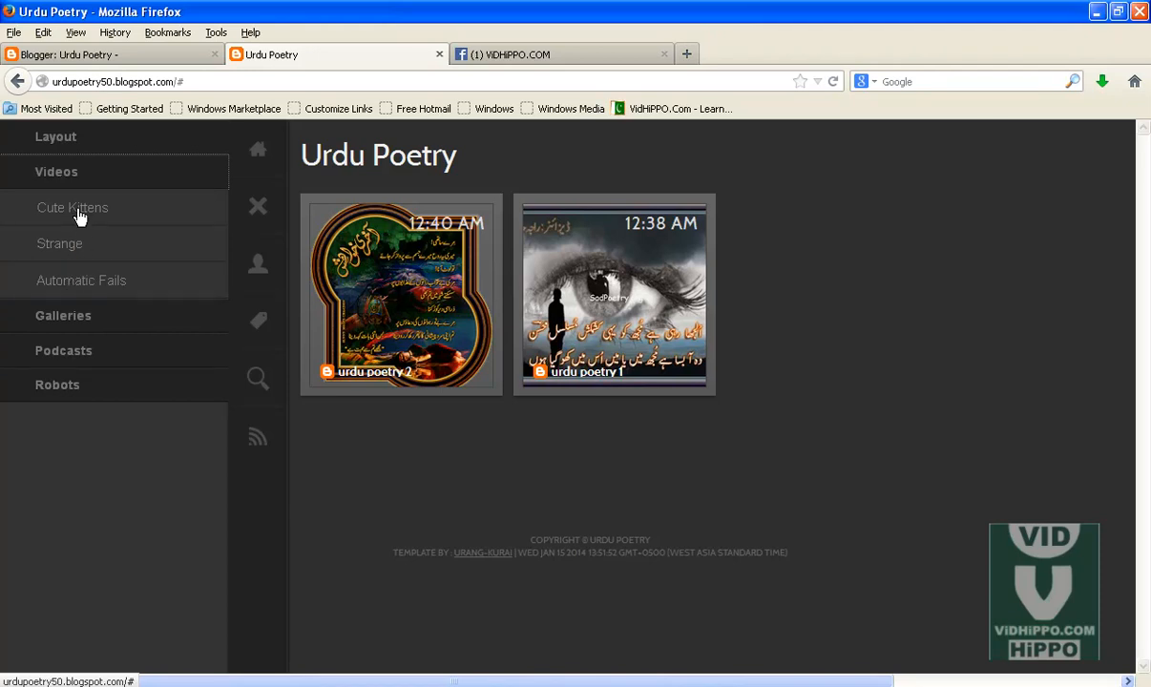
{"action": "left_click", "coordinate": [129, 55]}
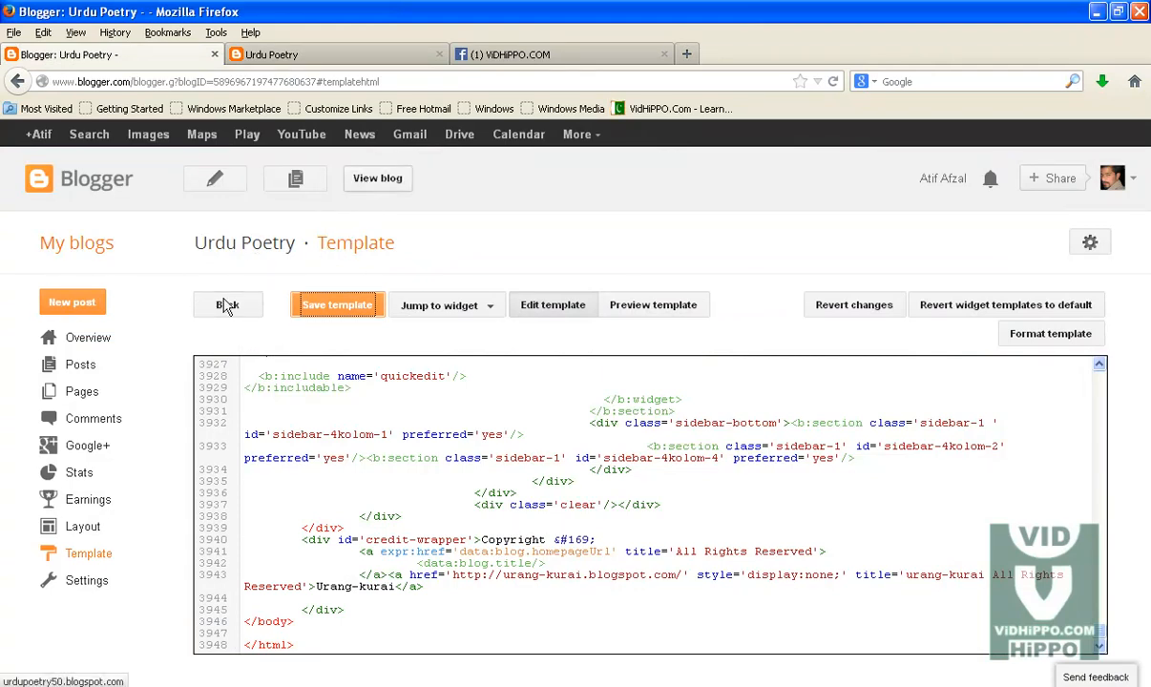
{"action": "left_click", "coordinate": [315, 57]}
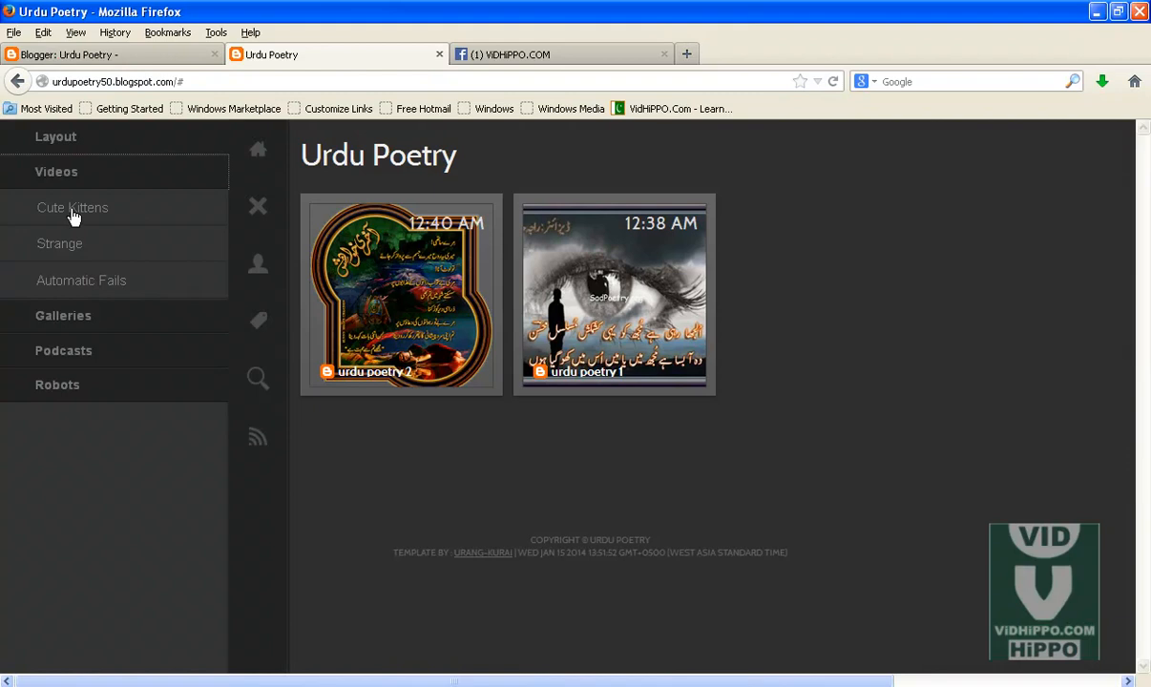
{"action": "left_click", "coordinate": [56, 386]}
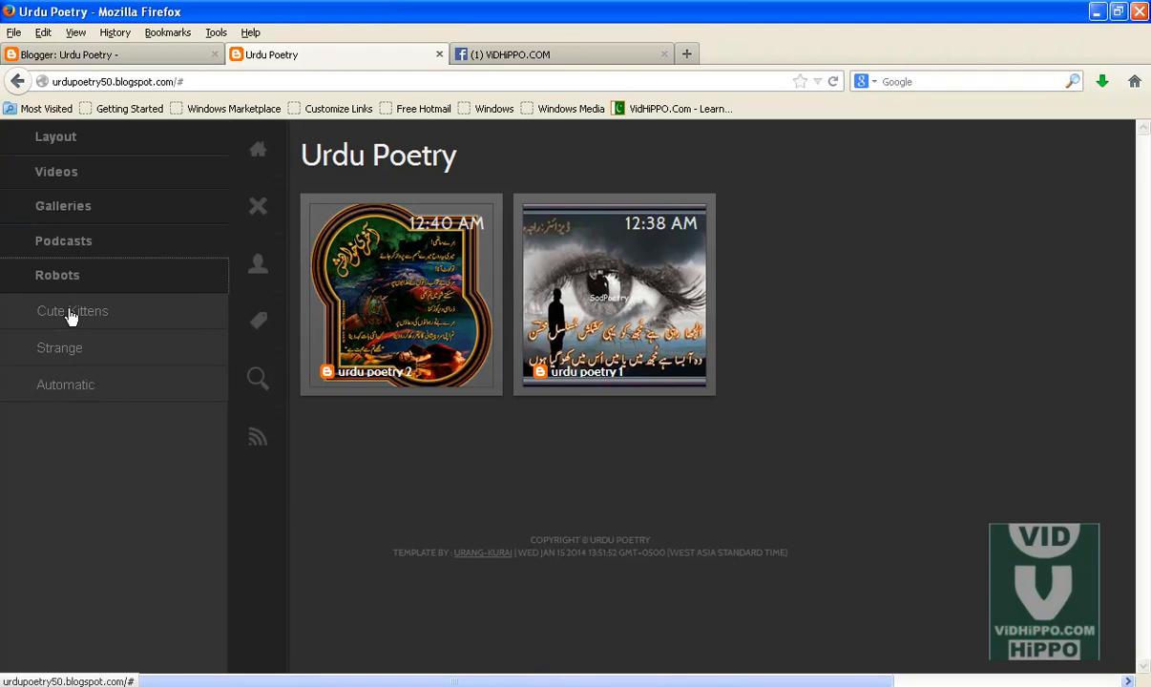
{"action": "left_click", "coordinate": [85, 180]}
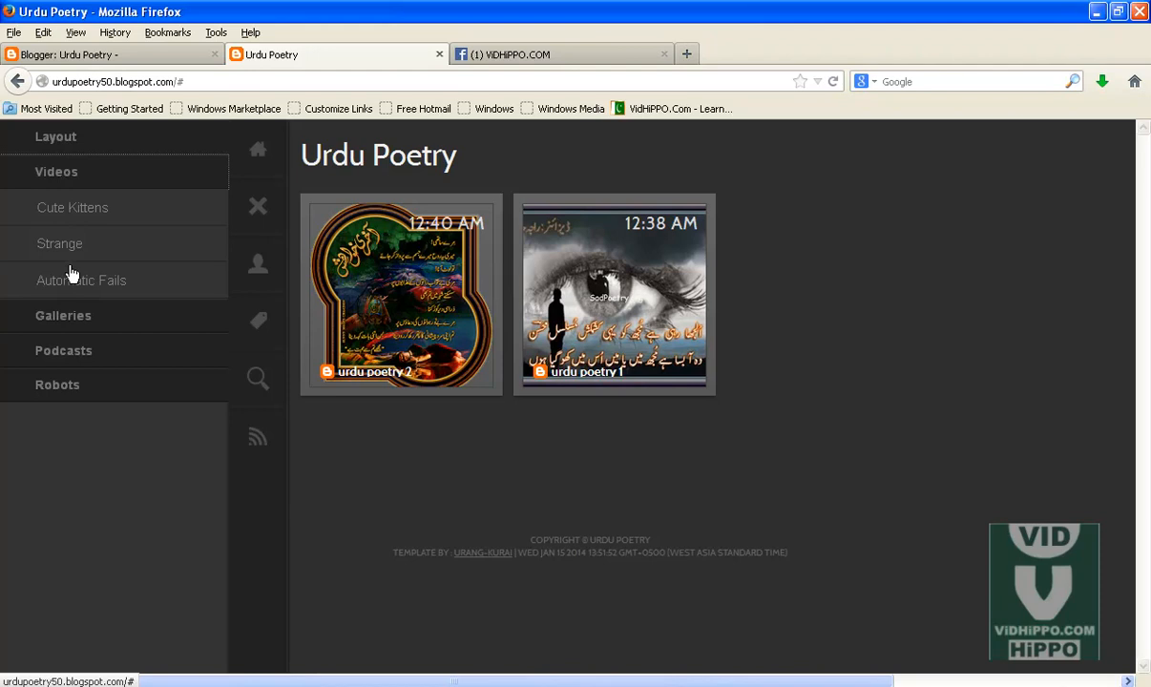
Step: Start a new post and insert the image urdu-poetry-imagesaa uploaded from the computer
{"action": "left_click", "coordinate": [119, 56]}
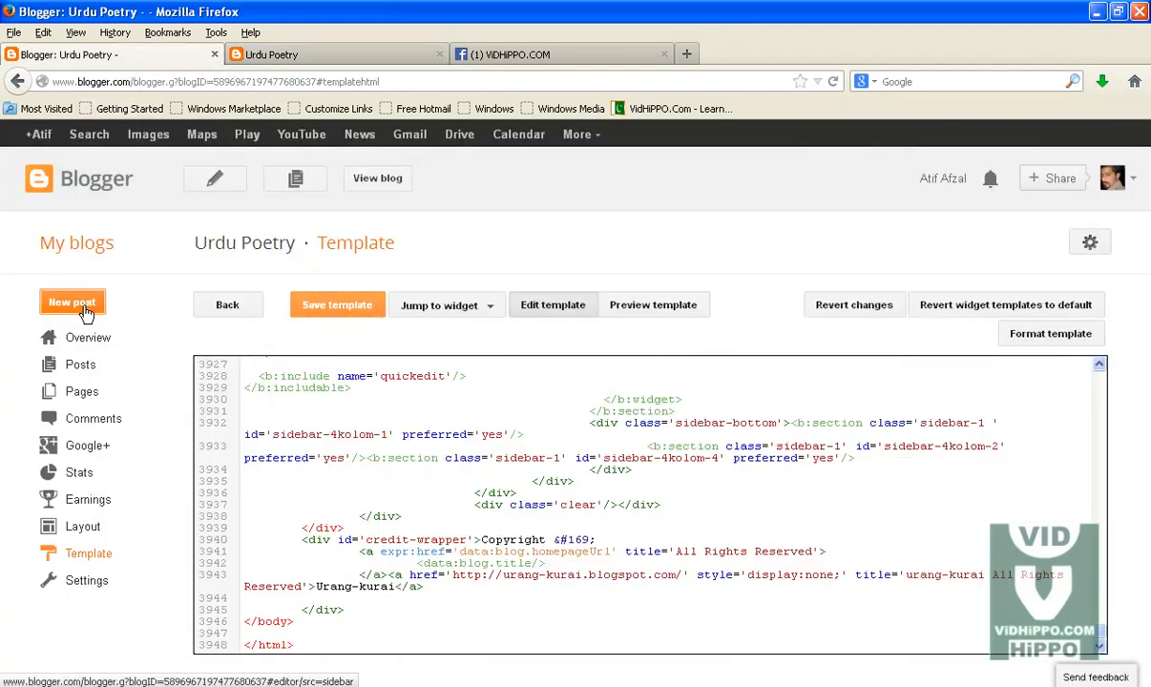
{"action": "left_click", "coordinate": [54, 305]}
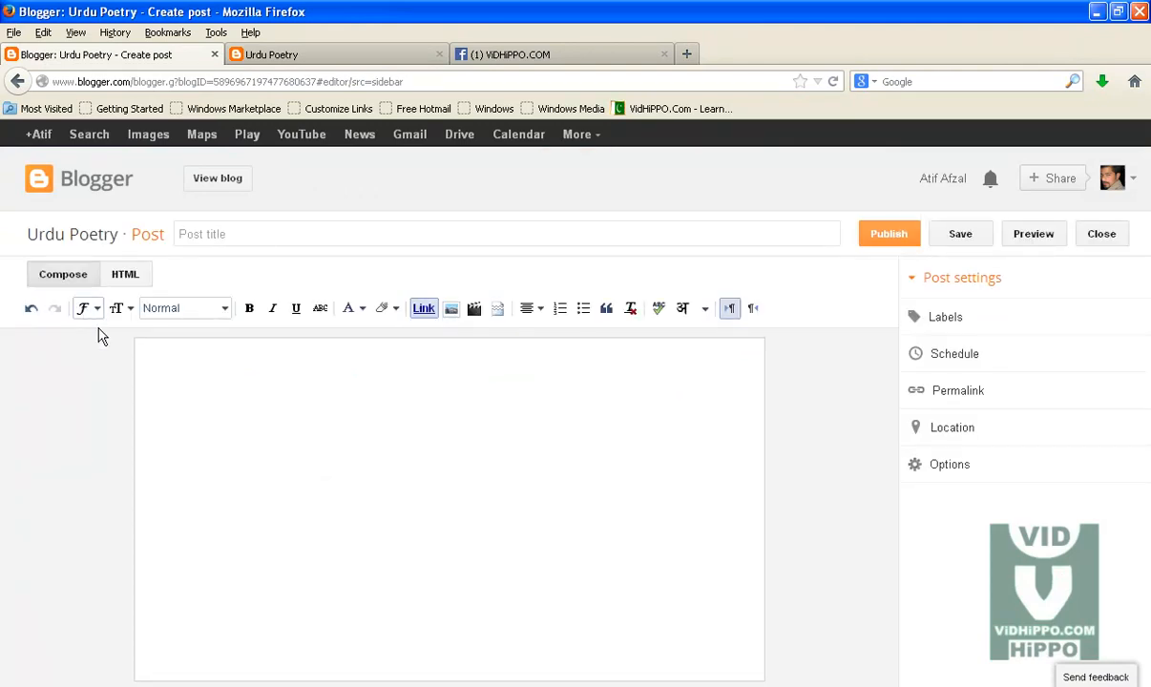
{"action": "left_click", "coordinate": [451, 308]}
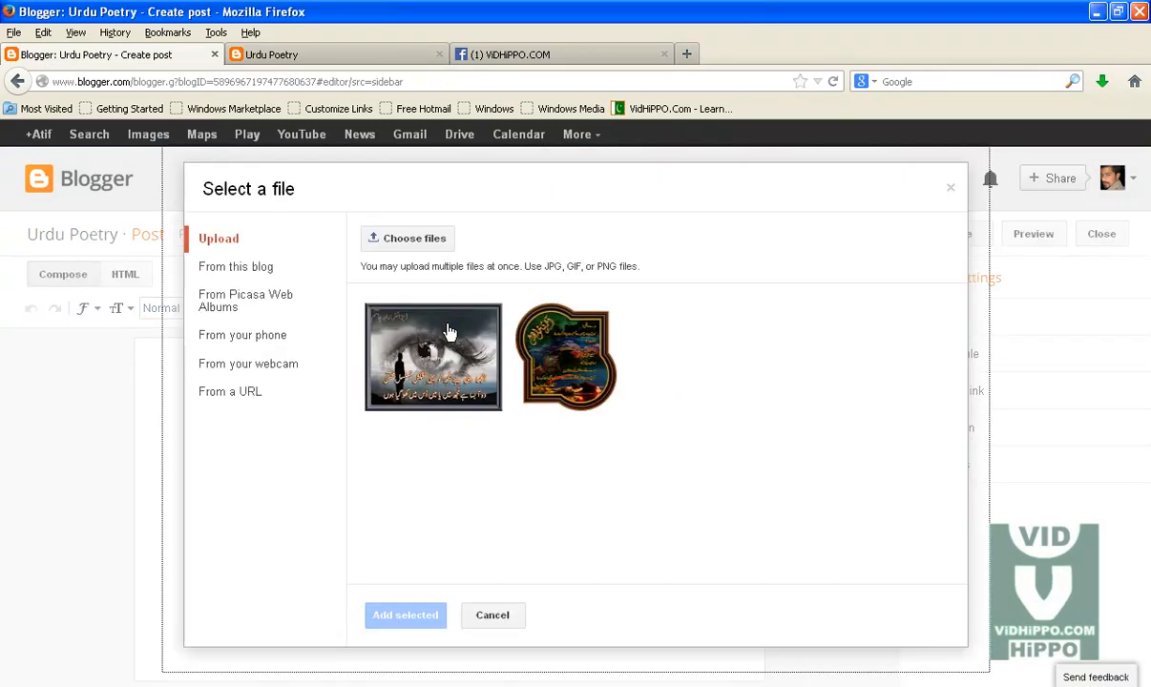
{"action": "left_click", "coordinate": [417, 253]}
{"action": "left_click", "coordinate": [156, 170]}
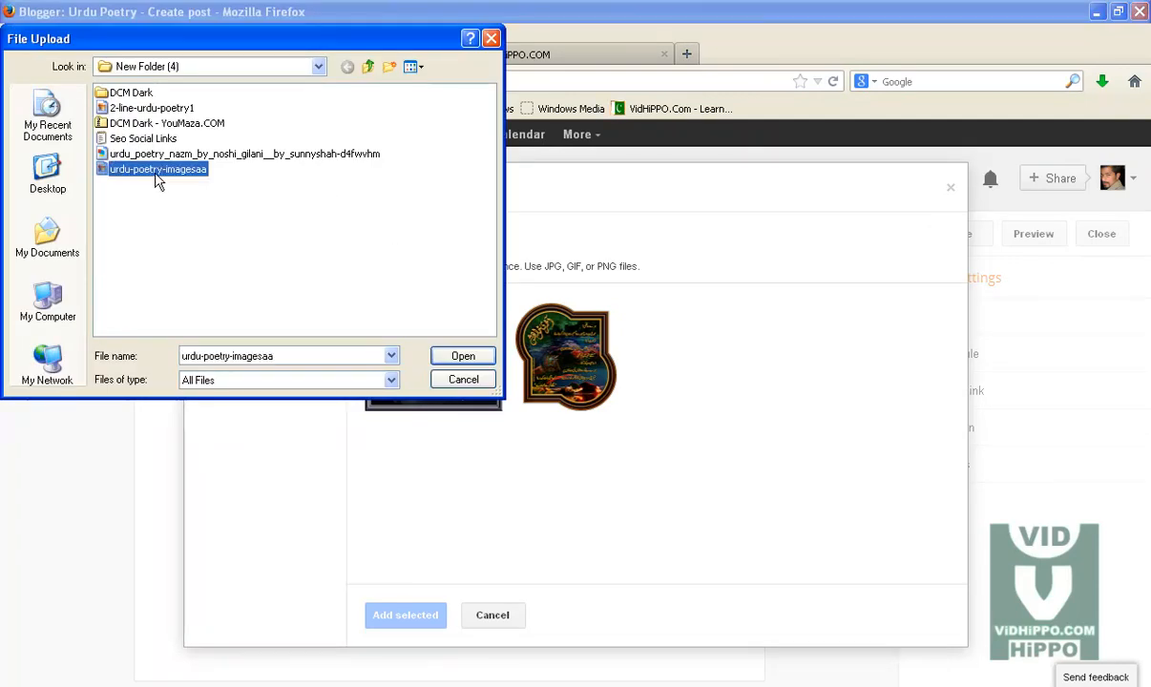
{"action": "left_click", "coordinate": [463, 356]}
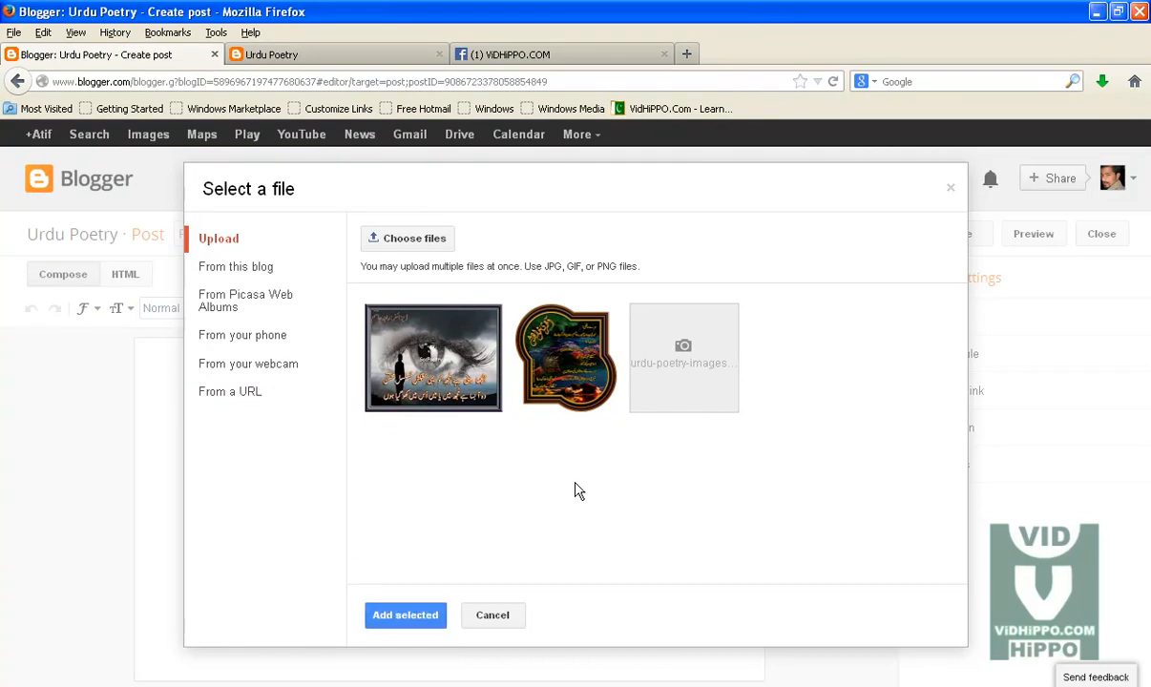
{"action": "left_click", "coordinate": [403, 615]}
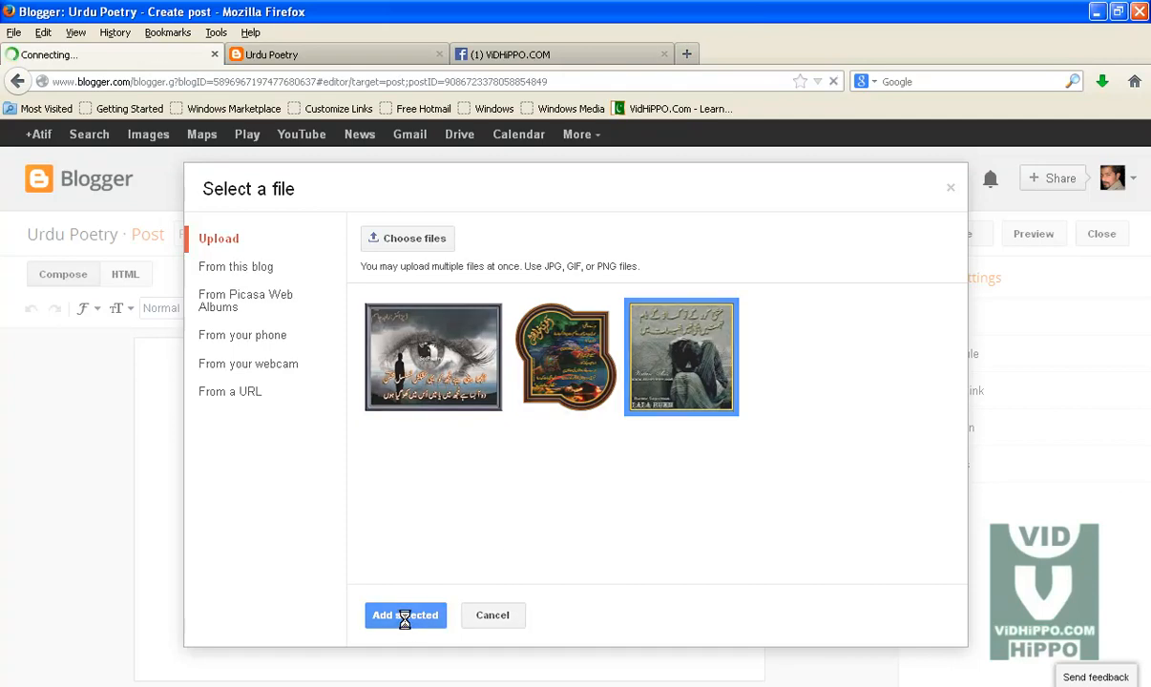
Step: Title the post urdu poetry 3 and open its Labels settings
{"action": "left_click", "coordinate": [220, 234]}
{"action": "type", "text": "urdu poetry 3"}
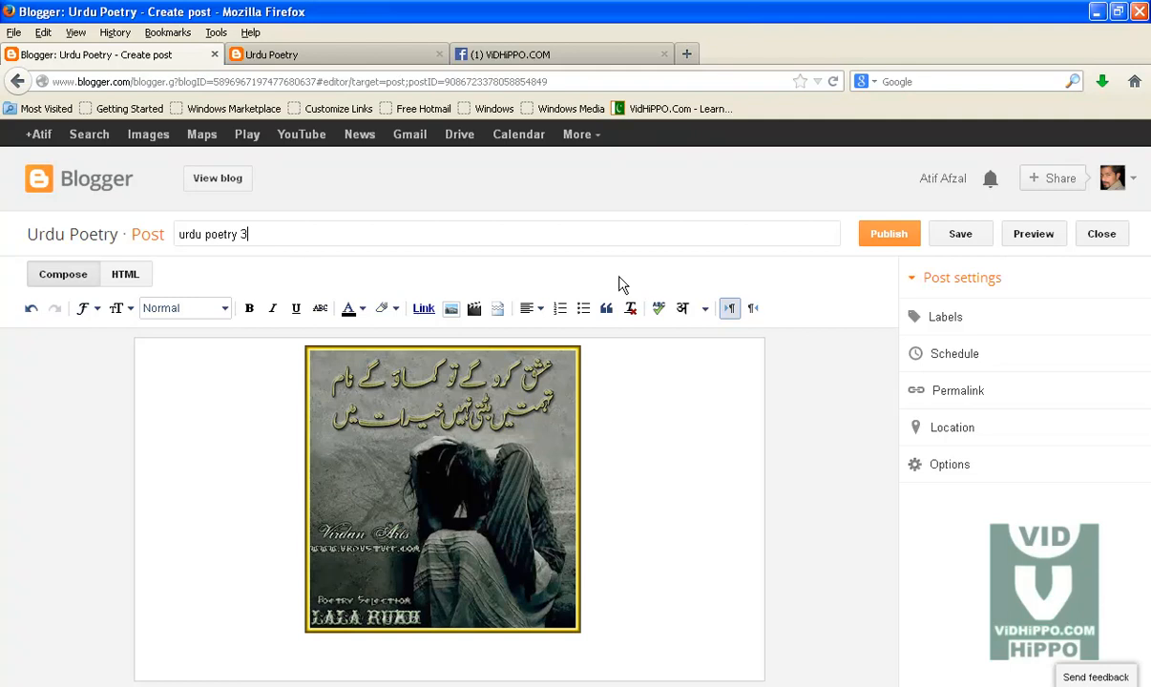
{"action": "left_click", "coordinate": [963, 318]}
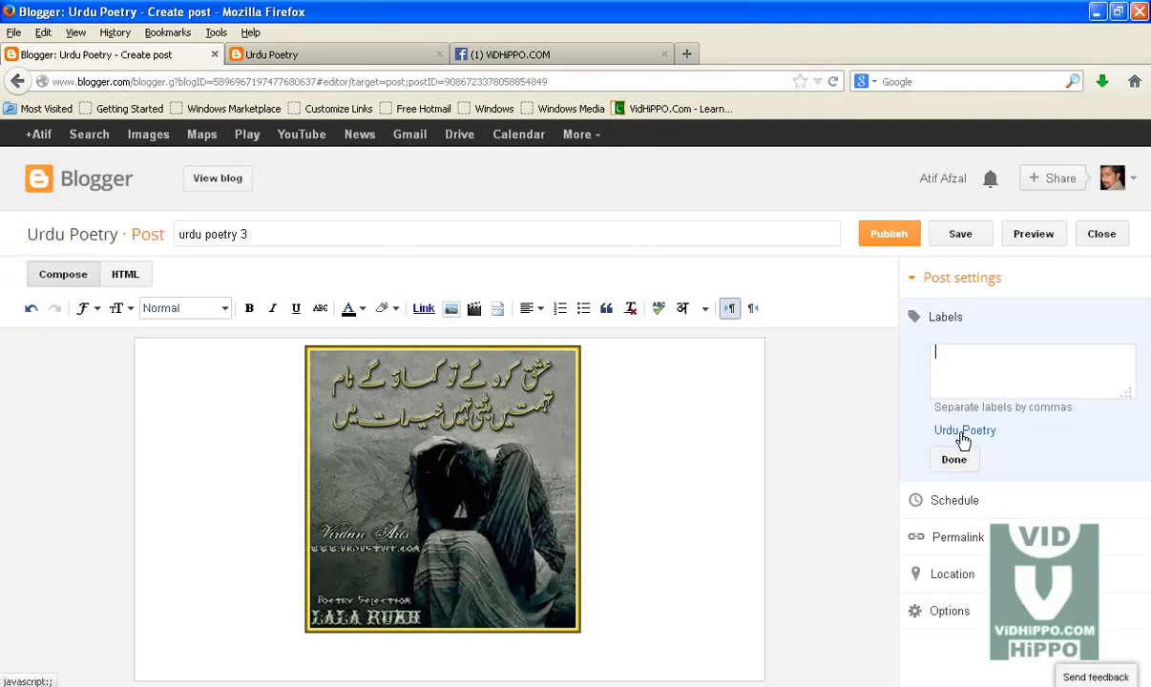
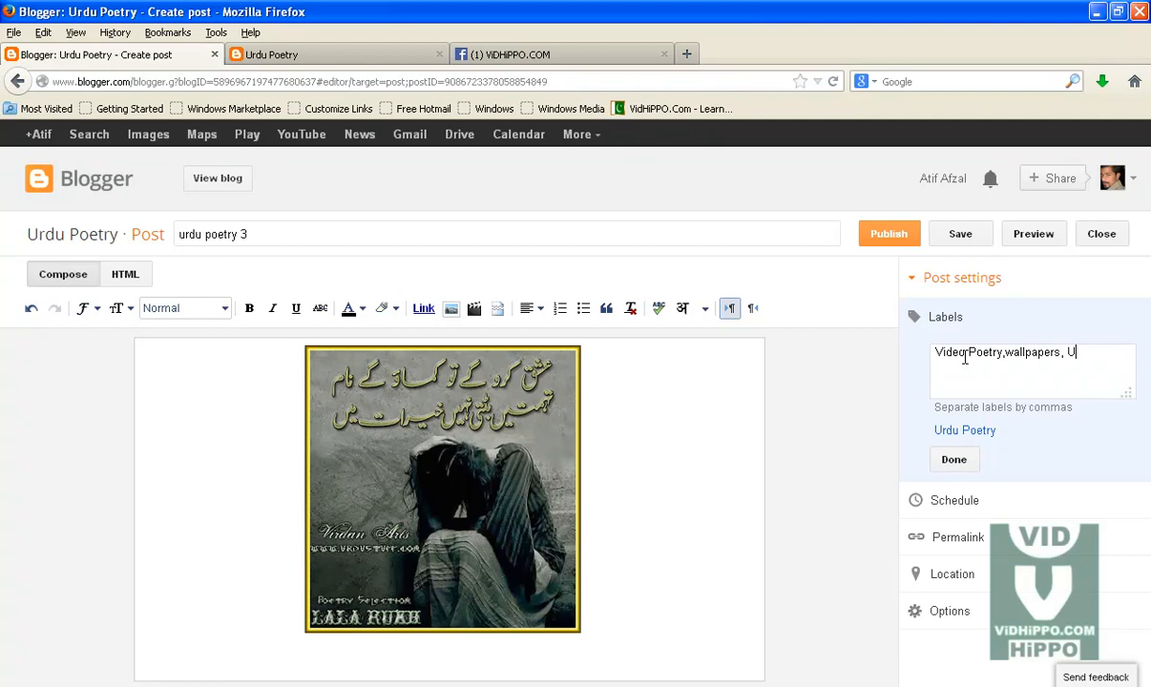
Step: Complete the post's labels by adding Urdu Poetry from the label suggestion
{"action": "type", "text": "rdu"}
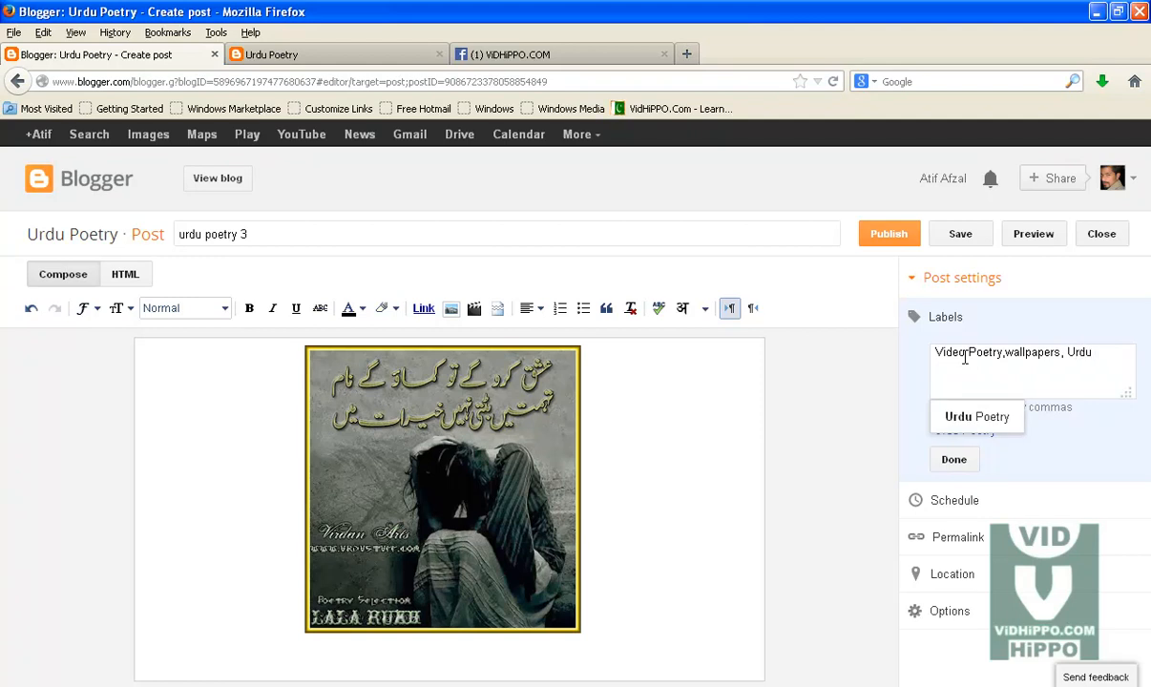
{"action": "left_click", "coordinate": [981, 414]}
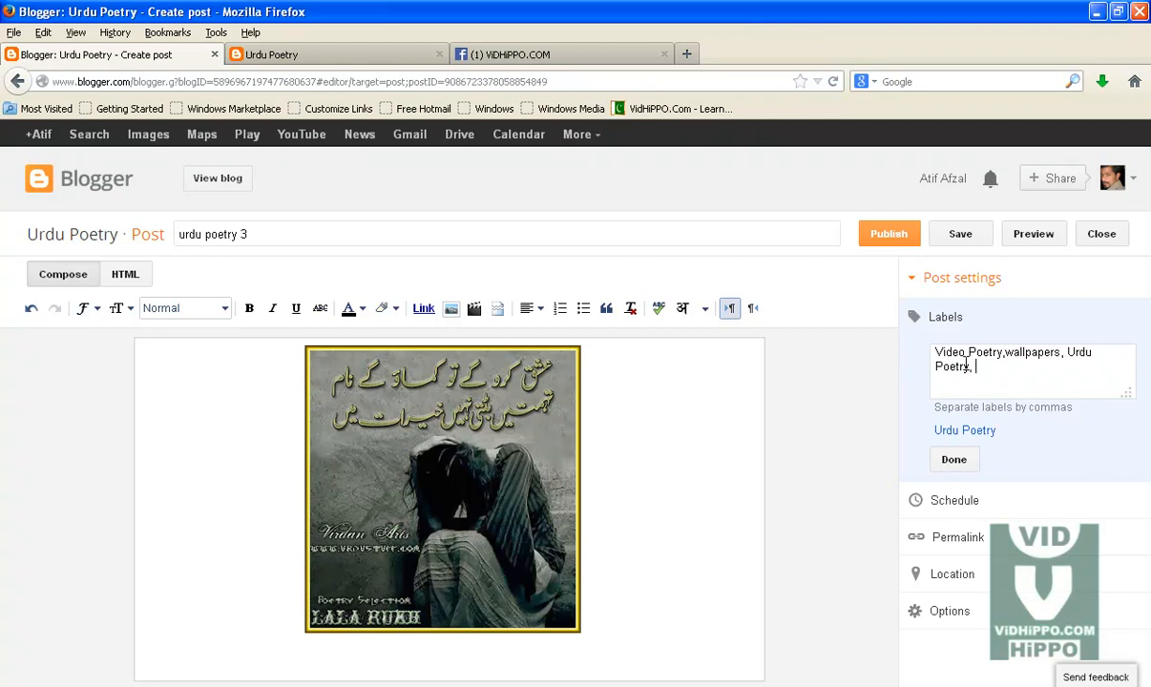
Step: Close the label settings, publish the urdu poetry 3 post, and dismiss the Google+ share dialog
{"action": "left_click", "coordinate": [353, 57]}
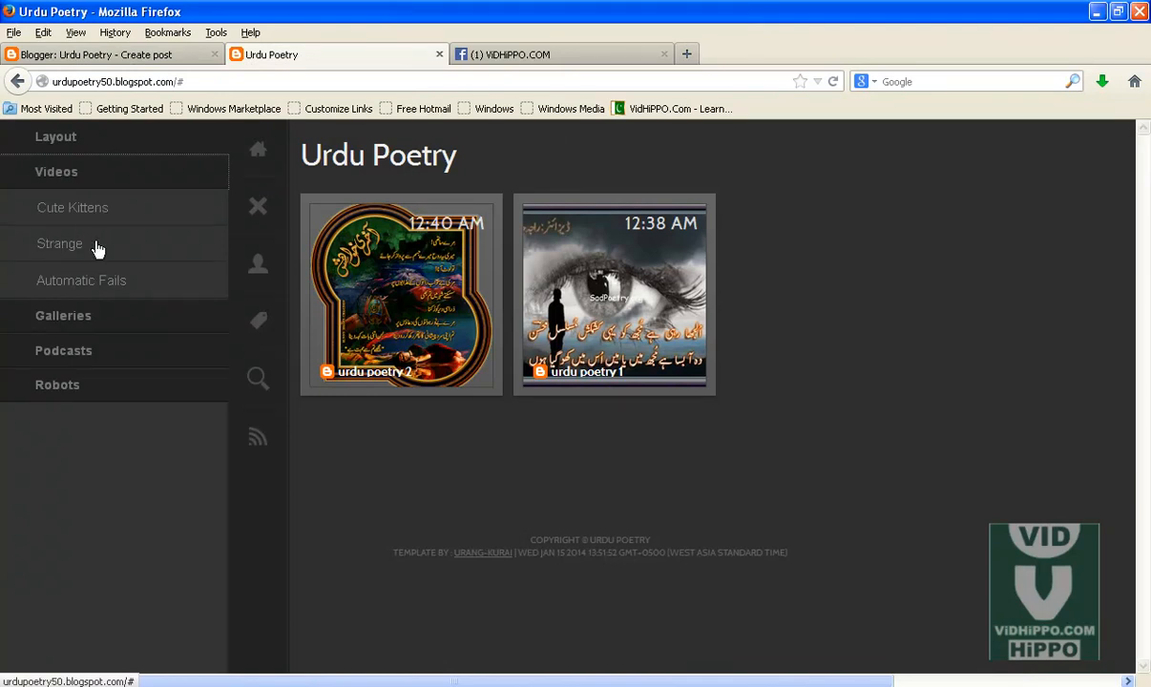
{"action": "left_click", "coordinate": [134, 55]}
{"action": "left_click", "coordinate": [921, 454]}
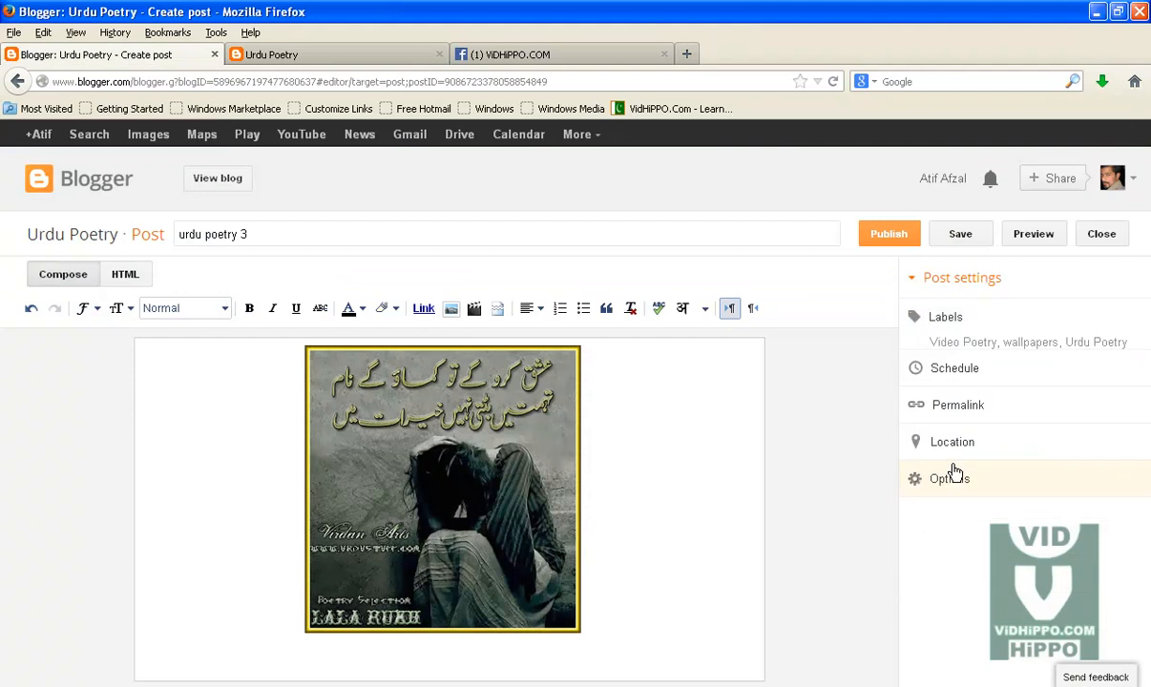
{"action": "left_click", "coordinate": [888, 237]}
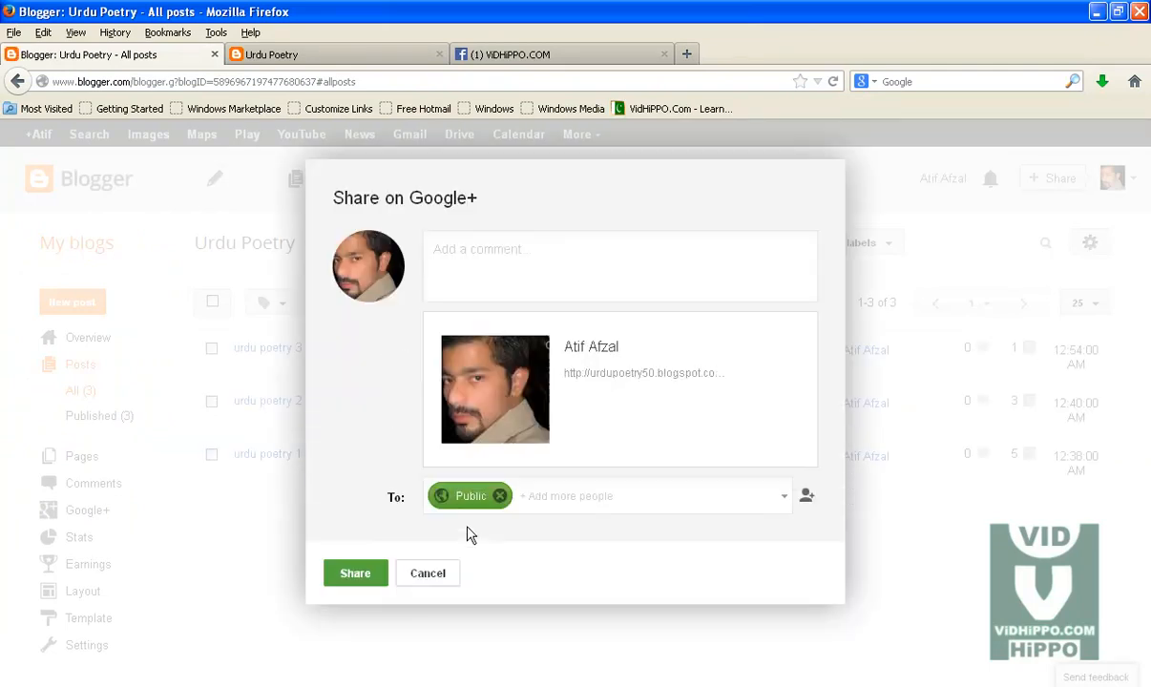
{"action": "left_click", "coordinate": [427, 574]}
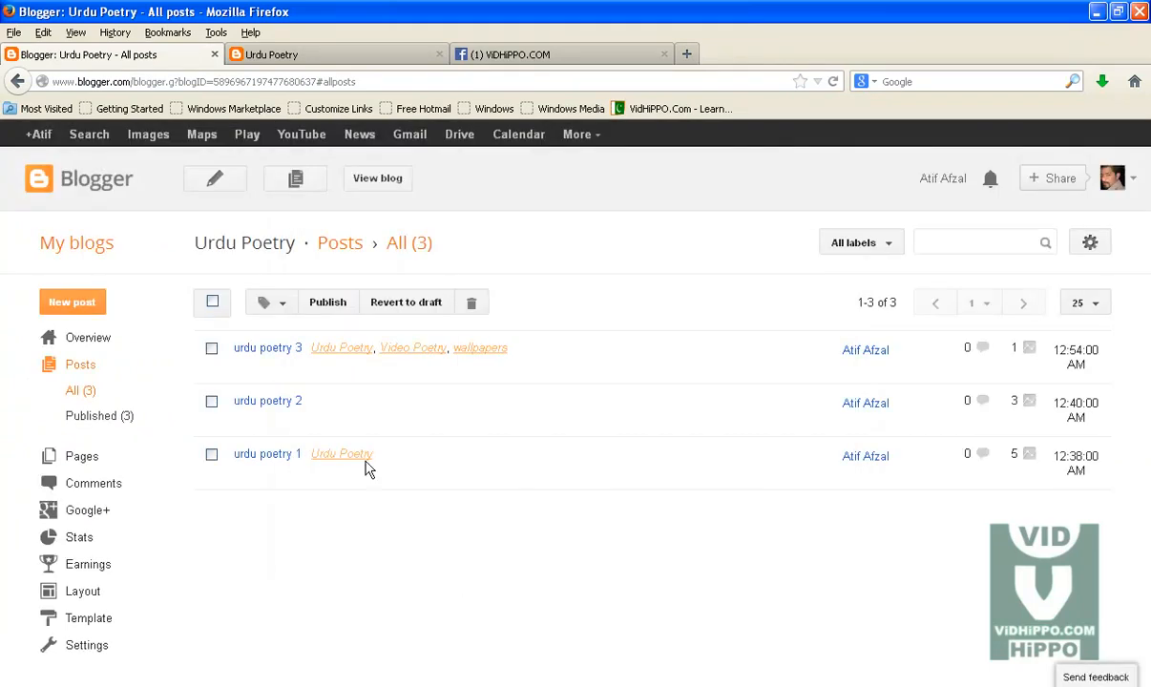
Step: Reload the live blog's home page without the trailing #, then open its sidebar menu to check the new post
{"action": "left_click", "coordinate": [324, 56]}
{"action": "left_click", "coordinate": [309, 82]}
{"action": "left_click", "coordinate": [309, 82]}
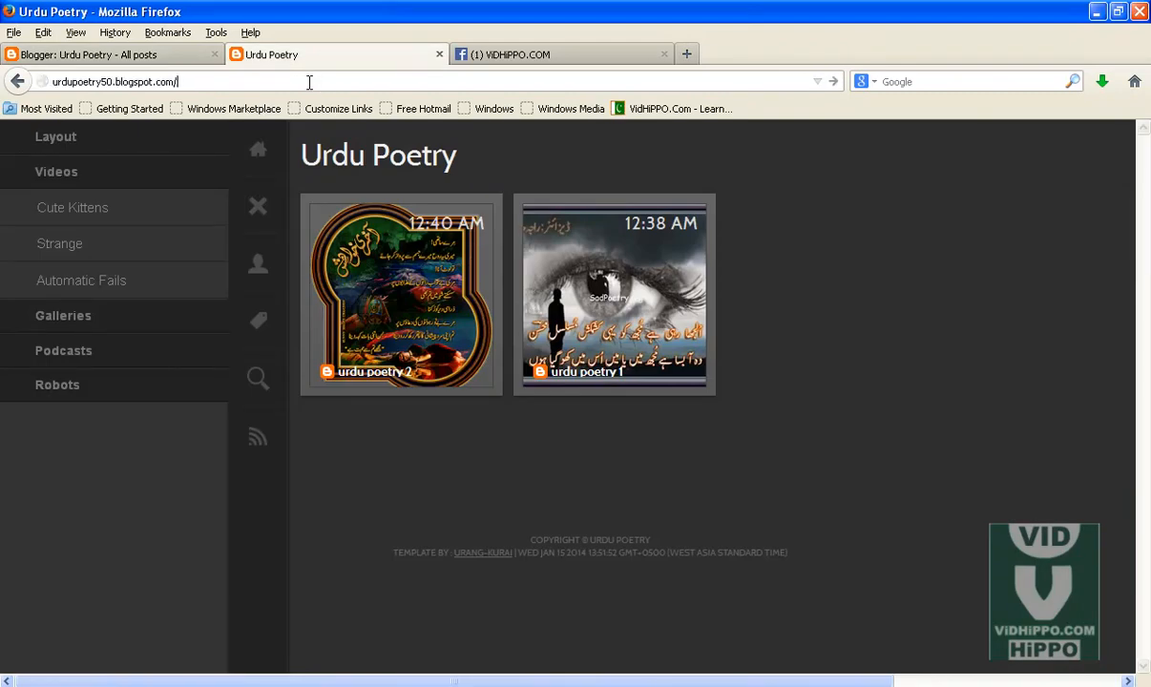
{"action": "key", "text": "BackSpace"}
{"action": "key", "text": "BackSpace"}
{"action": "key", "text": "Return"}
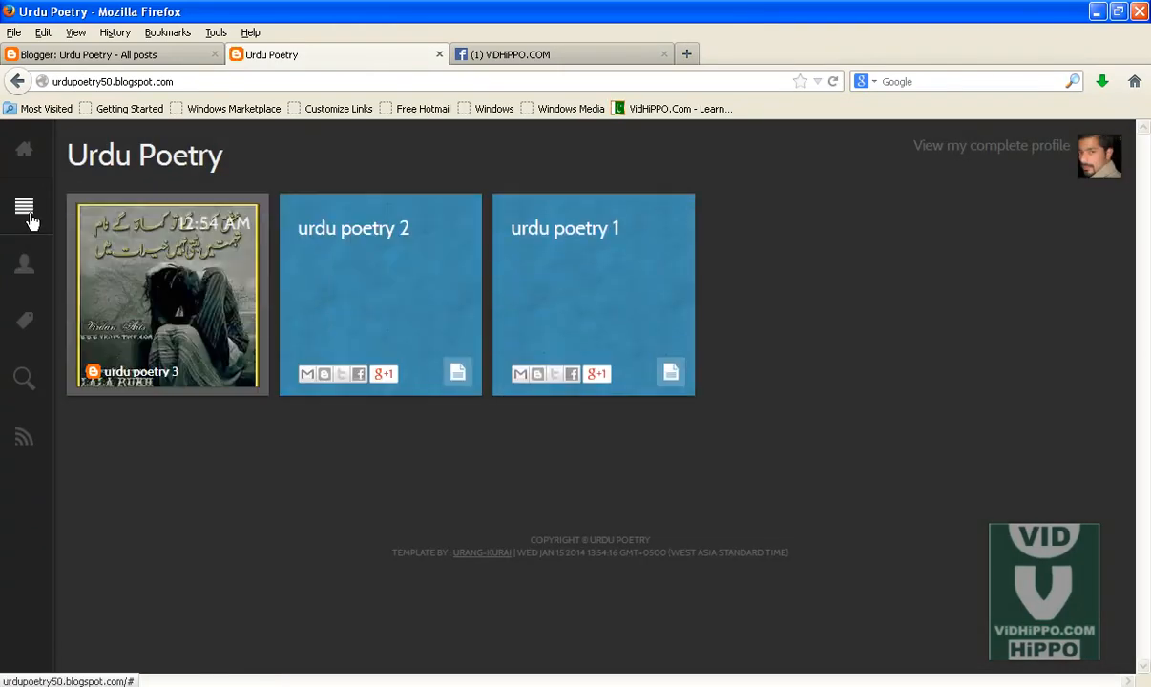
{"action": "left_click", "coordinate": [28, 220]}
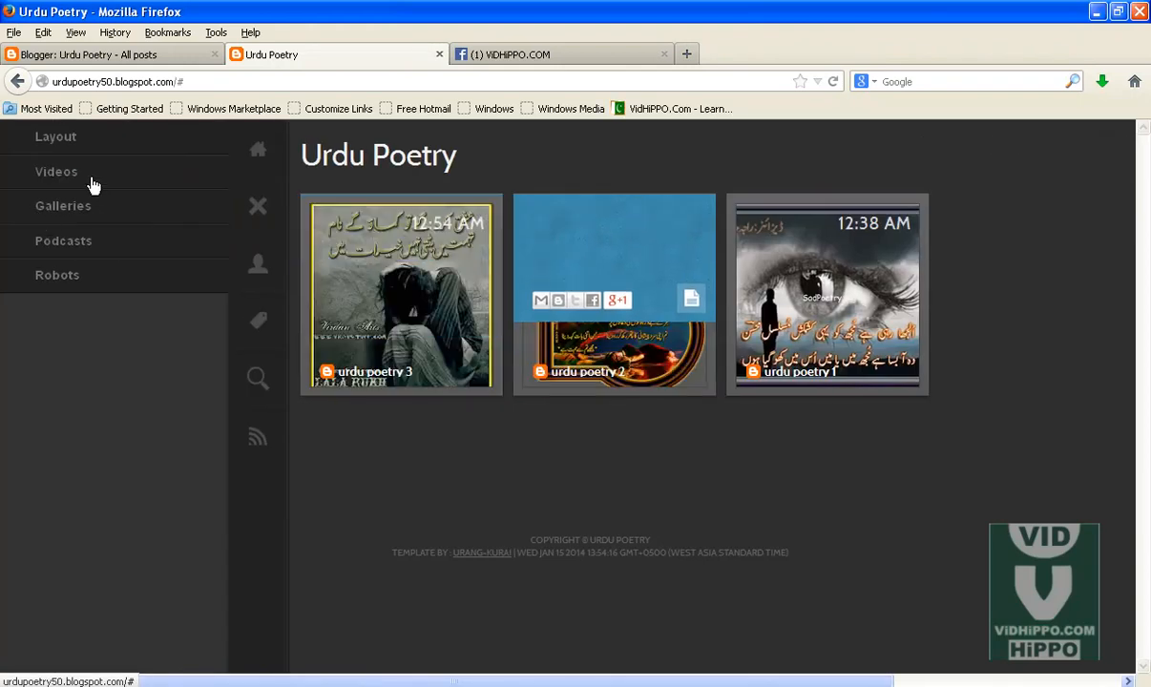
{"action": "left_click", "coordinate": [52, 138]}
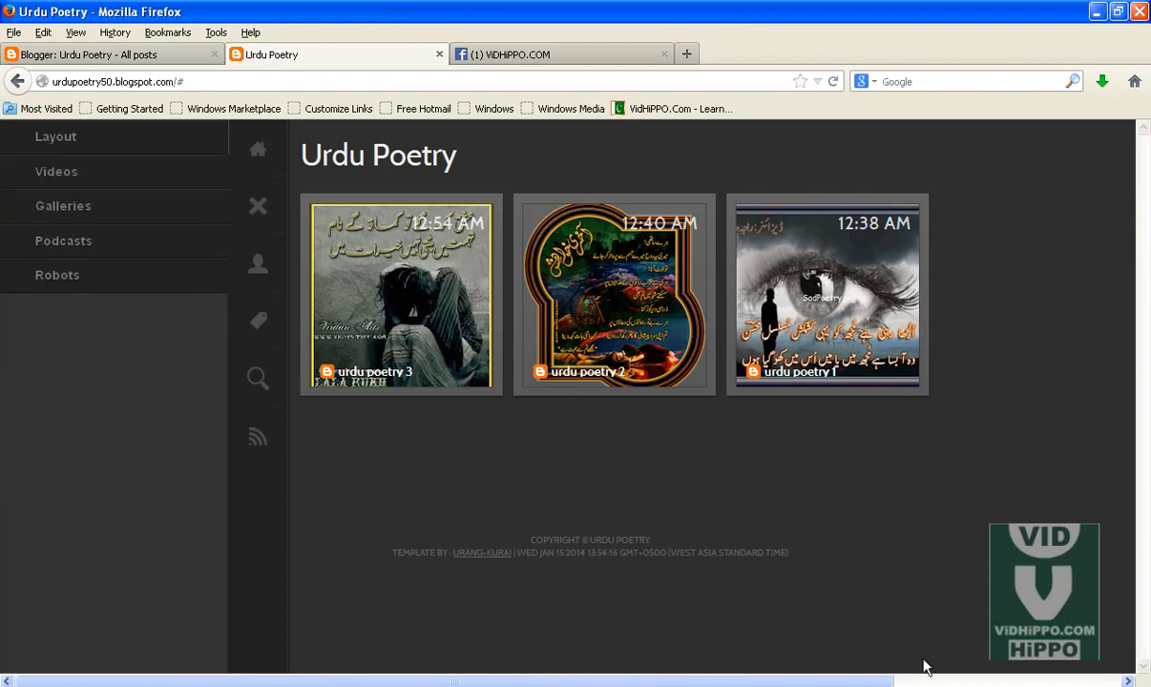
Step: Expand the Layout menu in the live blog's sidebar to examine its entries
{"action": "left_click", "coordinate": [821, 685]}
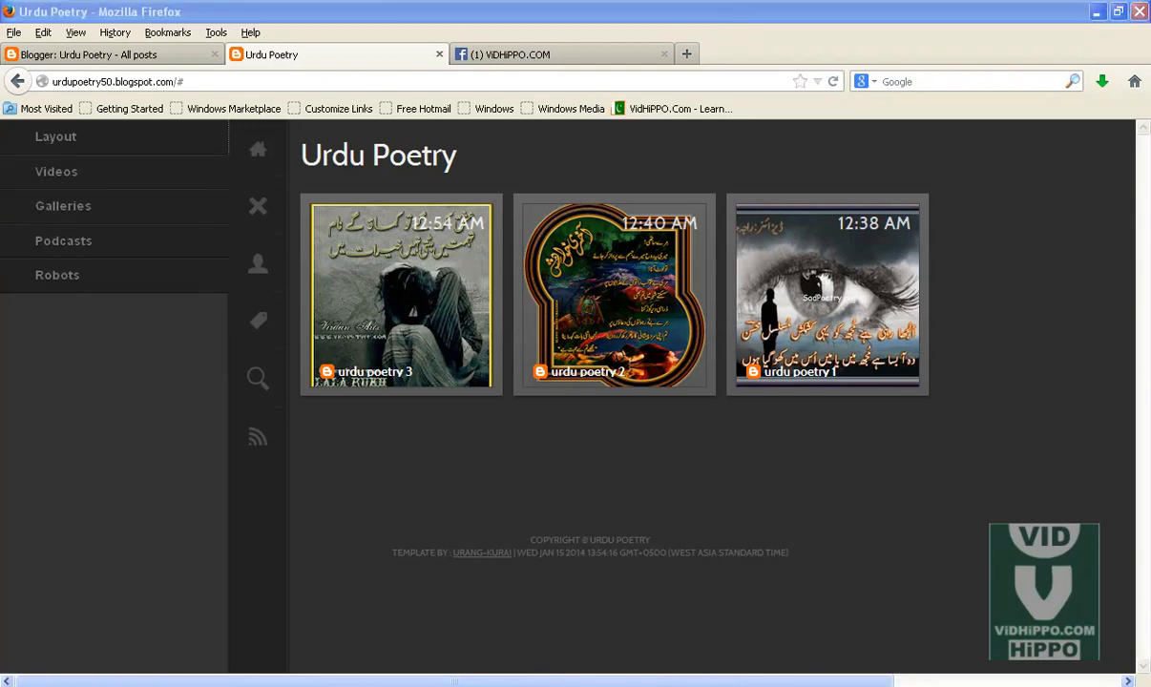
{"action": "left_click", "coordinate": [343, 298]}
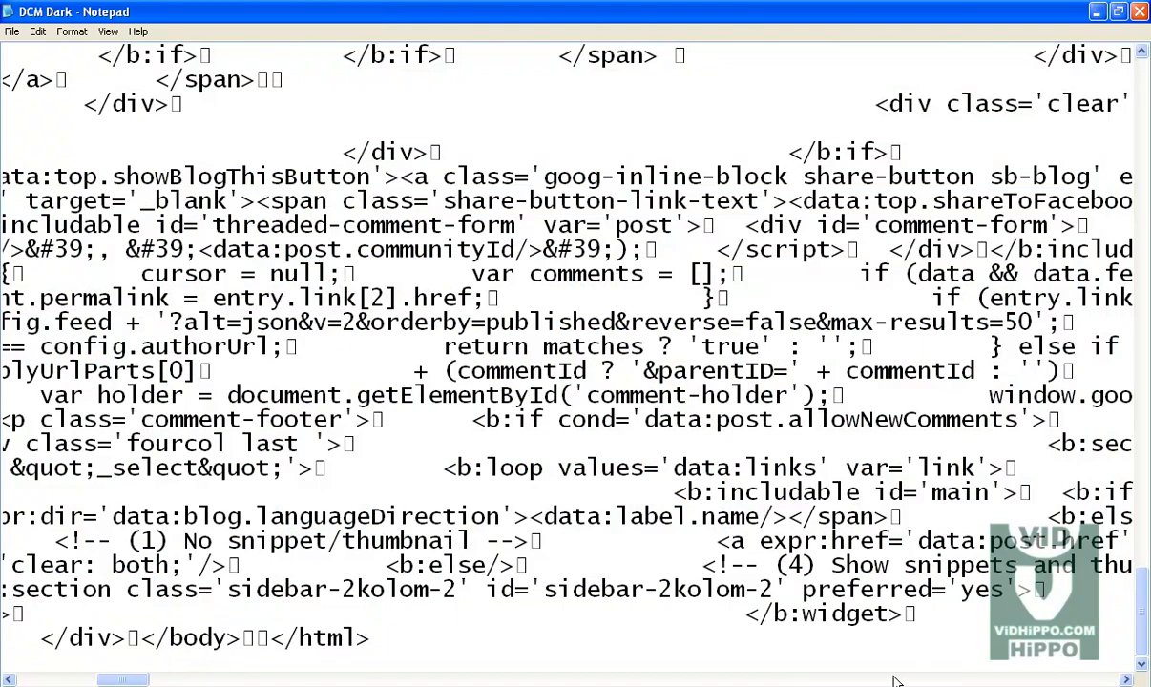
{"action": "left_click_drag", "start_coordinate": [130, 681], "coordinate": [48, 682]}
{"action": "left_click", "coordinate": [191, 686]}
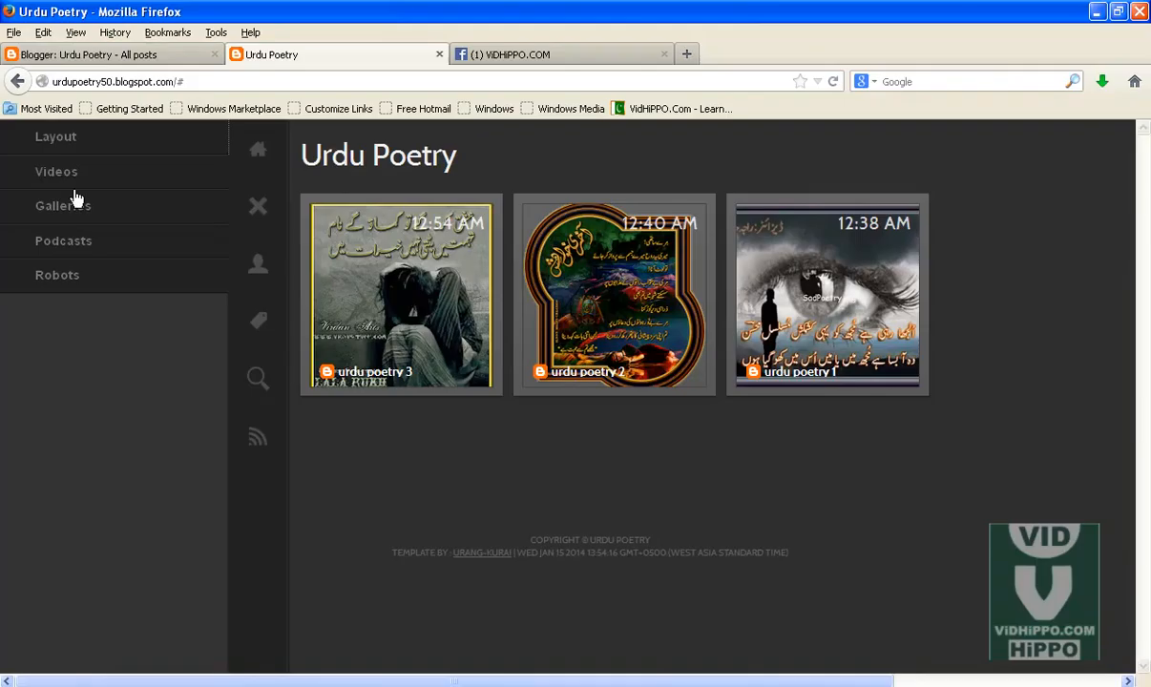
{"action": "left_click", "coordinate": [65, 141]}
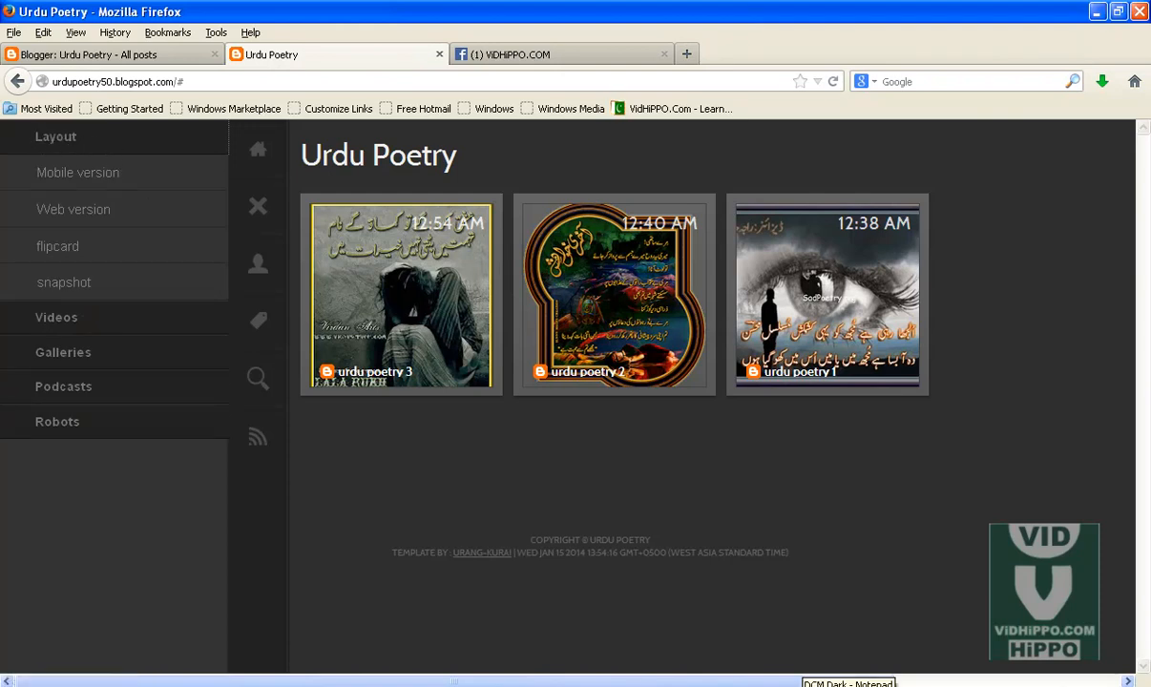
Step: Search the DCM Dark template code in Notepad for occurrences of layout, stepping through the matches
{"action": "left_click", "coordinate": [893, 683]}
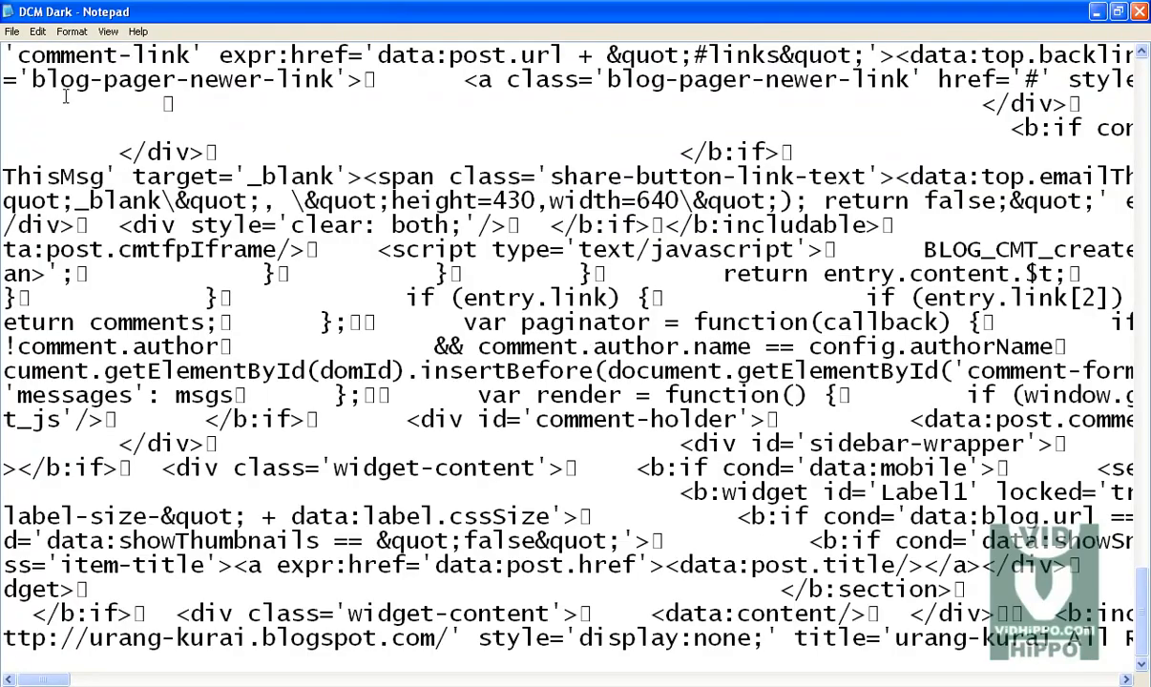
{"action": "left_click_drag", "start_coordinate": [1147, 598], "coordinate": [1102, 12]}
{"action": "scroll", "coordinate": [33, 80], "scroll_direction": "up", "scroll_amount": 10}
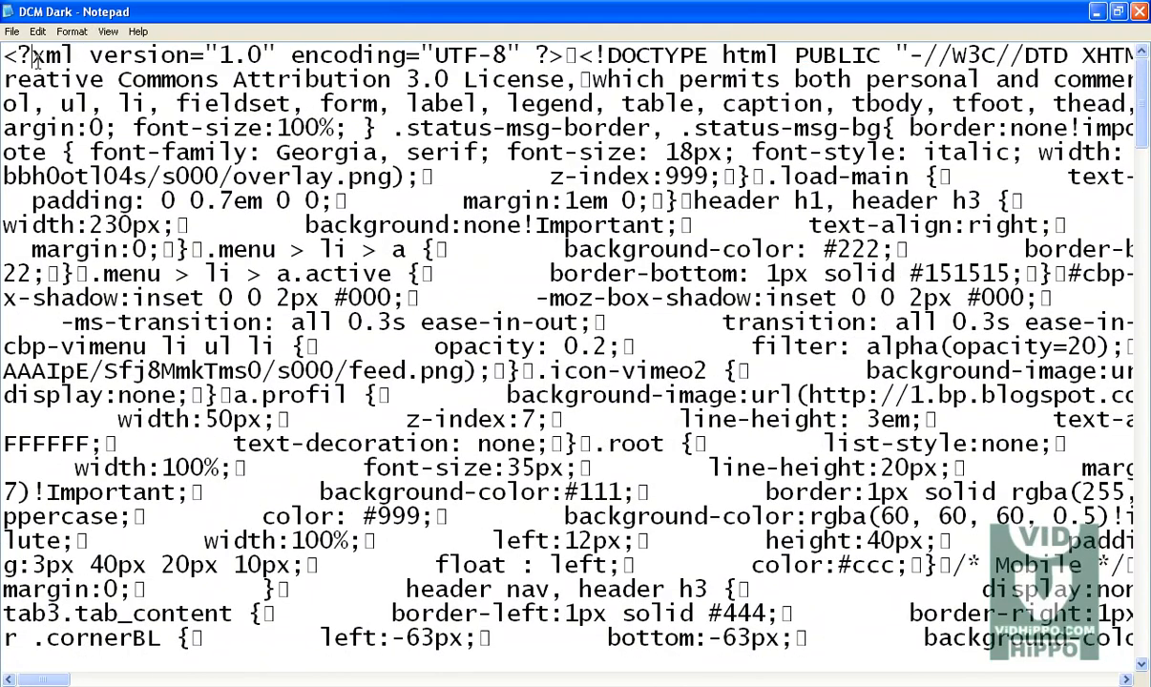
{"action": "key", "text": "ctrl+f"}
{"action": "type", "text": "layout"}
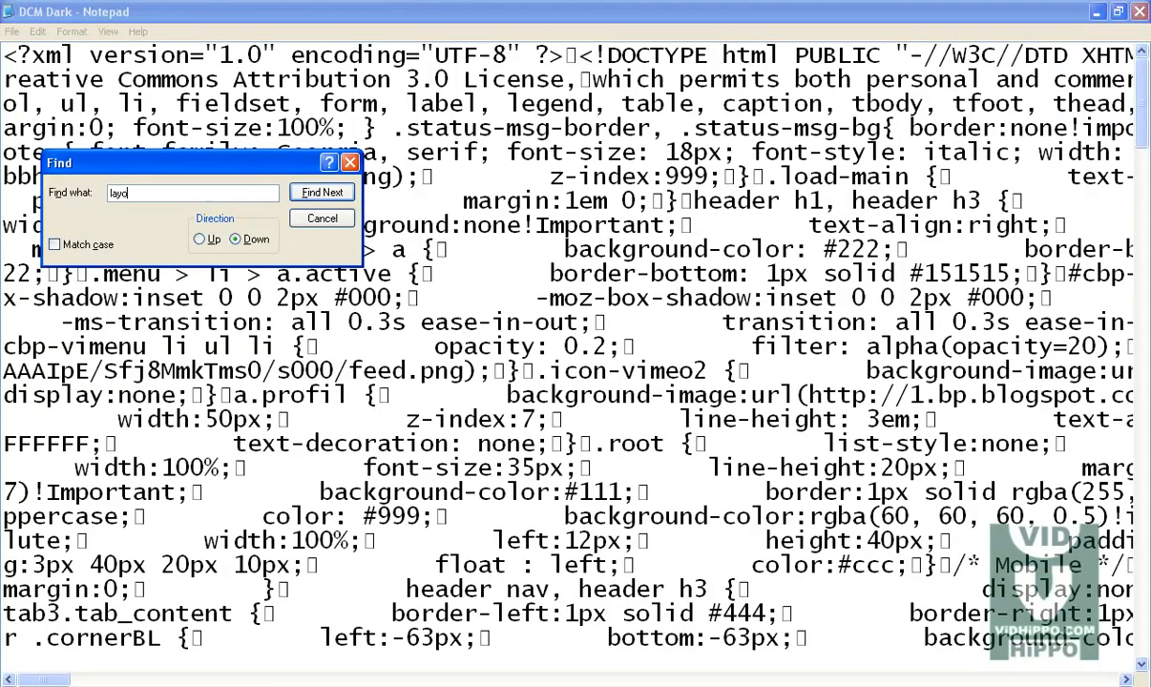
{"action": "left_click", "coordinate": [322, 192]}
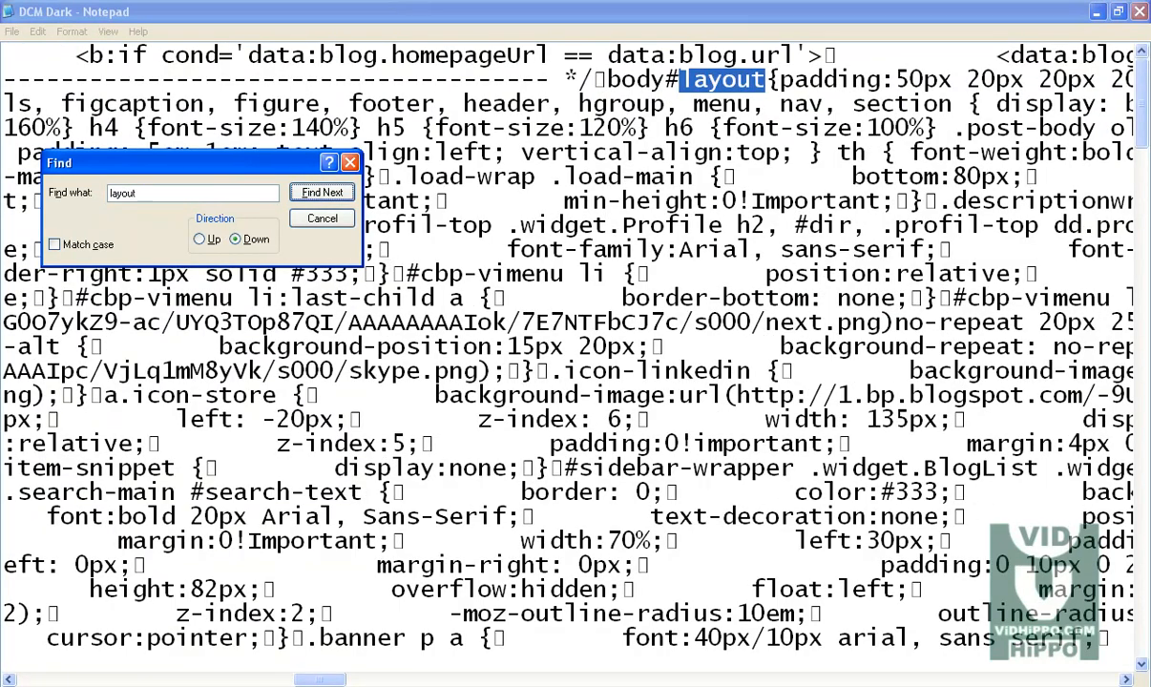
{"action": "left_click", "coordinate": [321, 192]}
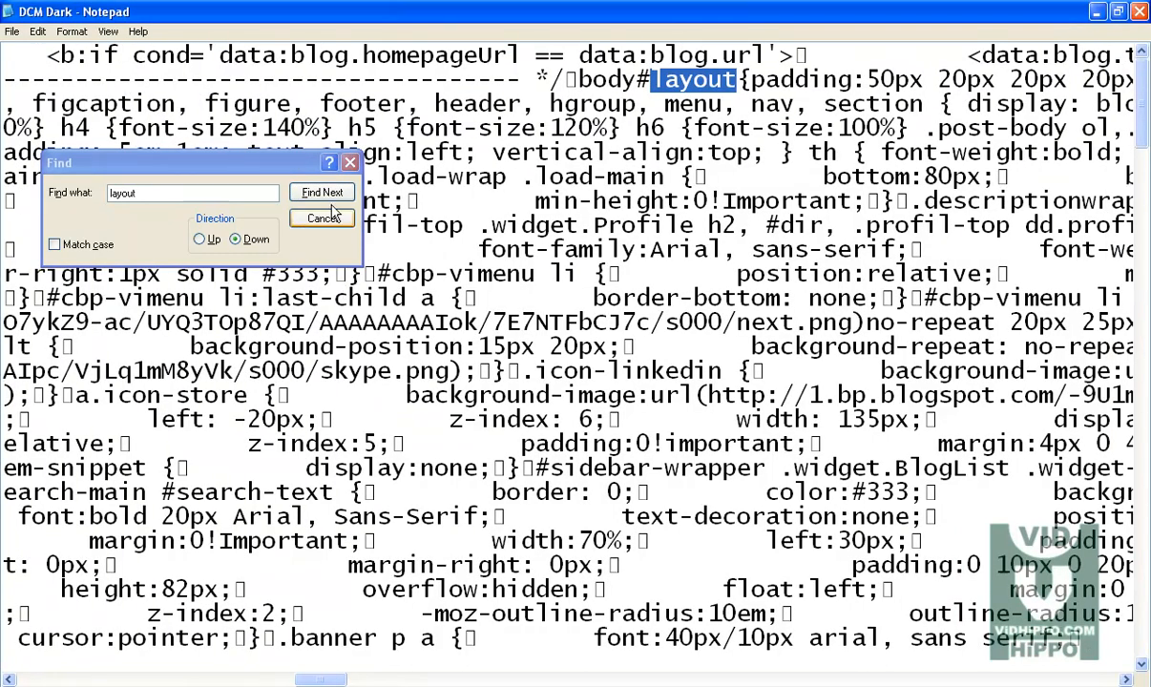
{"action": "left_click", "coordinate": [327, 194]}
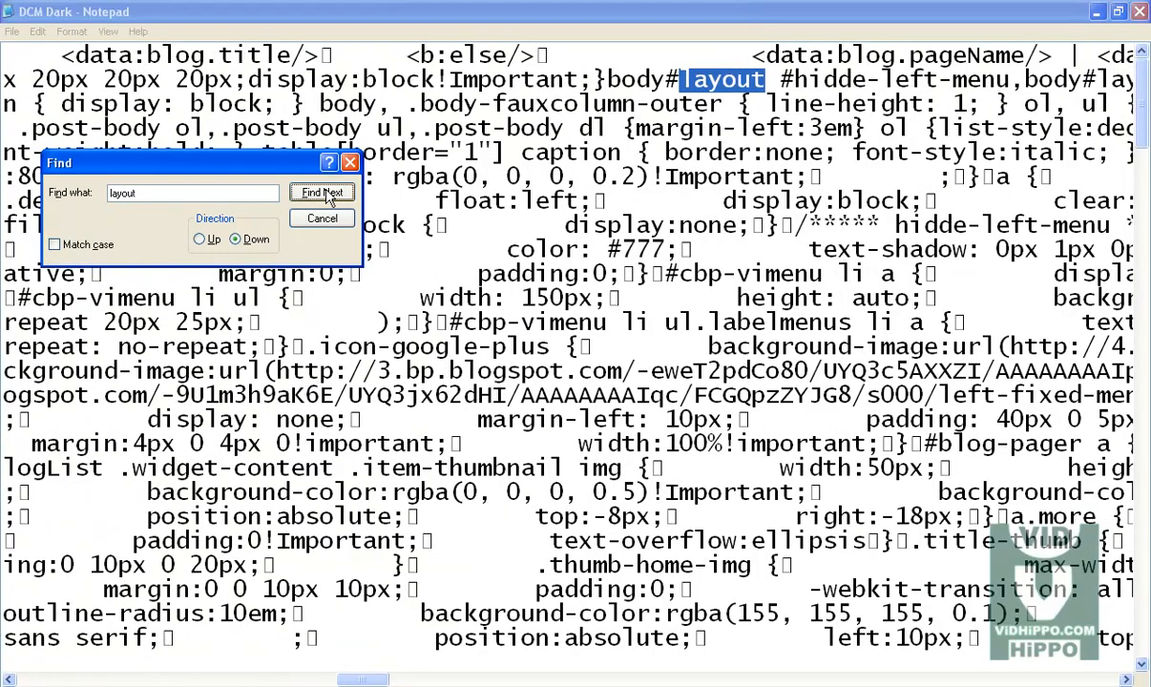
{"action": "left_click", "coordinate": [328, 194]}
{"action": "left_click", "coordinate": [327, 193]}
{"action": "left_click", "coordinate": [328, 194]}
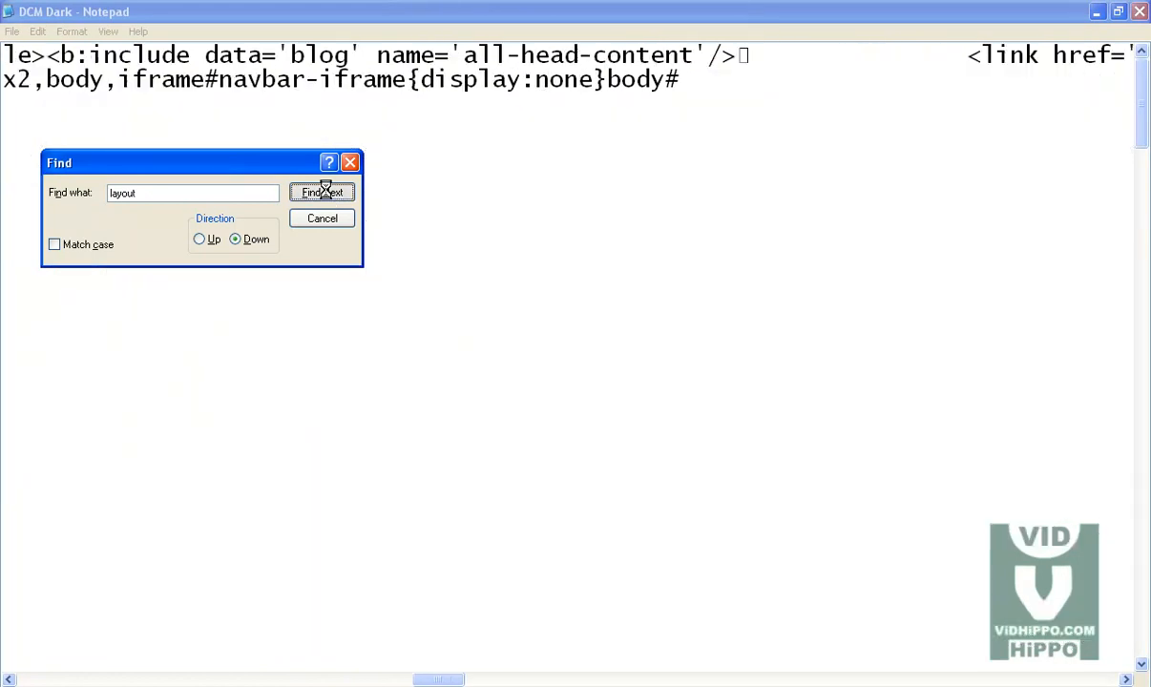
{"action": "left_click", "coordinate": [328, 194]}
{"action": "left_click", "coordinate": [327, 194]}
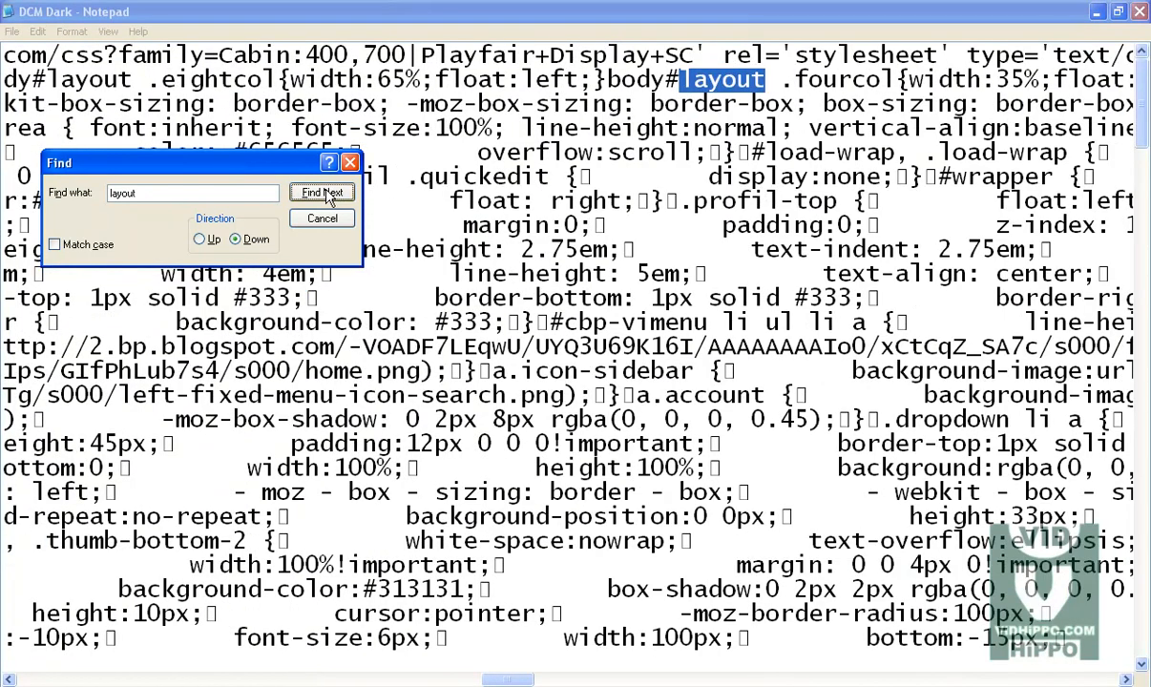
{"action": "left_click", "coordinate": [328, 194]}
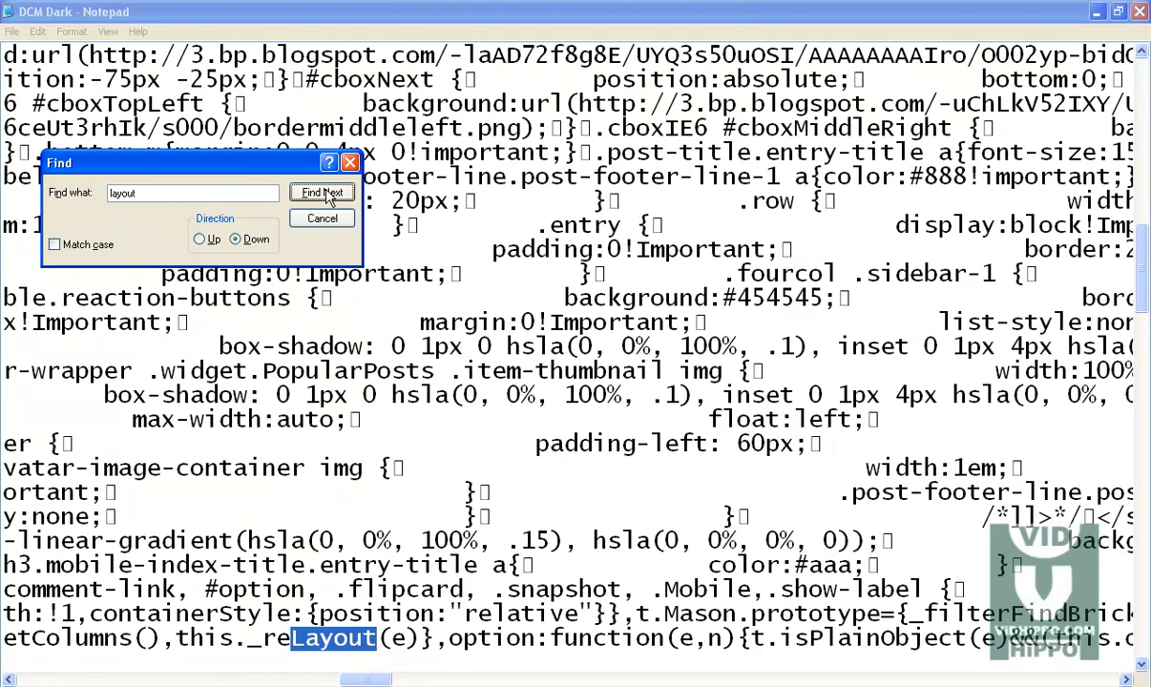
{"action": "left_click", "coordinate": [327, 194]}
{"action": "left_click", "coordinate": [327, 194]}
{"action": "left_click", "coordinate": [325, 192]}
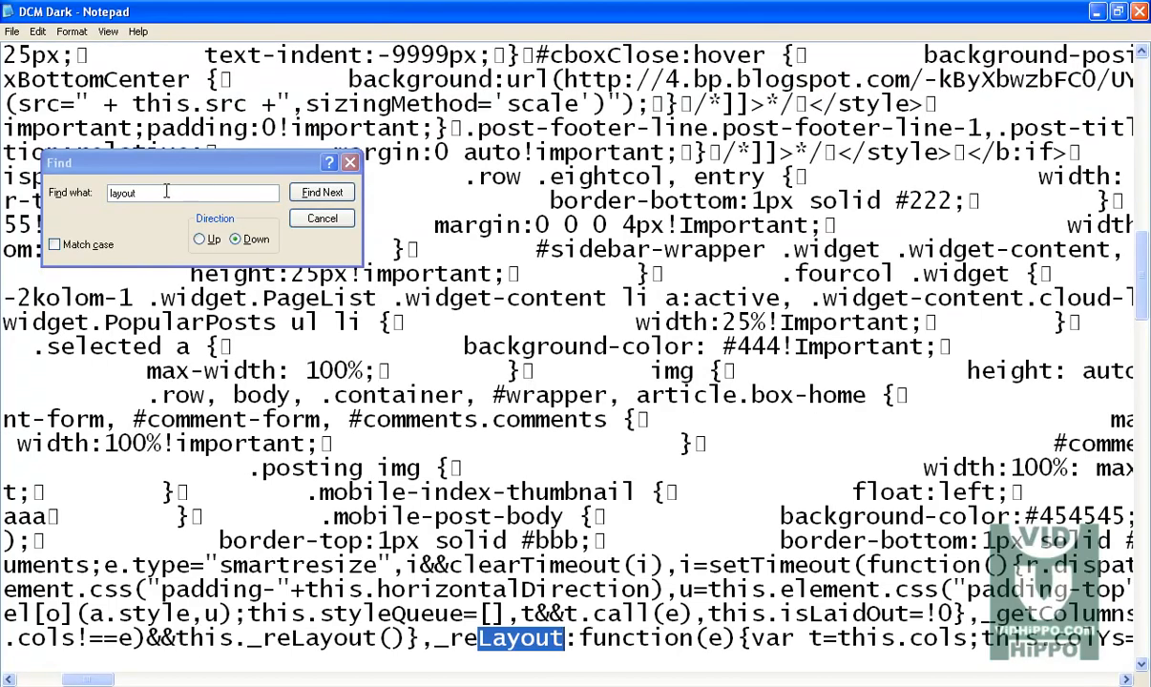
Step: Search the template code for mobile version and scroll along the matching line
{"action": "left_click", "coordinate": [80, 199]}
{"action": "type", "text": "mobile ver"}
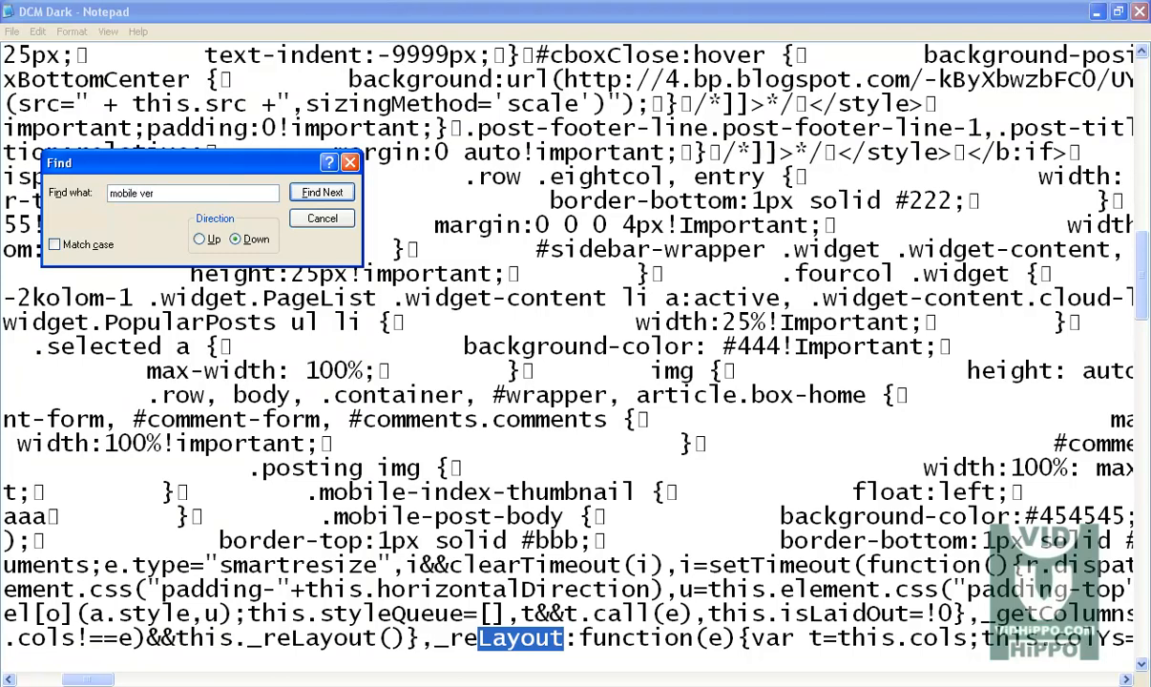
{"action": "type", "text": "sion"}
{"action": "left_click", "coordinate": [322, 193]}
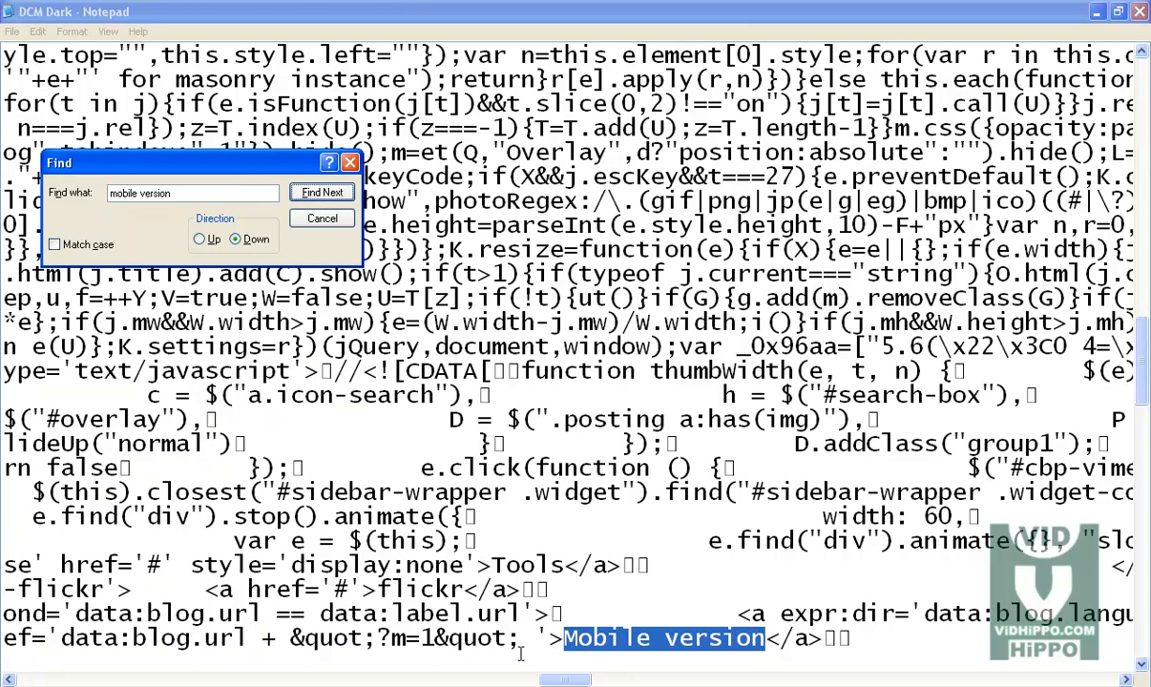
{"action": "left_click", "coordinate": [8, 679]}
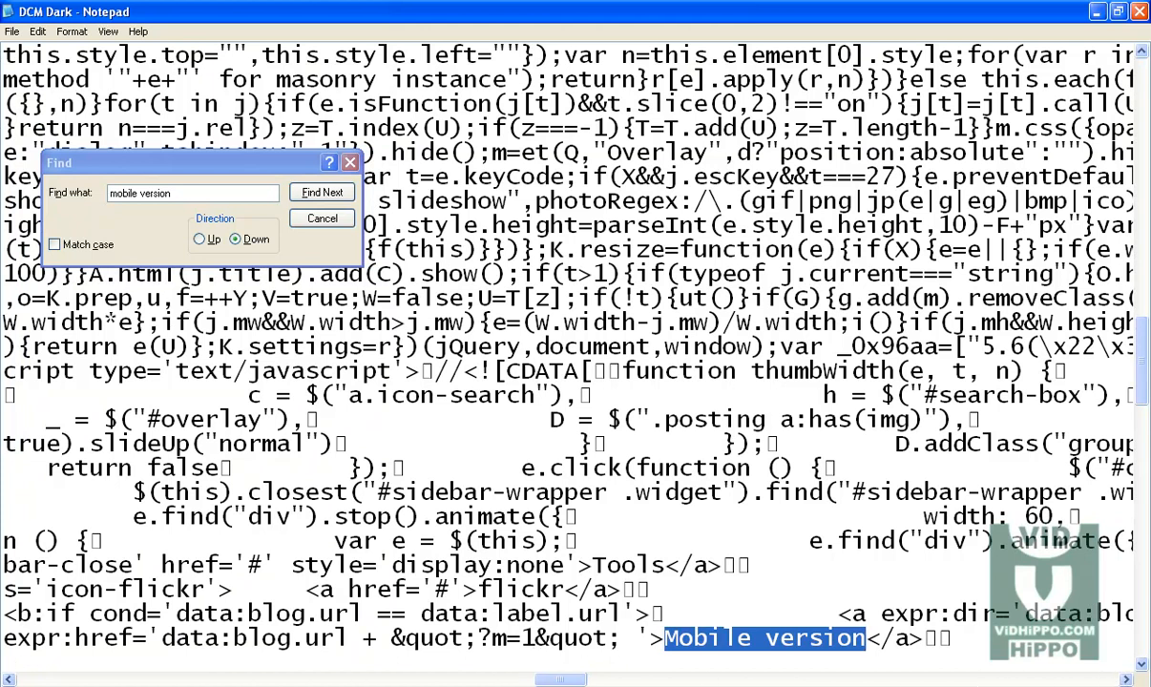
{"action": "left_click", "coordinate": [7, 680]}
{"action": "left_click", "coordinate": [6, 681]}
{"action": "left_click", "coordinate": [8, 681]}
{"action": "left_click_drag", "start_coordinate": [6, 681], "coordinate": [7, 681]}
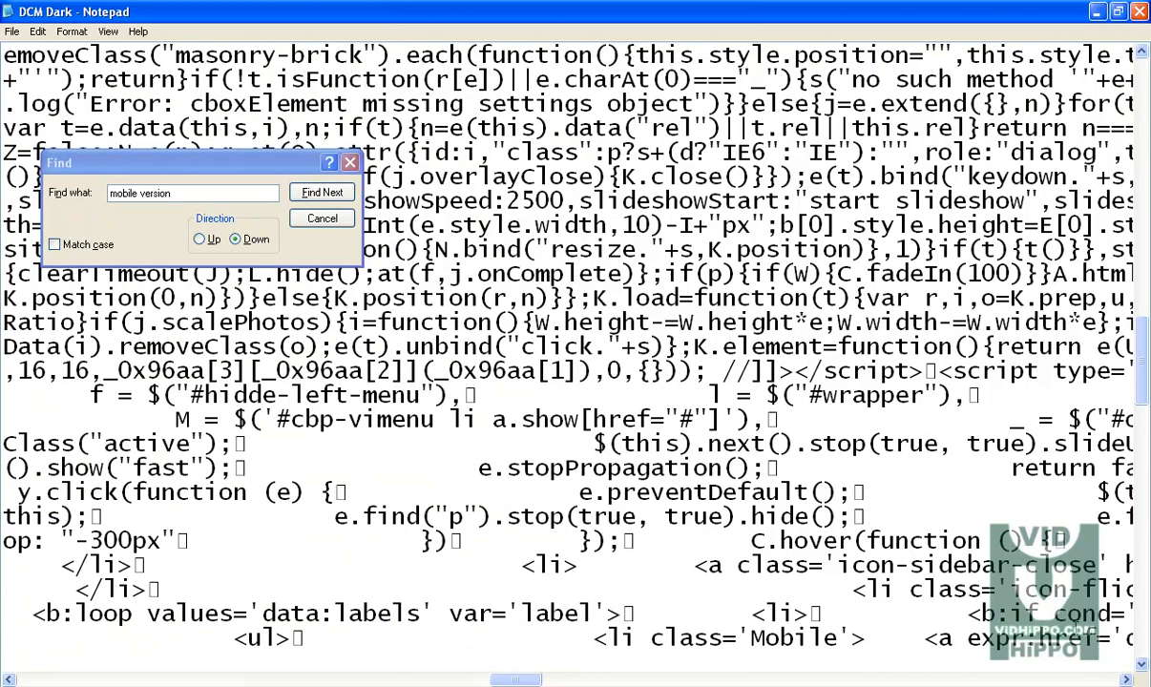
Step: Reopen Find and step through further matches of mobile version in the template
{"action": "left_click", "coordinate": [38, 32]}
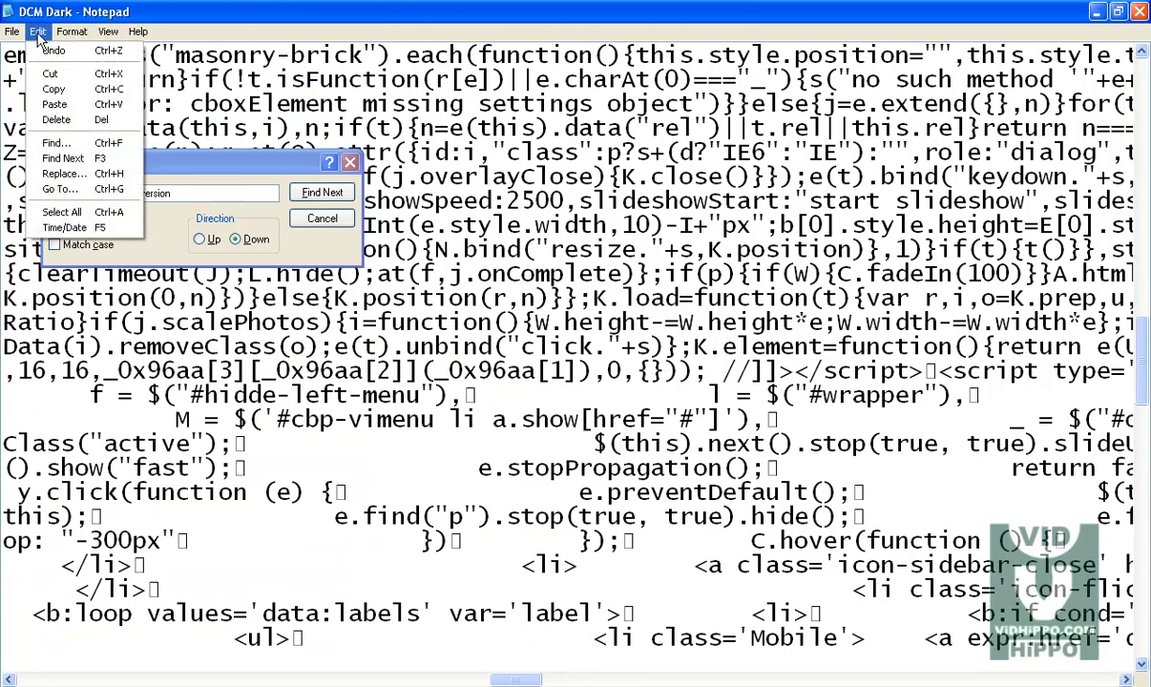
{"action": "mouse_move", "coordinate": [72, 31]}
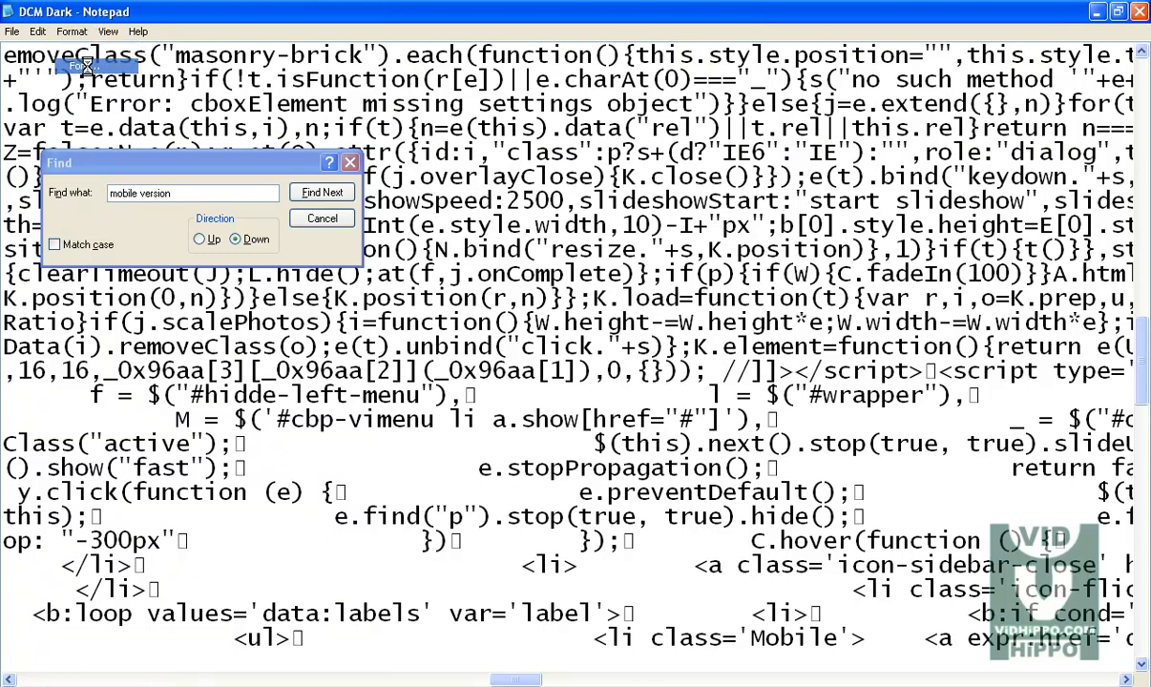
{"action": "left_click", "coordinate": [88, 67]}
{"action": "left_click", "coordinate": [314, 199]}
{"action": "left_click", "coordinate": [319, 203]}
{"action": "left_click", "coordinate": [319, 202]}
{"action": "left_click", "coordinate": [319, 202]}
{"action": "left_click", "coordinate": [319, 203]}
{"action": "left_click", "coordinate": [300, 209]}
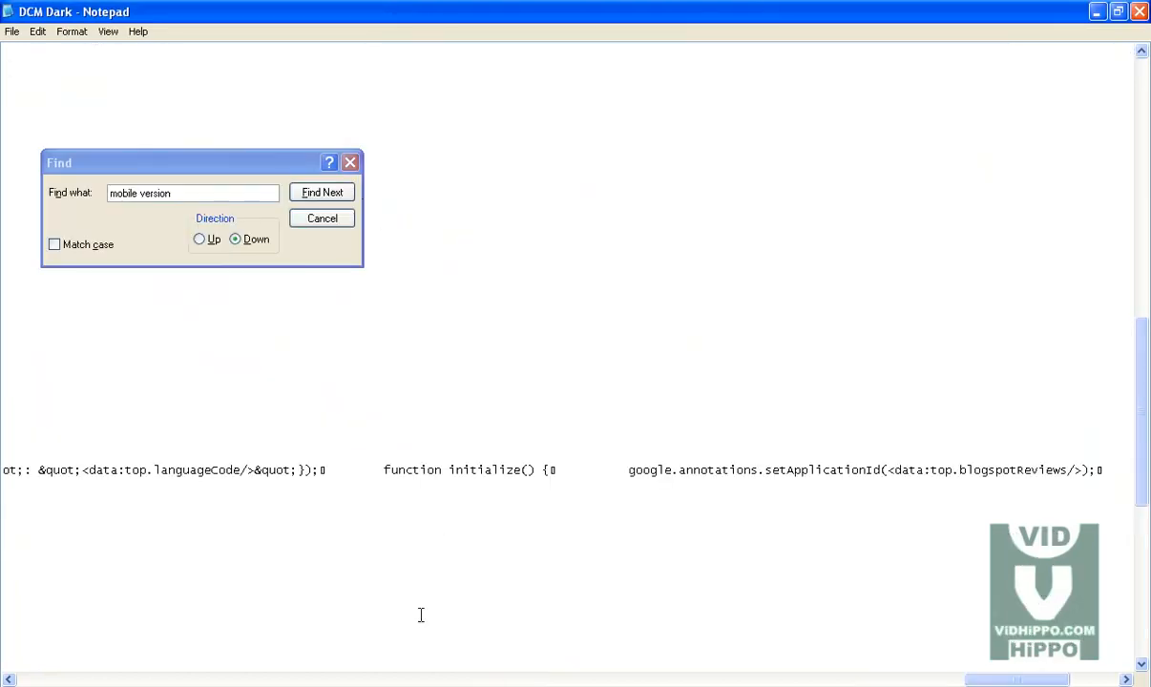
Step: Search the template code upward for mobile version to locate the Mobile version menu entry
{"action": "left_click", "coordinate": [322, 194]}
{"action": "left_click", "coordinate": [579, 404]}
{"action": "left_click", "coordinate": [200, 240]}
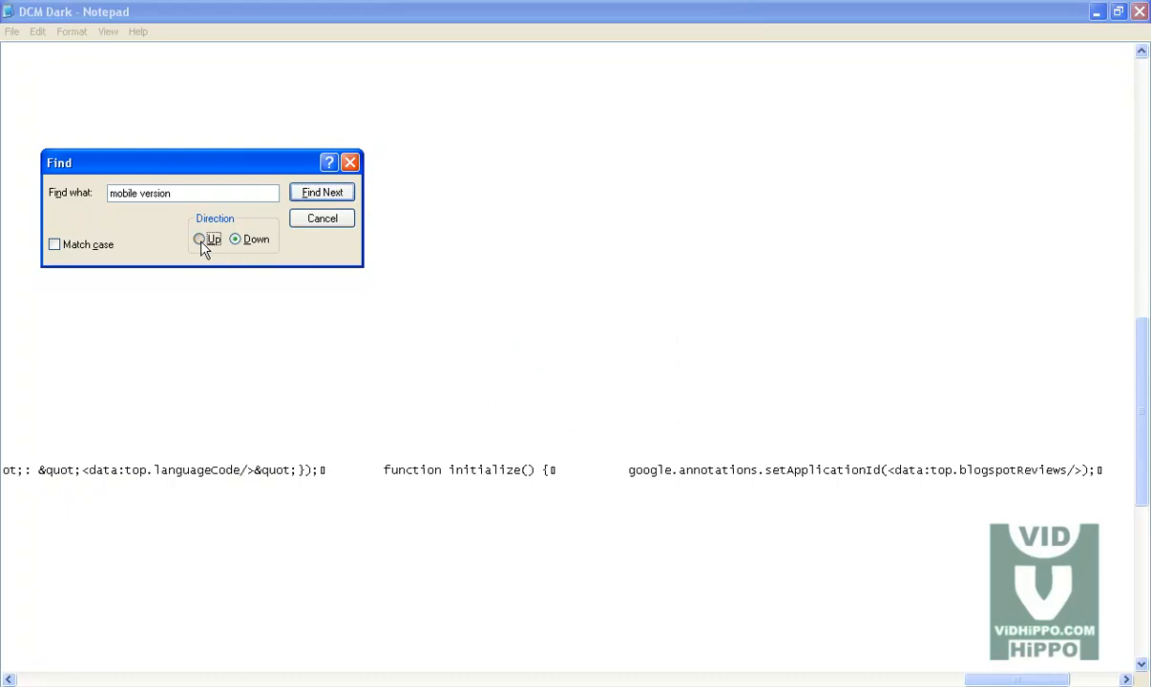
{"action": "left_click", "coordinate": [325, 193]}
{"action": "left_click", "coordinate": [574, 405]}
{"action": "left_click", "coordinate": [263, 468]}
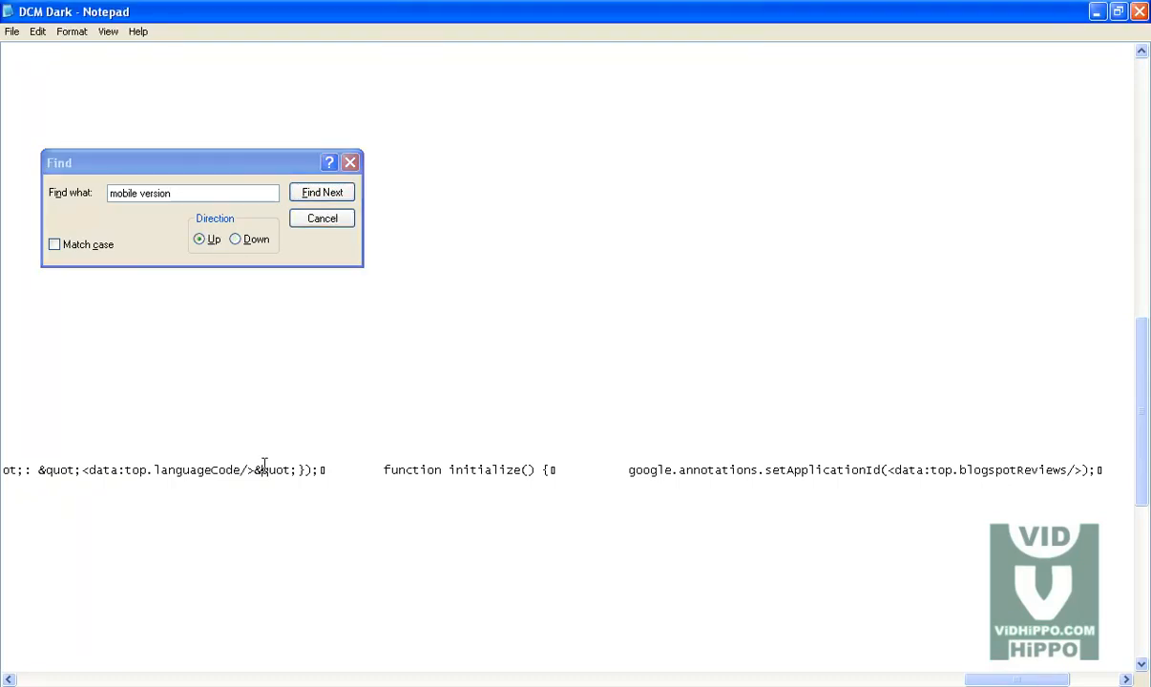
{"action": "left_click", "coordinate": [325, 192]}
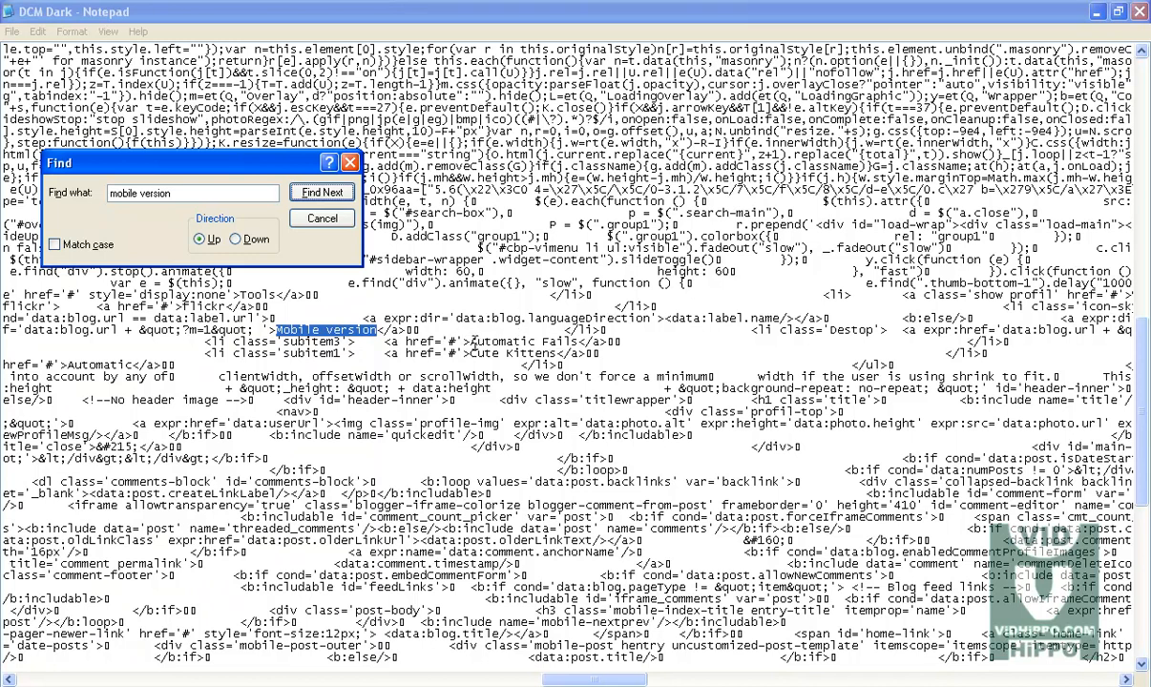
{"action": "mouse_move", "coordinate": [468, 342]}
{"action": "left_mouse_down"}
{"action": "mouse_move", "coordinate": [509, 342]}
{"action": "mouse_move", "coordinate": [452, 341]}
{"action": "left_mouse_up"}
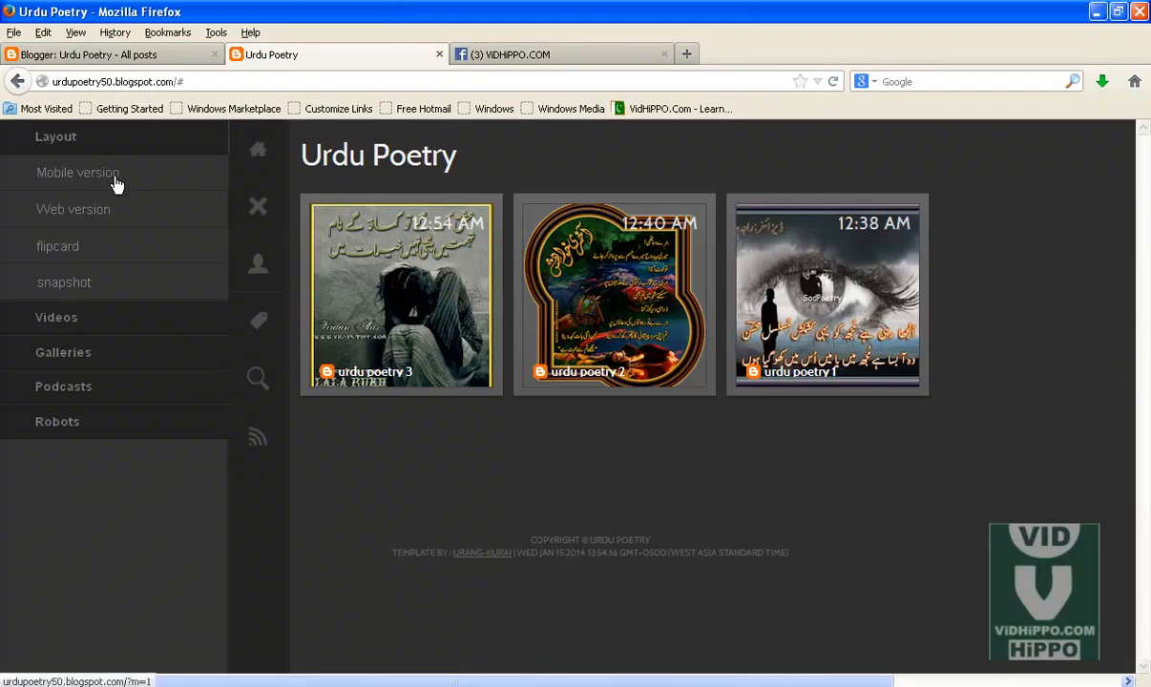
{"action": "left_click", "coordinate": [116, 183]}
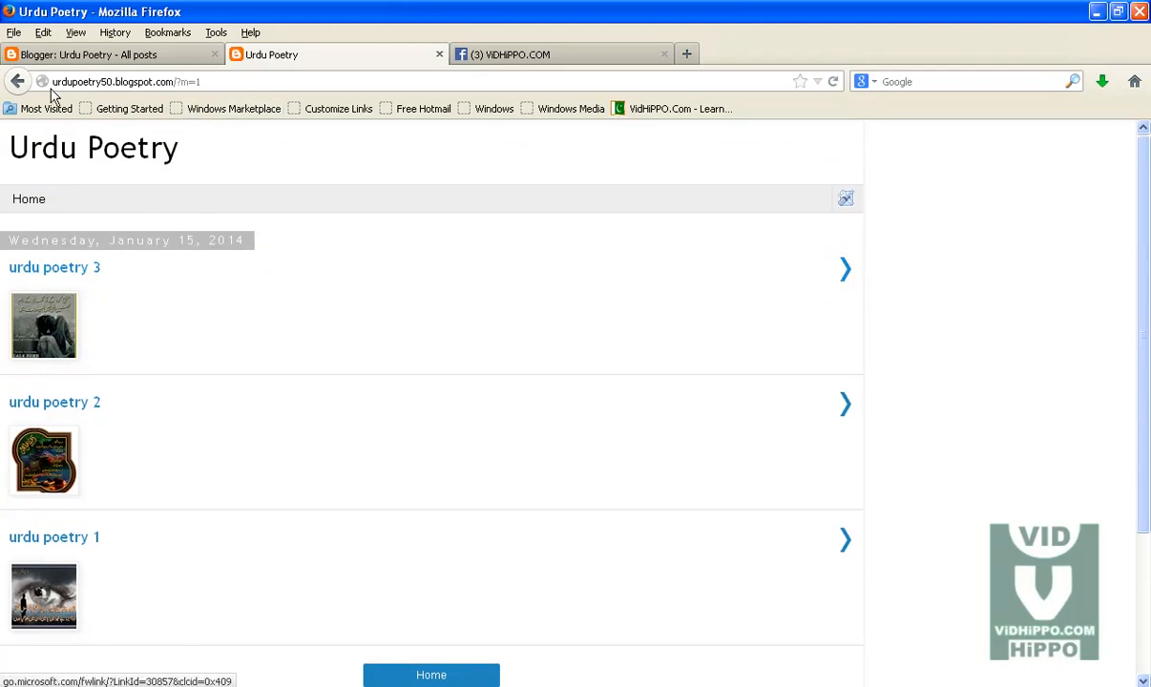
Step: Return to the blog's home view and expand the Layout menu in its sidebar
{"action": "left_click", "coordinate": [19, 81]}
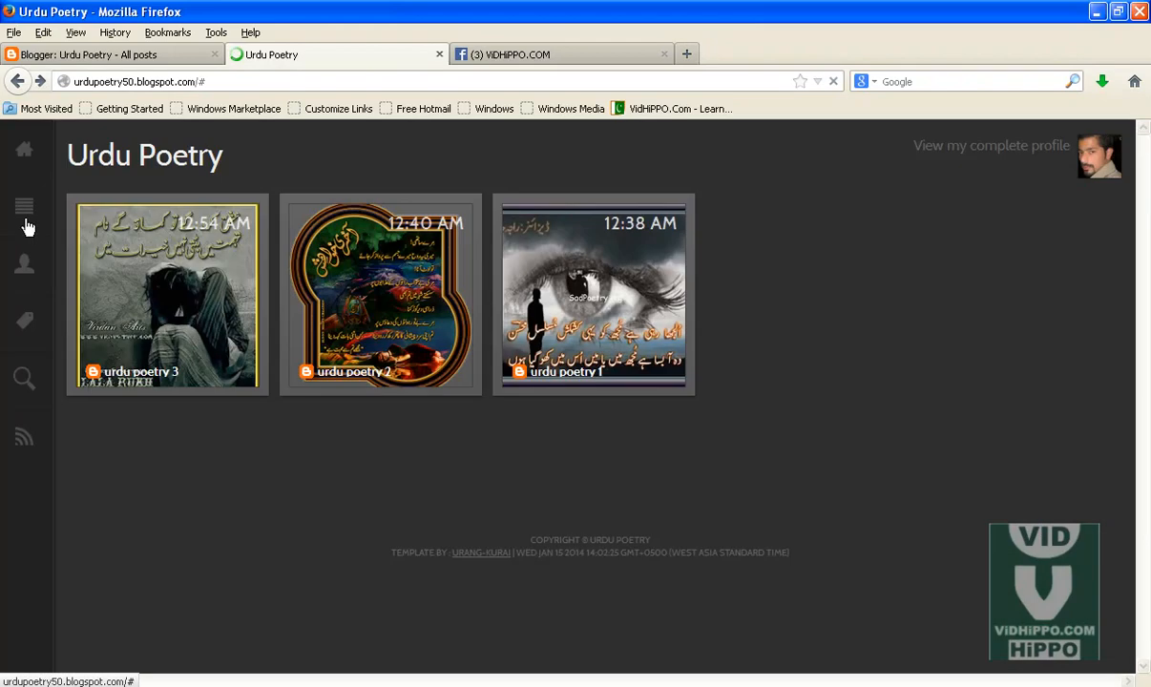
{"action": "left_click", "coordinate": [25, 210]}
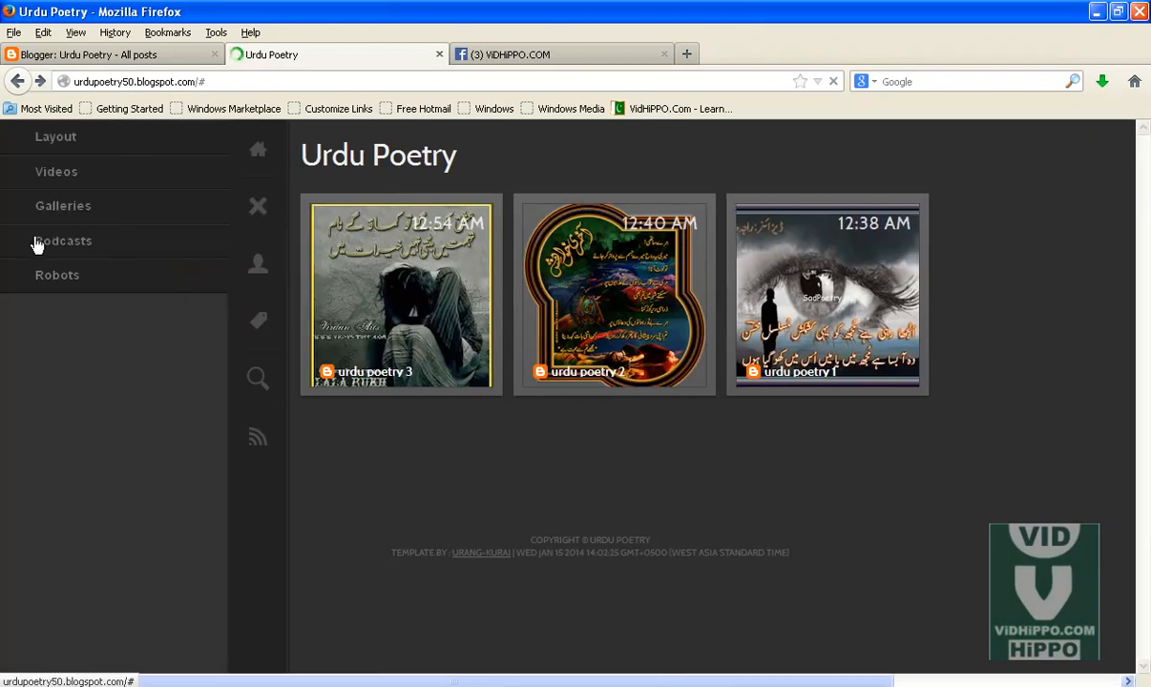
{"action": "left_click", "coordinate": [79, 141]}
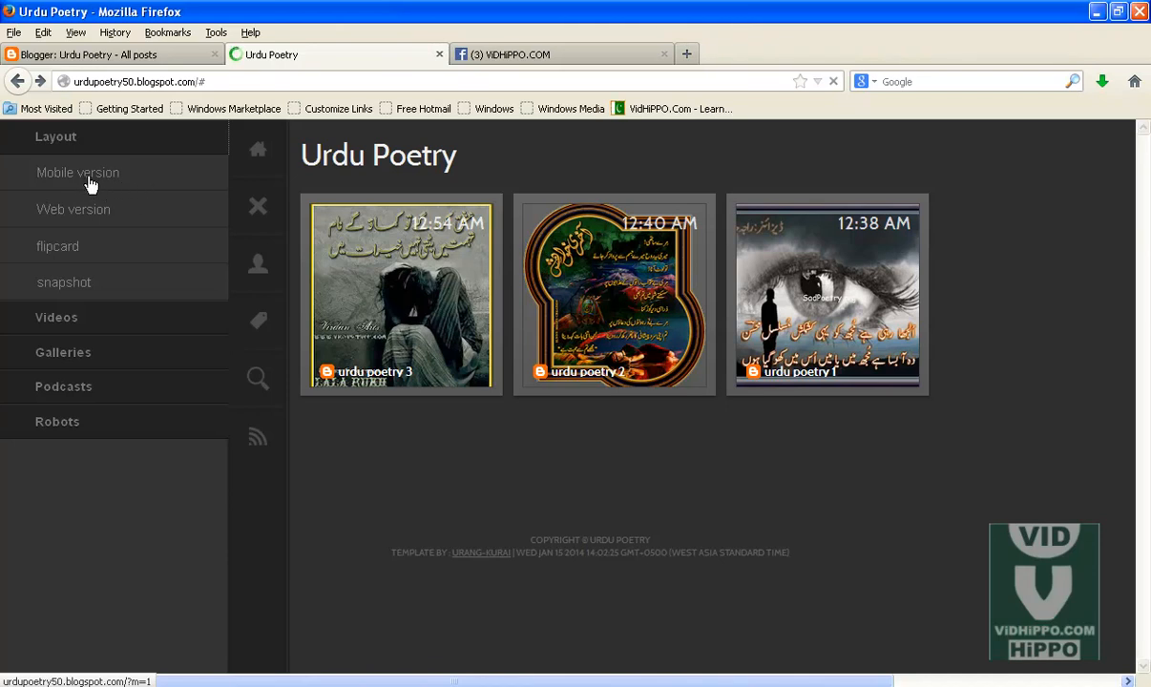
{"action": "left_click", "coordinate": [863, 686]}
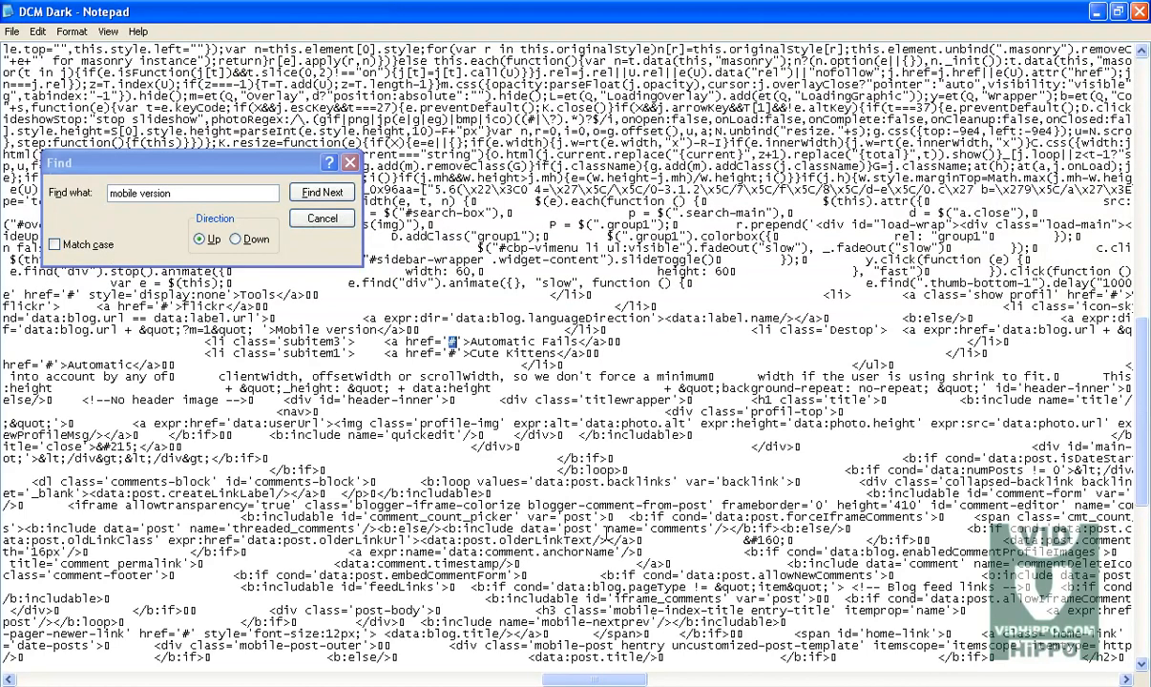
Step: Scroll the template code sideways to examine the beginning of the Mobile version menu line
{"action": "left_click_drag", "start_coordinate": [190, 162], "coordinate": [553, 138]}
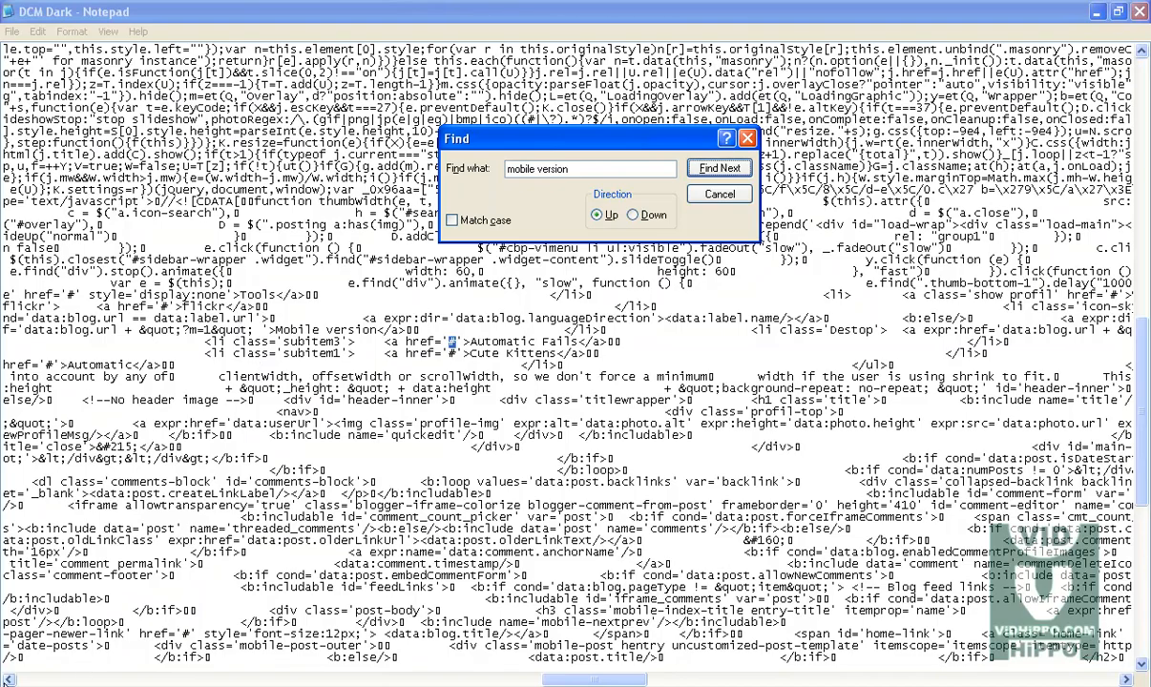
{"action": "left_click", "coordinate": [8, 678]}
{"action": "left_click", "coordinate": [7, 679]}
{"action": "left_click", "coordinate": [7, 678]}
{"action": "left_click", "coordinate": [8, 679]}
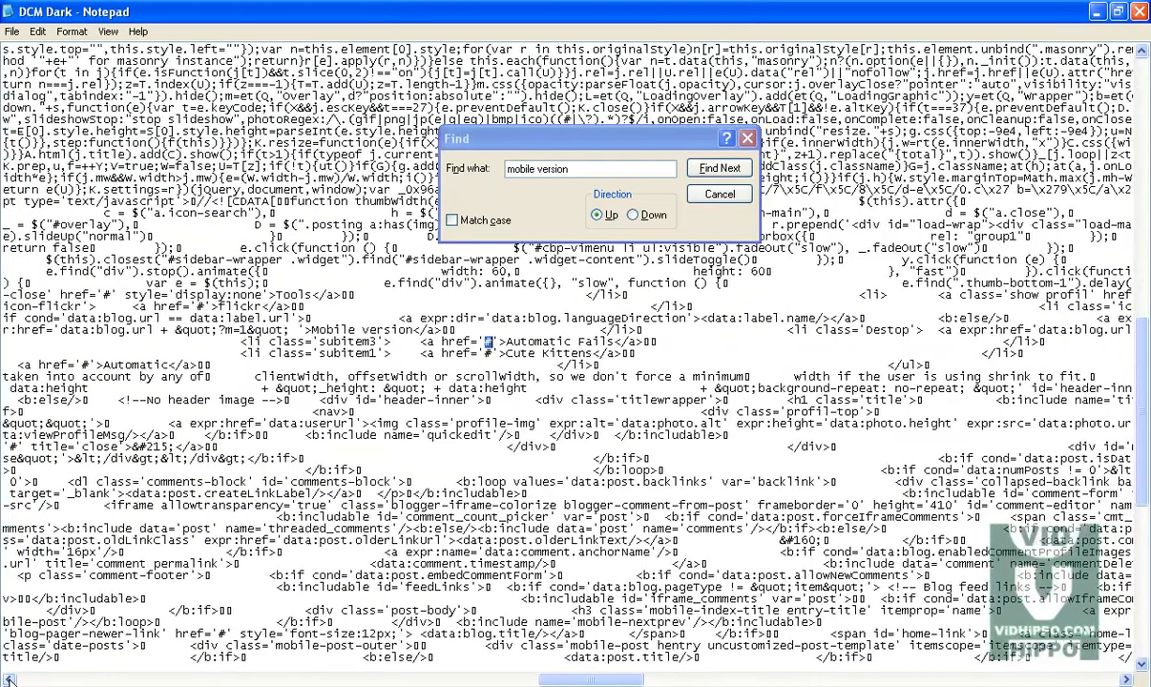
{"action": "left_click", "coordinate": [7, 679]}
{"action": "left_click", "coordinate": [8, 679]}
{"action": "left_click", "coordinate": [8, 679]}
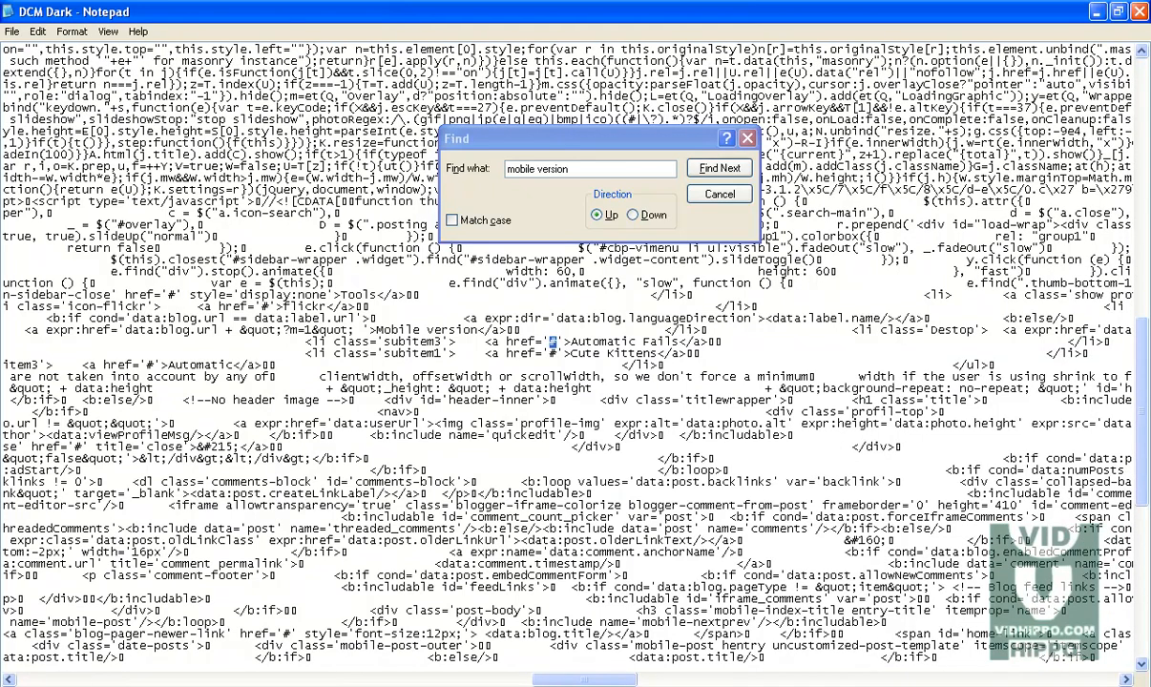
{"action": "left_click", "coordinate": [7, 679]}
{"action": "left_click", "coordinate": [8, 679]}
{"action": "left_click", "coordinate": [7, 680]}
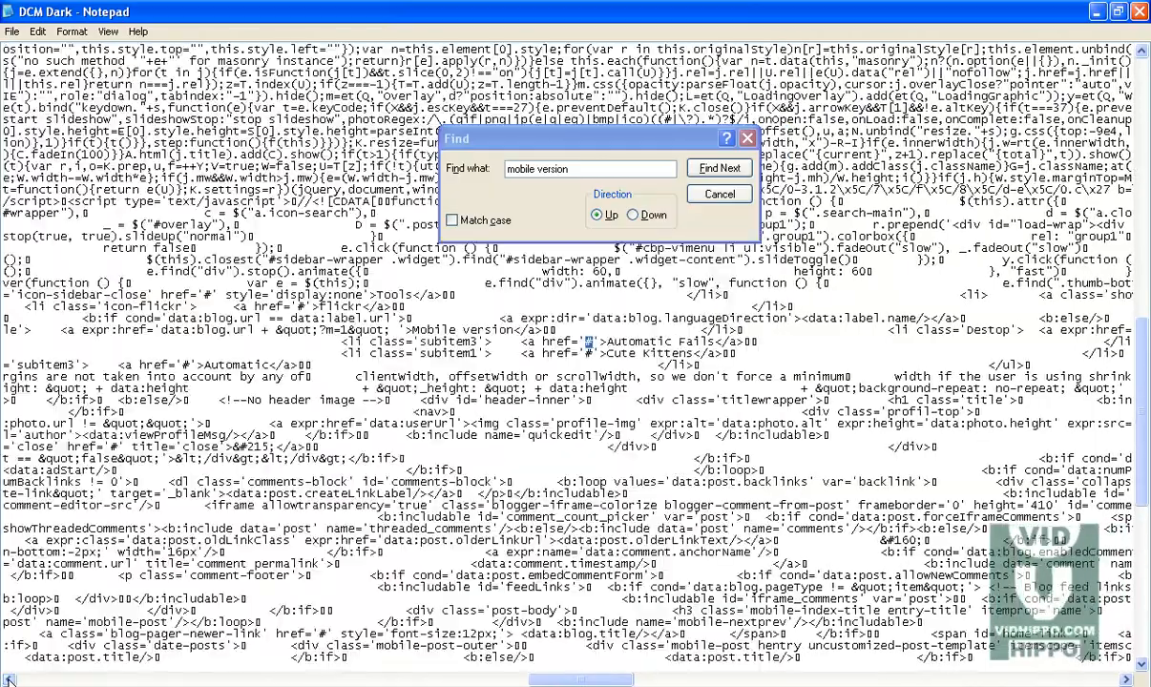
{"action": "left_click", "coordinate": [8, 680]}
{"action": "left_click", "coordinate": [8, 679]}
{"action": "left_click", "coordinate": [8, 680]}
{"action": "left_click", "coordinate": [8, 679]}
{"action": "left_click", "coordinate": [8, 679]}
{"action": "left_click", "coordinate": [8, 679]}
{"action": "left_click", "coordinate": [8, 679]}
{"action": "left_click", "coordinate": [8, 680]}
{"action": "left_click", "coordinate": [8, 679]}
{"action": "left_click", "coordinate": [8, 679]}
{"action": "left_click", "coordinate": [8, 680]}
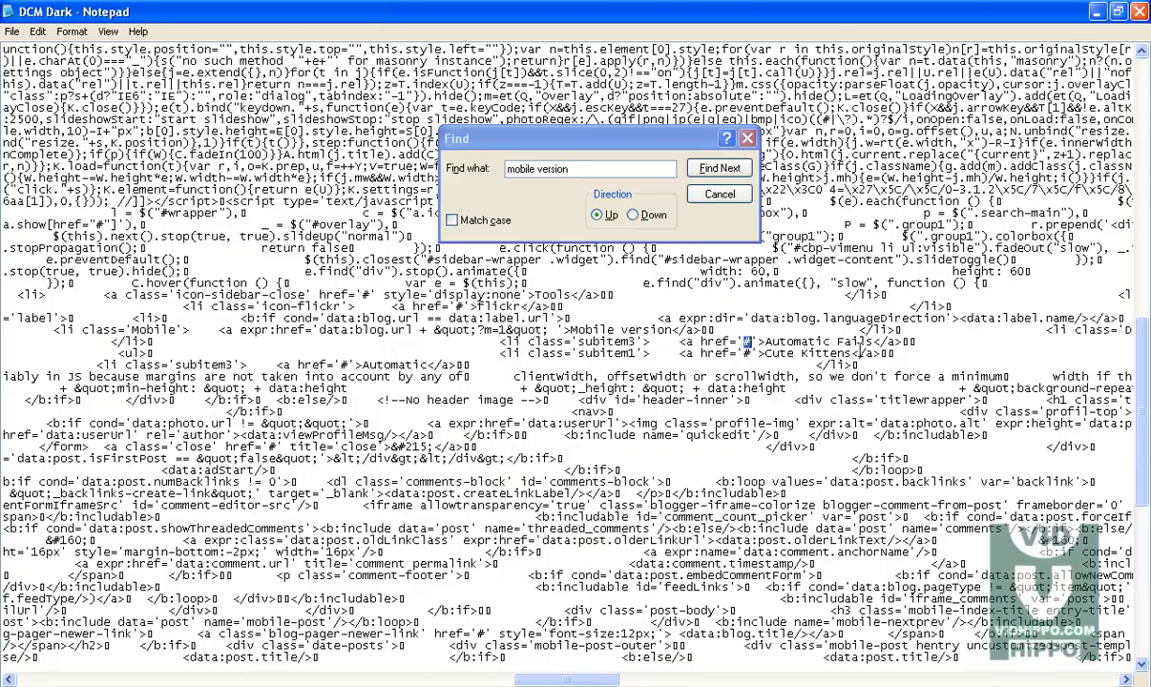
Step: Expand the Videos, Galleries and Layout menus in the live blog's sidebar to compare their entries
{"action": "key", "text": "alt+Tab"}
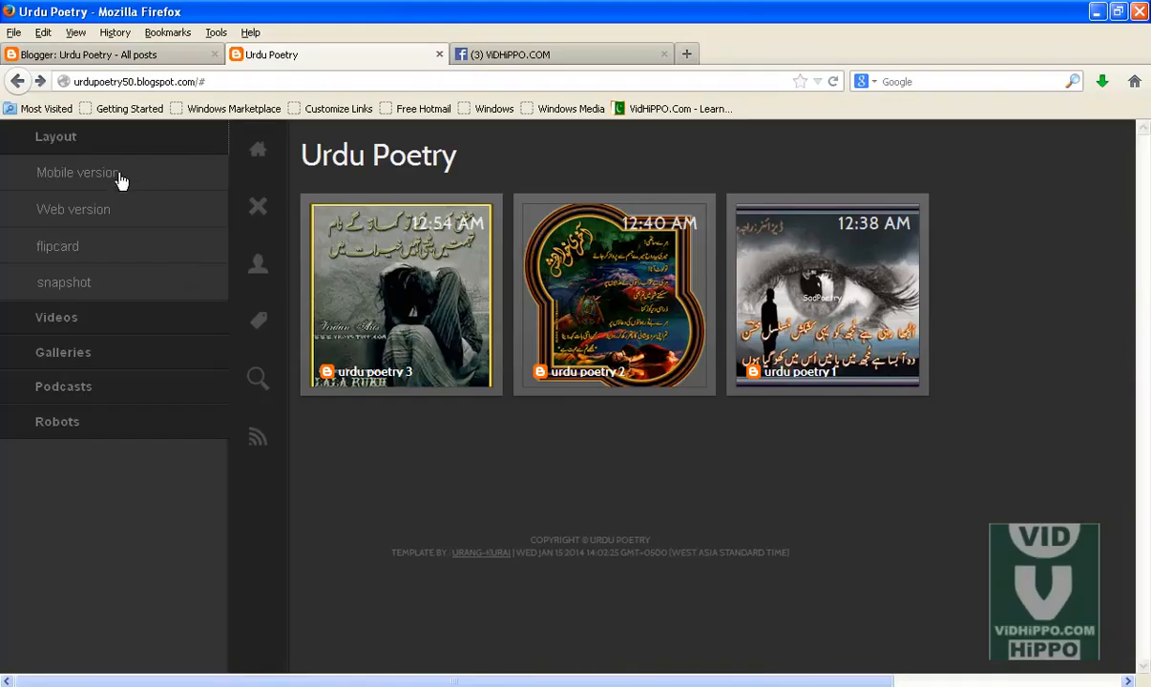
{"action": "left_click", "coordinate": [84, 326]}
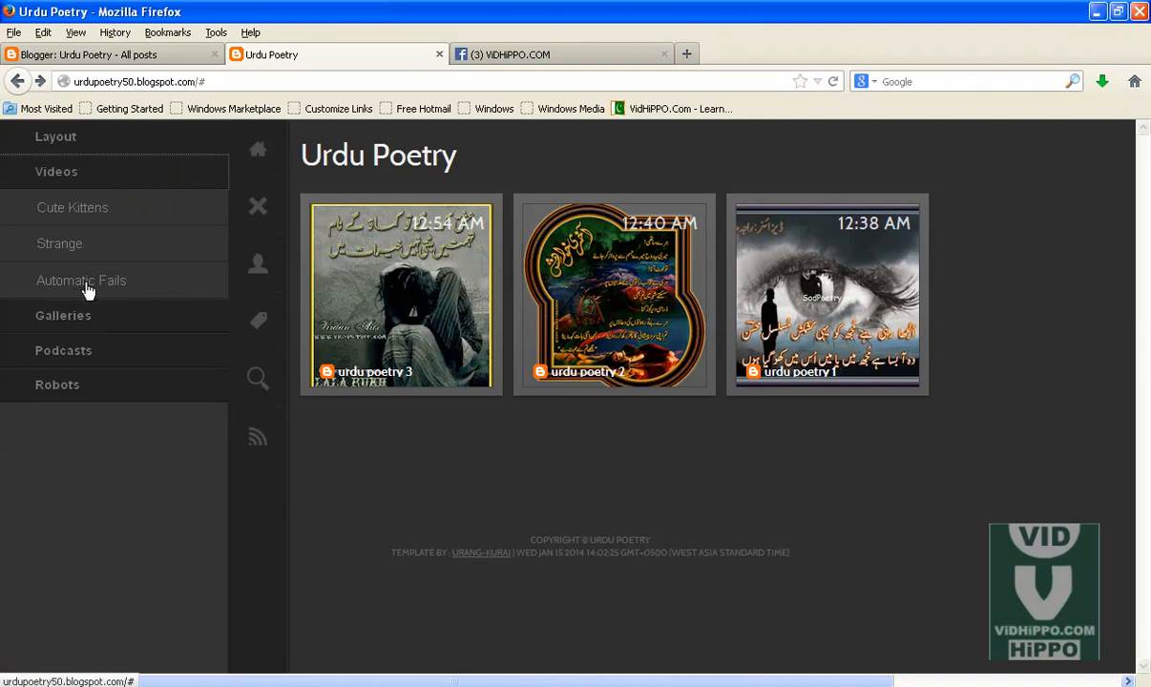
{"action": "left_click", "coordinate": [71, 324]}
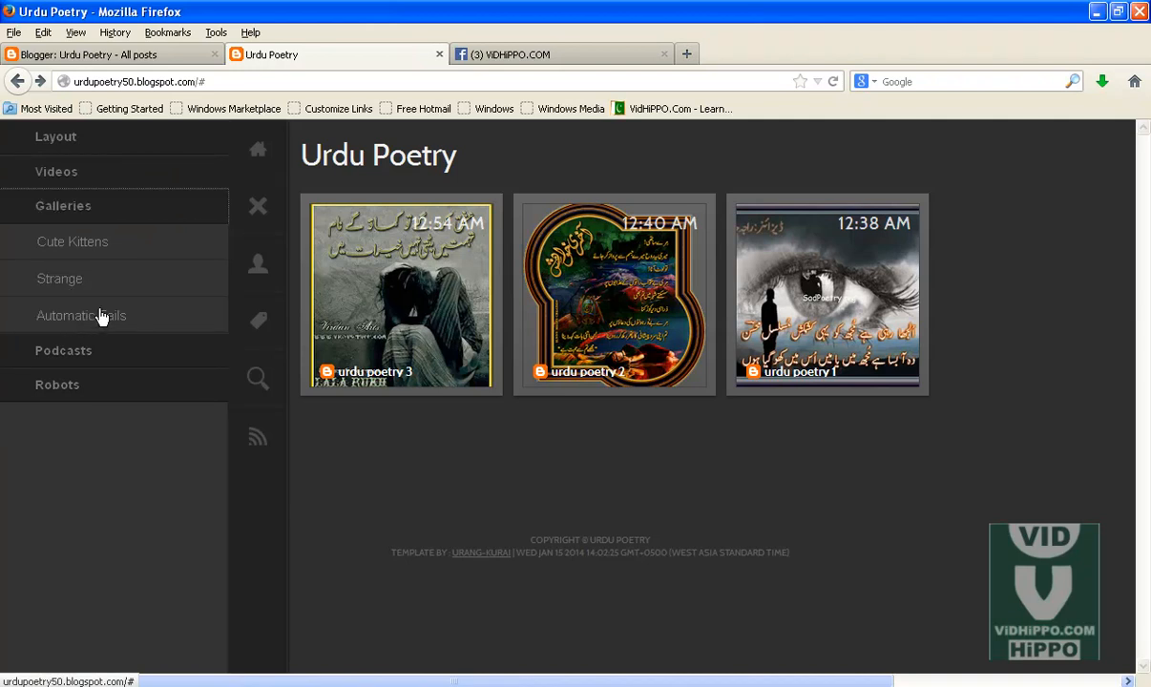
{"action": "left_click", "coordinate": [74, 146]}
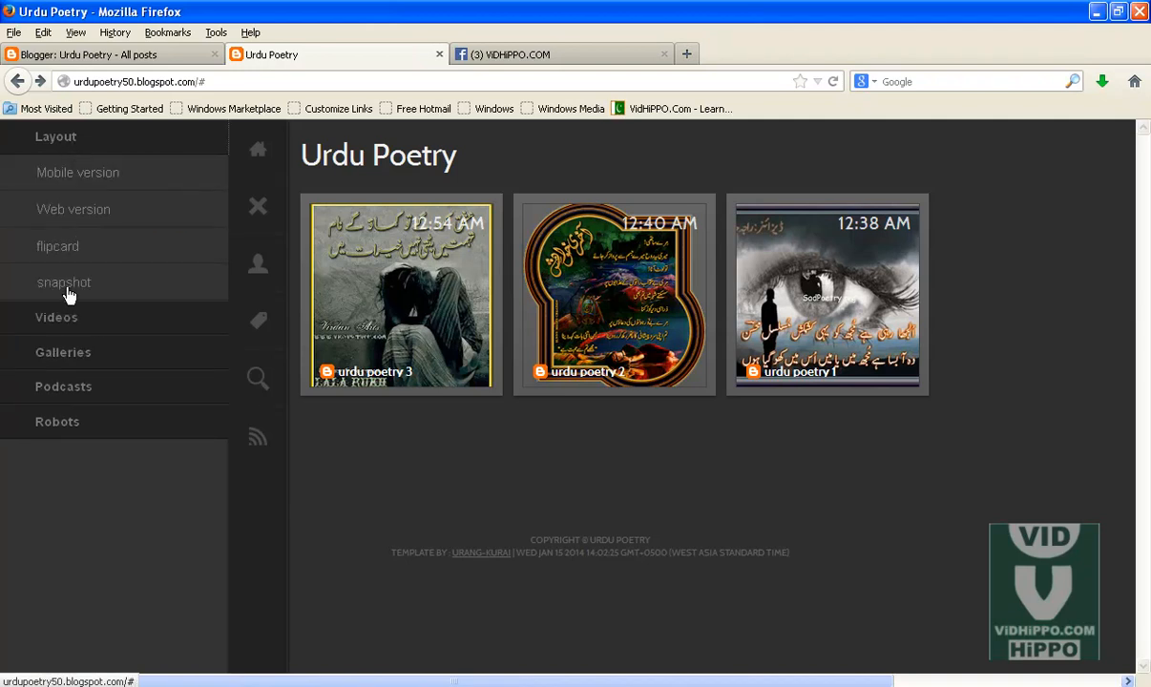
{"action": "left_click", "coordinate": [381, 686]}
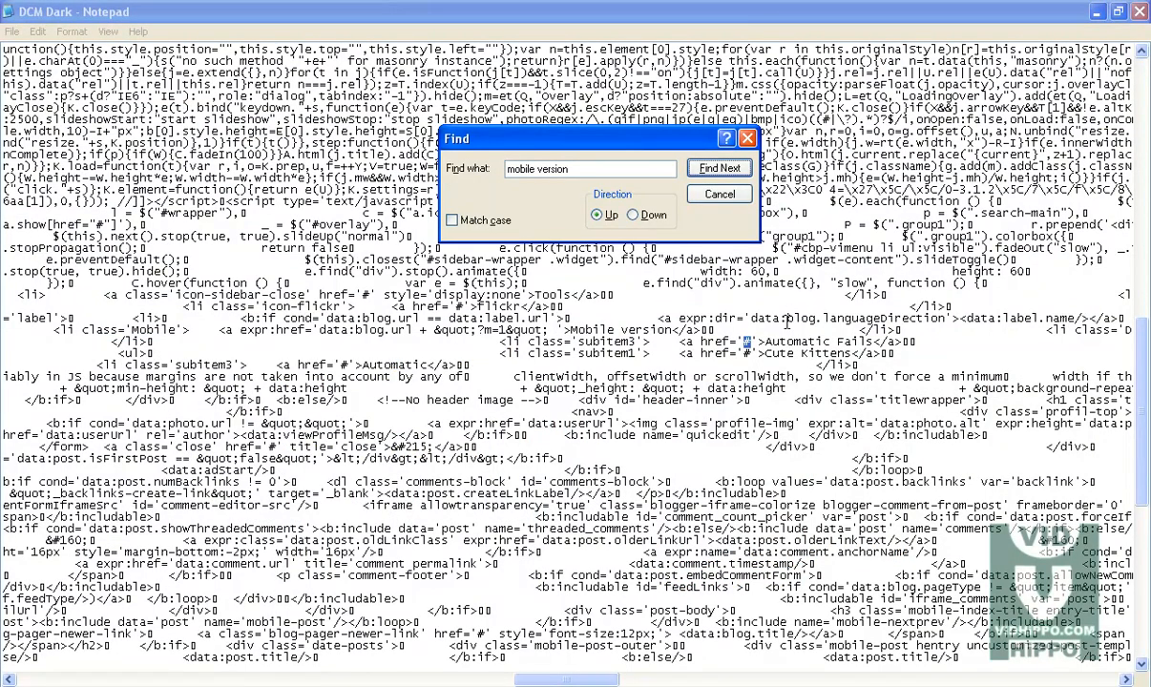
Step: Find the next mobile version match and select the whole Mobile menu list item line in the template
{"action": "left_click", "coordinate": [691, 168]}
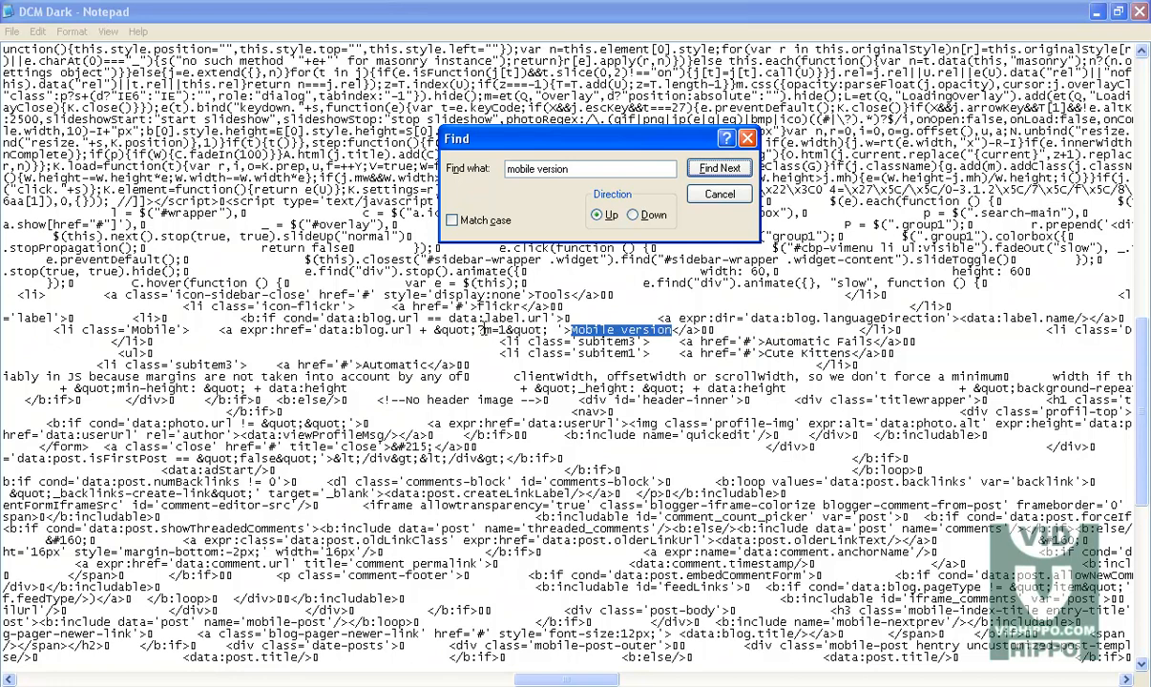
{"action": "left_click_drag", "start_coordinate": [507, 329], "coordinate": [490, 329]}
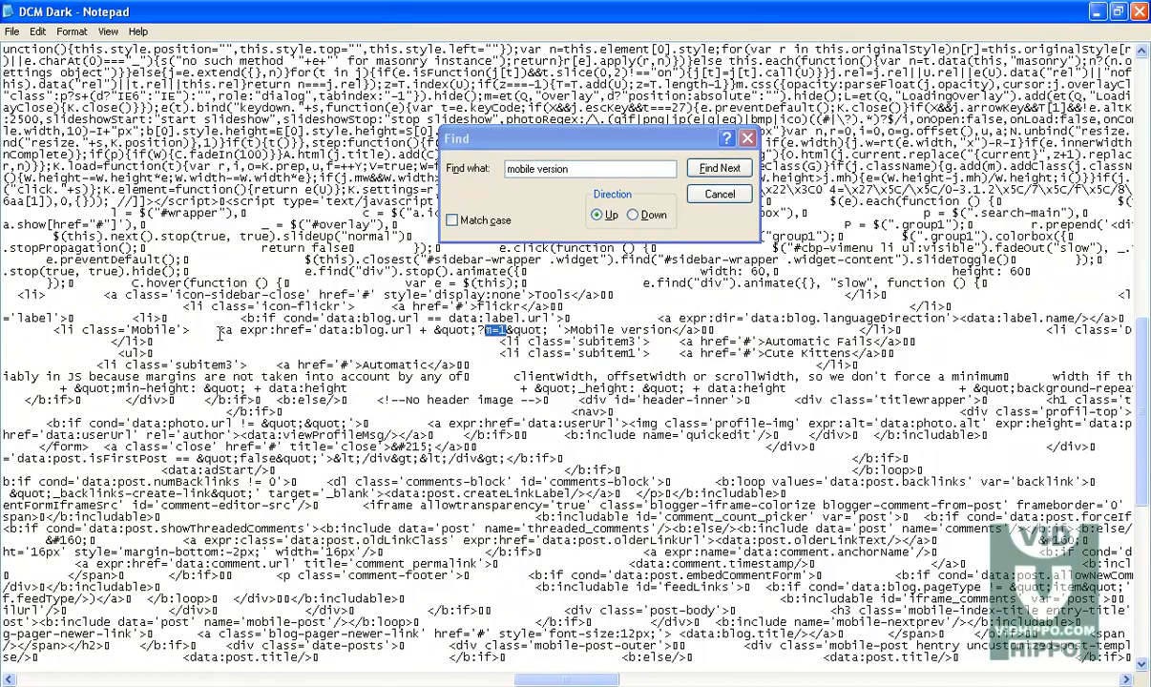
{"action": "left_click_drag", "start_coordinate": [55, 329], "coordinate": [701, 329]}
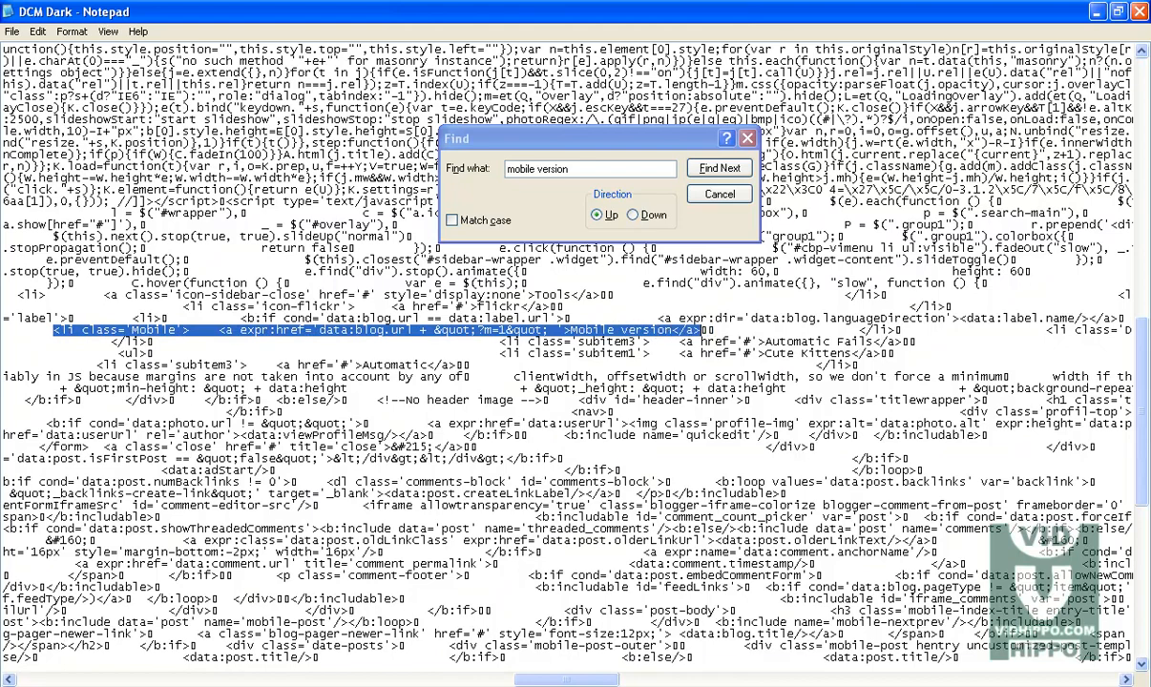
Step: Expand the Videos and Layout menus again in the blog sidebar to check their items
{"action": "key", "text": "alt+Tab"}
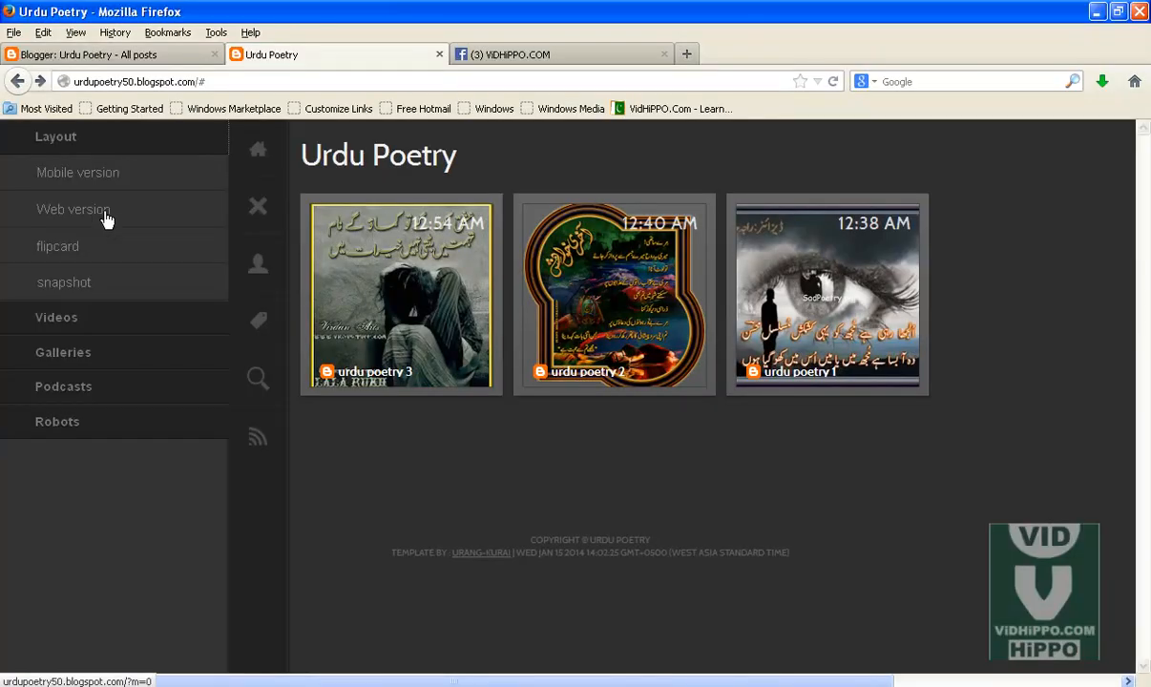
{"action": "left_click", "coordinate": [77, 318]}
{"action": "key", "text": "alt+Tab"}
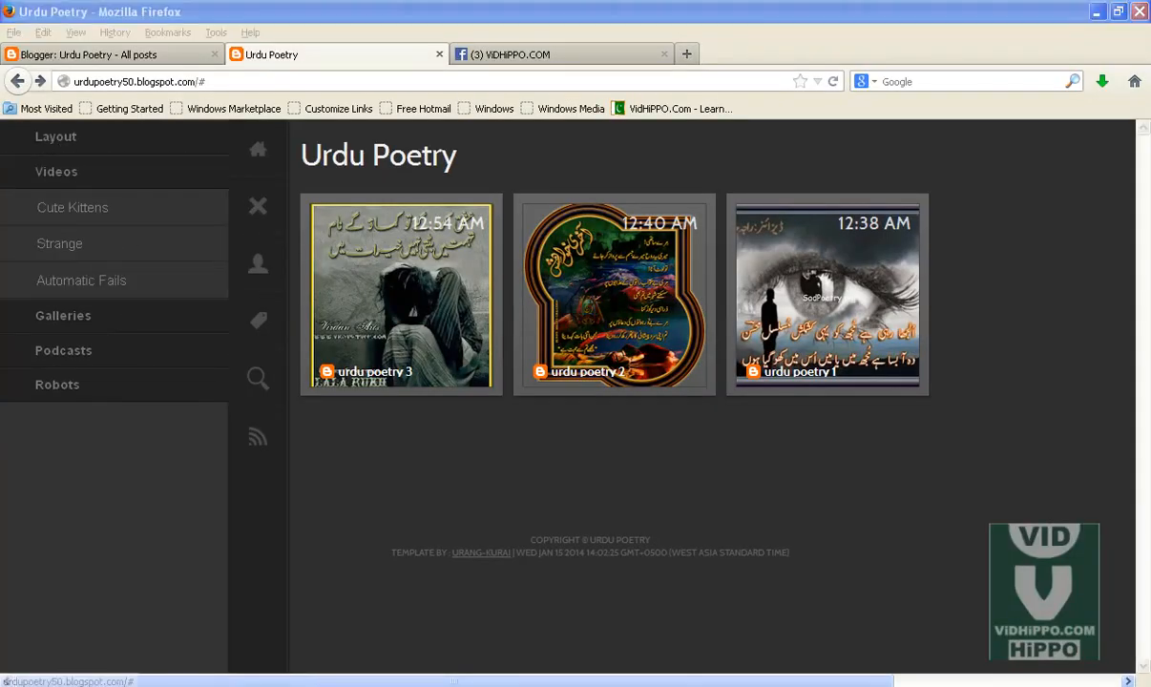
{"action": "key", "text": "alt+Tab"}
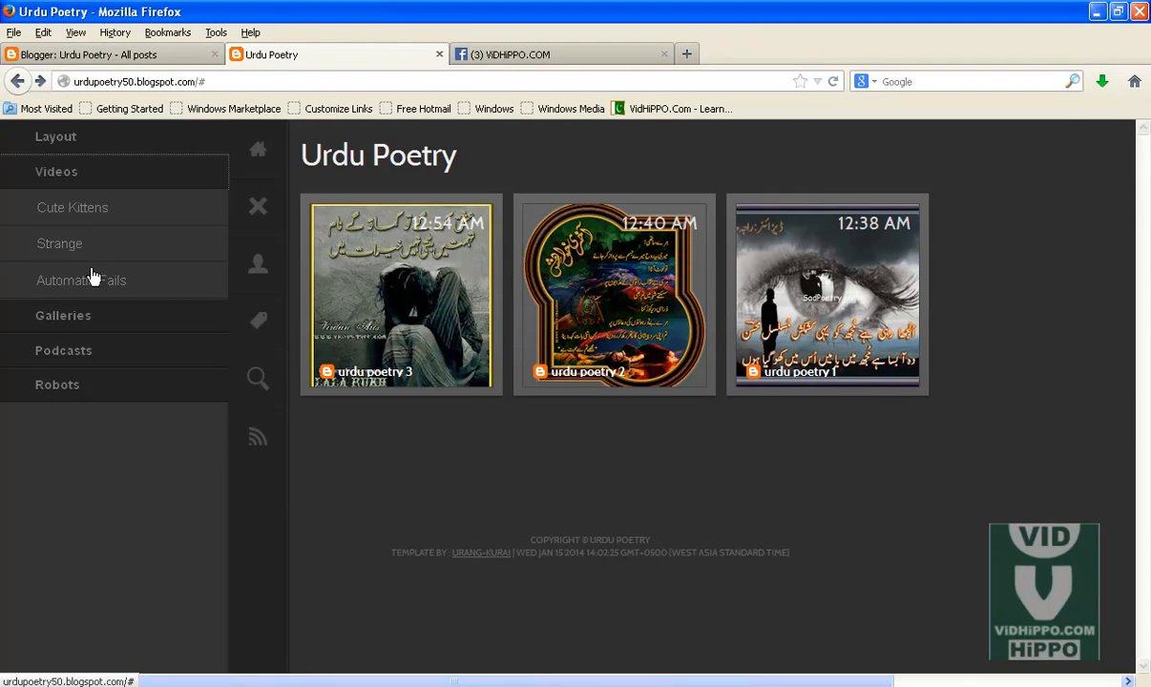
{"action": "left_click", "coordinate": [70, 141]}
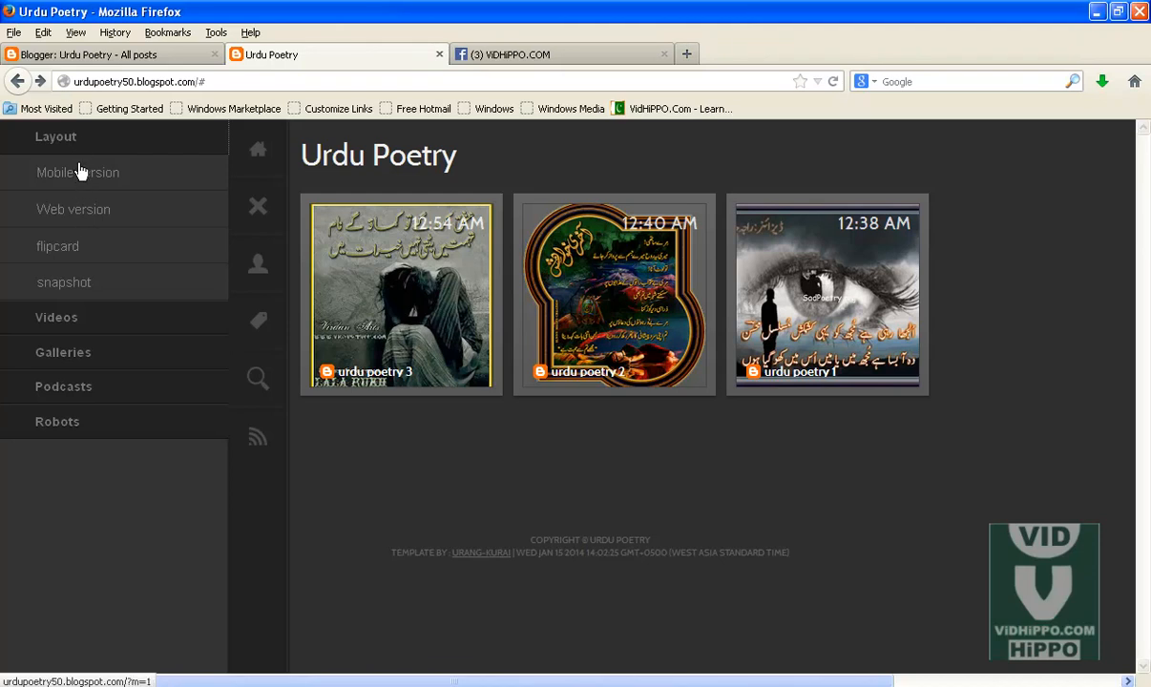
{"action": "left_click", "coordinate": [80, 317]}
{"action": "key", "text": "alt+Tab"}
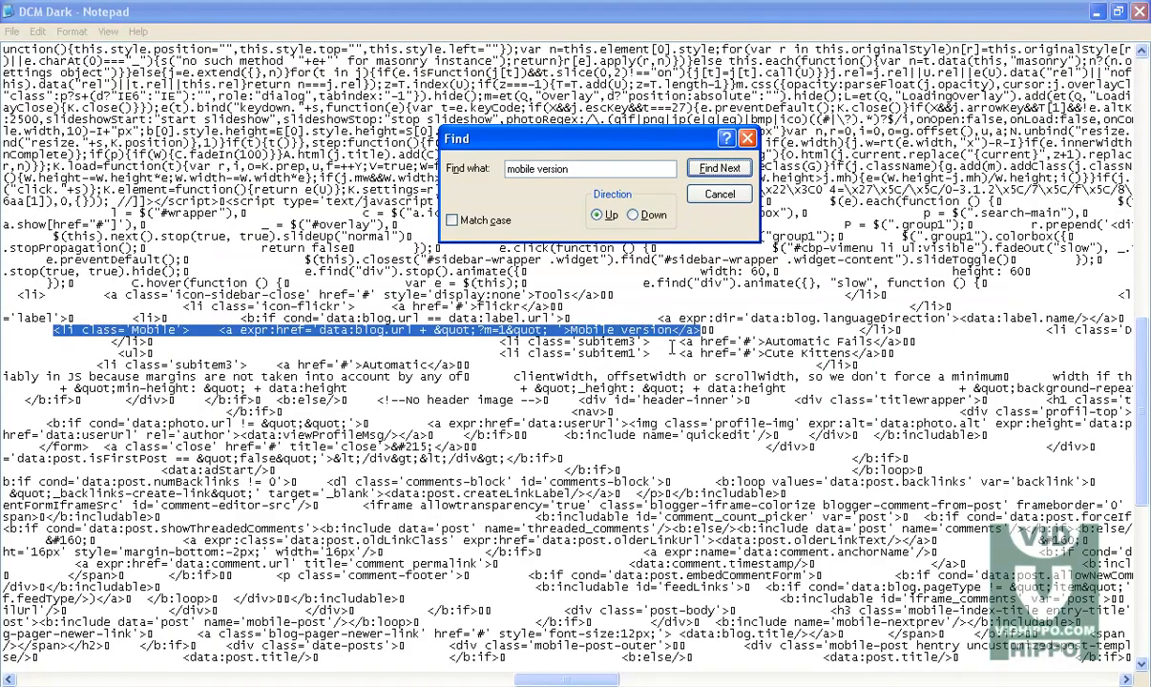
Step: Search the template code downward for videos and step through the matches
{"action": "left_click", "coordinate": [539, 161]}
{"action": "type", "text": "videos"}
{"action": "left_click", "coordinate": [689, 164]}
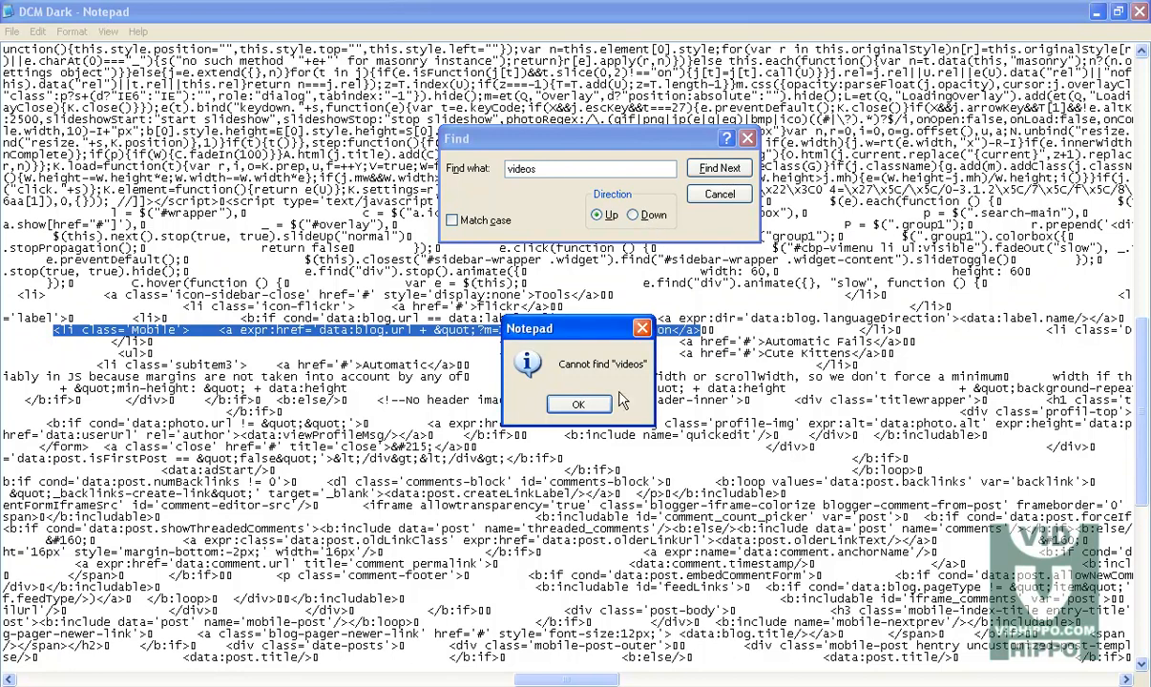
{"action": "key", "text": "Return"}
{"action": "left_click", "coordinate": [632, 214]}
{"action": "left_click", "coordinate": [717, 168]}
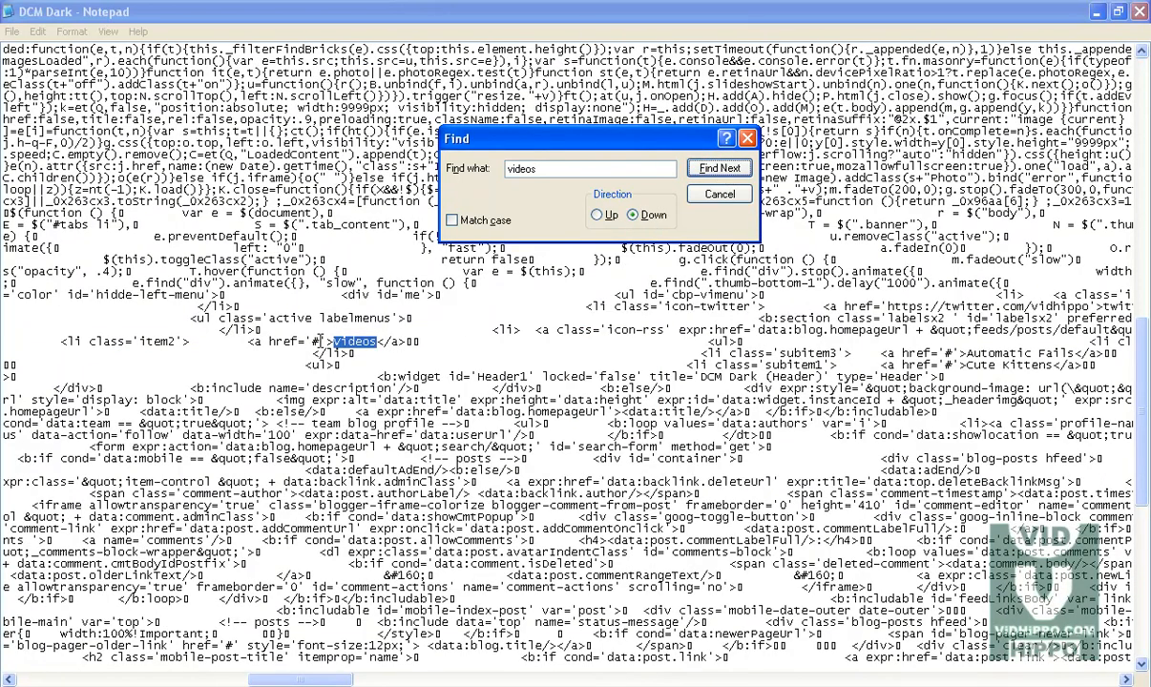
{"action": "left_click", "coordinate": [314, 341]}
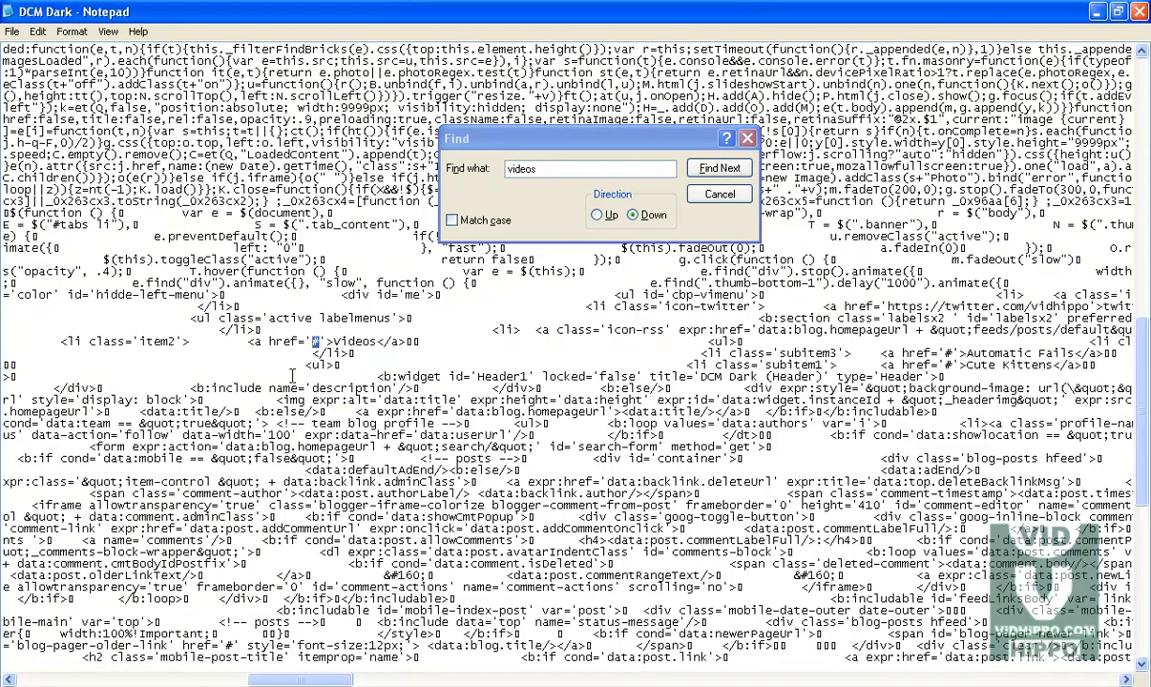
{"action": "left_click", "coordinate": [531, 168]}
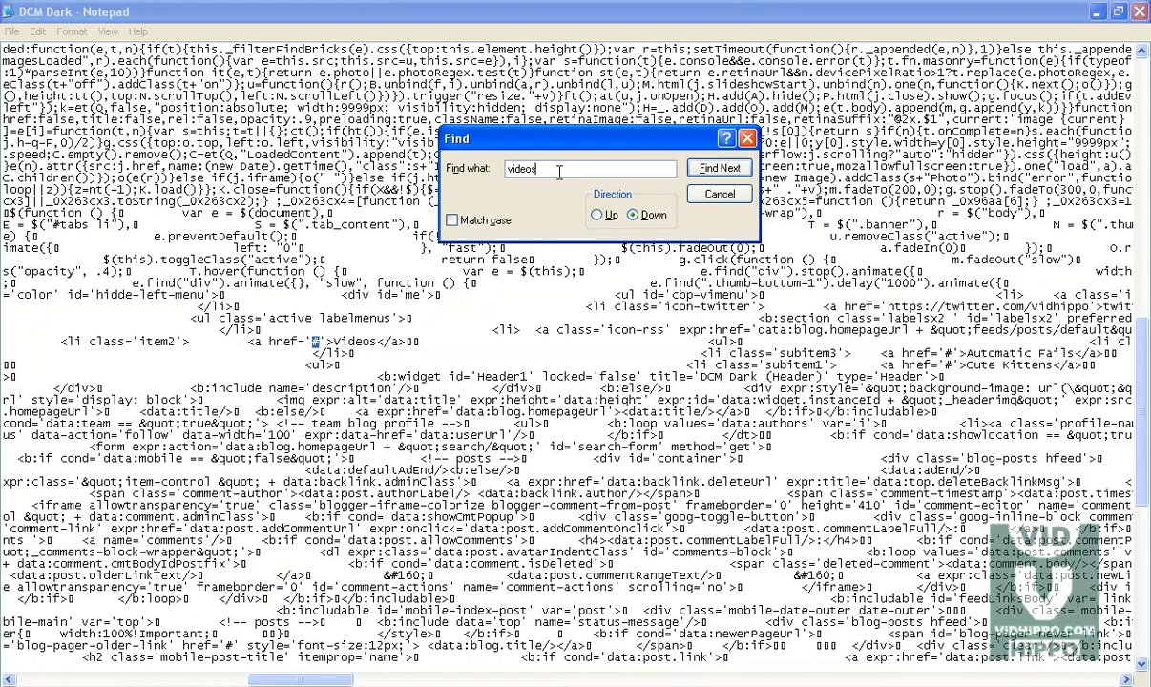
{"action": "left_click", "coordinate": [702, 169]}
{"action": "left_click", "coordinate": [701, 169]}
{"action": "left_click", "coordinate": [563, 387]}
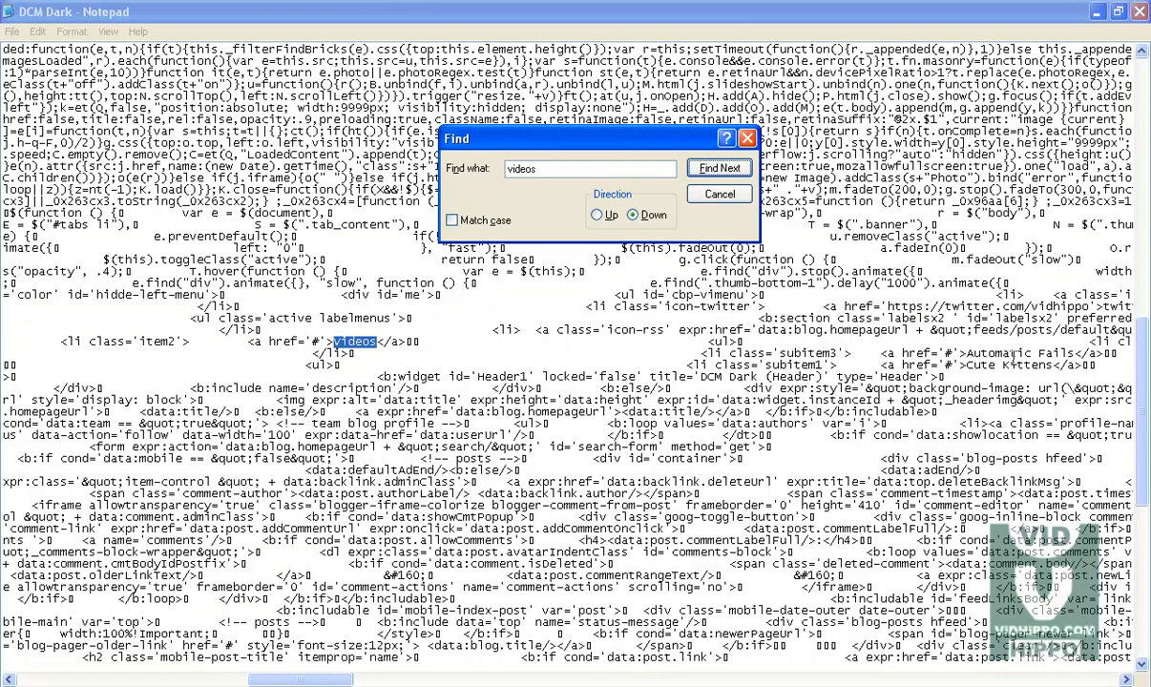
Step: Rename the Videos menu item in the template code to Poetry
{"action": "left_click_drag", "start_coordinate": [334, 341], "coordinate": [364, 342]}
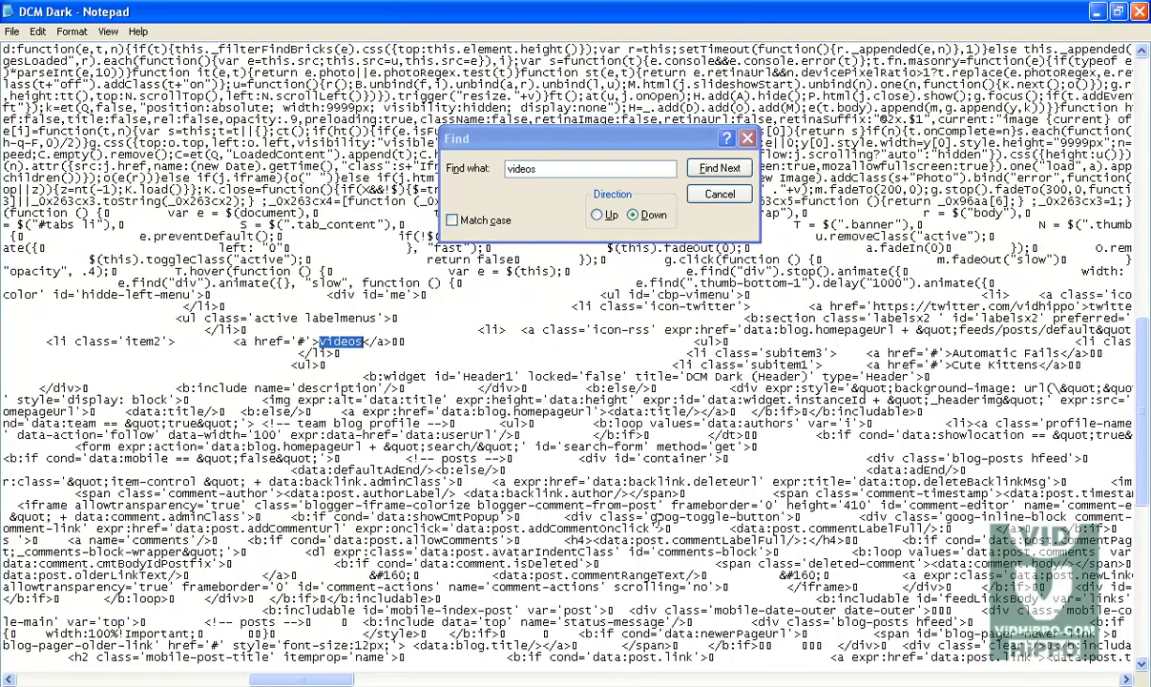
{"action": "double_click", "coordinate": [363, 342]}
{"action": "left_click", "coordinate": [351, 341]}
{"action": "left_click_drag", "start_coordinate": [362, 341], "coordinate": [323, 340]}
{"action": "type", "text": "Po"}
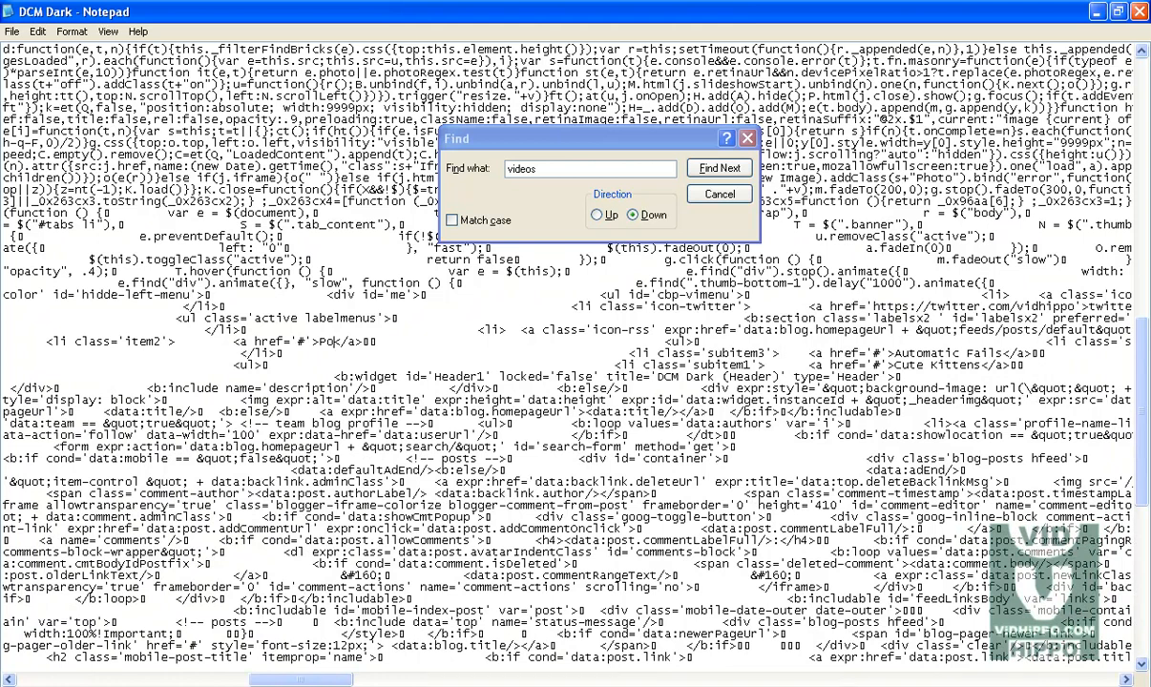
{"action": "type", "text": "etr"}
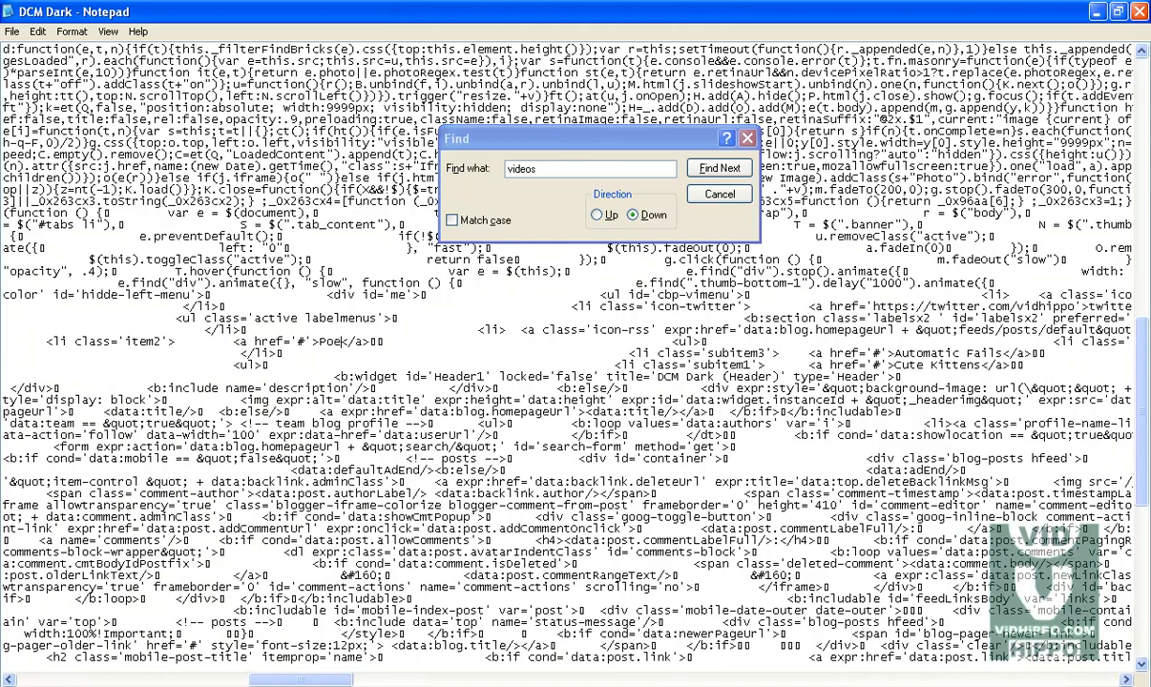
{"action": "type", "text": "y"}
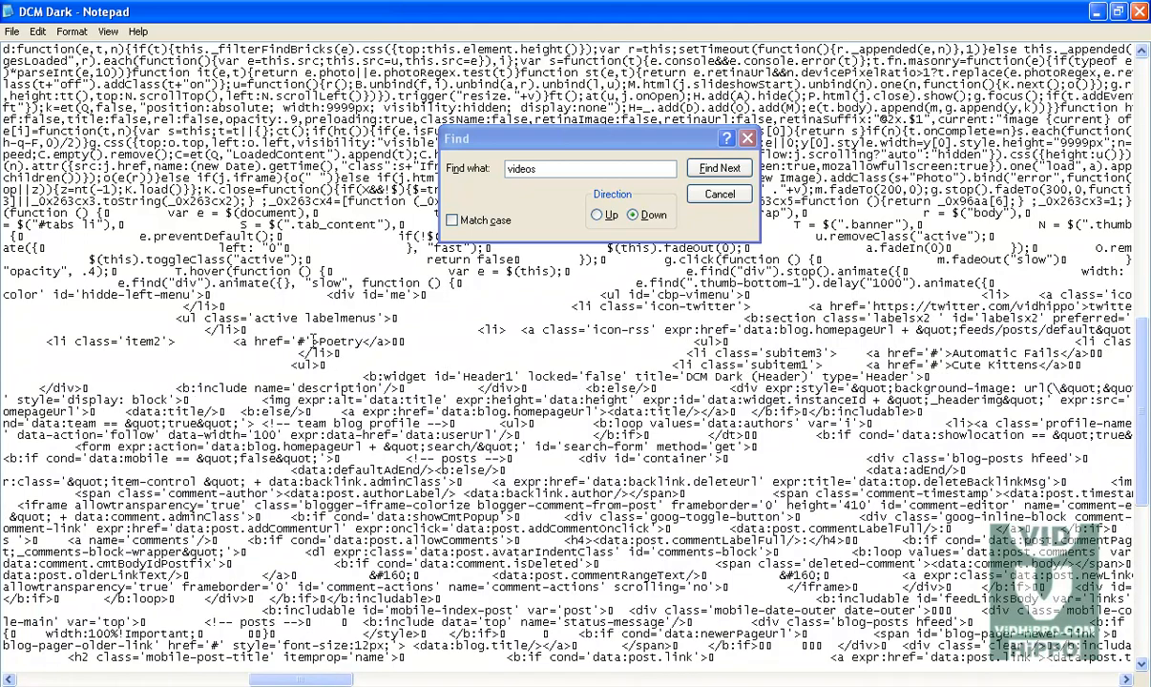
Step: Rename the Cute Kittens submenu entry under the first menu to Urdu Poetry
{"action": "left_click_drag", "start_coordinate": [305, 341], "coordinate": [297, 341]}
{"action": "left_click_drag", "start_coordinate": [954, 353], "coordinate": [1052, 354]}
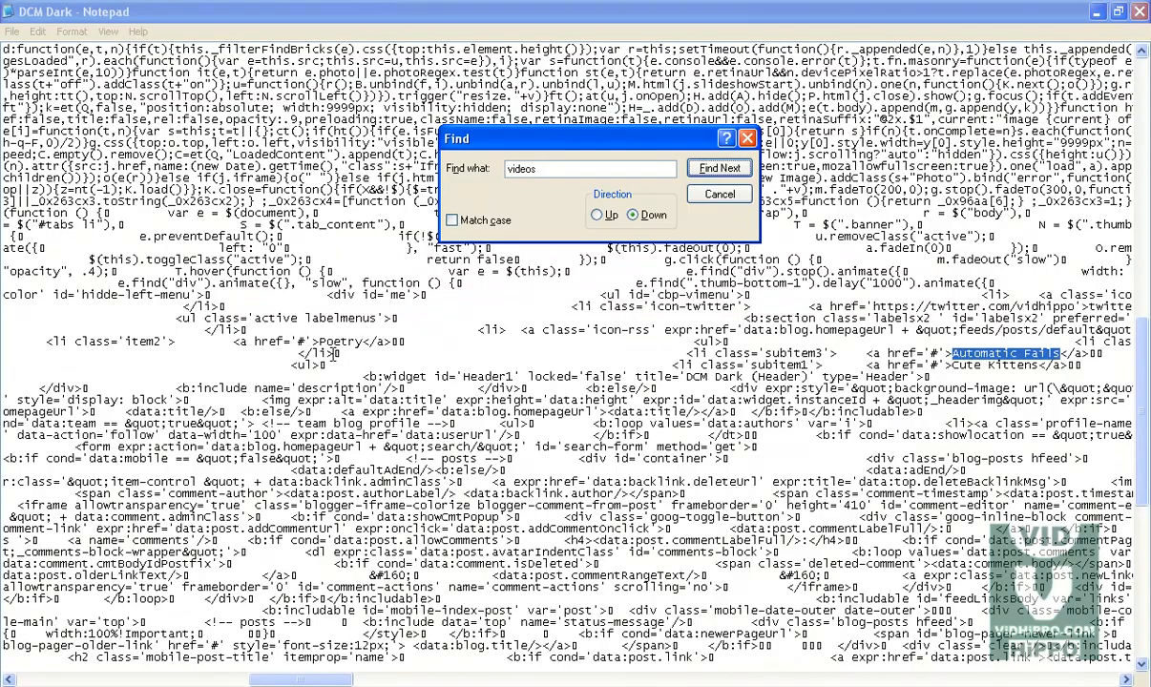
{"action": "left_click_drag", "start_coordinate": [334, 680], "coordinate": [371, 681]}
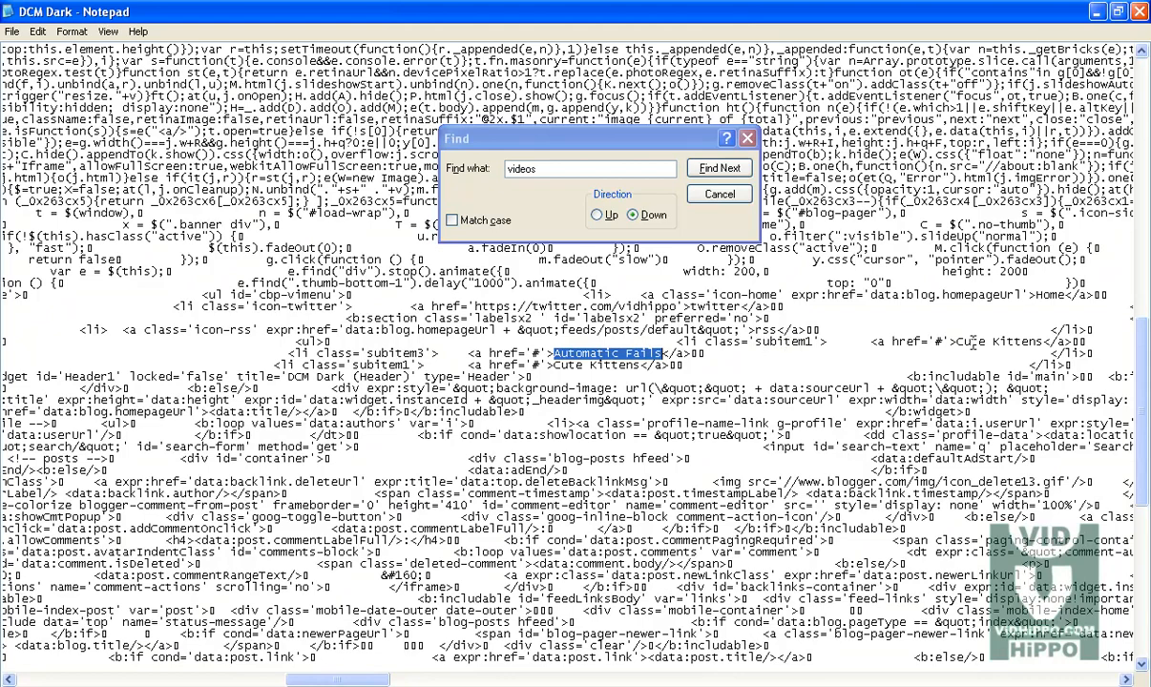
{"action": "left_click", "coordinate": [1035, 339]}
{"action": "left_click_drag", "start_coordinate": [1034, 336], "coordinate": [959, 334]}
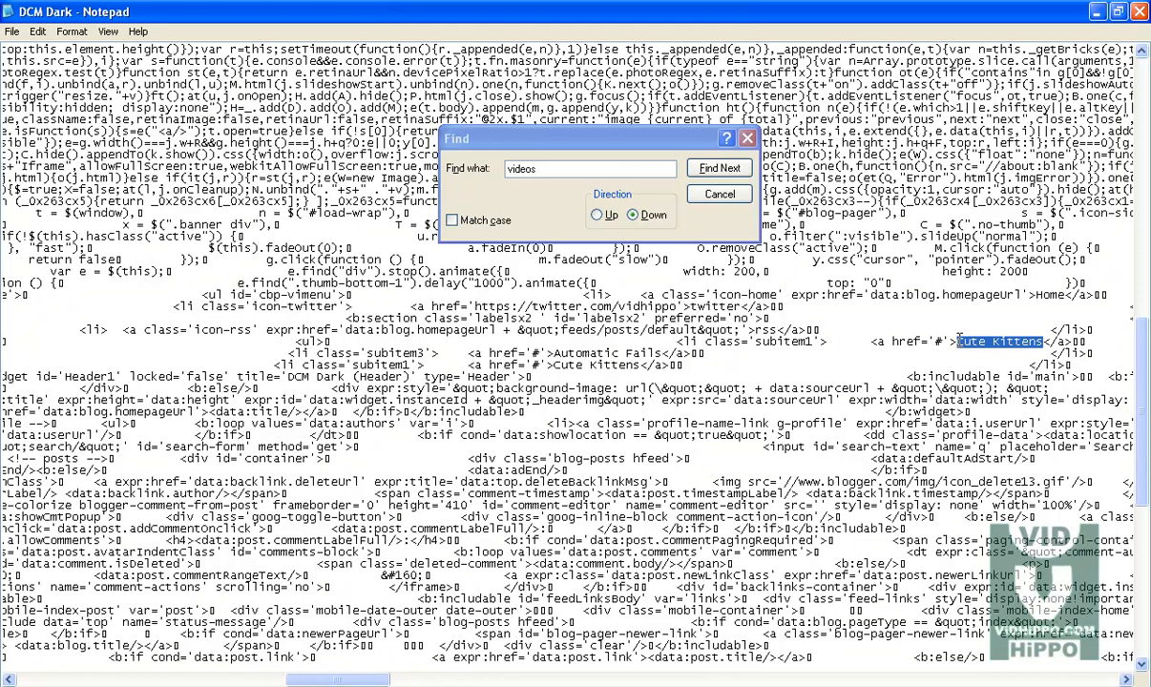
{"action": "type", "text": "V"}
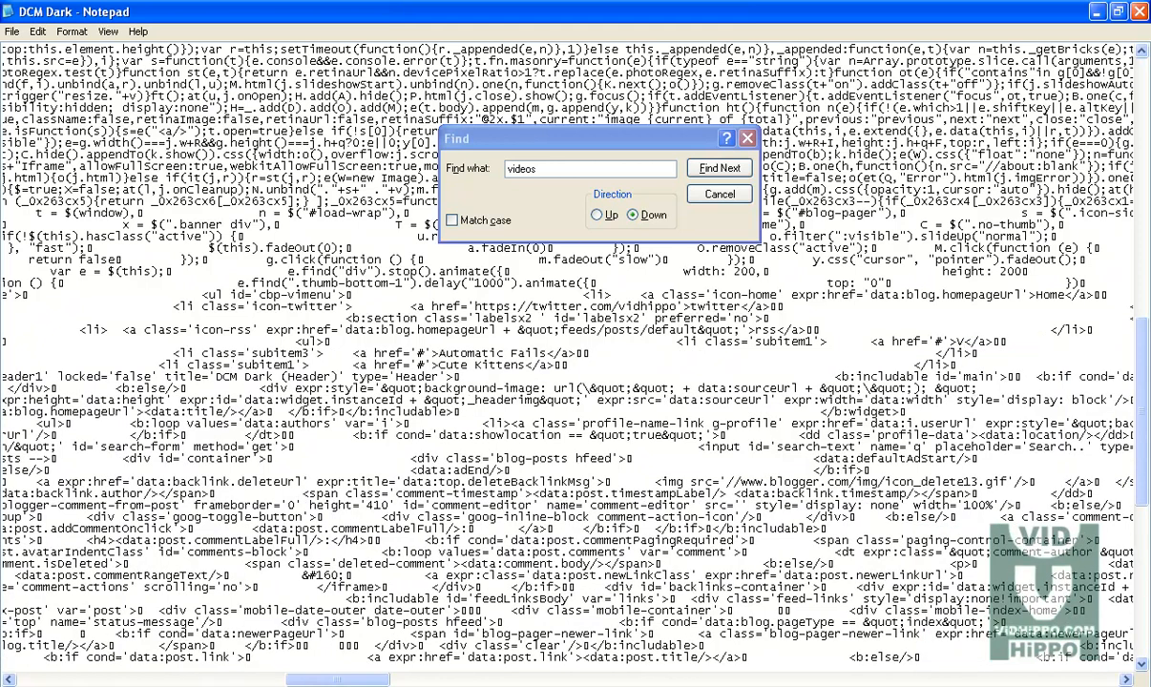
{"action": "key", "text": "BackSpace"}
{"action": "type", "text": "Urdu"}
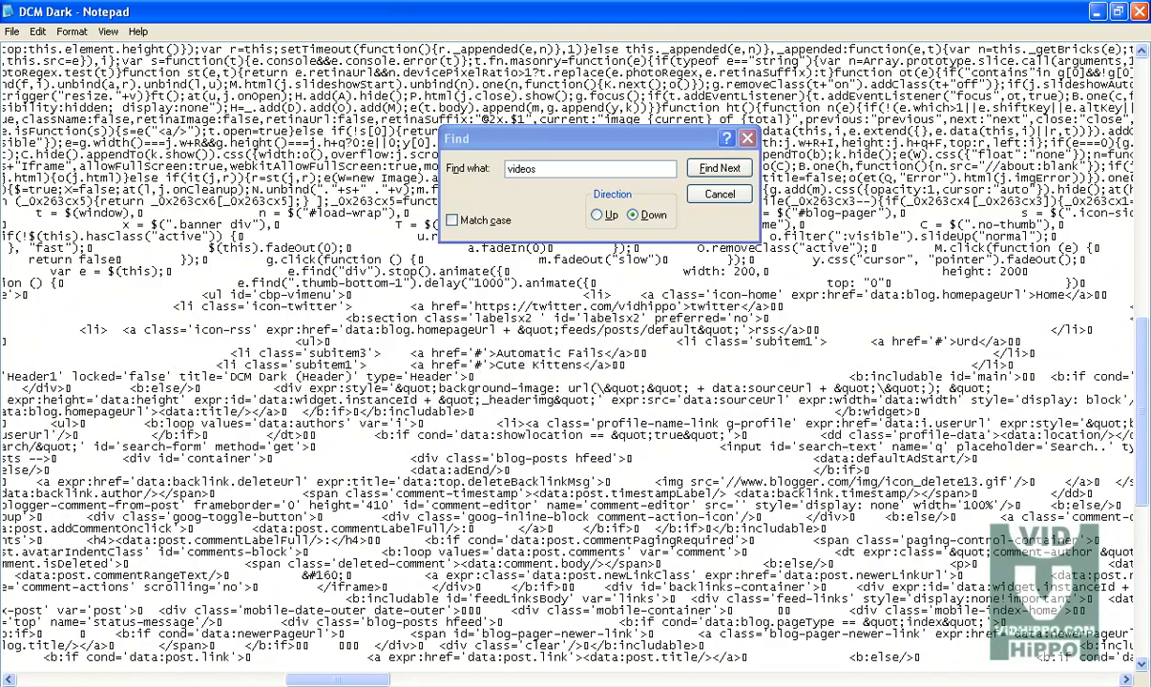
{"action": "type", "text": " Po"}
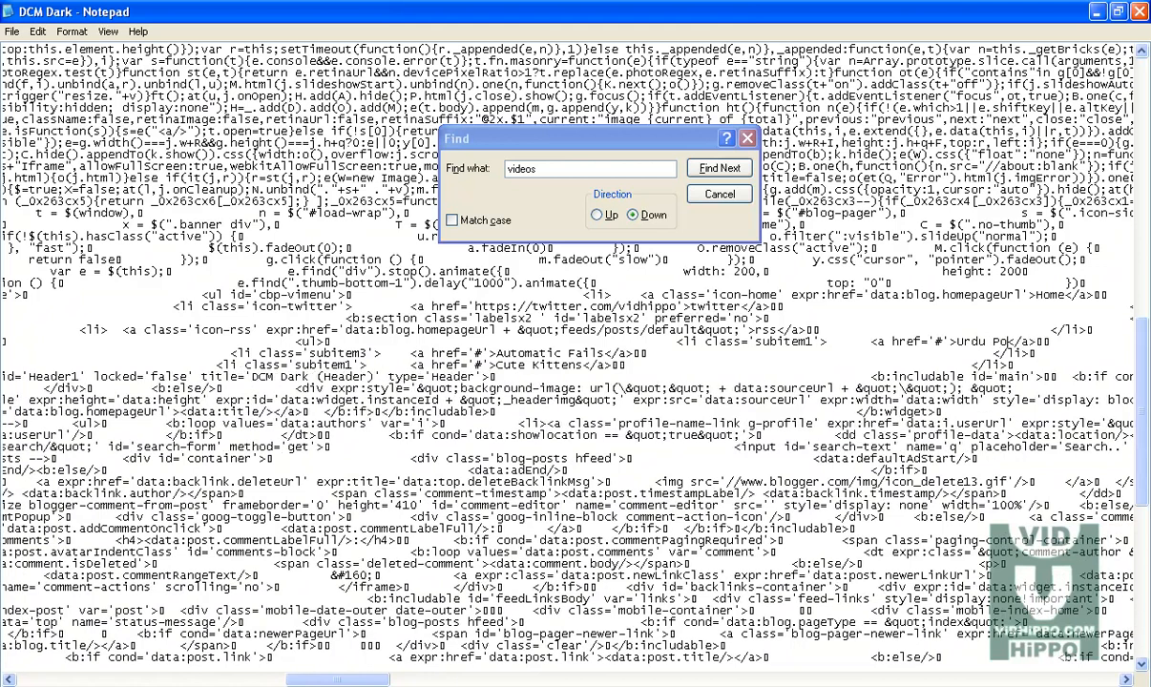
{"action": "type", "text": "etry"}
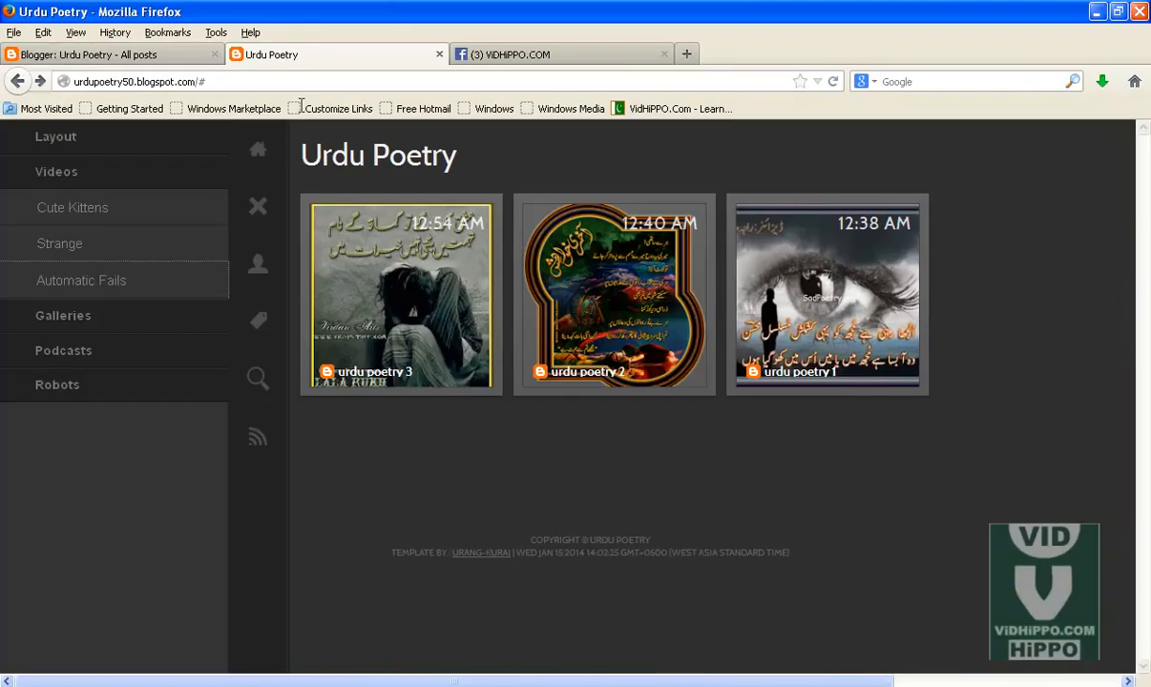
Step: Open the blog's Urdu Poetry label page, copy its URL, and paste it as the Urdu Poetry entry's link
{"action": "mouse_move", "coordinate": [396, 250]}
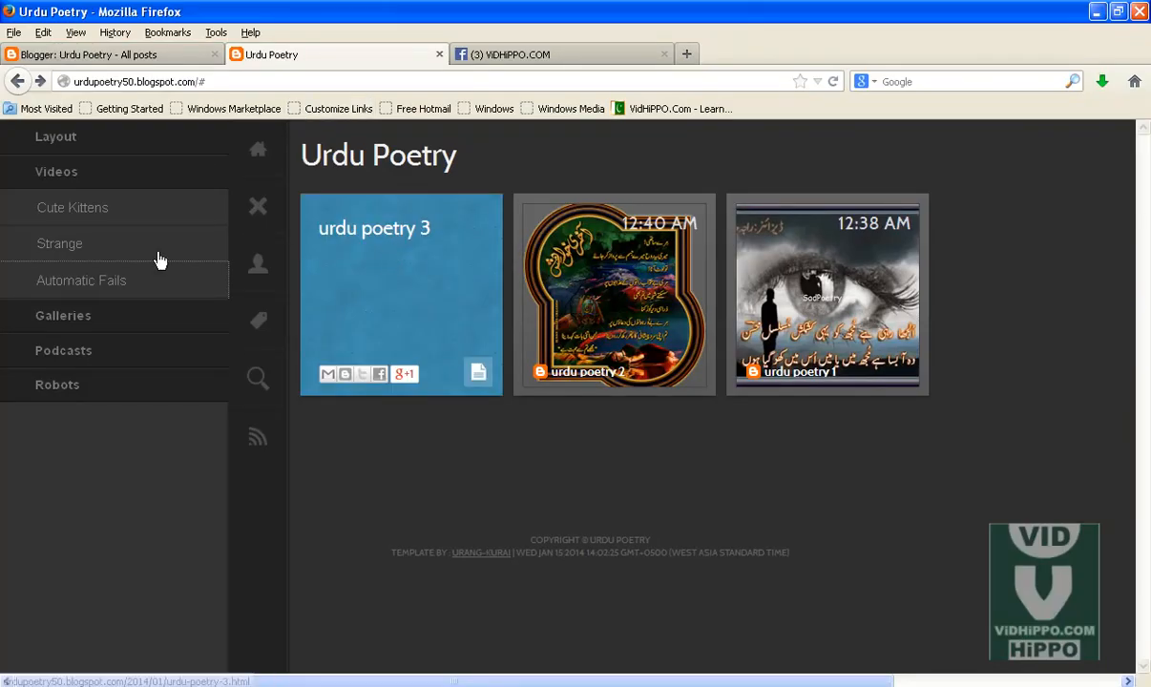
{"action": "left_click", "coordinate": [246, 203]}
{"action": "left_click", "coordinate": [22, 322]}
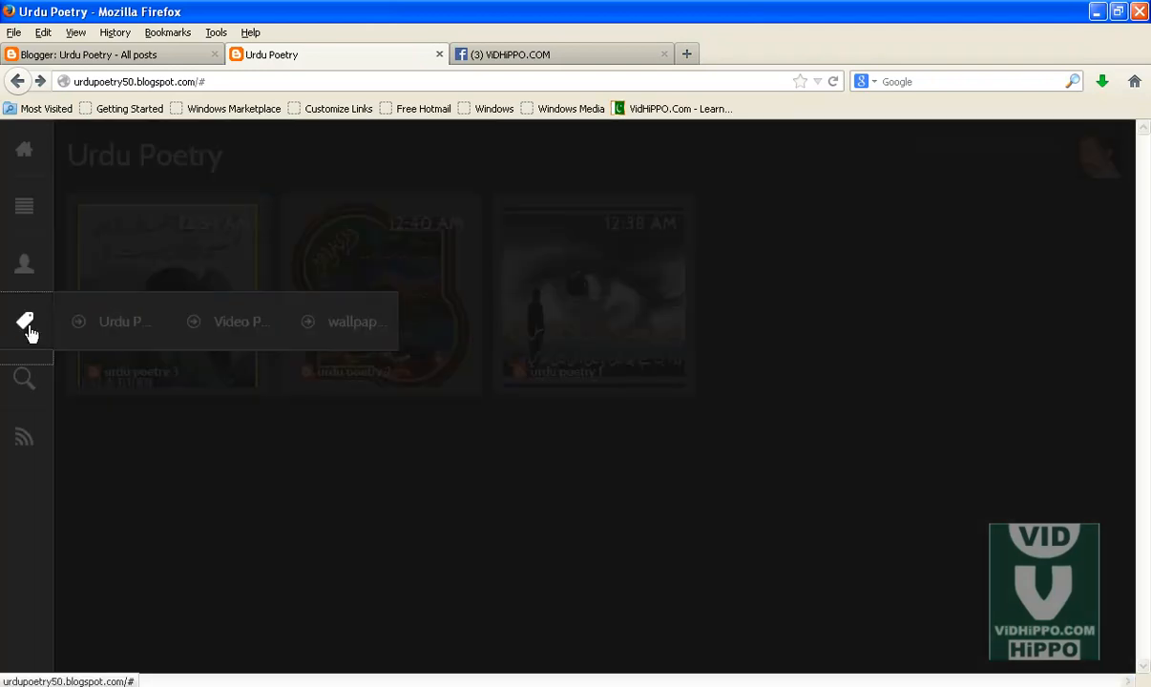
{"action": "right_click", "coordinate": [119, 329]}
{"action": "left_click", "coordinate": [183, 333]}
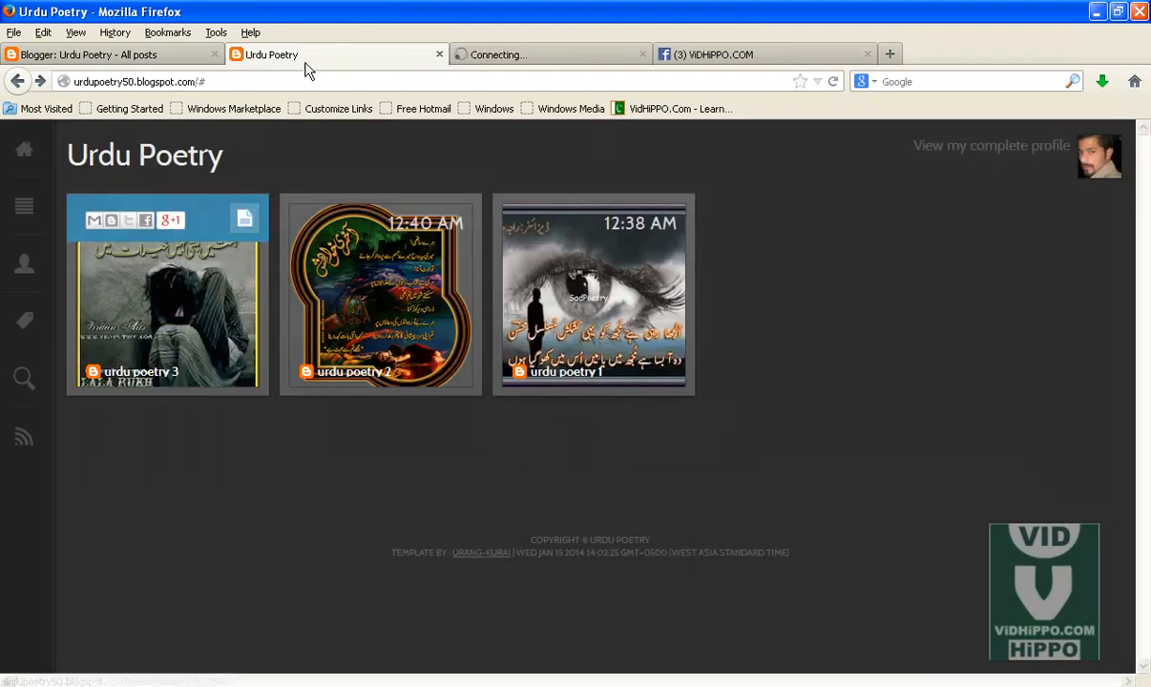
{"action": "left_click", "coordinate": [530, 54]}
{"action": "left_click", "coordinate": [553, 83]}
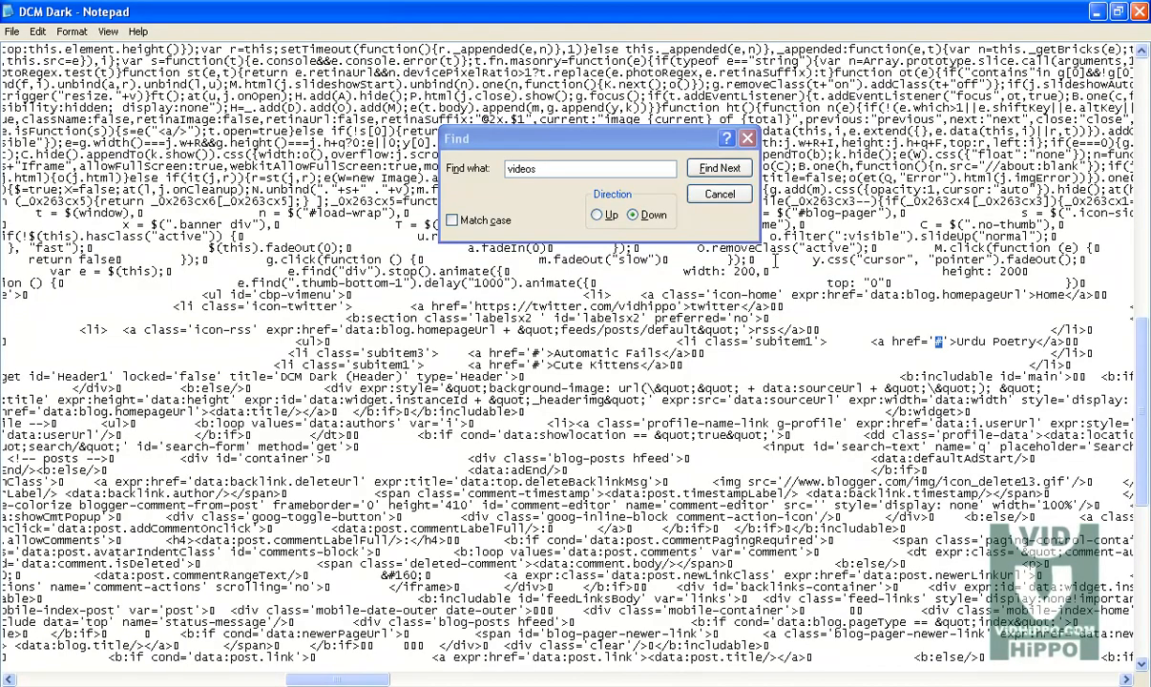
{"action": "right_click", "coordinate": [941, 346]}
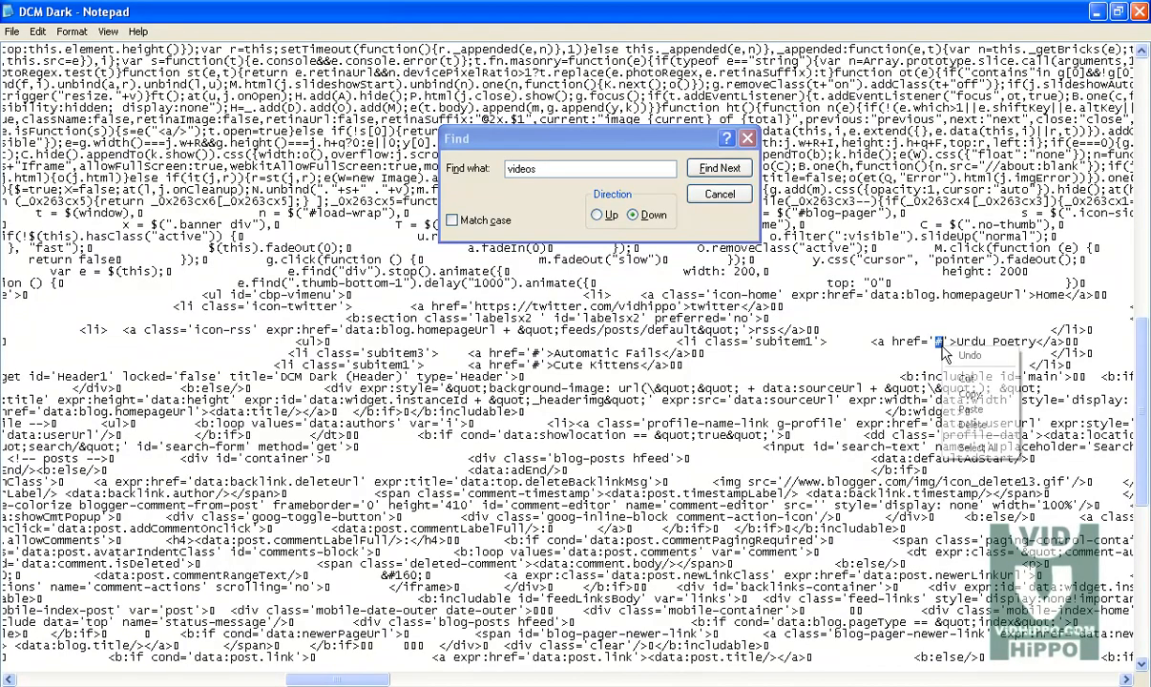
{"action": "left_click", "coordinate": [970, 411]}
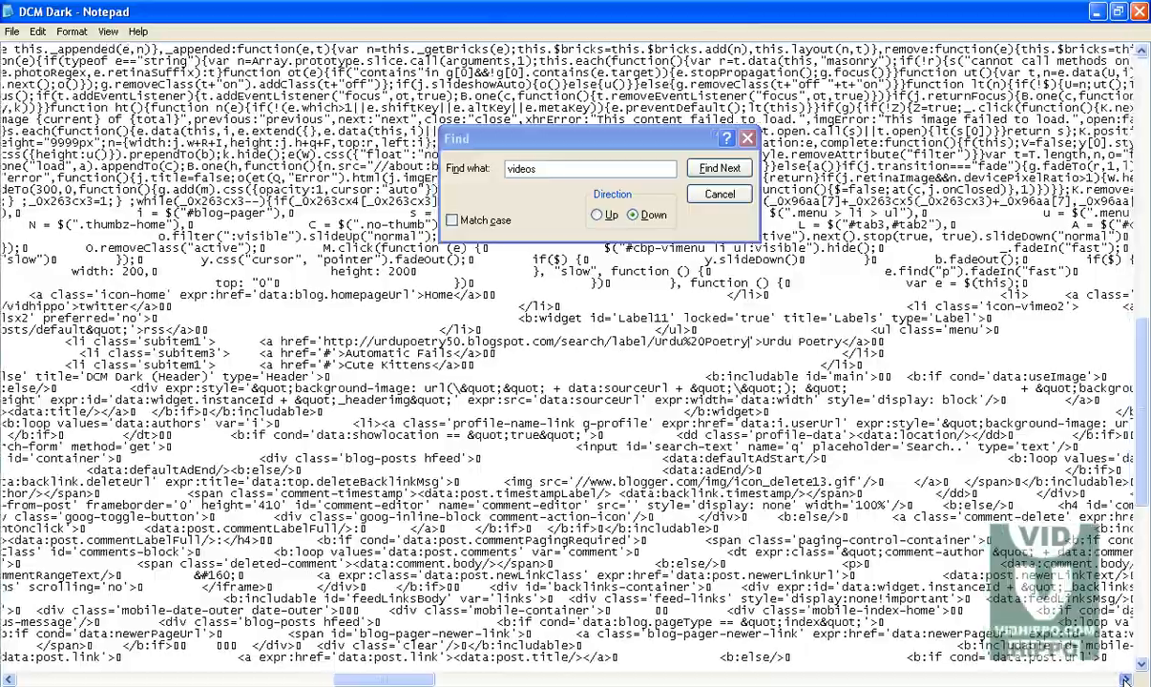
Step: Scroll through the template code to inspect the remaining subitem menu entries
{"action": "left_click_drag", "start_coordinate": [1126, 679], "coordinate": [1126, 679]}
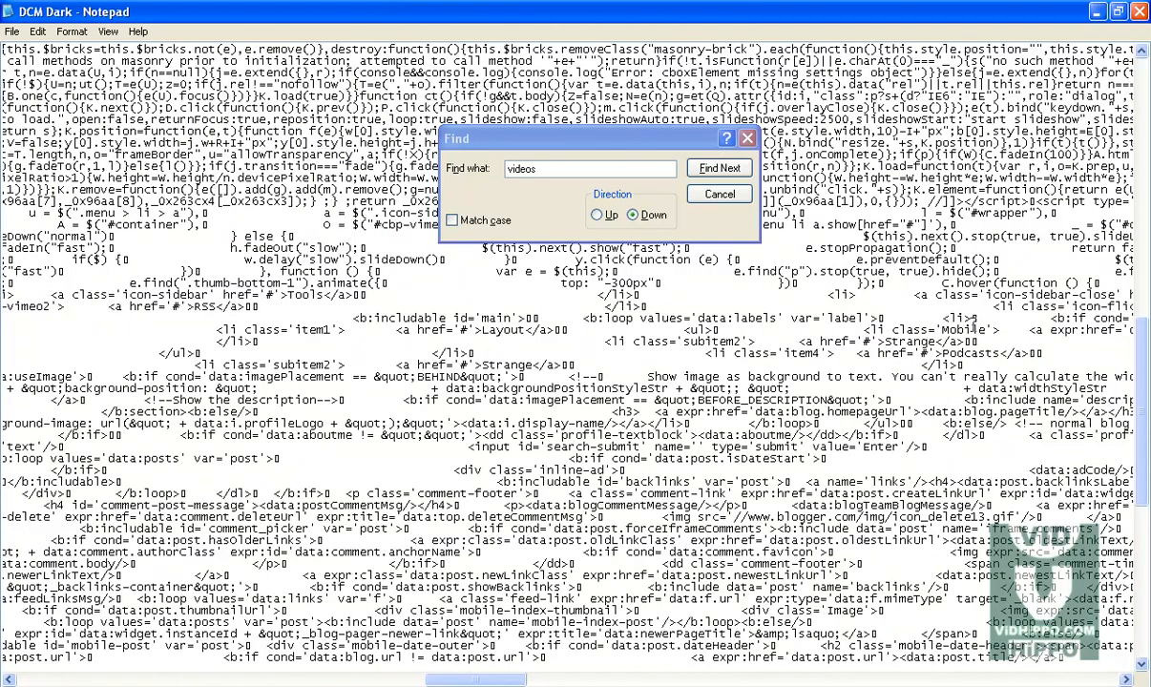
{"action": "left_click_drag", "start_coordinate": [1126, 680], "coordinate": [1126, 679]}
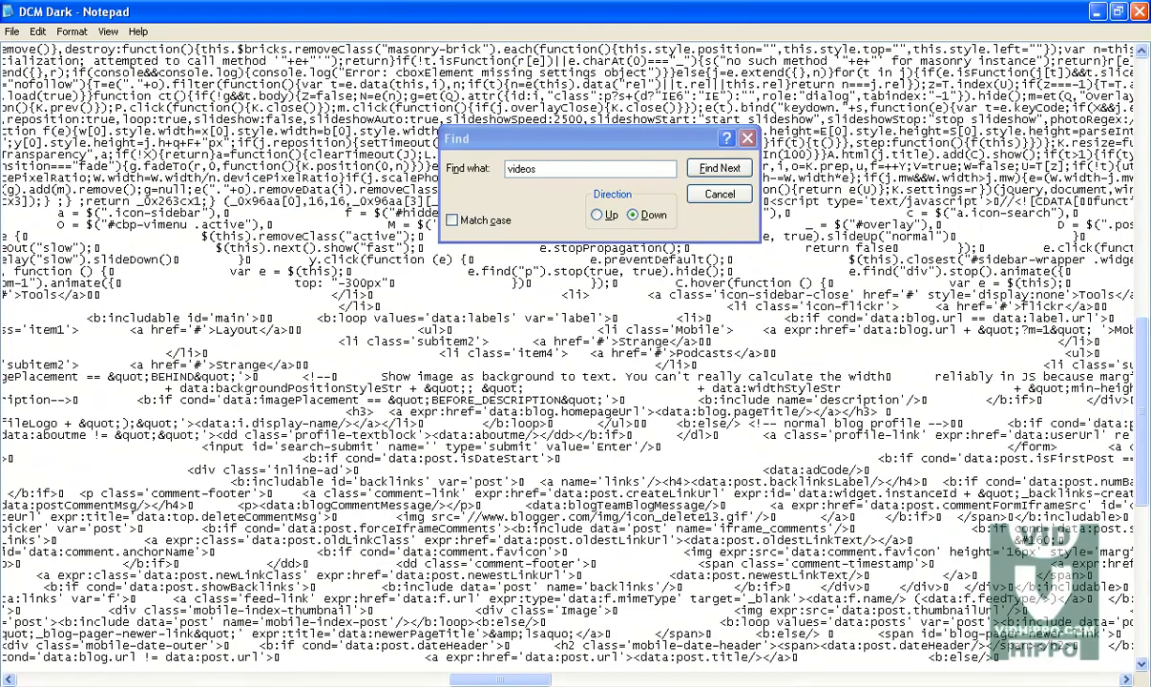
{"action": "left_click_drag", "start_coordinate": [525, 679], "coordinate": [536, 680]}
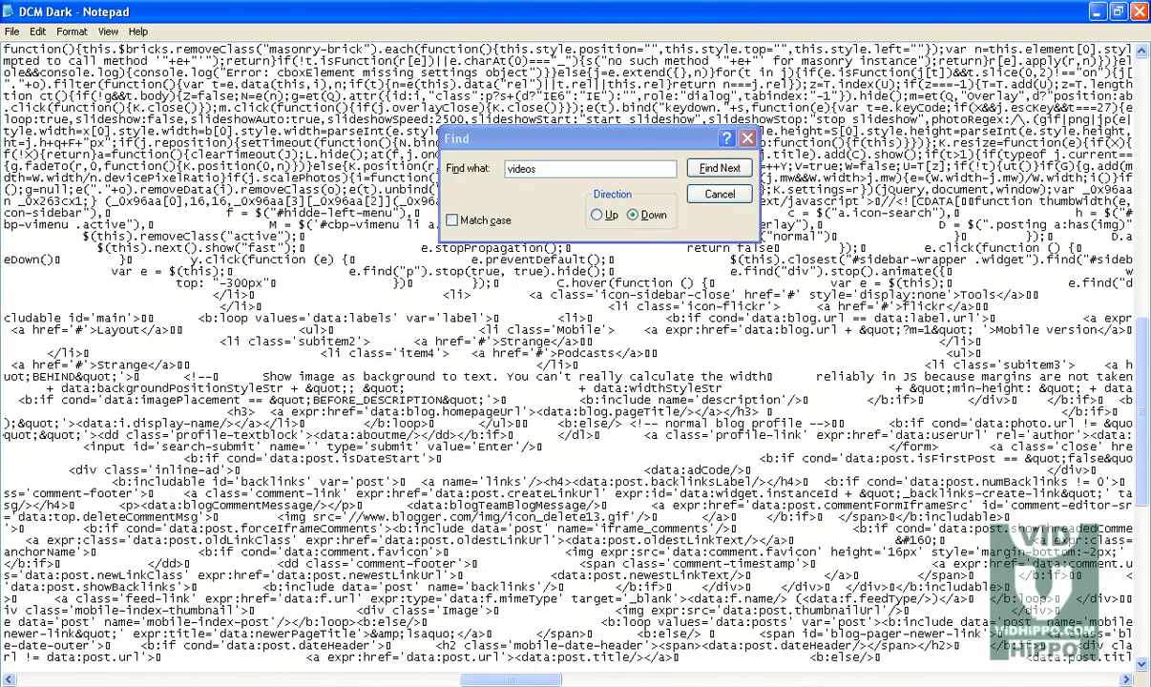
{"action": "left_click_drag", "start_coordinate": [1126, 679], "coordinate": [1126, 679]}
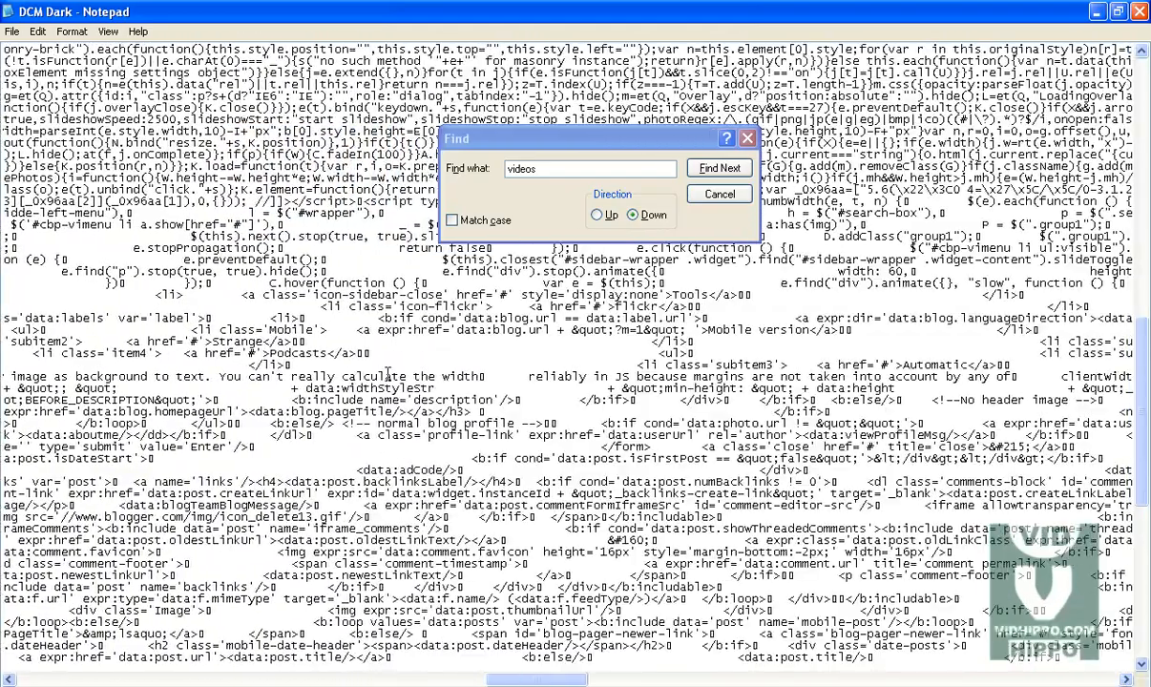
{"action": "left_click_drag", "start_coordinate": [773, 365], "coordinate": [722, 369]}
{"action": "left_click_drag", "start_coordinate": [1126, 681], "coordinate": [1126, 681]}
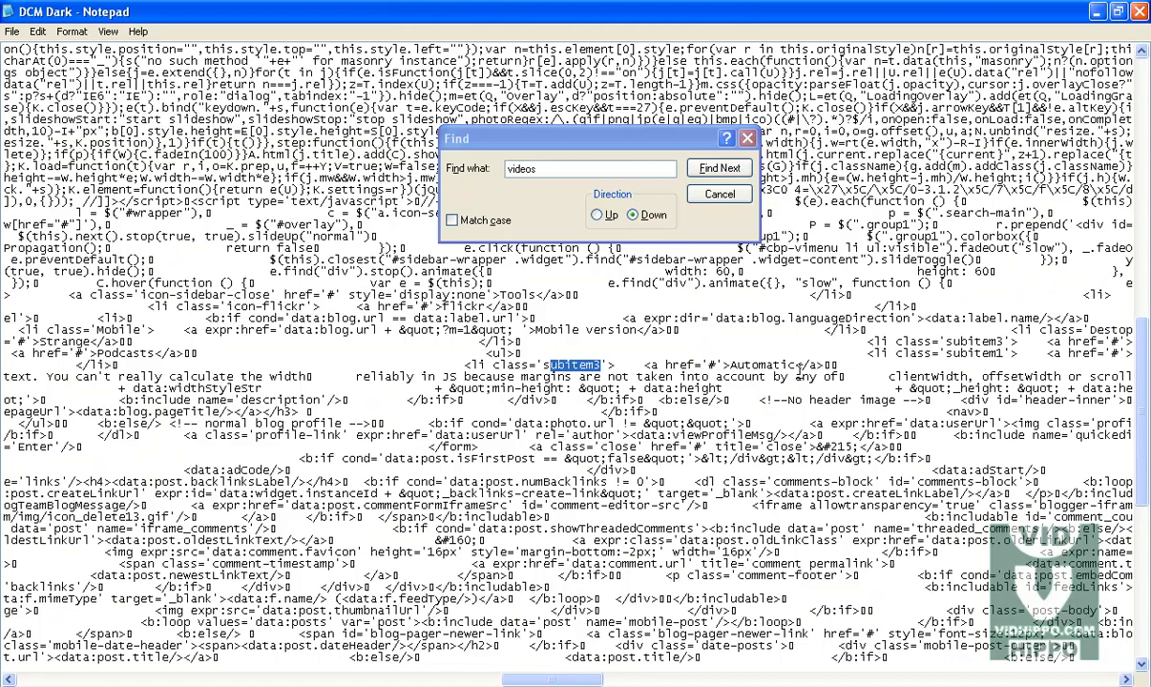
{"action": "left_click_drag", "start_coordinate": [795, 364], "coordinate": [734, 364]}
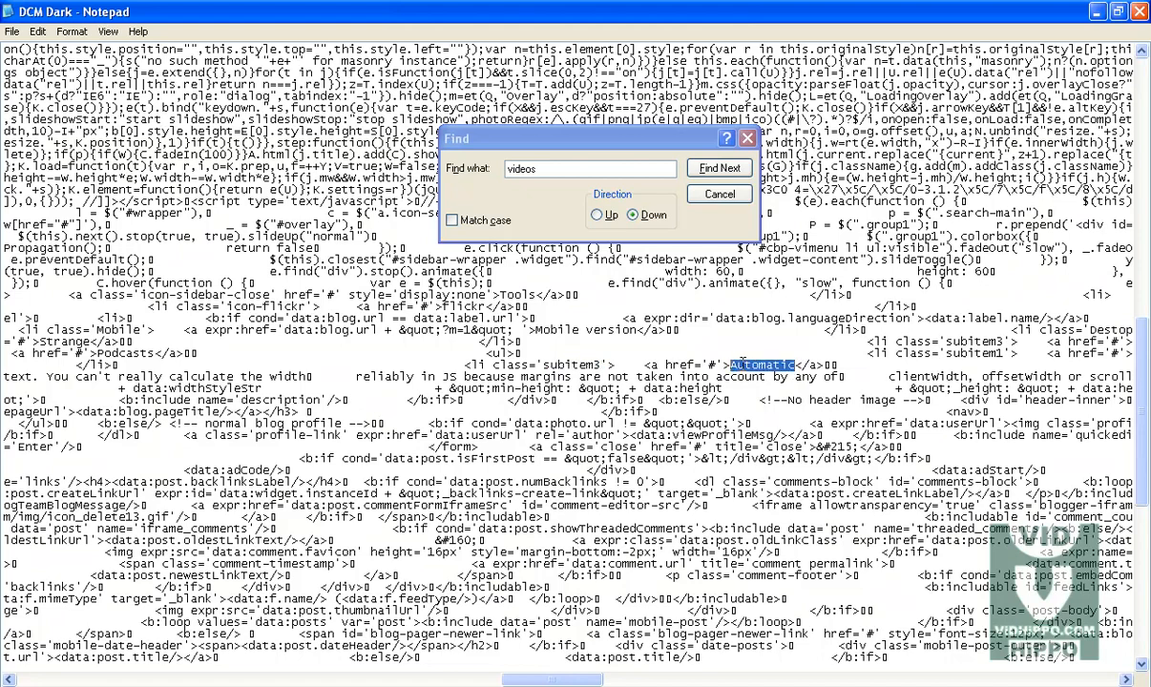
{"action": "left_click_drag", "start_coordinate": [1126, 682], "coordinate": [1128, 680]}
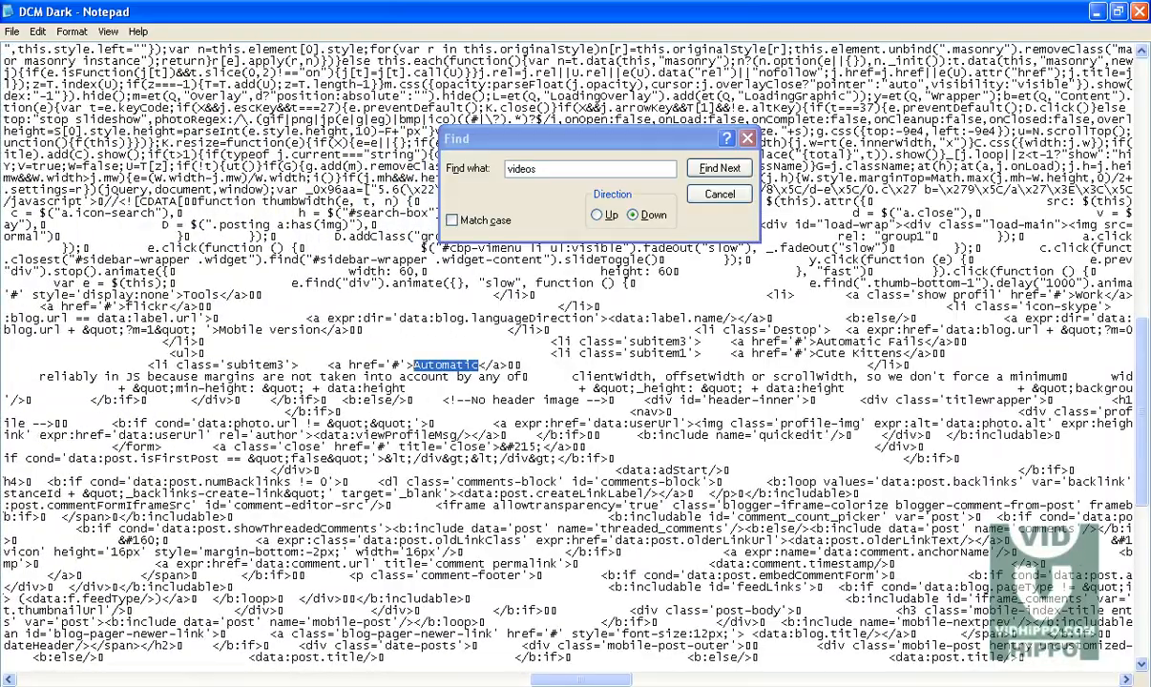
Step: Expand the Videos, Galleries, Podcasts and Layout menus on the blog's label page to review their items
{"action": "left_click", "coordinate": [229, 685]}
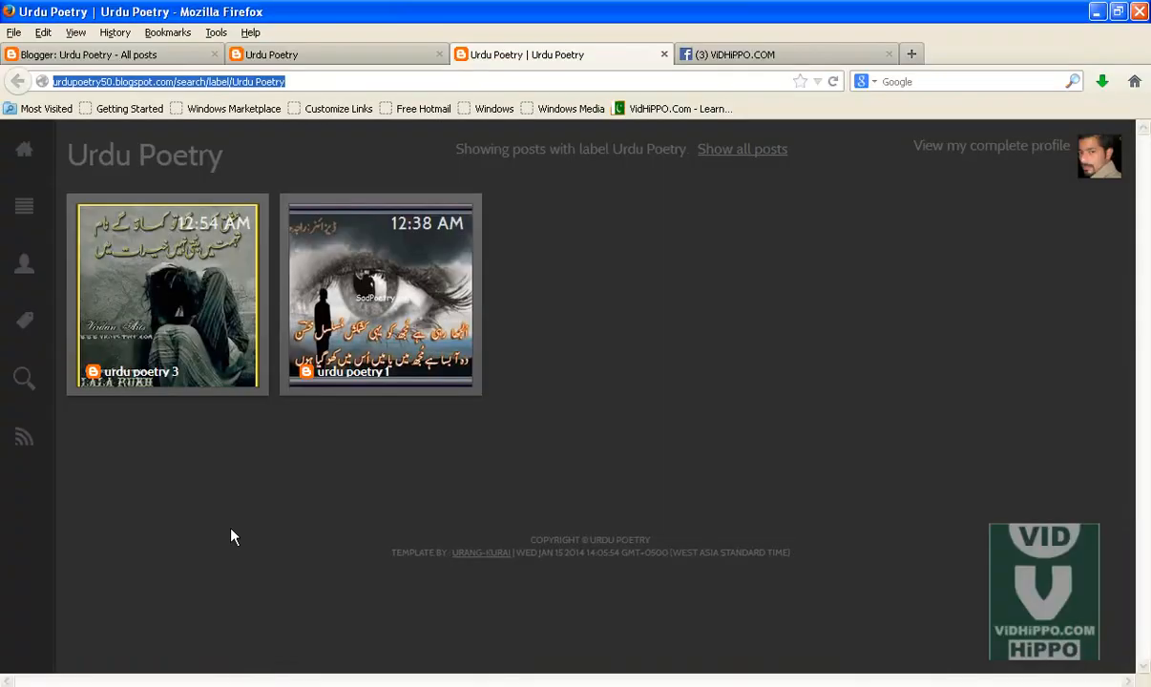
{"action": "left_click", "coordinate": [24, 210]}
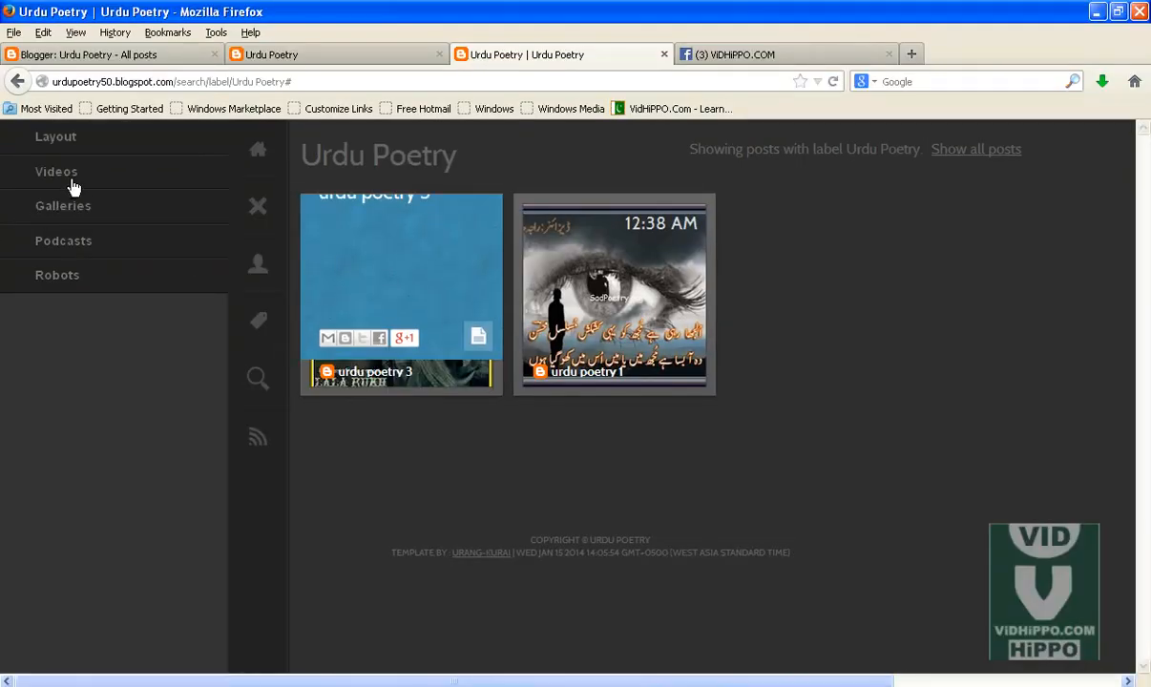
{"action": "left_click", "coordinate": [75, 180]}
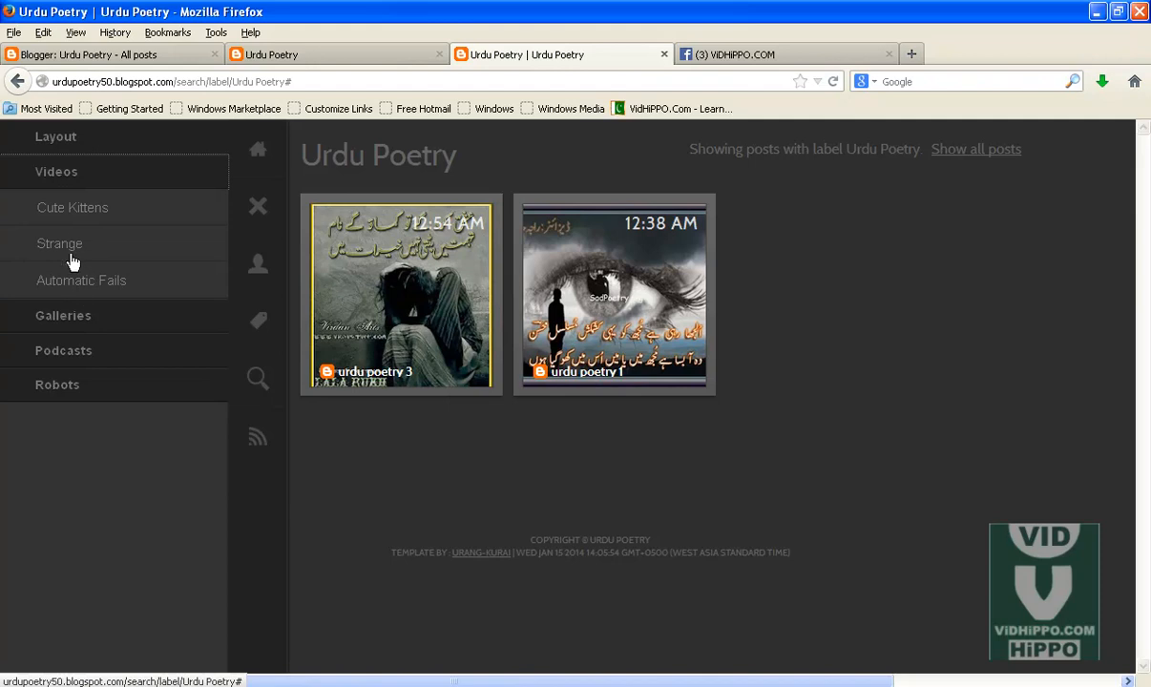
{"action": "left_click", "coordinate": [79, 318]}
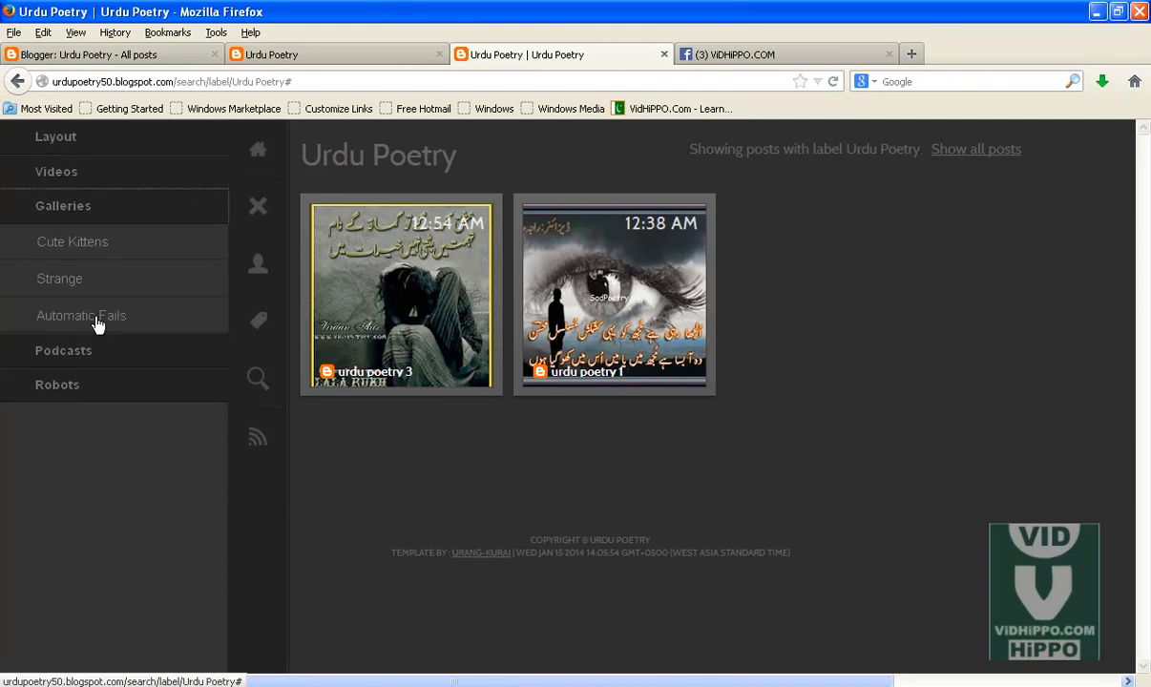
{"action": "left_click", "coordinate": [77, 352]}
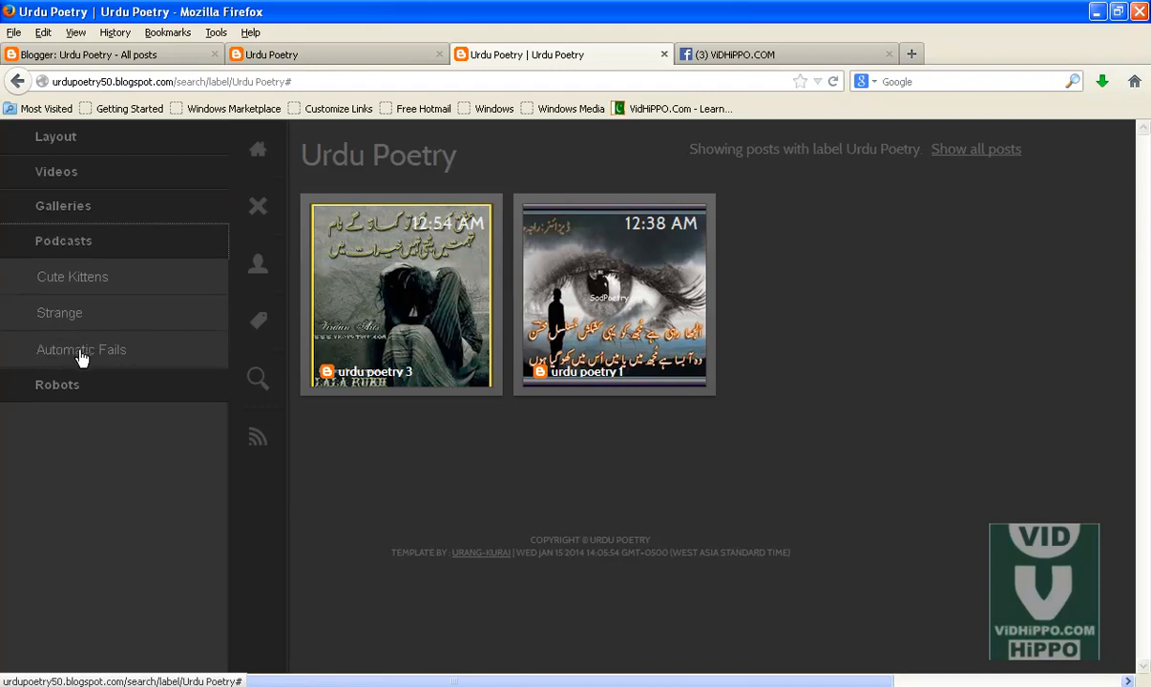
{"action": "left_click", "coordinate": [59, 142]}
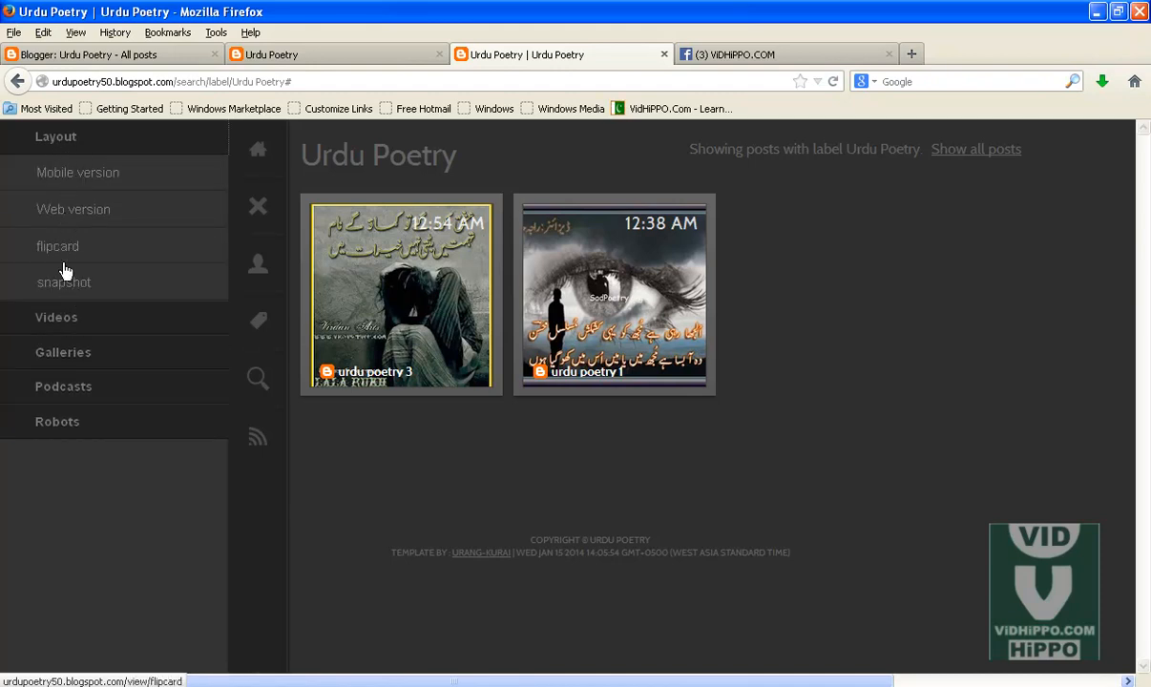
{"action": "left_click", "coordinate": [60, 317]}
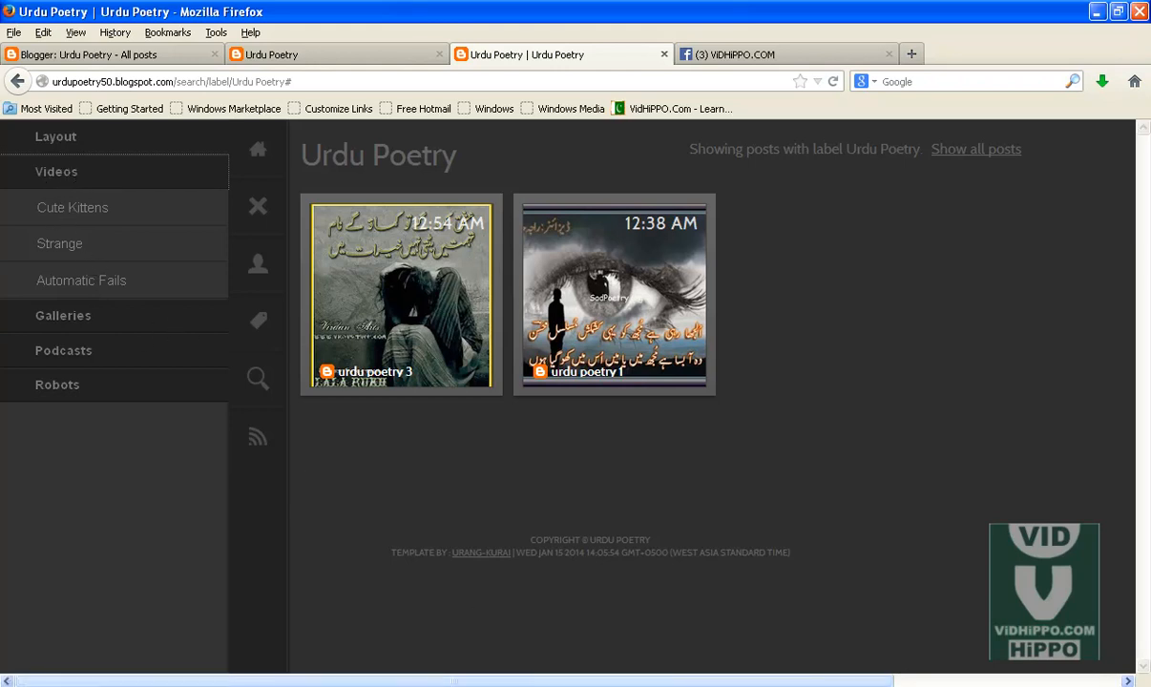
Step: Return to the template and search further down for the next videos match
{"action": "left_click", "coordinate": [401, 686]}
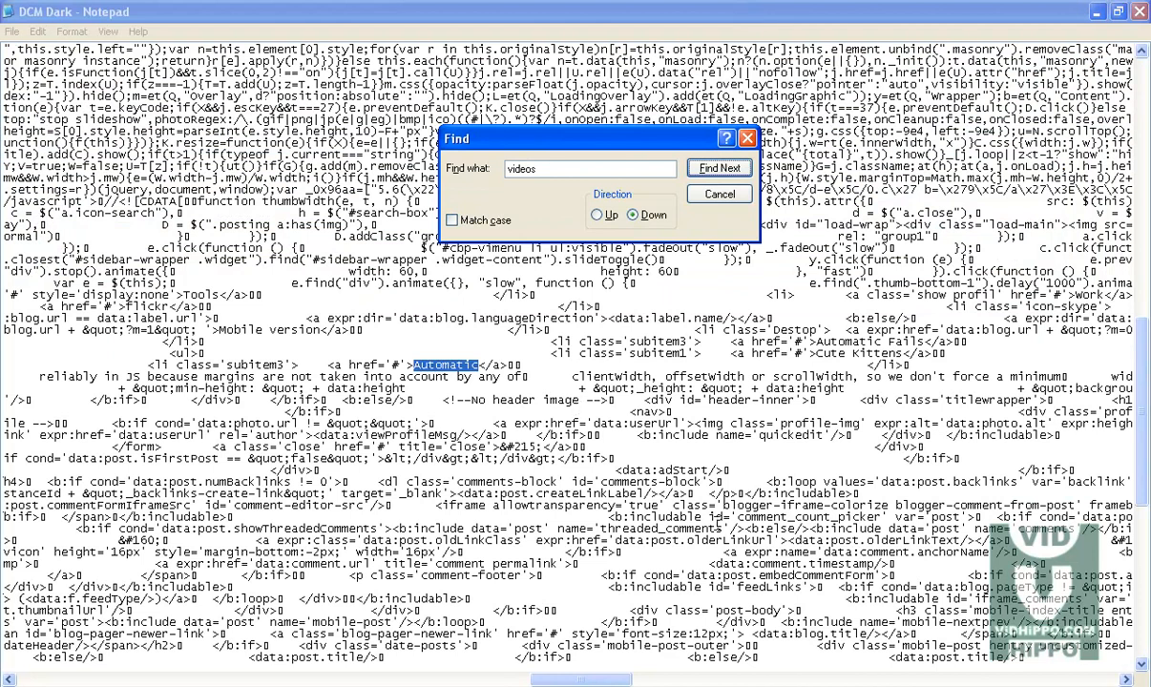
{"action": "left_click_drag", "start_coordinate": [591, 680], "coordinate": [558, 680]}
{"action": "left_click", "coordinate": [239, 686]}
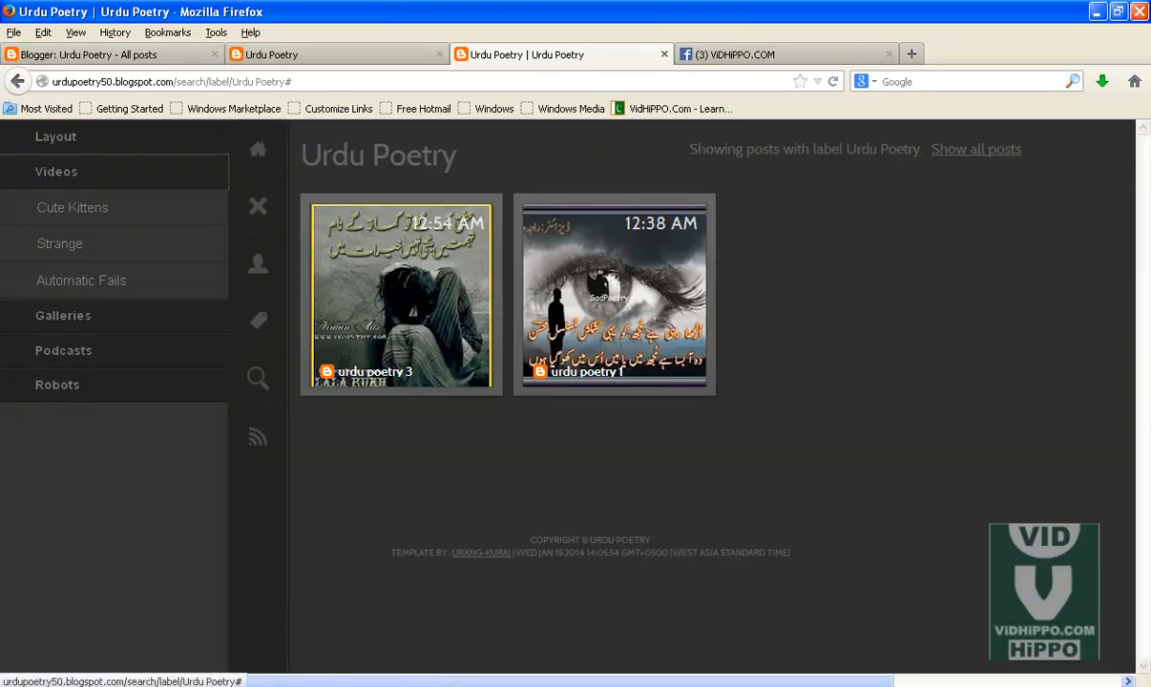
{"action": "left_click", "coordinate": [401, 686]}
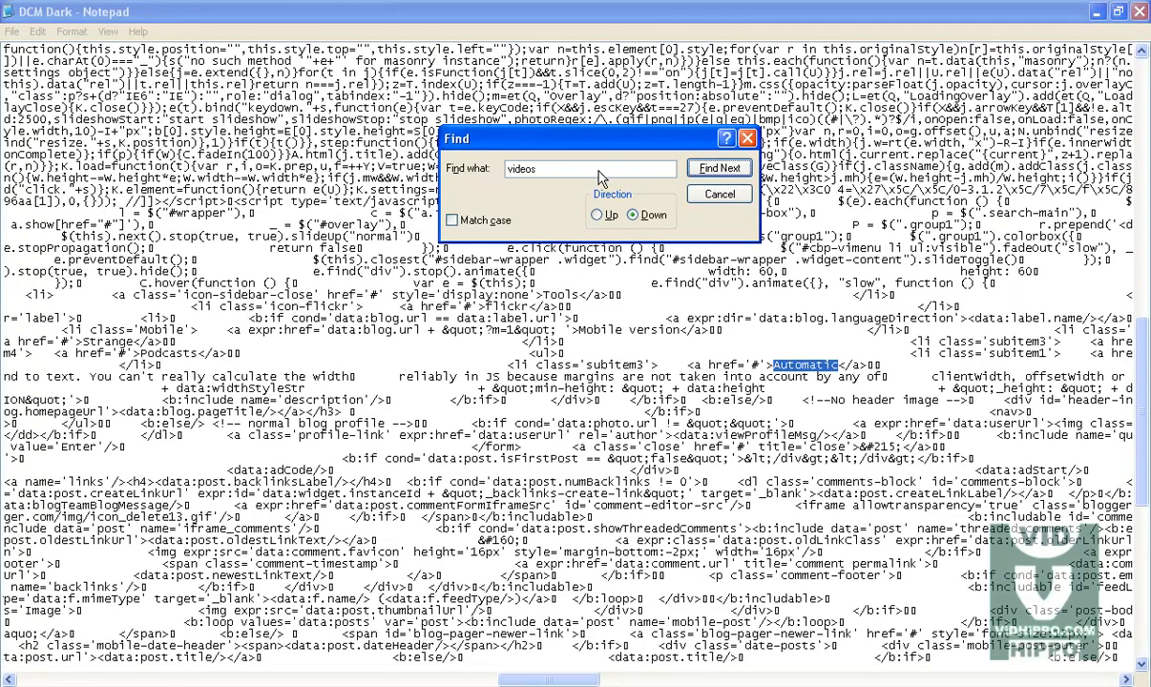
{"action": "left_click", "coordinate": [717, 168]}
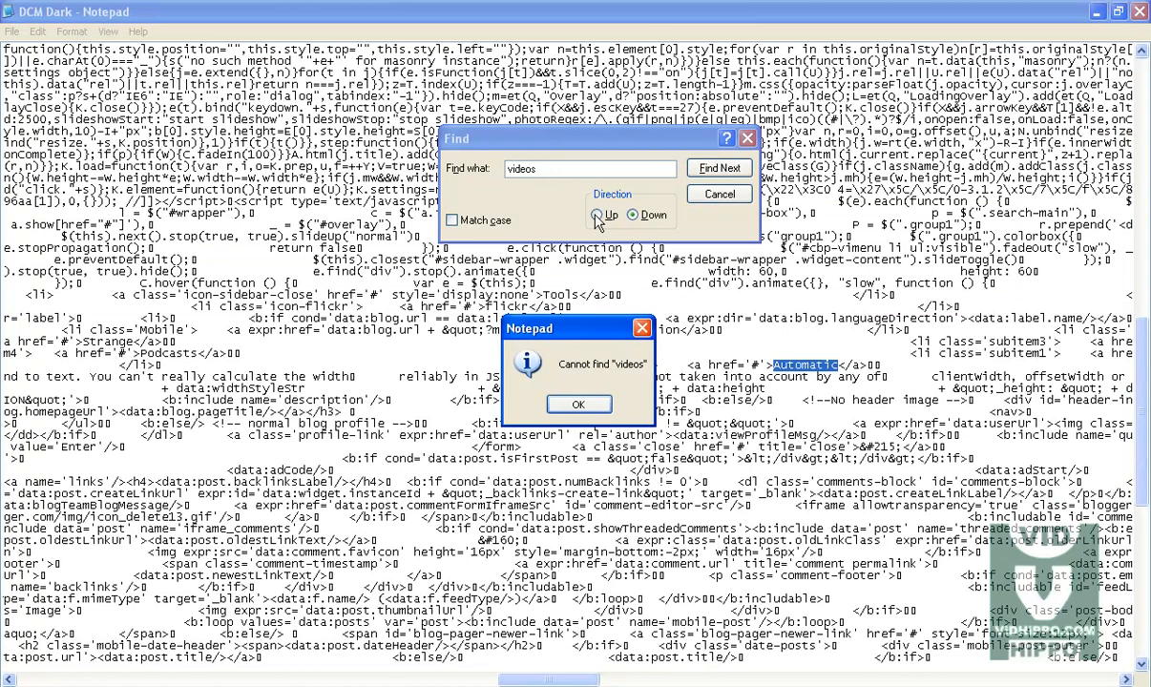
Step: Search the template code for "videos" in both directions, including from the top of the file
{"action": "left_click", "coordinate": [571, 402]}
{"action": "left_click", "coordinate": [598, 215]}
{"action": "left_click", "coordinate": [718, 168]}
{"action": "left_click", "coordinate": [579, 405]}
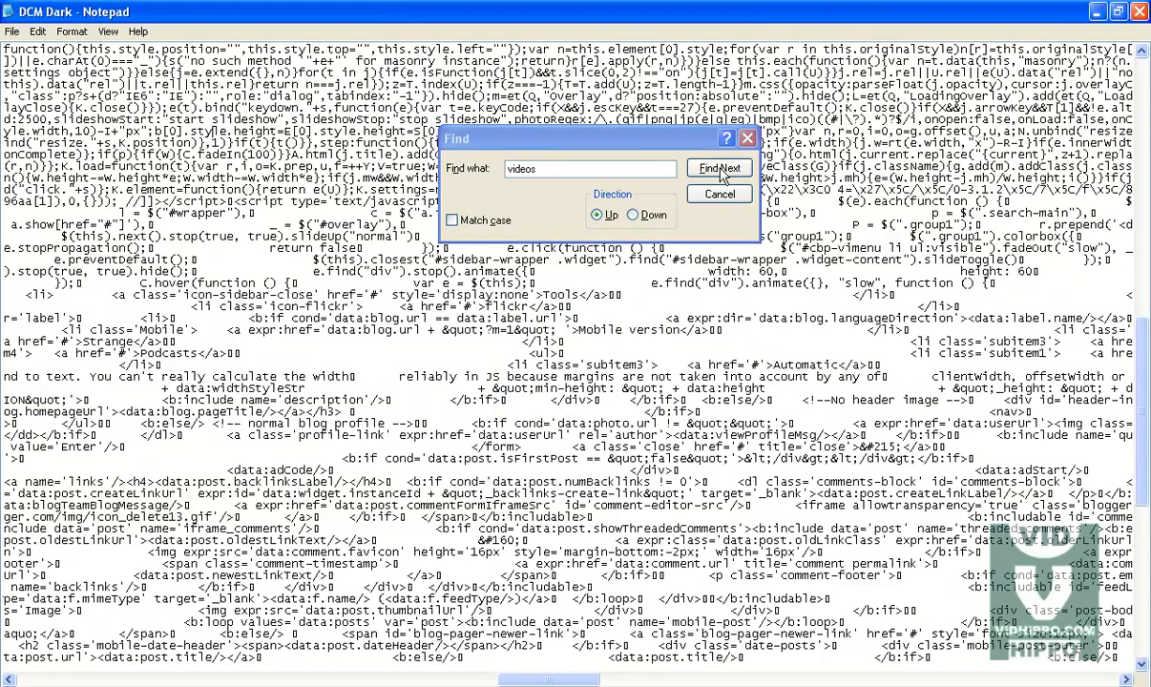
{"action": "left_click", "coordinate": [722, 169]}
{"action": "left_click", "coordinate": [577, 402]}
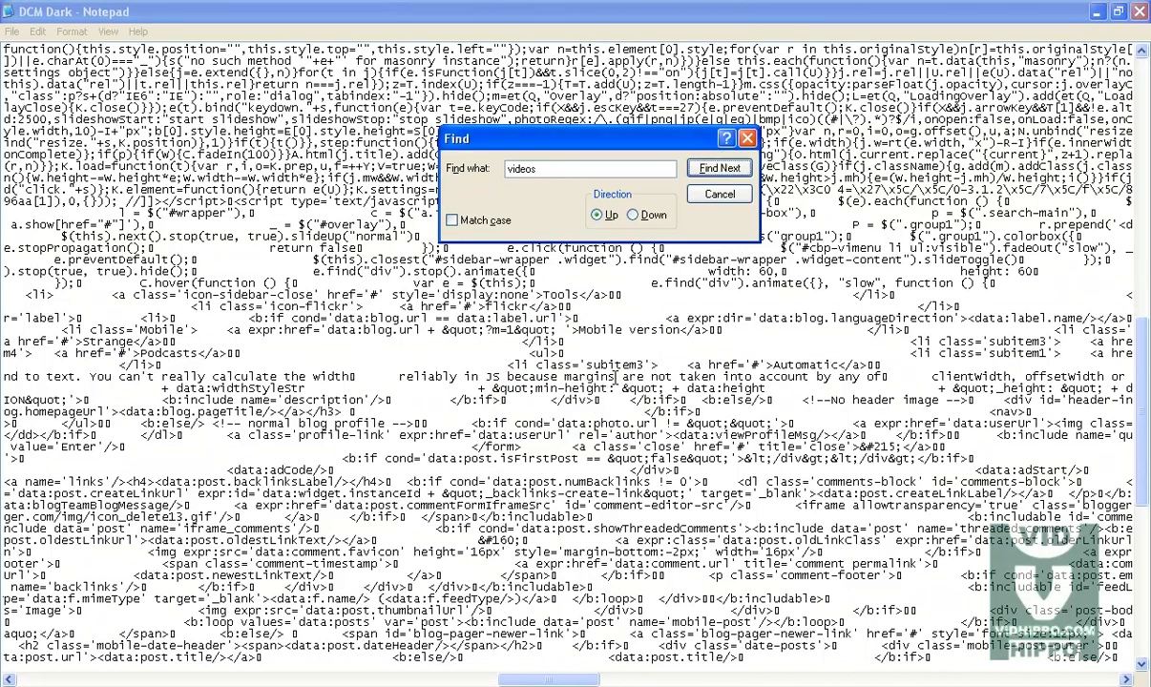
{"action": "left_click", "coordinate": [634, 215]}
{"action": "left_click", "coordinate": [722, 169]}
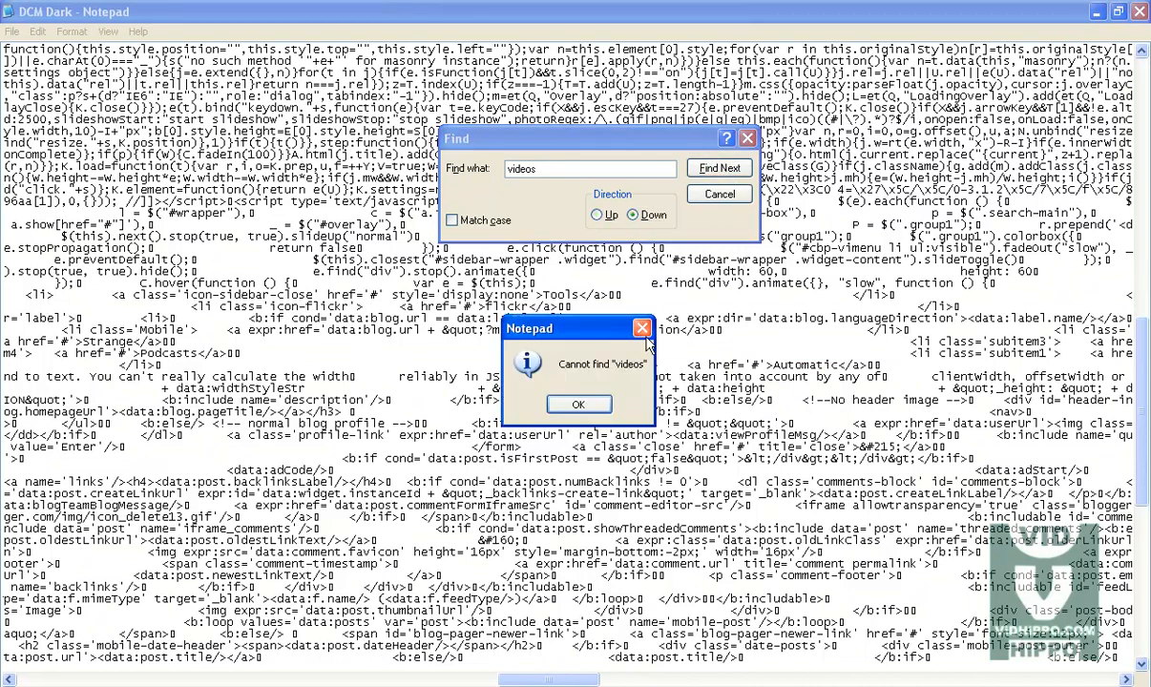
{"action": "left_click", "coordinate": [577, 401]}
{"action": "left_click", "coordinate": [718, 194]}
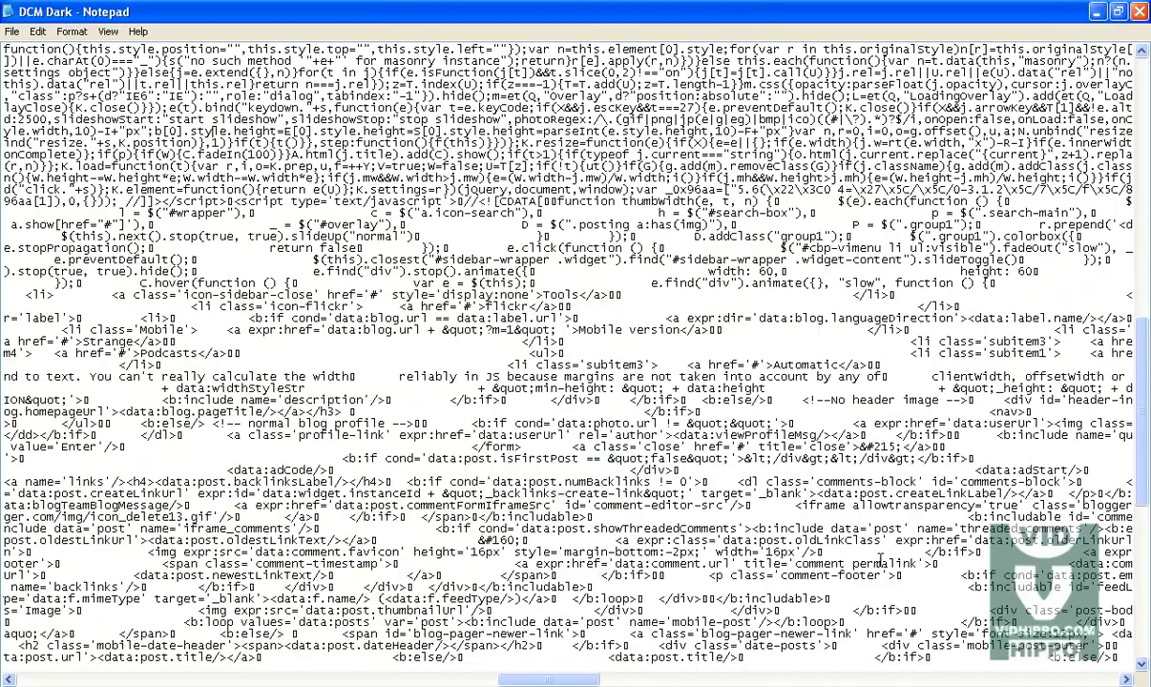
{"action": "left_click_drag", "start_coordinate": [1142, 441], "coordinate": [1131, 57]}
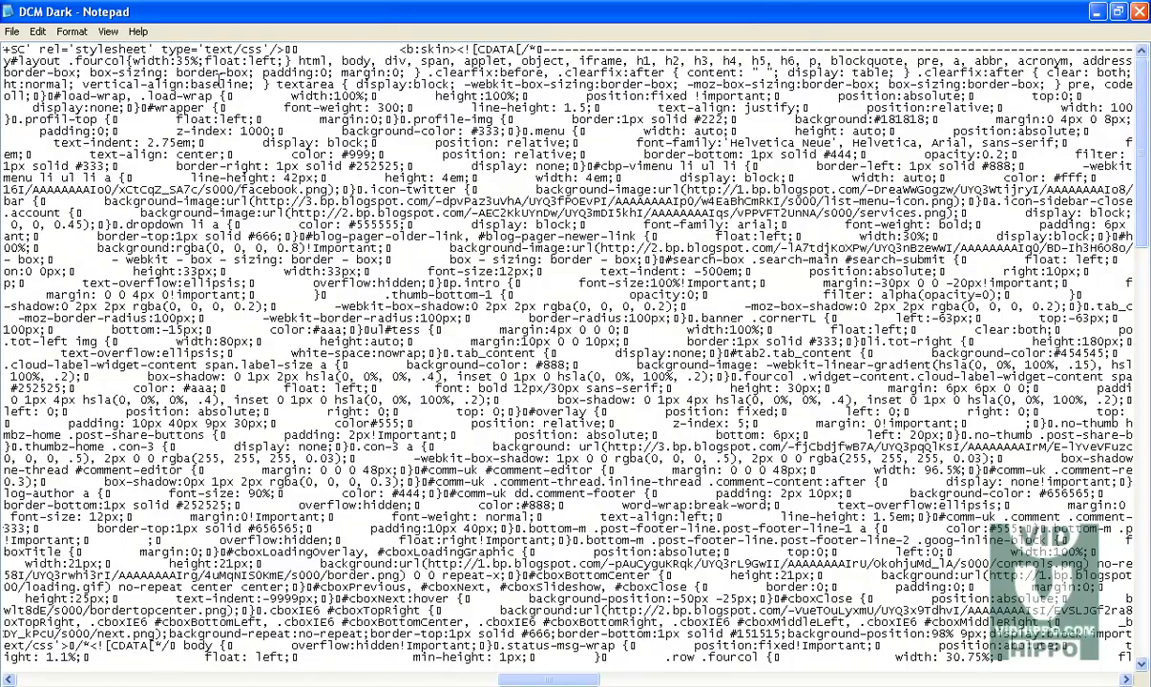
{"action": "left_click", "coordinate": [3, 53]}
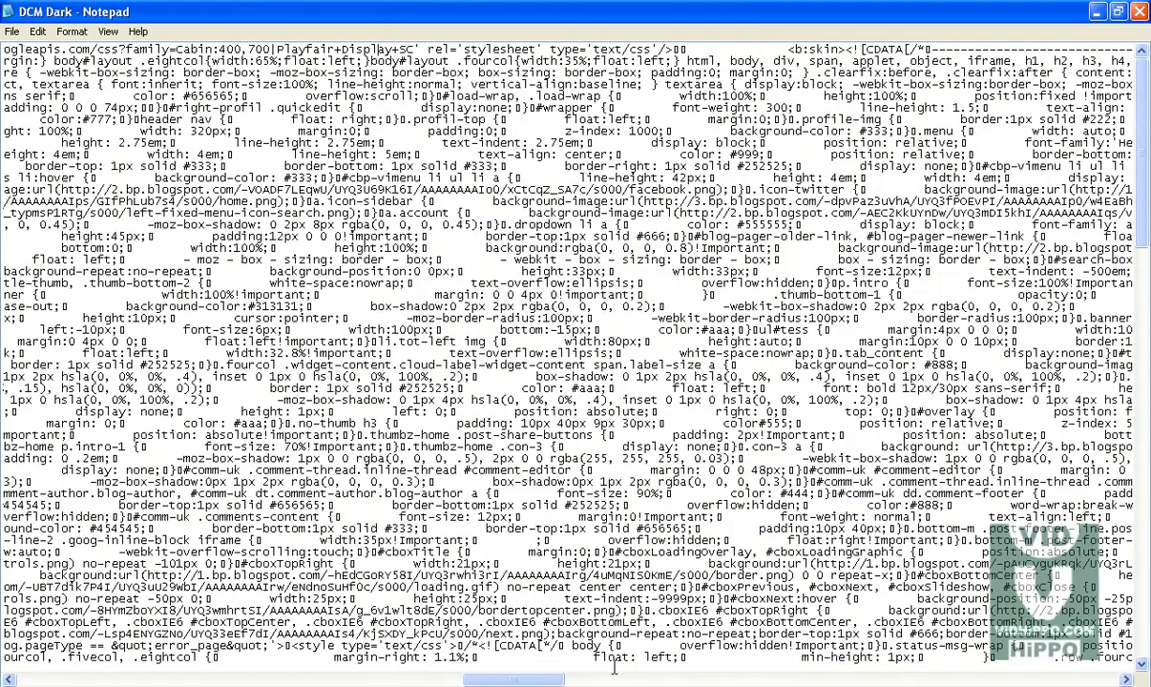
{"action": "key", "text": "Home"}
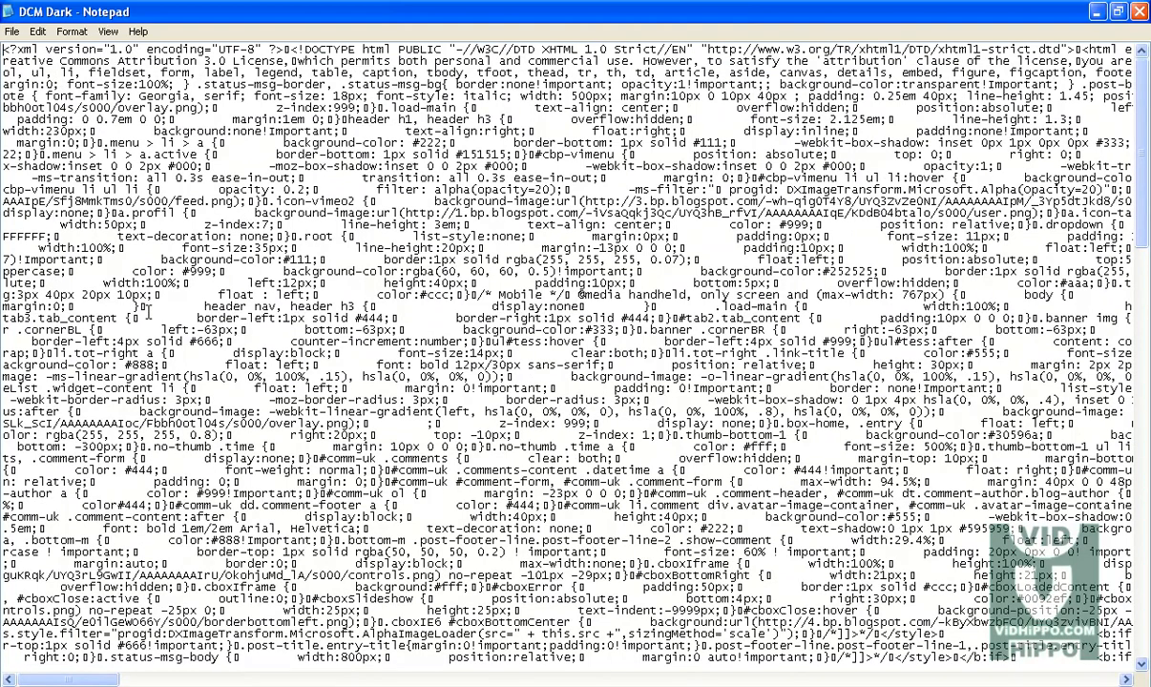
{"action": "key", "text": "ctrl+f"}
{"action": "left_click", "coordinate": [325, 192]}
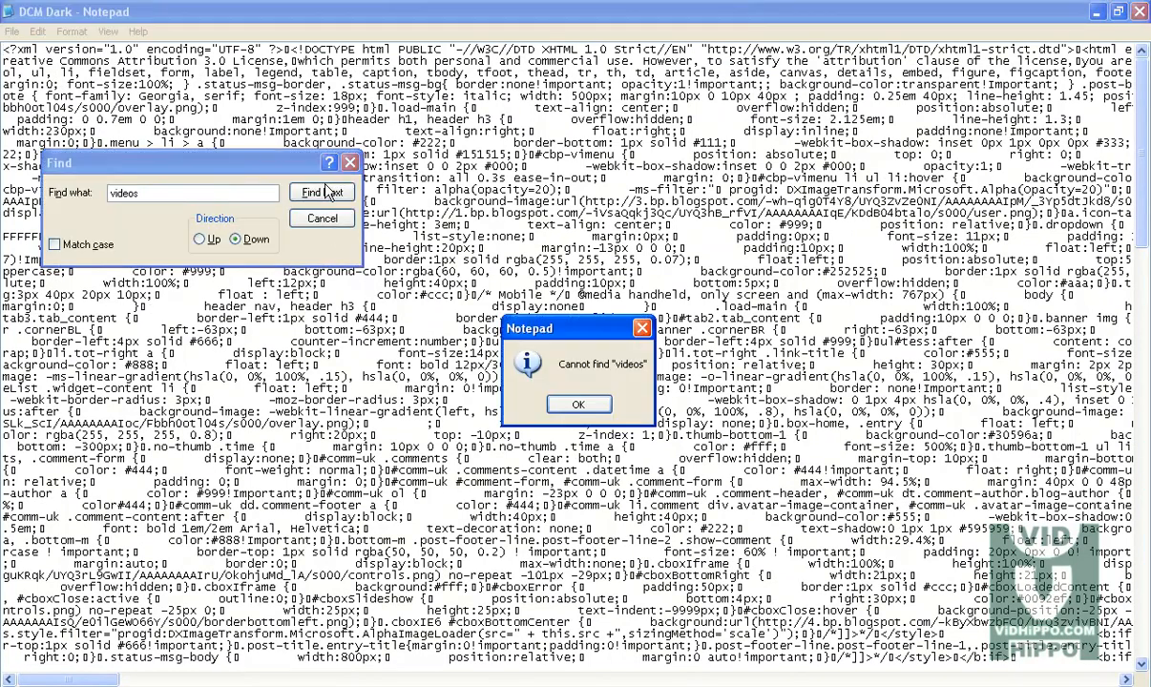
{"action": "left_click", "coordinate": [573, 403]}
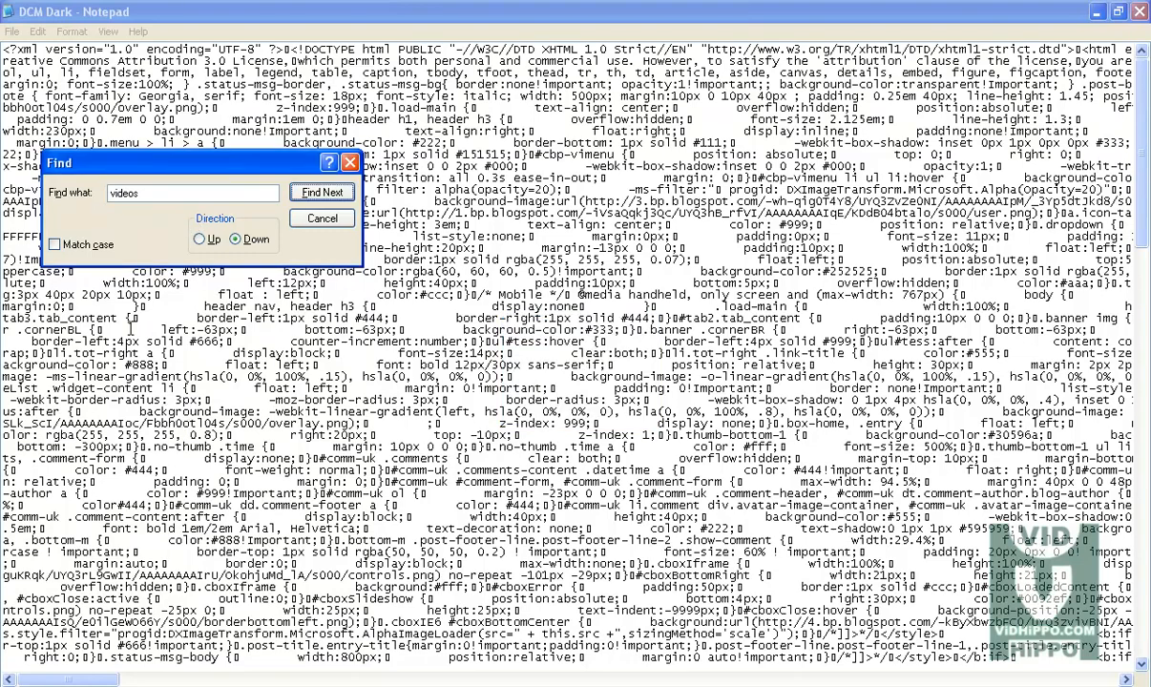
Step: Search for "Poetry", locate the neighbouring Strange subitem entry, and rename it Video Poetry
{"action": "left_click", "coordinate": [53, 196]}
{"action": "type", "text": "Poetry"}
{"action": "left_click", "coordinate": [313, 193]}
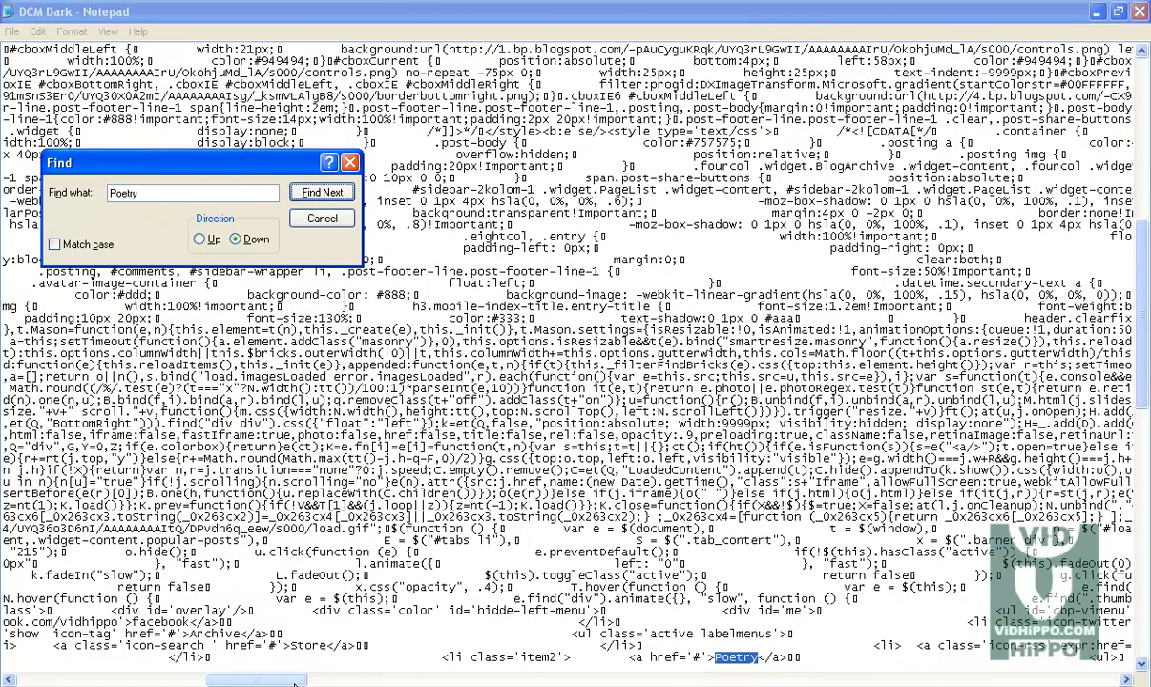
{"action": "left_click", "coordinate": [294, 683]}
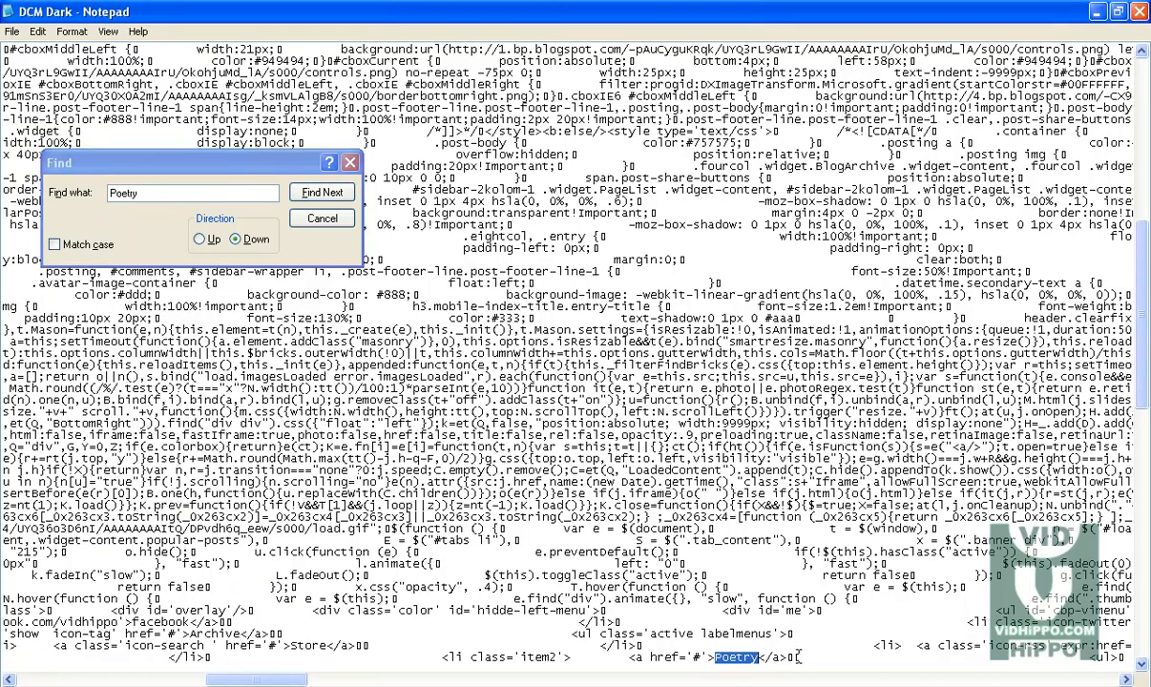
{"action": "left_click_drag", "start_coordinate": [629, 659], "coordinate": [1149, 659]}
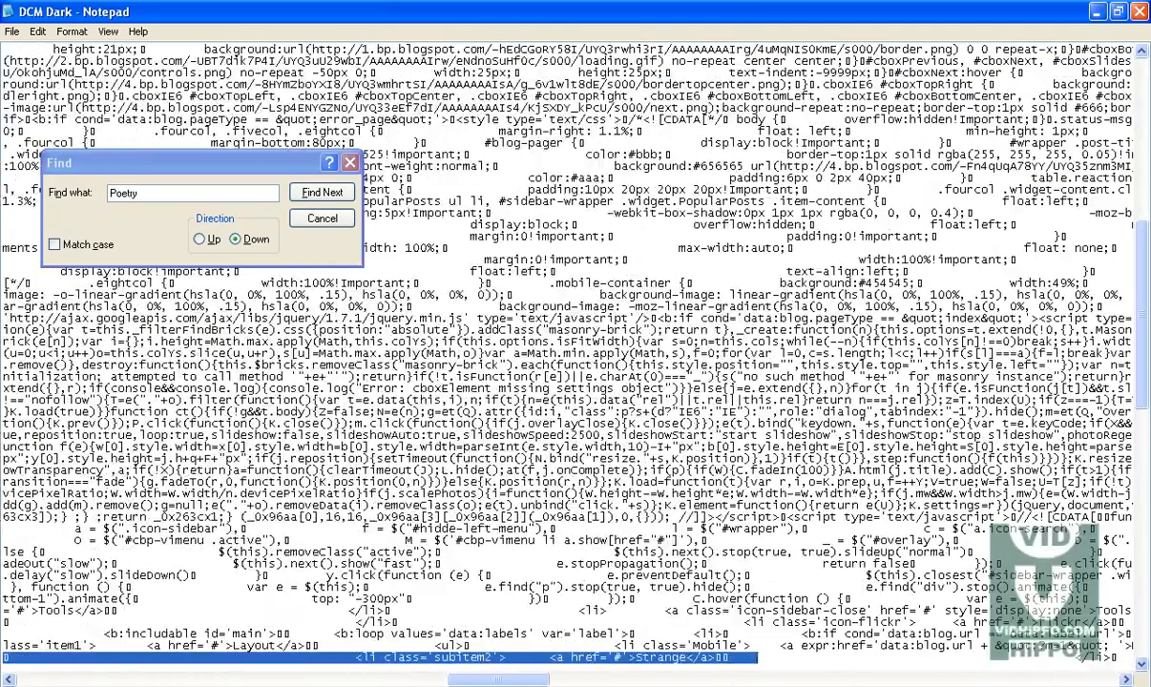
{"action": "left_click_drag", "start_coordinate": [503, 684], "coordinate": [374, 683]}
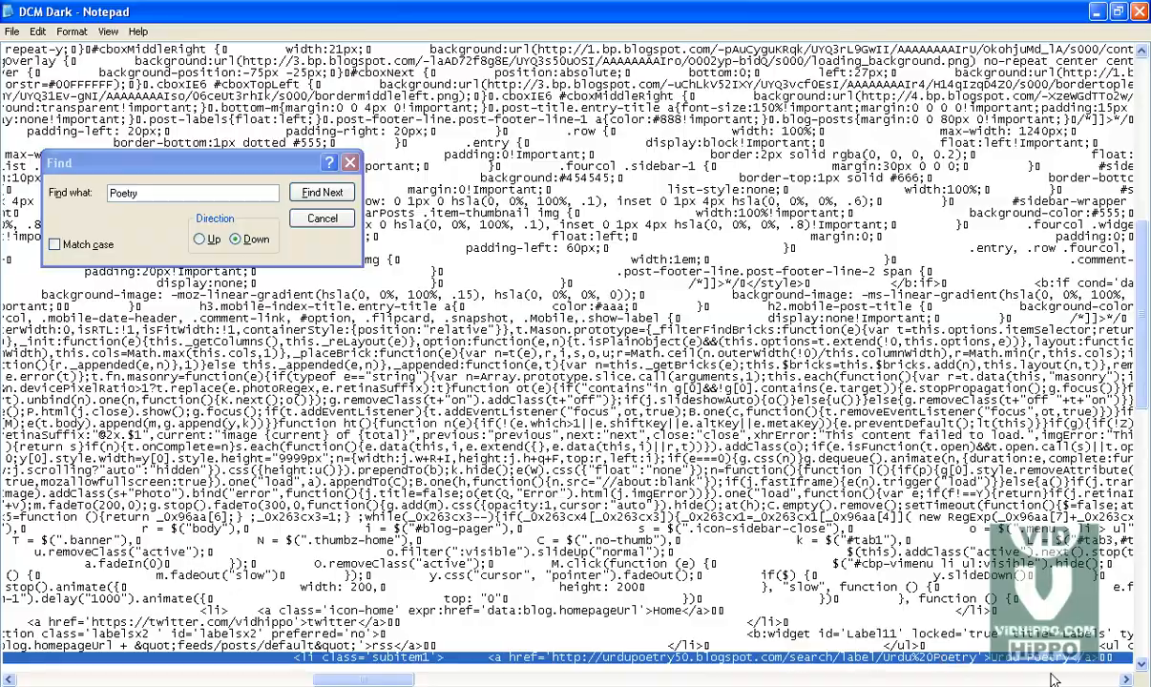
{"action": "left_click", "coordinate": [1124, 681]}
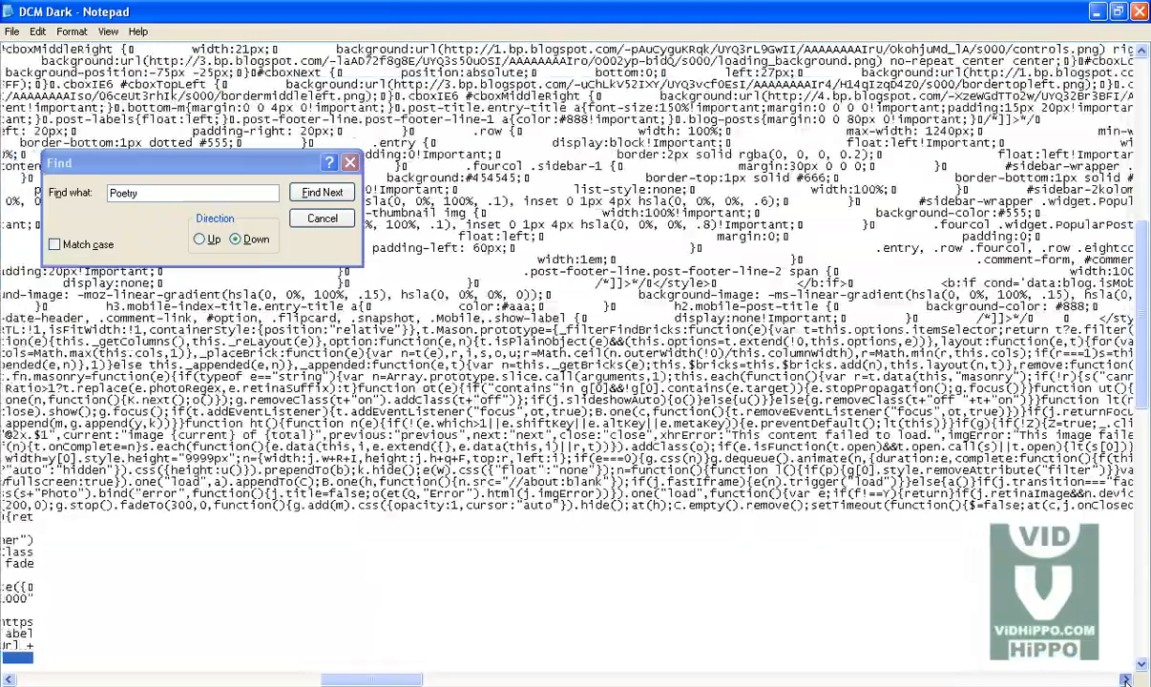
{"action": "left_click", "coordinate": [1126, 681]}
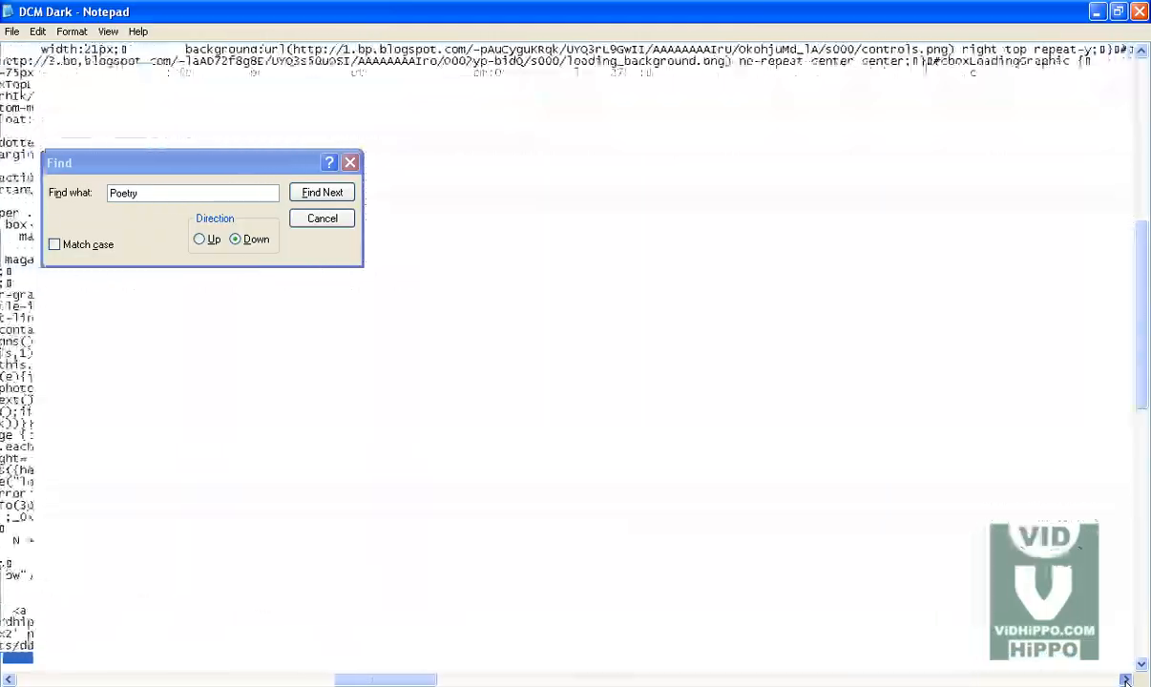
{"action": "left_click", "coordinate": [1126, 680]}
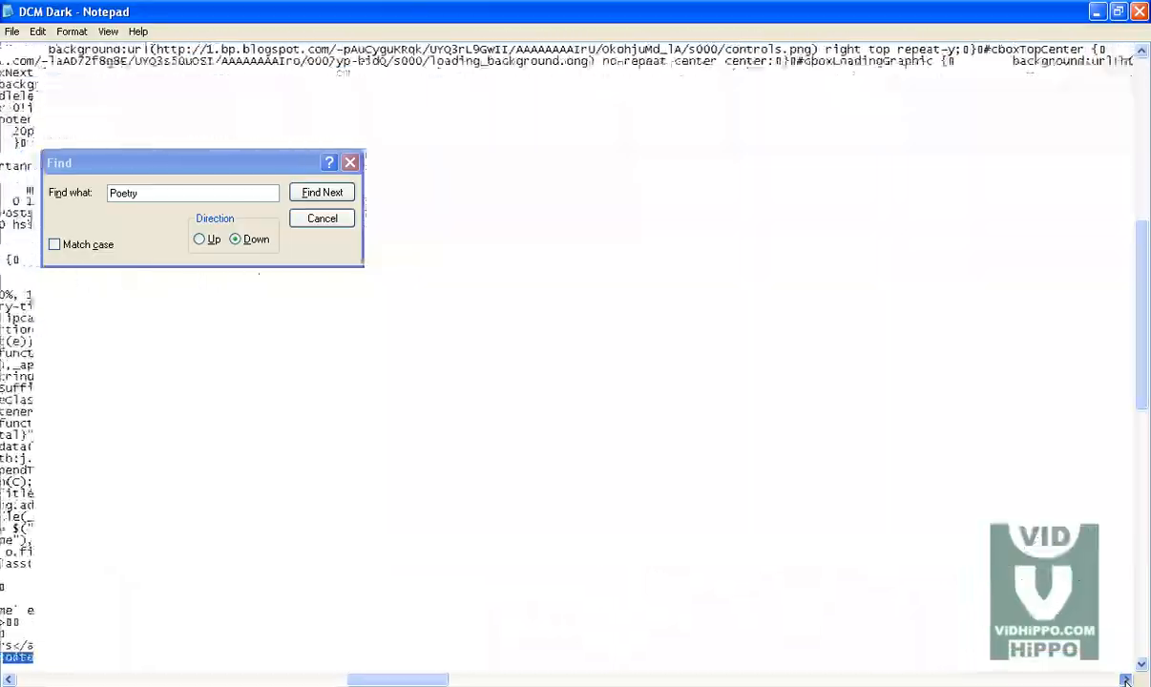
{"action": "left_click", "coordinate": [1126, 681]}
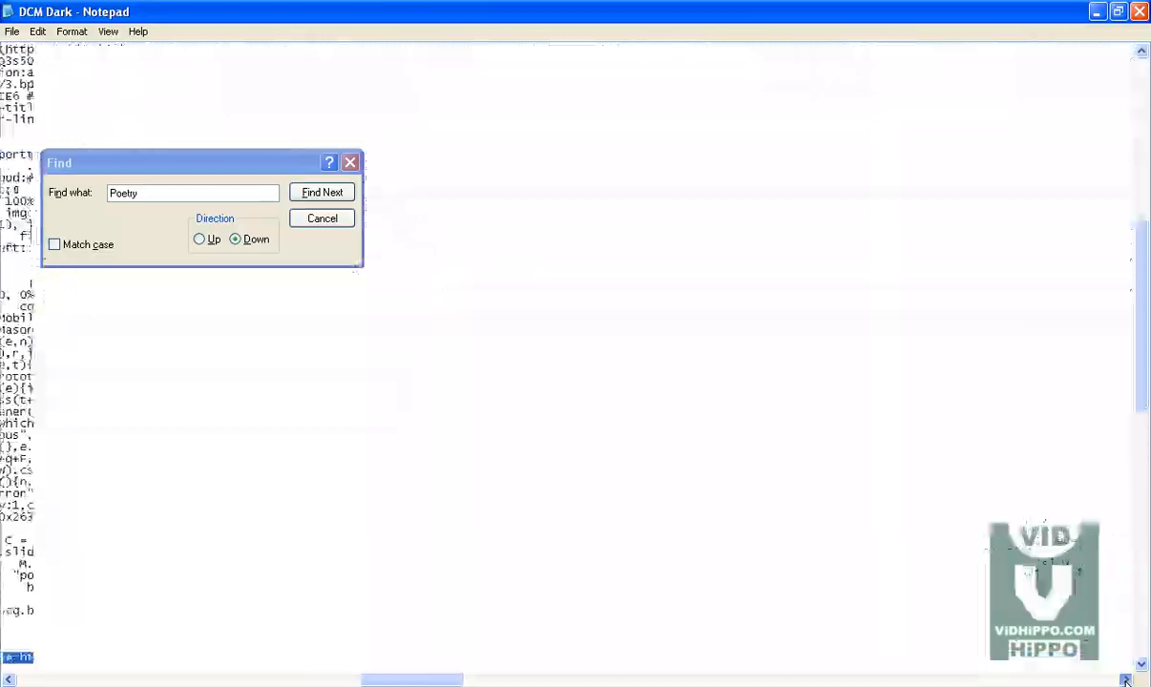
{"action": "left_click", "coordinate": [1126, 680]}
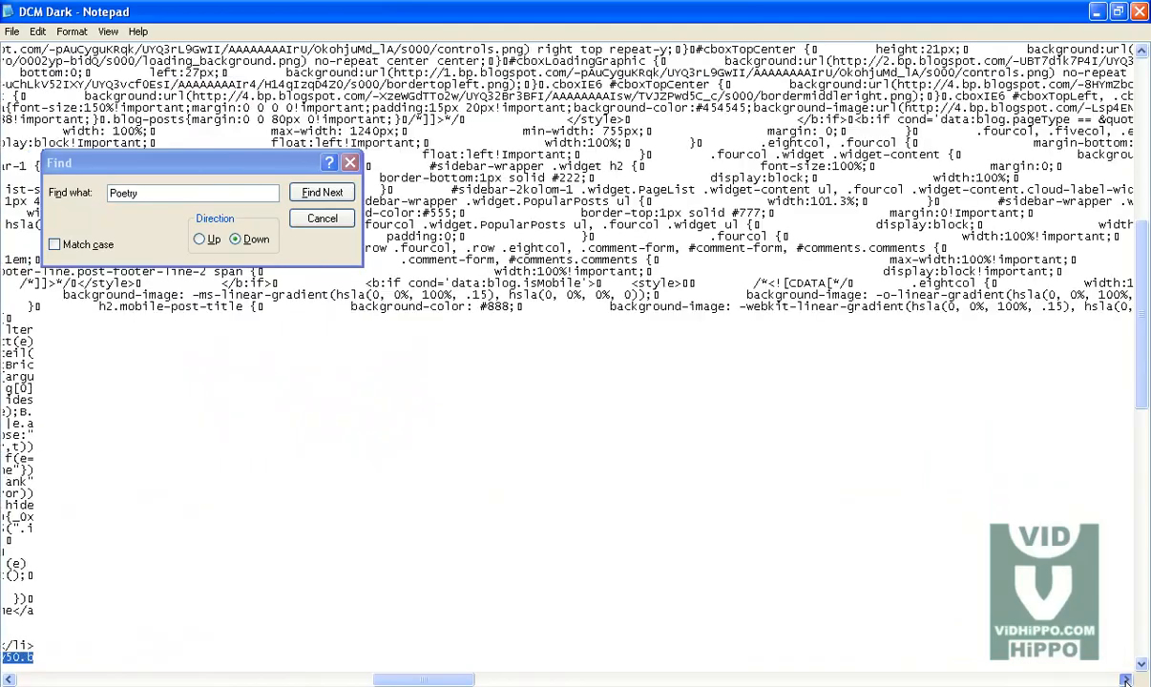
{"action": "left_click", "coordinate": [1126, 681]}
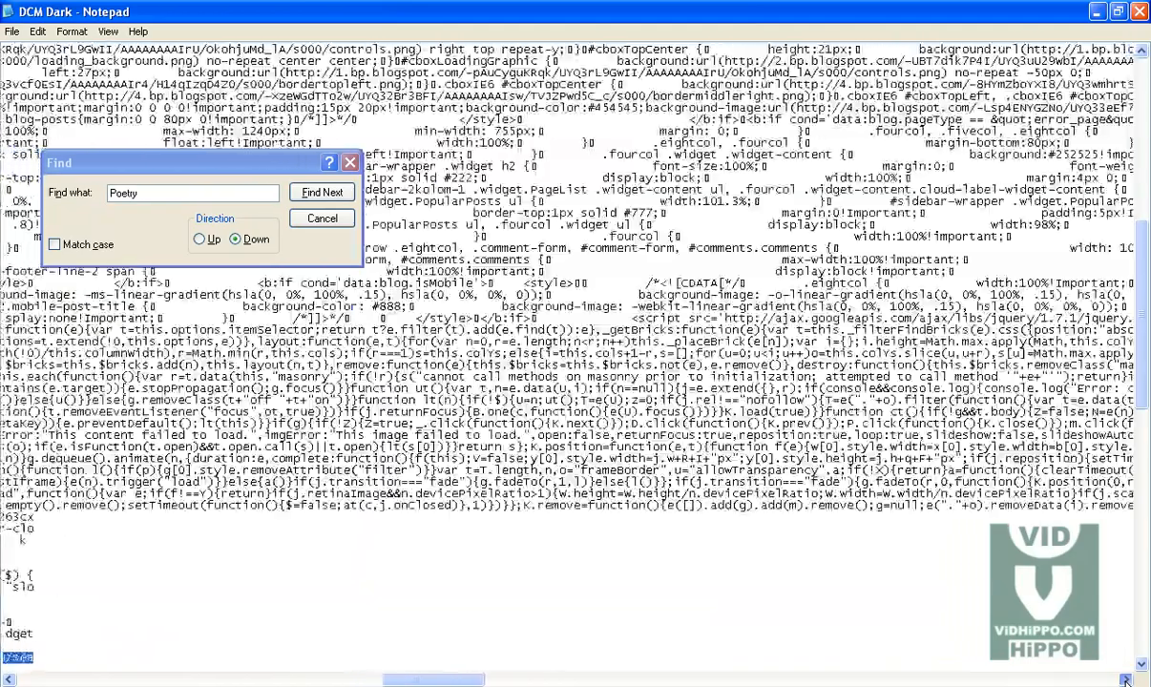
{"action": "left_click", "coordinate": [1126, 681]}
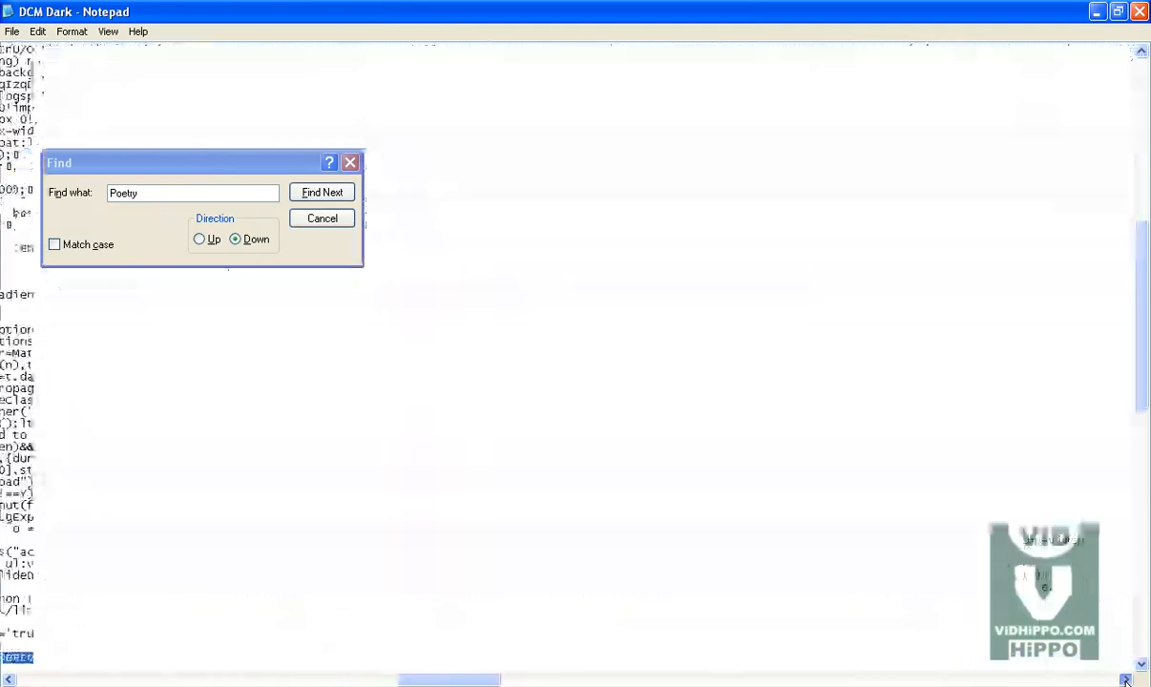
{"action": "left_click", "coordinate": [1126, 680]}
{"action": "left_click", "coordinate": [1126, 681]}
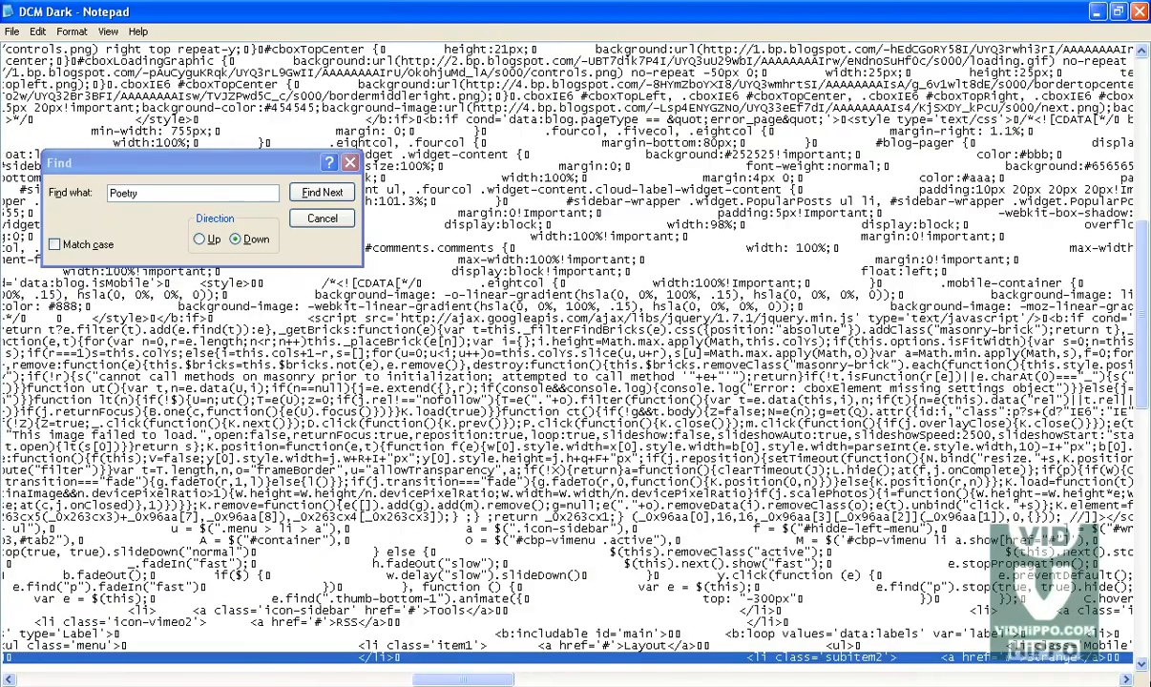
{"action": "left_click", "coordinate": [1126, 680]}
{"action": "left_click", "coordinate": [1126, 680]}
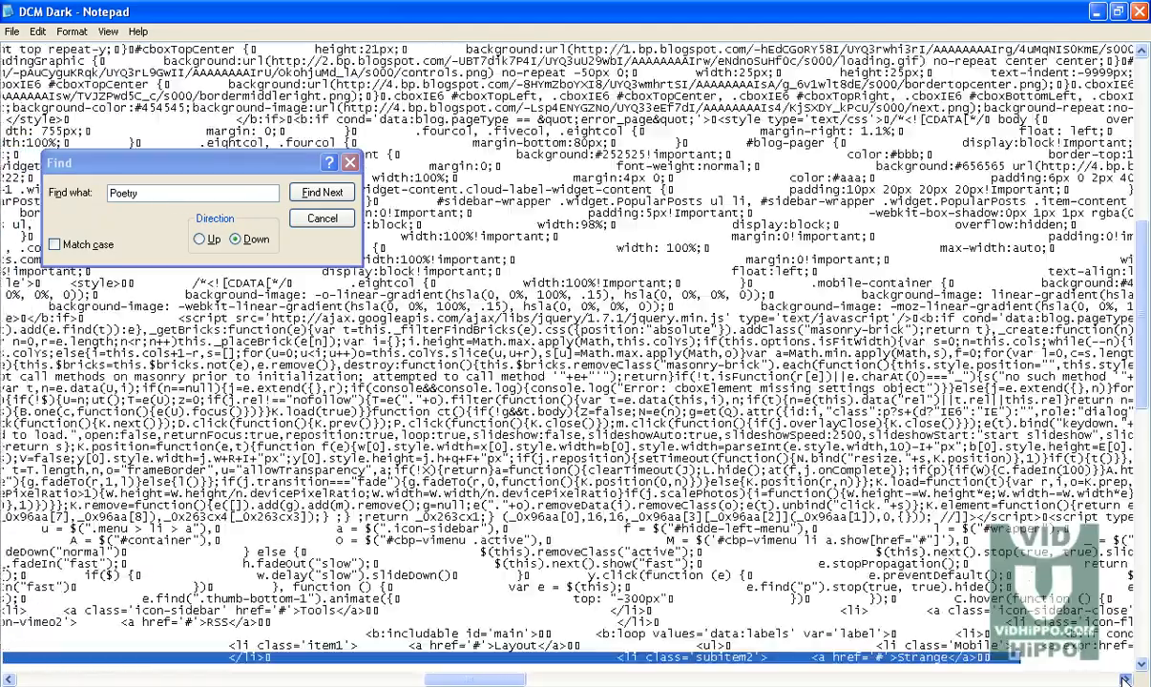
{"action": "left_click", "coordinate": [1126, 680]}
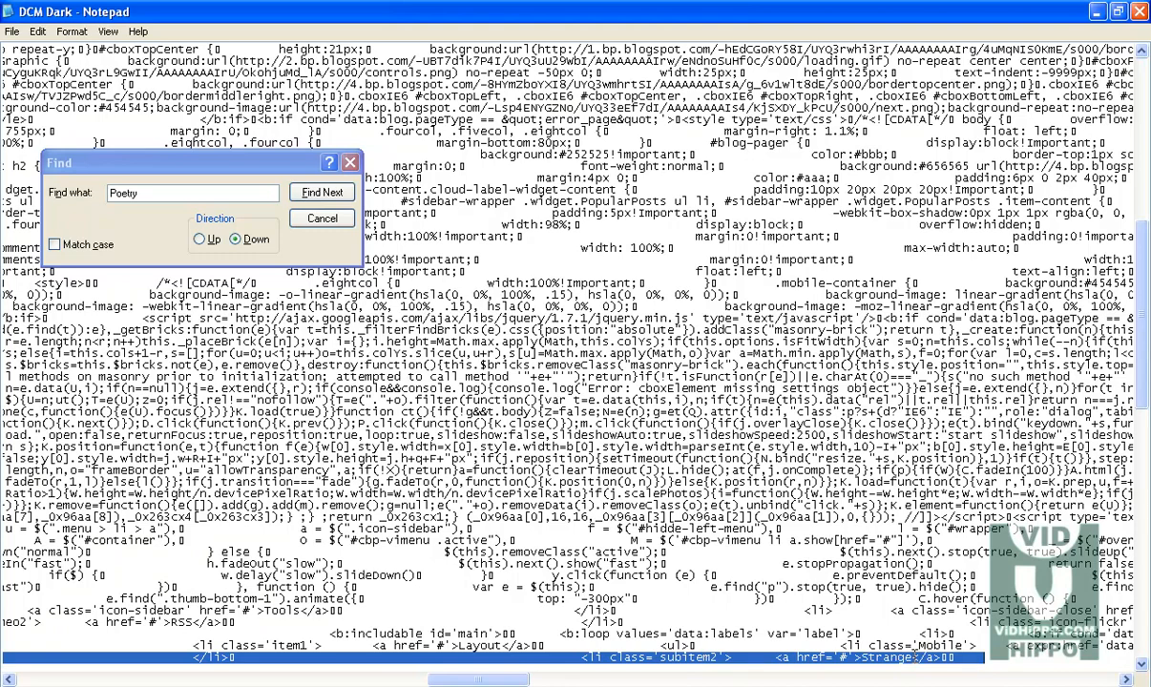
{"action": "left_click_drag", "start_coordinate": [912, 657], "coordinate": [861, 658]}
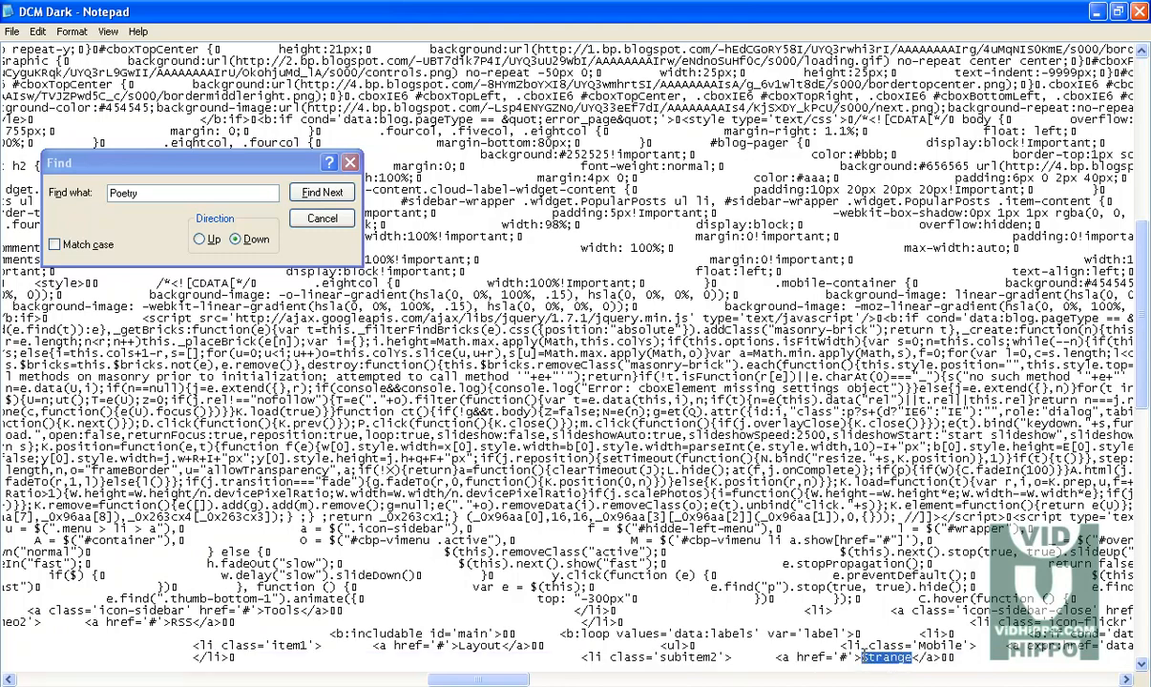
{"action": "type", "text": "Video Poetry"}
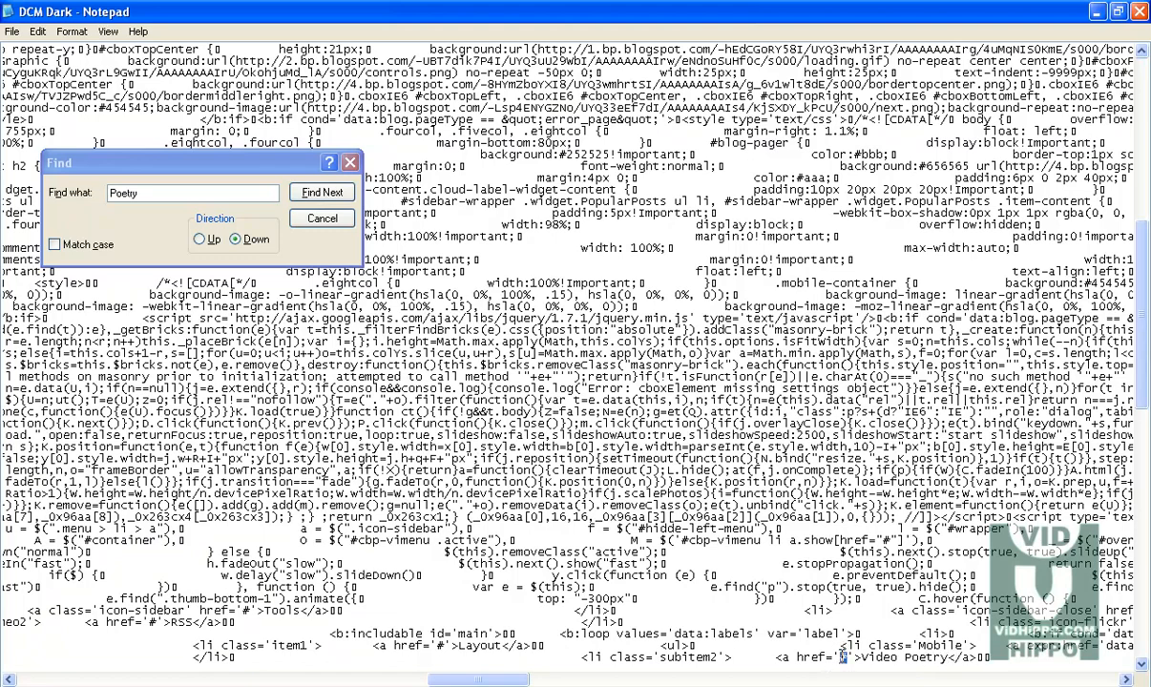
Step: Open the blog's Video Poetry label page, copy its URL, and paste it as the Video Poetry entry's link
{"action": "left_click", "coordinate": [255, 685]}
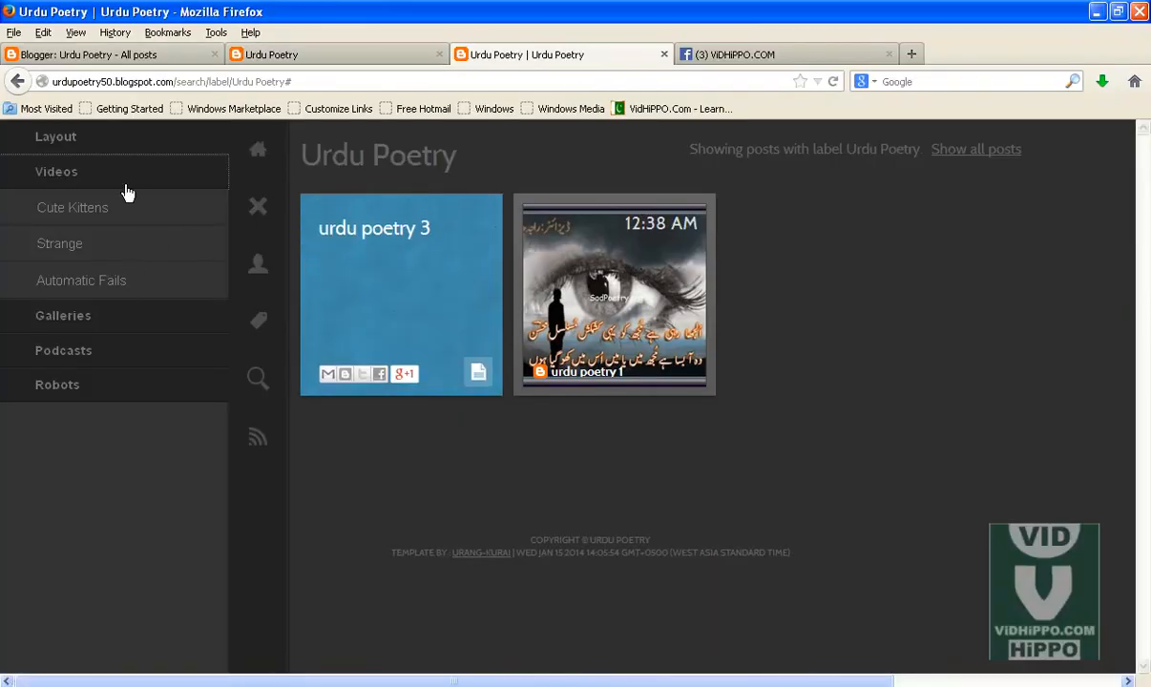
{"action": "left_click", "coordinate": [259, 208]}
{"action": "left_click", "coordinate": [18, 329]}
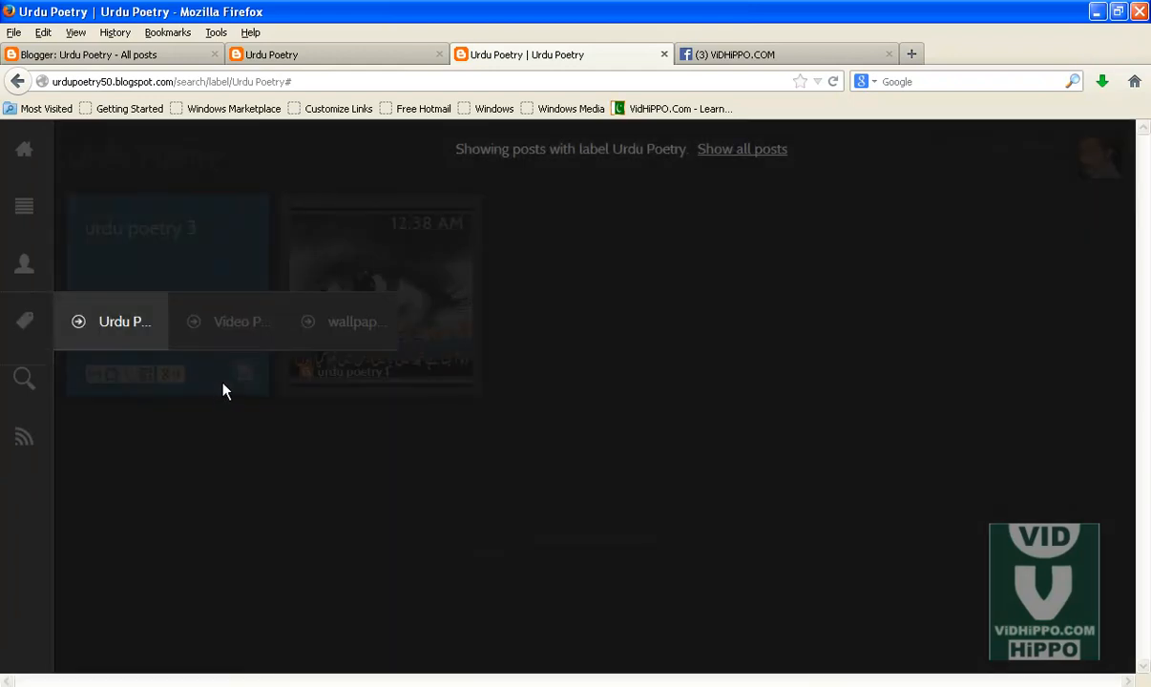
{"action": "right_click", "coordinate": [247, 323]}
{"action": "left_click", "coordinate": [286, 330]}
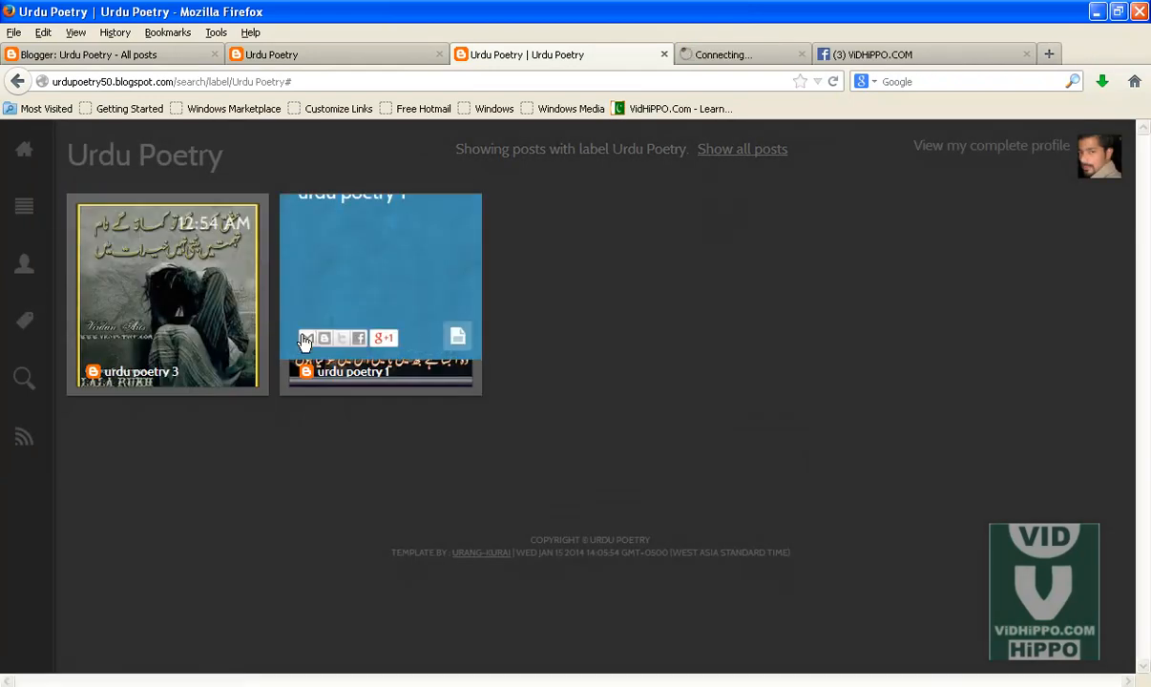
{"action": "left_click", "coordinate": [692, 57]}
{"action": "left_click", "coordinate": [246, 84]}
{"action": "right_click", "coordinate": [246, 84]}
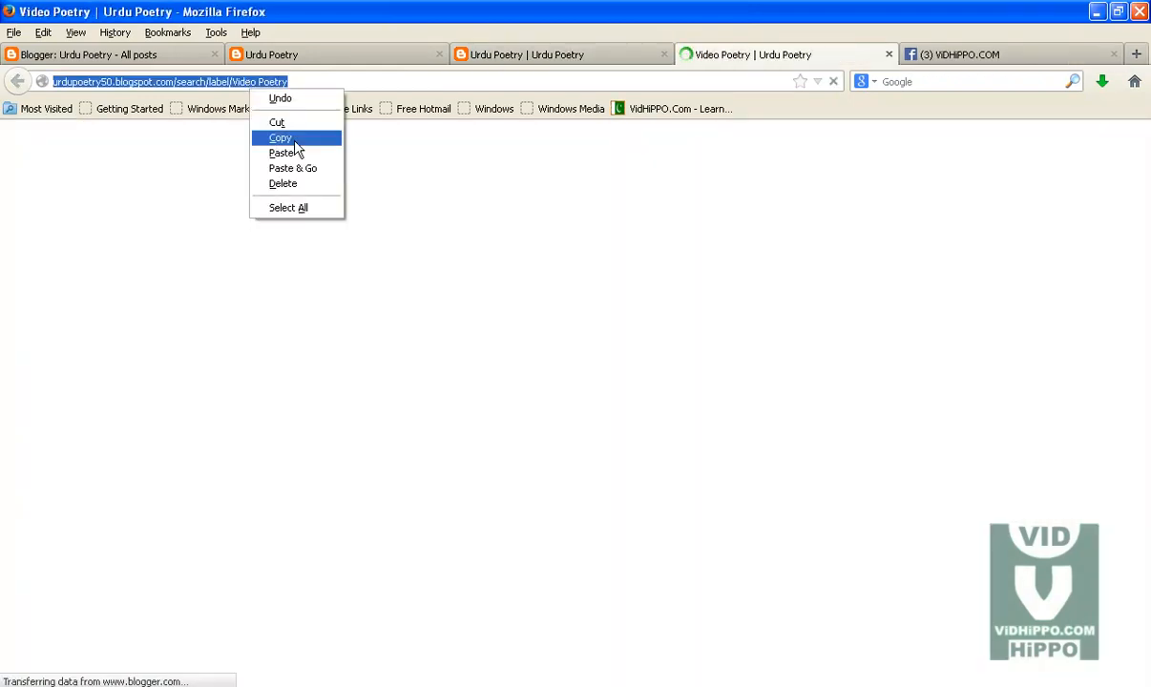
{"action": "left_click", "coordinate": [279, 137]}
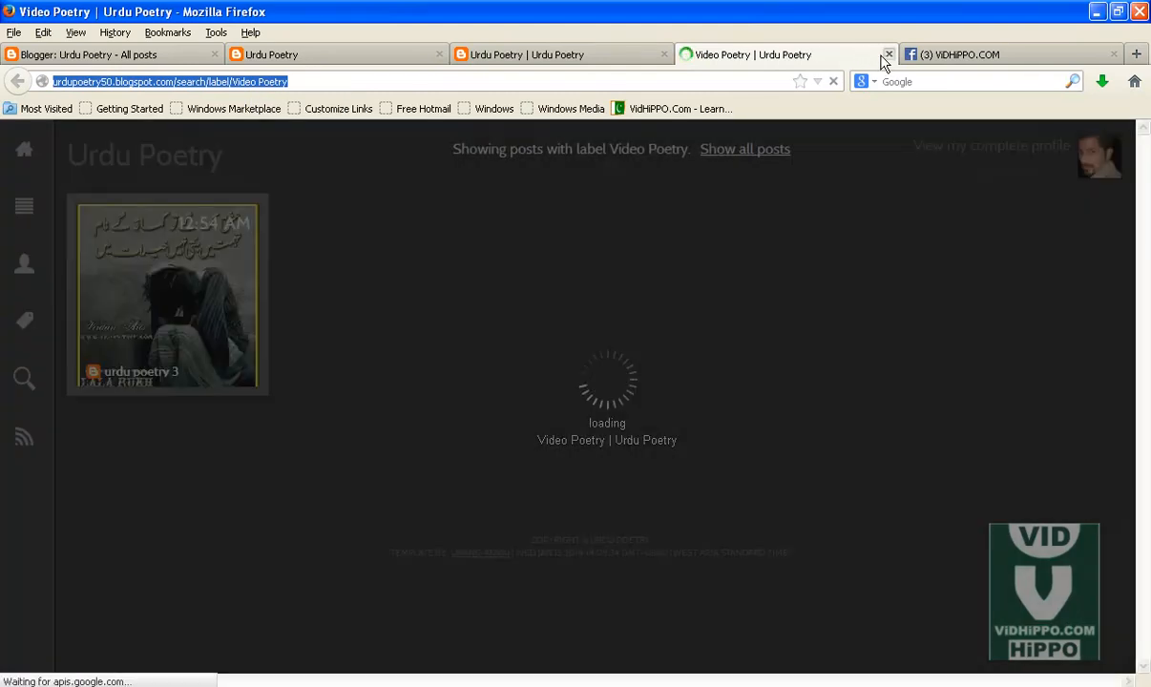
{"action": "left_click", "coordinate": [888, 55]}
{"action": "left_click", "coordinate": [938, 683]}
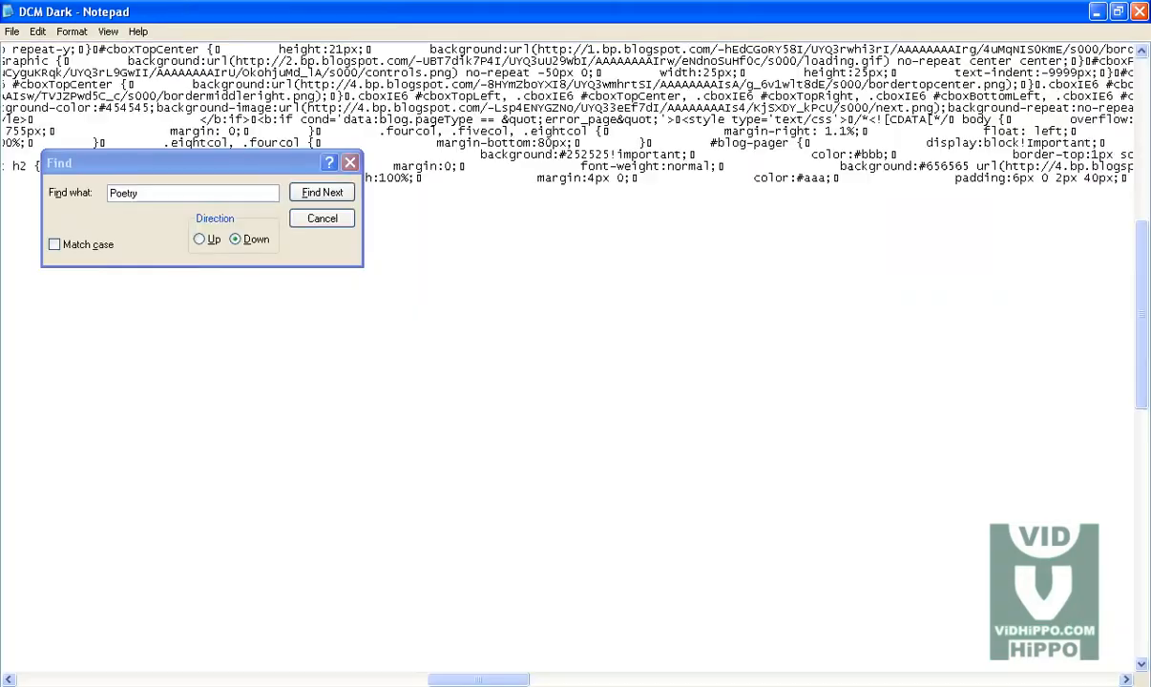
{"action": "right_click", "coordinate": [843, 658]}
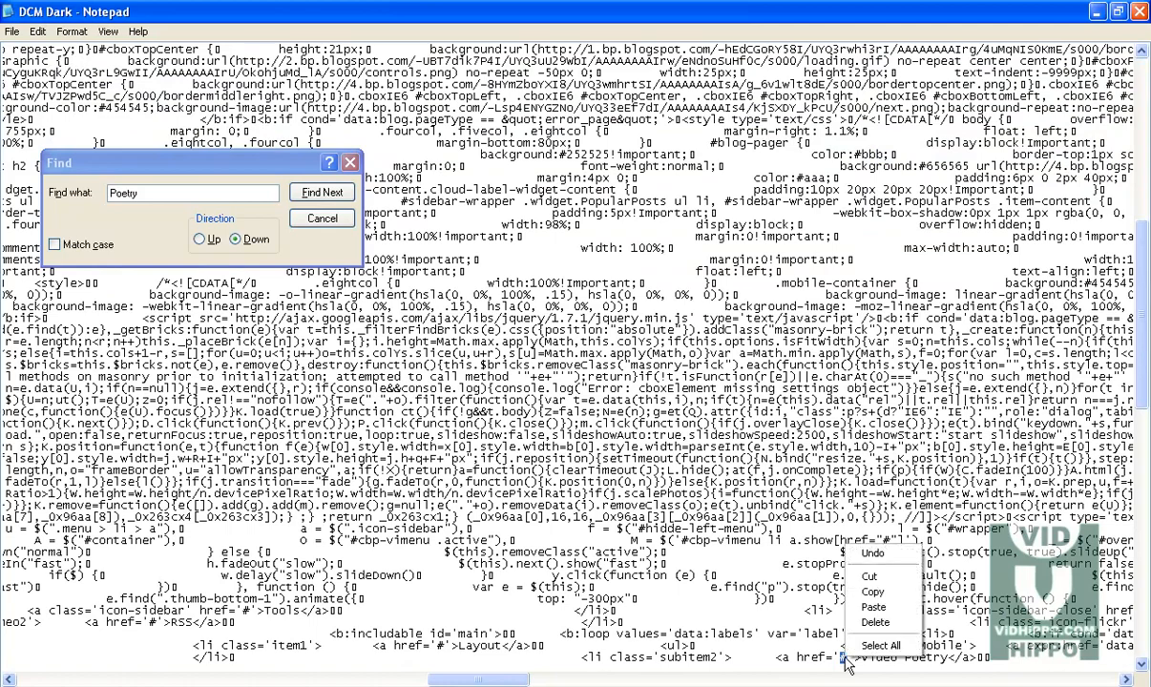
{"action": "left_click", "coordinate": [871, 607]}
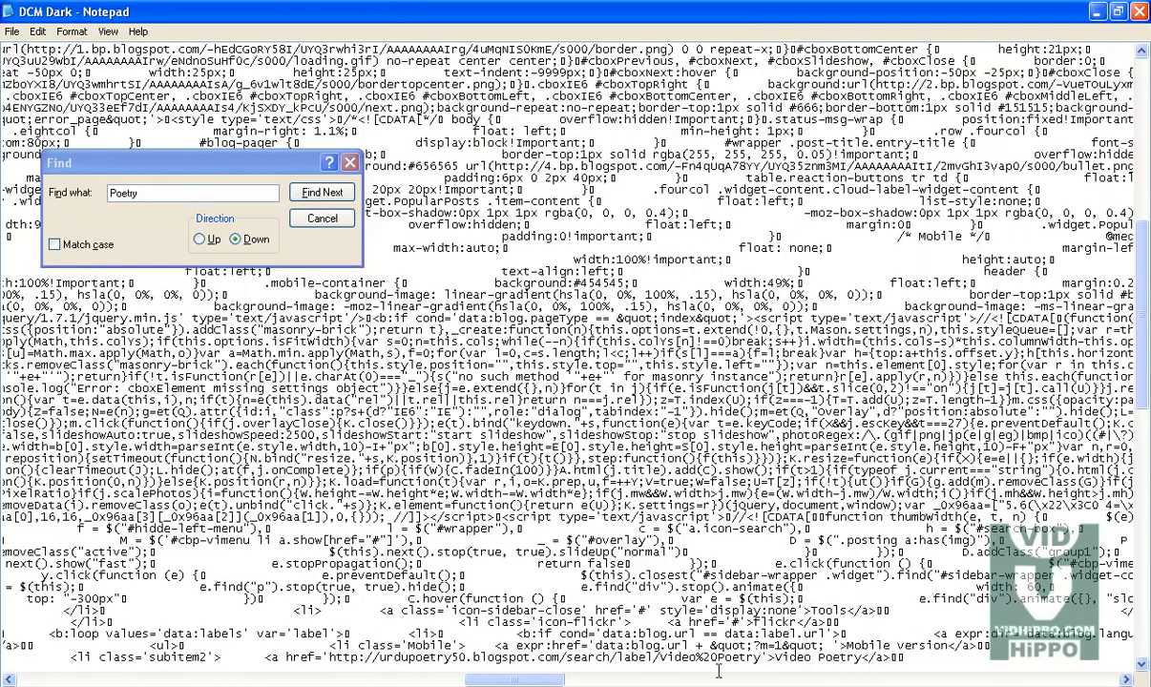
Step: Search upward in the template for "Poetry" and examine the Video Poetry entry and the neighbouring menu subitems
{"action": "left_click_drag", "start_coordinate": [557, 680], "coordinate": [1129, 656]}
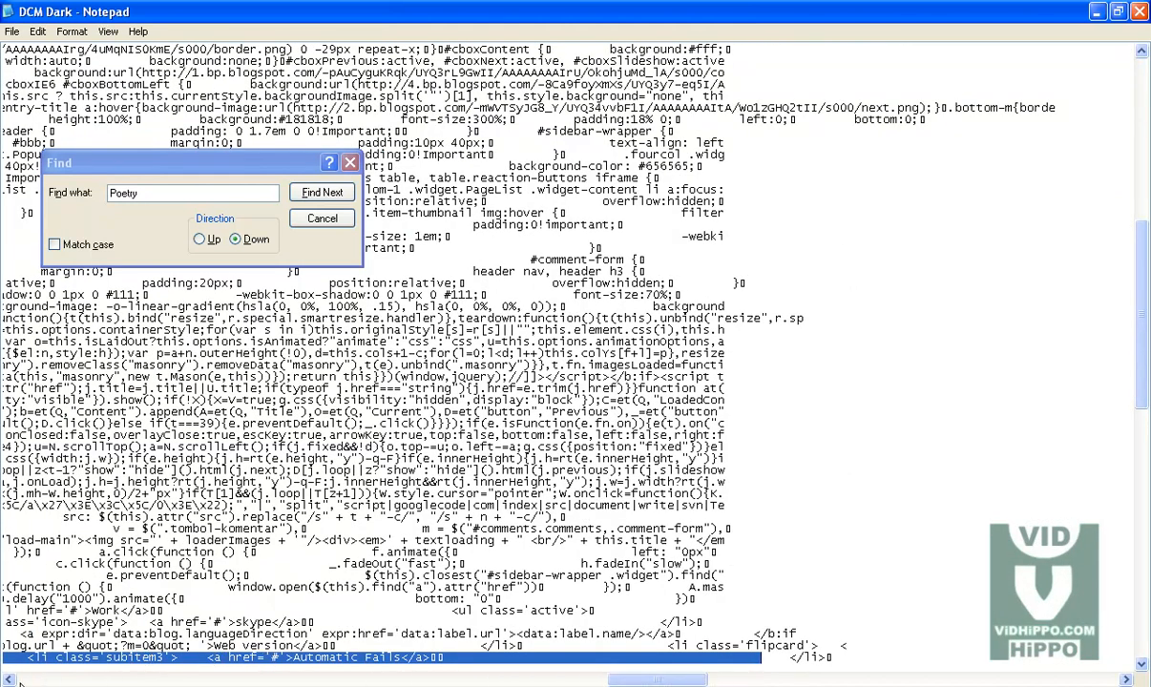
{"action": "left_click", "coordinate": [12, 682]}
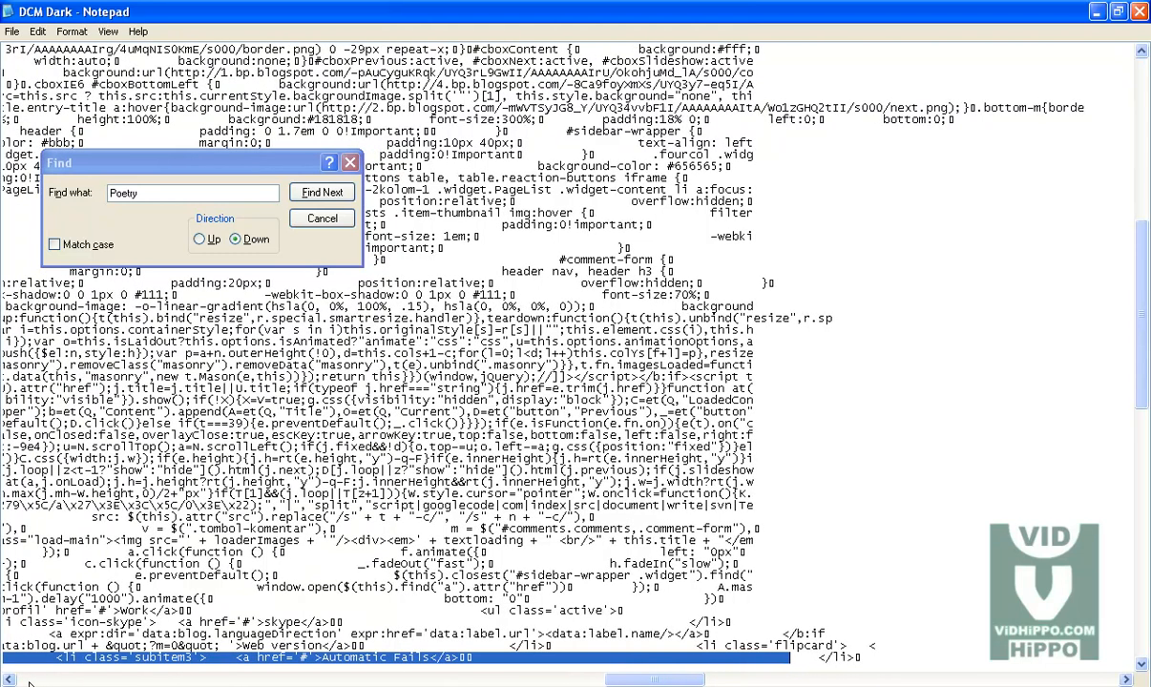
{"action": "left_click", "coordinate": [409, 665]}
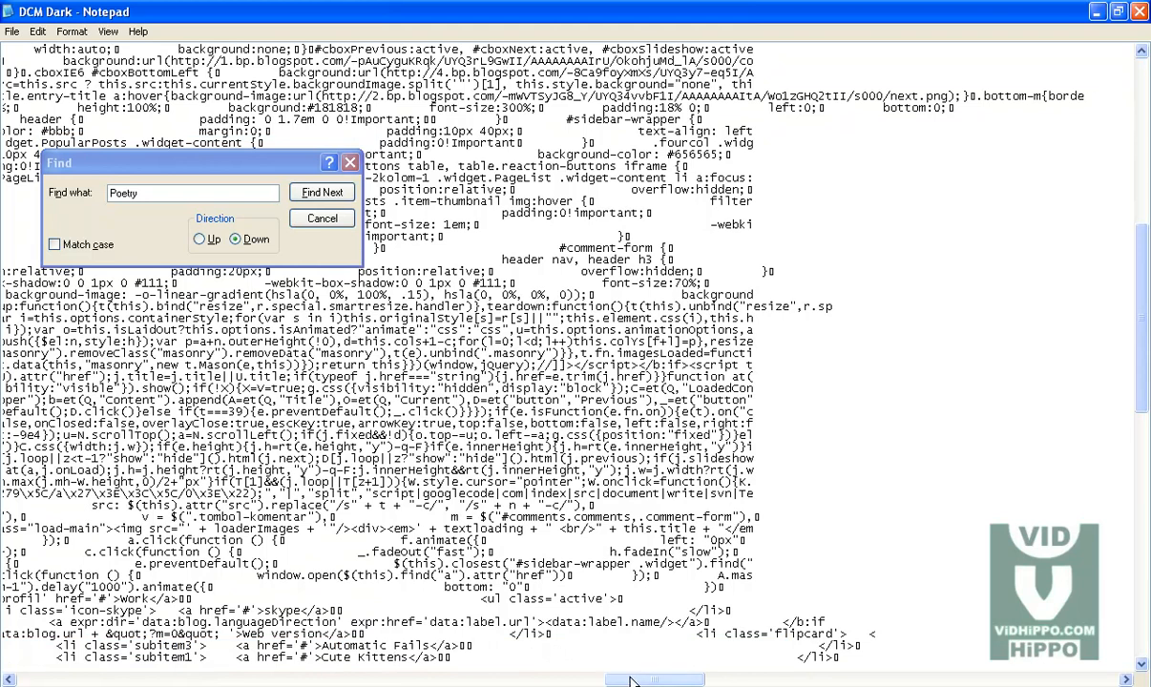
{"action": "left_click_drag", "start_coordinate": [637, 683], "coordinate": [606, 683]}
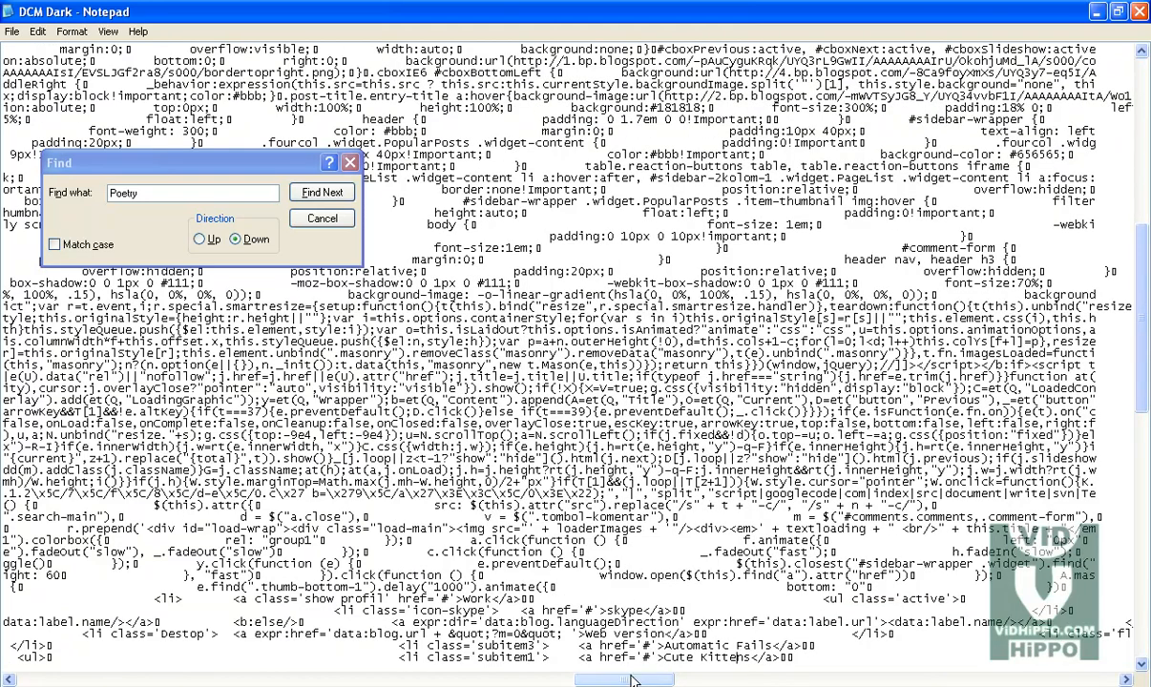
{"action": "scroll", "coordinate": [1078, 635], "scroll_direction": "down", "scroll_amount": 1}
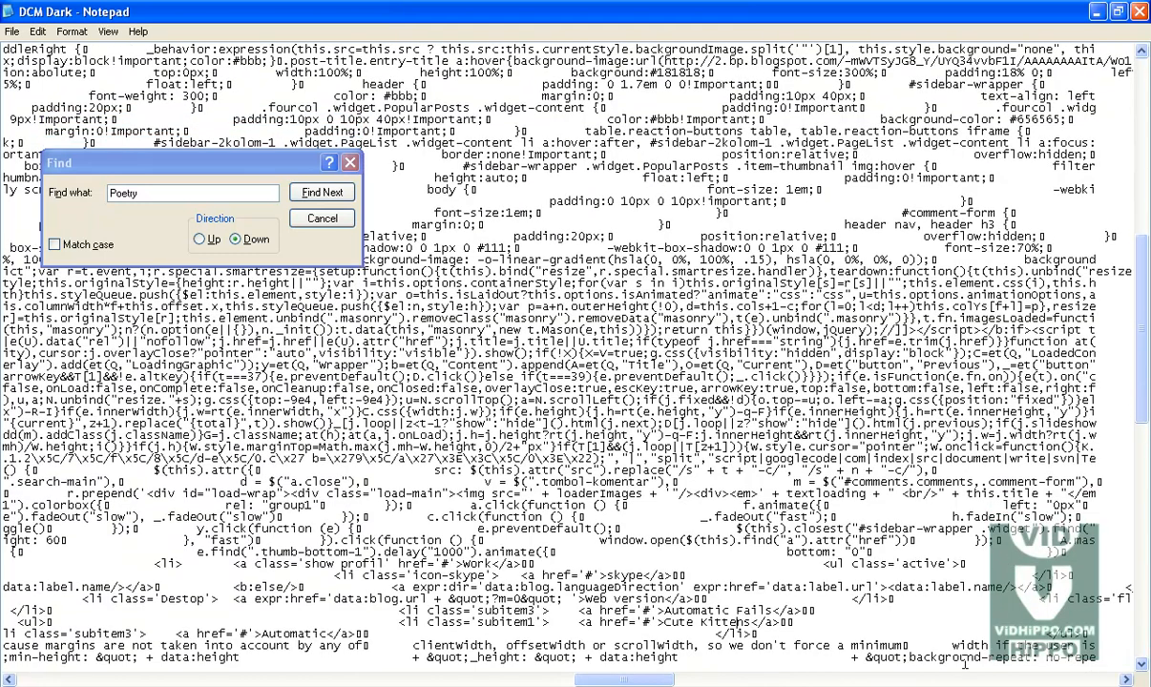
{"action": "left_click", "coordinate": [161, 179]}
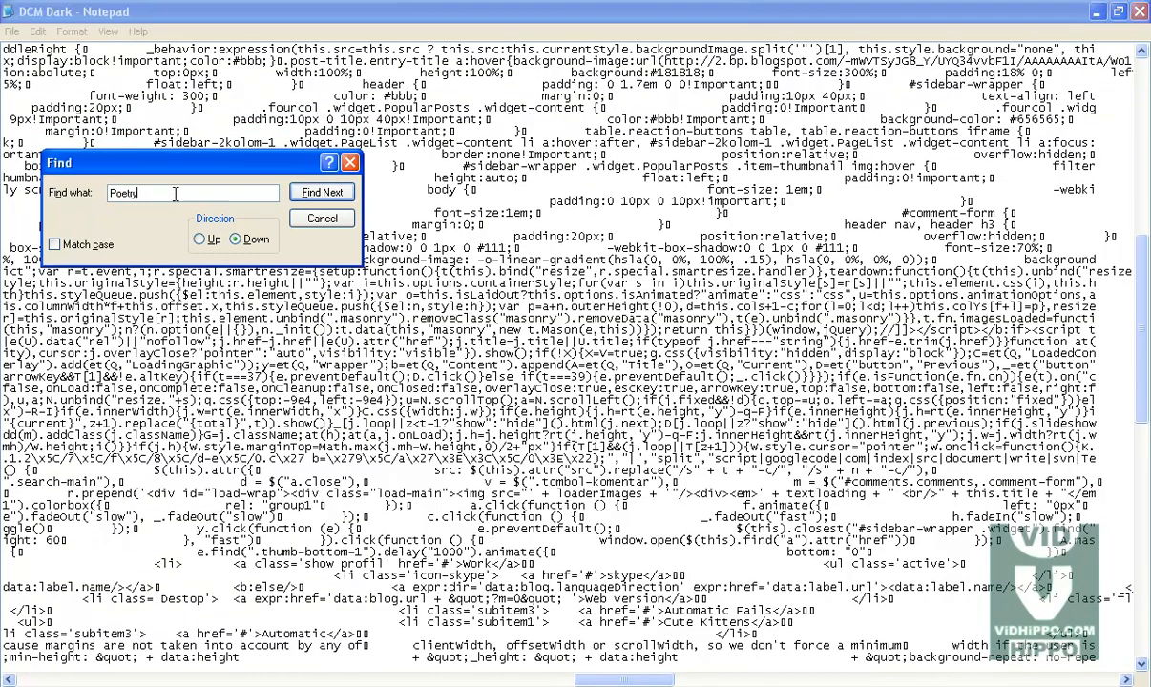
{"action": "left_click", "coordinate": [198, 238]}
{"action": "left_click", "coordinate": [306, 191]}
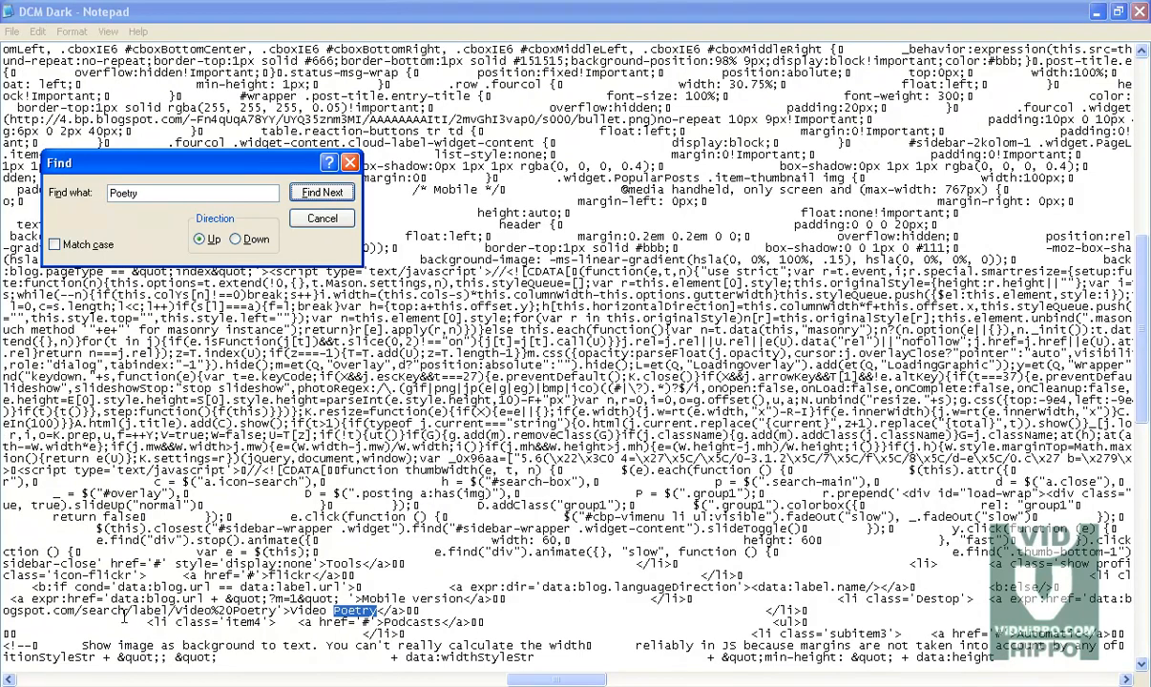
{"action": "double_click", "coordinate": [131, 609]}
{"action": "double_click", "coordinate": [132, 610]}
{"action": "left_click_drag", "start_coordinate": [143, 607], "coordinate": [1078, 615]}
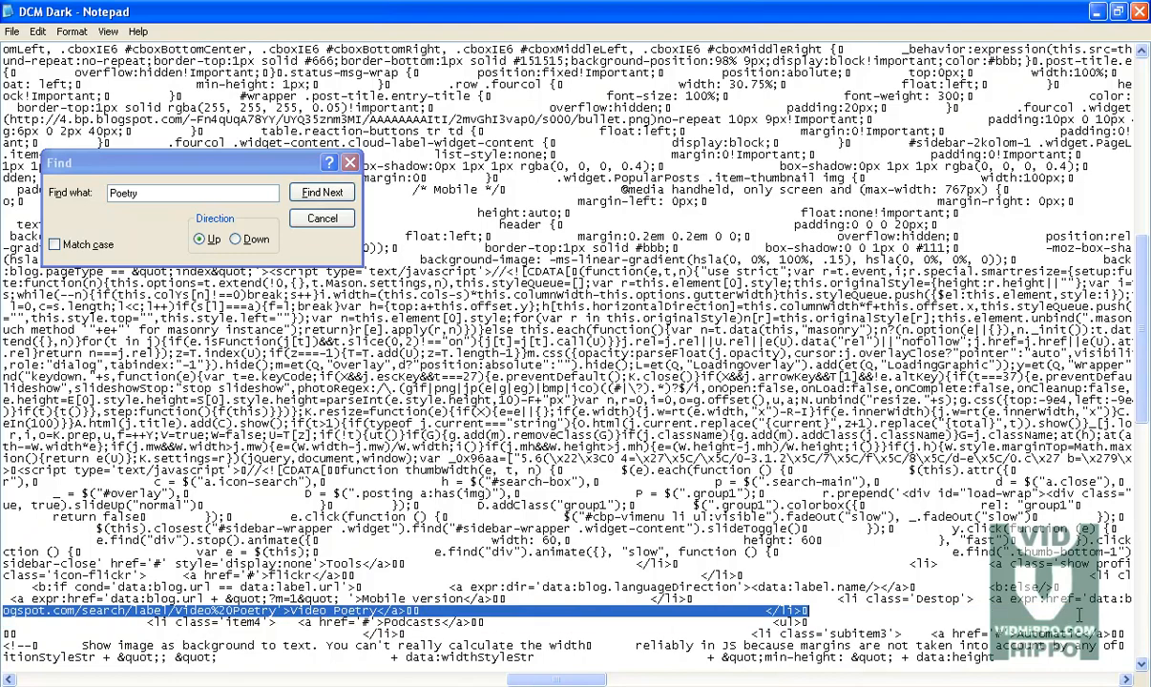
{"action": "left_click_drag", "start_coordinate": [854, 617], "coordinate": [821, 620]}
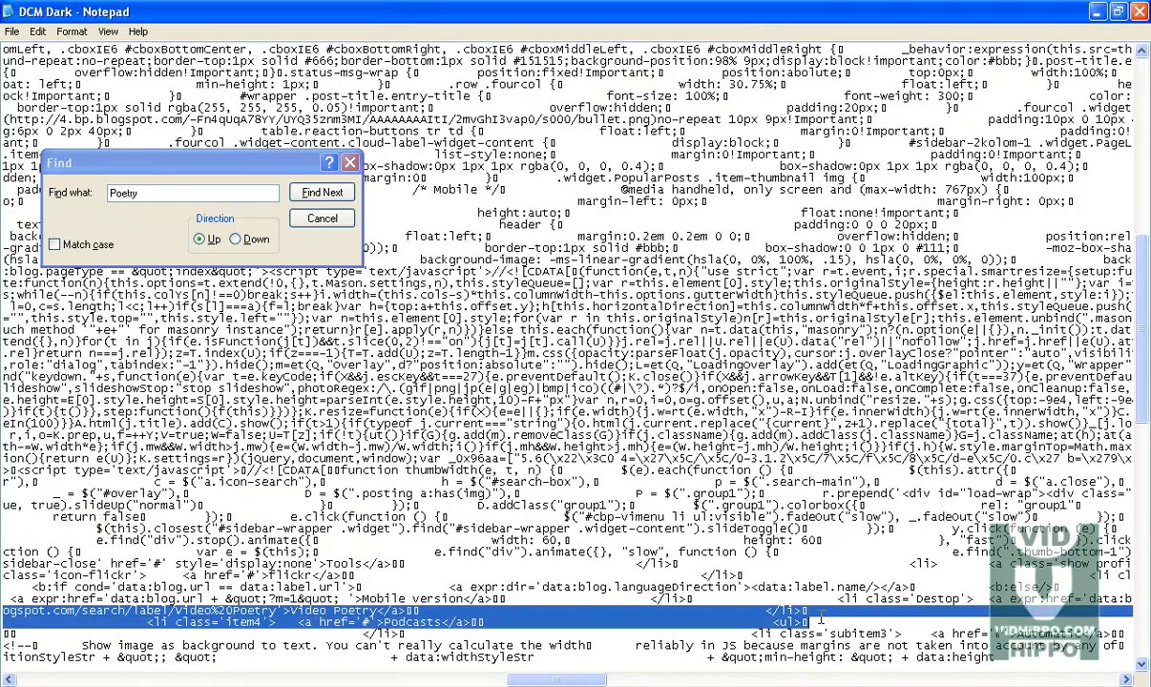
{"action": "left_click", "coordinate": [804, 610]}
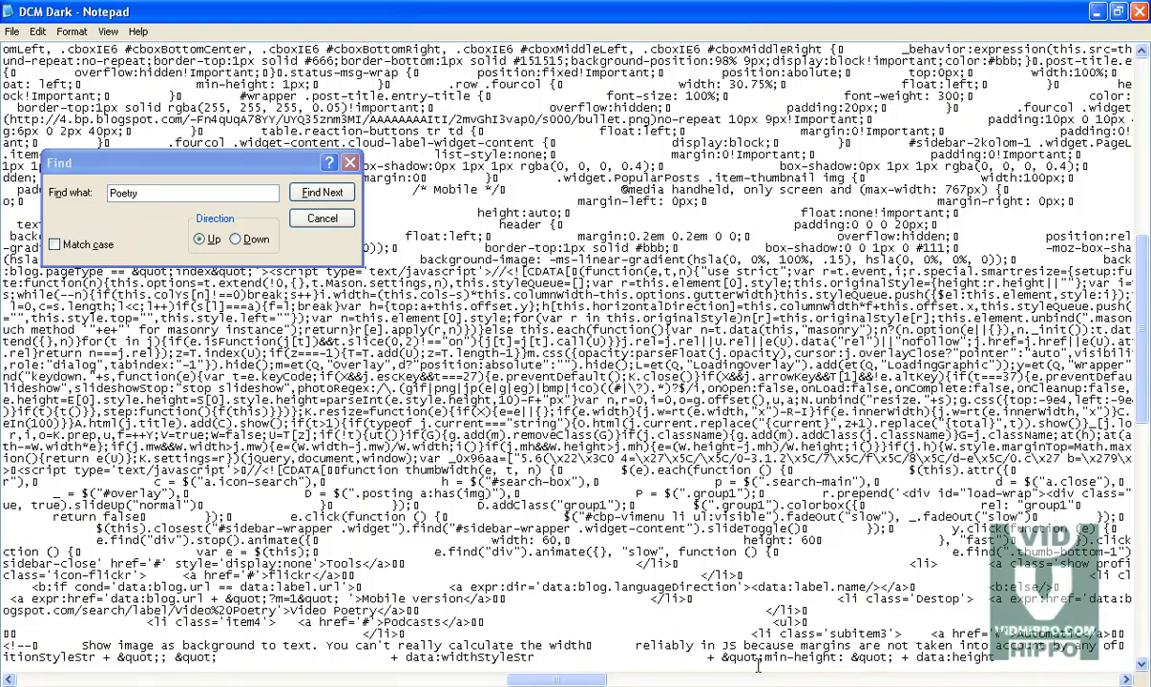
{"action": "left_click_drag", "start_coordinate": [771, 611], "coordinate": [1148, 612]}
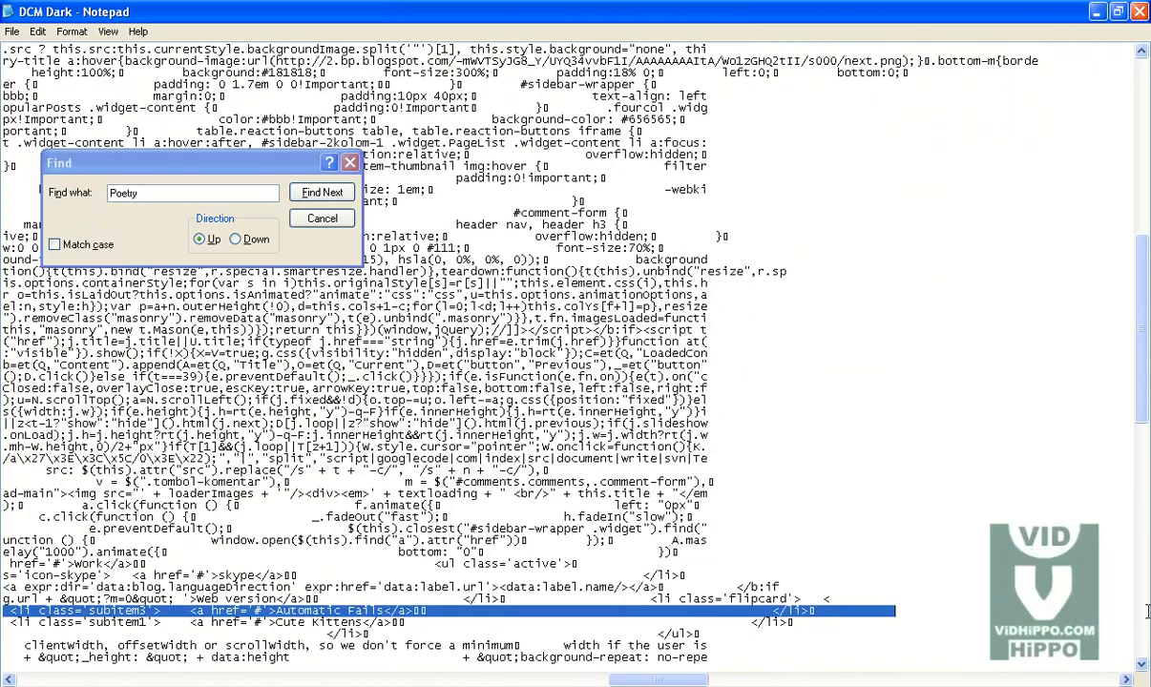
Step: Rename the Automatic Fails subitem entry to wallpaper
{"action": "left_click", "coordinate": [246, 617]}
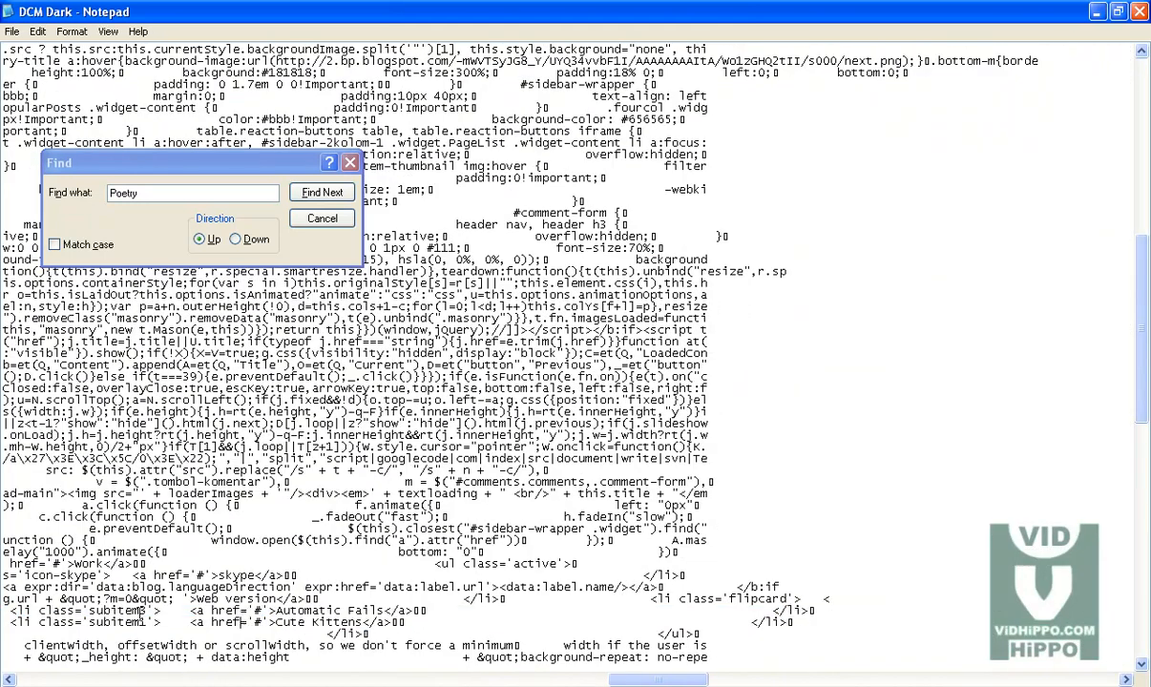
{"action": "left_click_drag", "start_coordinate": [385, 611], "coordinate": [276, 611]}
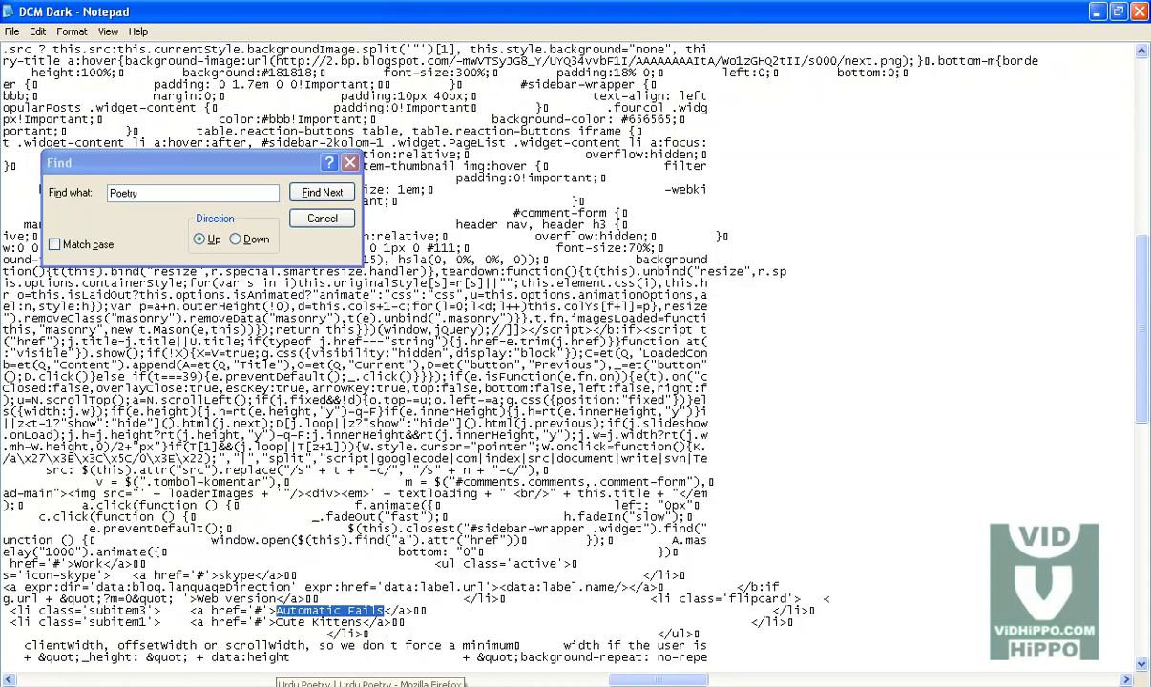
{"action": "type", "text": "wak"}
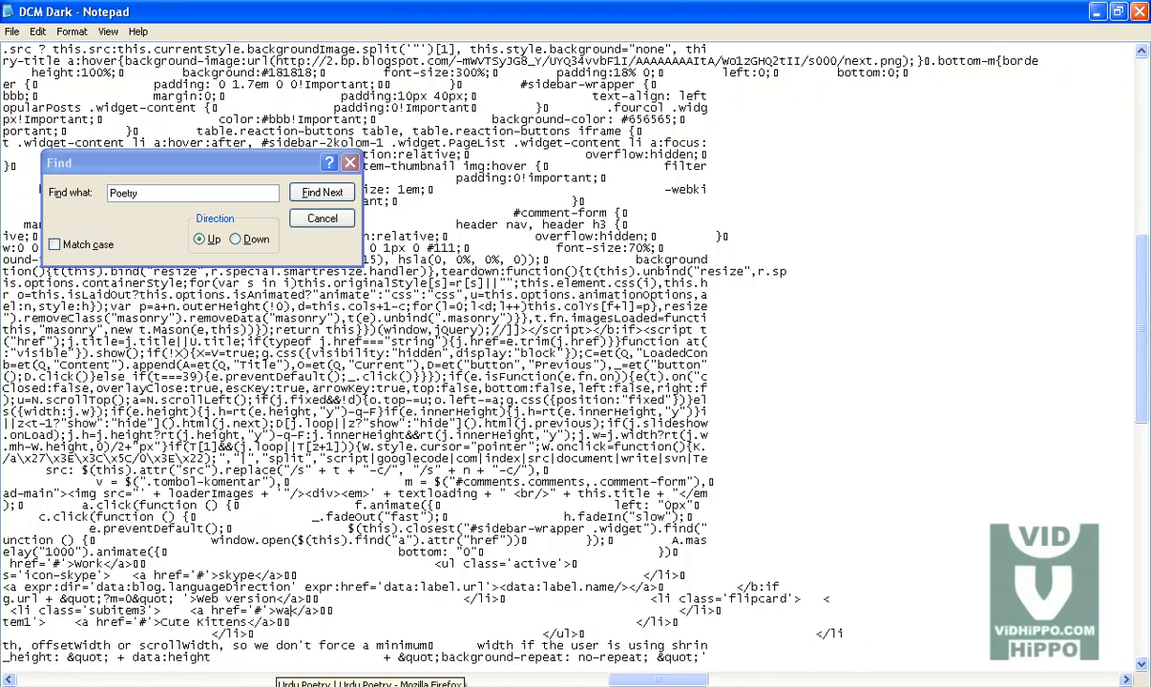
{"action": "type", "text": "lpaper"}
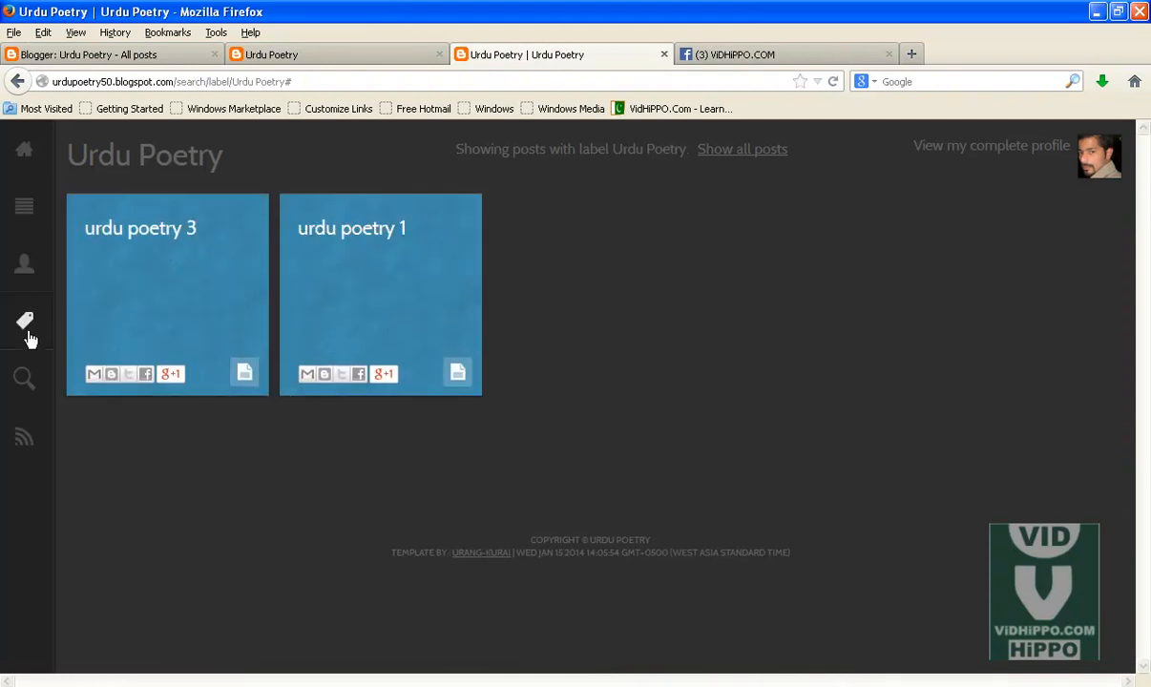
Step: Open the blog's wallpapers label page, copy its URL, and paste it as the wallpaper entry's link
{"action": "left_click", "coordinate": [29, 329]}
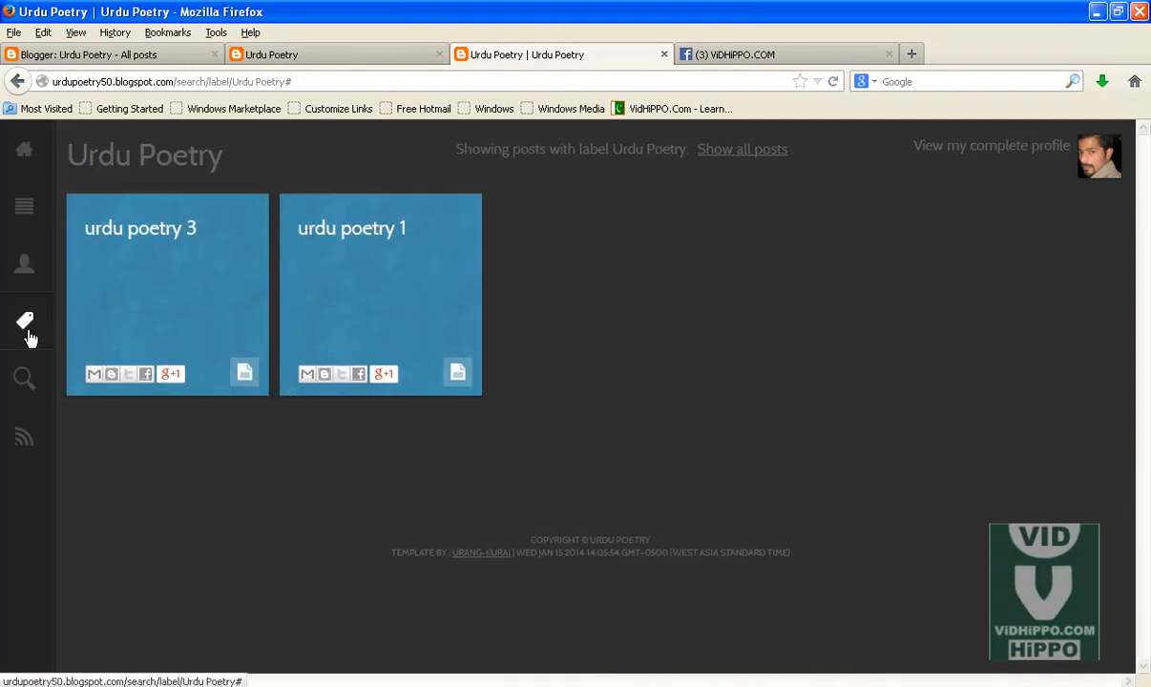
{"action": "right_click", "coordinate": [346, 323]}
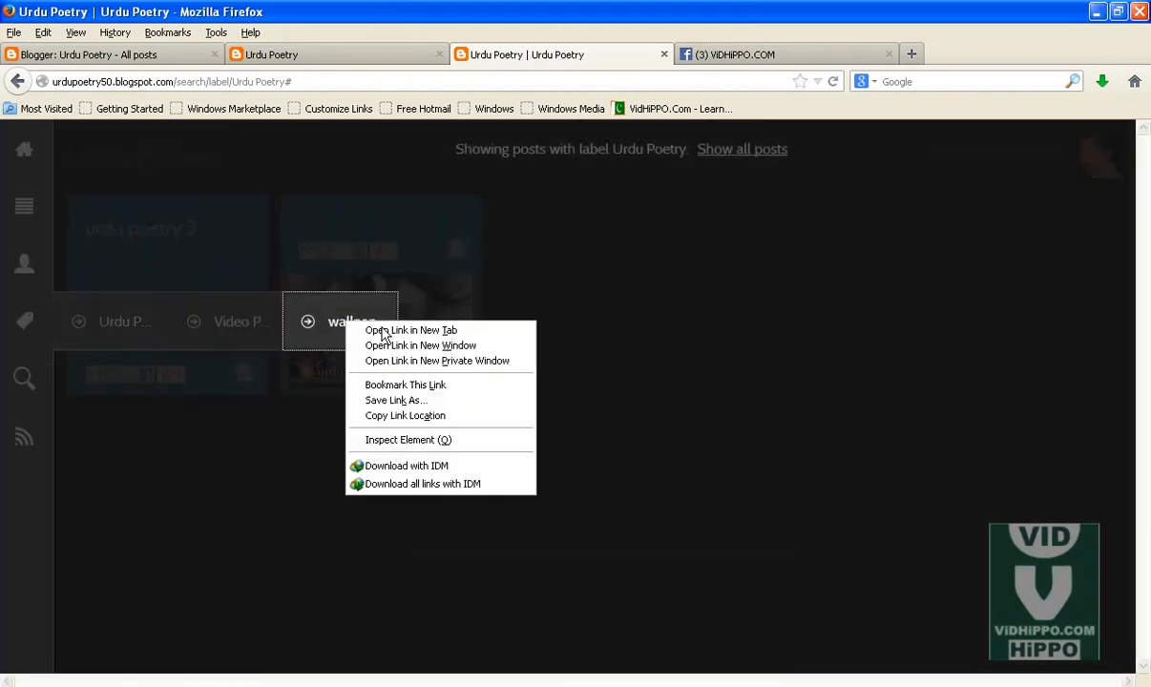
{"action": "left_click", "coordinate": [391, 330]}
{"action": "left_click", "coordinate": [733, 55]}
{"action": "left_click", "coordinate": [335, 85]}
{"action": "key", "text": "ctrl+c"}
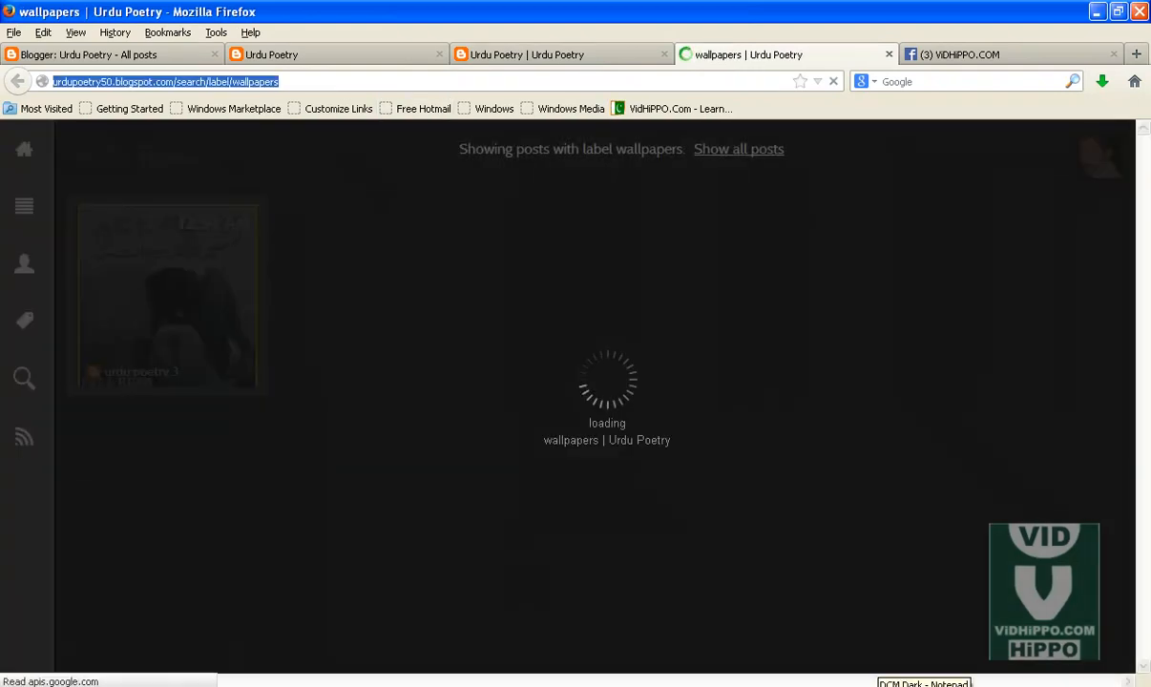
{"action": "left_click", "coordinate": [883, 686]}
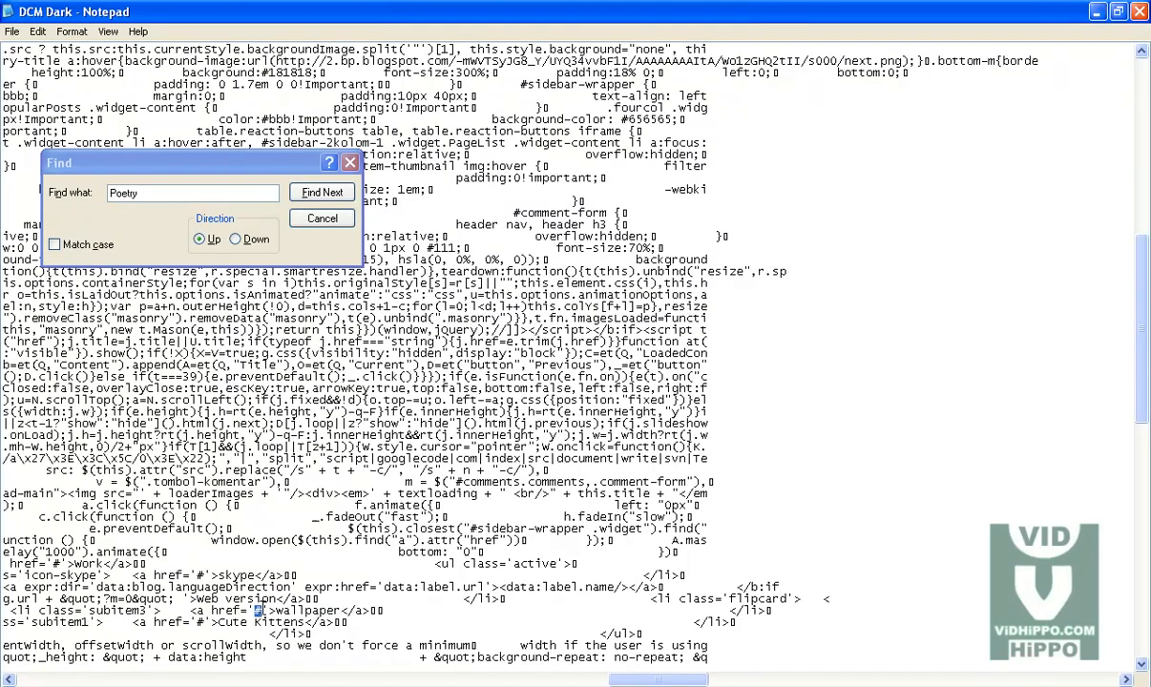
{"action": "right_click", "coordinate": [253, 608]}
{"action": "left_click", "coordinate": [282, 527]}
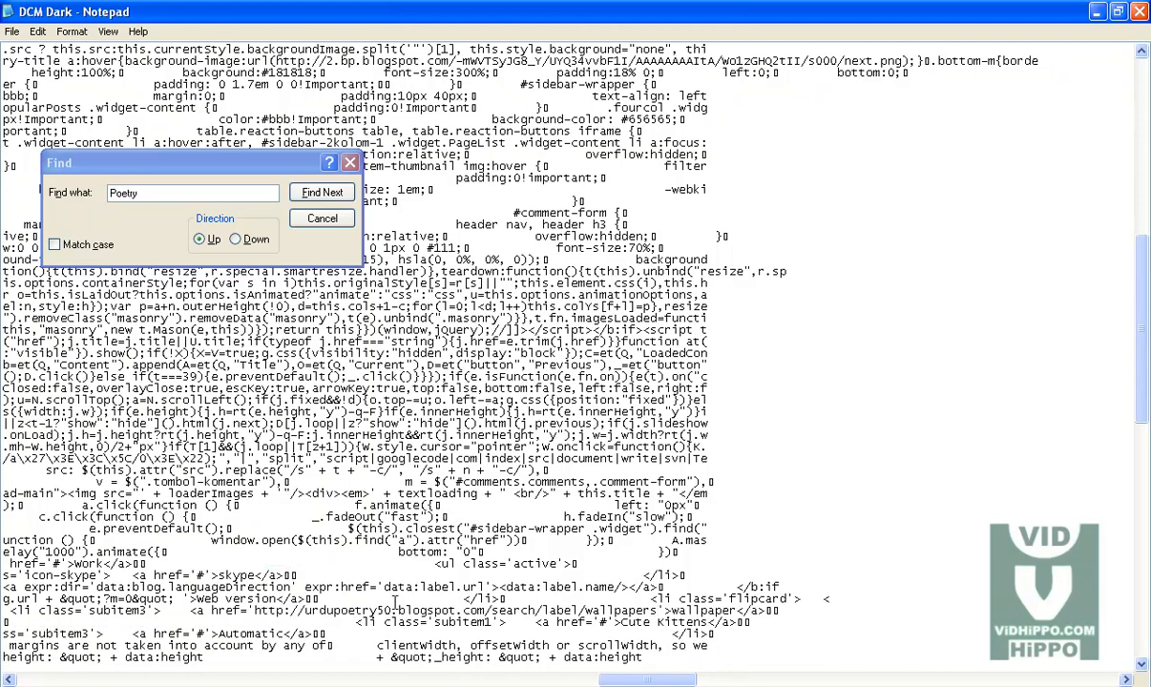
Step: Save the template file and copy its entire code
{"action": "left_click", "coordinate": [12, 32]}
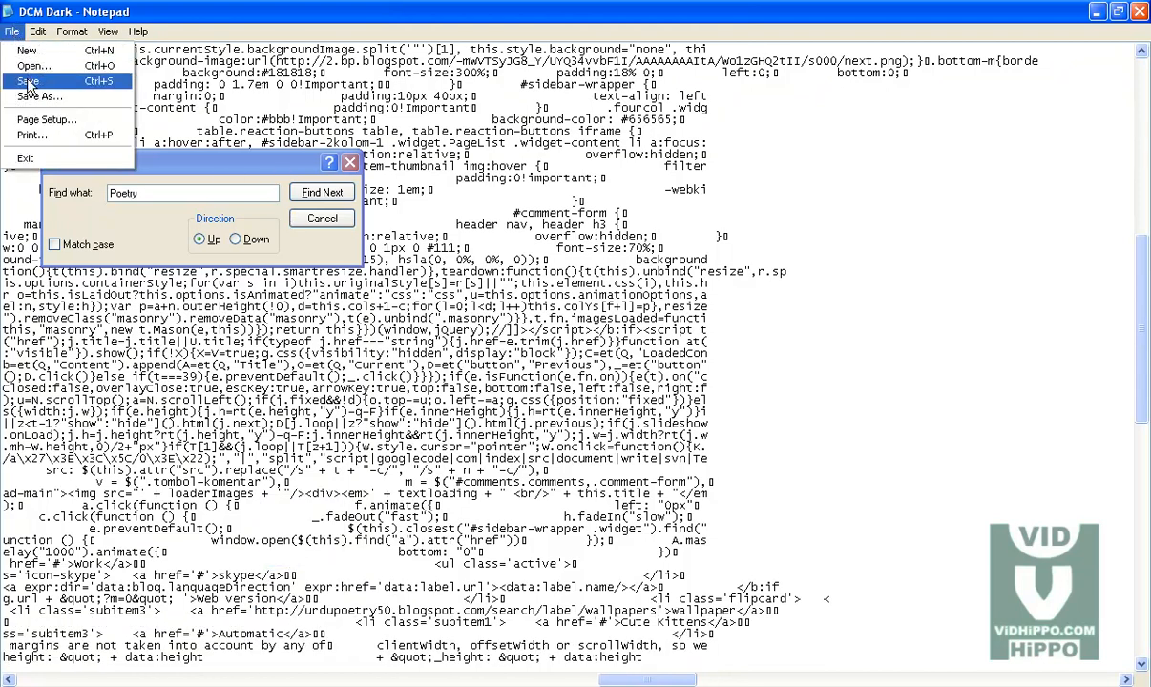
{"action": "left_click", "coordinate": [26, 83]}
{"action": "key", "text": "ctrl+a"}
{"action": "right_click", "coordinate": [316, 447]}
{"action": "left_click", "coordinate": [342, 496]}
Step: Replace the blog's template HTML with the copied code and save the template
{"action": "key", "text": "alt+Tab"}
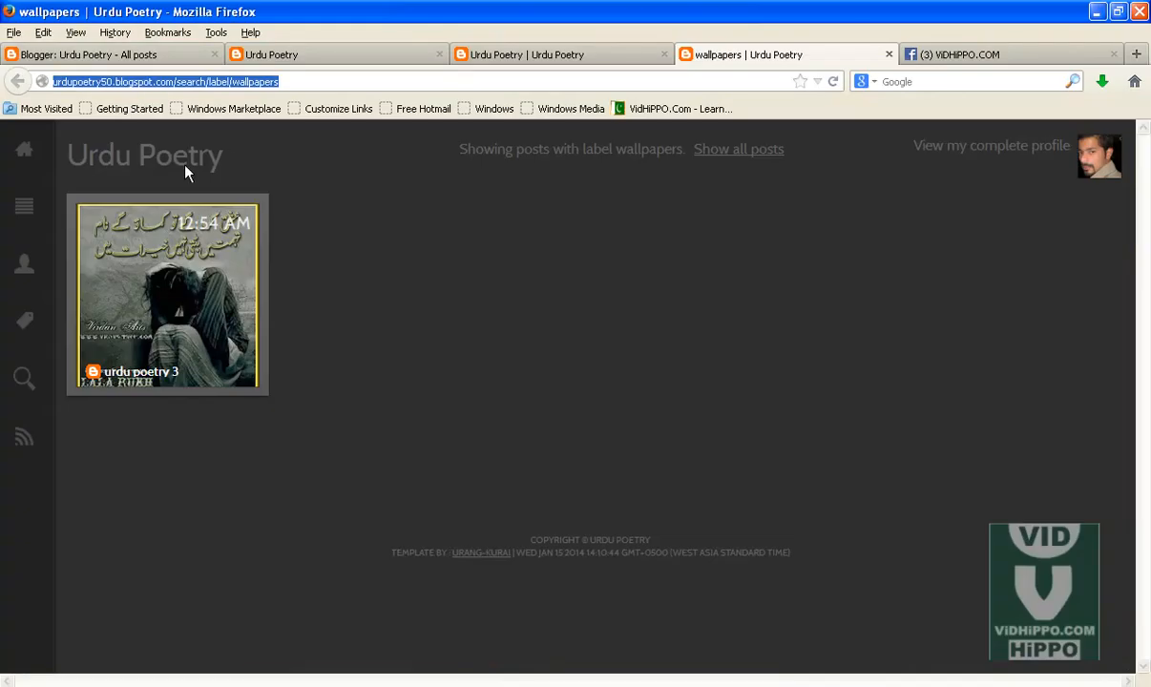
{"action": "left_click", "coordinate": [99, 57]}
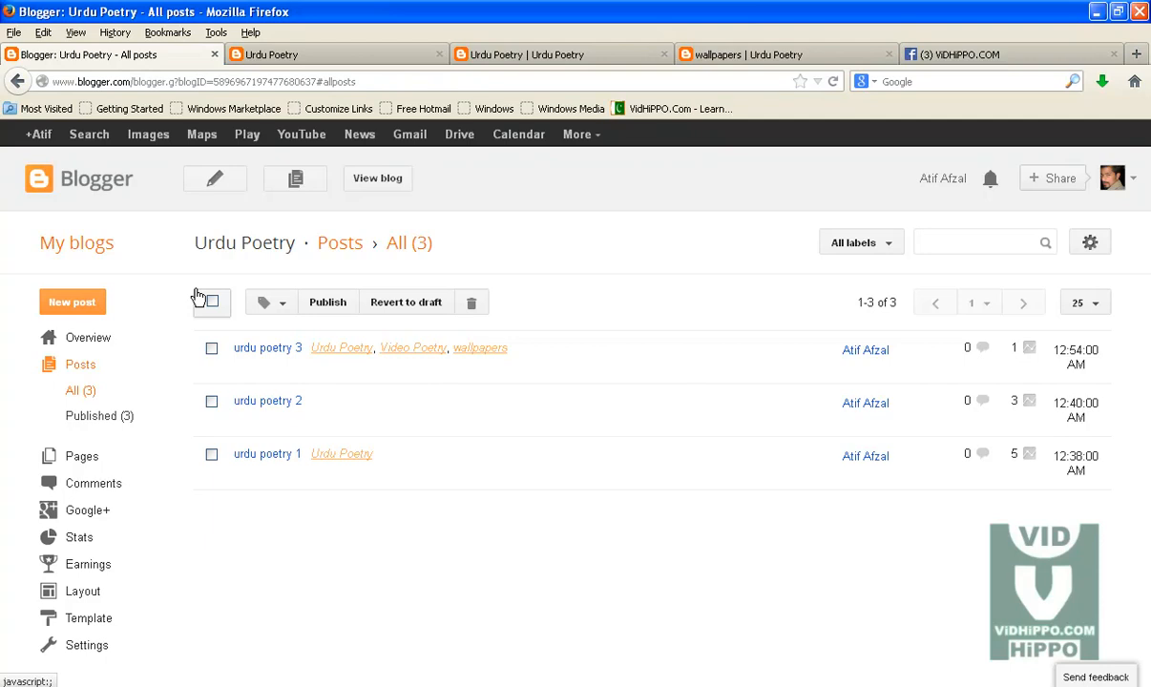
{"action": "left_click", "coordinate": [90, 618]}
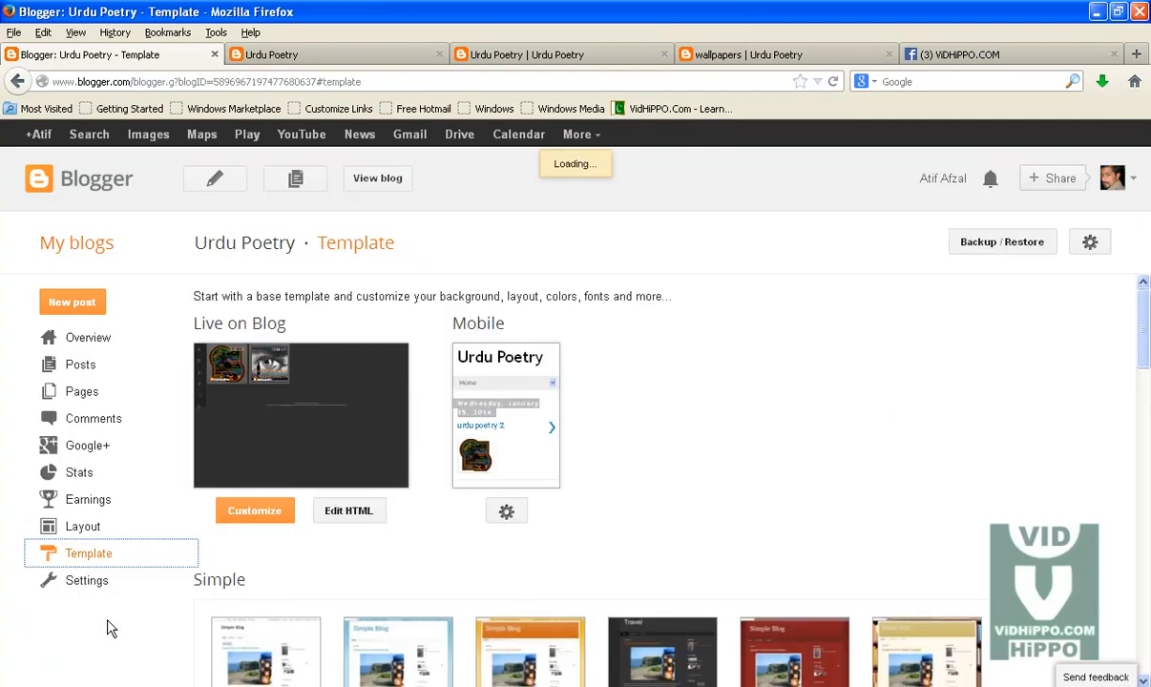
{"action": "left_click", "coordinate": [342, 509]}
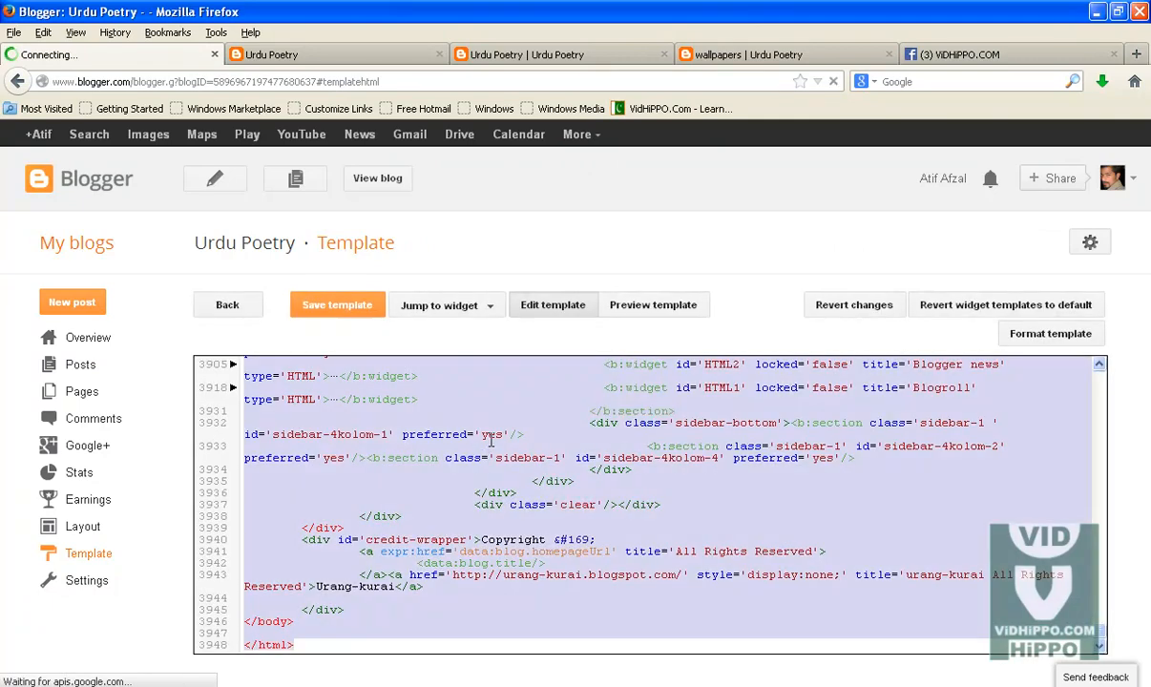
{"action": "key", "text": "ctrl+a"}
{"action": "key", "text": "Delete"}
{"action": "right_click", "coordinate": [430, 423]}
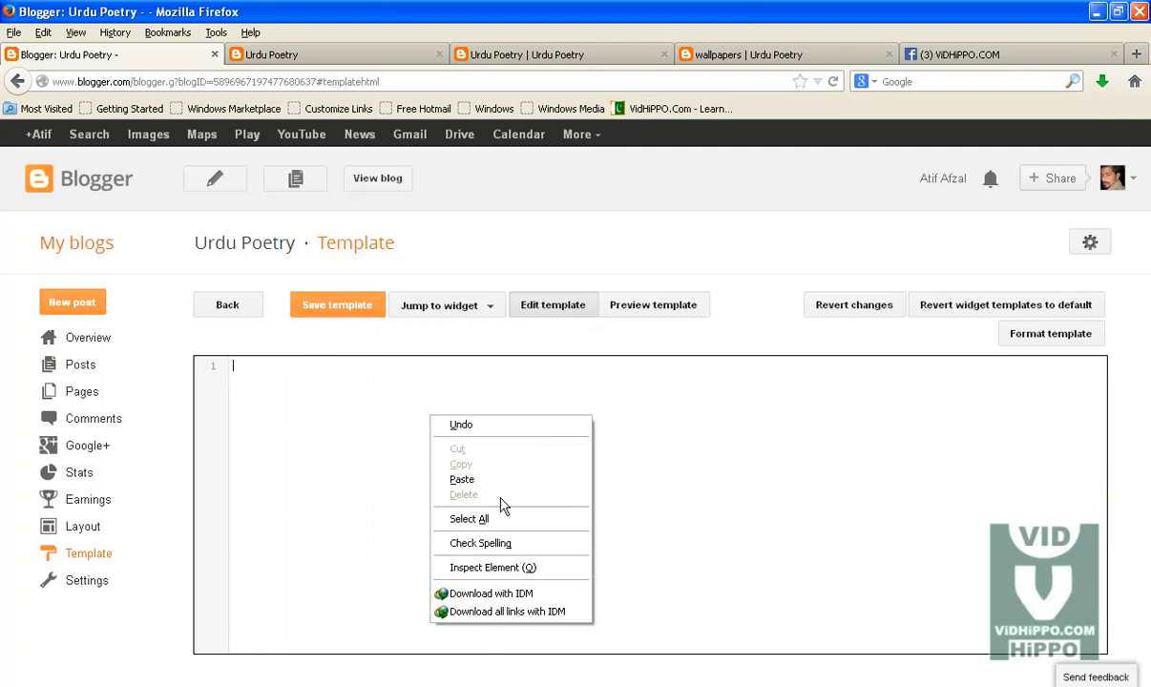
{"action": "left_click", "coordinate": [452, 481]}
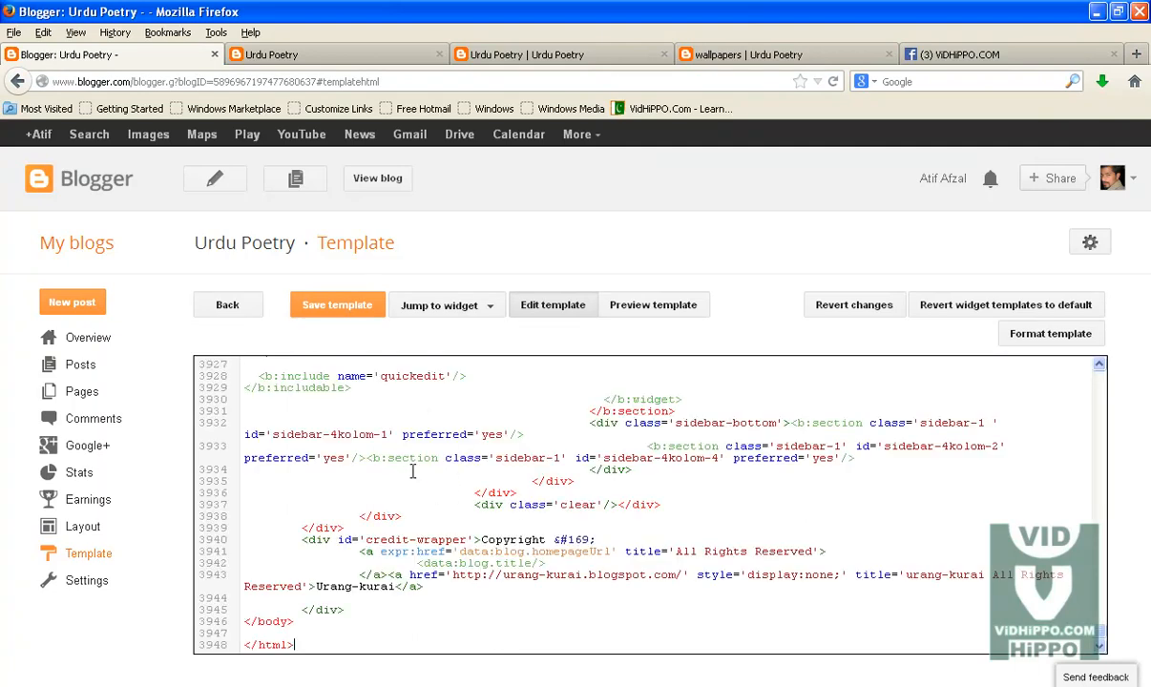
{"action": "left_click", "coordinate": [329, 320]}
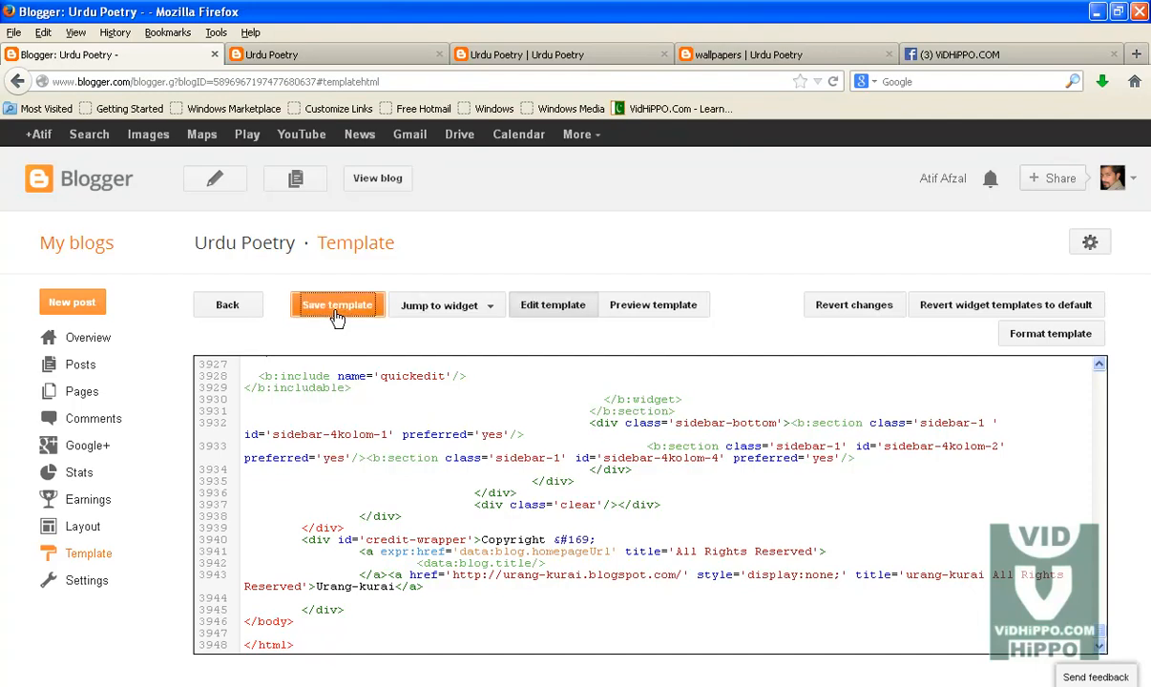
Step: Reload the blog and check the menu's Poetry and Galleries submenus and the Urdu Poetry label page
{"action": "left_click", "coordinate": [367, 55]}
{"action": "left_click", "coordinate": [387, 80]}
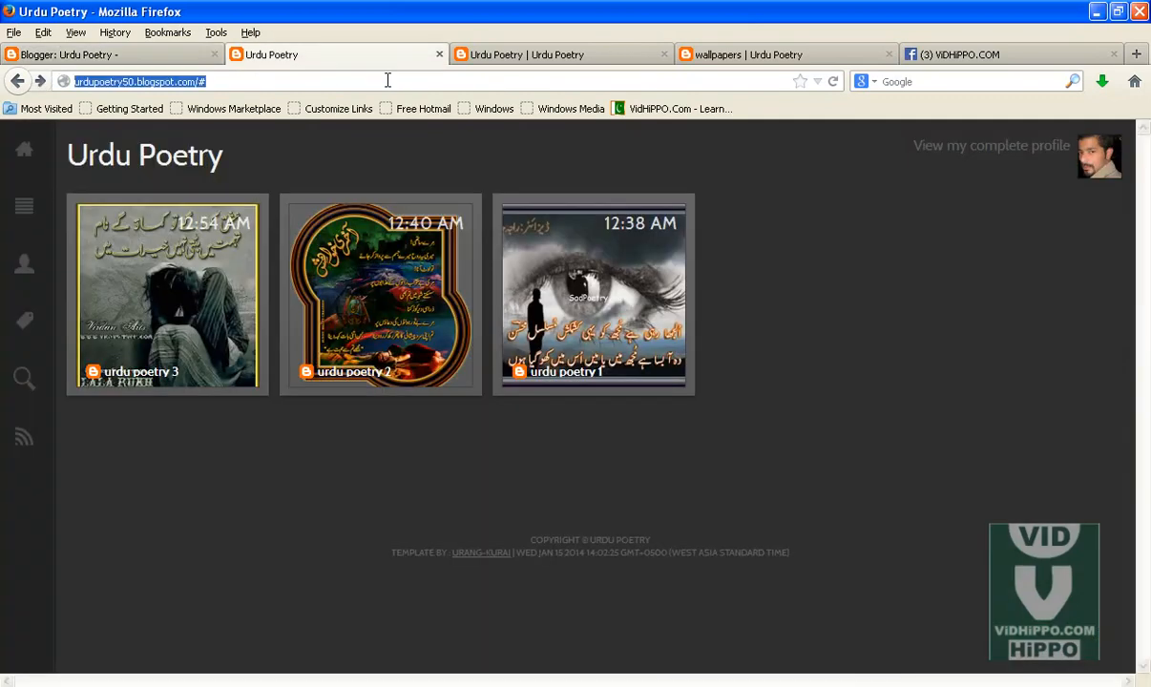
{"action": "key", "text": "Return"}
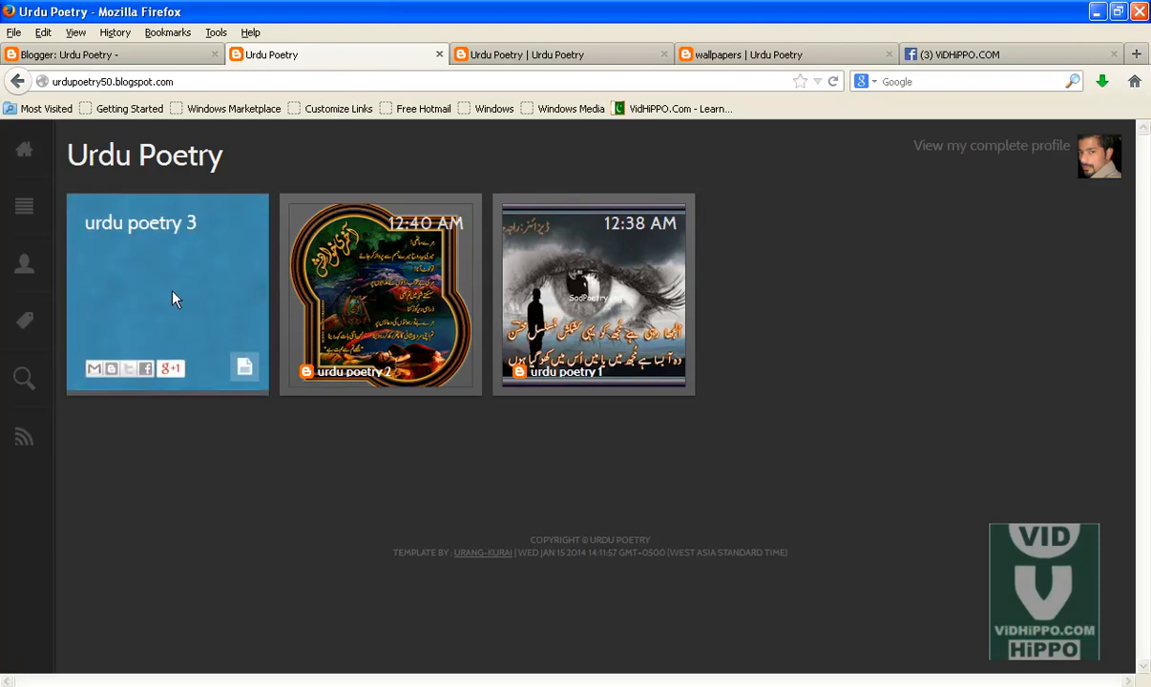
{"action": "left_click", "coordinate": [26, 210]}
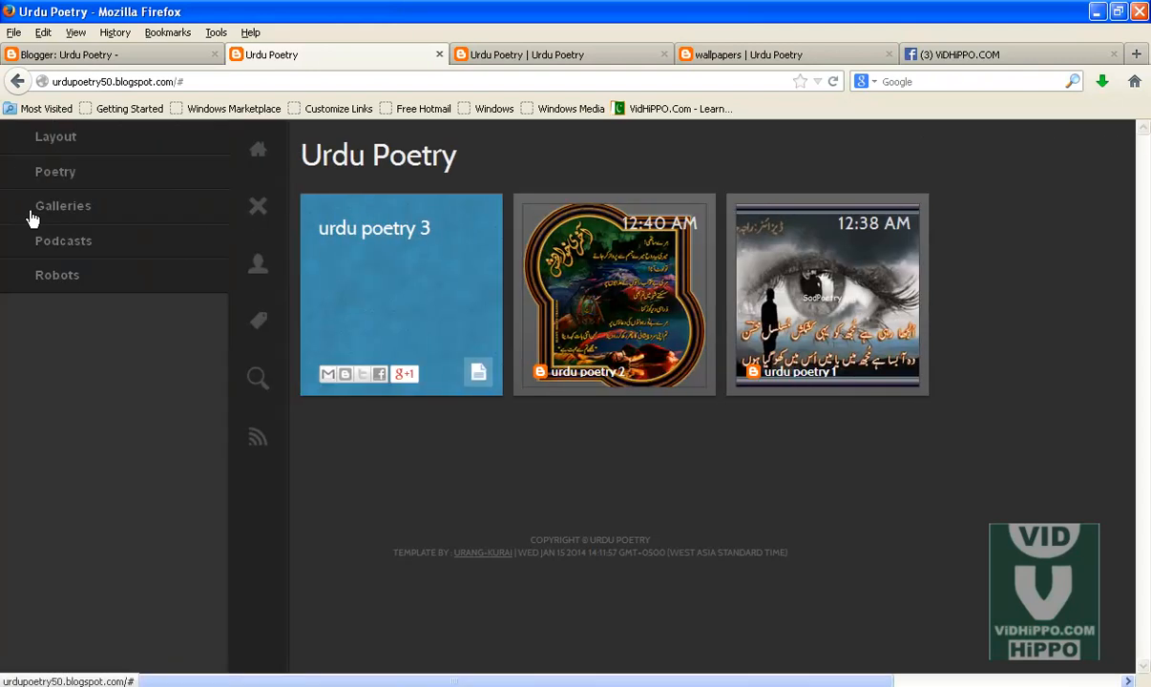
{"action": "left_click", "coordinate": [73, 179]}
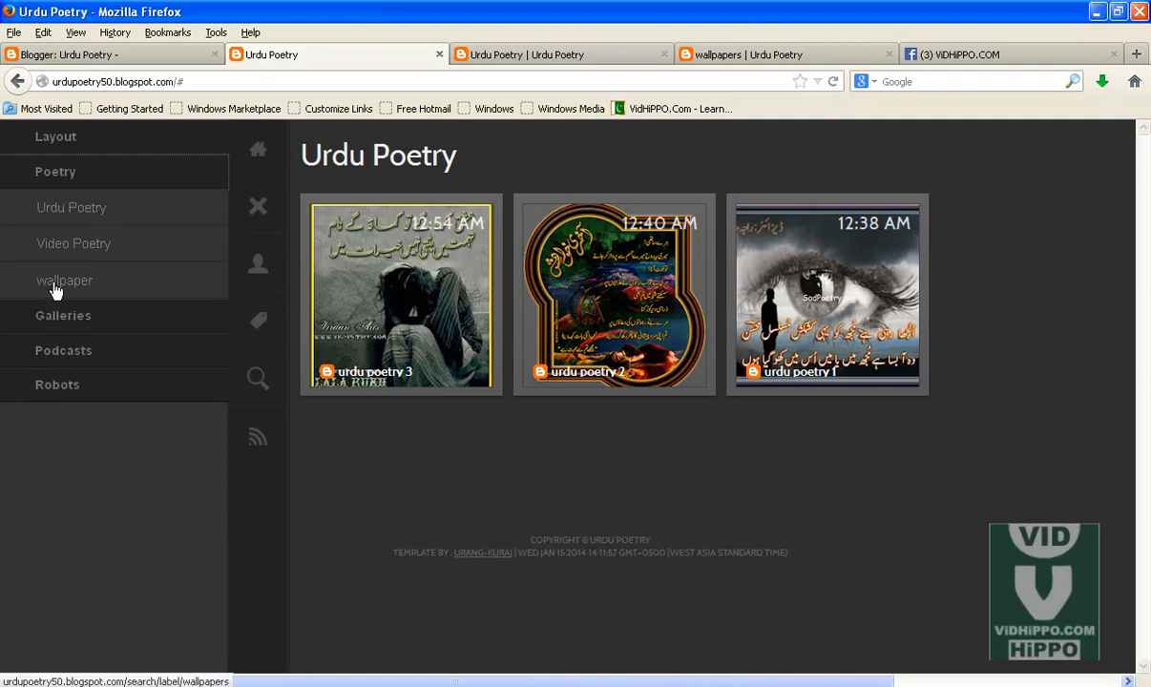
{"action": "left_click", "coordinate": [82, 218]}
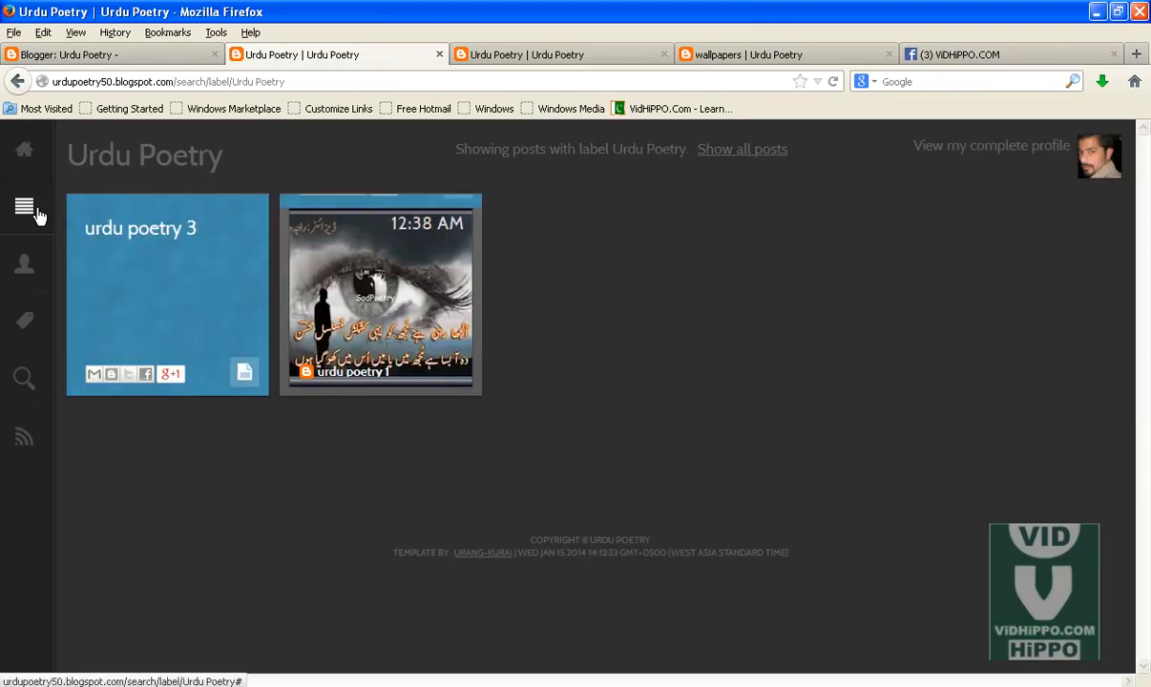
{"action": "left_click", "coordinate": [32, 212]}
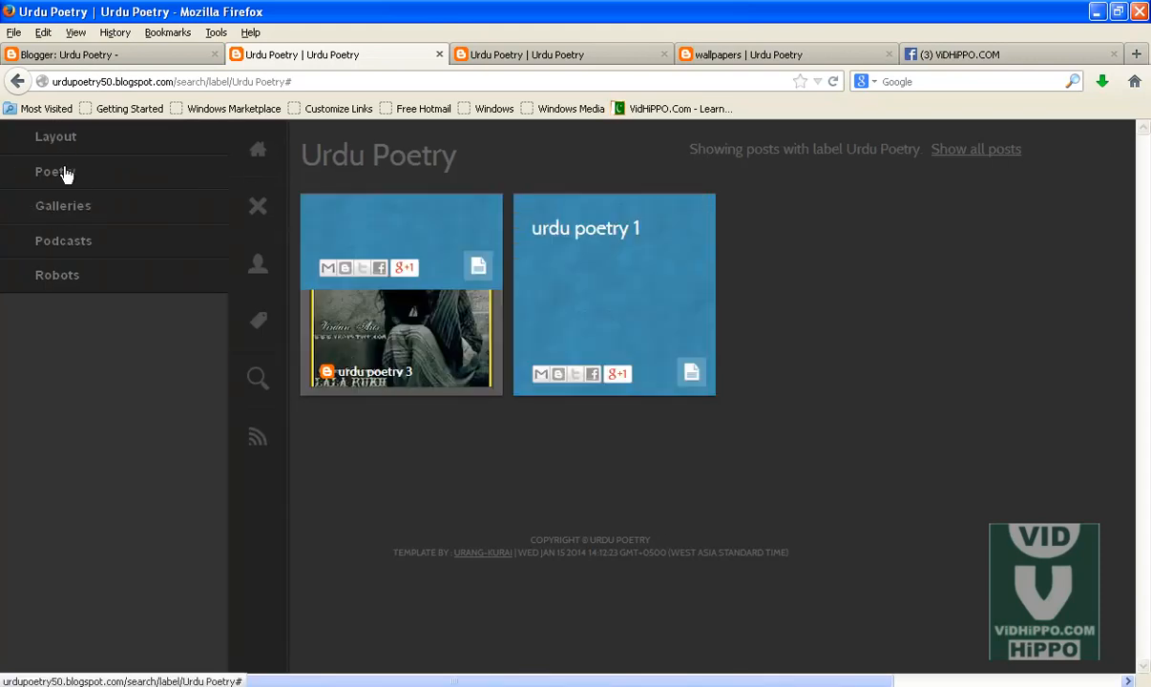
{"action": "left_click", "coordinate": [69, 218]}
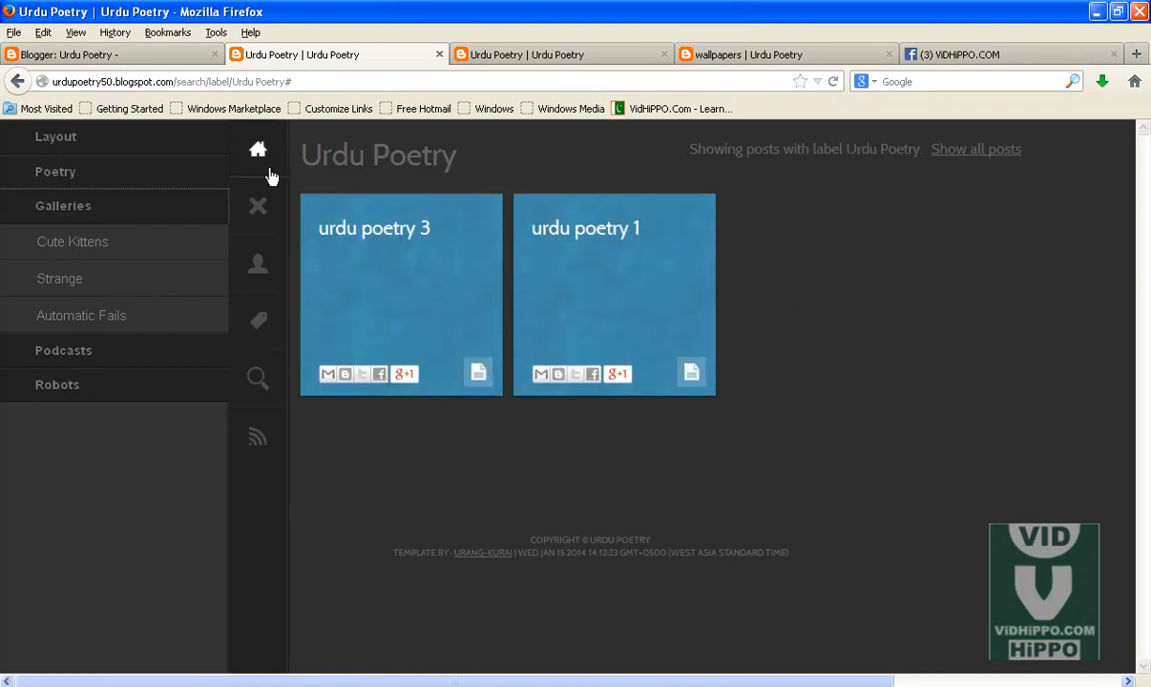
Step: Close the blog's side menu, return to the home page, and compare it with the Urdu Poetry label page
{"action": "left_click", "coordinate": [258, 206]}
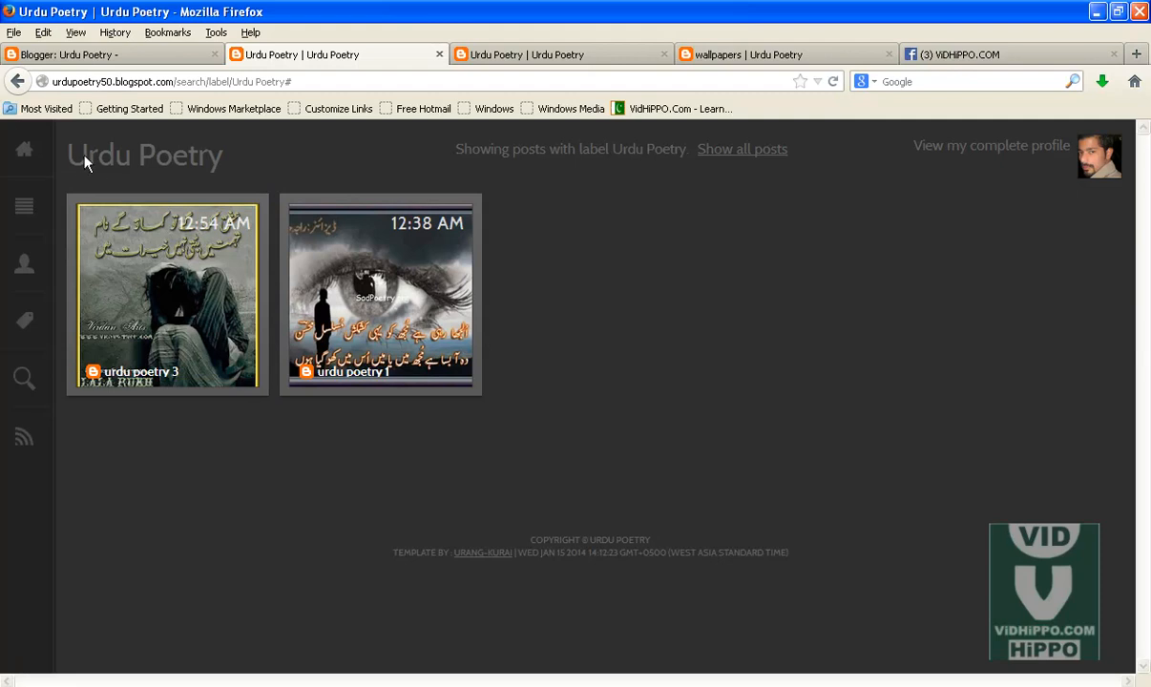
{"action": "left_click", "coordinate": [24, 149]}
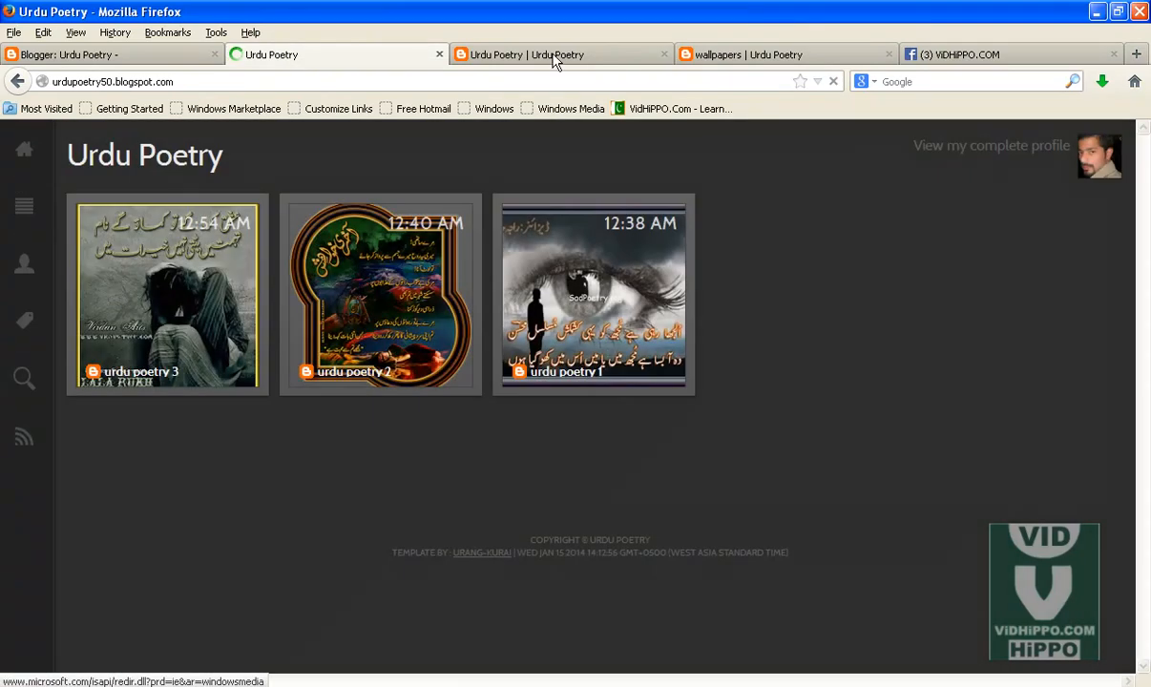
{"action": "left_click", "coordinate": [551, 58]}
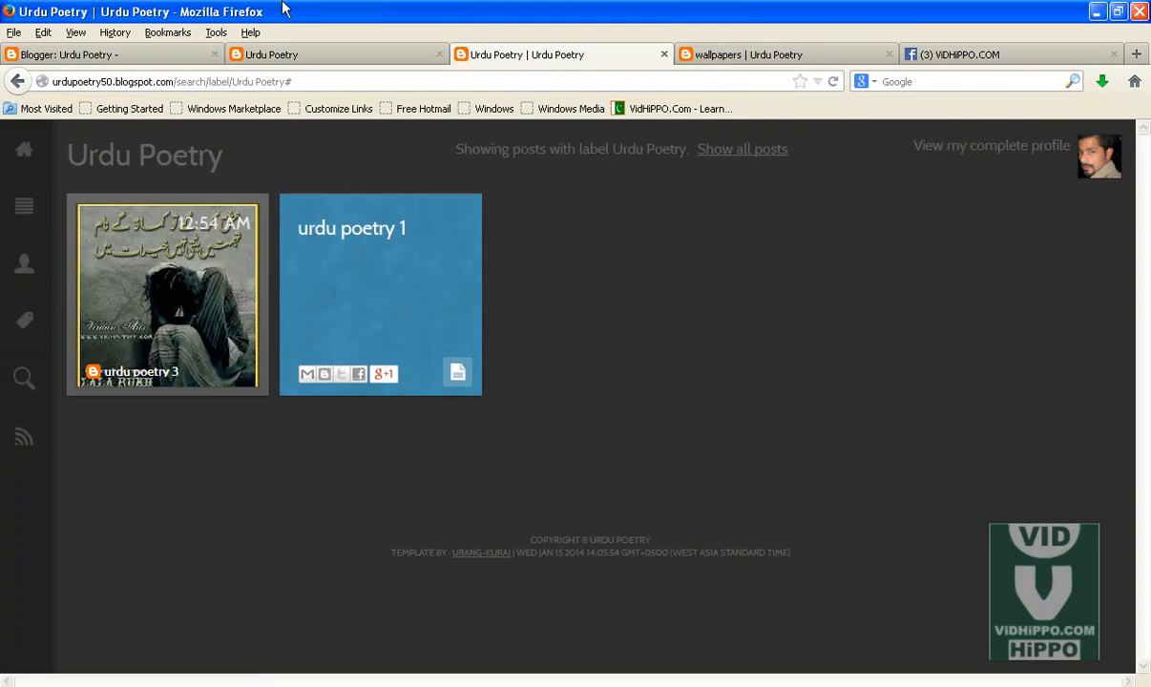
Step: Open the blog's Layout and rename the header gadget's blog title to Urdu Poetry 4 You, then save it
{"action": "left_click", "coordinate": [124, 60]}
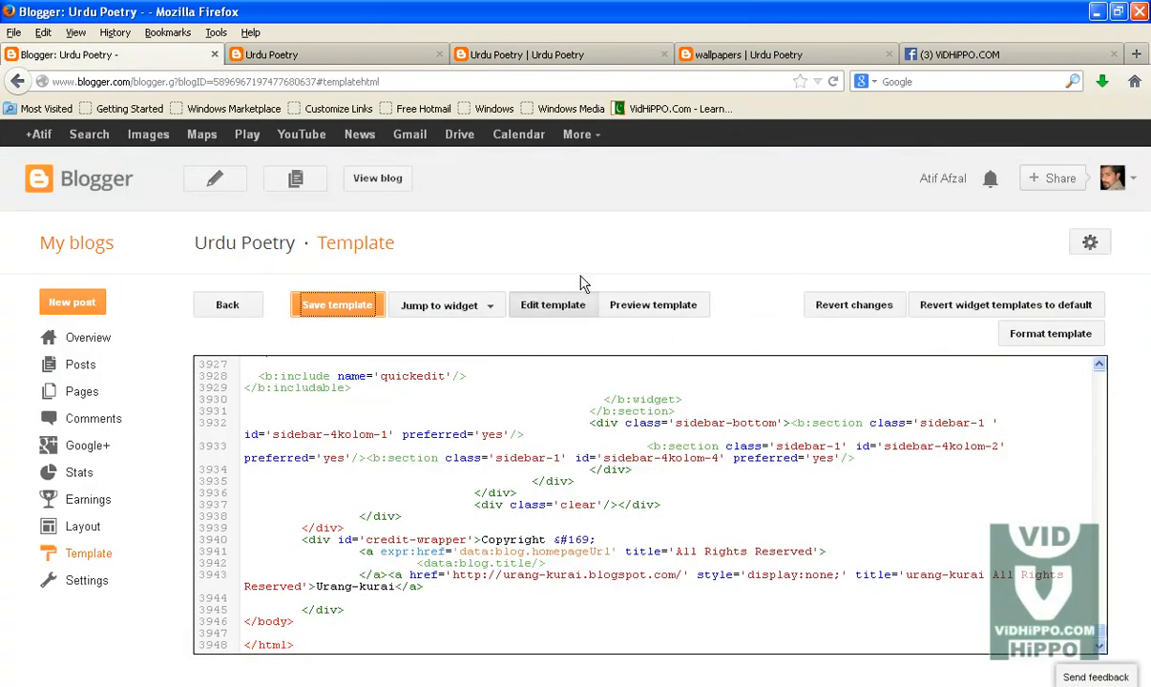
{"action": "left_click", "coordinate": [82, 528]}
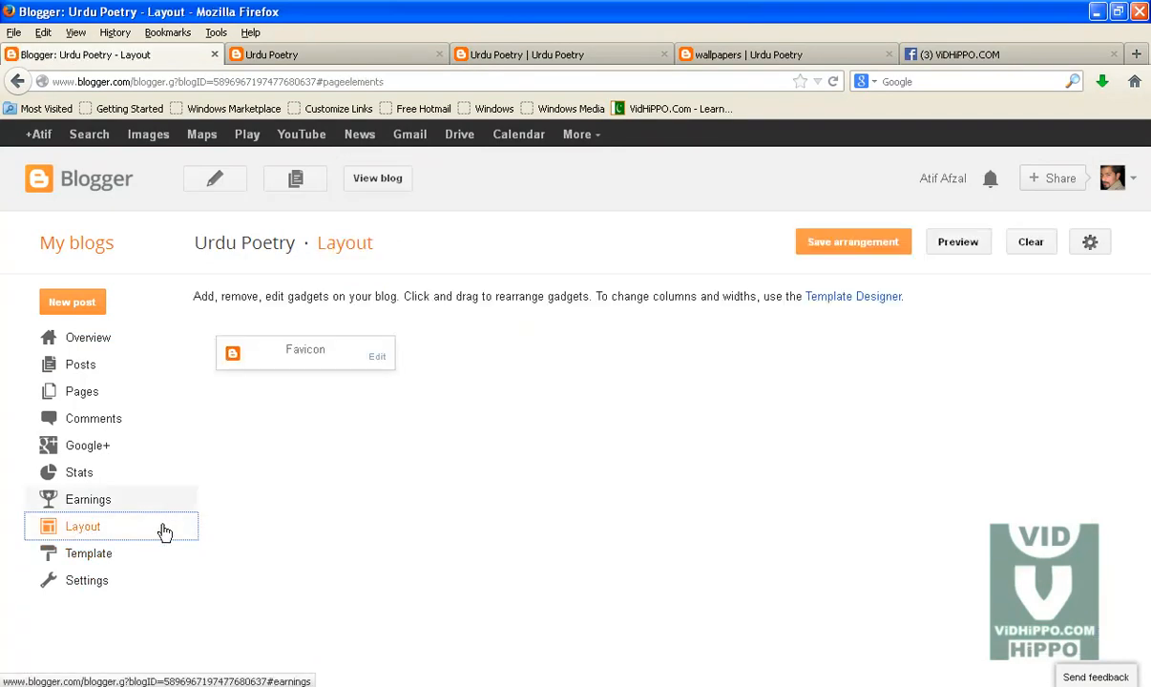
{"action": "left_click_drag", "start_coordinate": [288, 351], "coordinate": [341, 358]}
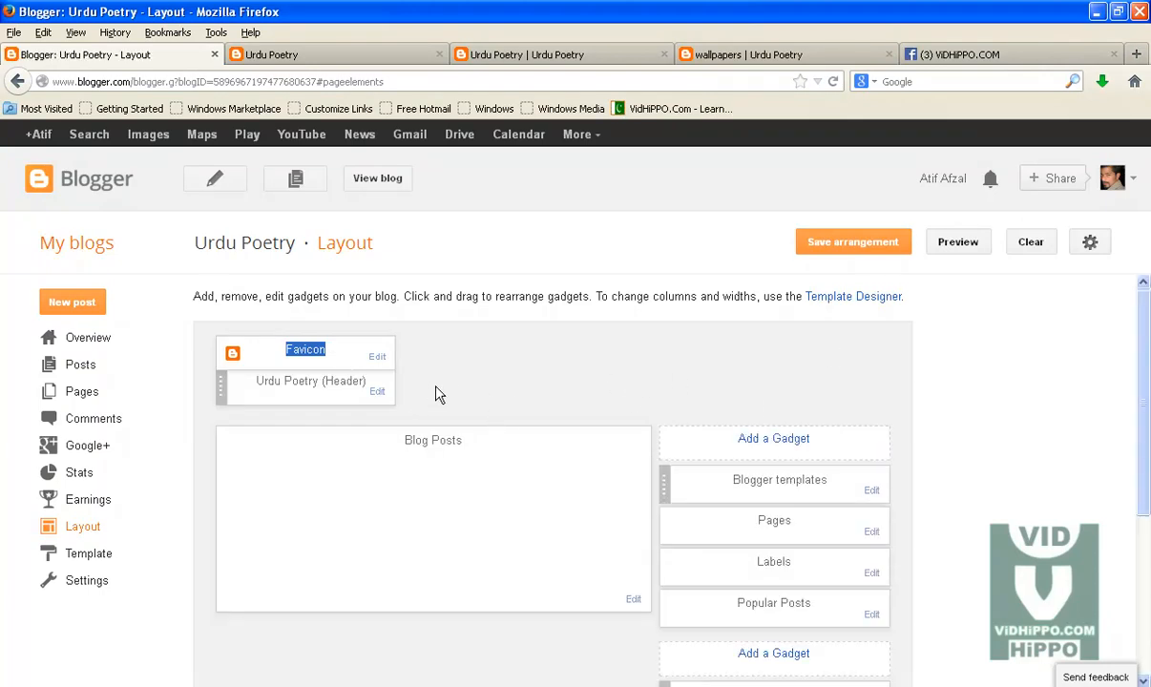
{"action": "left_click", "coordinate": [378, 391]}
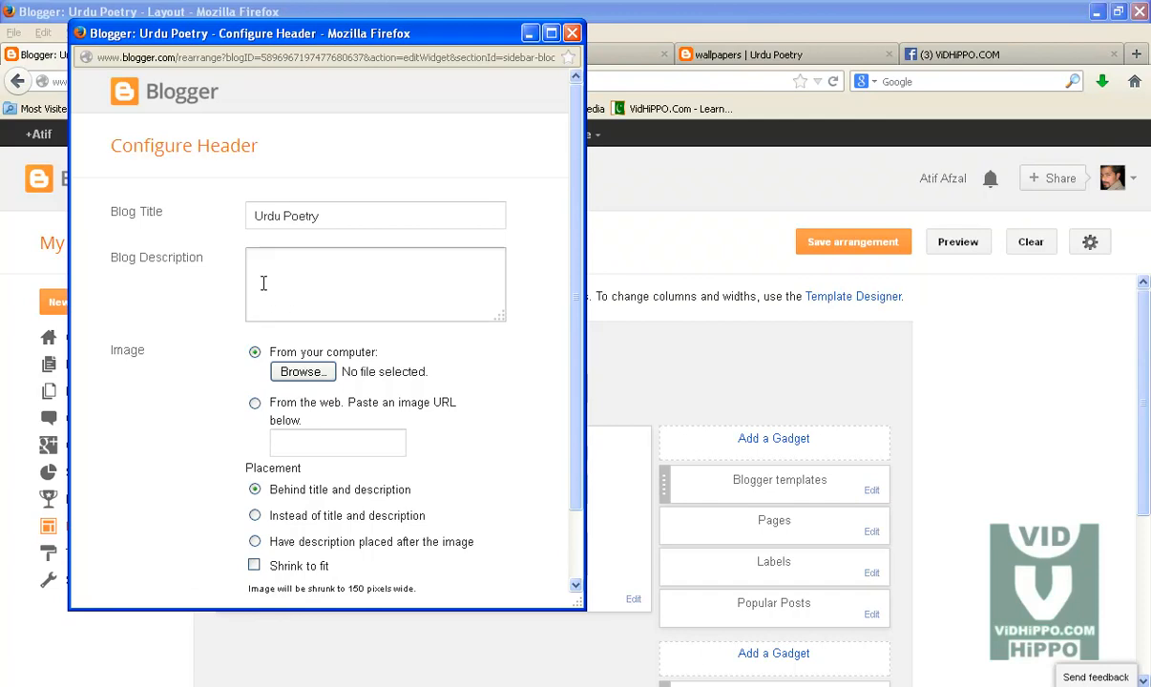
{"action": "left_click_drag", "start_coordinate": [330, 216], "coordinate": [210, 215]}
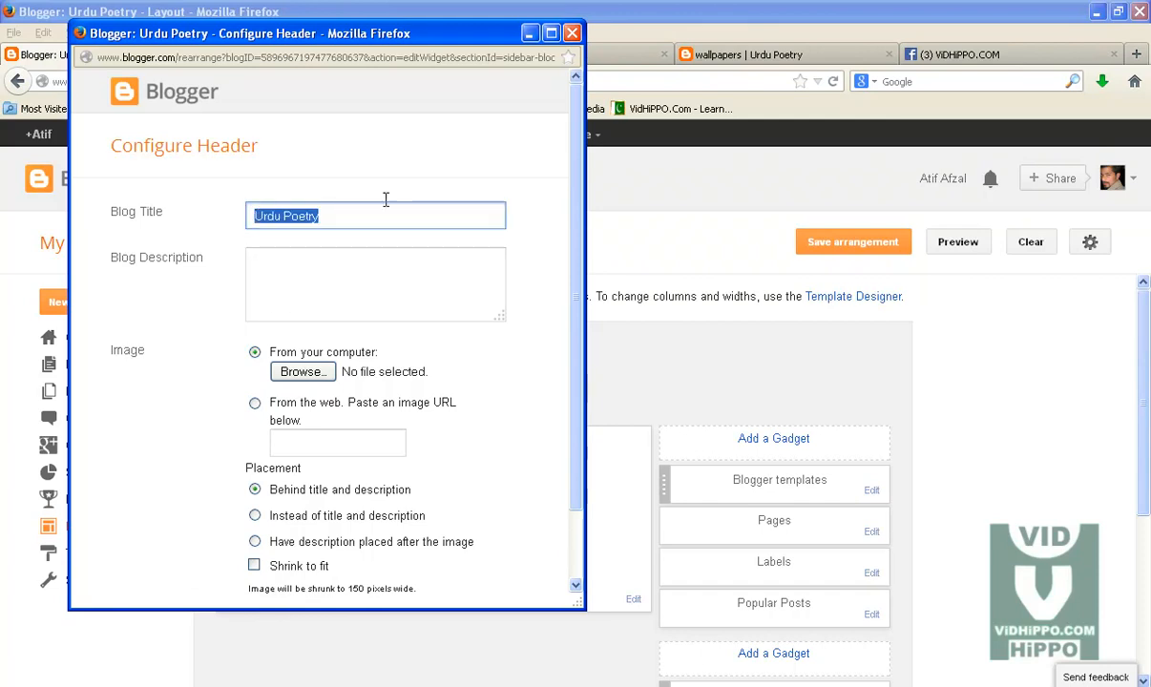
{"action": "left_click", "coordinate": [336, 215]}
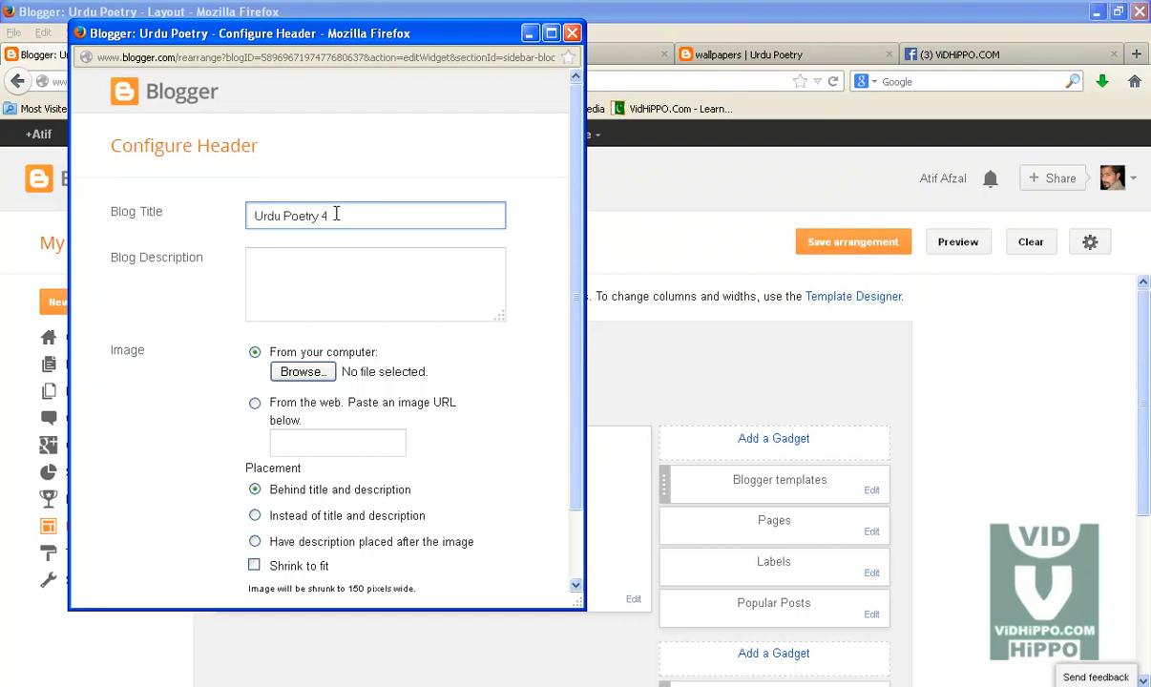
{"action": "scroll", "coordinate": [286, 382], "scroll_direction": "down", "scroll_amount": 2}
{"action": "left_click", "coordinate": [164, 563]}
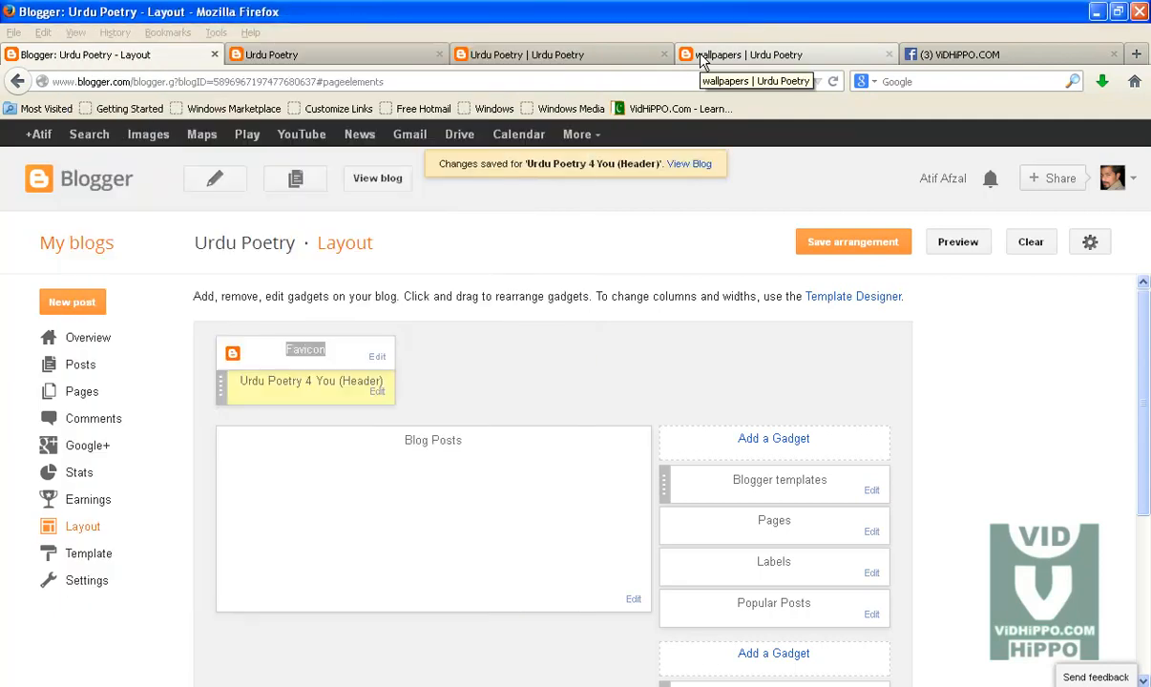
Step: Reload the blog's home page to check the new title and close the old label page tab
{"action": "left_click", "coordinate": [702, 57]}
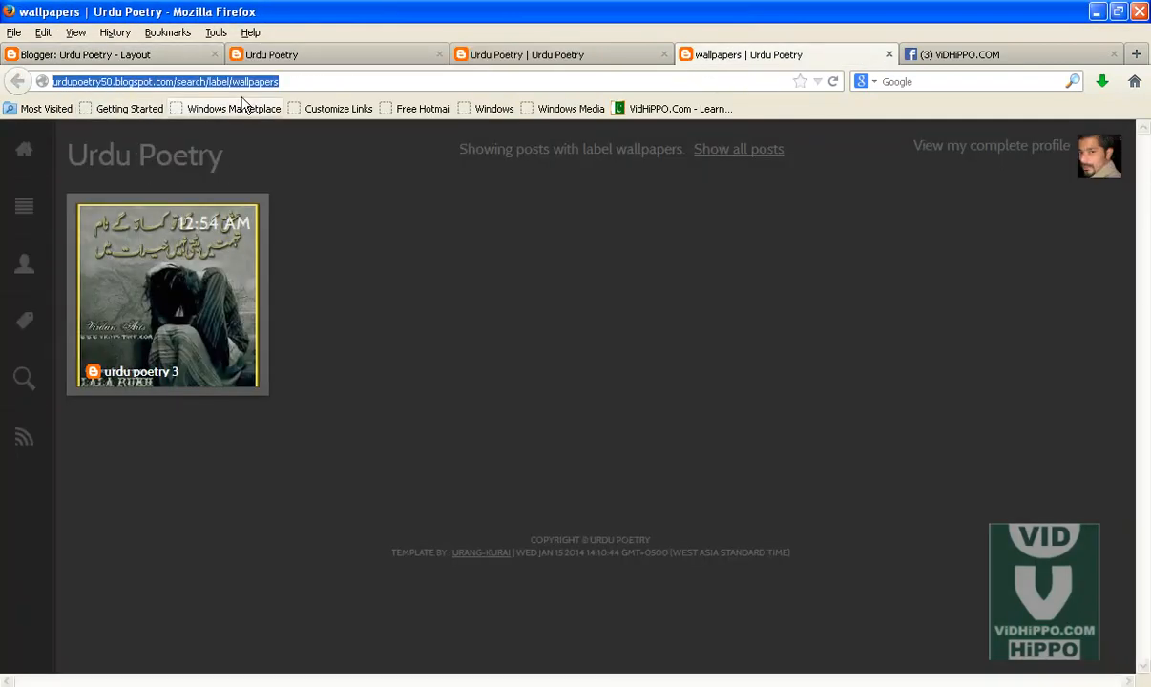
{"action": "left_click", "coordinate": [27, 150]}
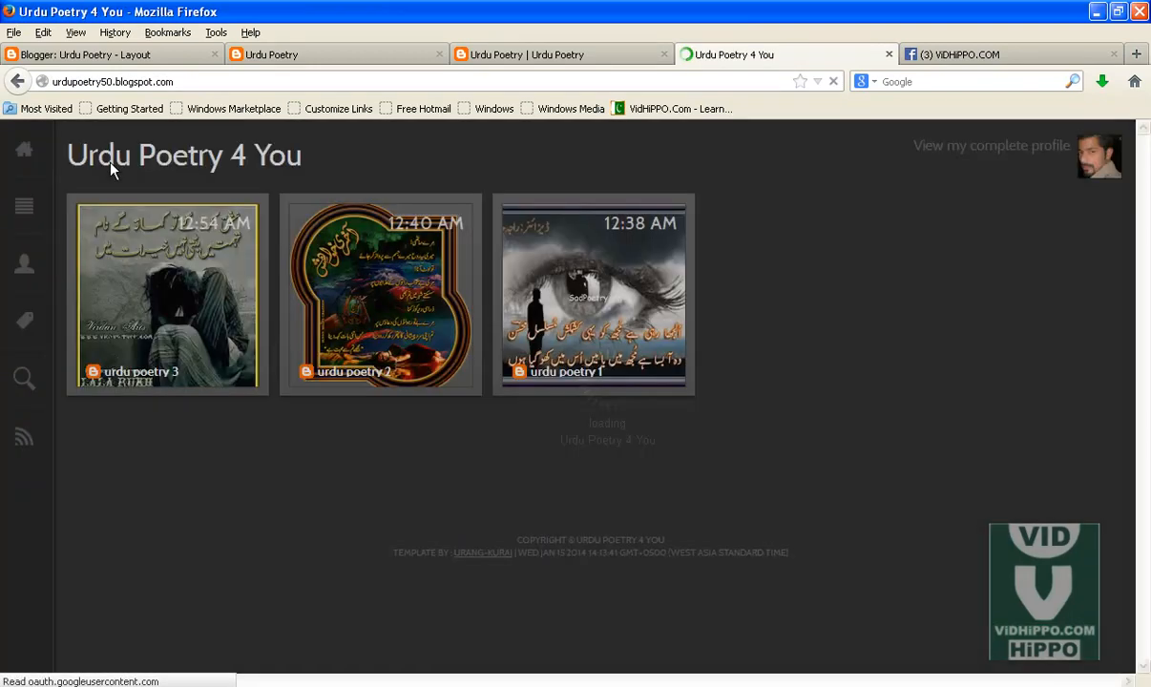
{"action": "left_click", "coordinate": [513, 54]}
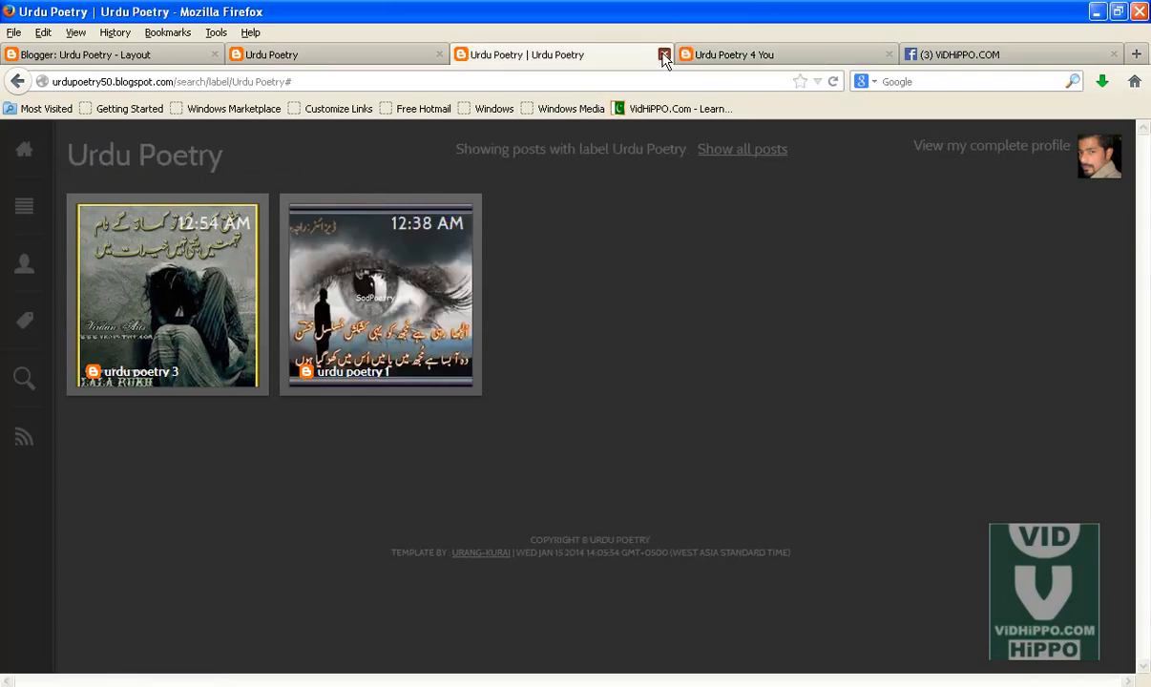
{"action": "left_click", "coordinate": [664, 55]}
{"action": "left_click", "coordinate": [322, 49]}
Step: Upload the kkkkkyhyhyyh image from the VidHippo.Com folder as the header image and save the header settings
{"action": "left_click", "coordinate": [148, 58]}
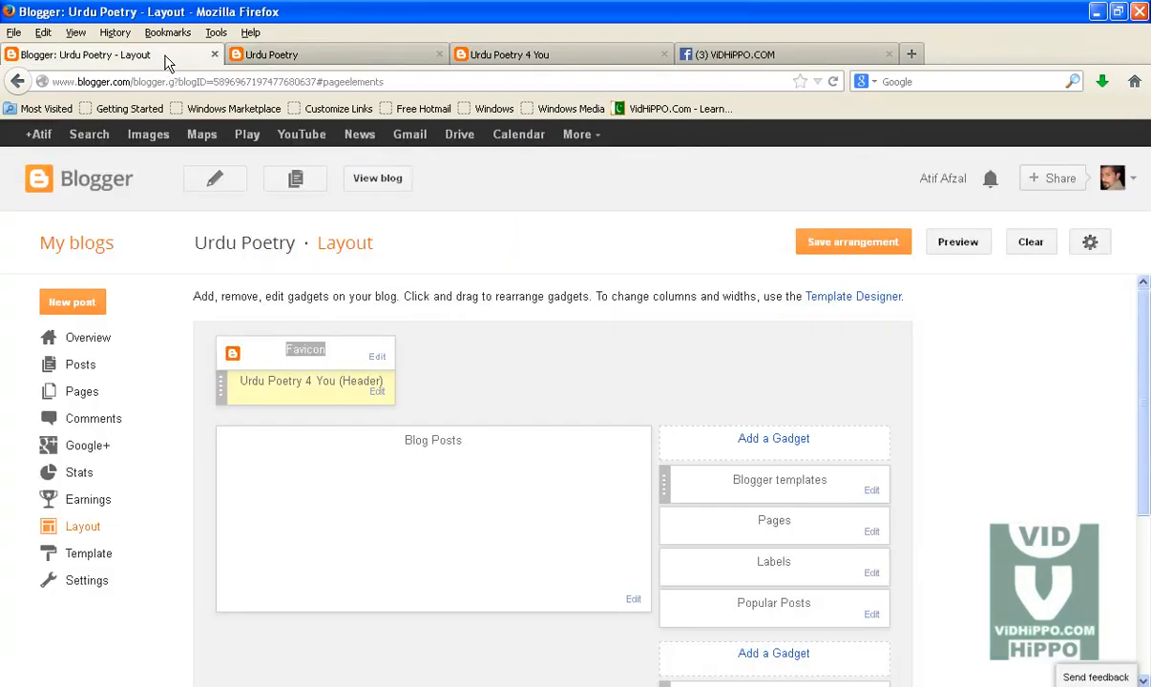
{"action": "left_click", "coordinate": [377, 394]}
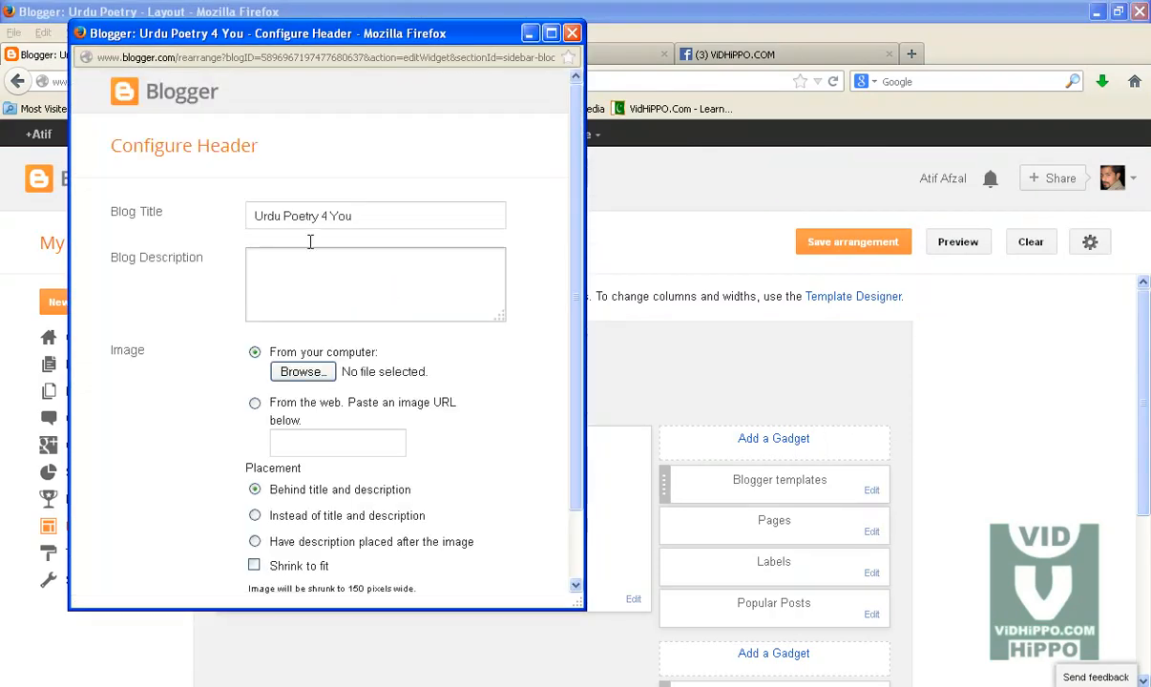
{"action": "left_click", "coordinate": [296, 374]}
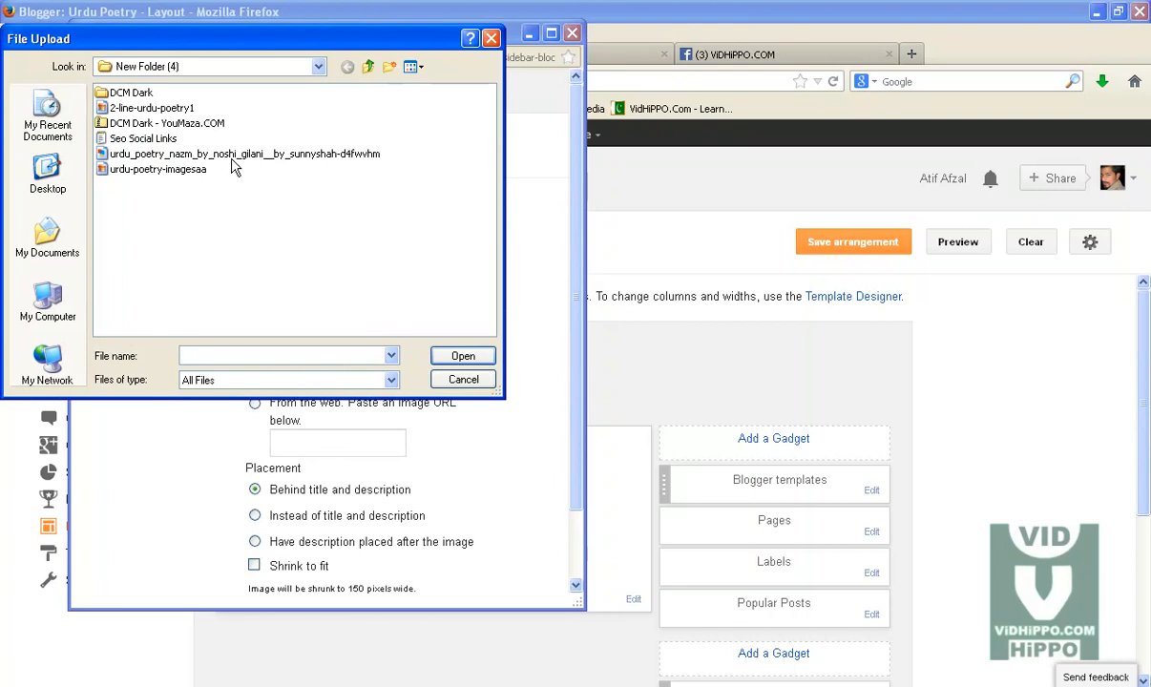
{"action": "left_click", "coordinate": [47, 294]}
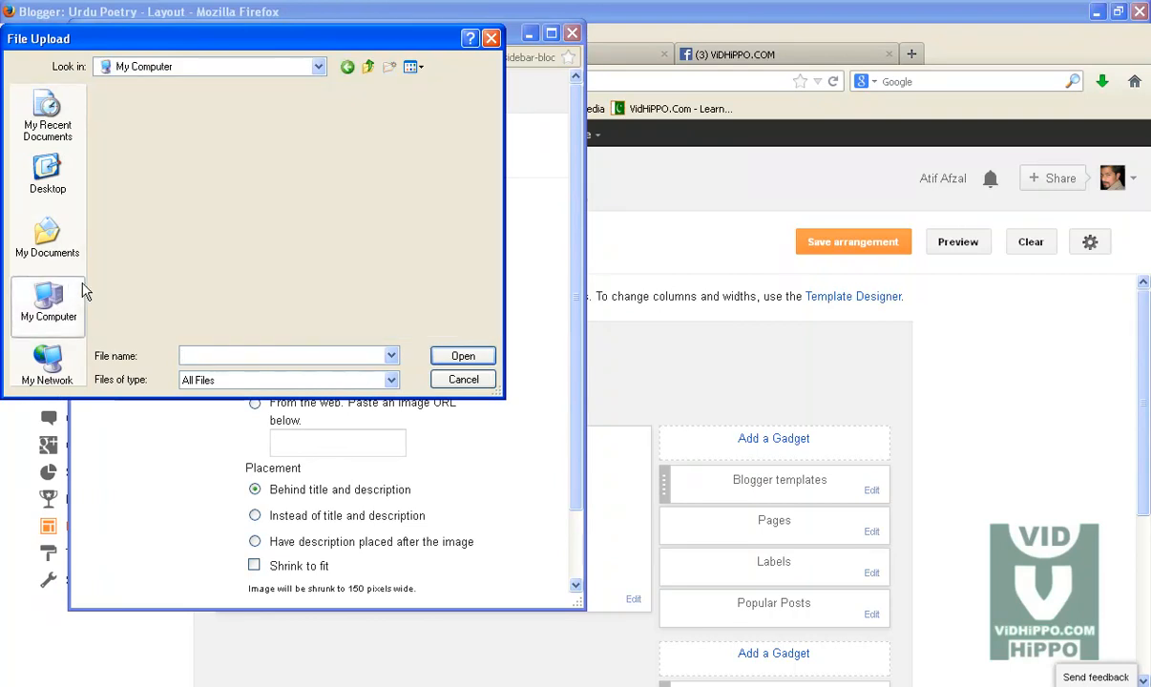
{"action": "double_click", "coordinate": [150, 109]}
{"action": "left_click", "coordinate": [151, 199]}
{"action": "scroll", "coordinate": [148, 205], "scroll_direction": "down", "scroll_amount": 3}
{"action": "key", "text": "v"}
{"action": "key", "text": "v"}
{"action": "key", "text": "Return"}
{"action": "left_click", "coordinate": [413, 66]}
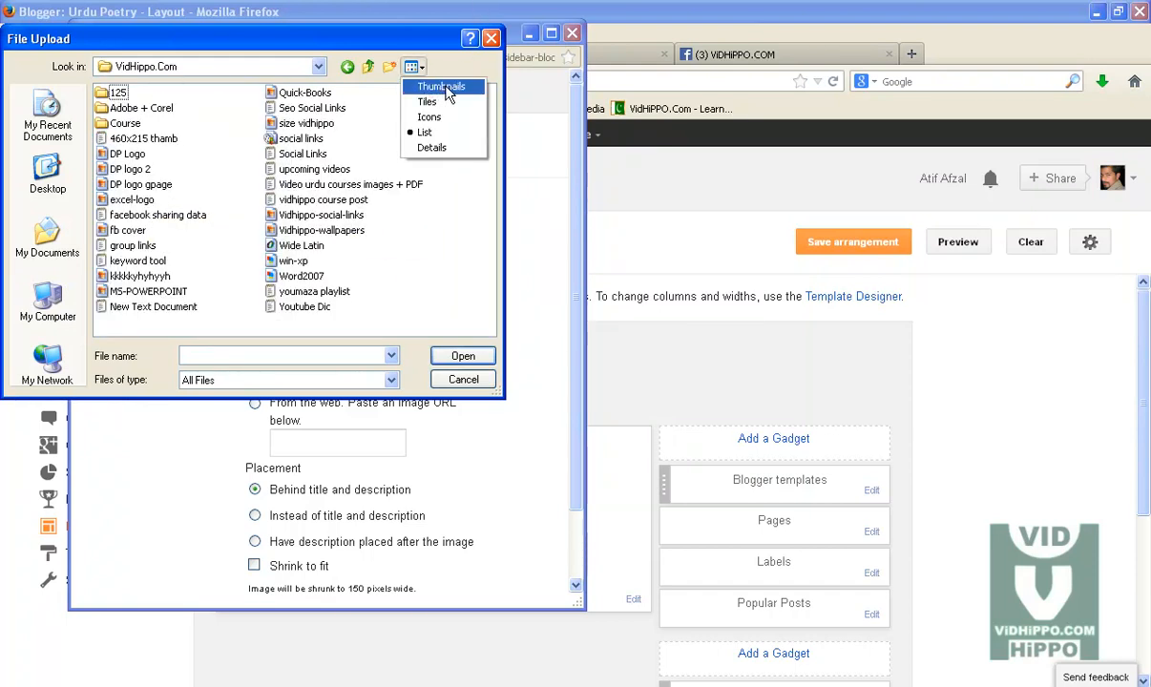
{"action": "left_click", "coordinate": [441, 87]}
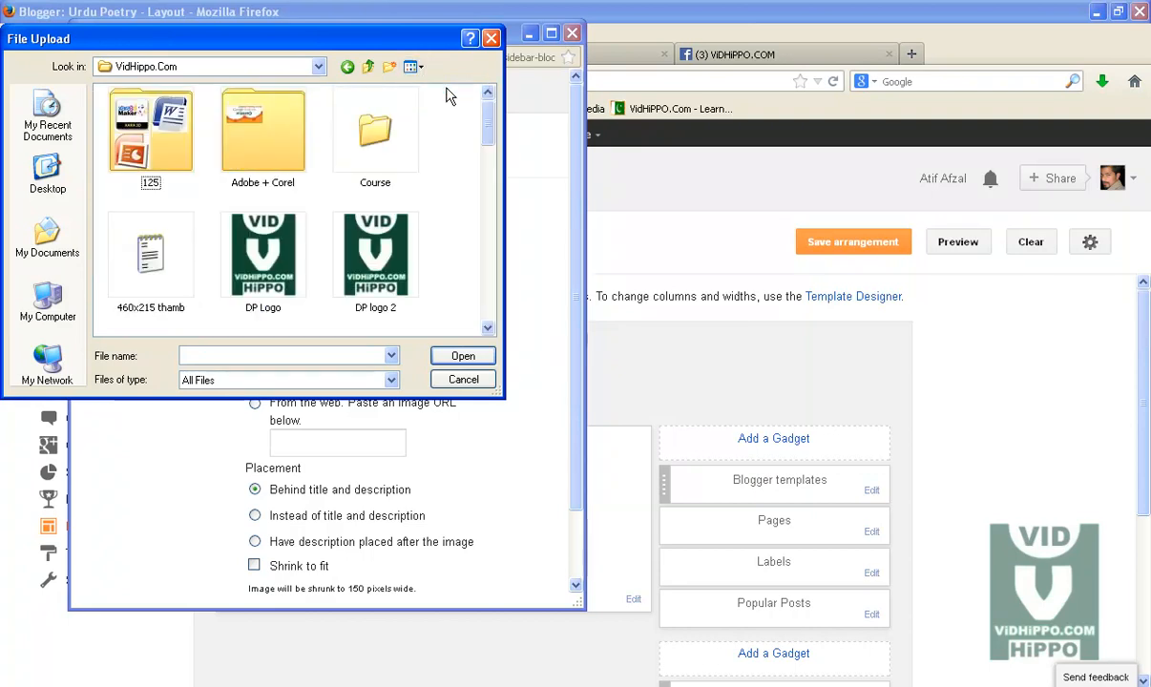
{"action": "left_click_drag", "start_coordinate": [495, 136], "coordinate": [491, 212]}
{"action": "left_click", "coordinate": [162, 197]}
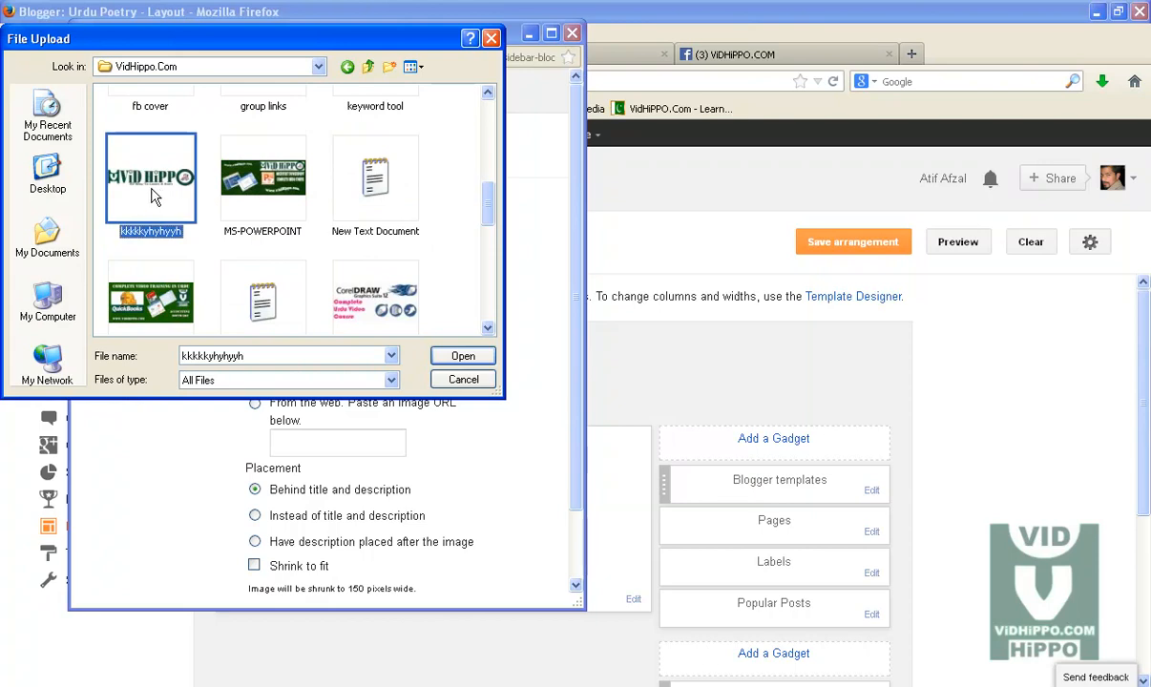
{"action": "left_click", "coordinate": [462, 358]}
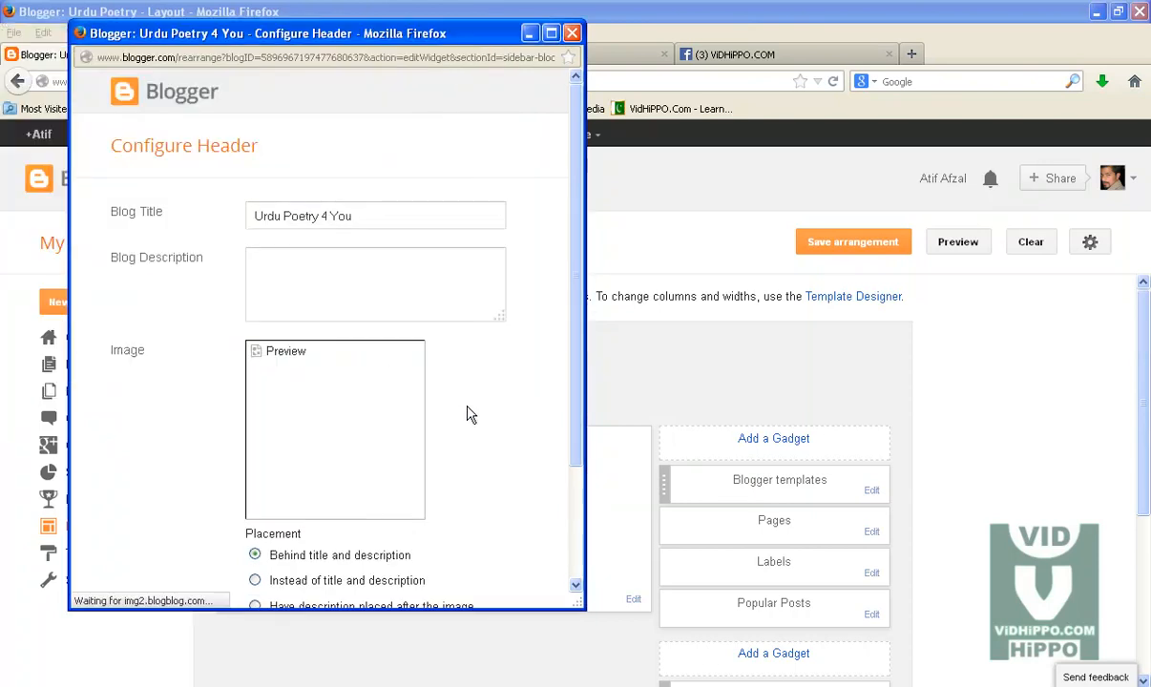
{"action": "scroll", "coordinate": [467, 415], "scroll_direction": "down", "scroll_amount": 2}
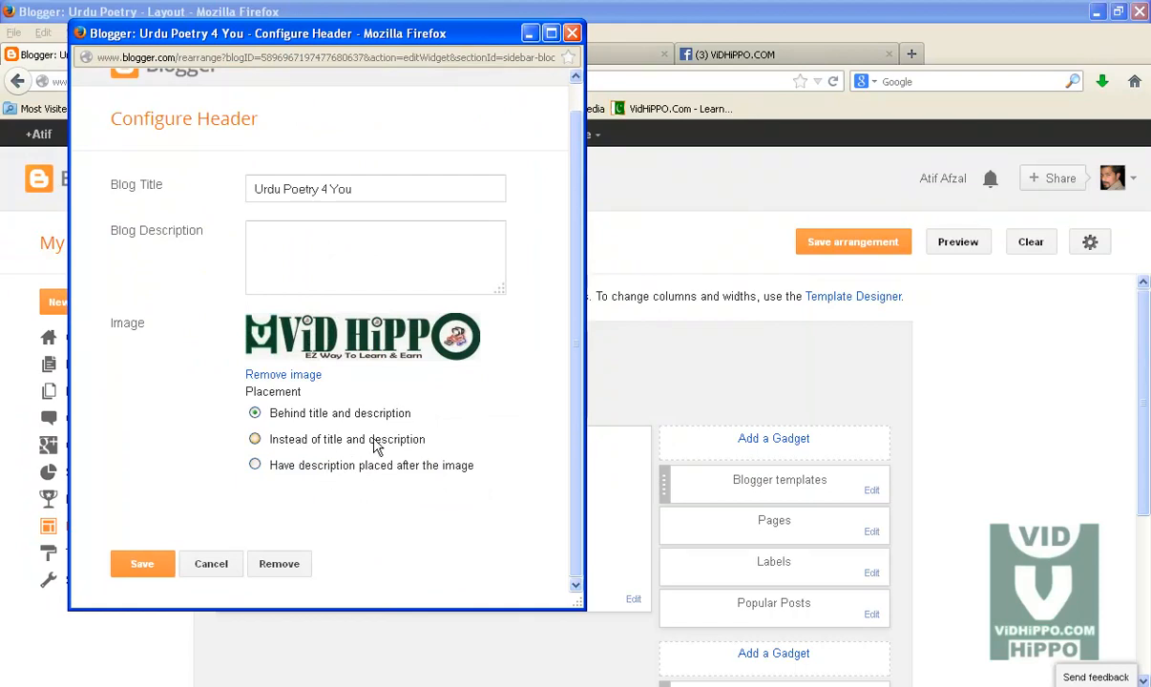
{"action": "left_click", "coordinate": [159, 564]}
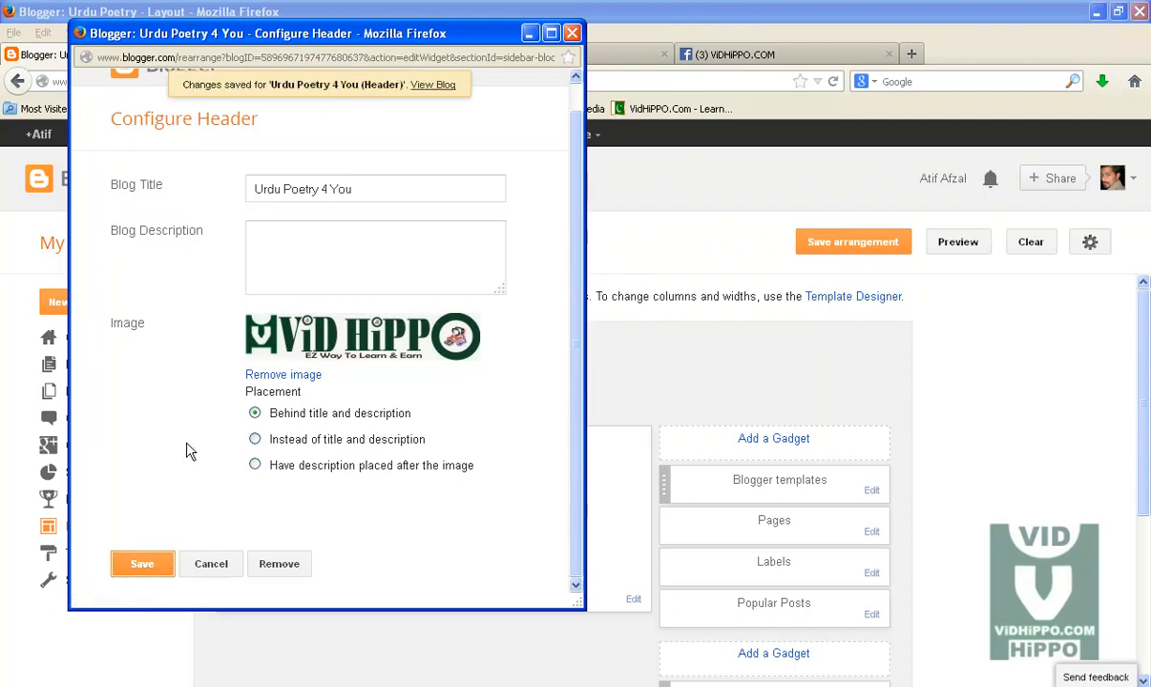
Step: Reload the blog's home page to check the header
{"action": "left_click", "coordinate": [458, 54]}
{"action": "left_click", "coordinate": [423, 82]}
{"action": "key", "text": "Return"}
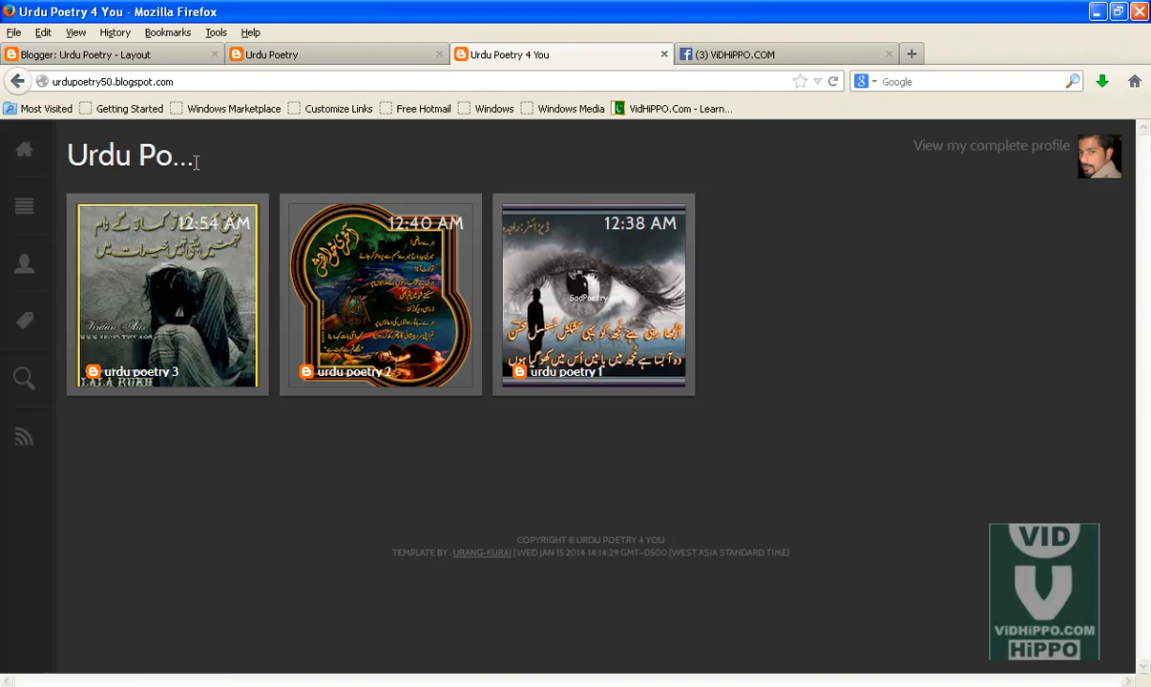
Step: Set the header image placement to Instead of title and description, save it, and save the layout arrangement
{"action": "left_click", "coordinate": [130, 57]}
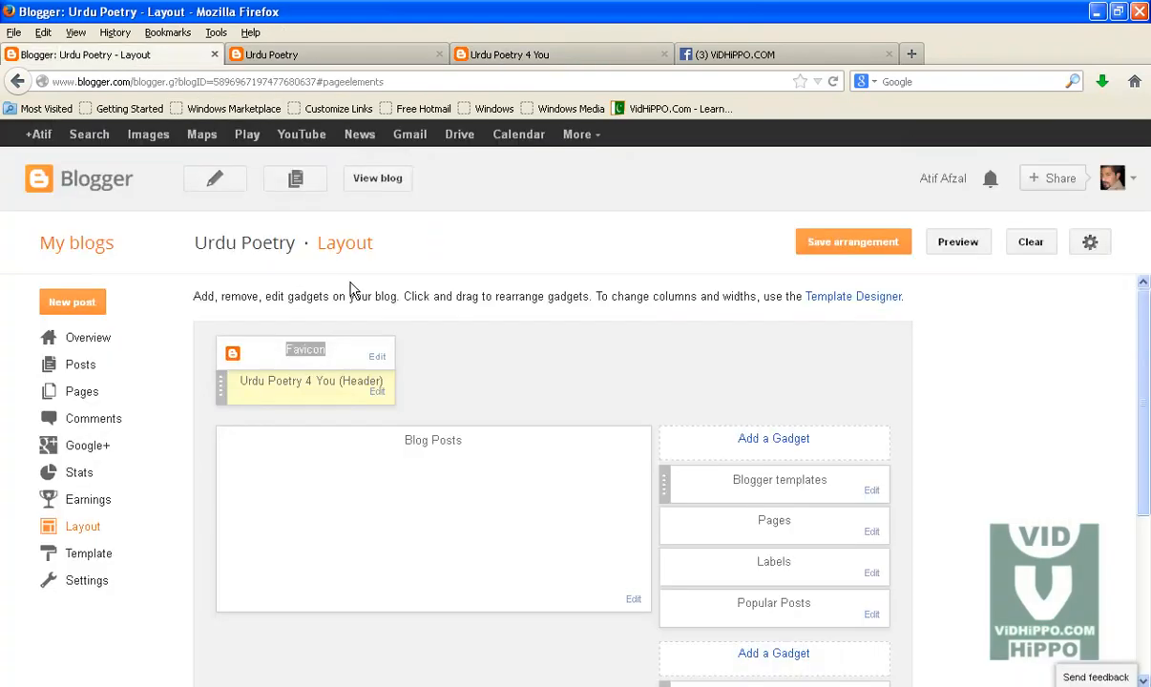
{"action": "left_click", "coordinate": [377, 395]}
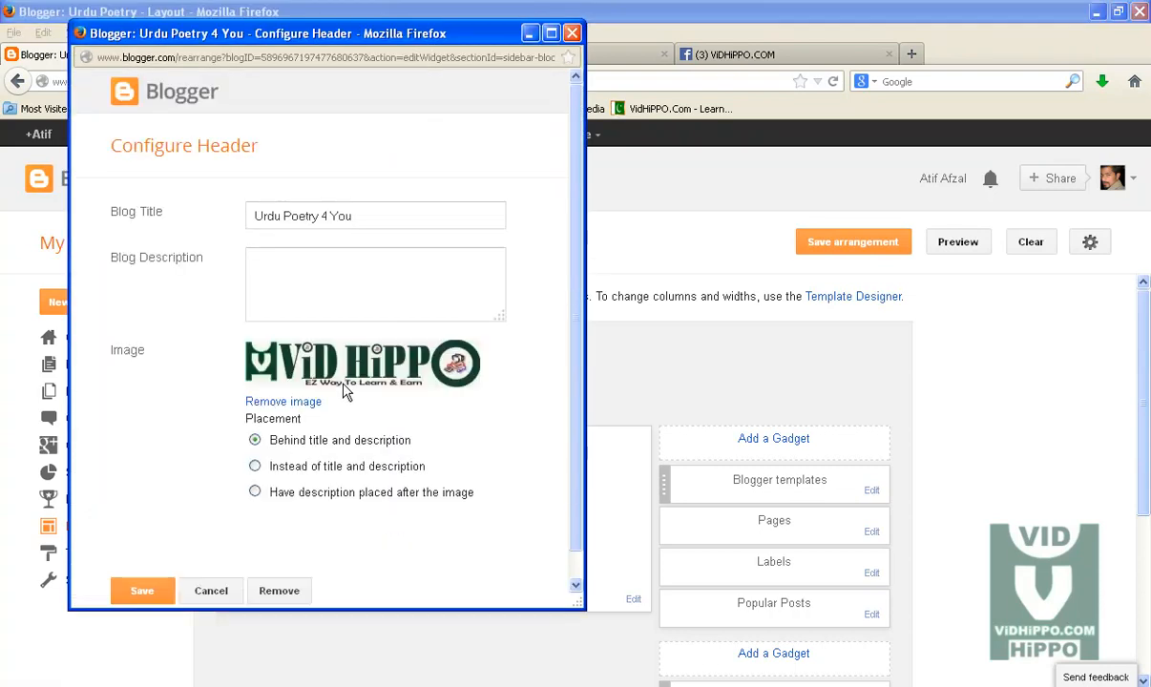
{"action": "scroll", "coordinate": [412, 455], "scroll_direction": "down", "scroll_amount": 1}
{"action": "left_click", "coordinate": [254, 439]}
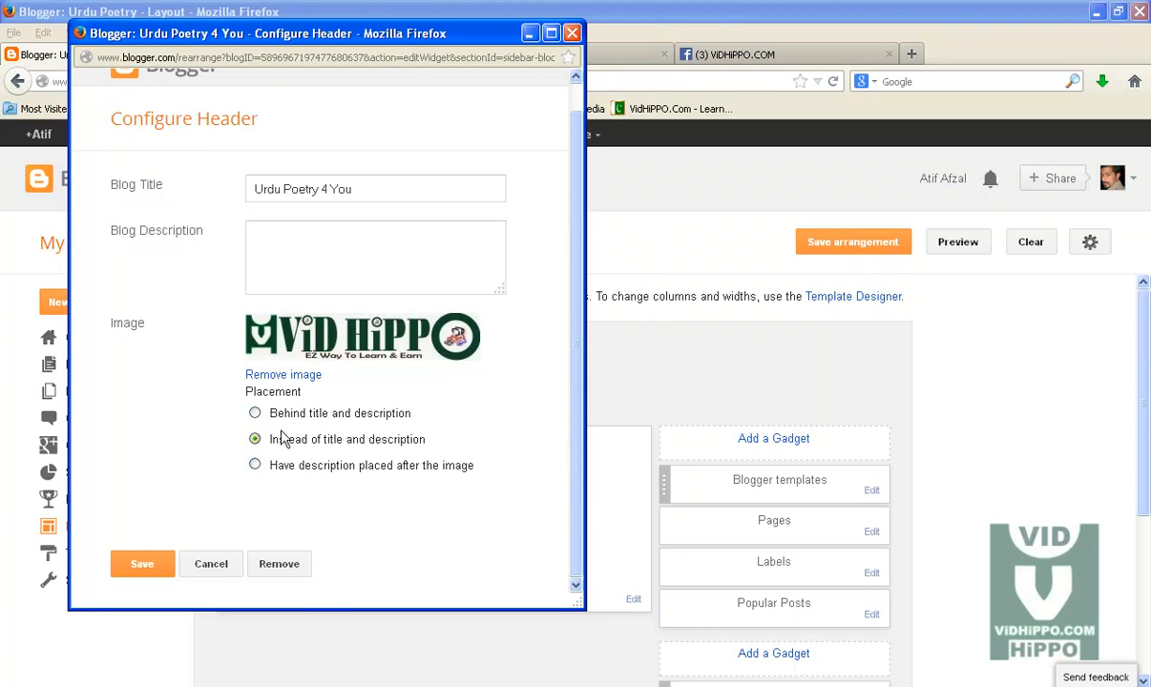
{"action": "left_click", "coordinate": [153, 565]}
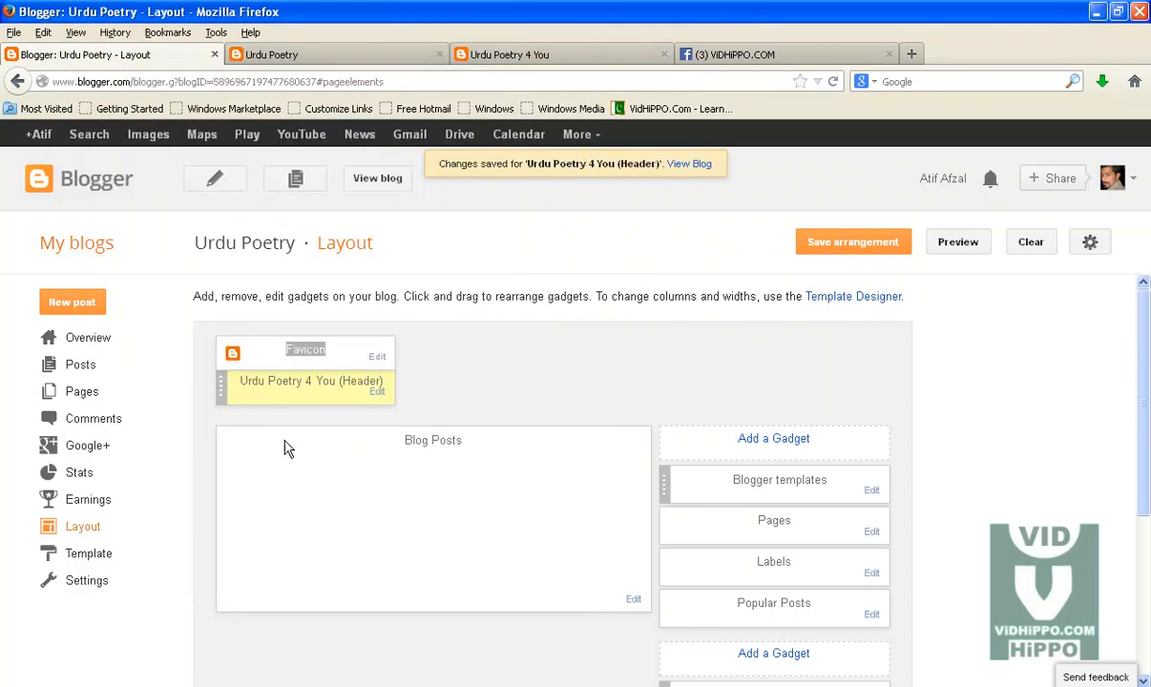
{"action": "left_click", "coordinate": [843, 247]}
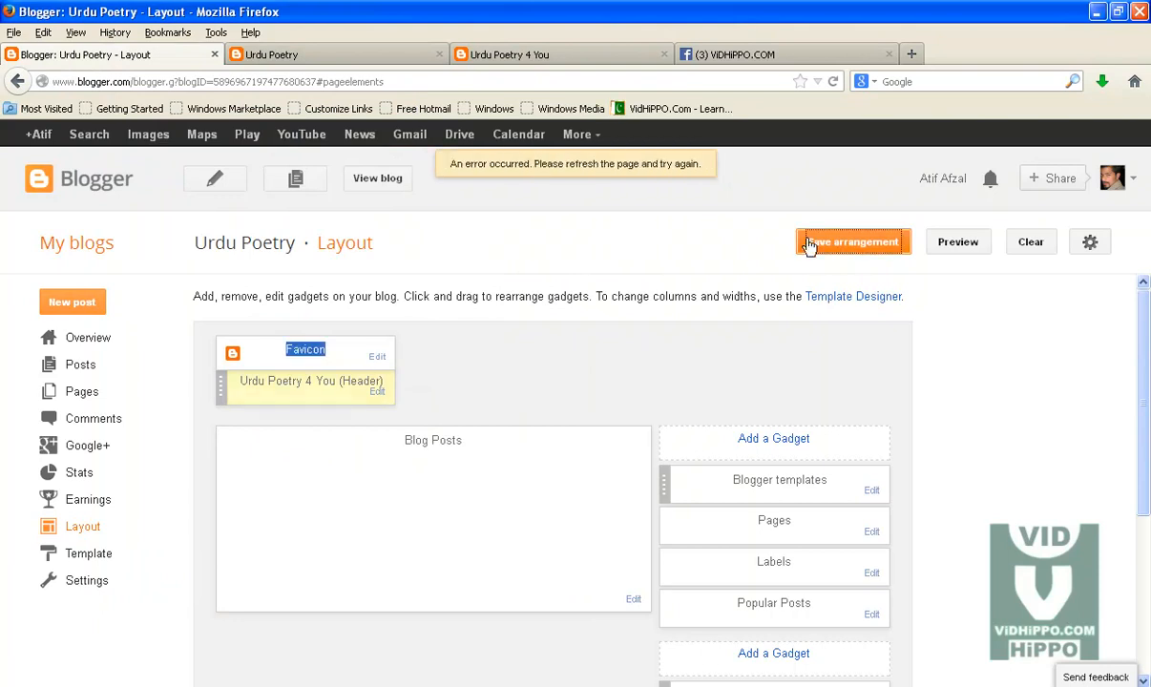
Step: Reload the blog's home page to check the header image
{"action": "left_click", "coordinate": [524, 53]}
{"action": "left_click", "coordinate": [527, 79]}
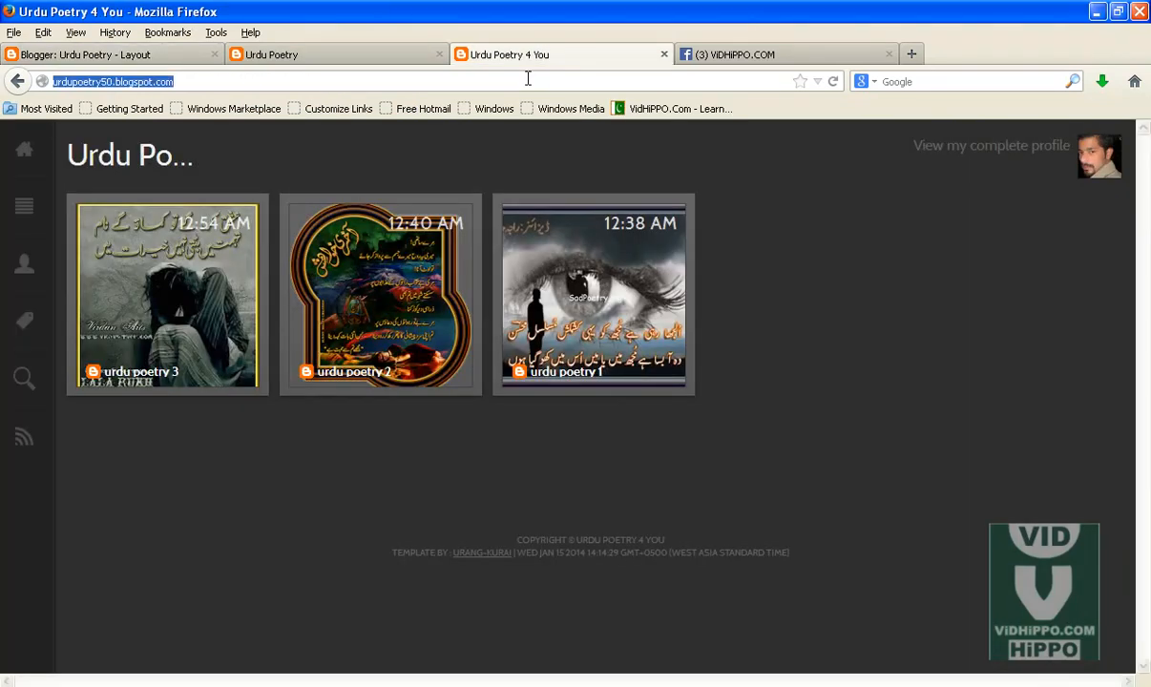
{"action": "key", "text": "Return"}
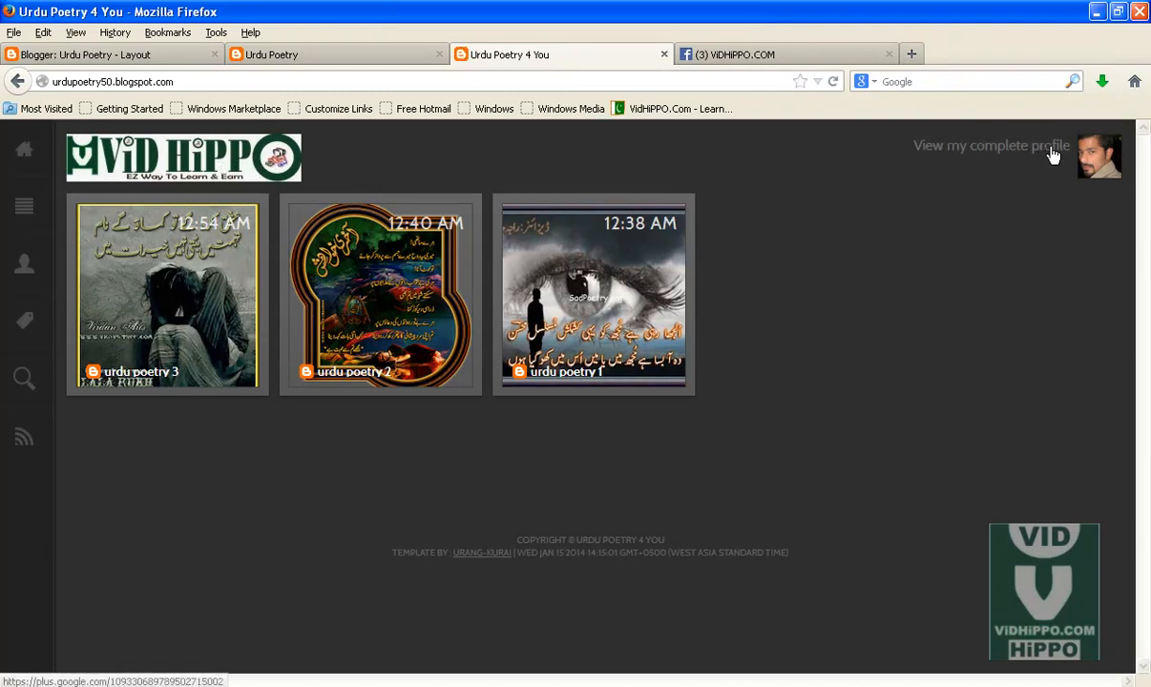
Step: Copy the footer's copyright text, then select and copy the TEMPLATE BY credit text
{"action": "left_click_drag", "start_coordinate": [512, 542], "coordinate": [676, 547]}
{"action": "left_click", "coordinate": [666, 527]}
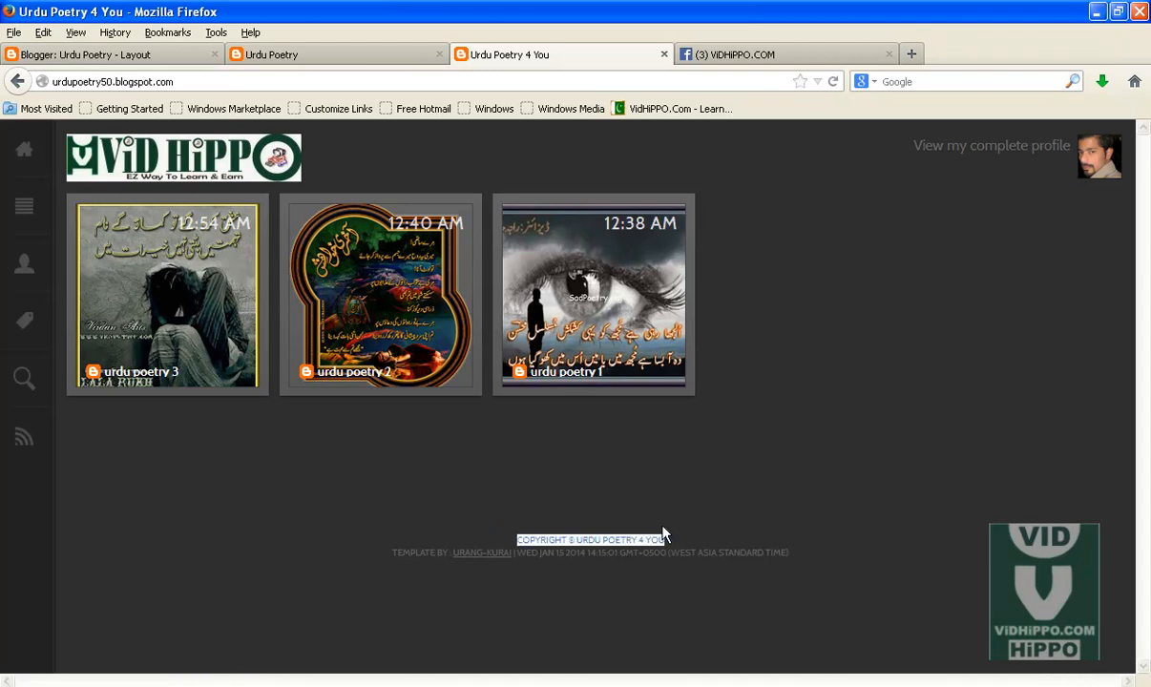
{"action": "right_click", "coordinate": [567, 542]}
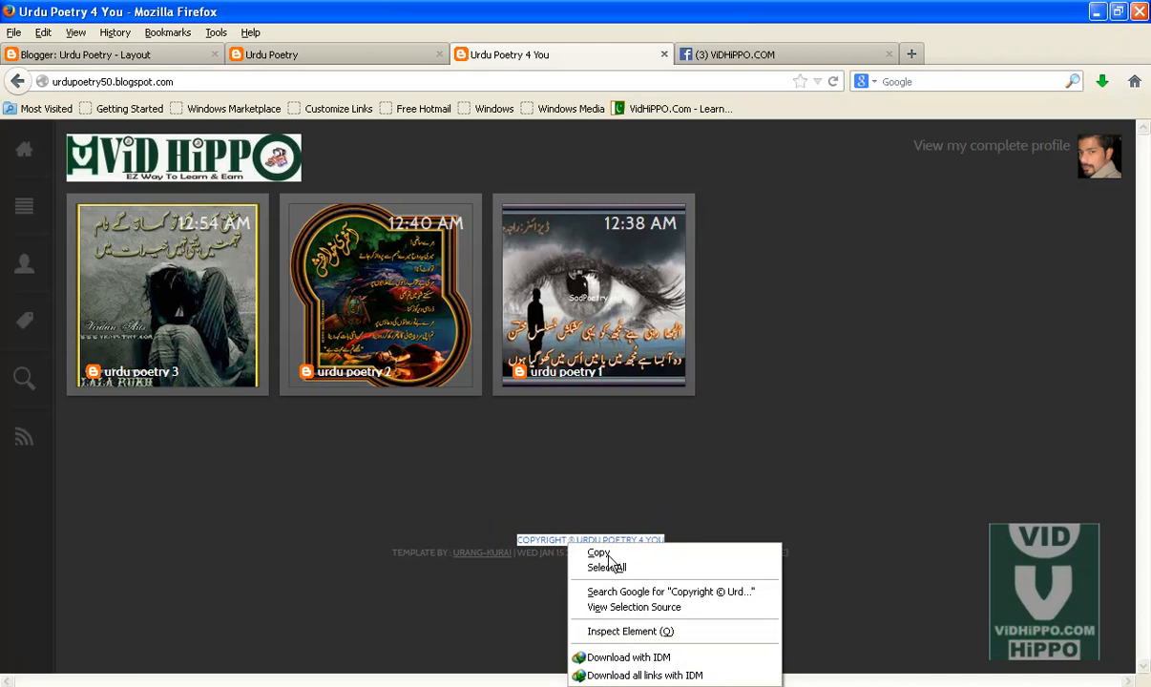
{"action": "left_click", "coordinate": [599, 554]}
{"action": "left_click_drag", "start_coordinate": [392, 551], "coordinate": [448, 551]}
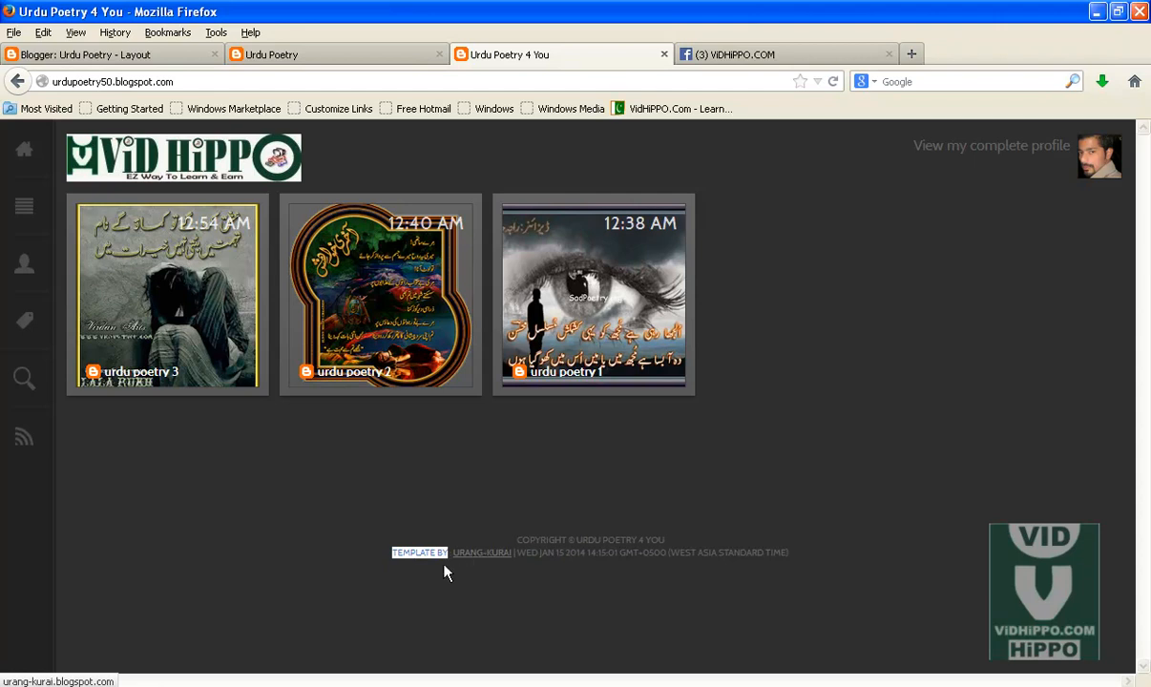
{"action": "right_click", "coordinate": [435, 558]}
{"action": "left_click", "coordinate": [464, 568]}
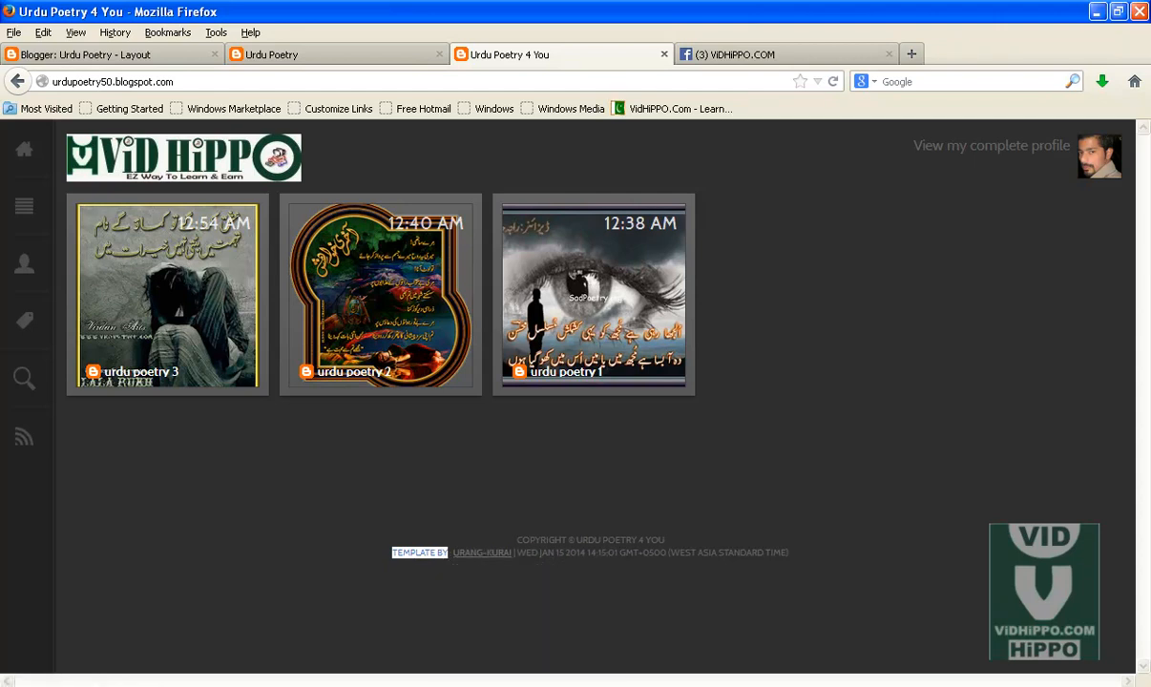
Step: Search the template code for the 'Template by' credit text, trying both search directions and the shorter term Template
{"action": "key", "text": "alt+Tab"}
{"action": "double_click", "coordinate": [157, 194]}
{"action": "key", "text": "ctrl+v"}
{"action": "left_click", "coordinate": [315, 194]}
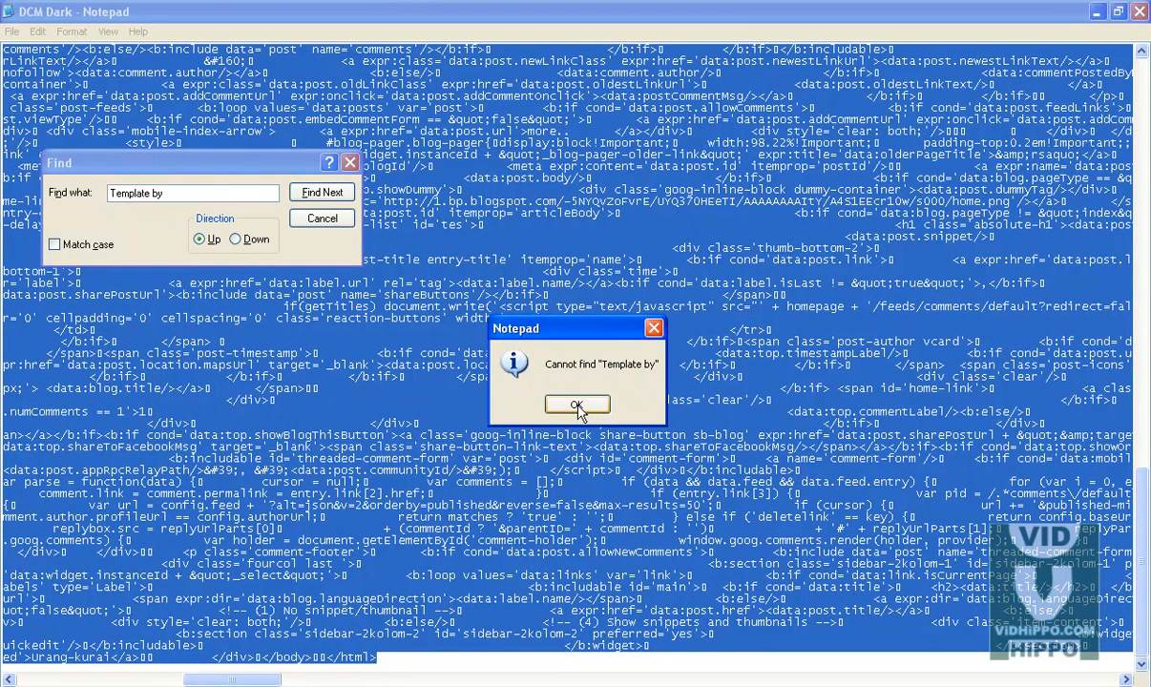
{"action": "key", "text": "Return"}
{"action": "left_click", "coordinate": [322, 218]}
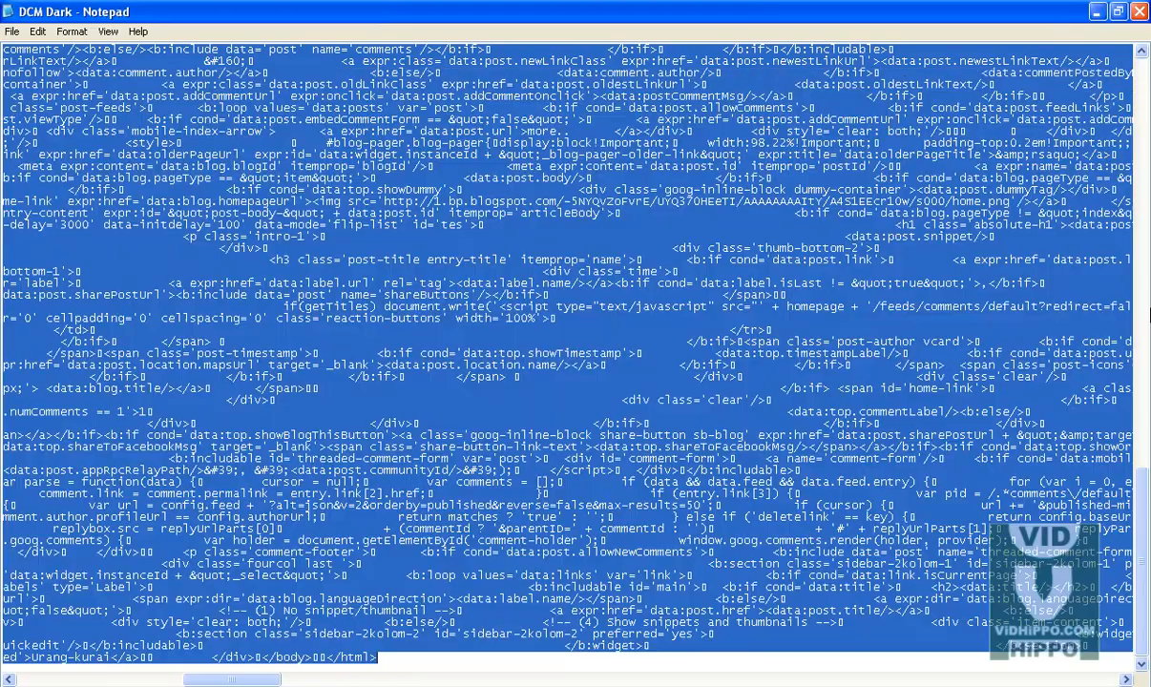
{"action": "left_click_drag", "start_coordinate": [1143, 487], "coordinate": [1132, 63]}
{"action": "left_click", "coordinate": [3, 62]}
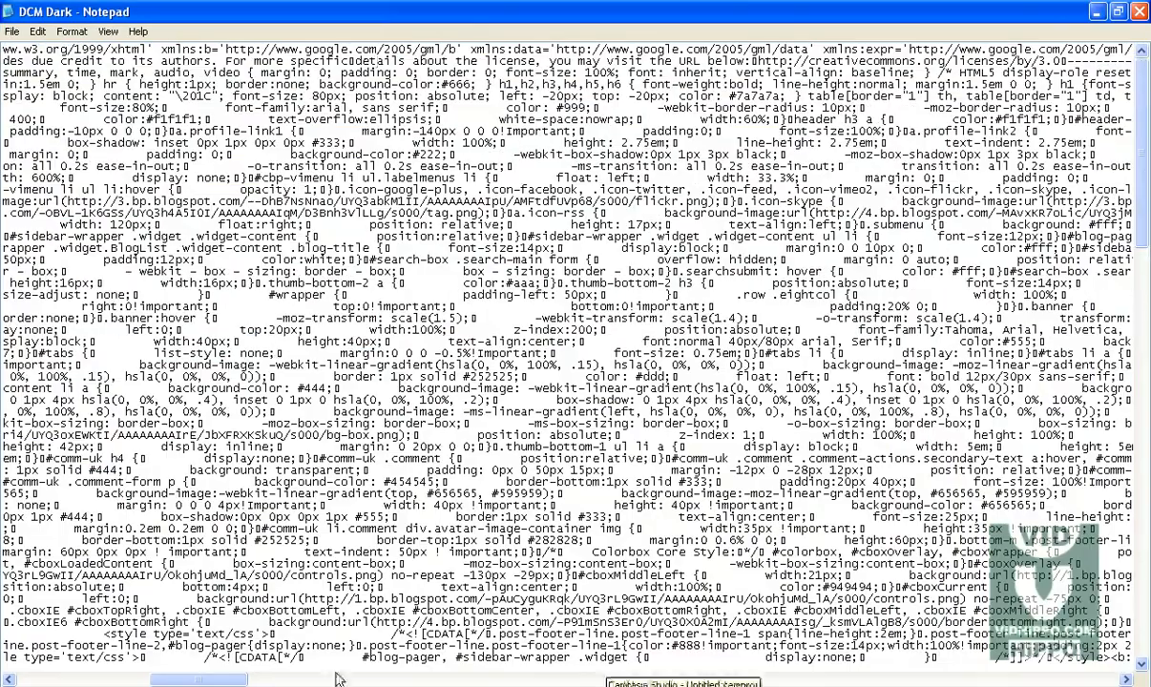
{"action": "left_click_drag", "start_coordinate": [212, 681], "coordinate": [6, 632]}
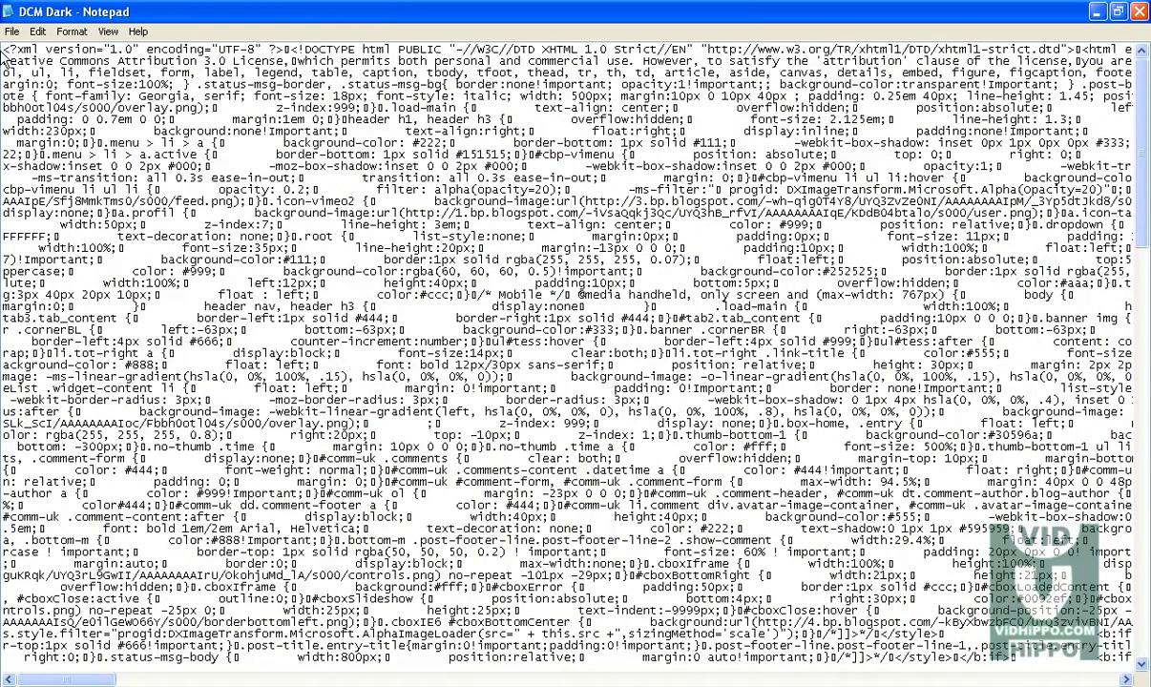
{"action": "key", "text": "ctrl+f"}
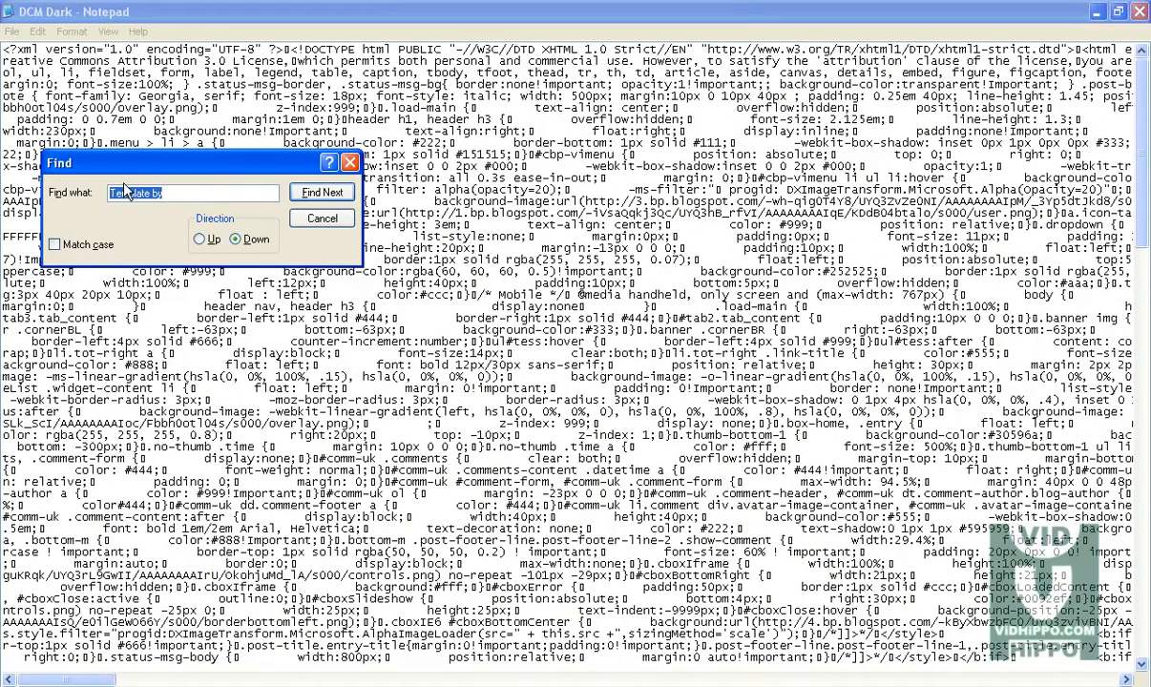
{"action": "left_click", "coordinate": [322, 192]}
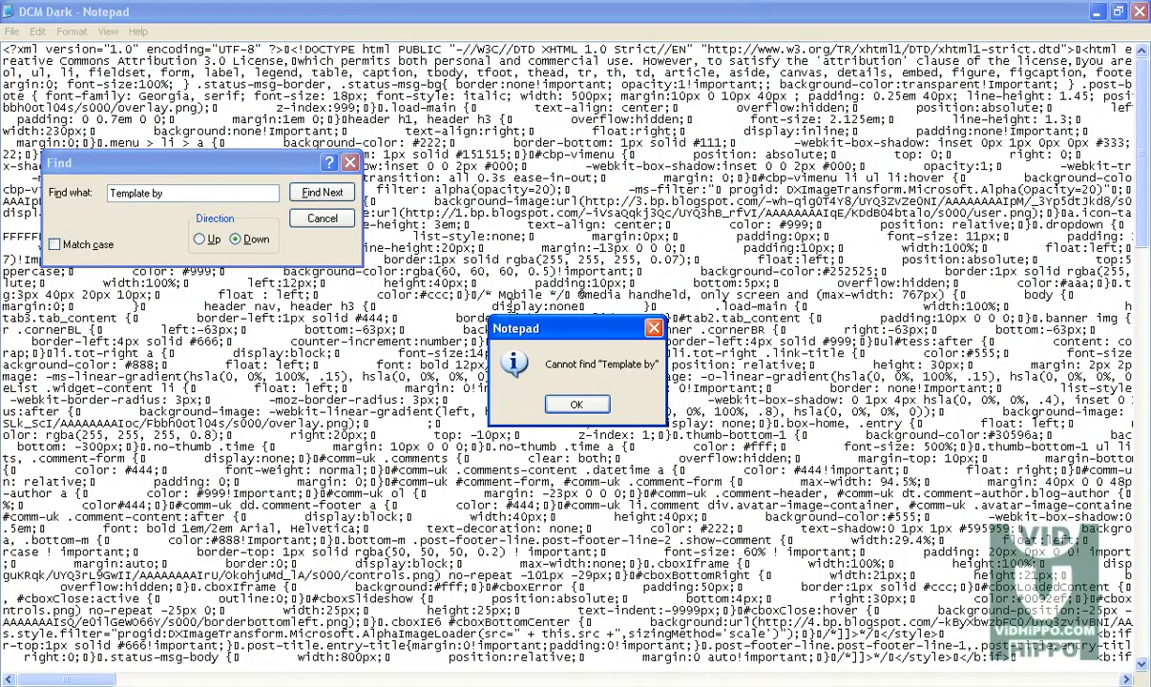
{"action": "left_click", "coordinate": [582, 406]}
{"action": "left_click", "coordinate": [200, 238]}
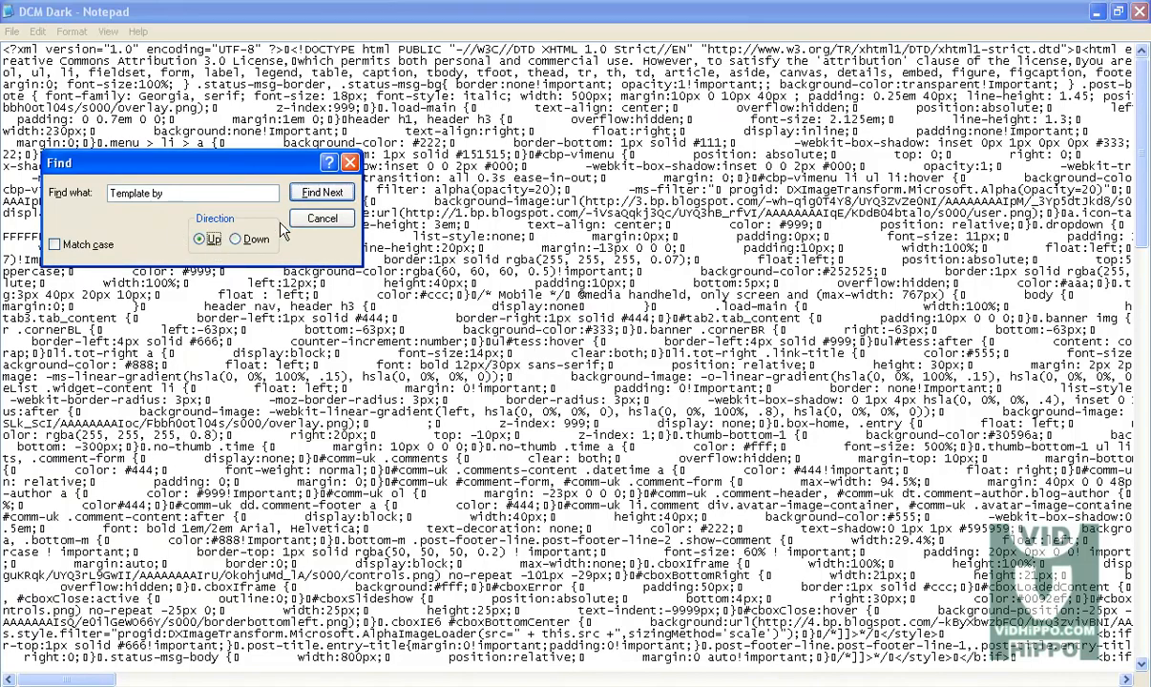
{"action": "left_click", "coordinate": [322, 193]}
{"action": "left_click", "coordinate": [580, 401]}
{"action": "left_click", "coordinate": [158, 192]}
{"action": "left_click", "coordinate": [321, 193]}
{"action": "left_click", "coordinate": [549, 384]}
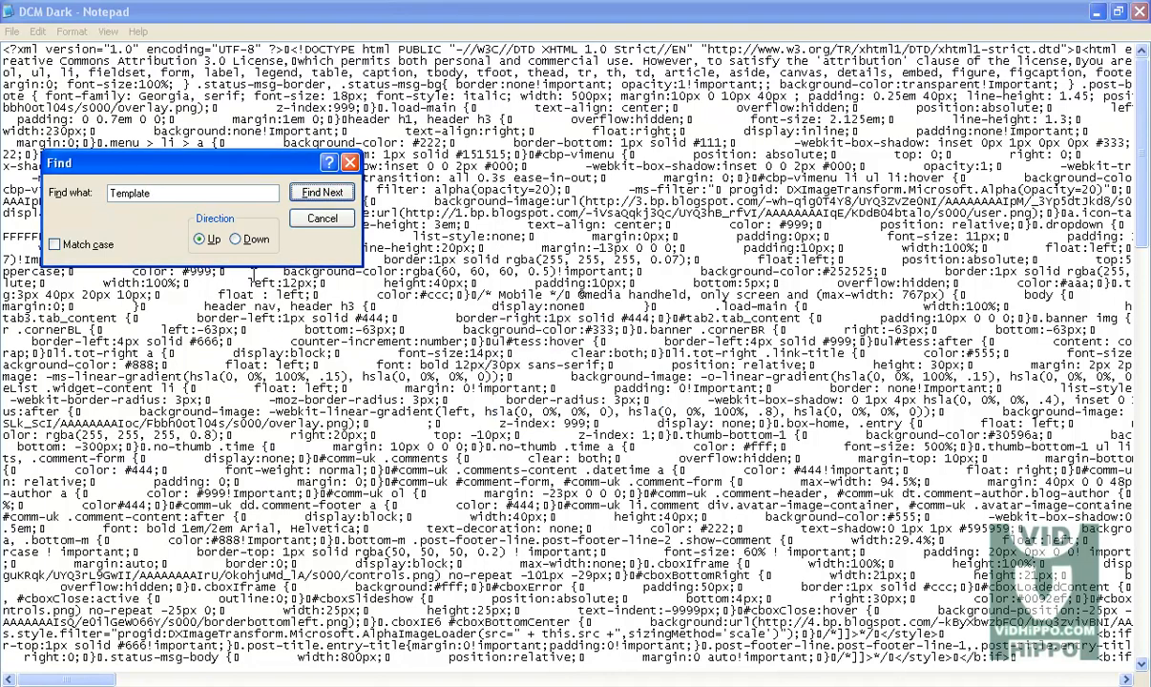
{"action": "left_click", "coordinate": [234, 239]}
{"action": "left_click", "coordinate": [156, 96]}
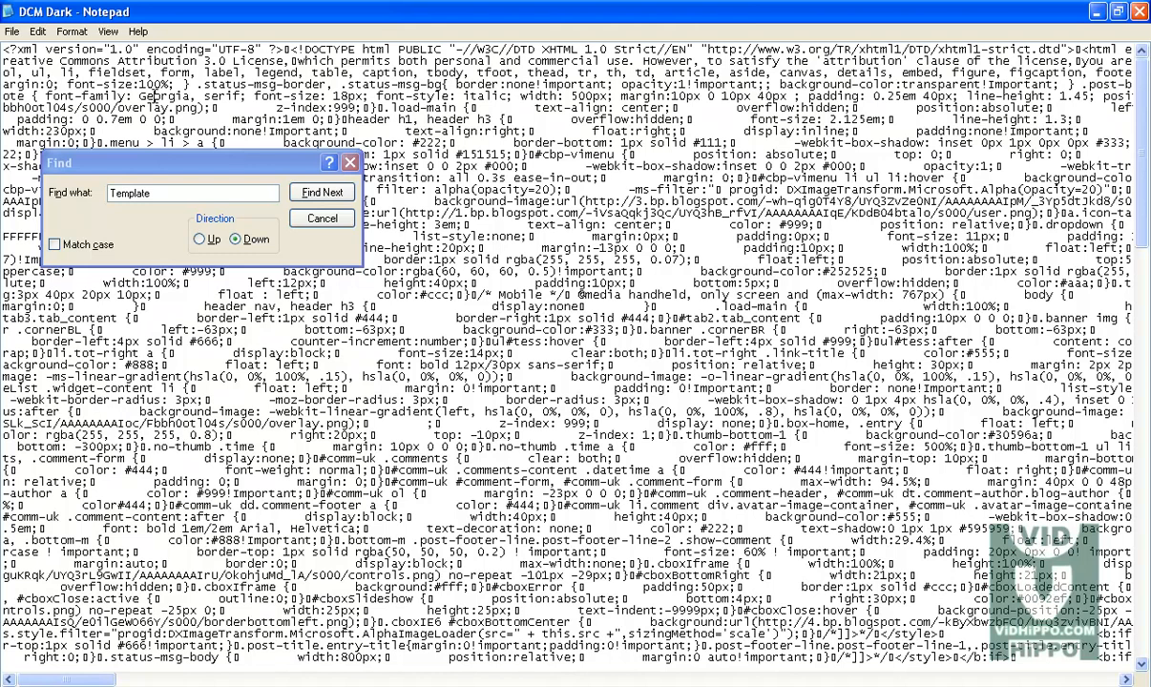
{"action": "left_click", "coordinate": [321, 194]}
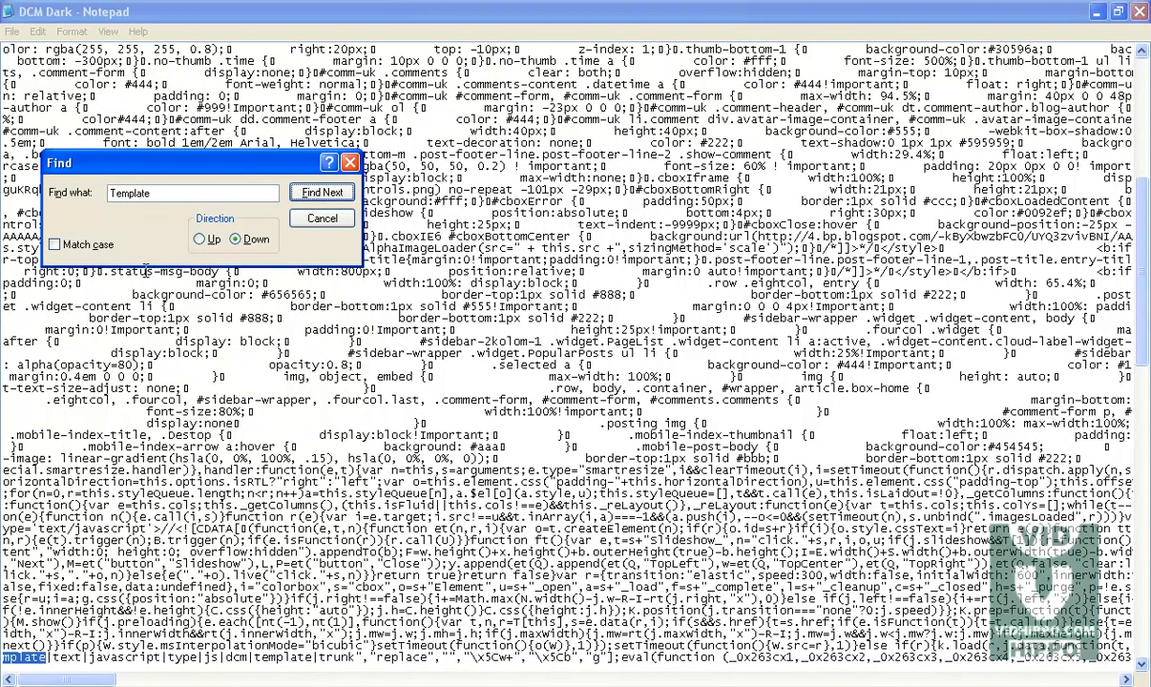
{"action": "left_click", "coordinate": [151, 191]}
{"action": "left_click", "coordinate": [323, 193]}
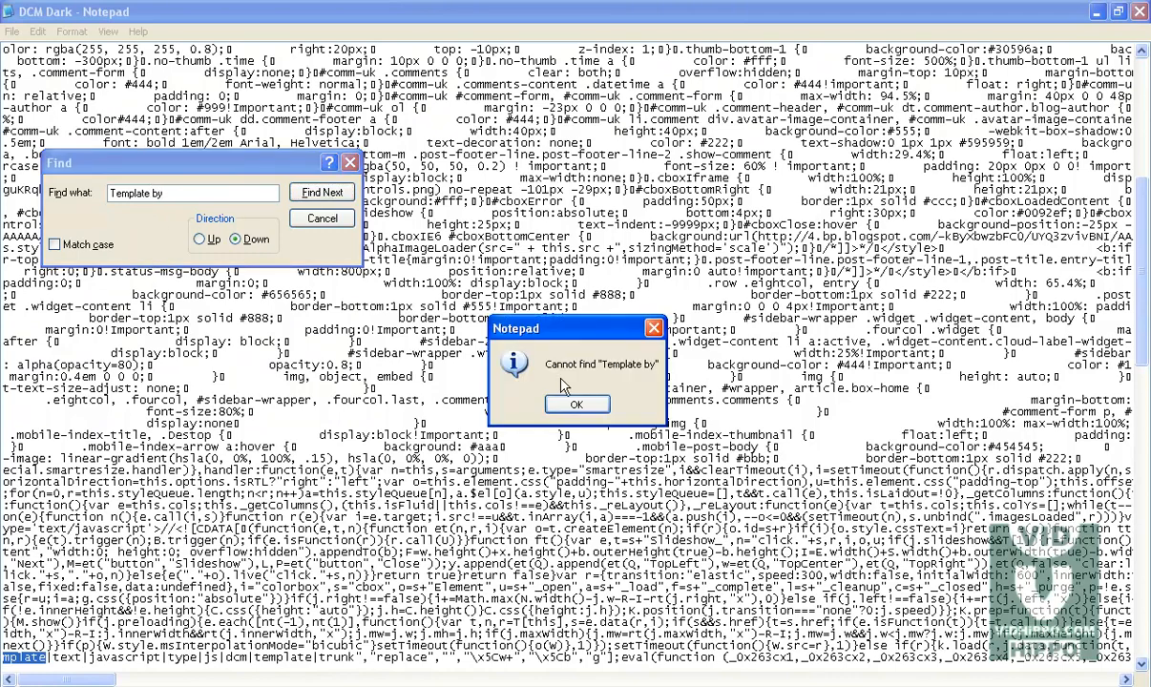
{"action": "left_click", "coordinate": [576, 404]}
Step: Copy the footer's URANG-KURAI credit name from the blog and search the template code for it
{"action": "key", "text": "alt+Tab"}
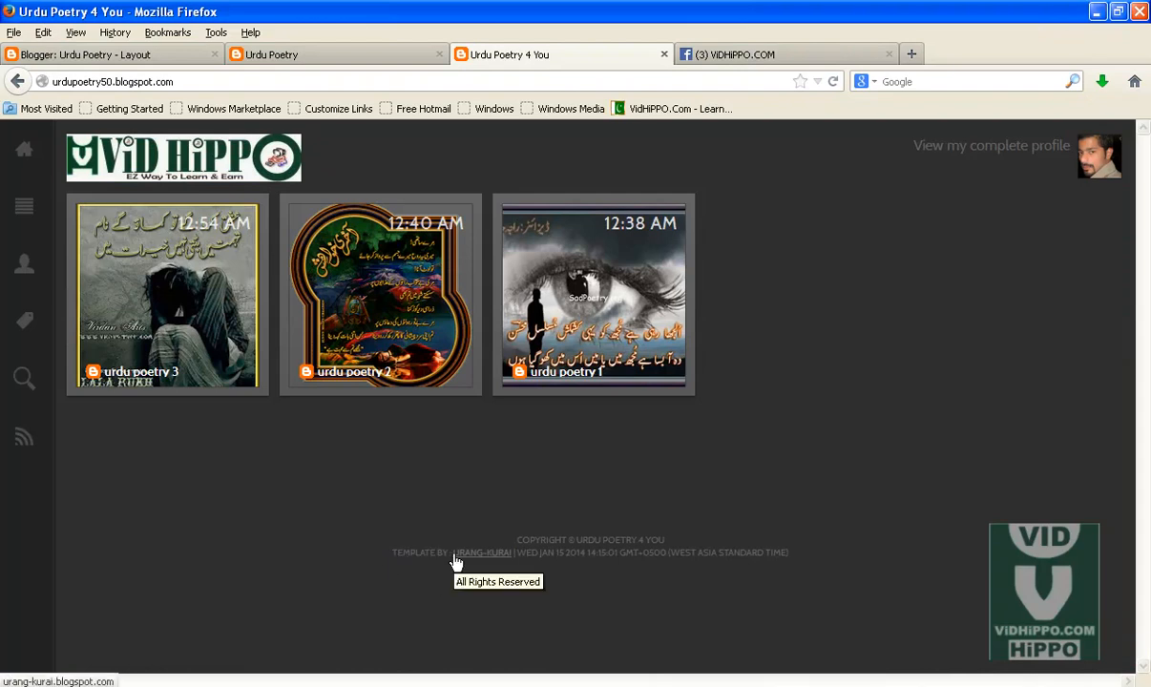
{"action": "left_click_drag", "start_coordinate": [452, 552], "coordinate": [507, 560]}
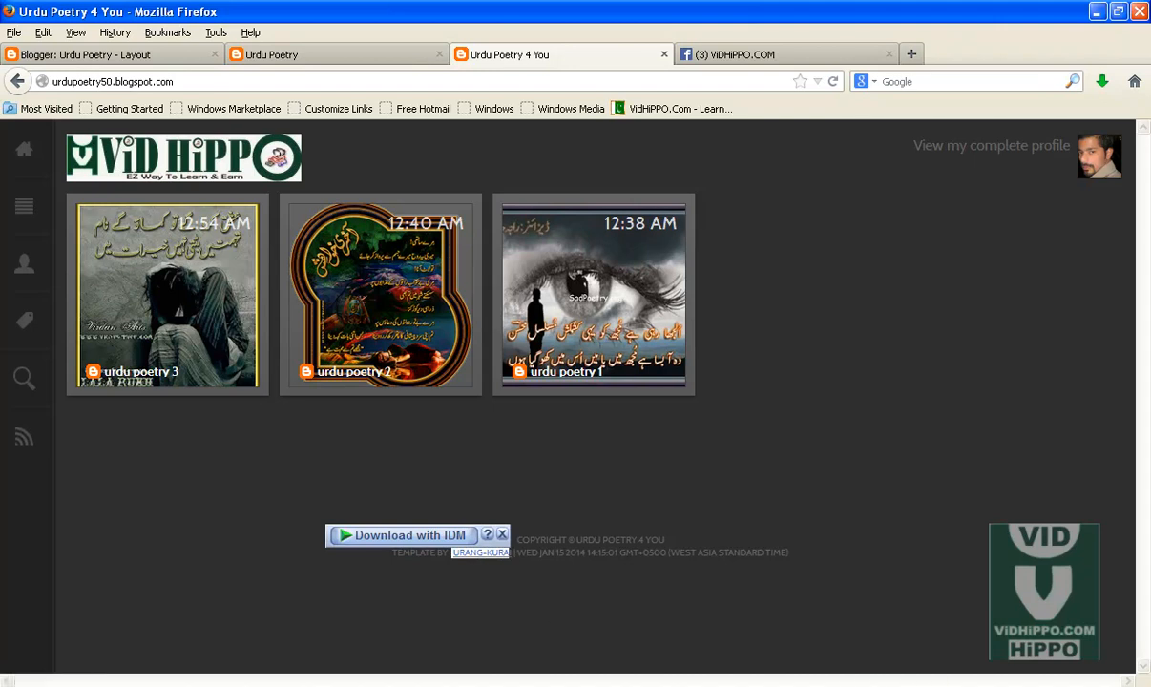
{"action": "left_click", "coordinate": [893, 686]}
{"action": "left_click", "coordinate": [893, 686]}
{"action": "left_click", "coordinate": [901, 686]}
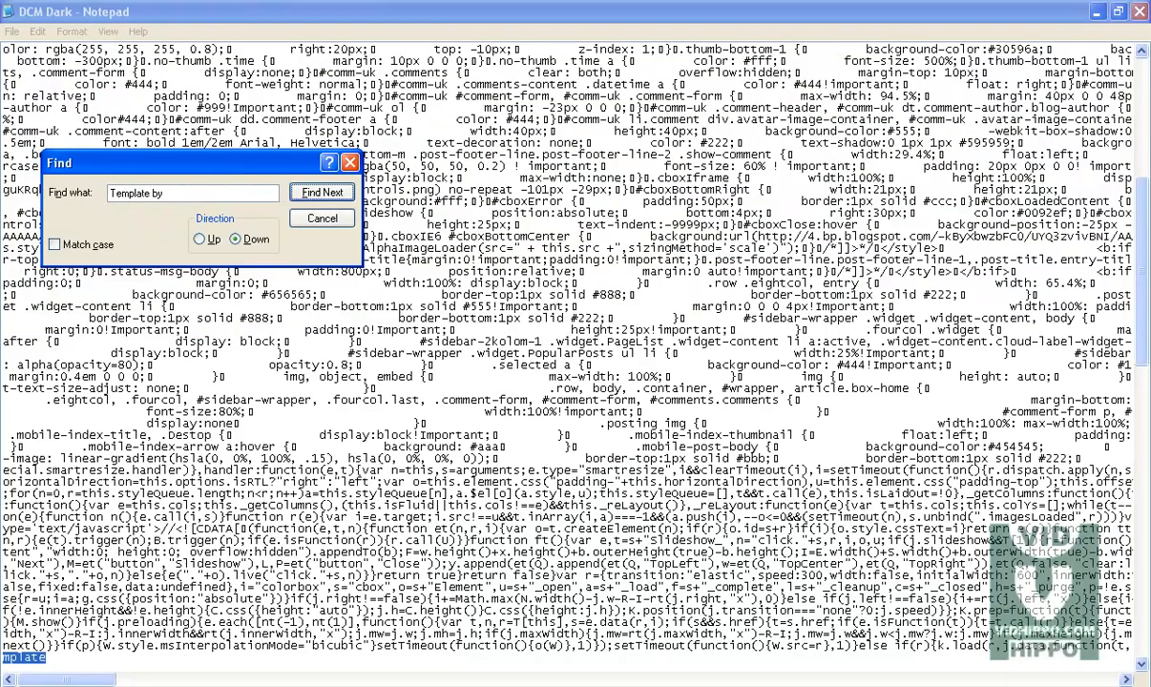
{"action": "left_click", "coordinate": [191, 195]}
{"action": "left_click_drag", "start_coordinate": [191, 196], "coordinate": [65, 198]}
{"action": "type", "text": "Urang-kura"}
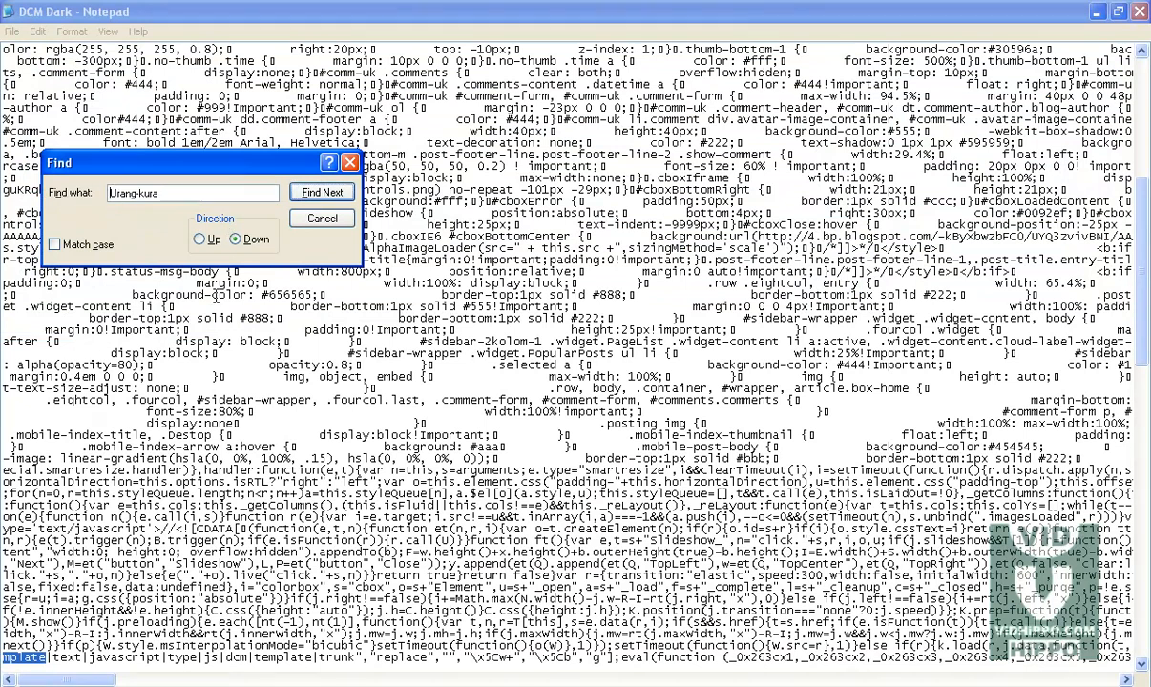
{"action": "left_click", "coordinate": [320, 191]}
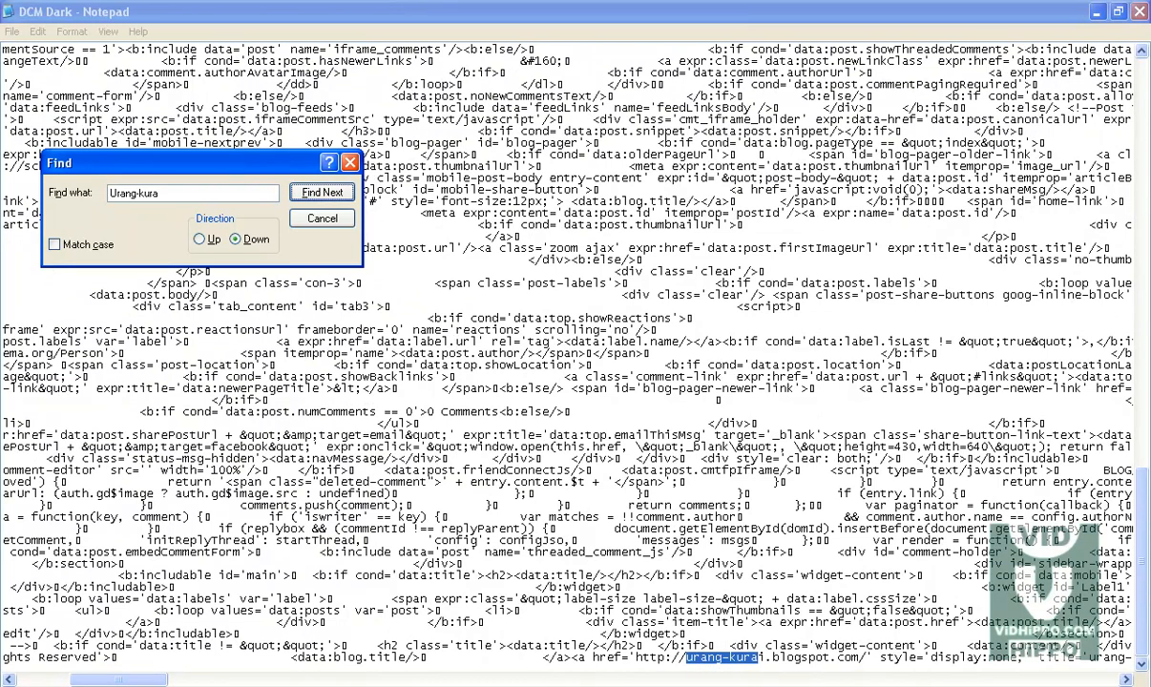
Step: Replace the credit link's urang-kurai.blogspot.com address with facebook.com/vidhippo in the template code
{"action": "left_click", "coordinate": [292, 684]}
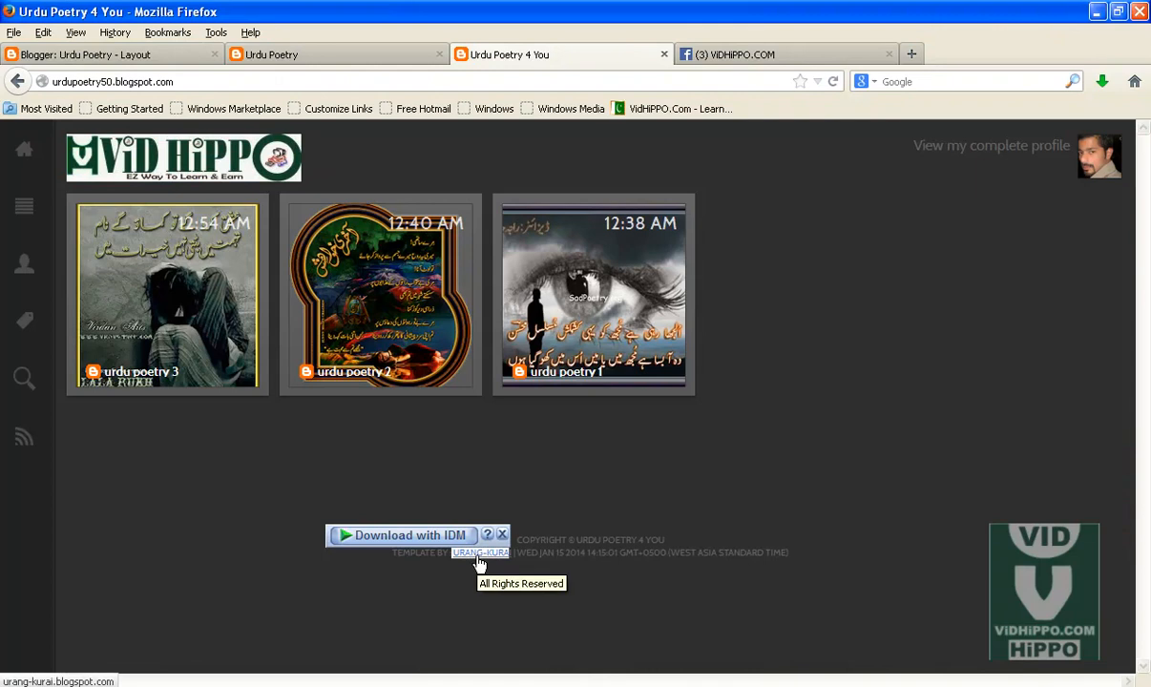
{"action": "left_click", "coordinate": [504, 537]}
{"action": "key", "text": "alt+Tab"}
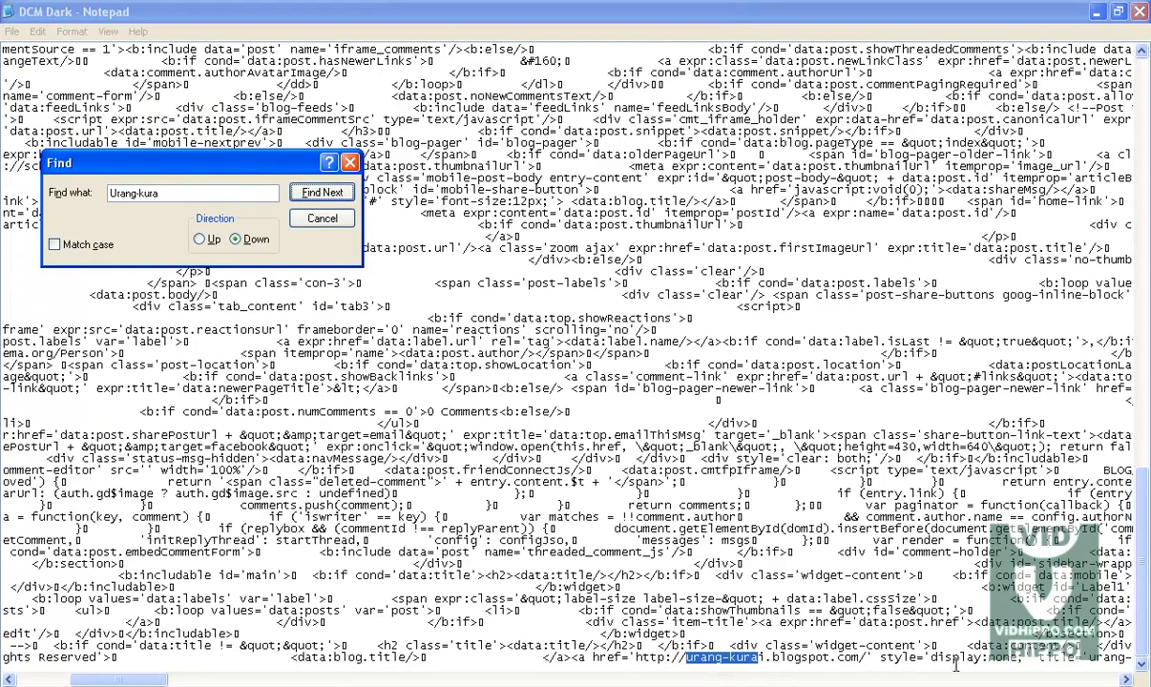
{"action": "left_click", "coordinate": [1126, 680]}
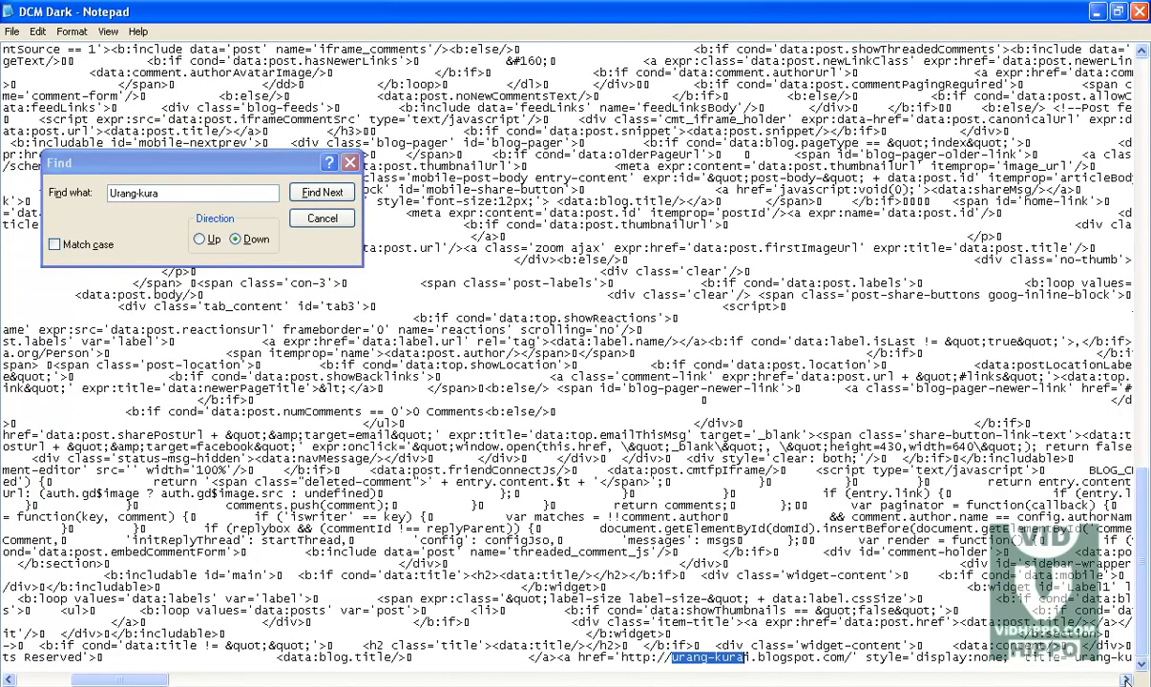
{"action": "left_click_drag", "start_coordinate": [843, 657], "coordinate": [677, 662]}
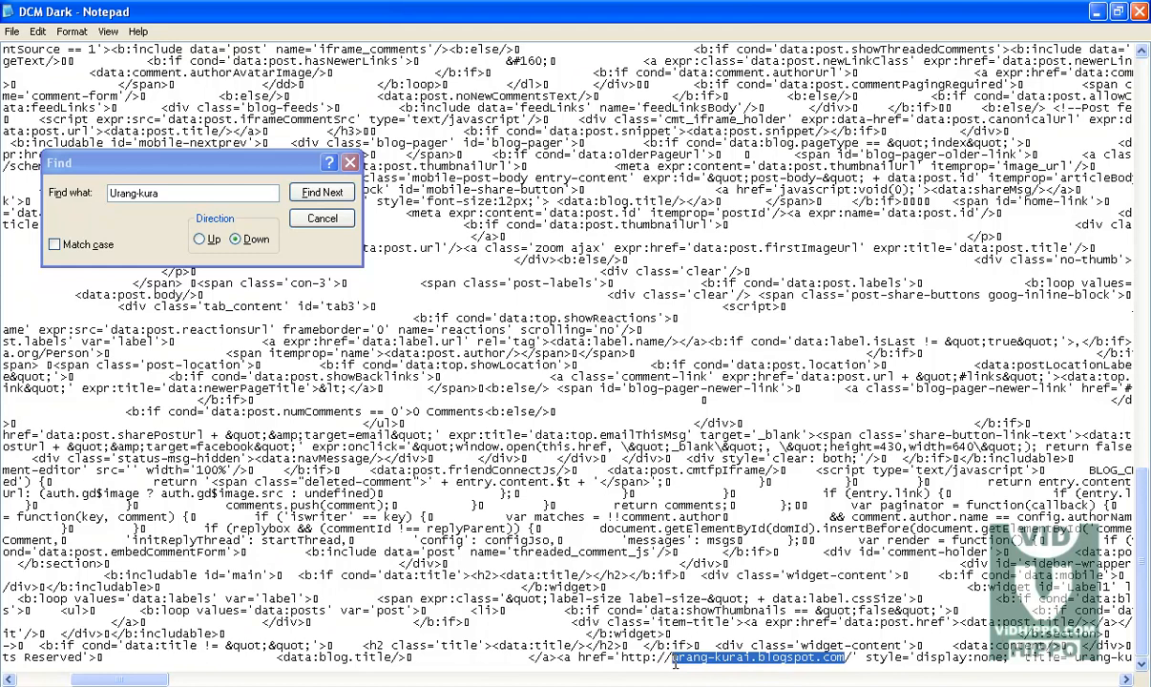
{"action": "type", "text": "face"}
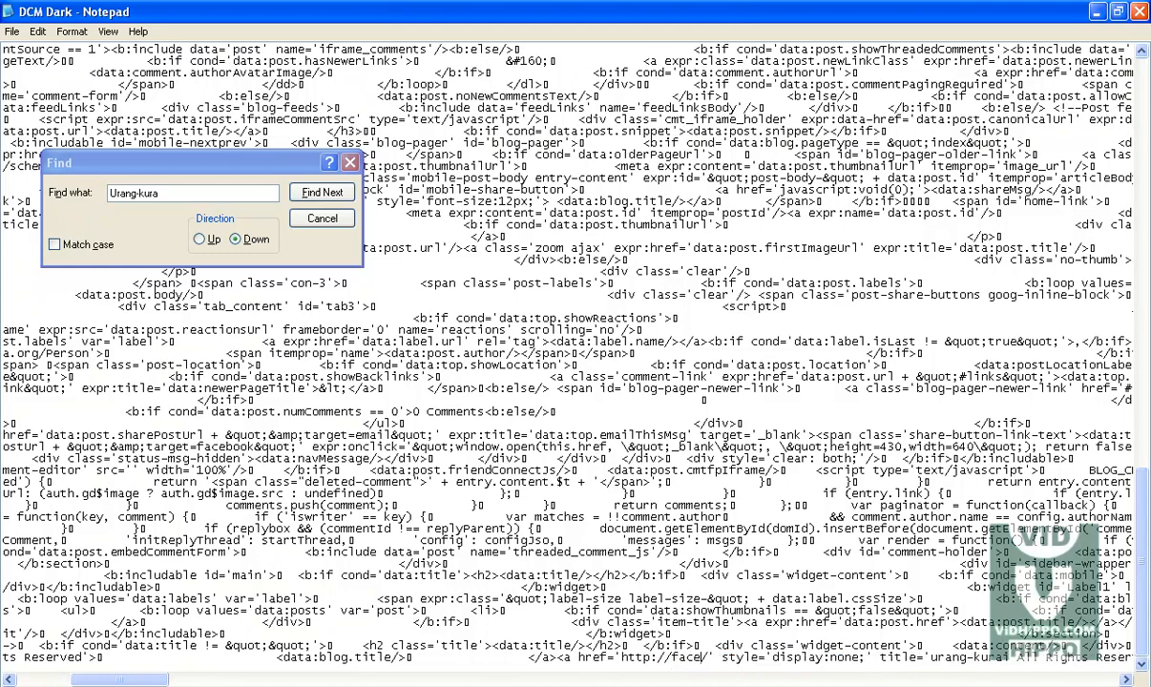
{"action": "type", "text": "book.co"}
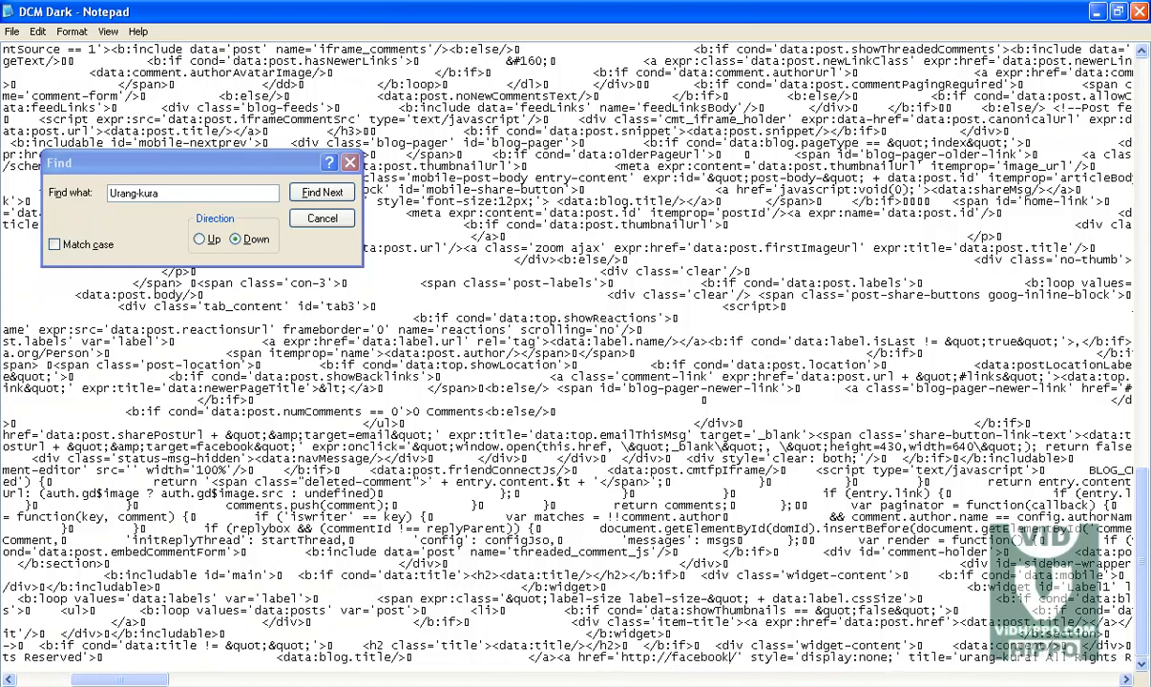
{"action": "type", "text": "m/"}
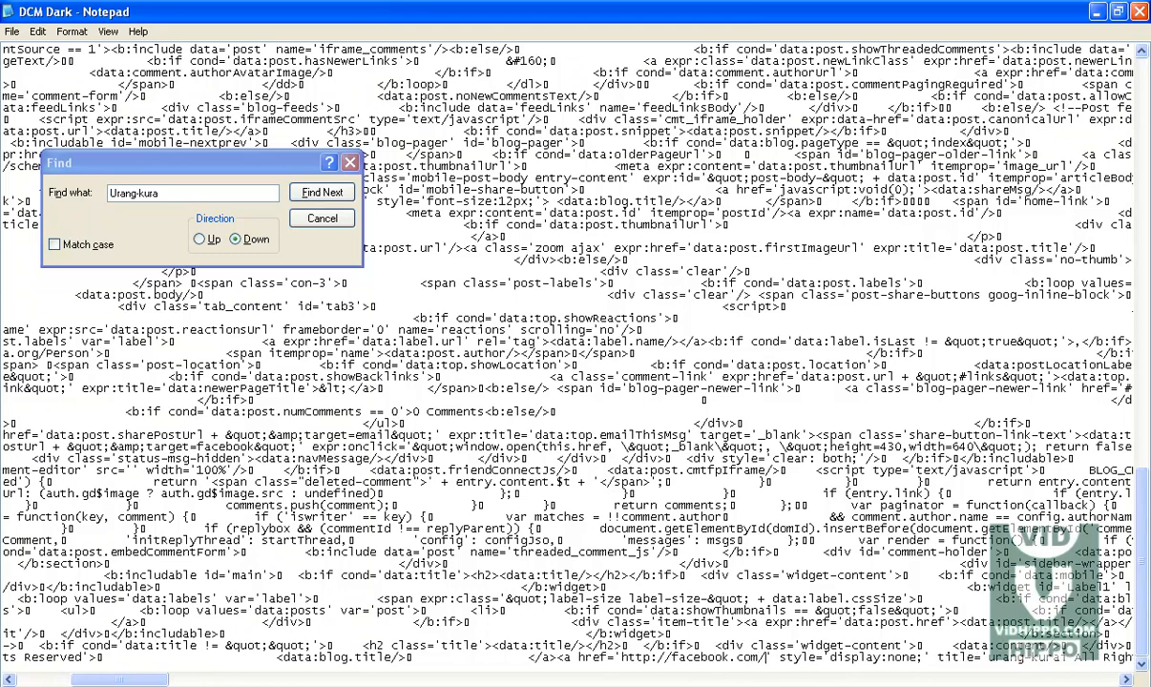
{"action": "type", "text": "vidhippo"}
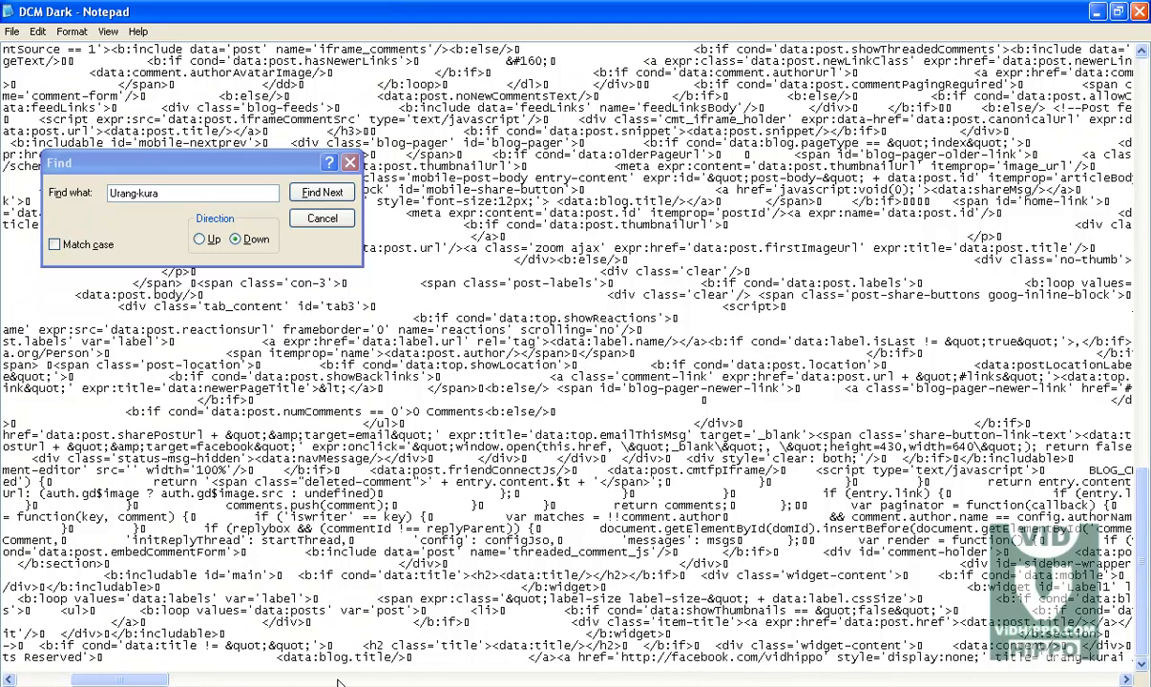
Step: Replace the credit link's visible text Urang-kurai with FaceBOOK PAGE
{"action": "left_click_drag", "start_coordinate": [170, 682], "coordinate": [144, 681]}
{"action": "left_click", "coordinate": [1126, 681]}
{"action": "left_click", "coordinate": [1126, 682]}
{"action": "left_click", "coordinate": [1126, 682]}
{"action": "left_click", "coordinate": [1126, 681]}
{"action": "left_click", "coordinate": [1126, 682]}
{"action": "left_click", "coordinate": [1126, 682]}
{"action": "left_click", "coordinate": [1126, 681]}
{"action": "left_click", "coordinate": [1126, 681]}
{"action": "left_click", "coordinate": [1126, 681]}
{"action": "left_click", "coordinate": [1126, 682]}
{"action": "left_click", "coordinate": [1126, 681]}
{"action": "left_click", "coordinate": [1126, 681]}
{"action": "left_click", "coordinate": [1127, 682]}
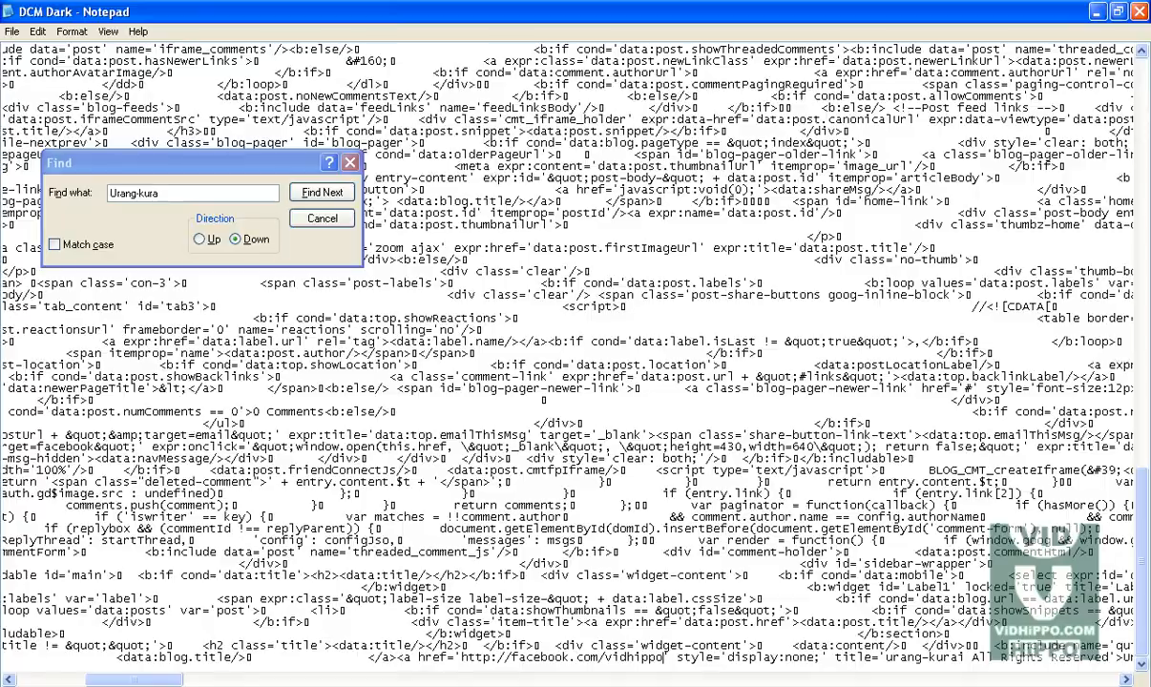
{"action": "key", "text": "alt+Tab"}
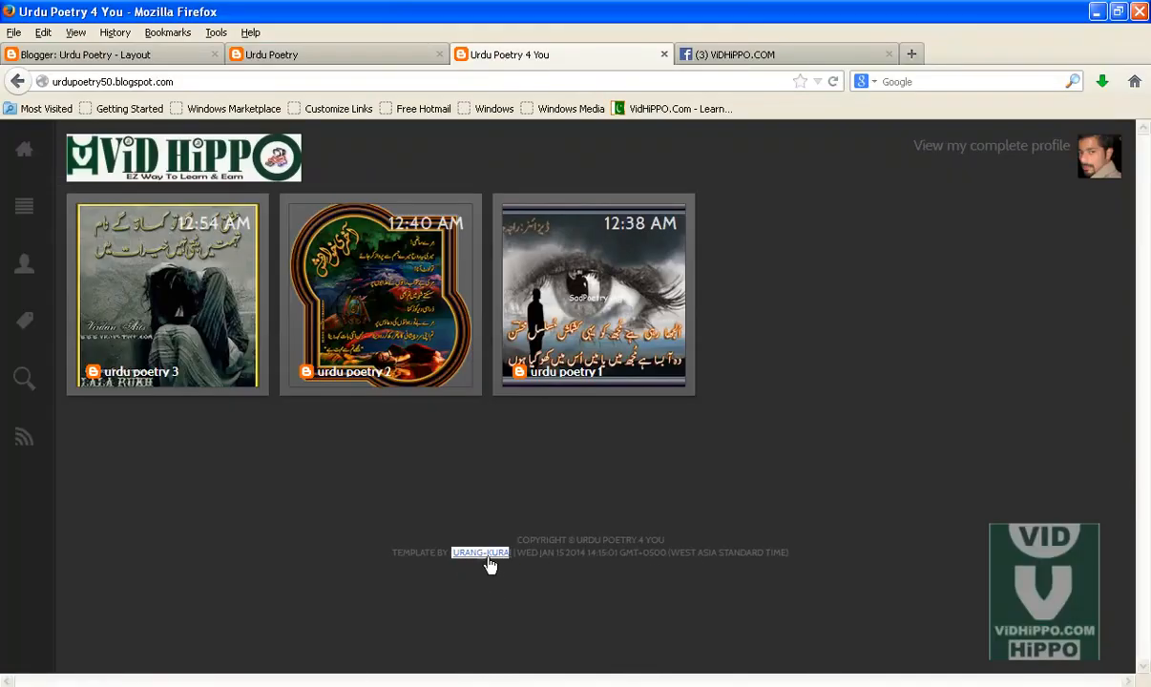
{"action": "key", "text": "alt+Tab"}
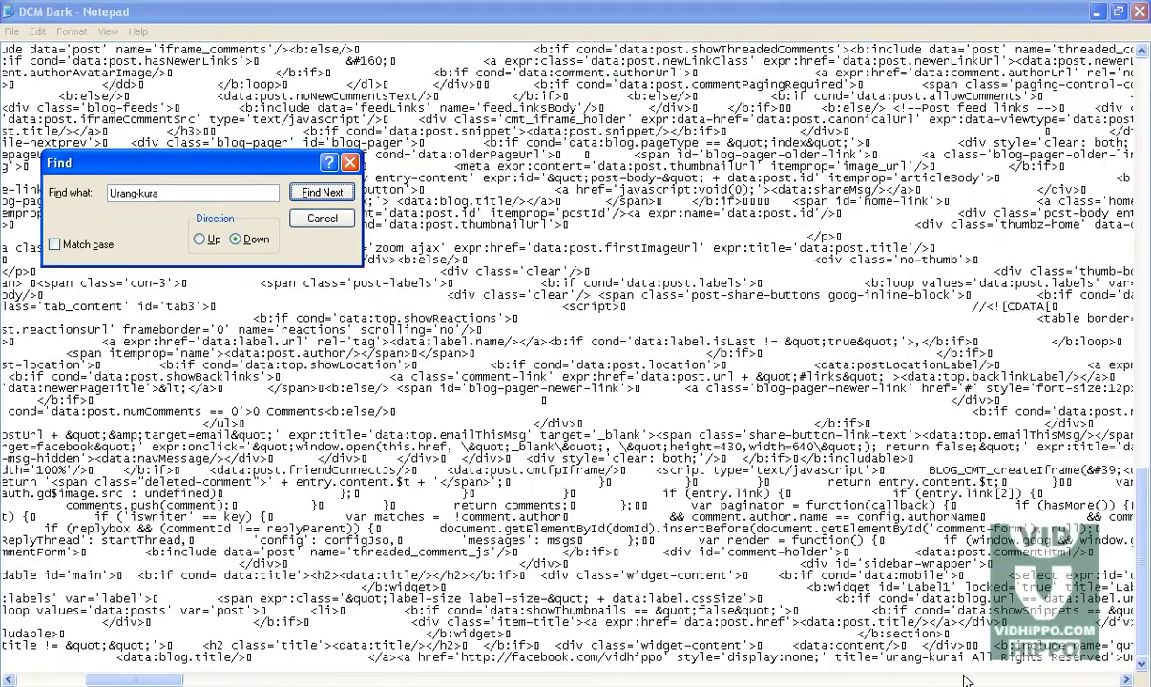
{"action": "left_click", "coordinate": [1124, 679]}
{"action": "left_click", "coordinate": [1124, 679]}
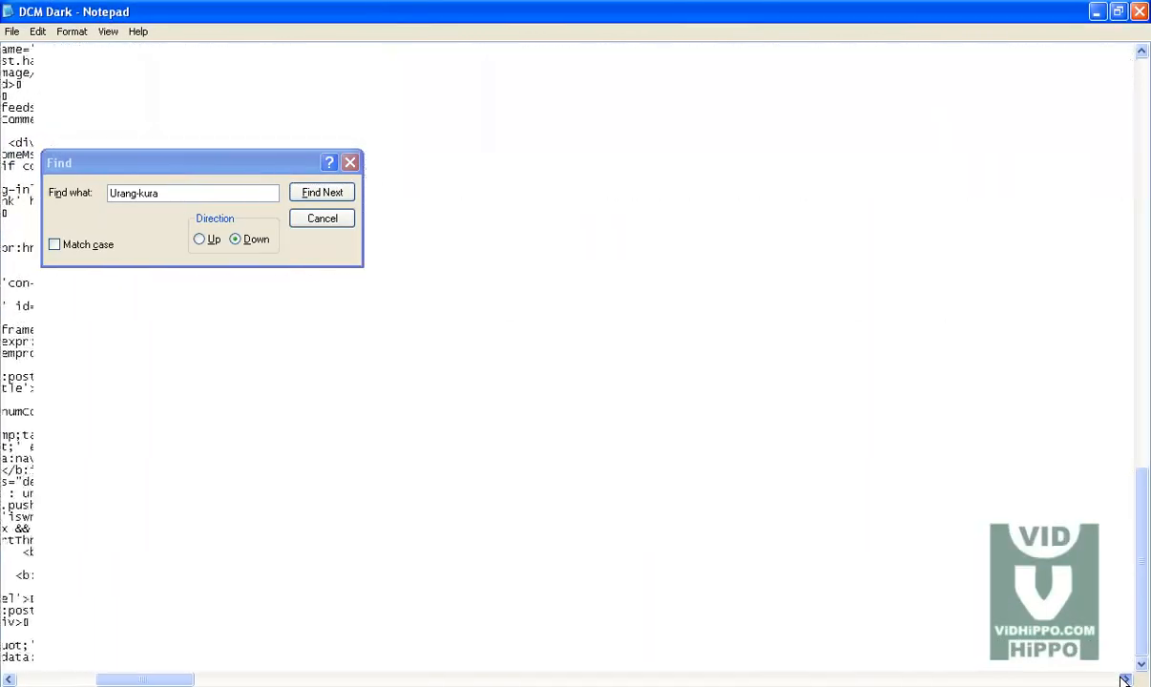
{"action": "left_click", "coordinate": [1124, 679]}
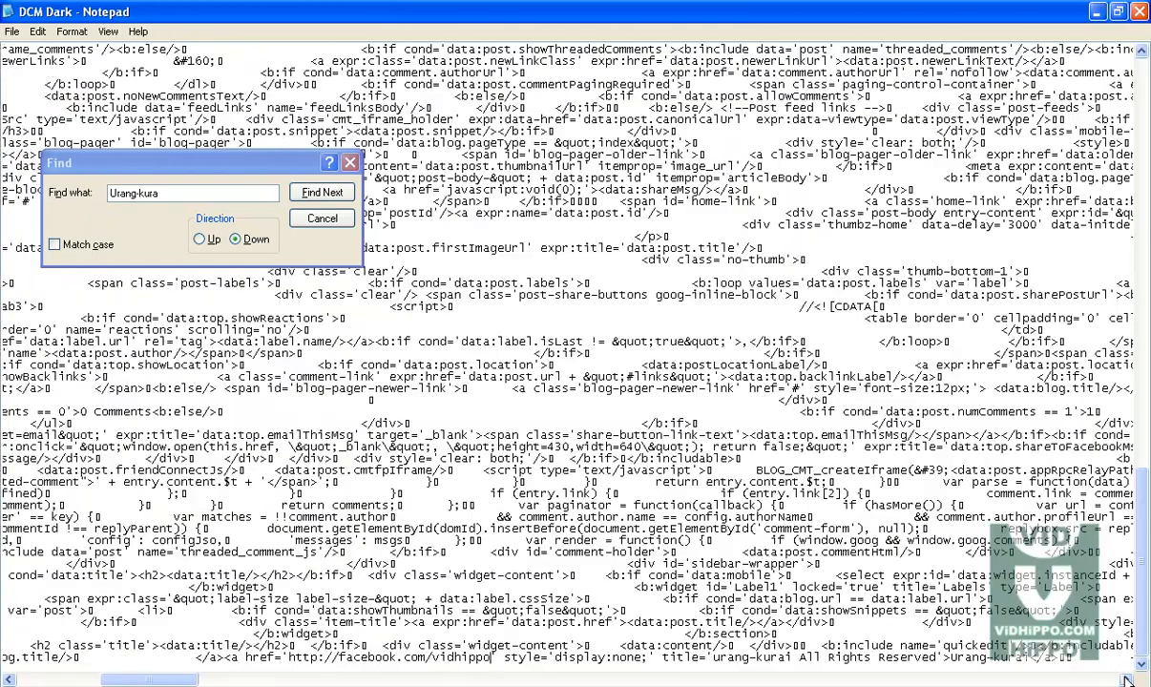
{"action": "left_click", "coordinate": [1124, 679]}
{"action": "left_click", "coordinate": [1126, 679]}
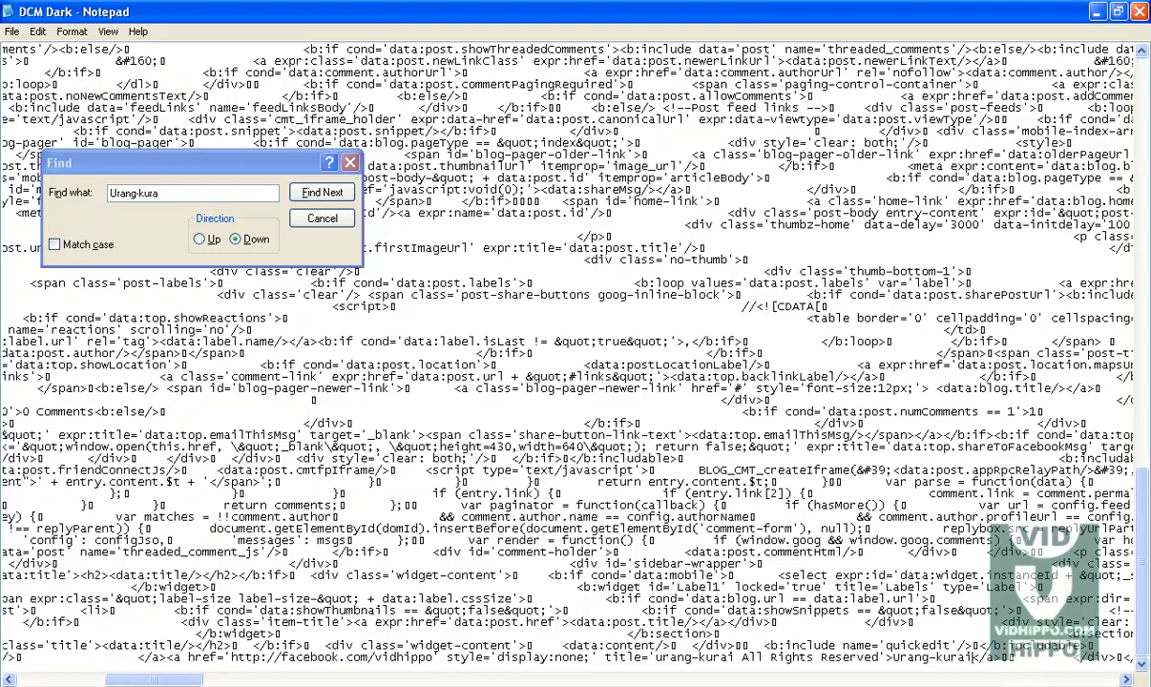
{"action": "key", "text": "BackSpace"}
{"action": "key", "text": "BackSpace"}
{"action": "key", "text": "BackSpace"}
{"action": "key", "text": "BackSpace"}
{"action": "key", "text": "BackSpace"}
{"action": "key", "text": "BackSpace"}
{"action": "key", "text": "BackSpace"}
{"action": "key", "text": "BackSpace"}
{"action": "key", "text": "BackSpace"}
{"action": "key", "text": "BackSpace"}
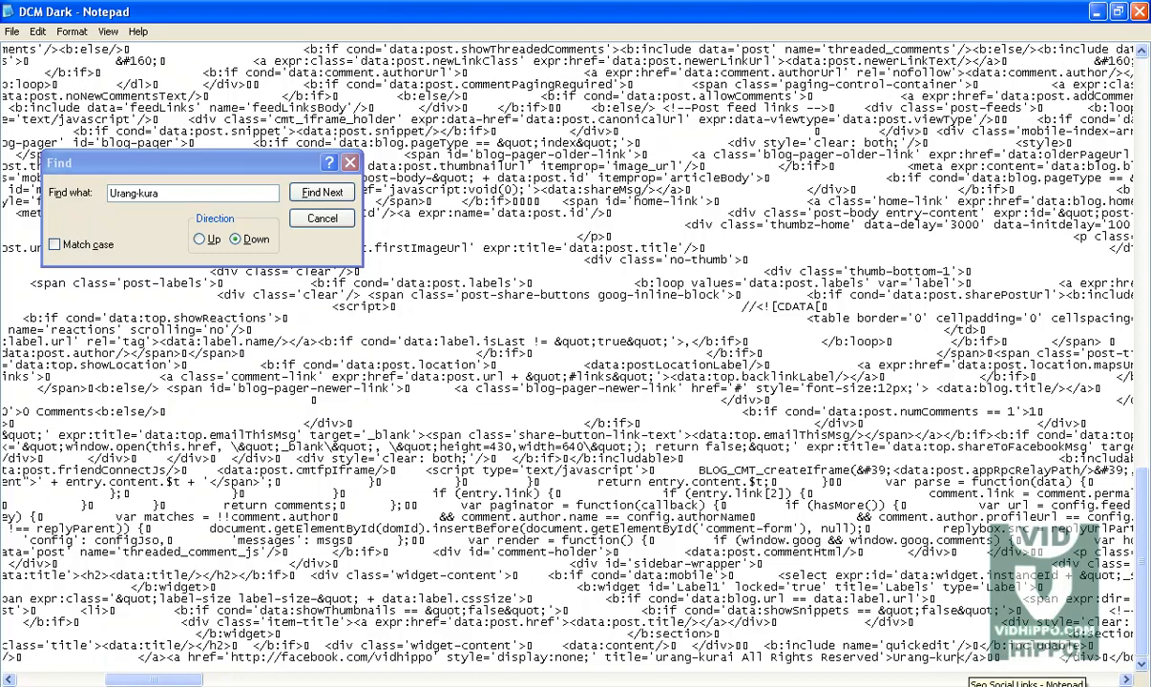
{"action": "key", "text": "BackSpace"}
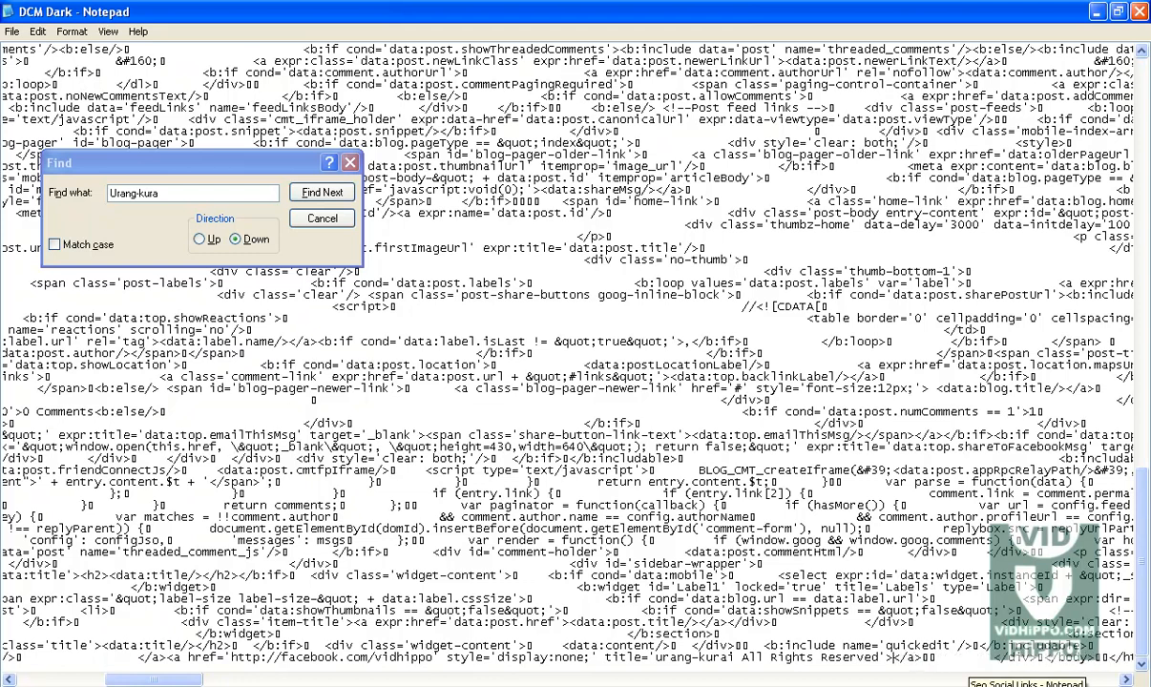
{"action": "type", "text": "Face"}
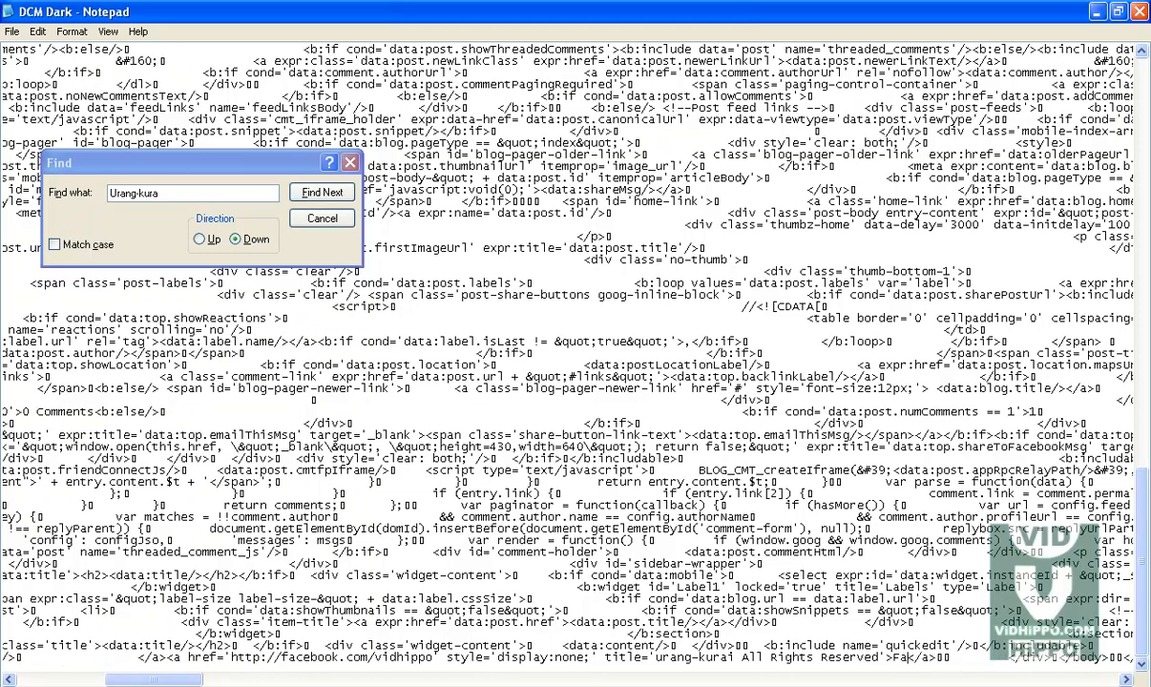
{"action": "type", "text": "BOOK PA"}
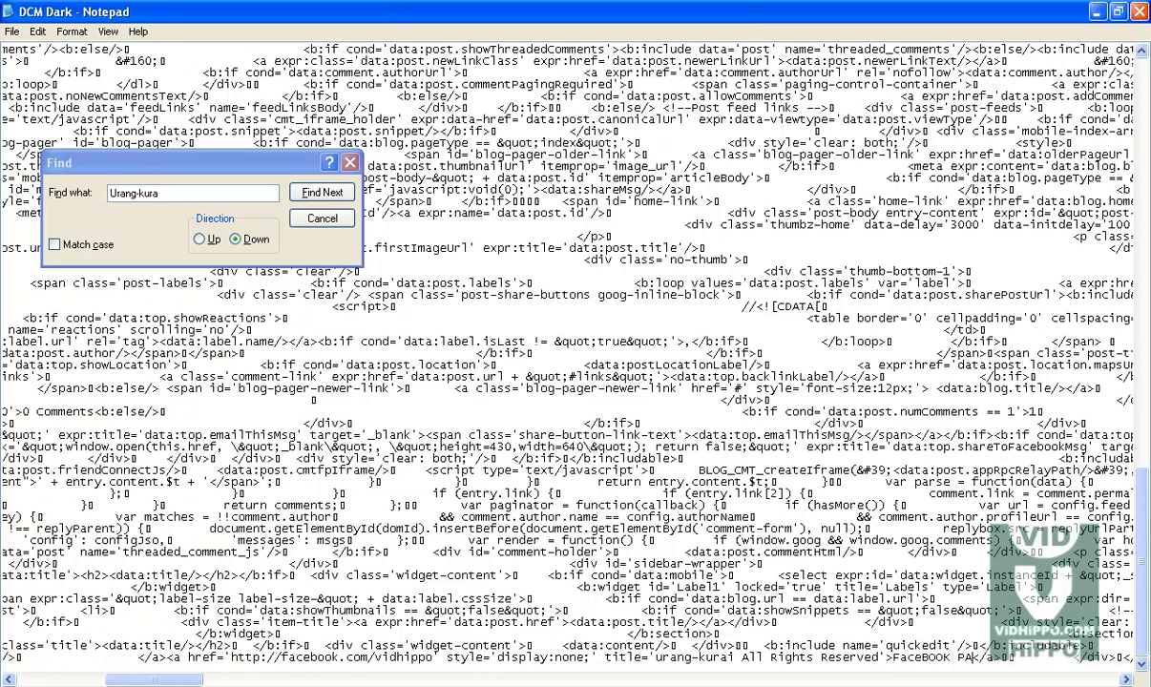
{"action": "type", "text": "GE"}
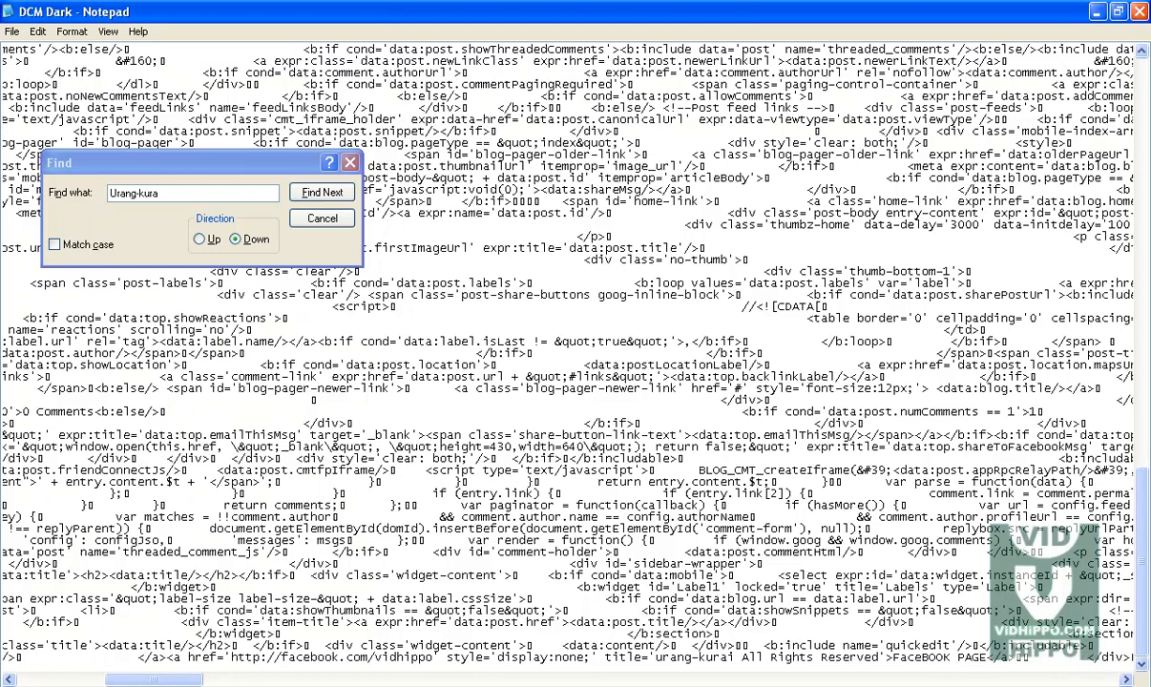
Step: Select and copy all of the edited template code in Notepad
{"action": "left_click_drag", "start_coordinate": [881, 650], "coordinate": [765, 658]}
{"action": "left_click", "coordinate": [751, 658]}
{"action": "left_click", "coordinate": [1126, 680]}
{"action": "left_click", "coordinate": [1126, 680]}
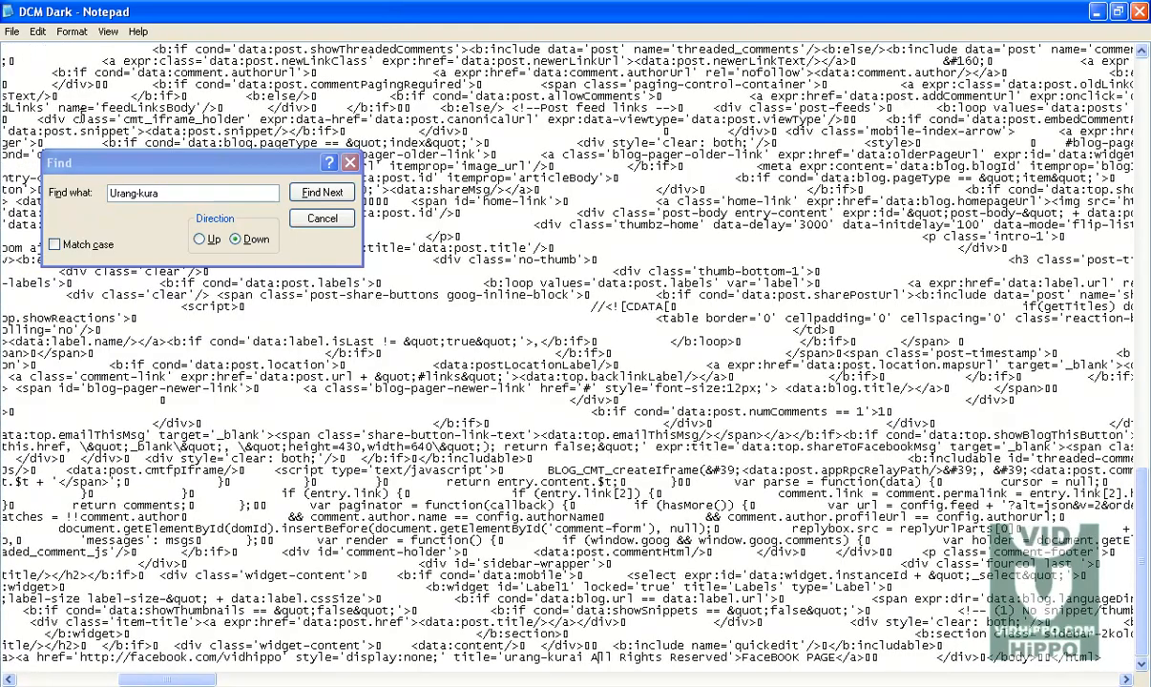
{"action": "left_click", "coordinate": [12, 32]}
{"action": "left_click", "coordinate": [26, 79]}
{"action": "key", "text": "ctrl+a"}
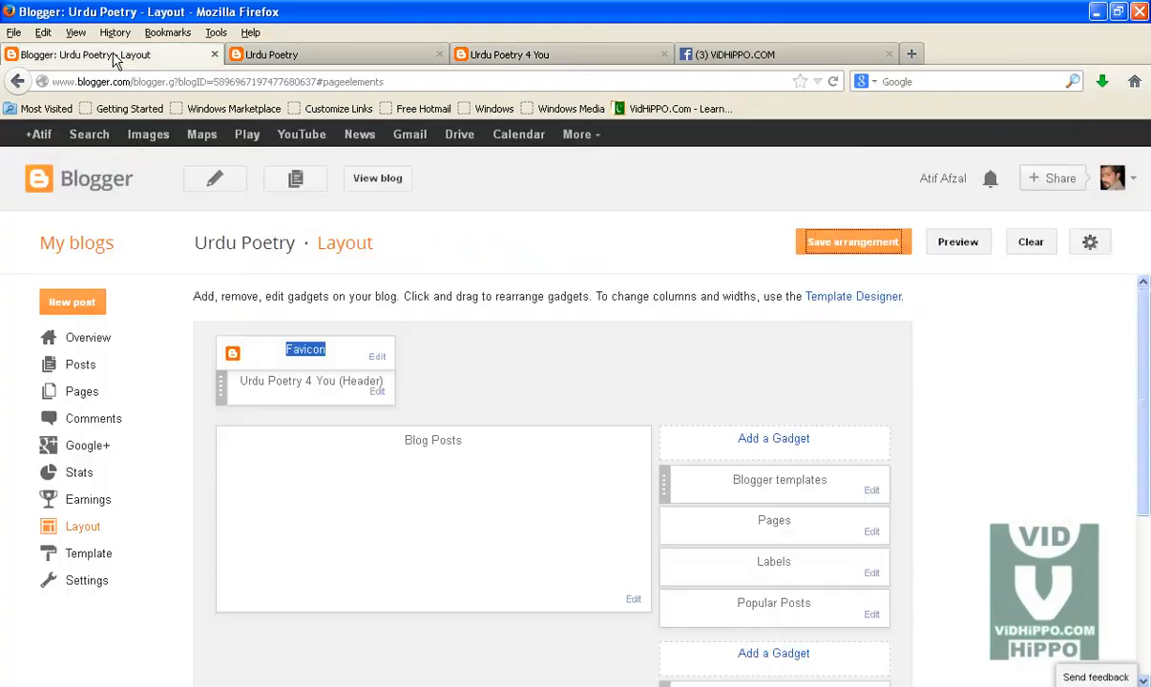
Step: Open the blog's template HTML editor, saving the pending layout arrangement first
{"action": "left_click", "coordinate": [120, 55]}
{"action": "left_click", "coordinate": [91, 557]}
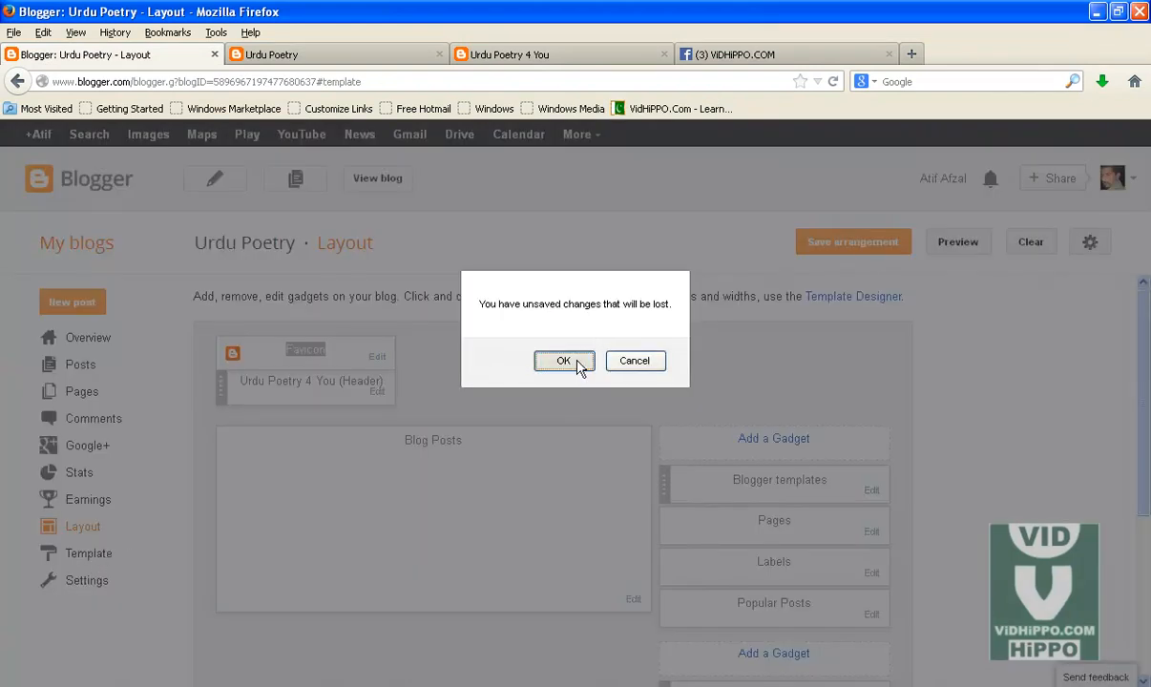
{"action": "left_click", "coordinate": [634, 361]}
{"action": "left_click", "coordinate": [854, 246]}
{"action": "left_click", "coordinate": [98, 560]}
{"action": "left_click", "coordinate": [547, 361]}
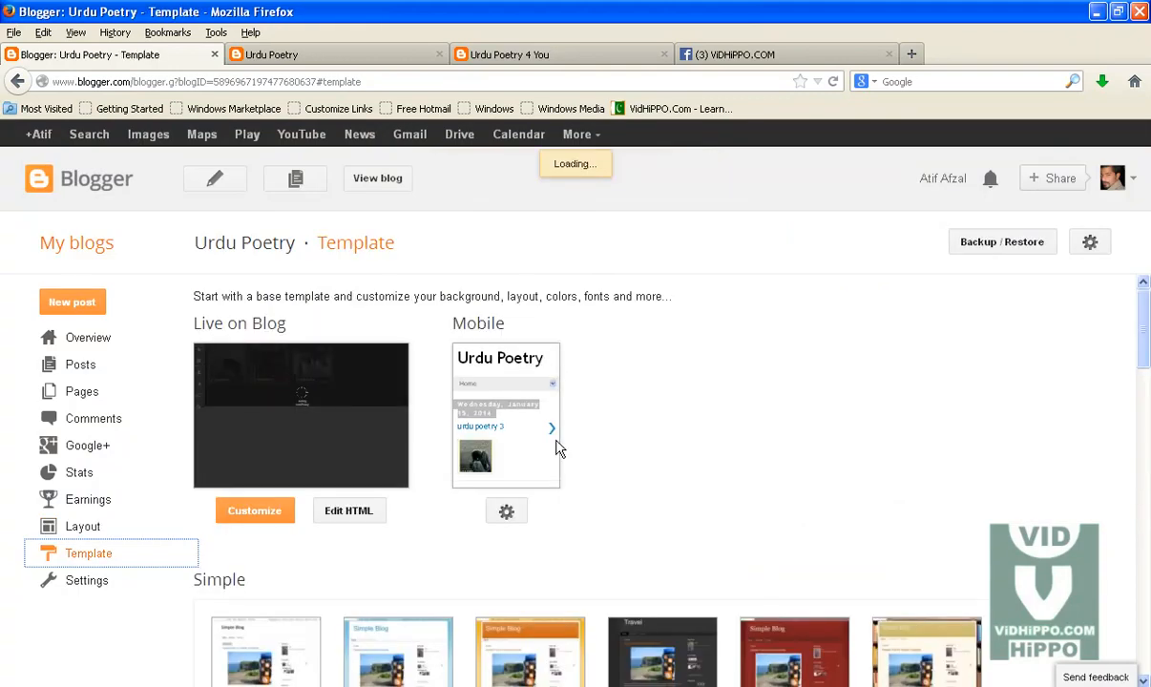
{"action": "left_click", "coordinate": [348, 512]}
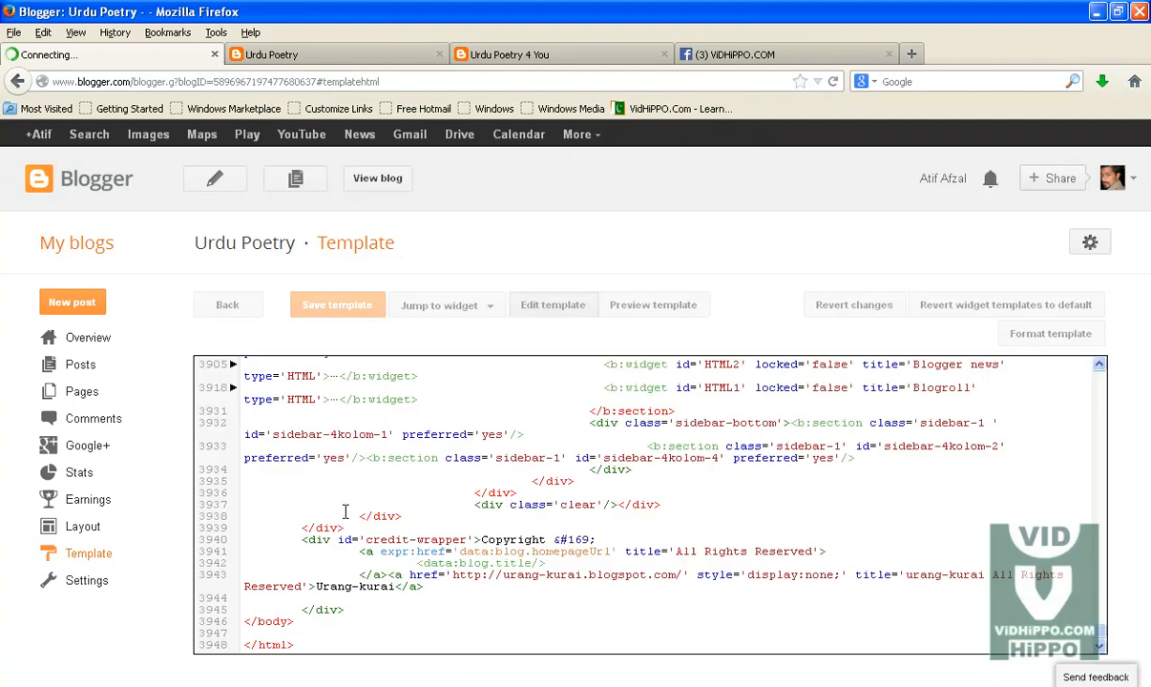
Step: Replace the entire template HTML with the pasted edited code and save the template
{"action": "key", "text": "ctrl+a"}
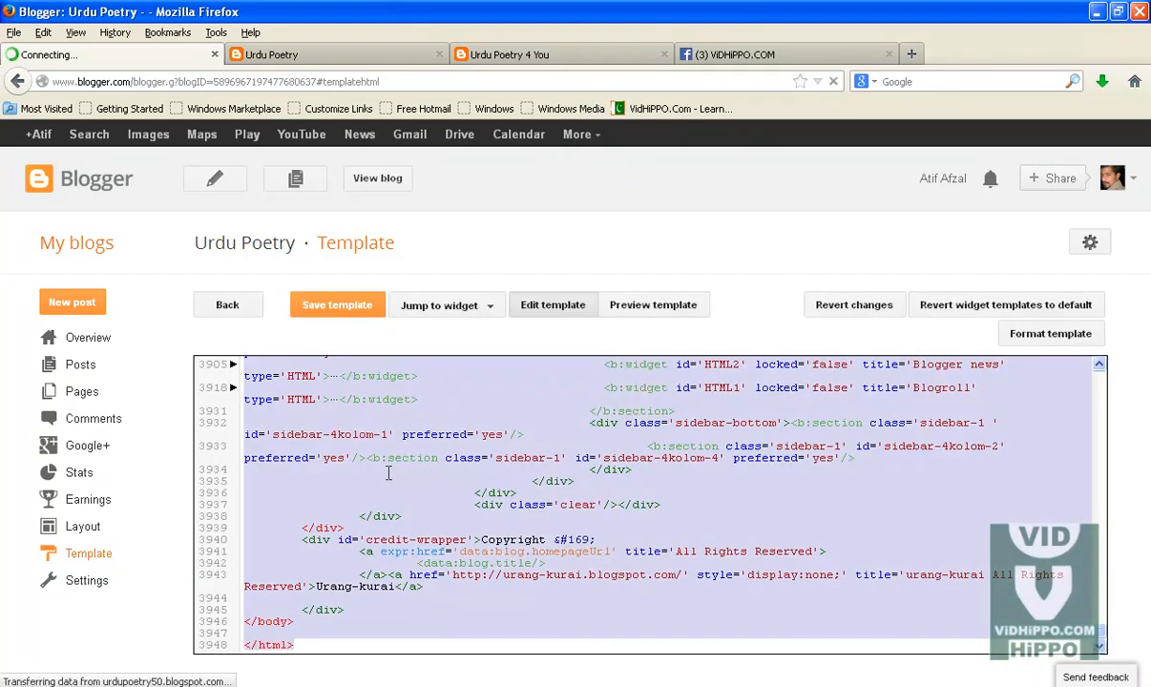
{"action": "key", "text": "Delete"}
{"action": "right_click", "coordinate": [336, 415]}
{"action": "left_click", "coordinate": [360, 478]}
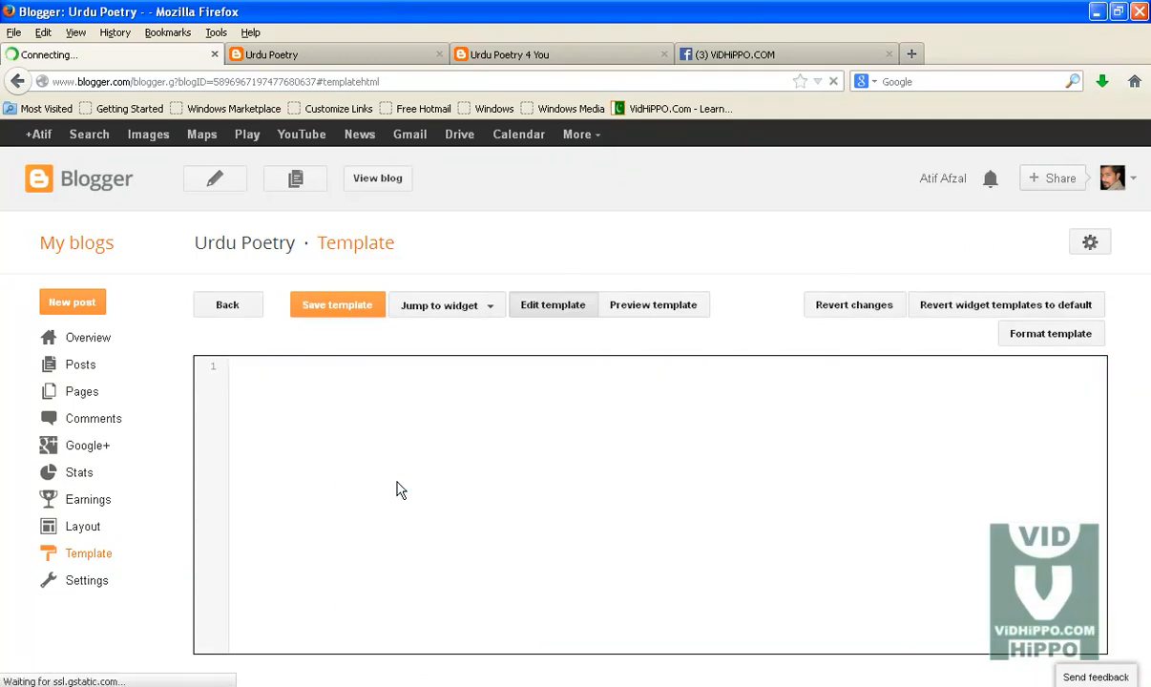
{"action": "left_click", "coordinate": [332, 313]}
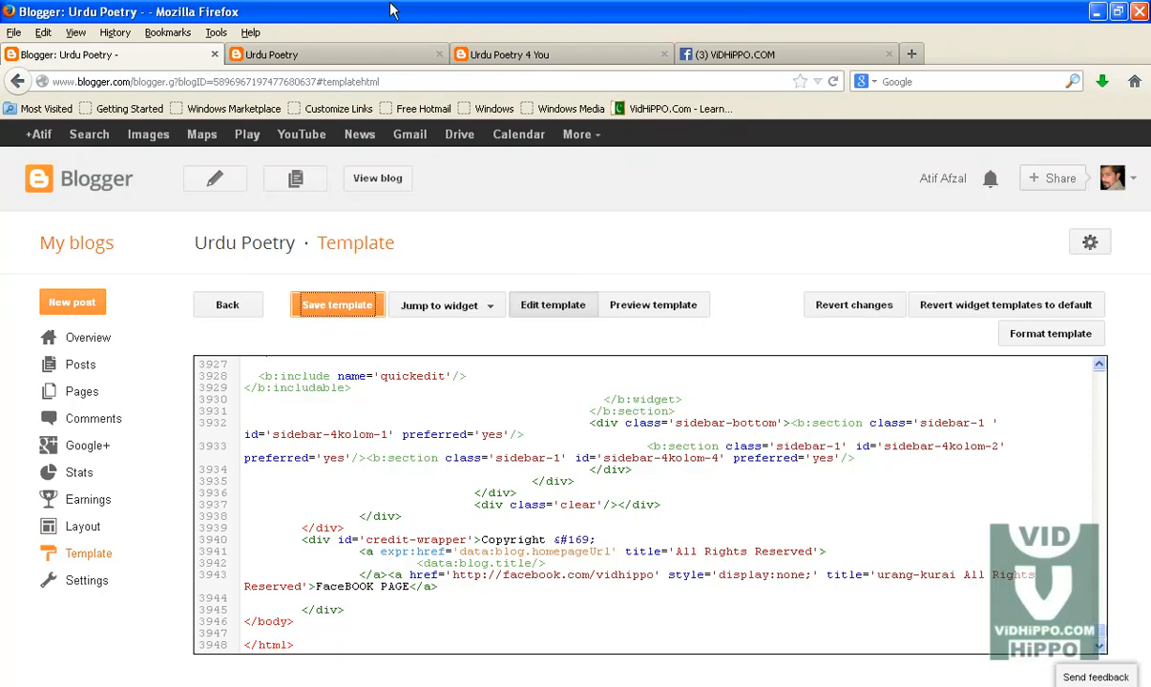
Step: Reload the live blog to check the footer credit link
{"action": "left_click", "coordinate": [335, 52]}
{"action": "left_click", "coordinate": [342, 78]}
{"action": "key", "text": "Return"}
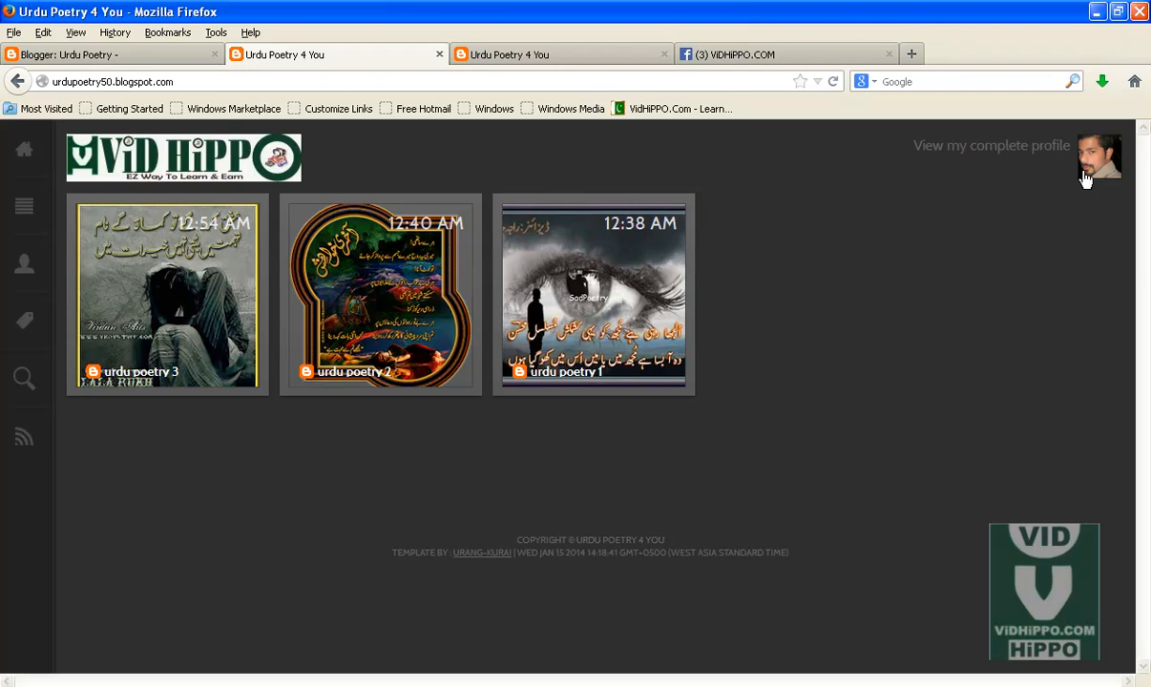
Step: Open the Layout page of the Urdu Poetry 4 You blog from the Blogger dashboard, closing the duplicate blog tab
{"action": "left_click", "coordinate": [184, 55]}
{"action": "left_click", "coordinate": [84, 528]}
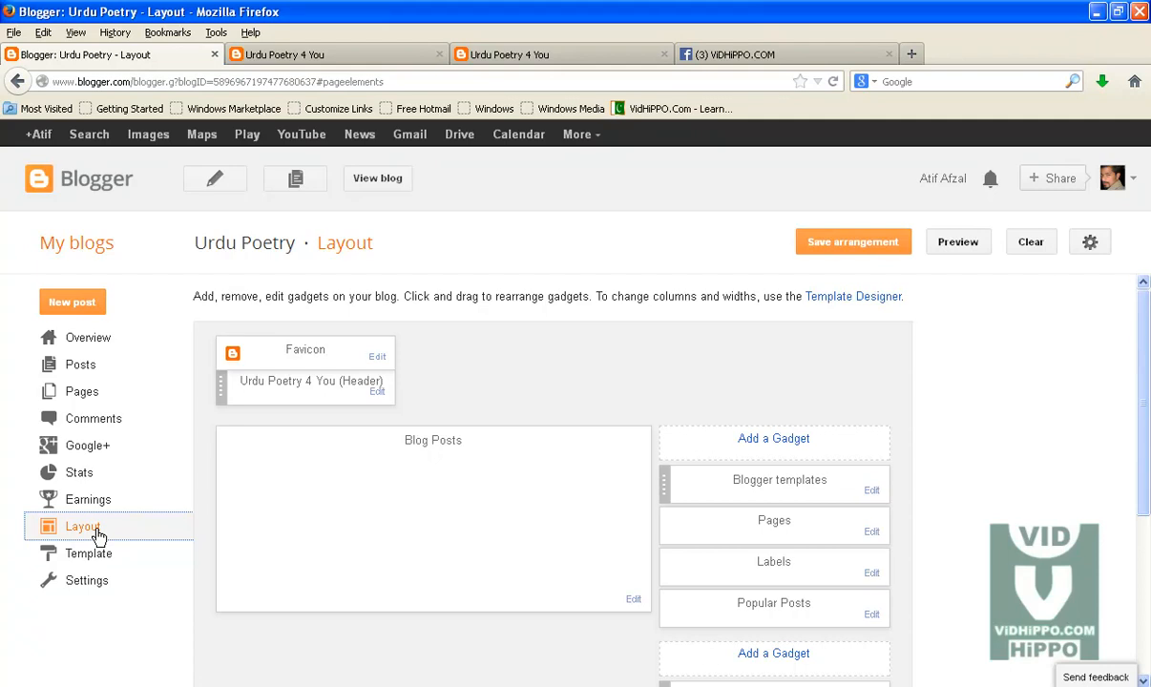
{"action": "left_click", "coordinate": [439, 54]}
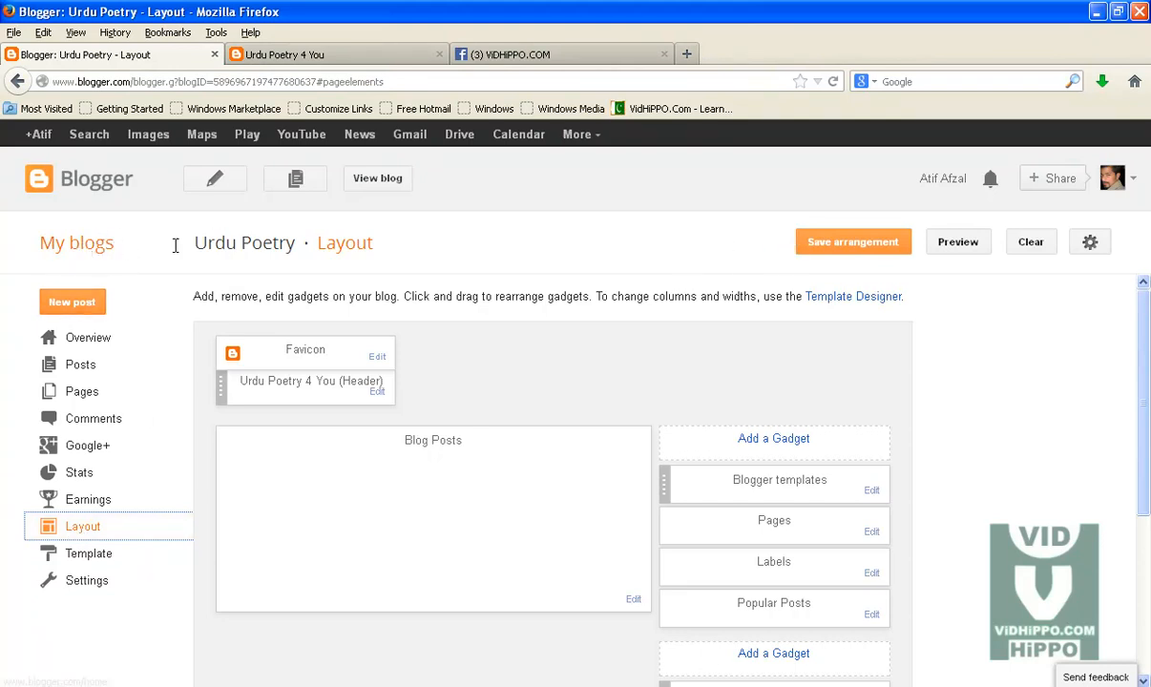
{"action": "left_click", "coordinate": [90, 245]}
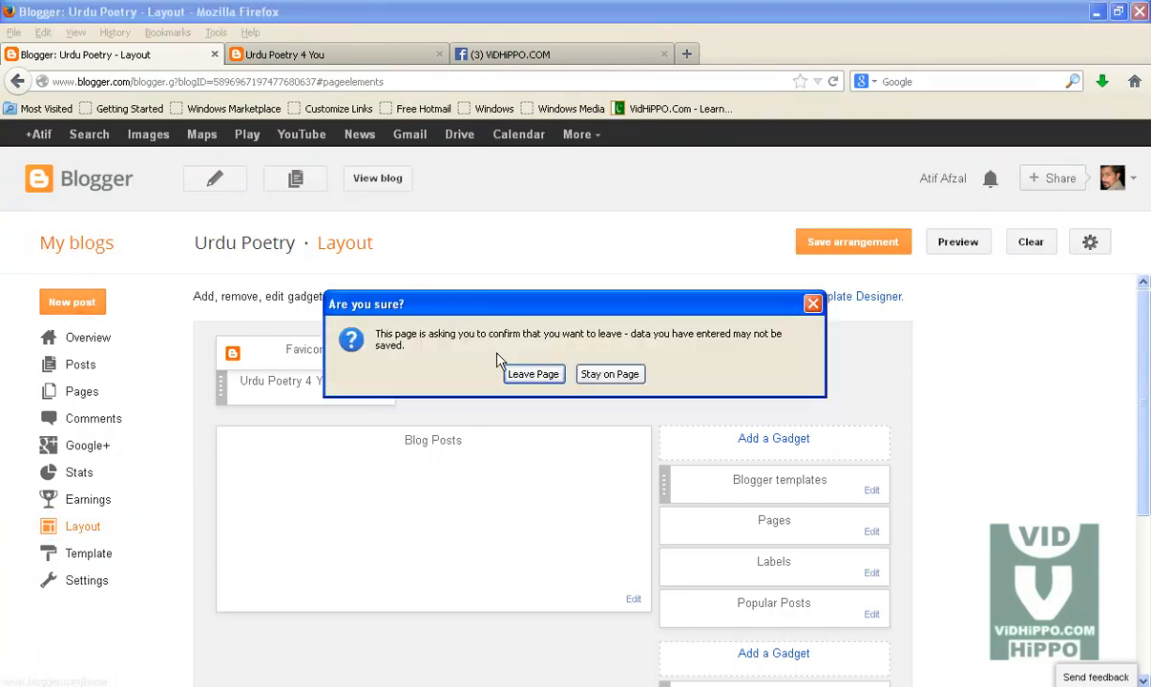
{"action": "left_click", "coordinate": [534, 378]}
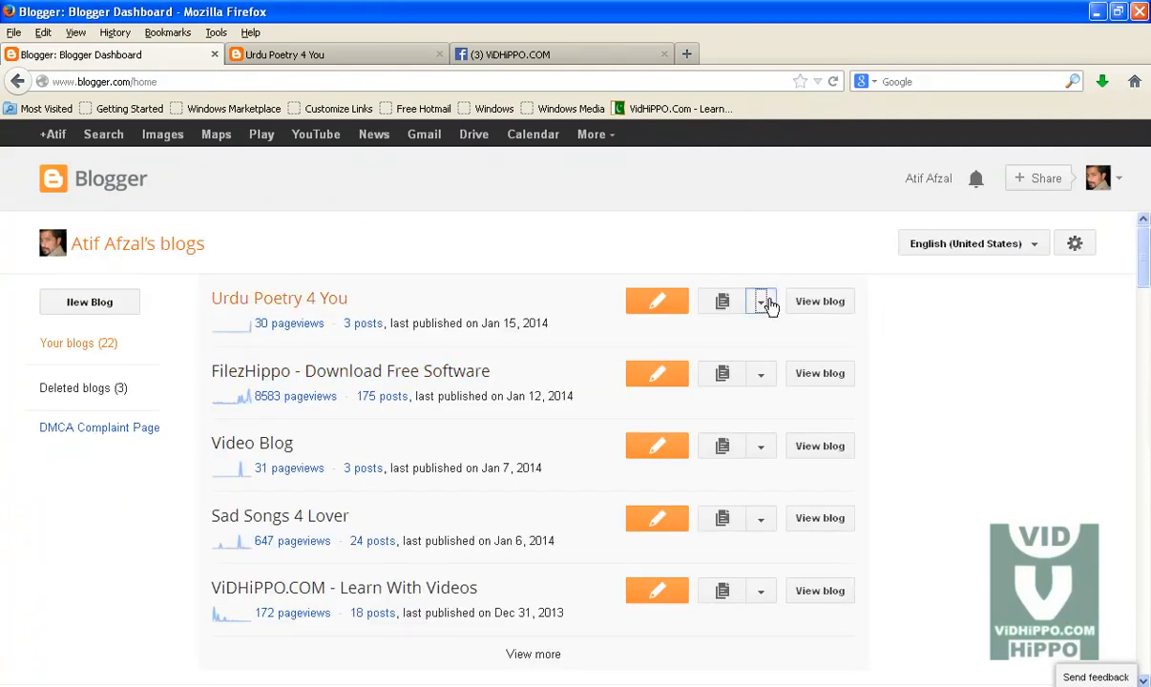
{"action": "left_click", "coordinate": [769, 304]}
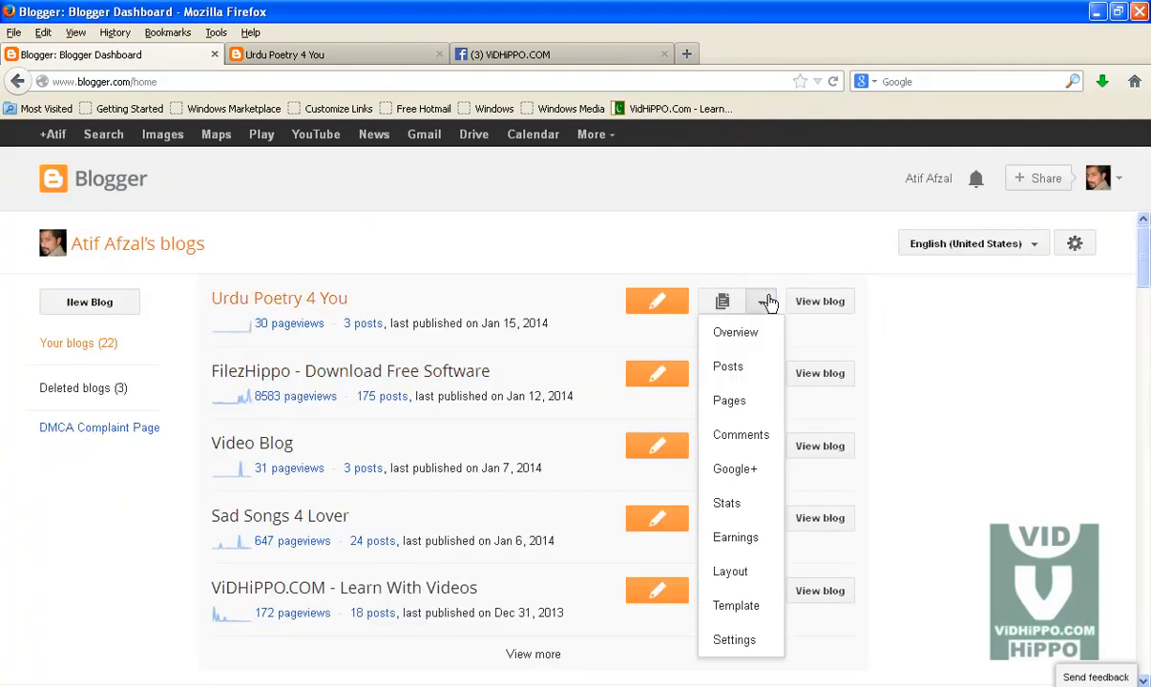
{"action": "left_click", "coordinate": [742, 581]}
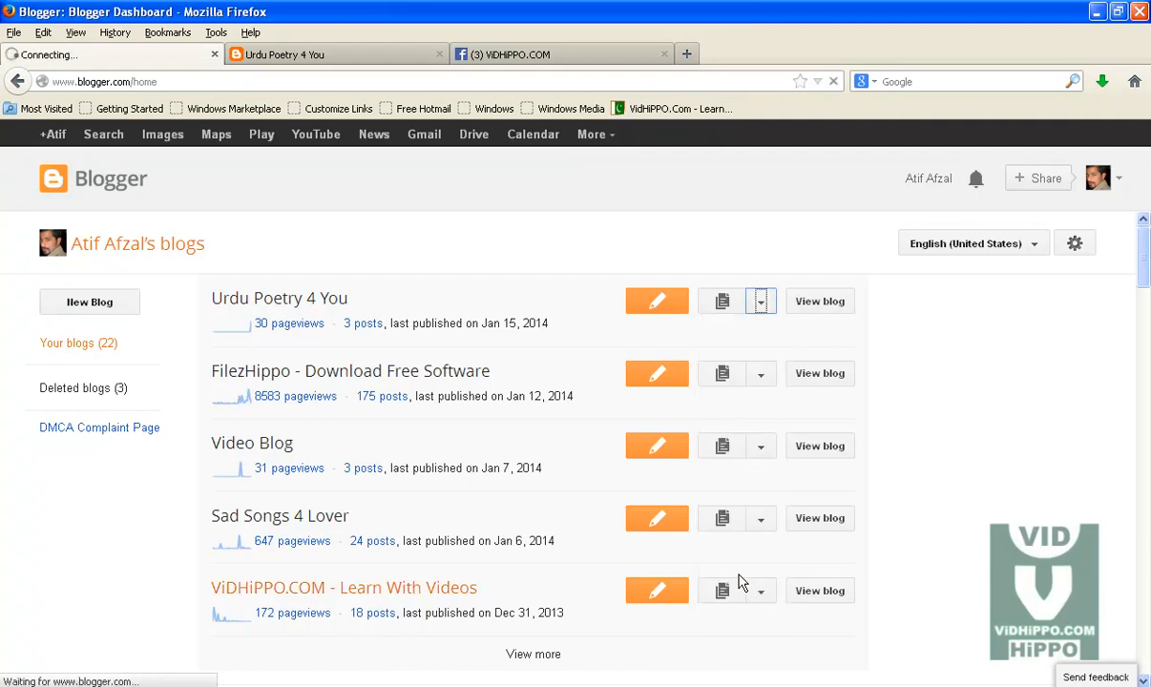
Step: Check the live blog footer and open the Labels gadget's settings without changing them
{"action": "left_click", "coordinate": [295, 53]}
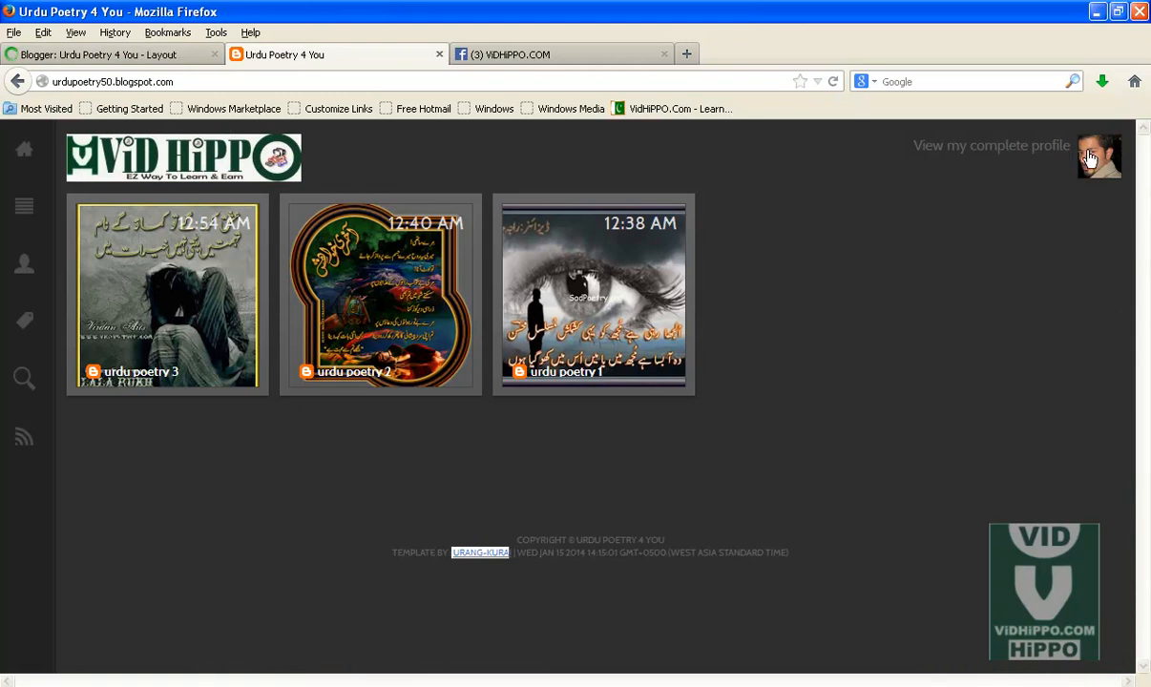
{"action": "left_click", "coordinate": [167, 58]}
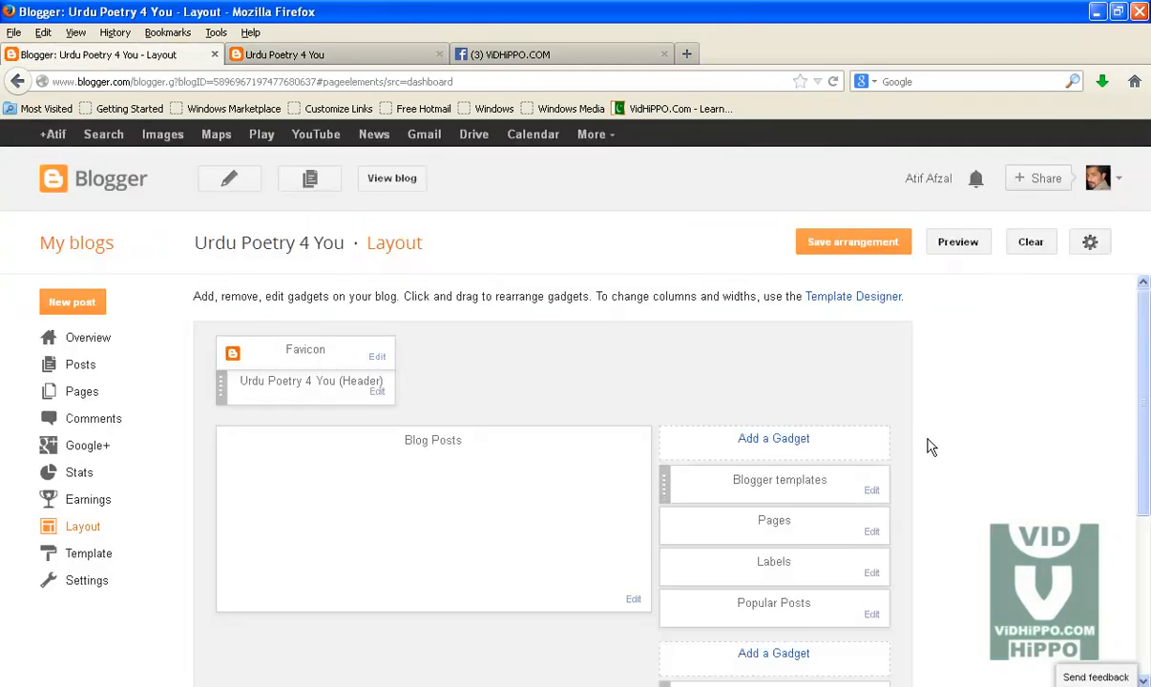
{"action": "scroll", "coordinate": [874, 496], "scroll_direction": "down", "scroll_amount": 2}
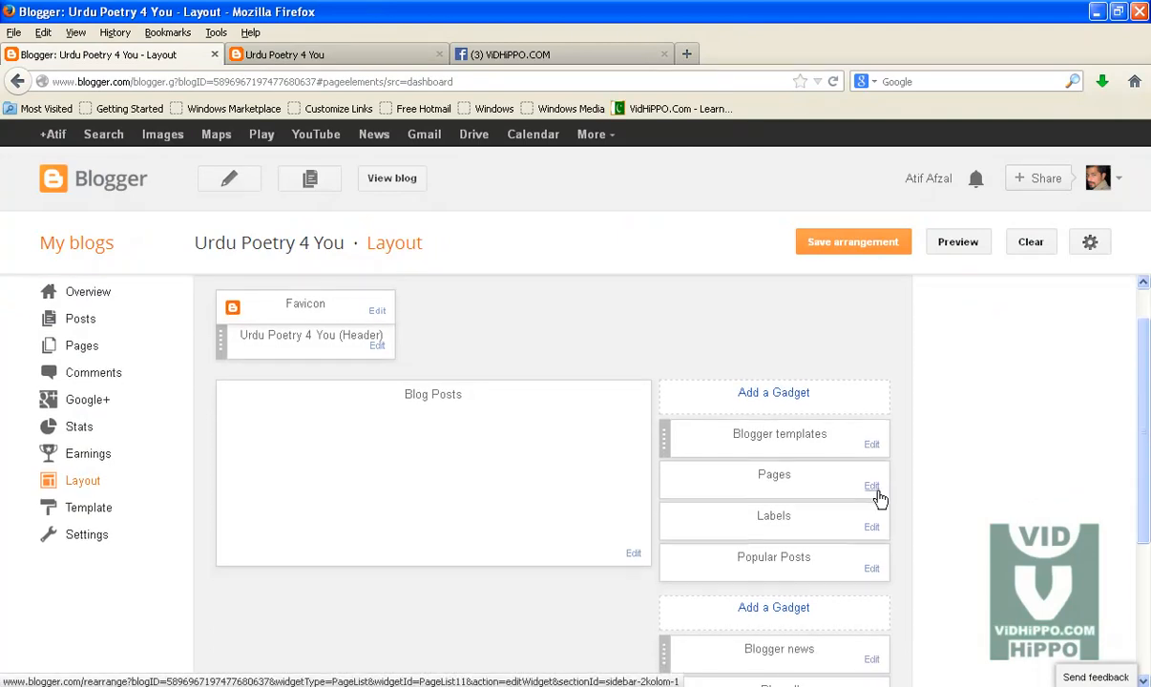
{"action": "scroll", "coordinate": [879, 503], "scroll_direction": "down", "scroll_amount": 1}
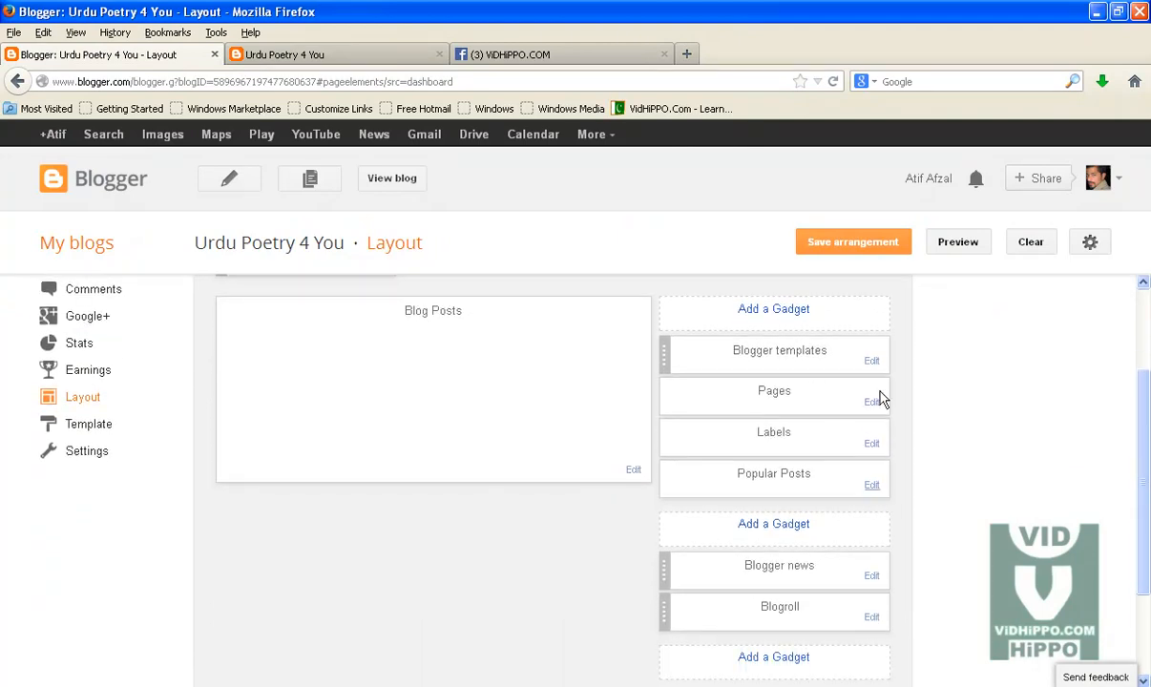
{"action": "left_click", "coordinate": [871, 445]}
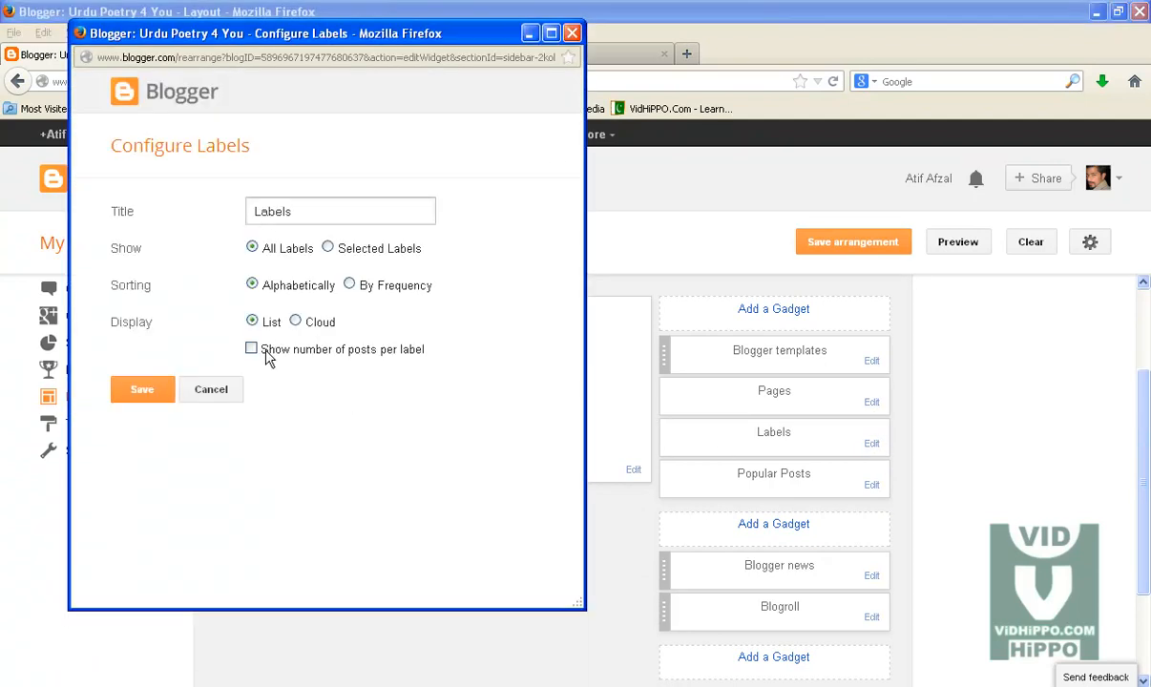
{"action": "left_click", "coordinate": [572, 34]}
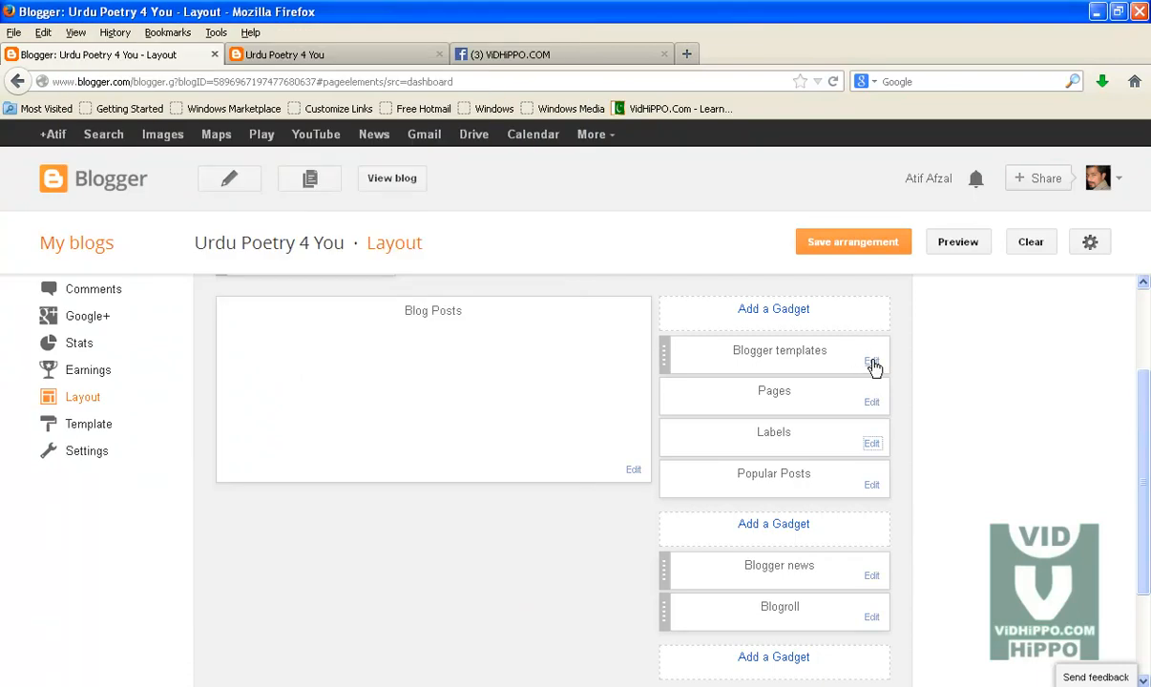
Step: Remove the Blogger templates gadget from the sidebar
{"action": "left_click", "coordinate": [873, 362]}
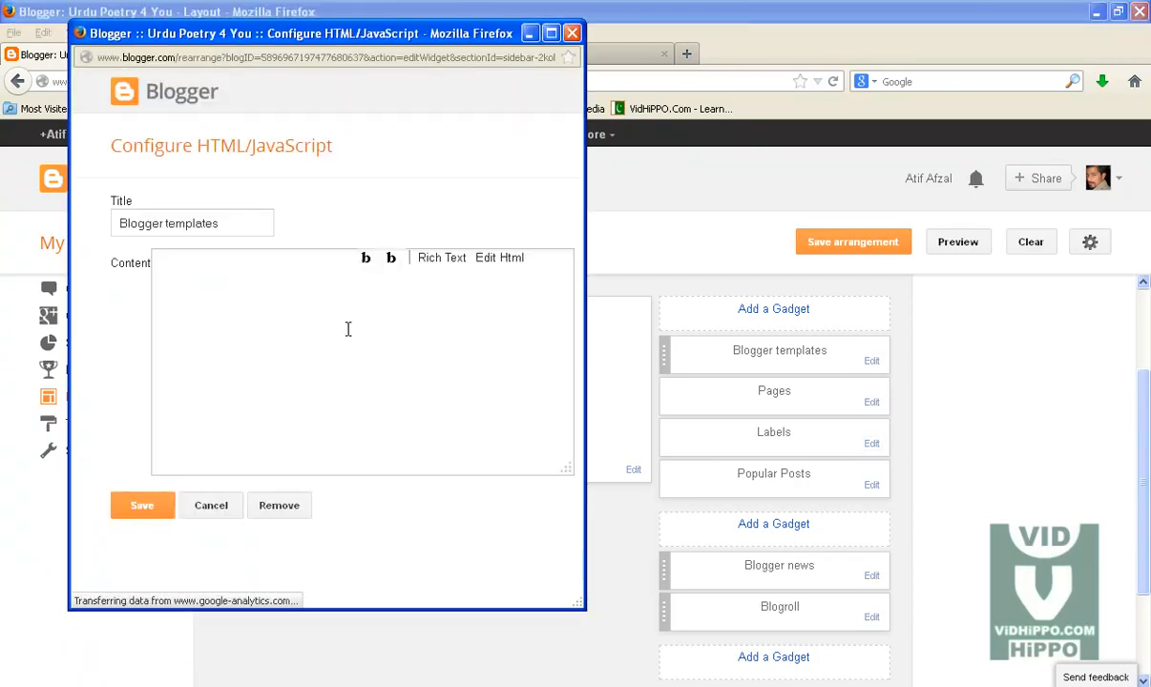
{"action": "left_click", "coordinate": [291, 538]}
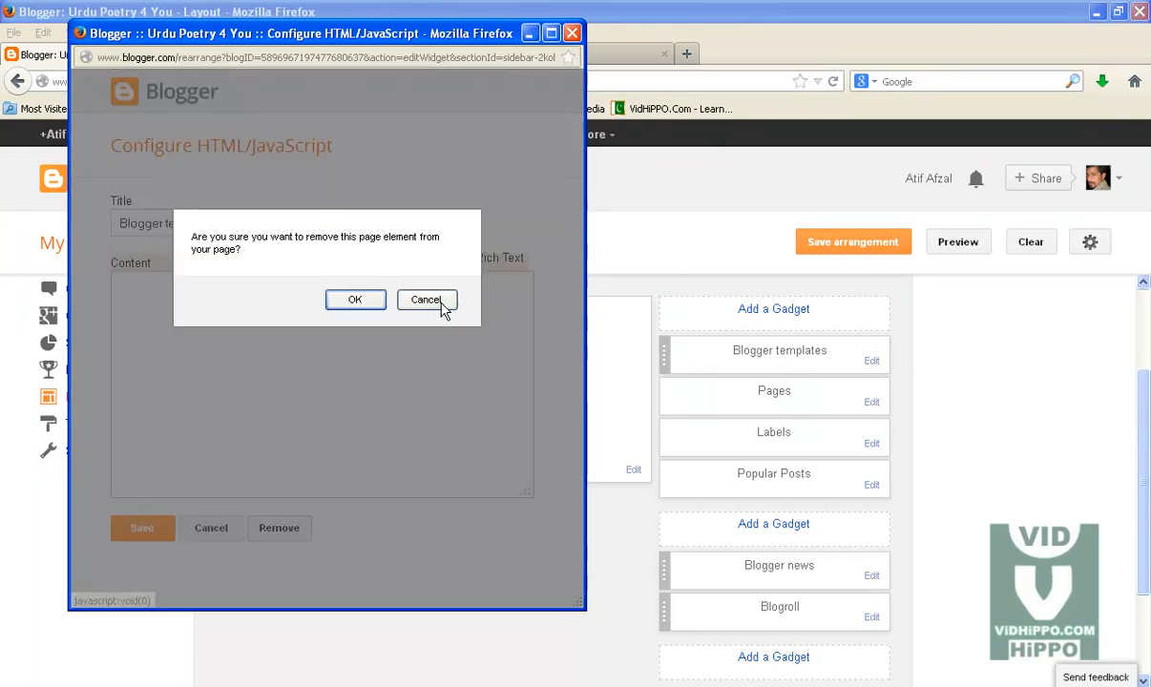
{"action": "left_click", "coordinate": [365, 304]}
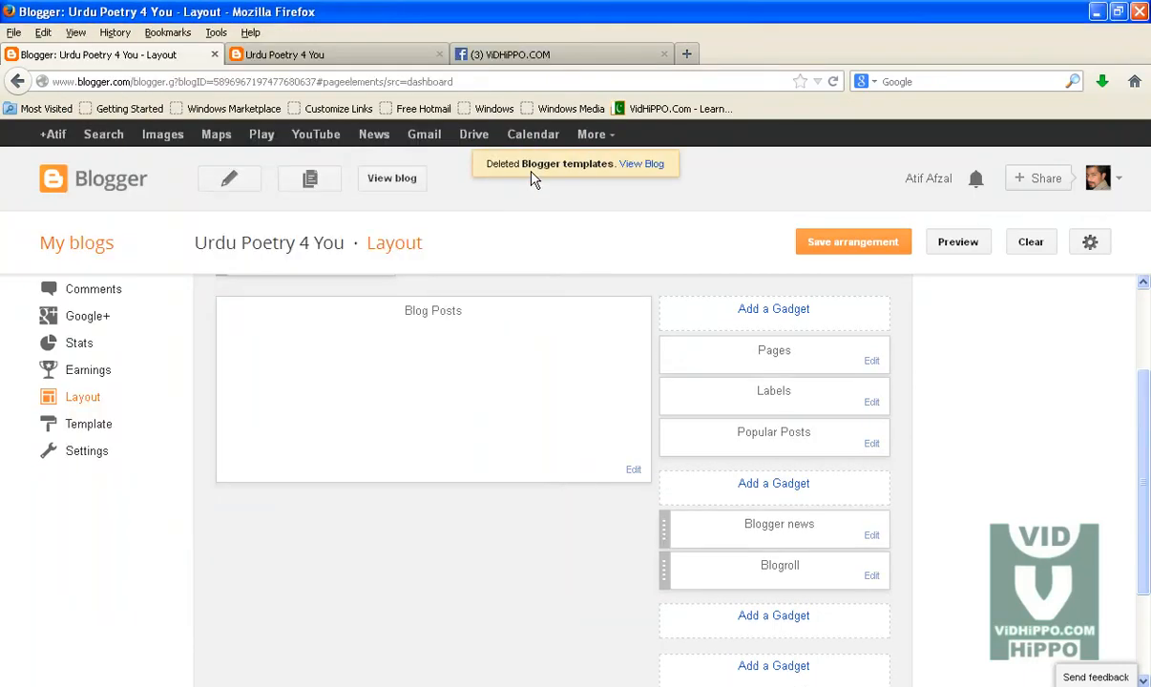
Step: Review the Pages, Labels and Popular Posts gadget settings without changing them
{"action": "left_click", "coordinate": [871, 362]}
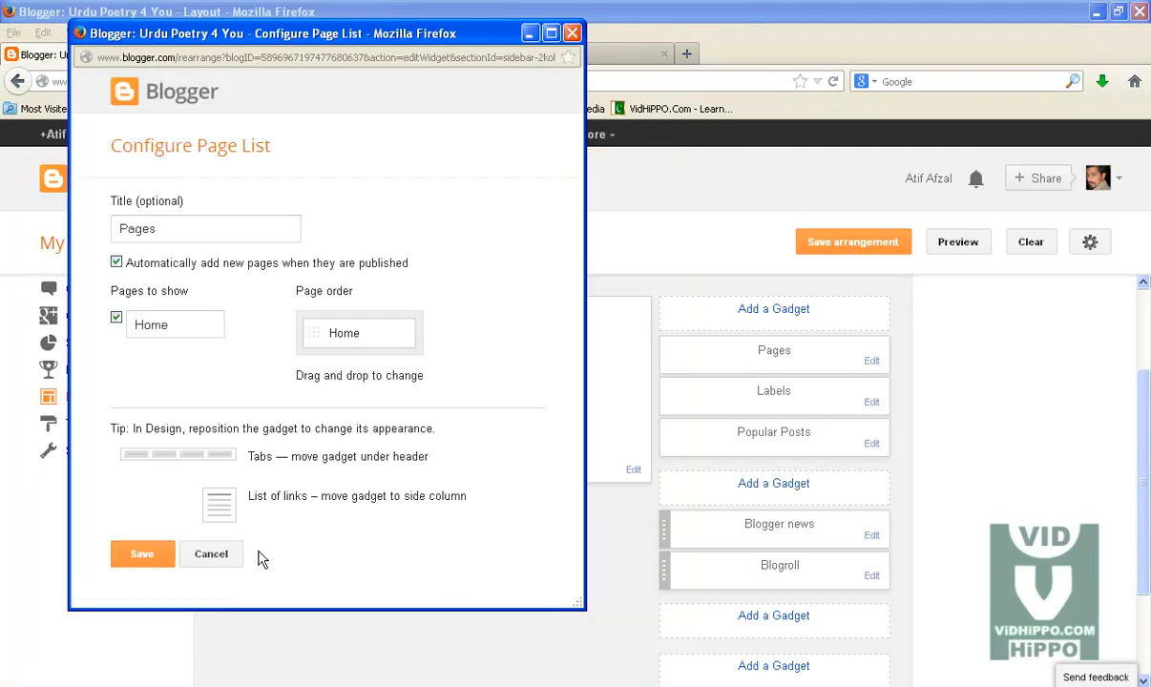
{"action": "left_click", "coordinate": [212, 555]}
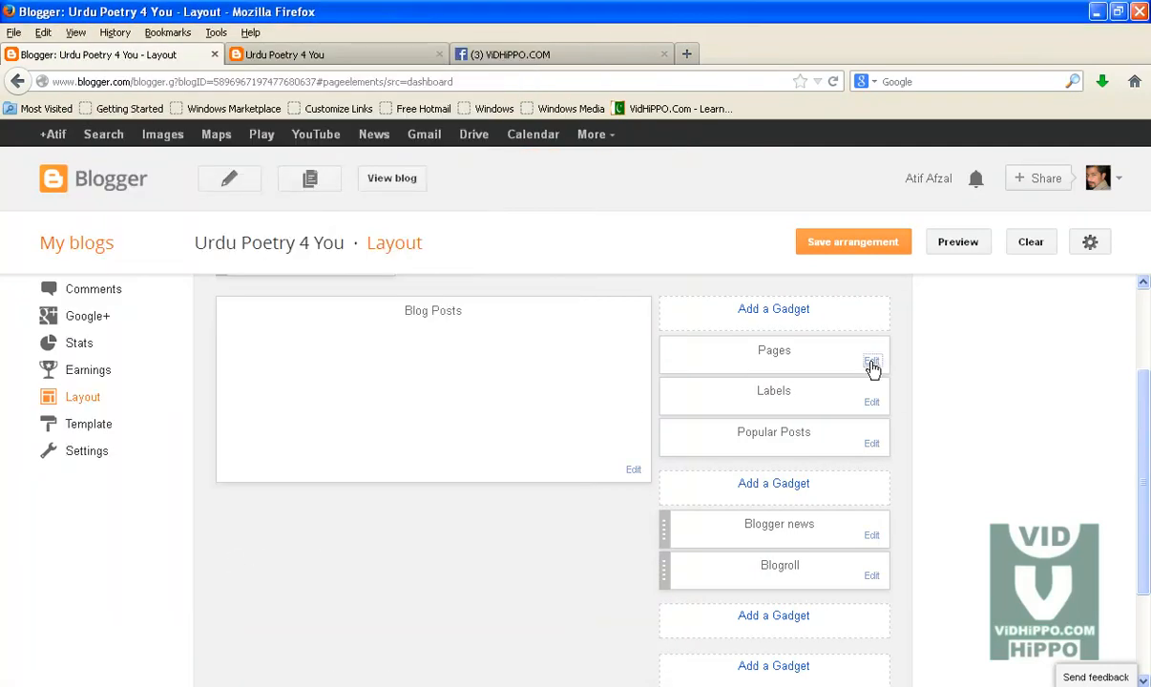
{"action": "left_click", "coordinate": [873, 405]}
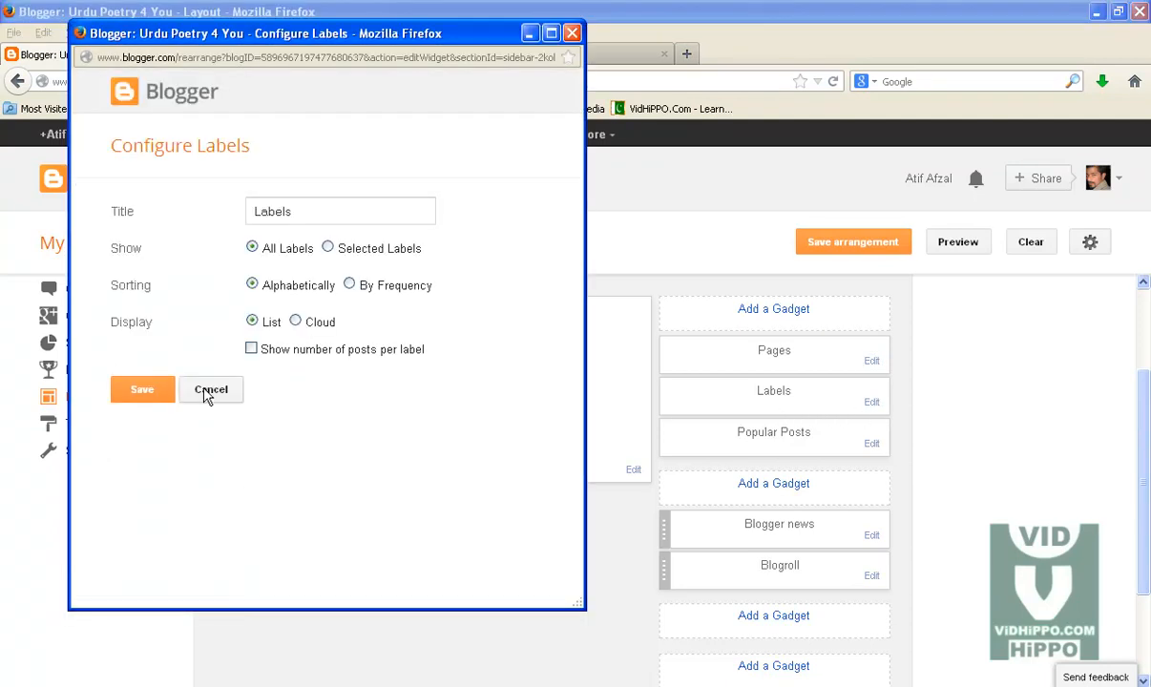
{"action": "left_click", "coordinate": [224, 389]}
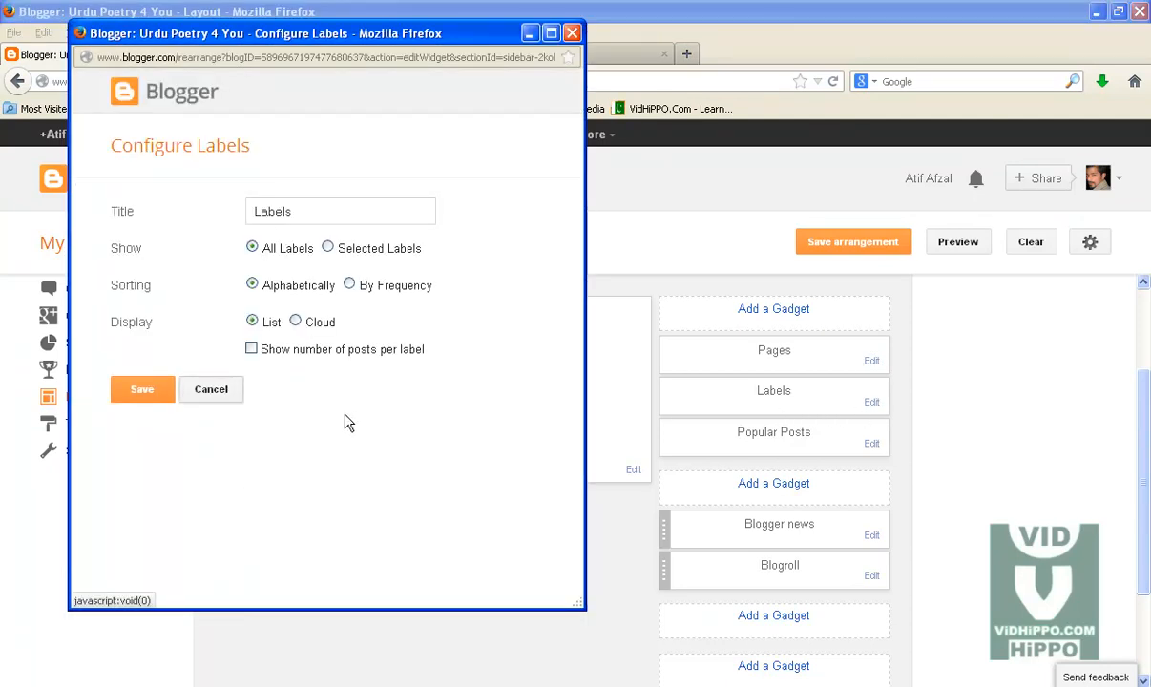
{"action": "left_click", "coordinate": [872, 443]}
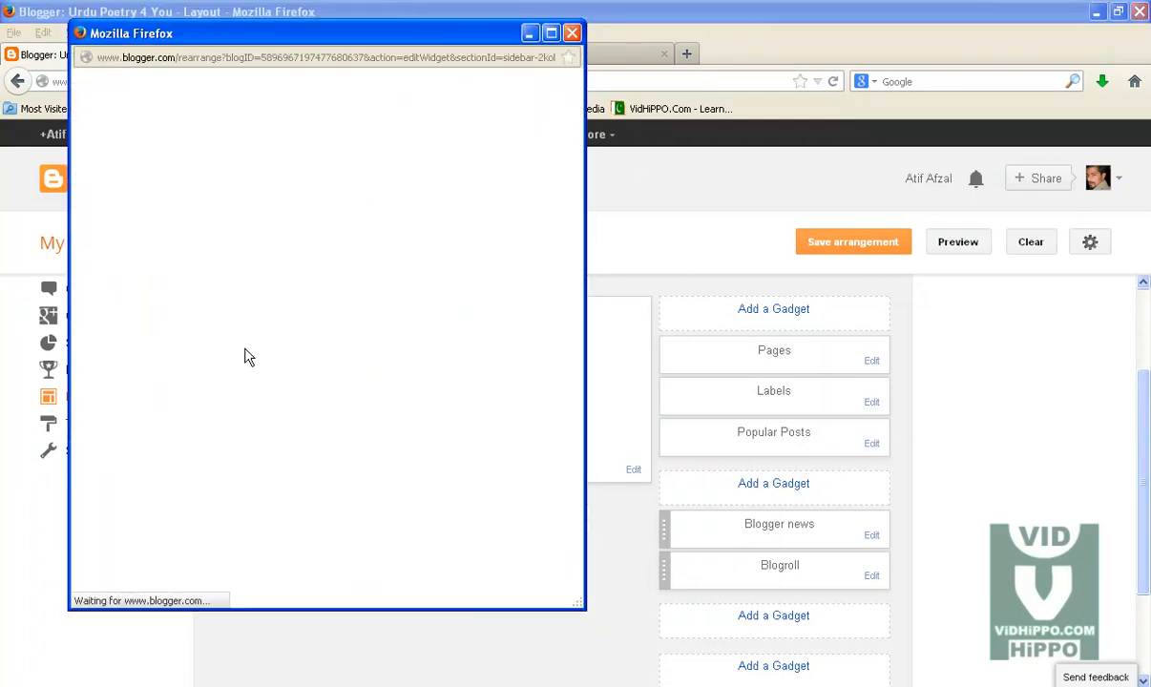
{"action": "left_click", "coordinate": [571, 33]}
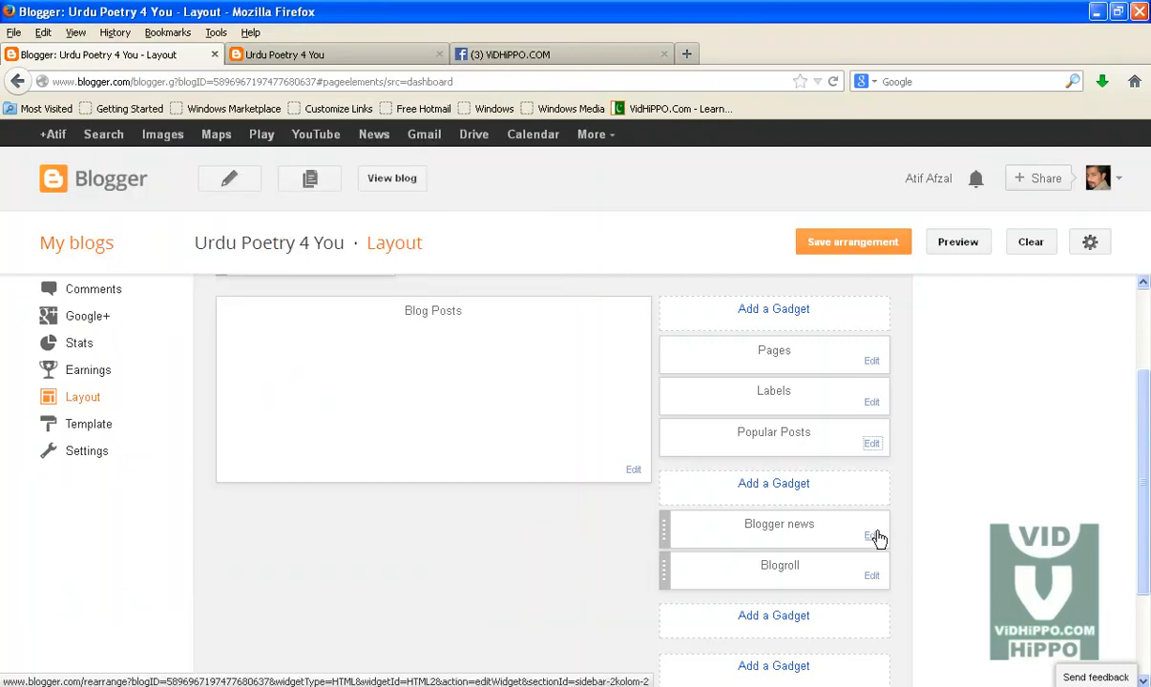
Step: Remove the Blogger news gadget from the sidebar
{"action": "scroll", "coordinate": [879, 530], "scroll_direction": "down", "scroll_amount": 3}
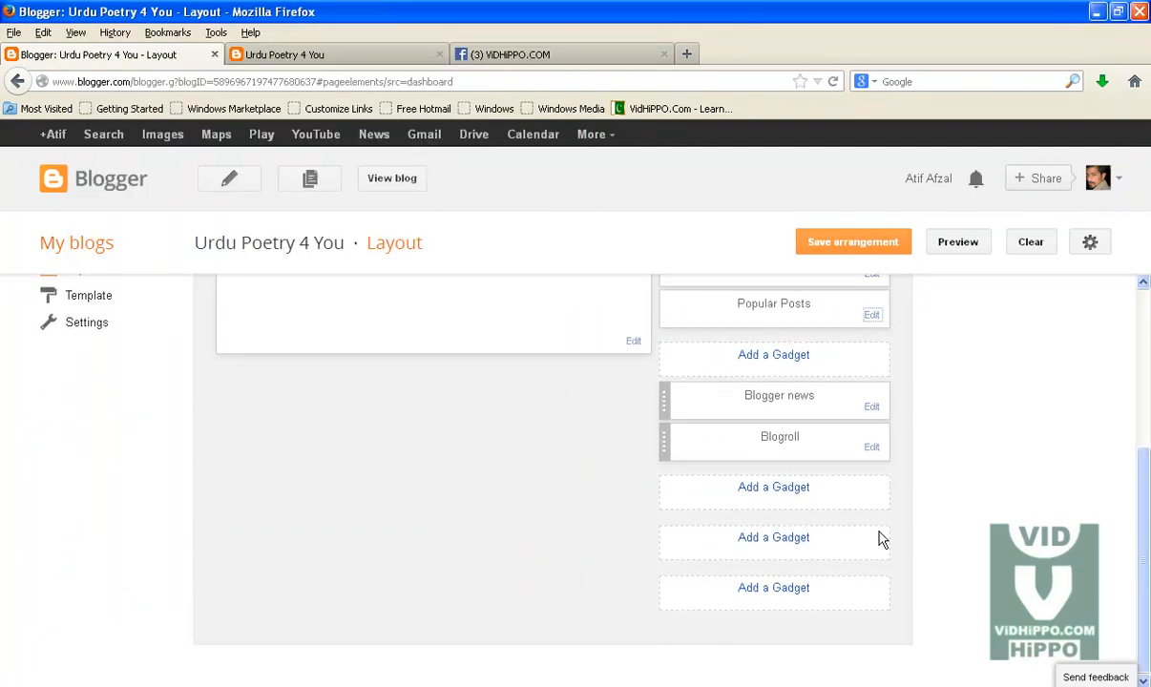
{"action": "left_click", "coordinate": [872, 406]}
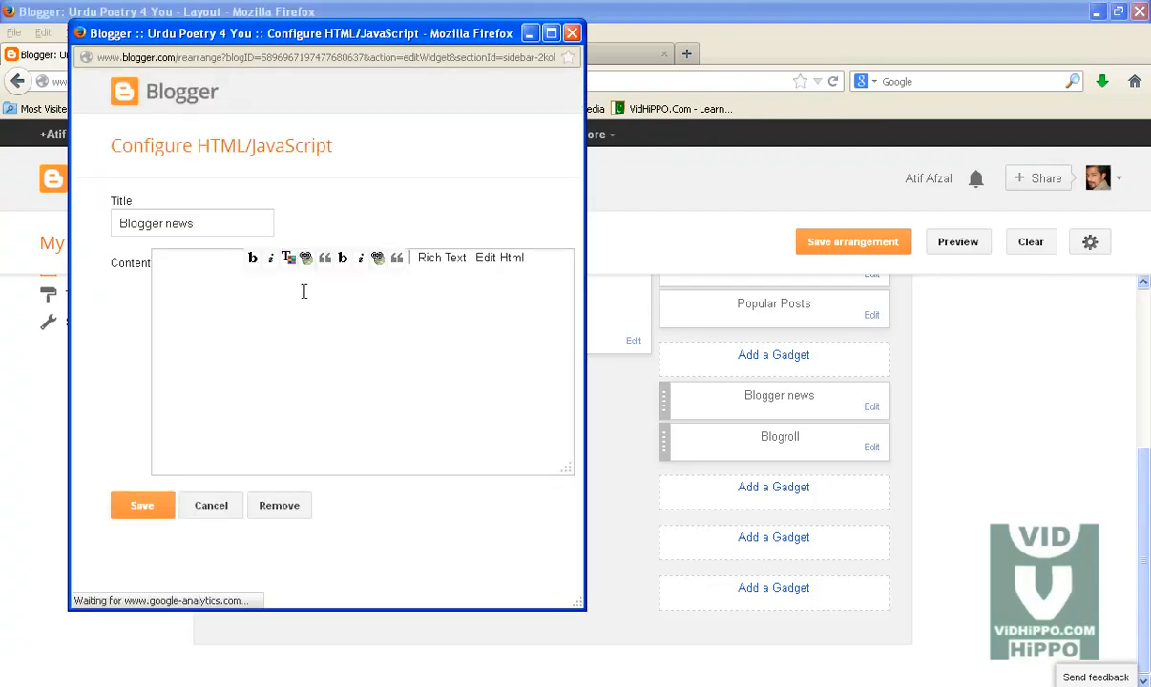
{"action": "left_click", "coordinate": [281, 533]}
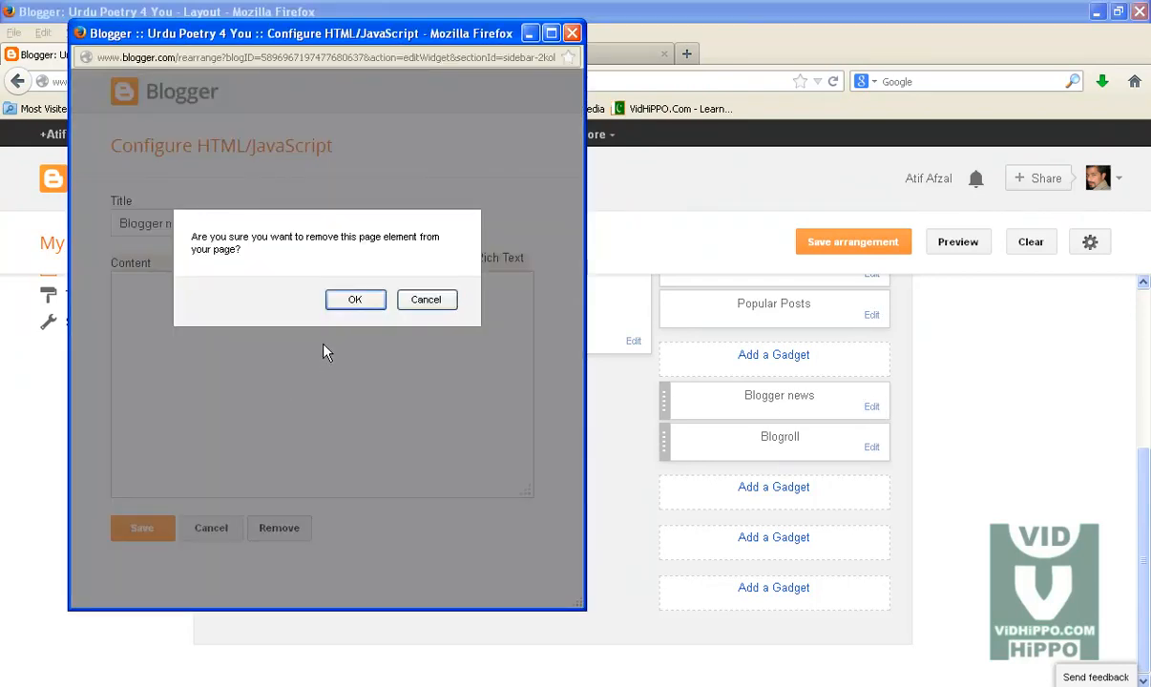
{"action": "left_click", "coordinate": [366, 304]}
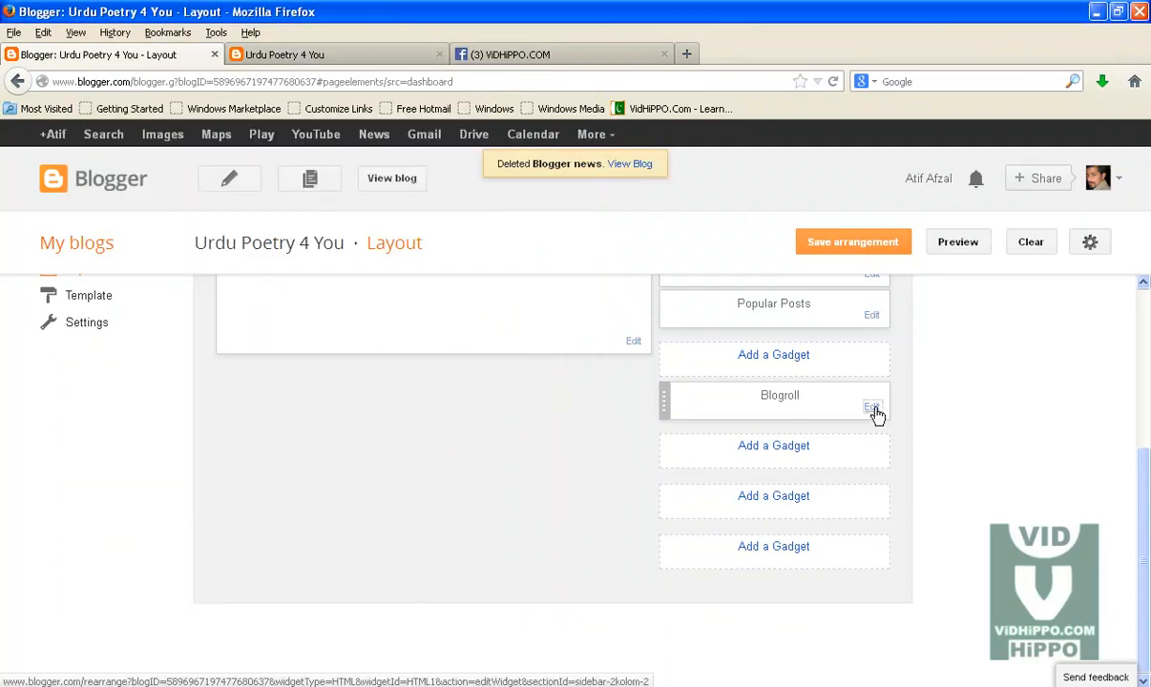
Step: Remove the Blogroll gadget from the sidebar
{"action": "left_click", "coordinate": [872, 408]}
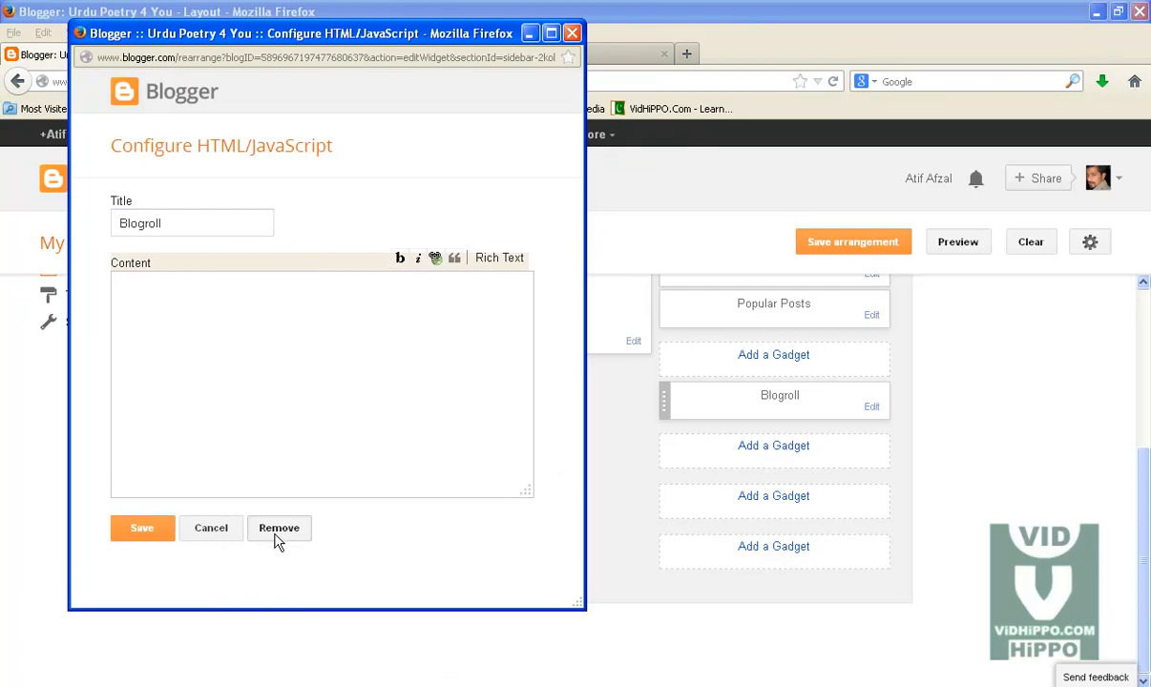
{"action": "left_click", "coordinate": [277, 535]}
{"action": "left_click", "coordinate": [356, 299]}
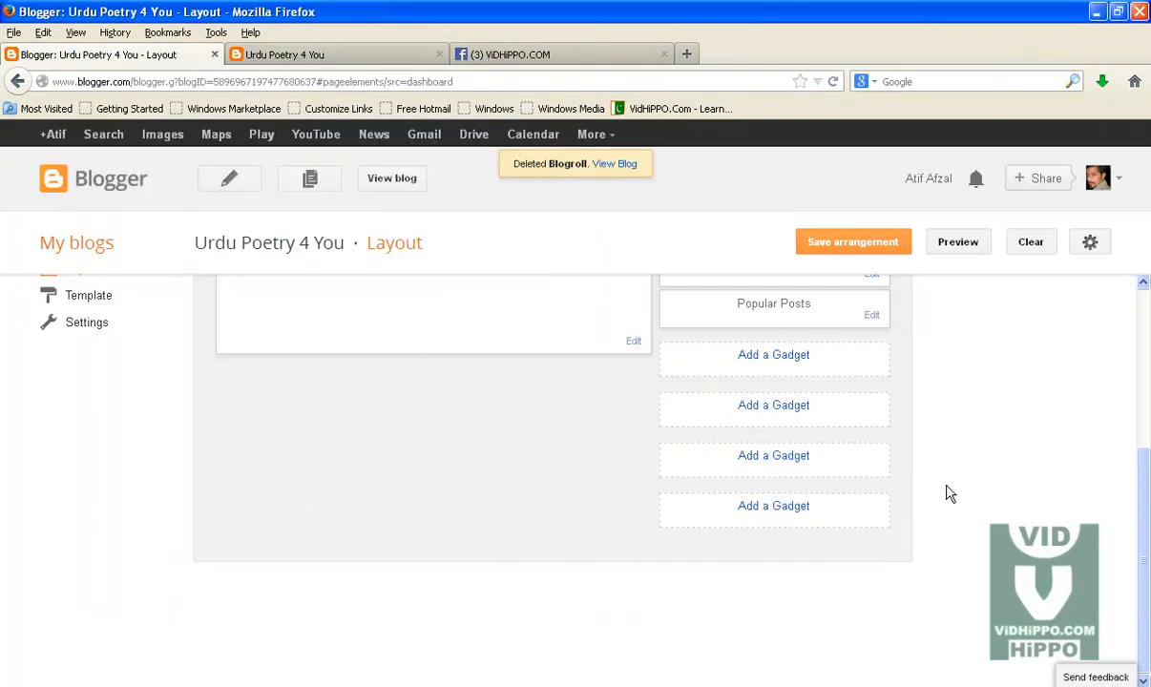
Step: Try to save the layout arrangement and switch to the live blog to check the result
{"action": "scroll", "coordinate": [986, 526], "scroll_direction": "up", "scroll_amount": 3}
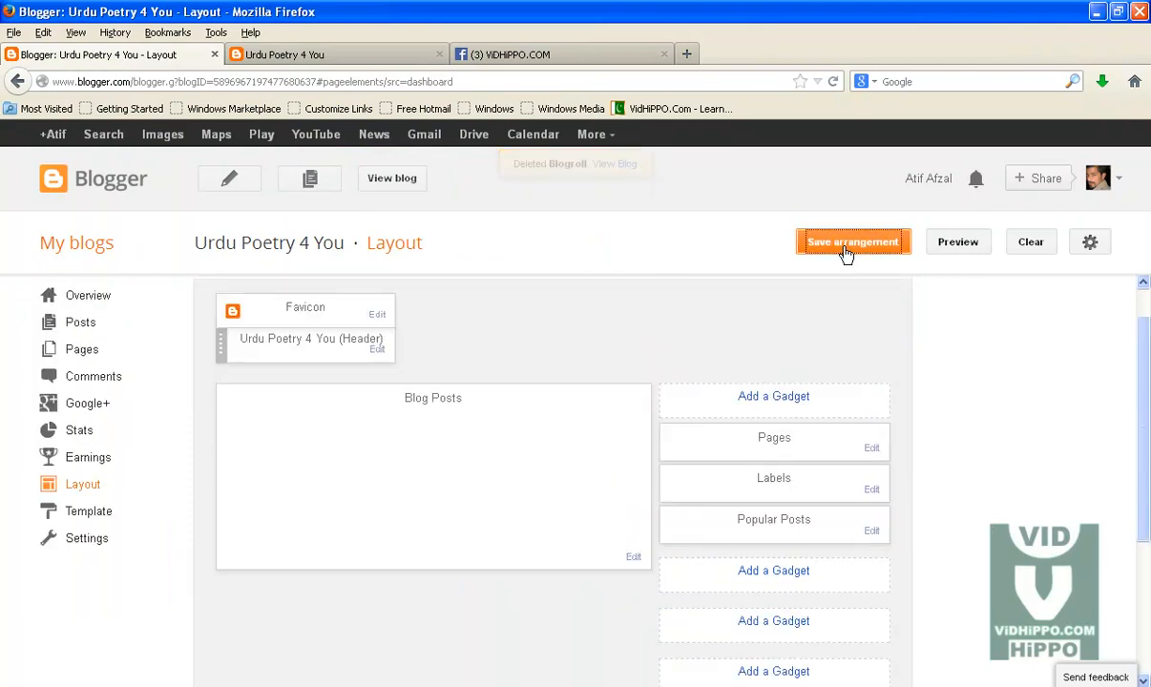
{"action": "left_click", "coordinate": [844, 250]}
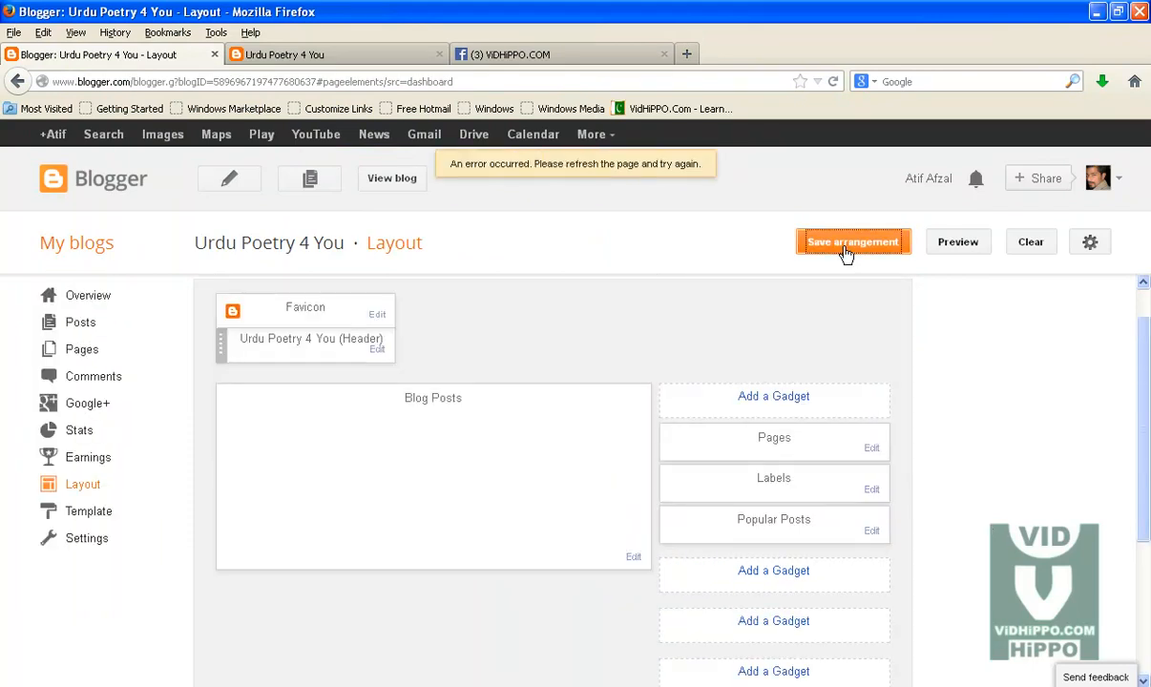
{"action": "left_click", "coordinate": [854, 241]}
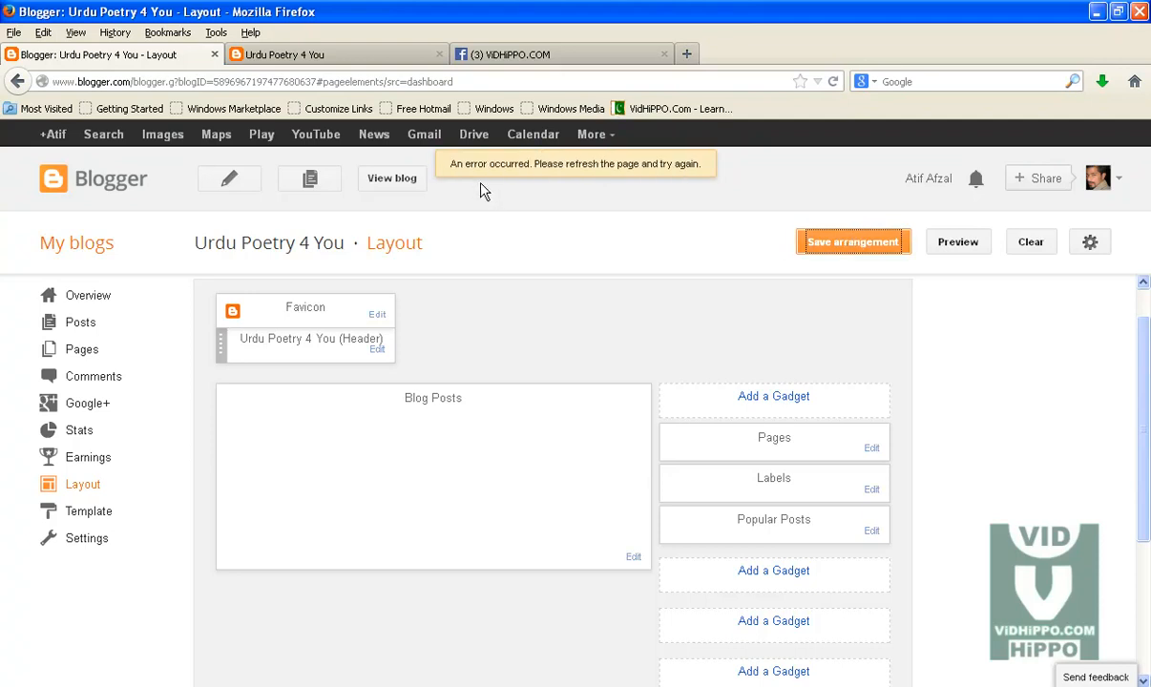
{"action": "left_click", "coordinate": [823, 250]}
{"action": "left_click", "coordinate": [827, 247]}
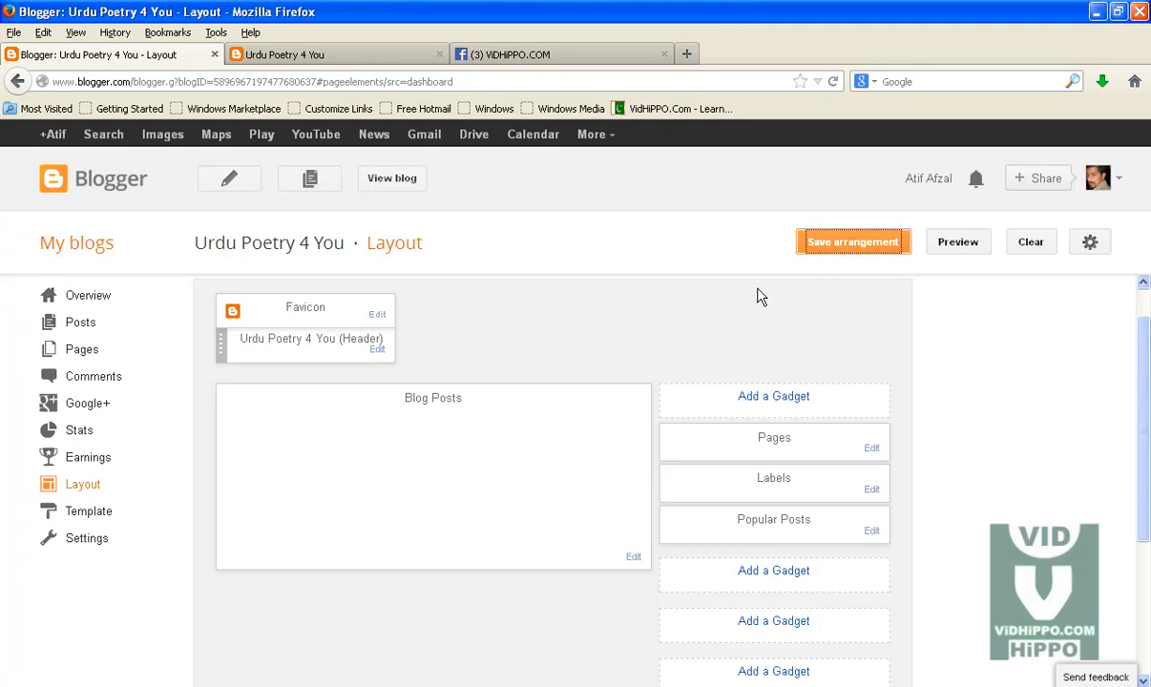
{"action": "left_click", "coordinate": [379, 58]}
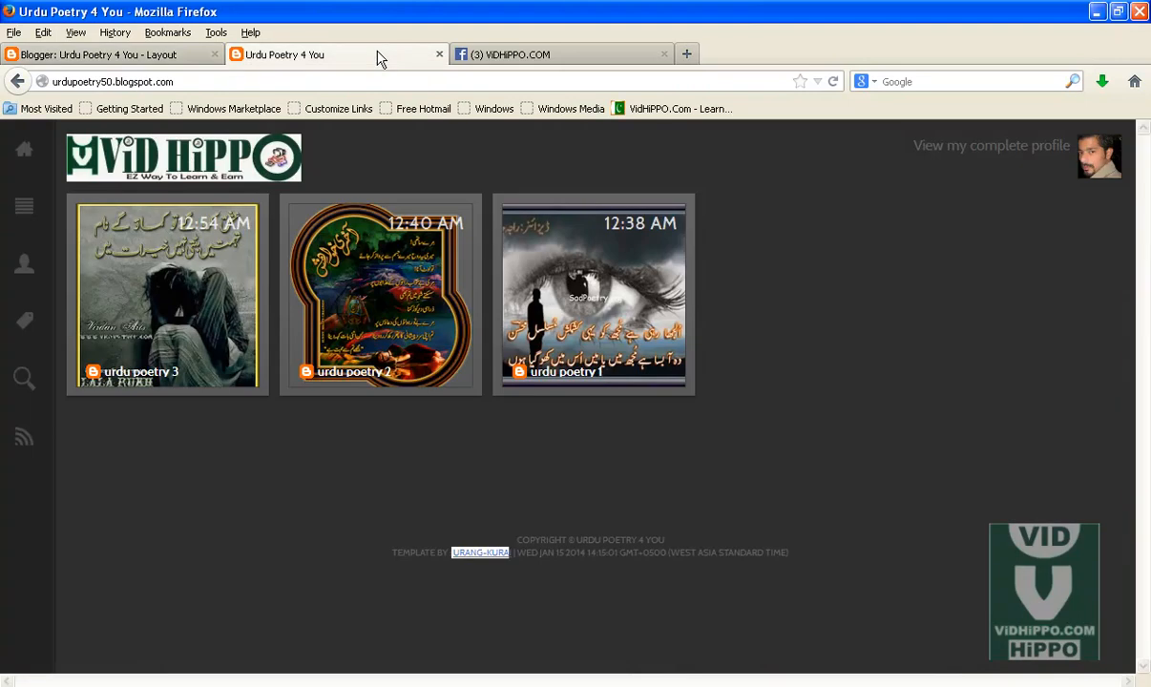
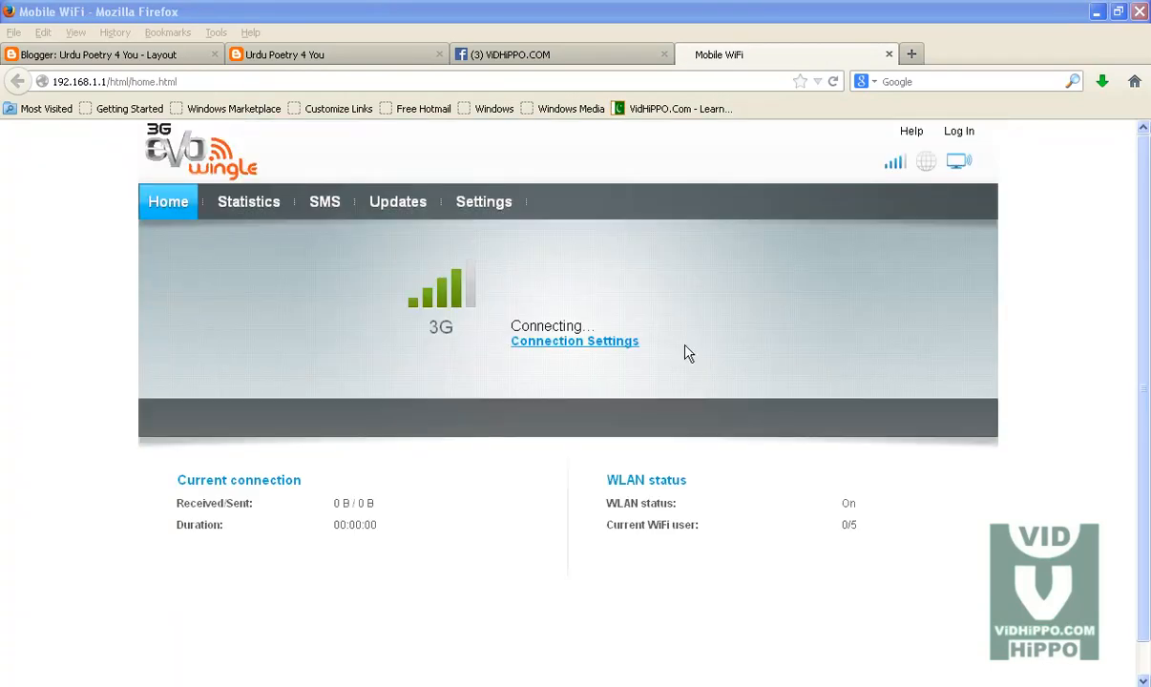
Step: Close the router status tab and try saving the layout arrangement in Blogger again
{"action": "left_click", "coordinate": [888, 54]}
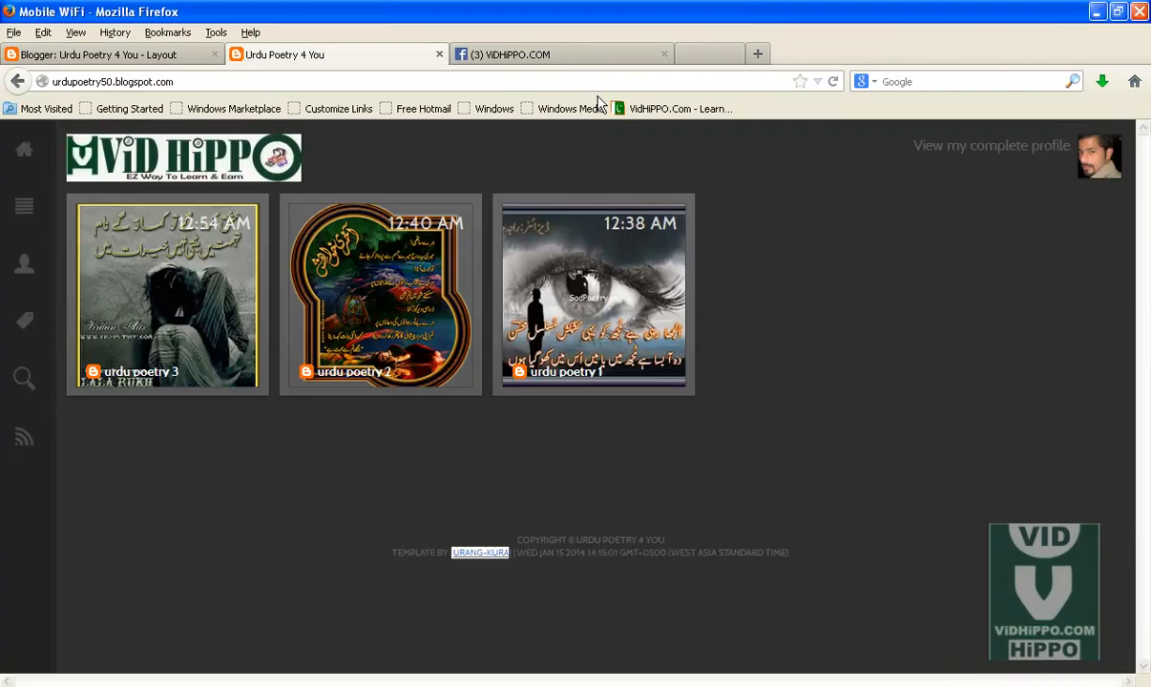
{"action": "left_click", "coordinate": [109, 55]}
{"action": "left_click", "coordinate": [842, 258]}
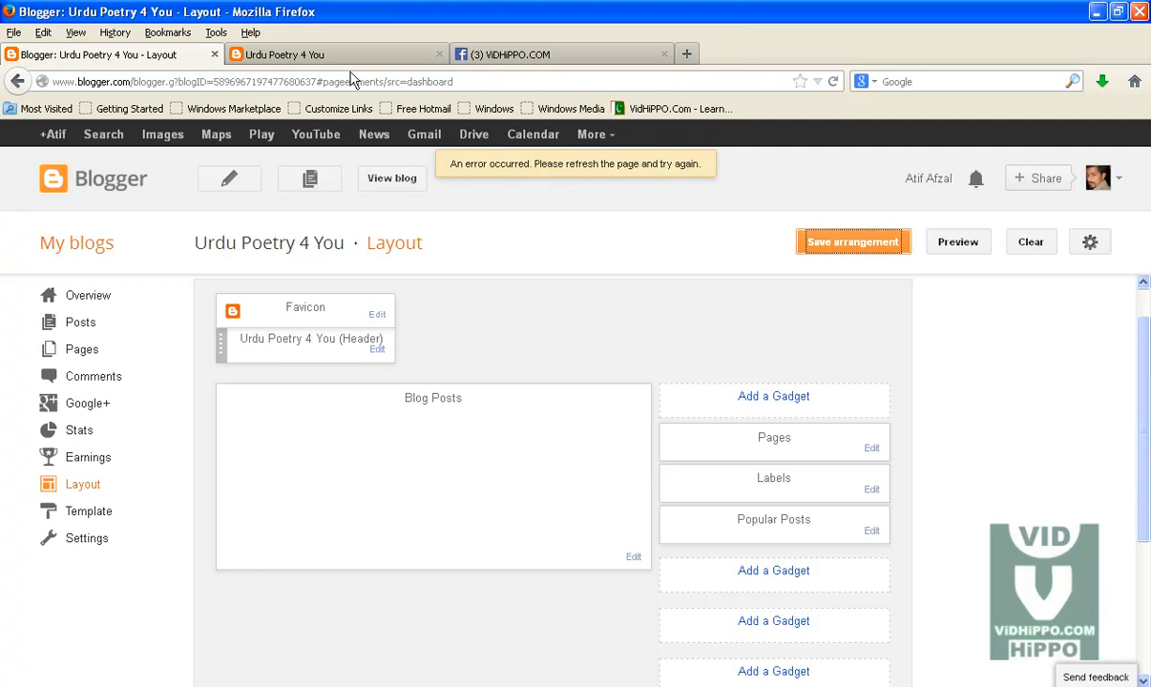
{"action": "scroll", "coordinate": [732, 428], "scroll_direction": "down", "scroll_amount": 4}
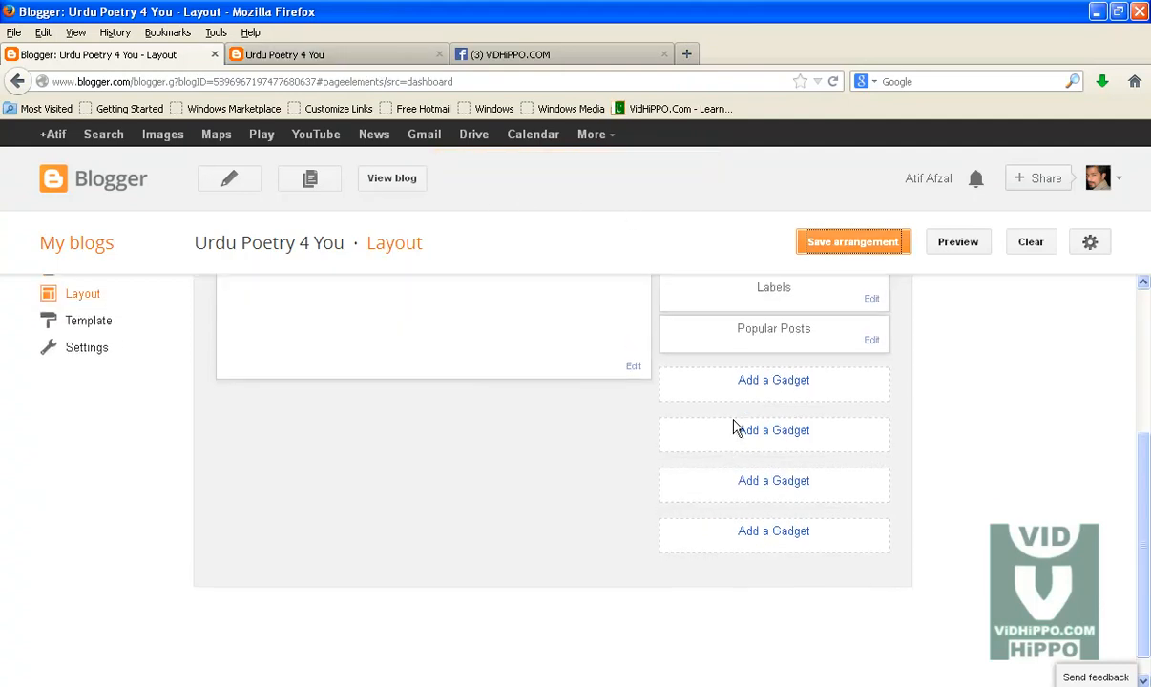
{"action": "scroll", "coordinate": [732, 429], "scroll_direction": "up", "scroll_amount": 4}
Step: Reload the live Urdu Poetry 4 You blog to check the updated layout
{"action": "left_click", "coordinate": [319, 53]}
{"action": "left_click", "coordinate": [303, 77]}
{"action": "key", "text": "Return"}
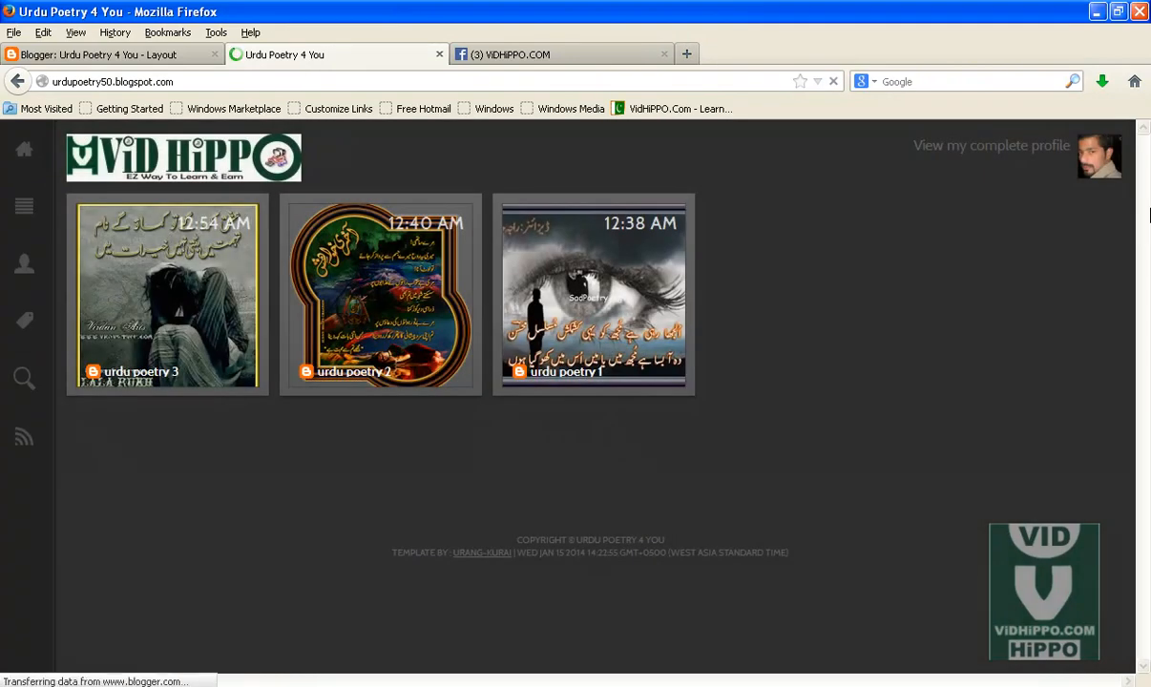
Step: Switch between the DCM Dark template code in Notepad and the live blog to compare them
{"action": "left_click", "coordinate": [1118, 11]}
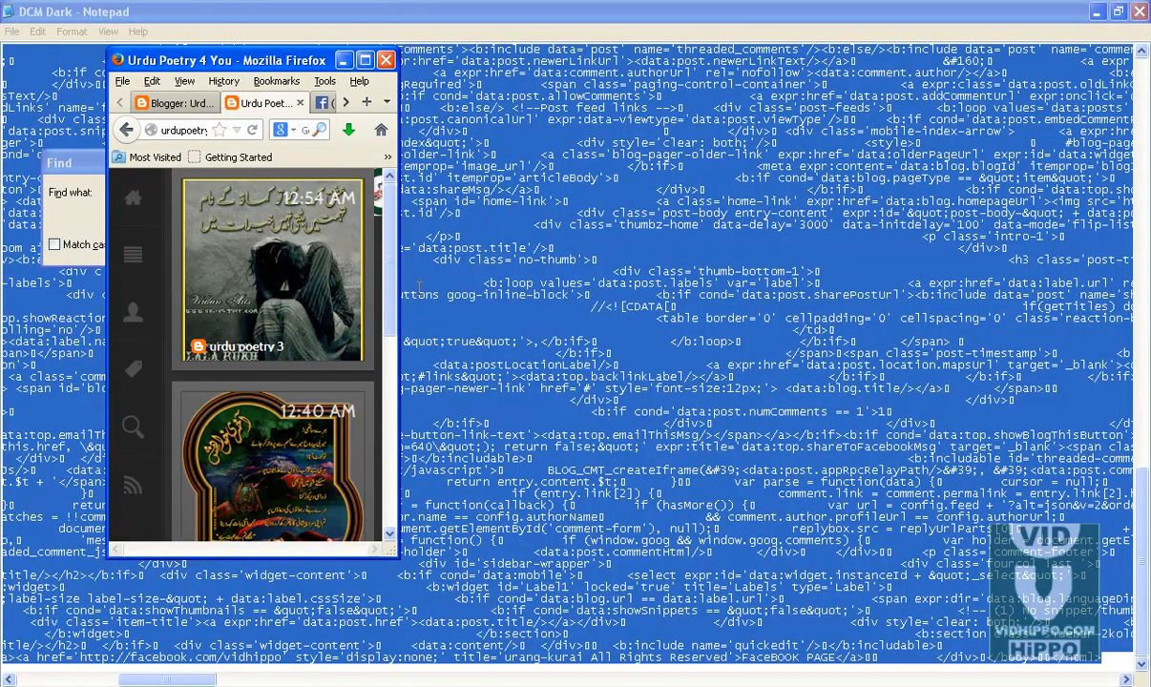
{"action": "left_click_drag", "start_coordinate": [394, 258], "coordinate": [374, 196]}
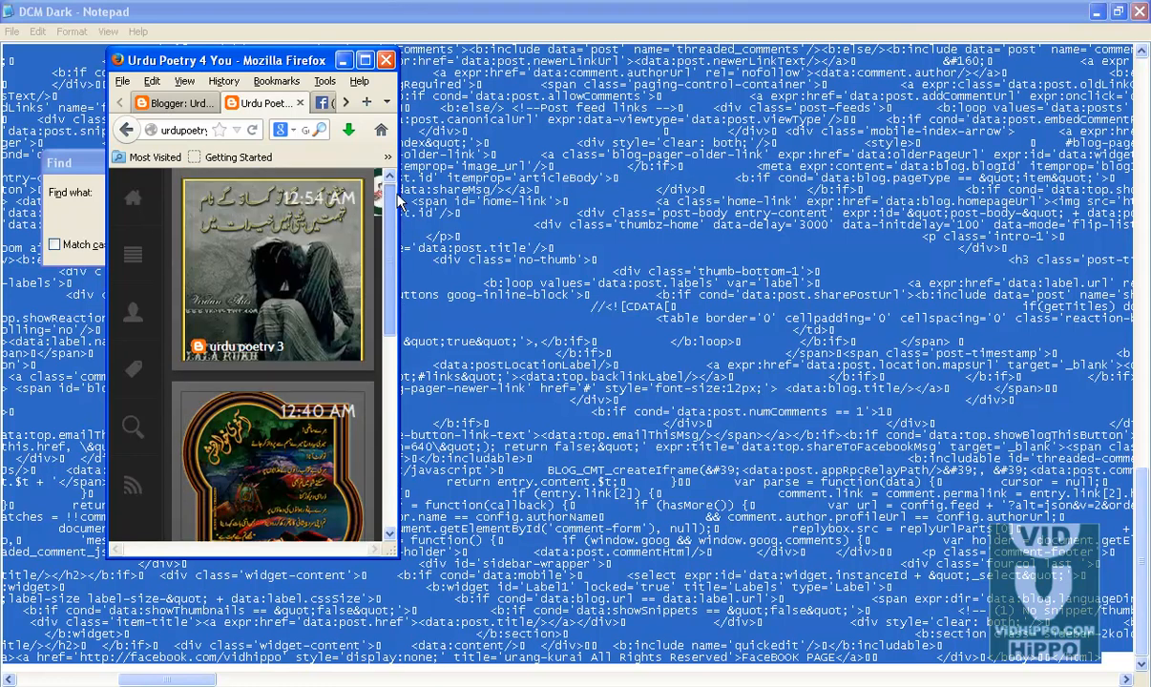
{"action": "left_click", "coordinate": [364, 61]}
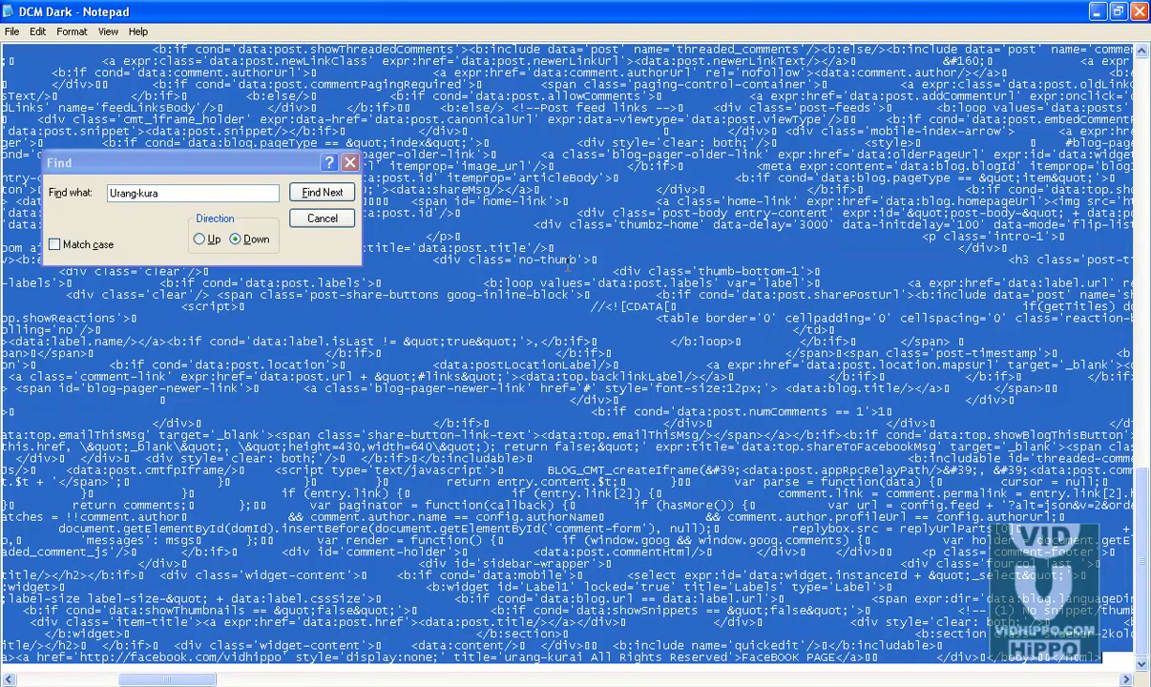
{"action": "key", "text": "Escape"}
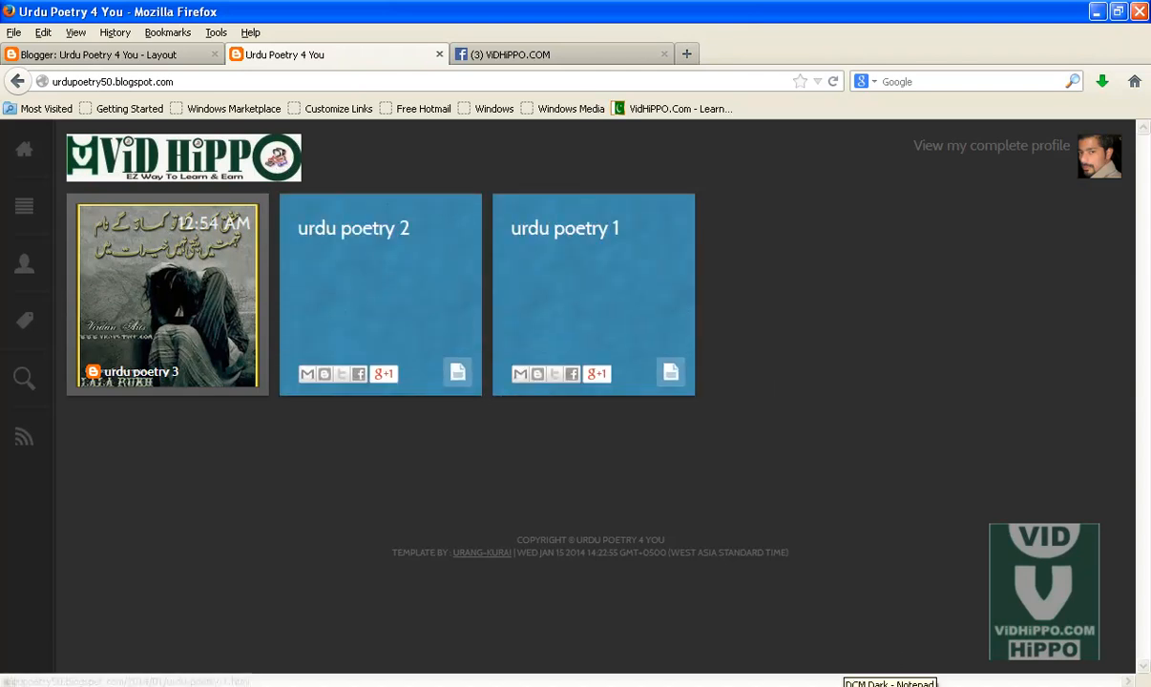
{"action": "key", "text": "alt+Tab"}
{"action": "left_click", "coordinate": [585, 425]}
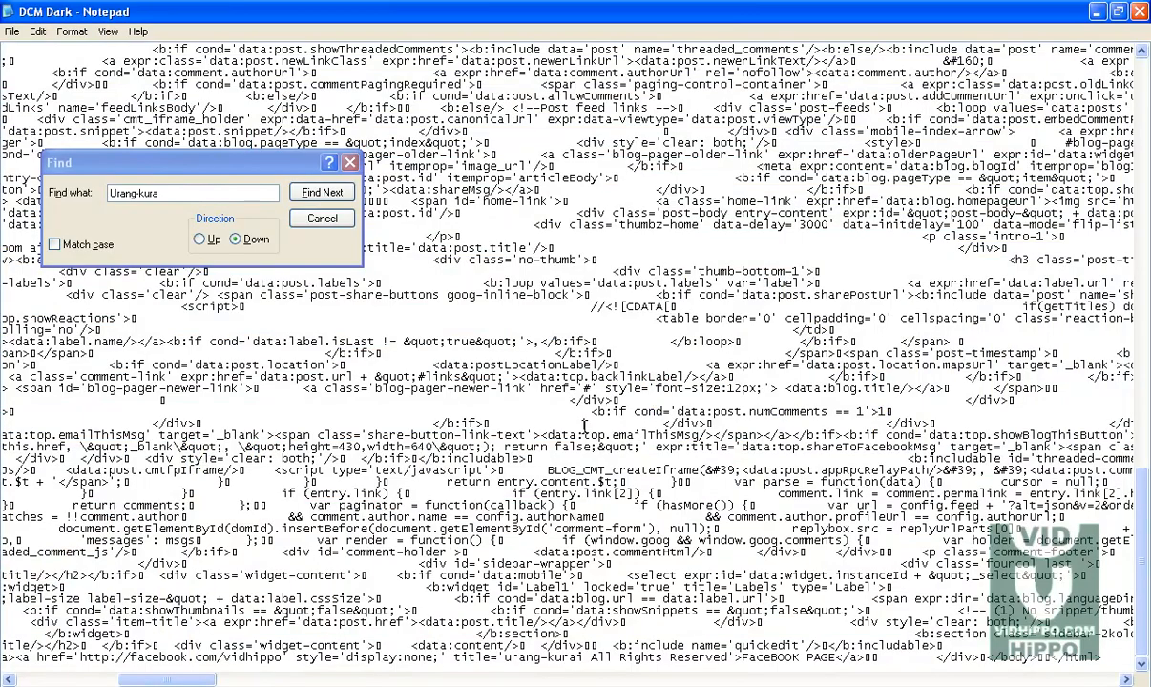
{"action": "key", "text": "alt+Tab"}
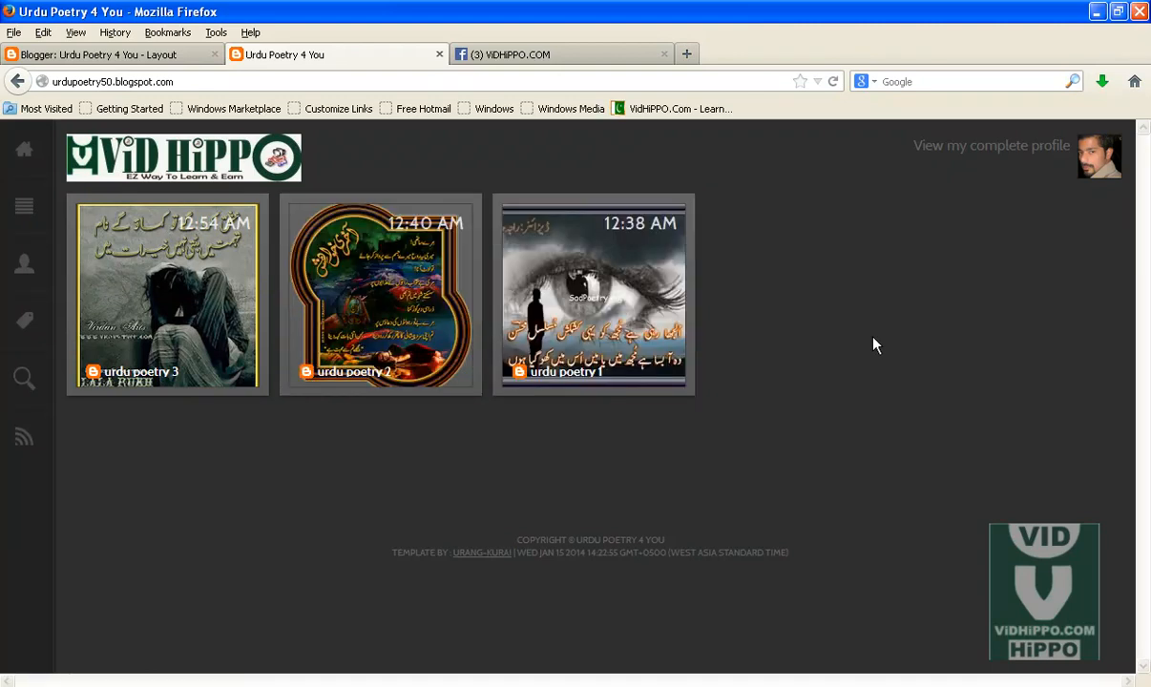
Step: Open the Vidhippo-social-links image in Windows Picture and Fax Viewer
{"action": "left_click", "coordinate": [641, 686]}
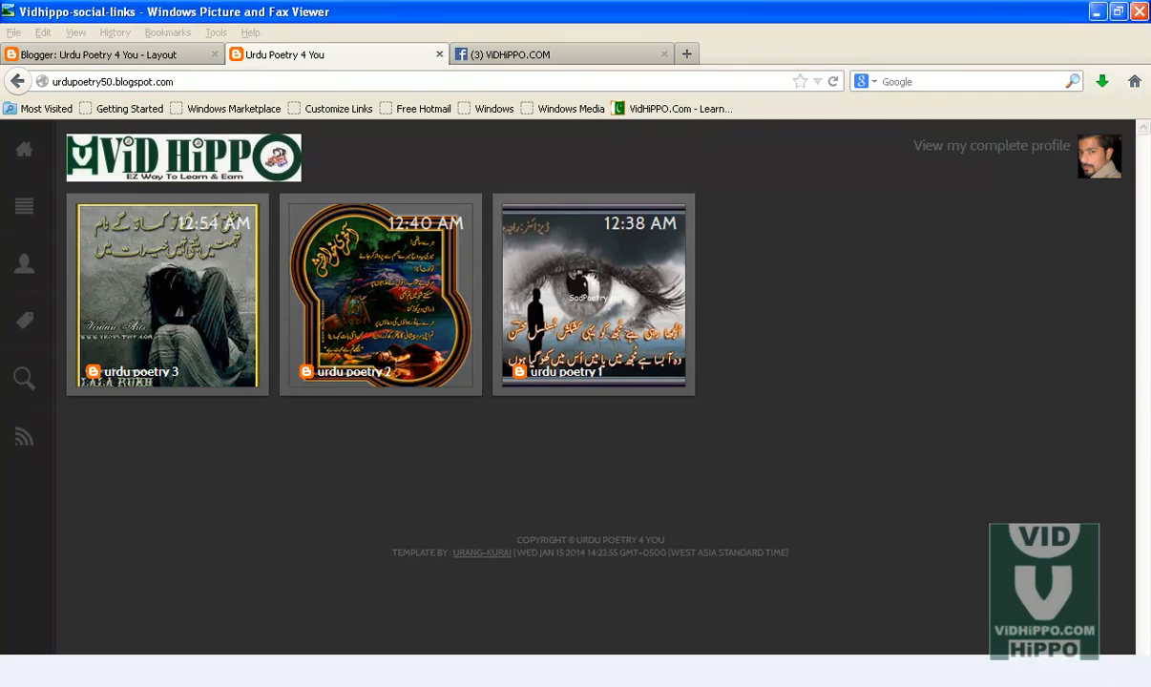